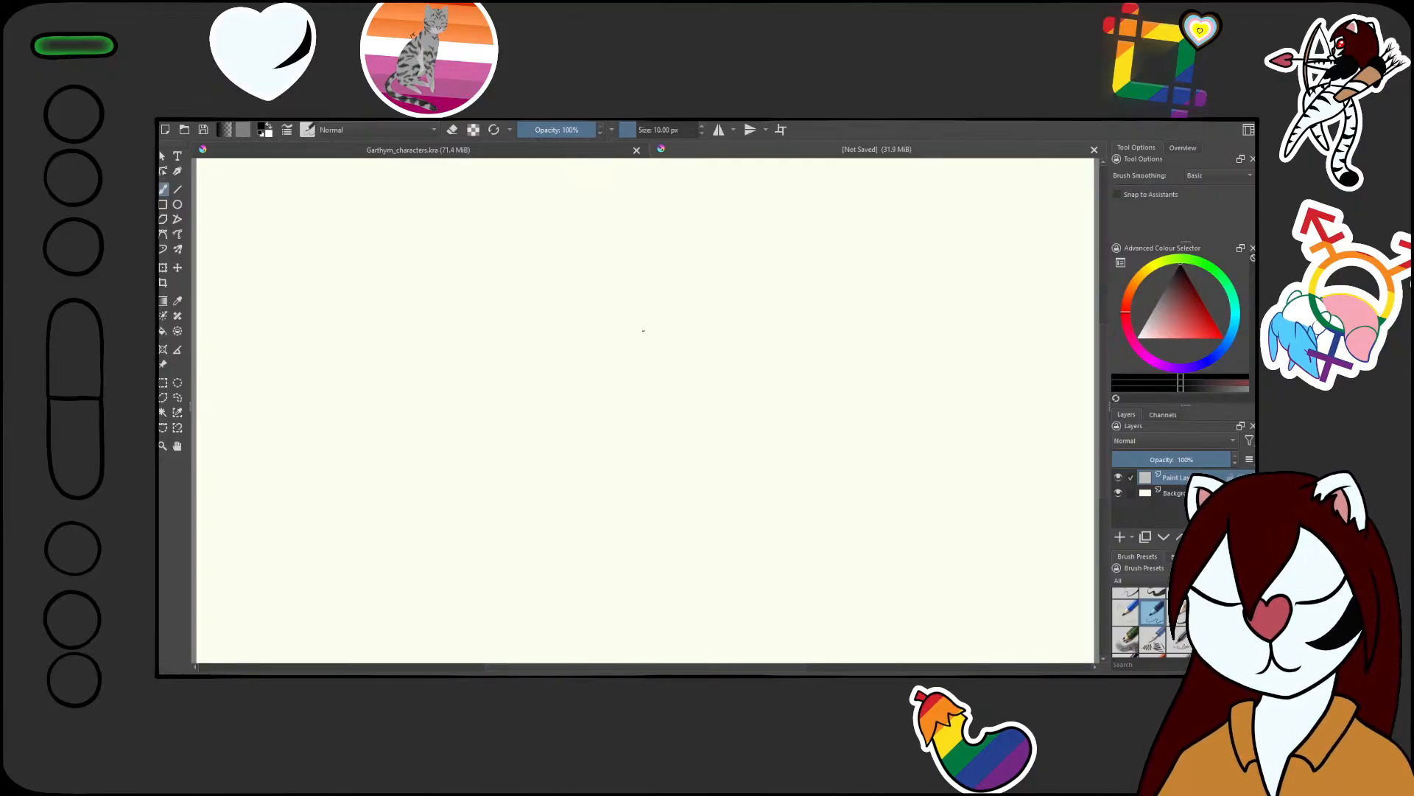
Sketch an oval head near the canvas's upper middle with a curved spine, slanted shoulder line and light arm gesture lines
drag(631, 299, 648, 530)
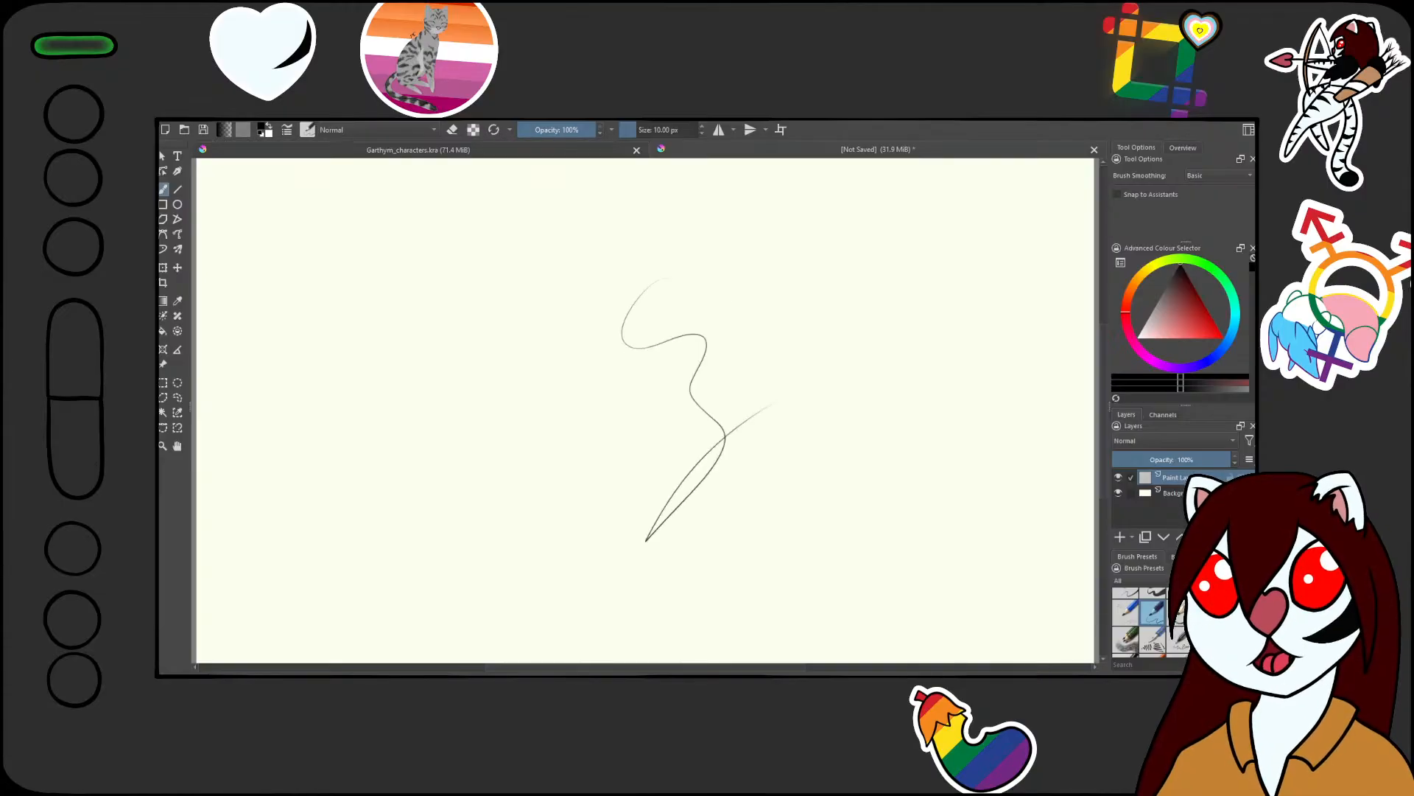
key(ctrl+z)
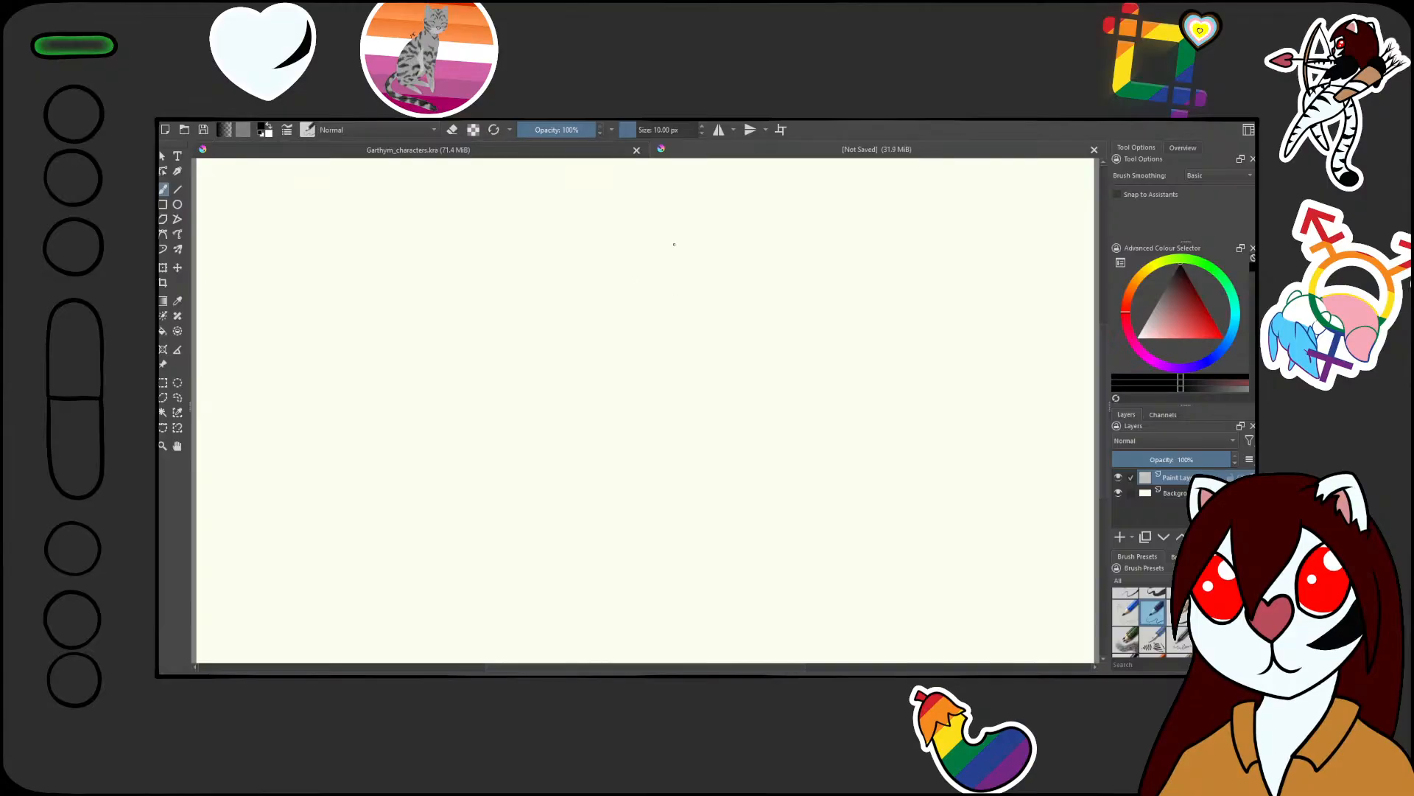
mouse_move(671, 220)
mouse_down()
mouse_move(648, 280)
mouse_move(699, 272)
mouse_move(704, 254)
mouse_move(699, 374)
mouse_up()
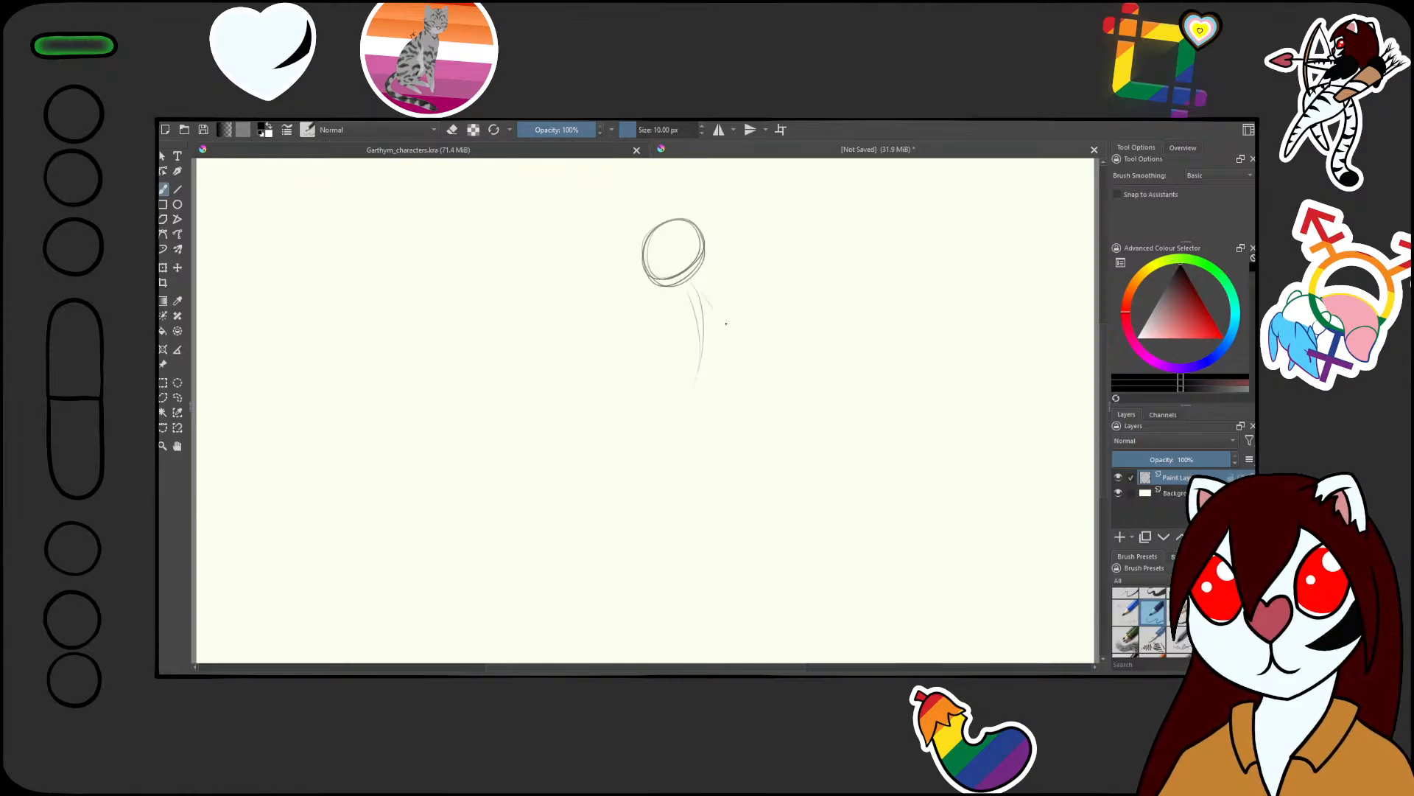
mouse_move(692, 283)
mouse_down()
mouse_move(644, 302)
mouse_move(731, 279)
mouse_up()
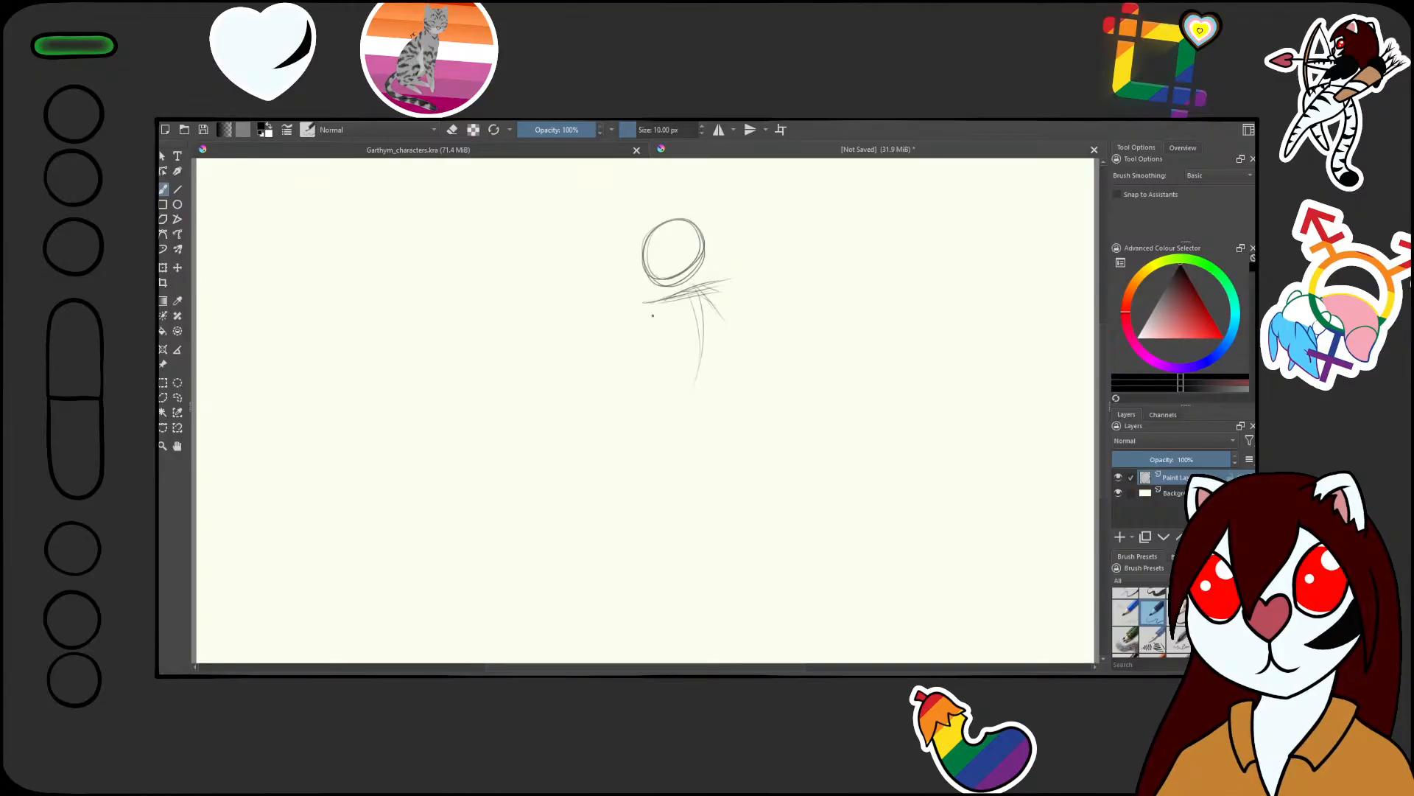
drag(645, 302, 605, 342)
drag(729, 286, 754, 314)
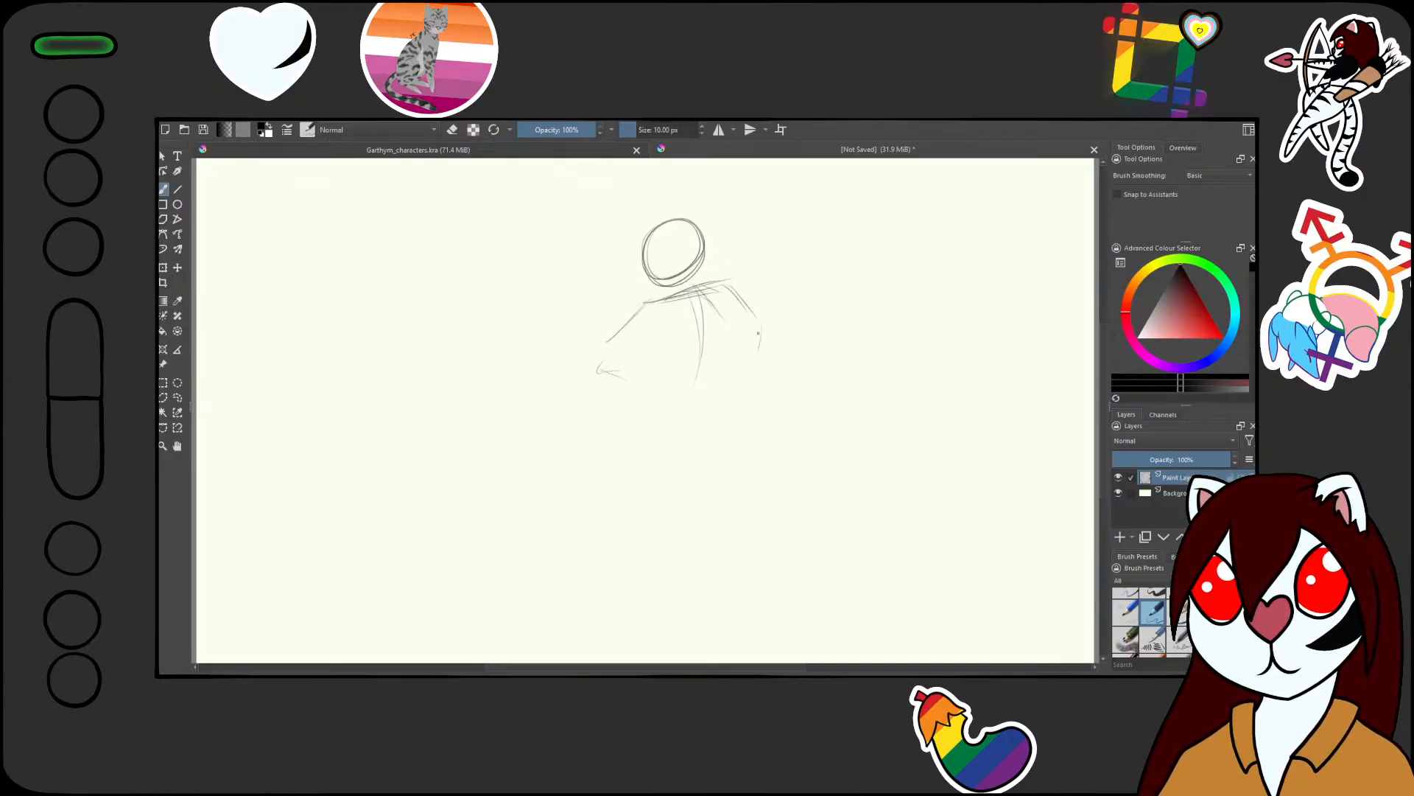
Sketch a slanted hip line and gesture lines for two bent legs below the spine
mouse_move(696, 381)
mouse_down()
mouse_move(626, 401)
mouse_move(605, 445)
mouse_up()
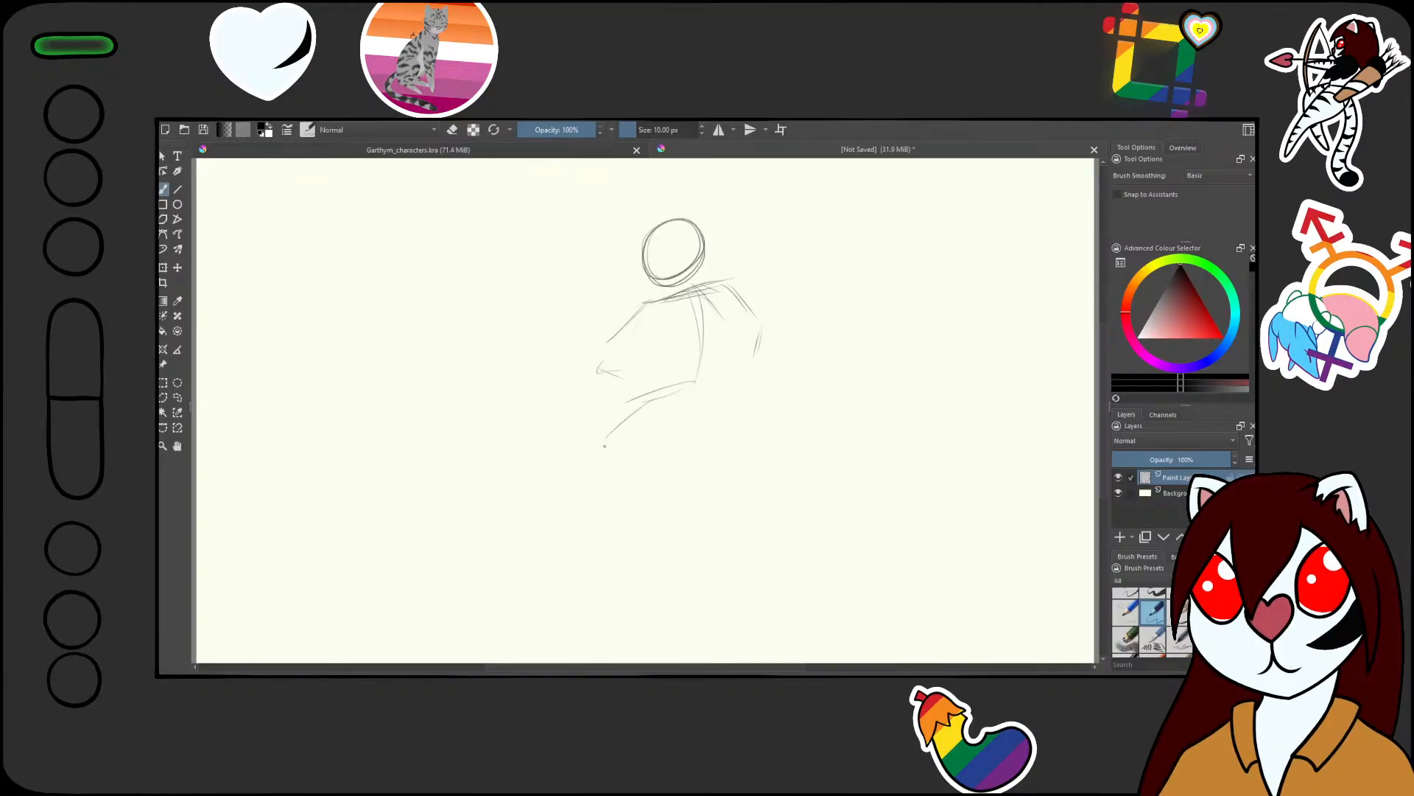
mouse_move(645, 402)
mouse_down()
mouse_move(600, 441)
mouse_move(592, 422)
mouse_move(567, 477)
mouse_move(576, 492)
mouse_up()
drag(697, 377, 661, 470)
mouse_move(688, 402)
mouse_down()
mouse_move(638, 487)
mouse_move(582, 527)
mouse_up()
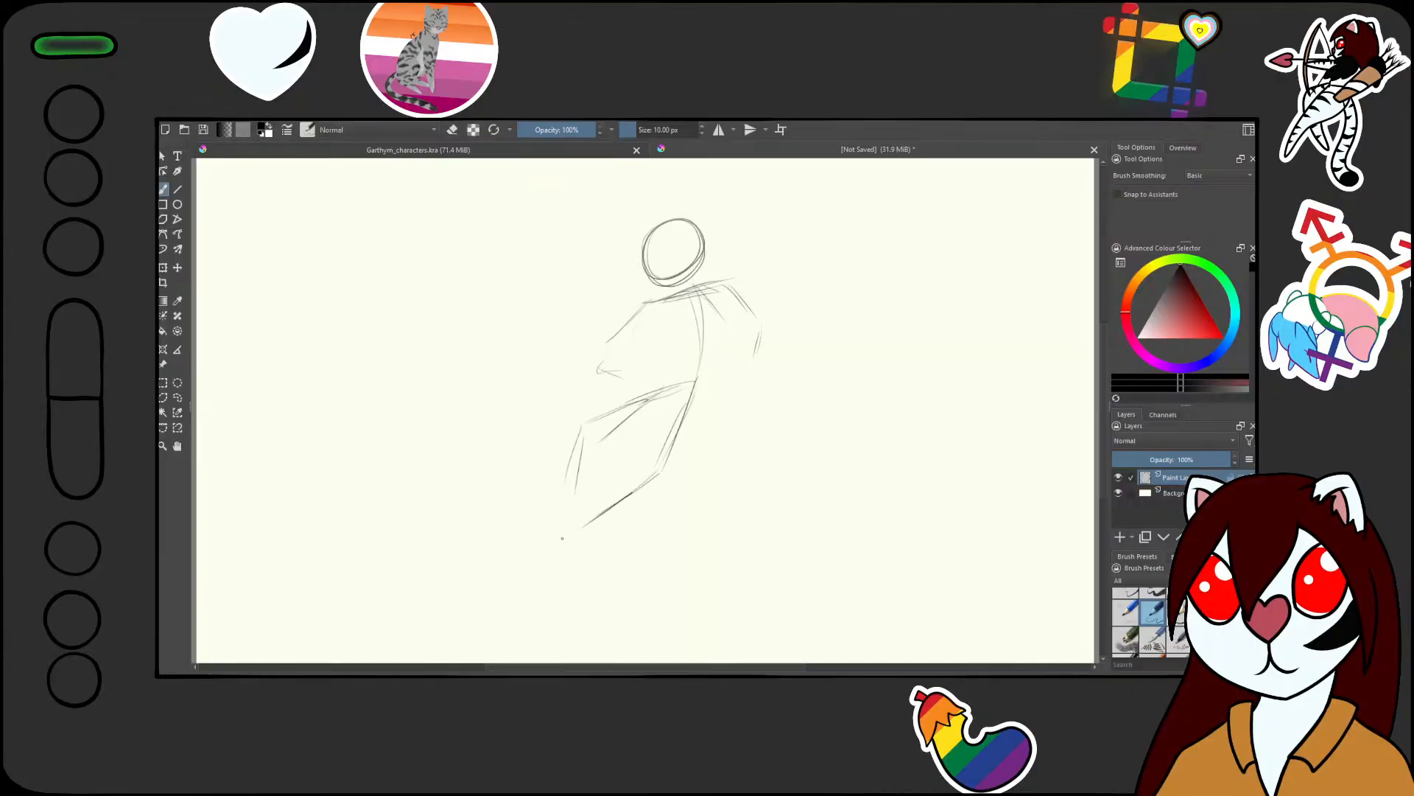
drag(587, 453, 577, 501)
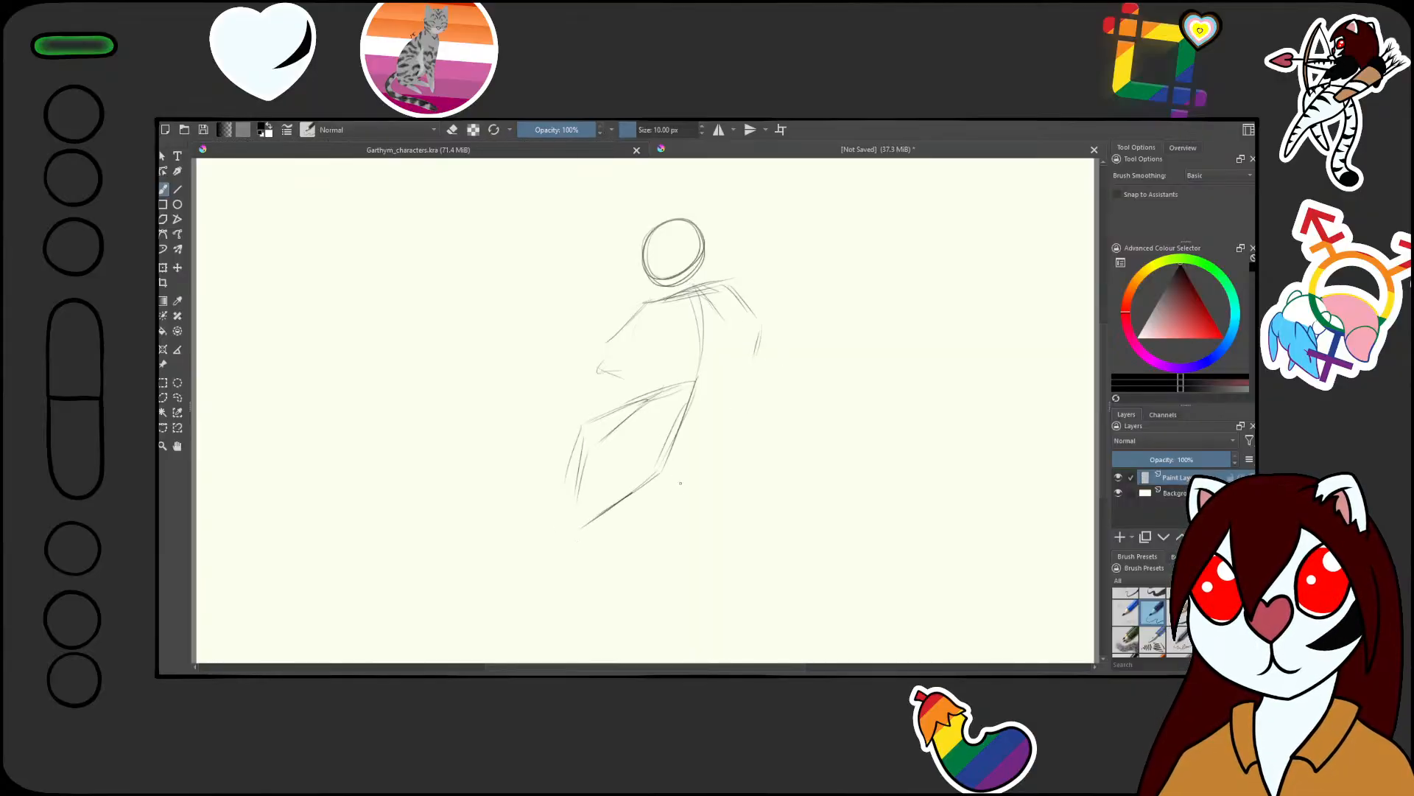
Lightly fade the gesture sketch with the eraser, then return to the 10 px drawing brush
mouse_move(730, 398)
mouse_down()
mouse_move(713, 448)
mouse_move(699, 357)
mouse_move(778, 296)
mouse_move(727, 369)
mouse_move(700, 251)
mouse_up()
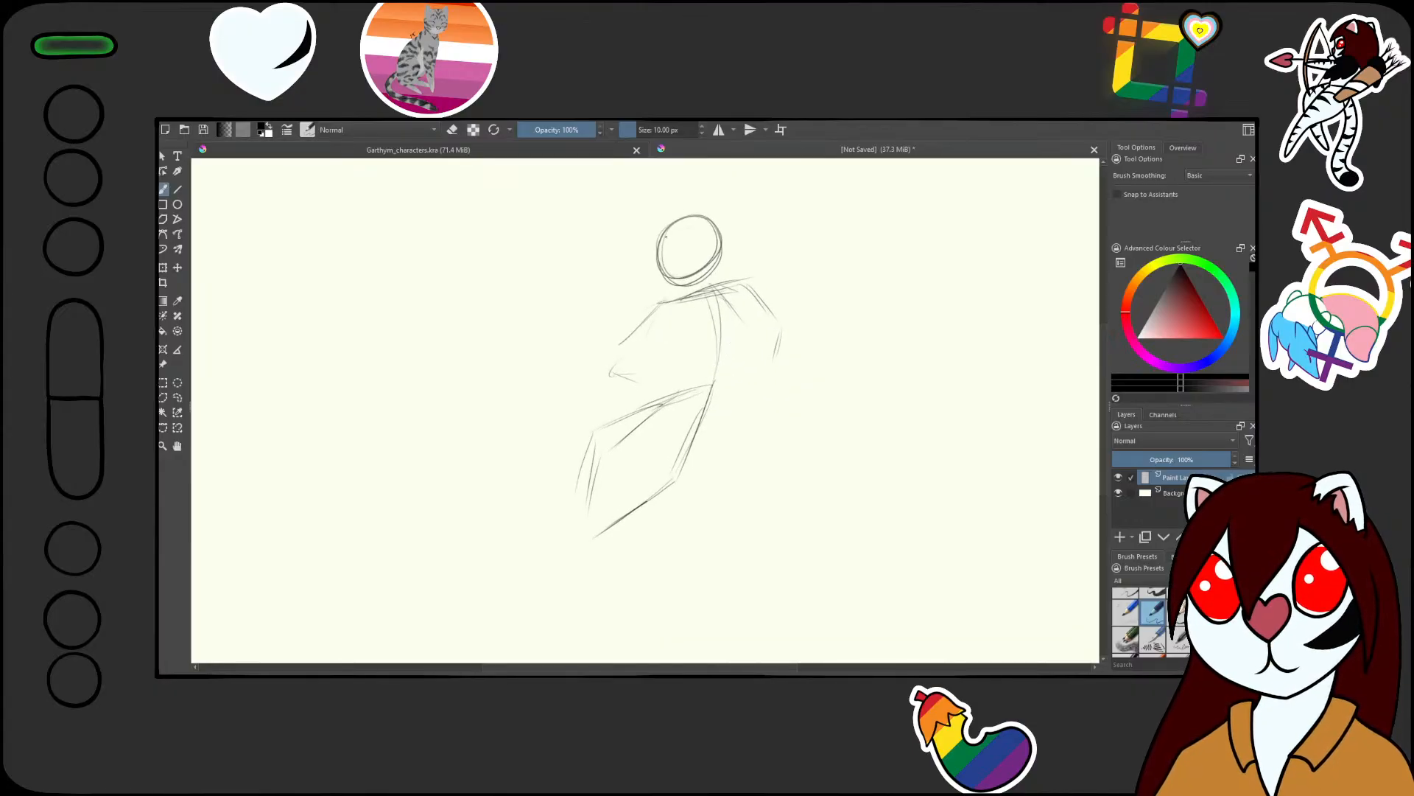
scroll(719, 309, up, 1)
key(e)
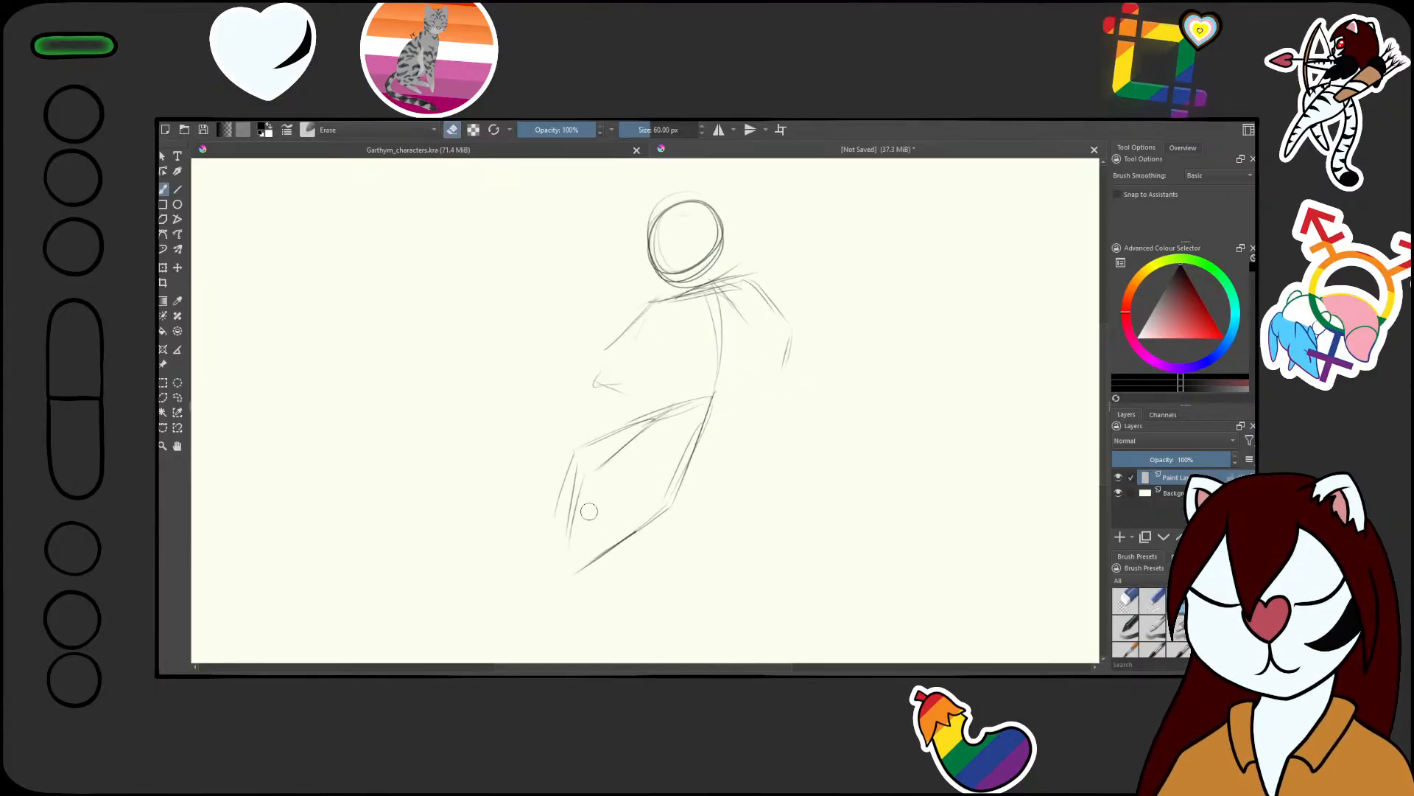
click(672, 130)
drag(710, 269, 781, 168)
key(slash)
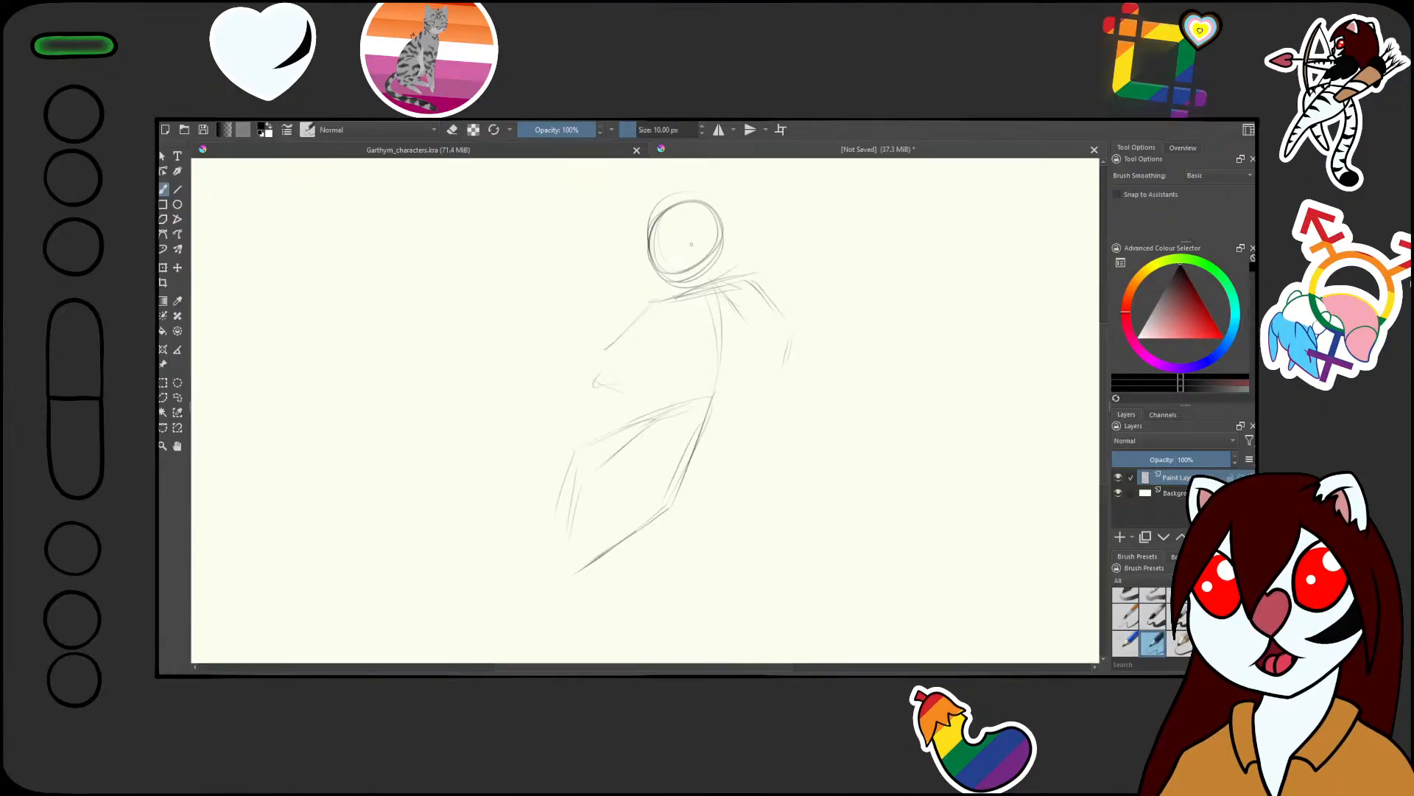
Reinforce the head oval and build up a round ribcage, shoulder joints and rounded upper arms with elbows
mouse_move(685, 199)
mouse_down()
mouse_move(727, 256)
mouse_move(669, 275)
mouse_move(727, 274)
mouse_move(698, 279)
mouse_move(697, 355)
mouse_move(663, 300)
mouse_move(709, 351)
mouse_move(668, 304)
mouse_move(726, 292)
mouse_move(729, 357)
mouse_move(696, 369)
mouse_up()
mouse_move(657, 299)
mouse_down()
mouse_move(660, 328)
mouse_move(606, 359)
mouse_move(649, 369)
mouse_move(666, 328)
mouse_move(648, 353)
mouse_up()
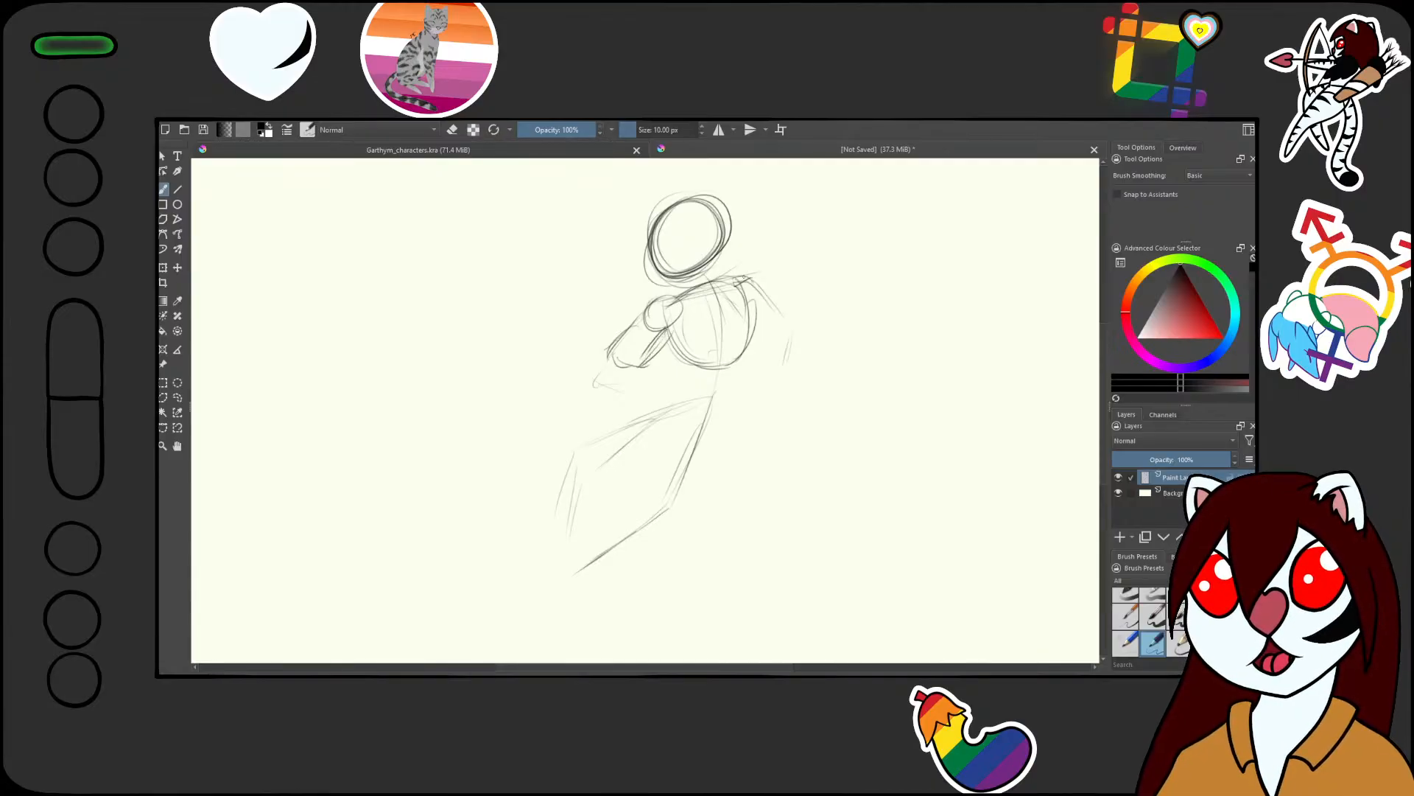
mouse_move(744, 277)
mouse_down()
mouse_move(754, 307)
mouse_move(766, 298)
mouse_move(782, 339)
mouse_up()
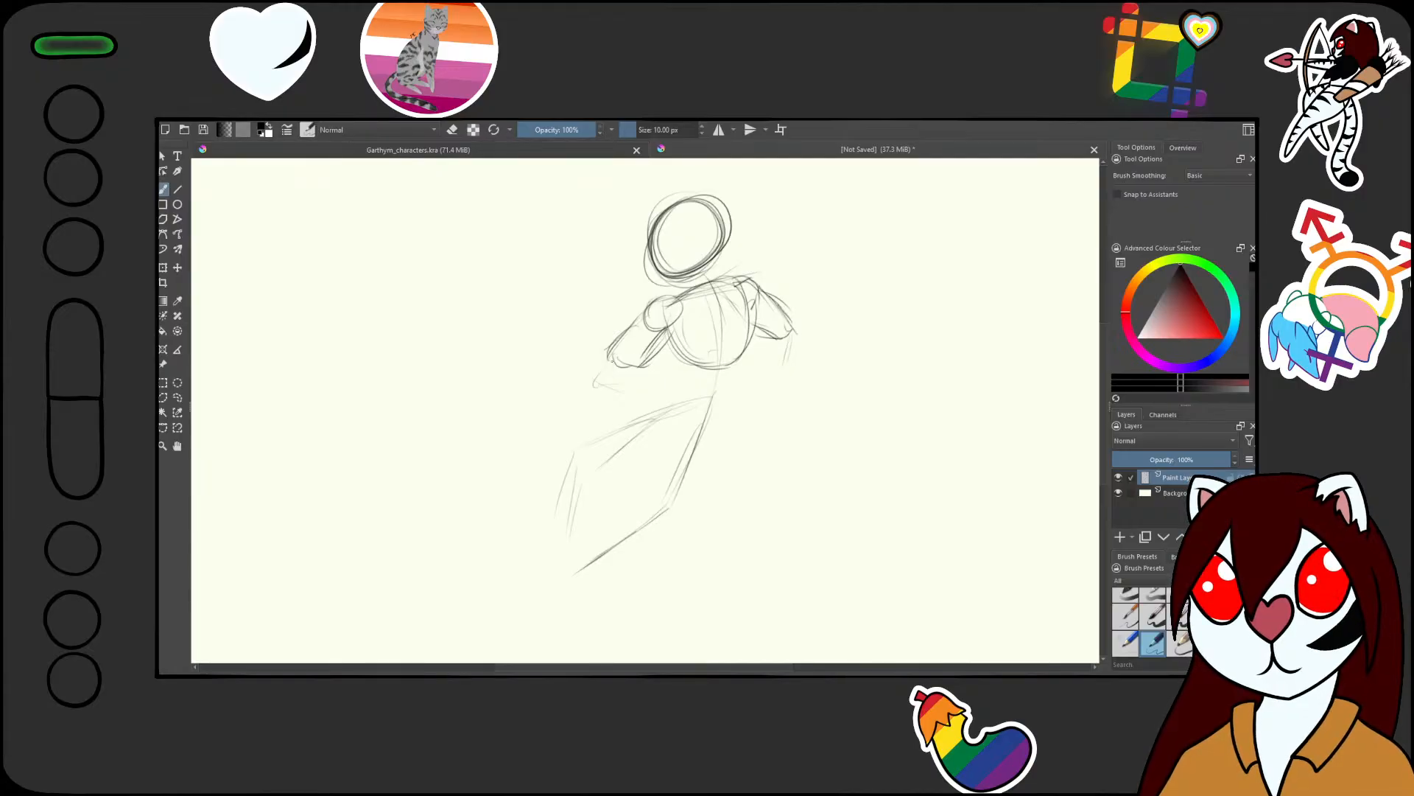
mouse_move(657, 339)
mouse_down()
mouse_move(604, 379)
mouse_move(626, 374)
mouse_up()
drag(614, 352, 602, 373)
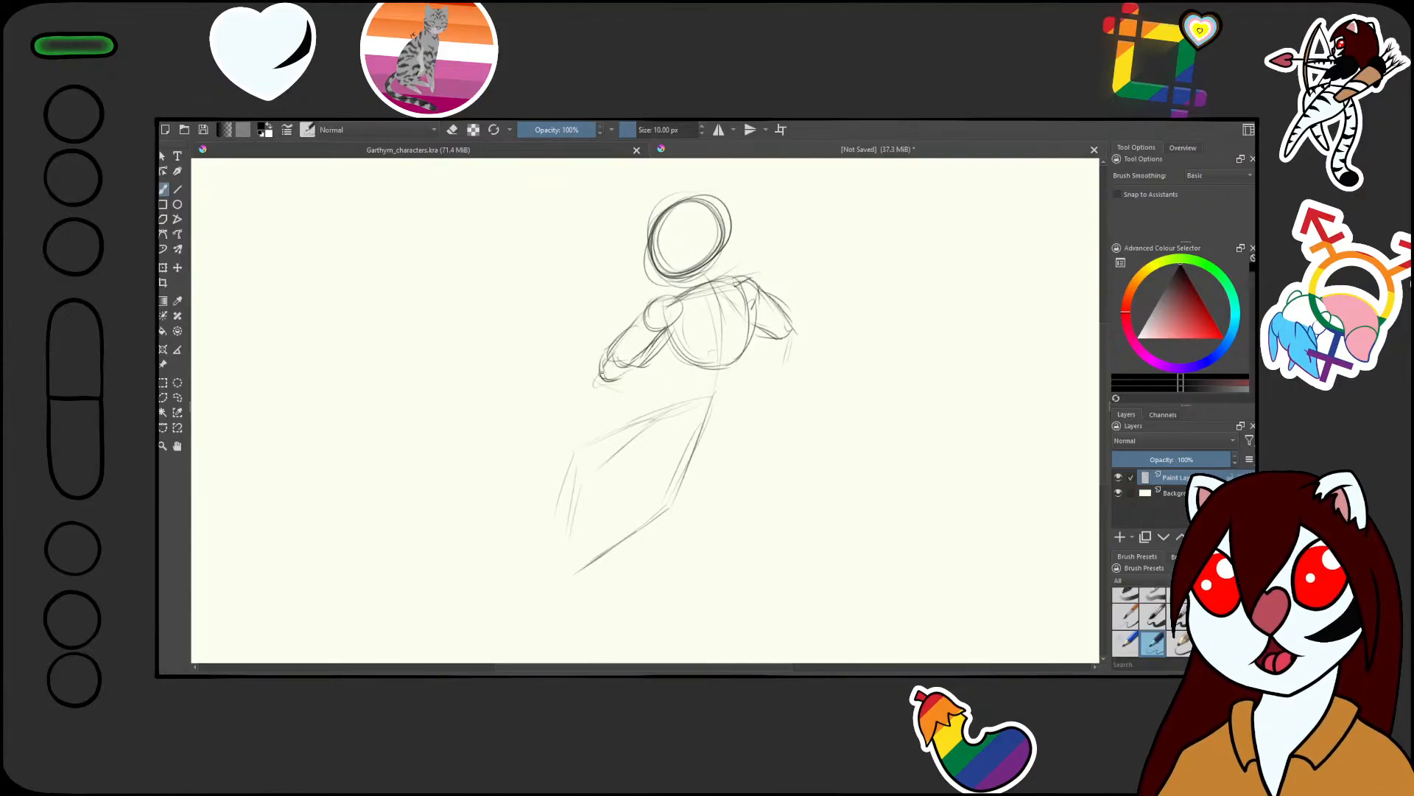
drag(770, 344, 796, 356)
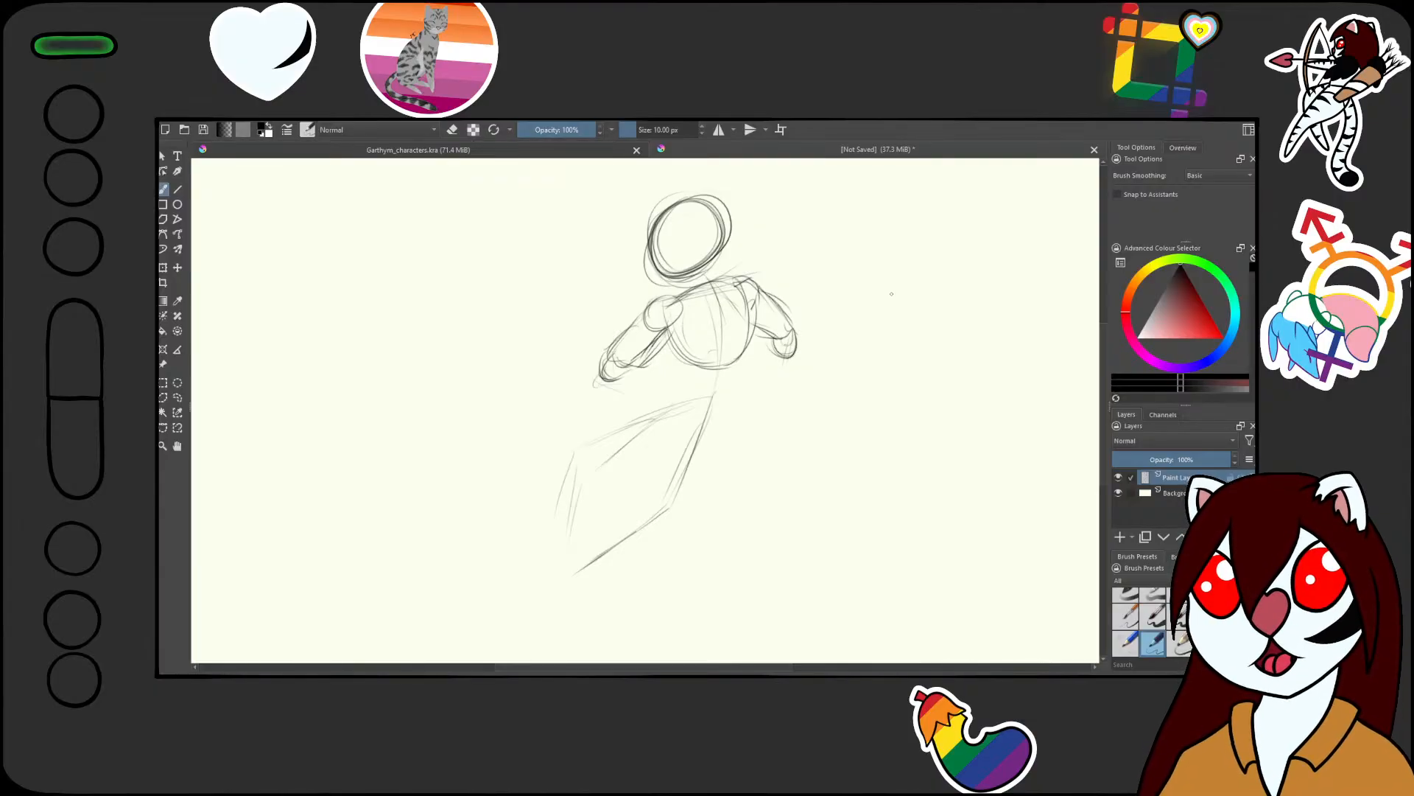
Fade the figure's left-hand upper arm with the eraser and redraw its outline and rounded elbow more cleanly
key(minus)
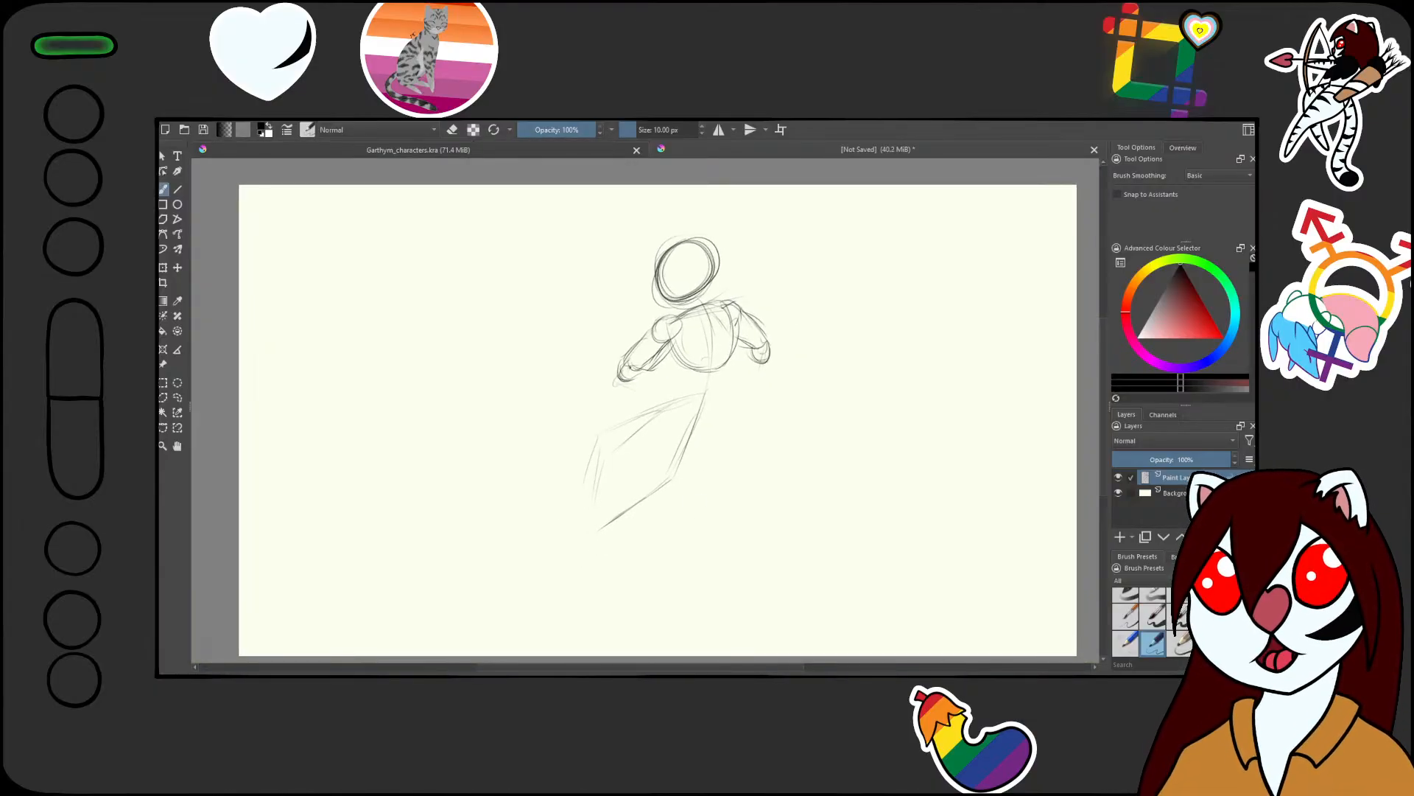
scroll(677, 472, up, 1)
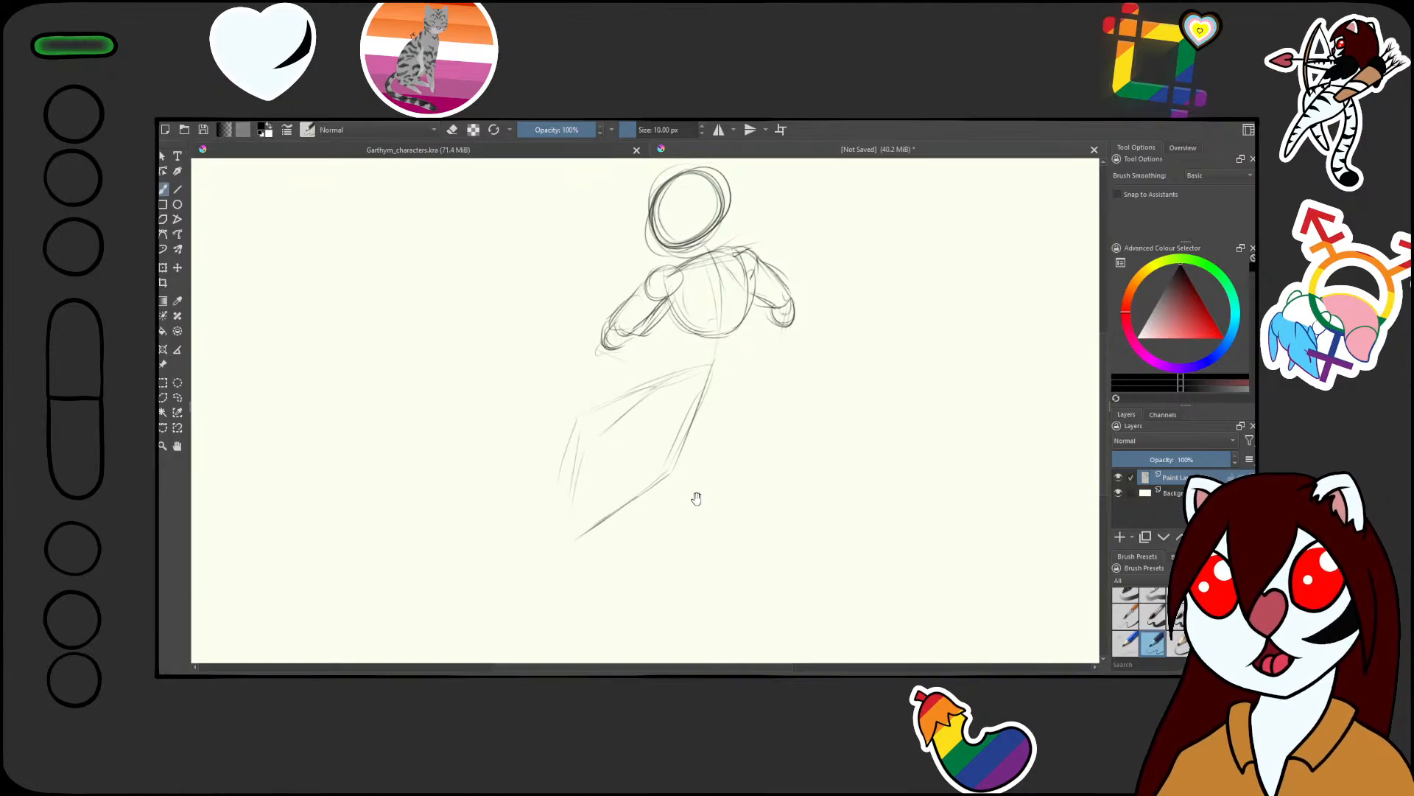
drag(696, 496, 698, 383)
drag(698, 383, 717, 496)
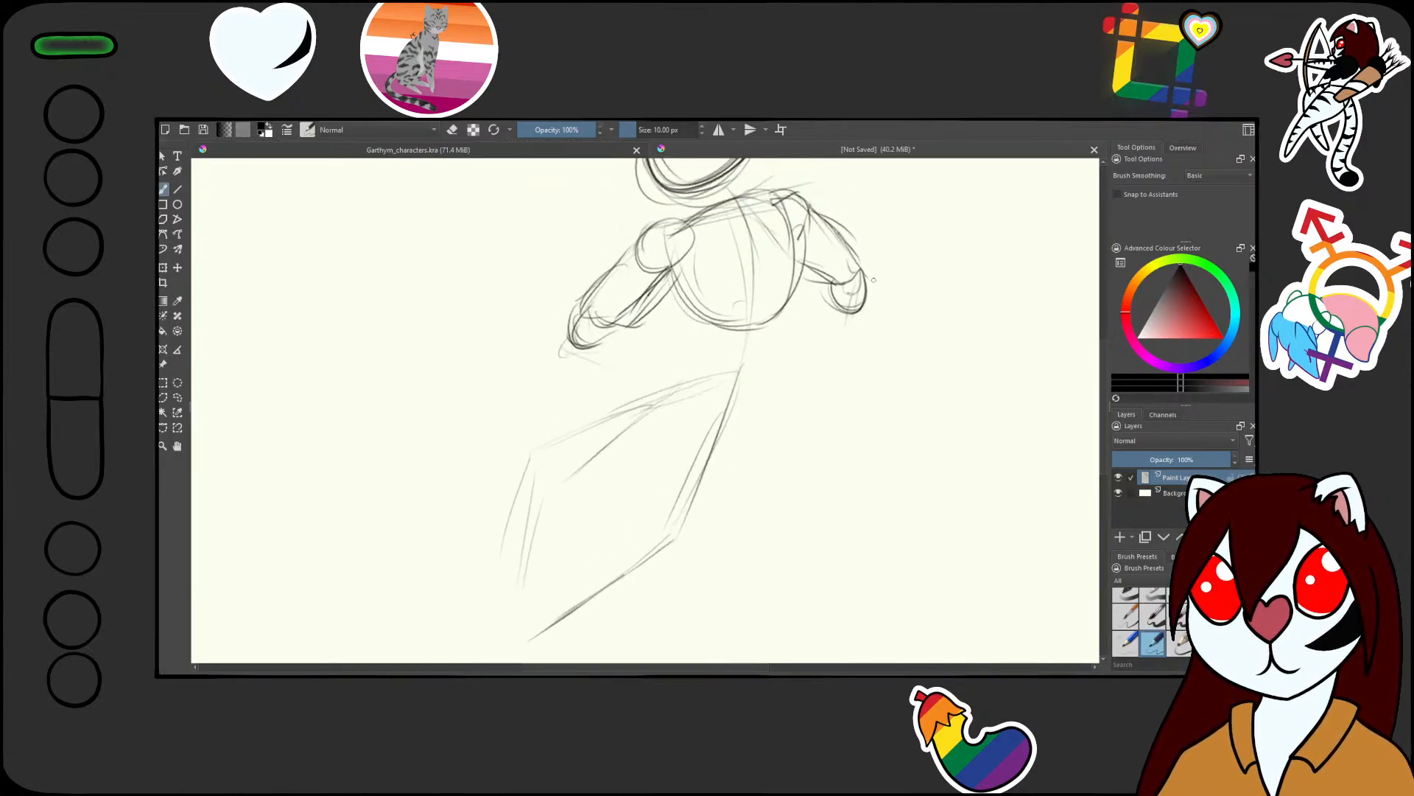
mouse_move(668, 267)
mouse_down()
mouse_move(627, 313)
mouse_move(576, 328)
mouse_move(600, 335)
mouse_move(619, 313)
mouse_move(546, 392)
mouse_move(537, 382)
mouse_up()
key(slash)
key(slash)
mouse_move(666, 273)
mouse_down()
mouse_move(605, 317)
mouse_move(590, 298)
mouse_move(617, 315)
mouse_up()
drag(803, 261, 856, 276)
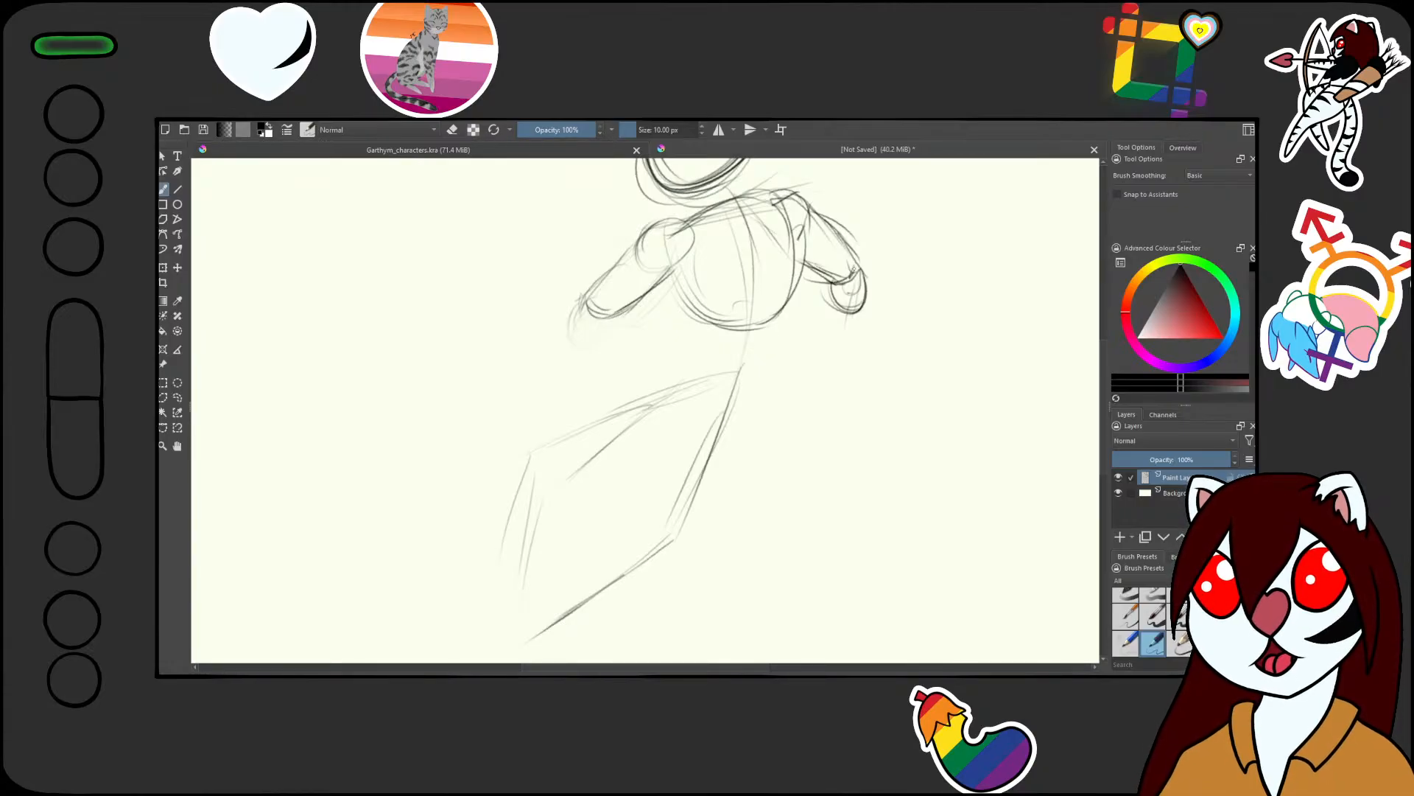
drag(580, 312, 608, 335)
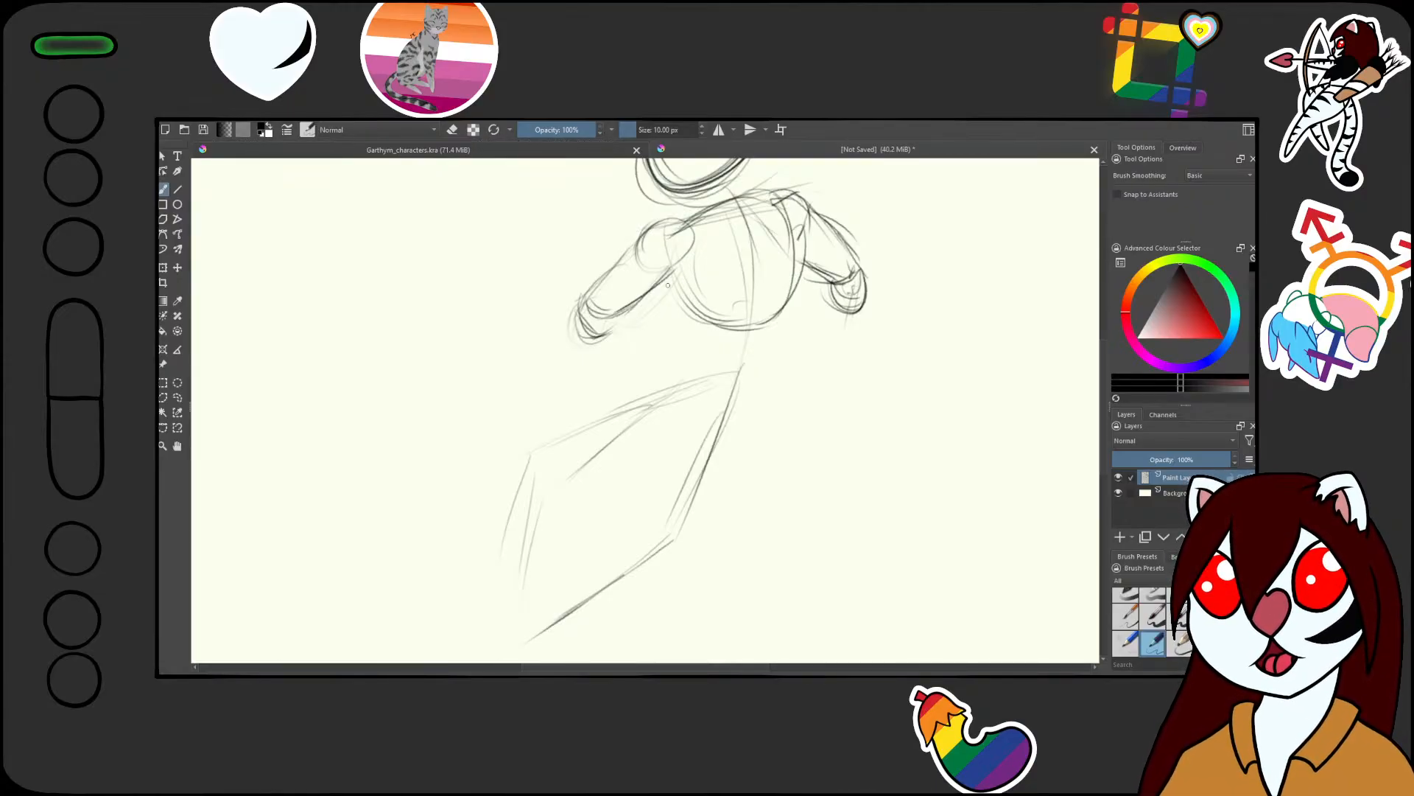
Sketch both forearms and block in the hands, bending the left-hand arm inward toward the hip
drag(621, 317, 652, 343)
mouse_move(577, 313)
mouse_down()
mouse_move(602, 362)
mouse_move(643, 359)
mouse_up()
mouse_move(862, 289)
mouse_down()
mouse_move(834, 378)
mouse_move(848, 360)
mouse_move(810, 352)
mouse_up()
drag(834, 284, 813, 380)
drag(817, 320, 808, 373)
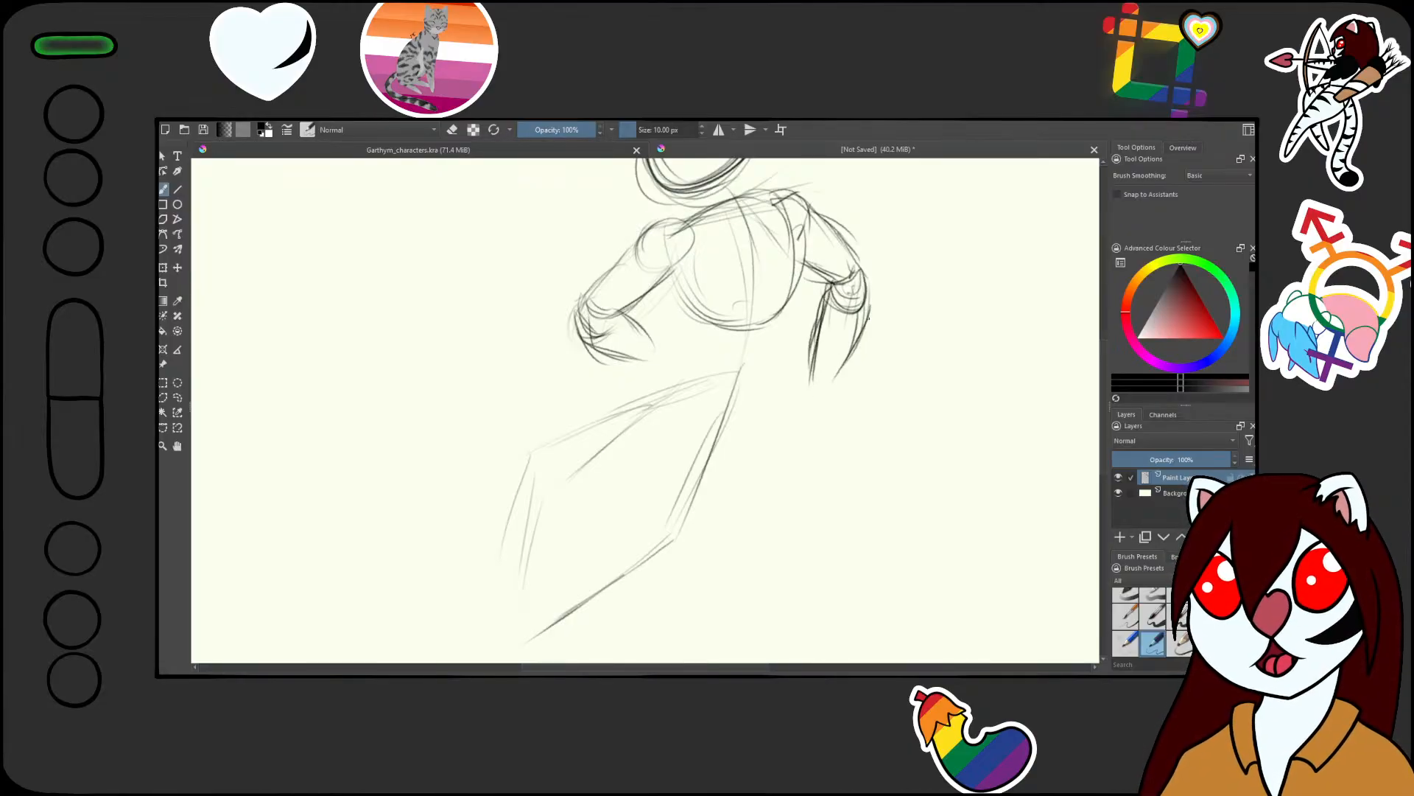
drag(869, 317, 845, 366)
mouse_move(812, 380)
mouse_down()
mouse_move(841, 370)
mouse_move(781, 385)
mouse_move(772, 401)
mouse_move(810, 409)
mouse_move(843, 376)
mouse_up()
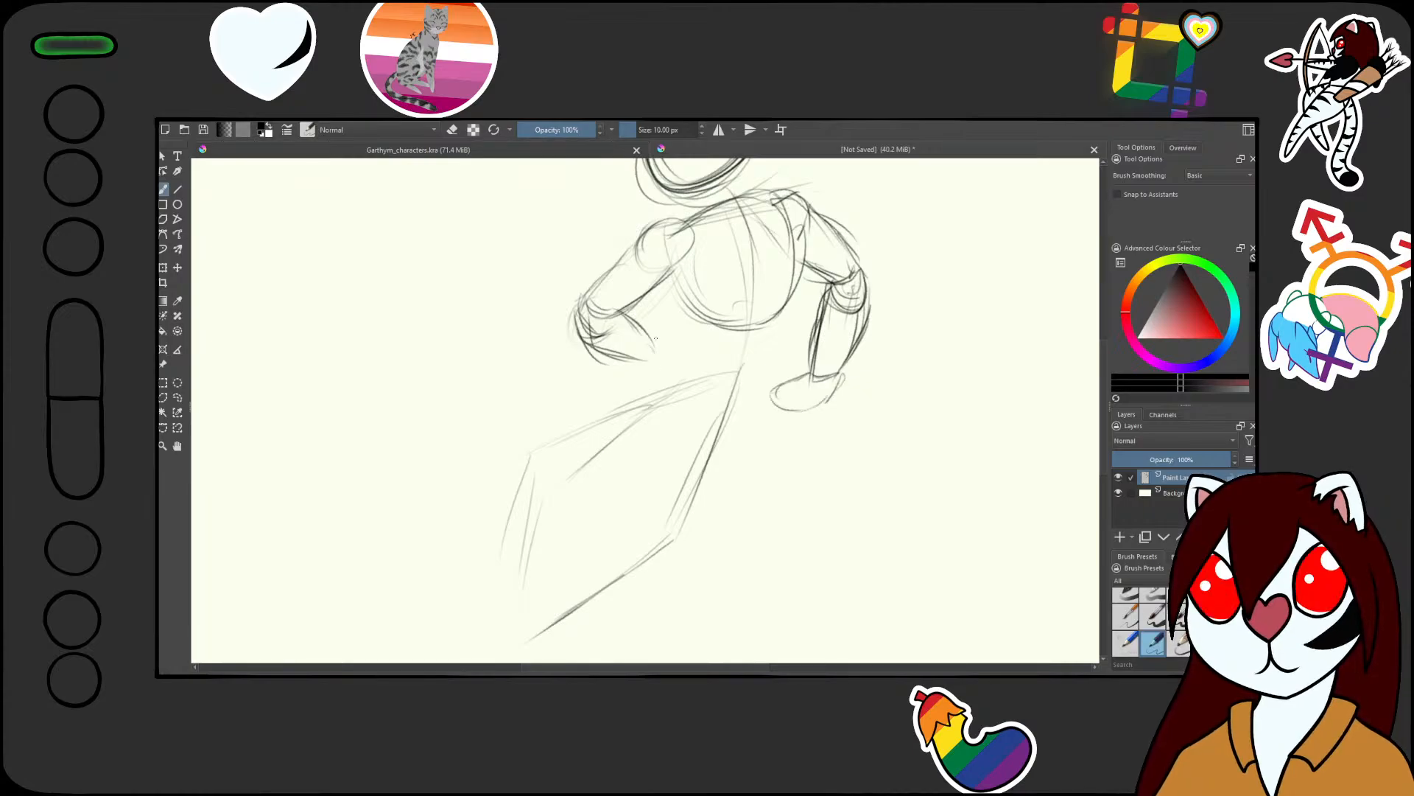
mouse_move(656, 338)
mouse_down()
mouse_move(680, 359)
mouse_move(618, 372)
mouse_move(635, 394)
mouse_move(684, 369)
mouse_up()
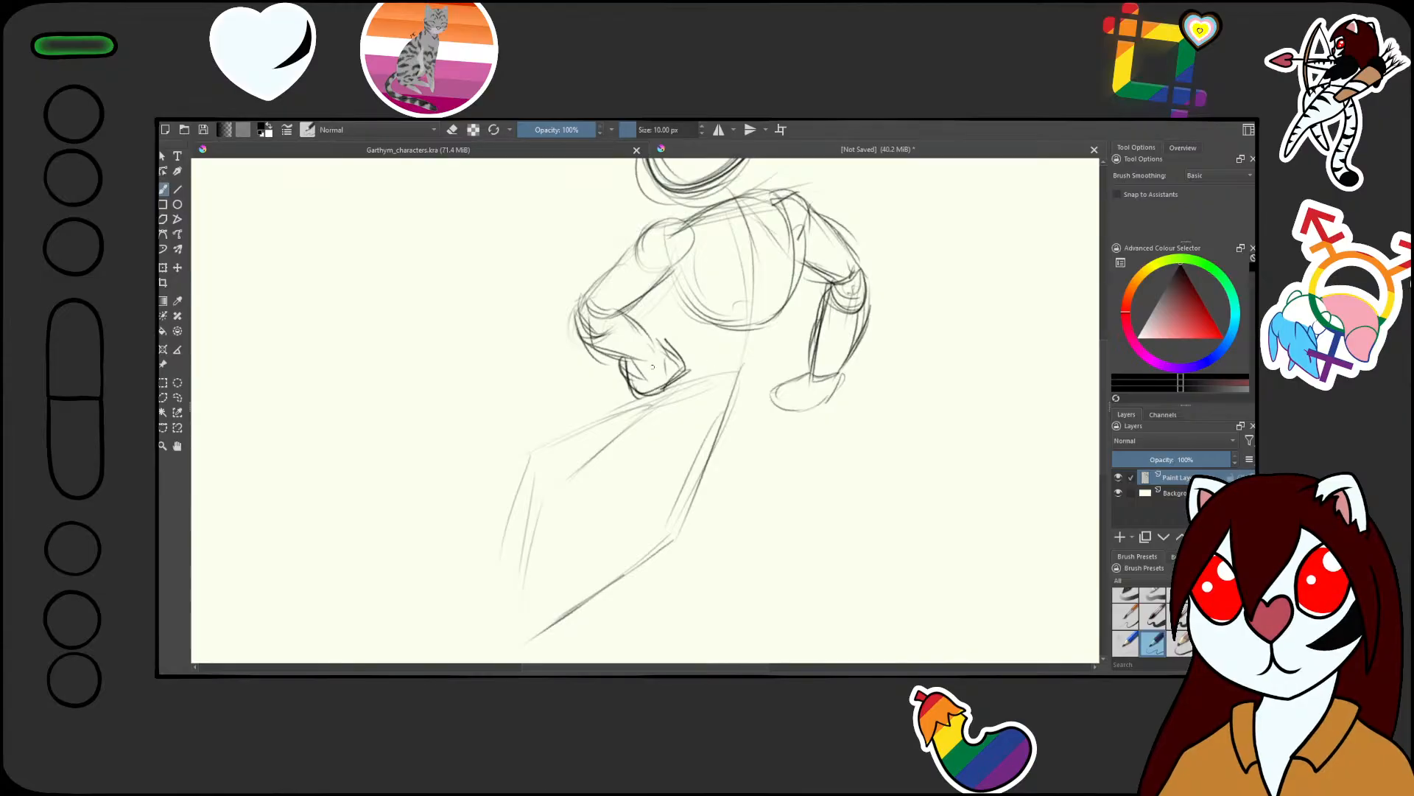
Sketch the waist sides and a pelvis shape connecting the ribcage to the hips
drag(775, 359, 786, 464)
drag(776, 392, 828, 243)
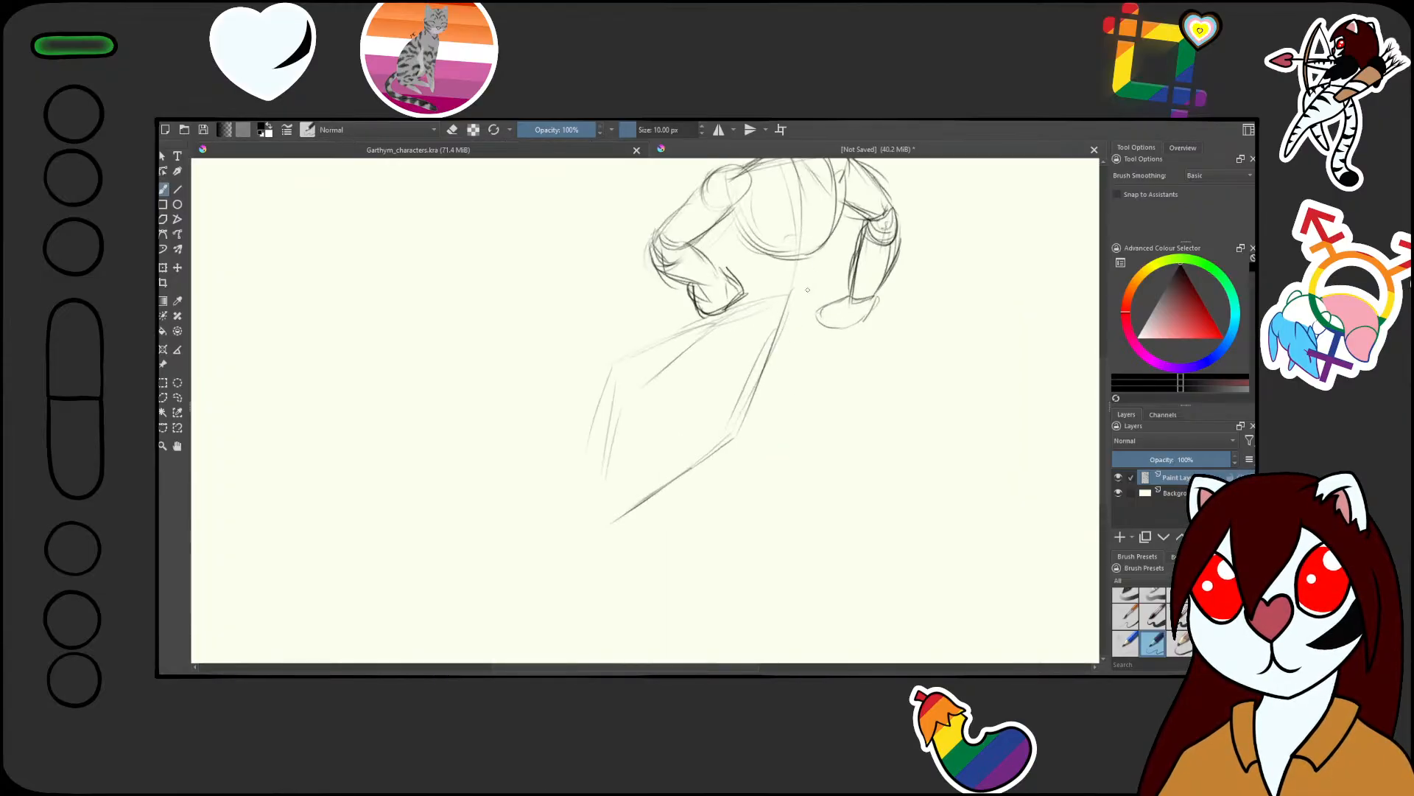
drag(803, 311, 817, 260)
drag(824, 253, 814, 296)
drag(748, 246, 738, 333)
mouse_move(734, 303)
mouse_down()
mouse_move(742, 334)
mouse_move(786, 335)
mouse_move(819, 300)
mouse_up()
drag(786, 333, 808, 315)
Outline both thighs from the pelvis, the left-hand one extended sideways and the right-hand one pointing down
drag(690, 294, 611, 322)
drag(730, 346, 617, 353)
drag(641, 310, 608, 340)
drag(758, 343, 735, 438)
mouse_move(805, 331)
mouse_down()
mouse_move(755, 436)
mouse_move(770, 439)
mouse_move(744, 465)
mouse_up()
drag(743, 348, 732, 457)
mouse_move(739, 344)
mouse_down()
mouse_move(730, 445)
mouse_move(770, 445)
mouse_move(812, 333)
mouse_up()
mouse_move(785, 418)
mouse_down()
mouse_move(756, 509)
mouse_move(738, 476)
mouse_move(751, 445)
mouse_up()
drag(745, 252, 730, 392)
drag(731, 301, 719, 401)
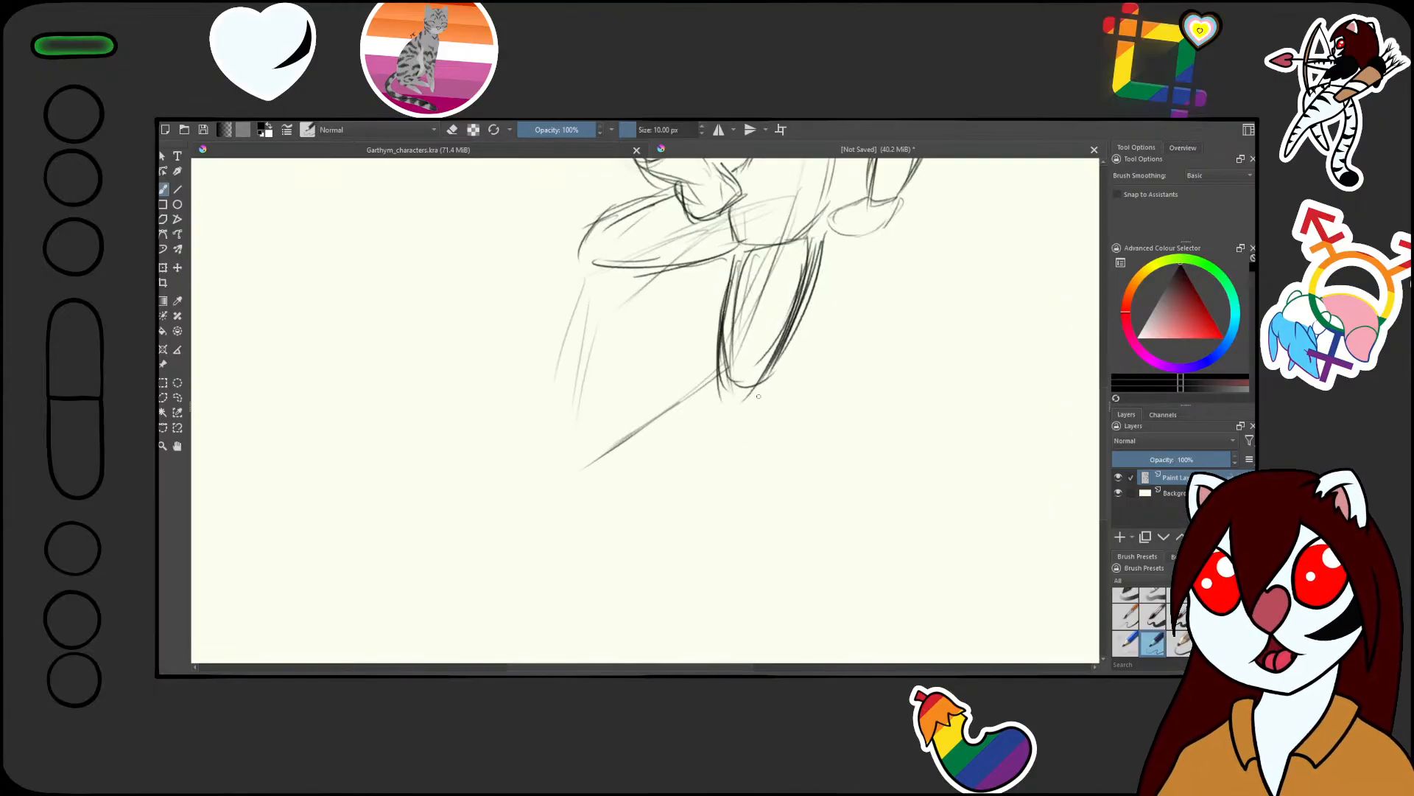
Draw rounded knees at the ends of both thighs
mouse_move(777, 344)
mouse_down()
mouse_move(757, 414)
mouse_move(713, 422)
mouse_up()
mouse_move(732, 335)
mouse_down()
mouse_move(708, 419)
mouse_move(766, 381)
mouse_up()
drag(769, 364, 722, 423)
mouse_move(577, 224)
mouse_down()
mouse_move(615, 264)
mouse_move(606, 295)
mouse_move(621, 283)
mouse_move(588, 287)
mouse_move(638, 278)
mouse_up()
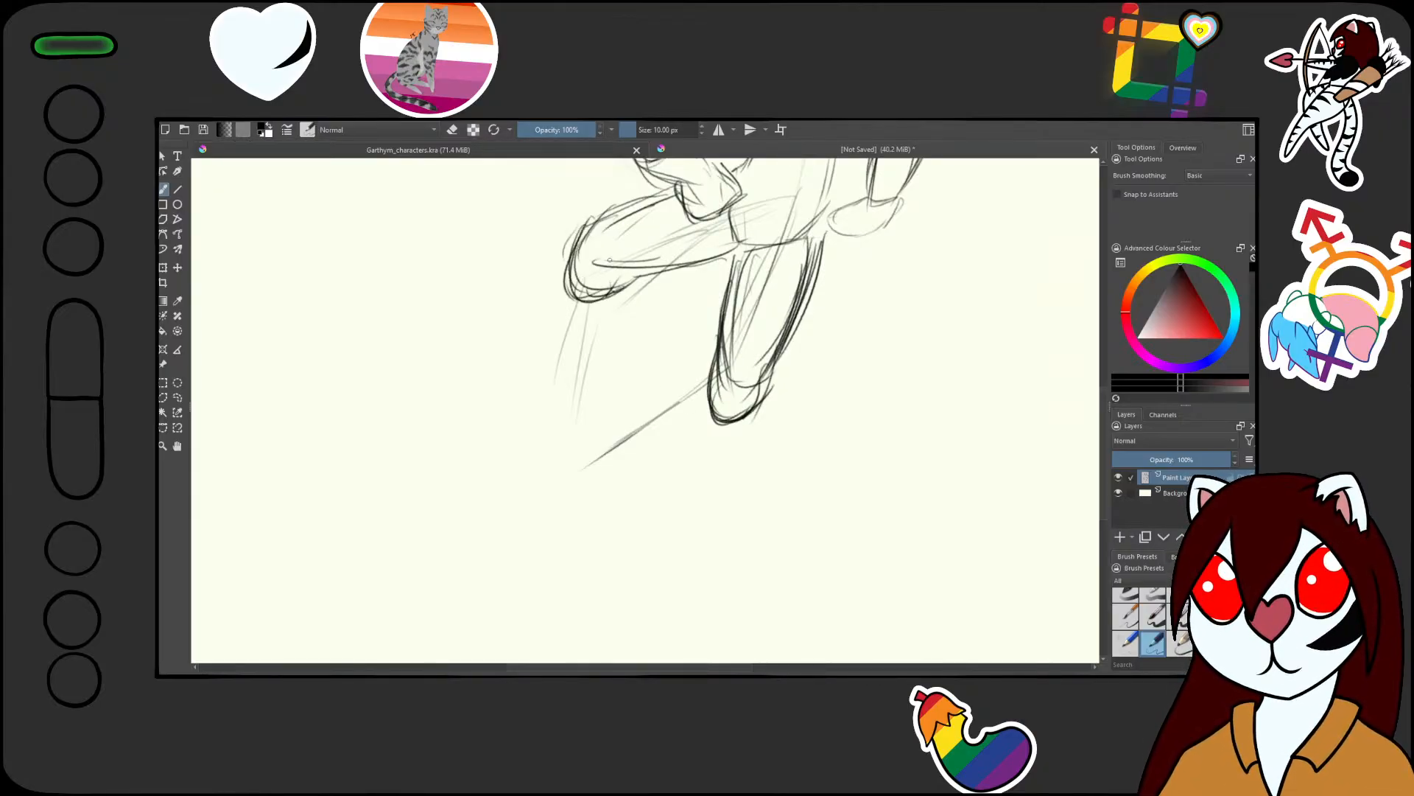
Outline the left-hand lower leg, tapering it downward from the knee
drag(707, 353, 669, 446)
drag(666, 398, 666, 316)
drag(640, 202, 635, 327)
mouse_move(642, 207)
mouse_down()
mouse_move(643, 398)
mouse_move(651, 365)
mouse_up()
drag(697, 238, 674, 352)
Outline the right-hand lower leg slanting down and inward from its knee
drag(781, 318, 719, 370)
drag(828, 351, 713, 424)
mouse_move(816, 364)
mouse_down()
mouse_move(690, 423)
mouse_move(719, 408)
mouse_up()
drag(840, 337, 696, 419)
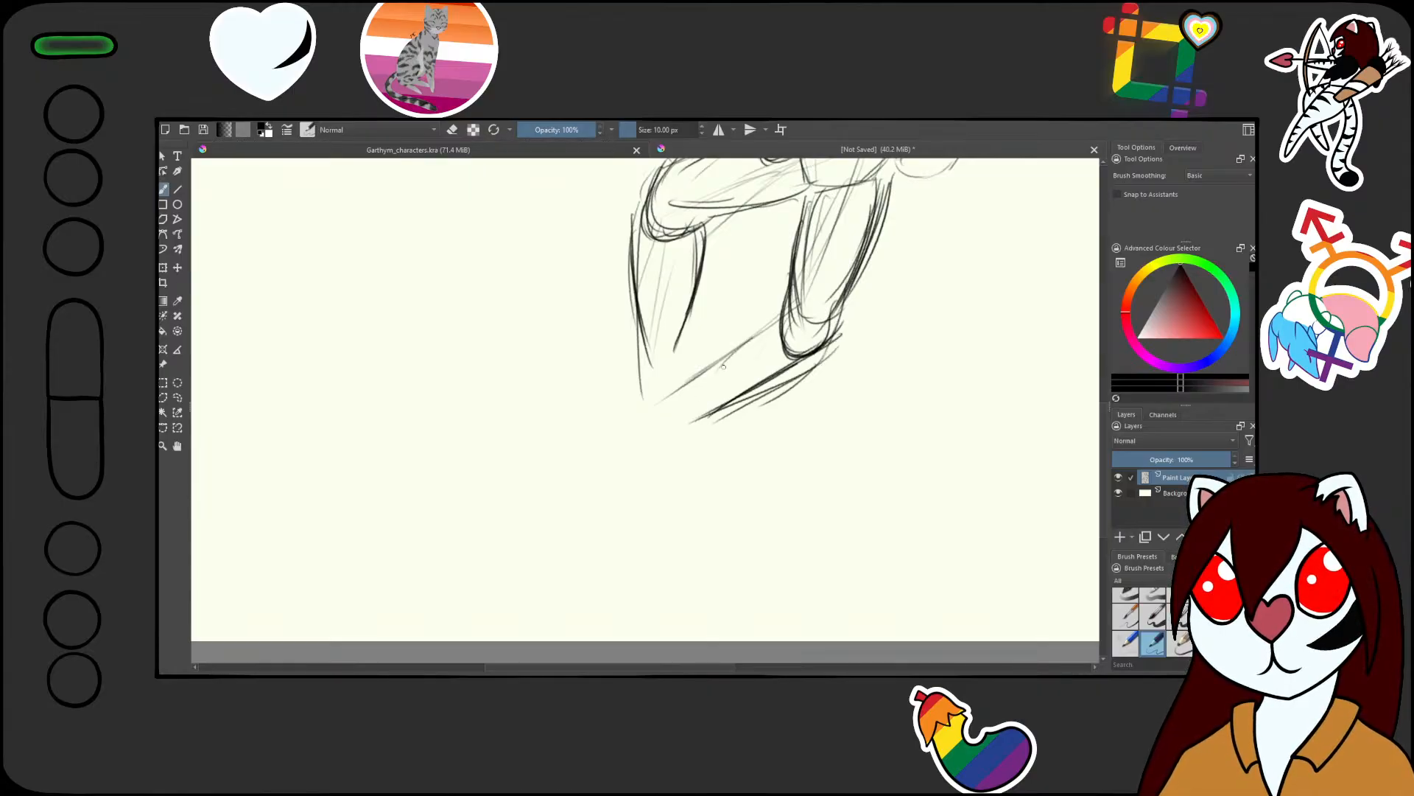
drag(780, 303, 729, 331)
drag(731, 330, 691, 390)
drag(738, 320, 685, 394)
drag(810, 353, 733, 394)
drag(805, 357, 677, 414)
drag(806, 359, 703, 463)
Sketch a rounded, downward-pointing foot at the end of the slanted lower leg
drag(880, 362, 868, 297)
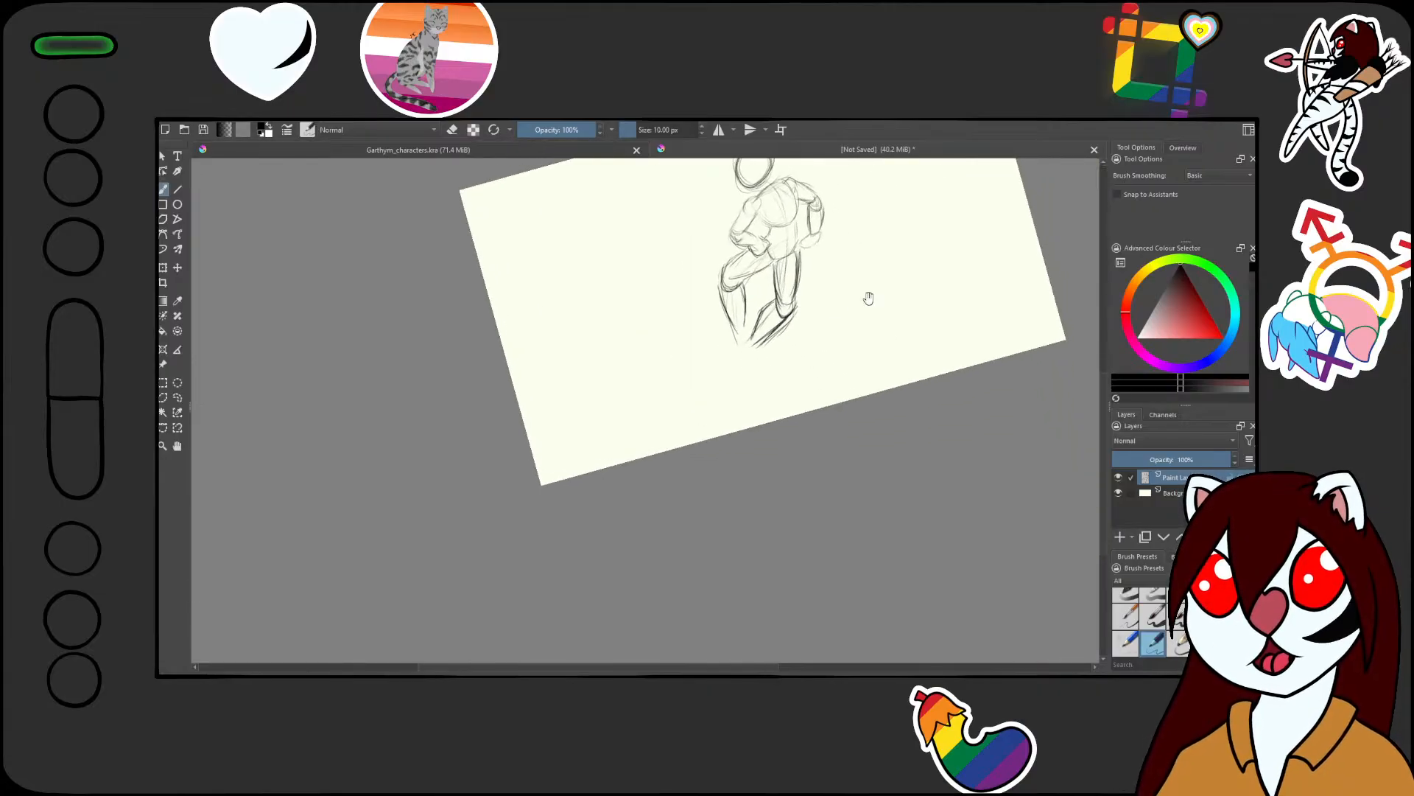
drag(745, 343, 755, 210)
mouse_move(774, 294)
mouse_down()
mouse_move(754, 317)
mouse_move(750, 304)
mouse_move(740, 400)
mouse_up()
drag(807, 329, 782, 420)
mouse_move(749, 352)
mouse_down()
mouse_move(731, 435)
mouse_move(766, 444)
mouse_move(793, 400)
mouse_up()
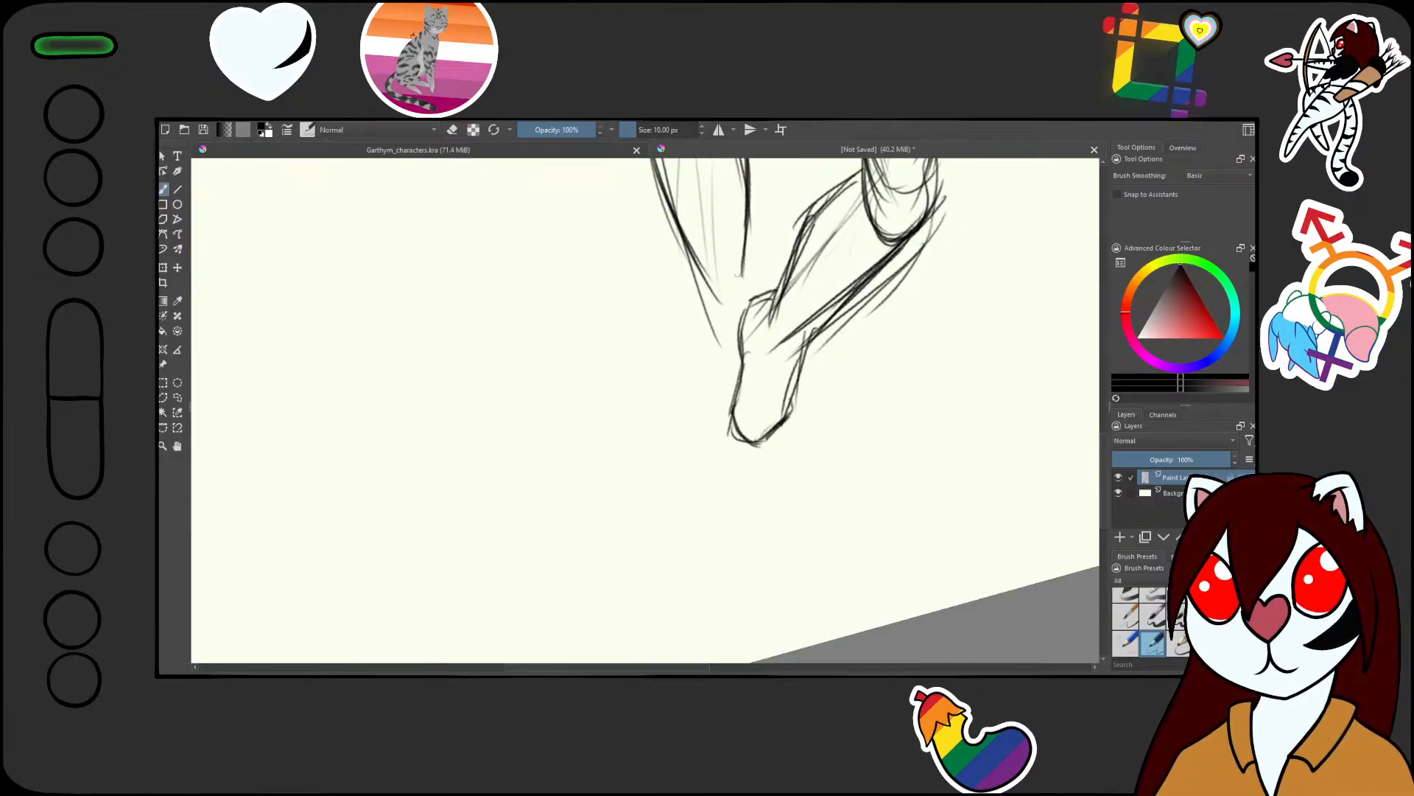
Finish the left-hand lower leg with an ankle and a small angled foot
drag(745, 252, 729, 329)
mouse_move(698, 282)
mouse_down()
mouse_move(687, 310)
mouse_move(652, 324)
mouse_move(635, 403)
mouse_up()
mouse_move(646, 350)
mouse_down()
mouse_move(662, 402)
mouse_move(685, 400)
mouse_up()
mouse_move(648, 342)
mouse_down()
mouse_move(661, 398)
mouse_move(688, 398)
mouse_move(731, 327)
mouse_move(716, 358)
mouse_move(737, 278)
mouse_move(750, 315)
mouse_move(718, 338)
mouse_up()
Examine the whole figure's pose and proportions from different zoom levels and canvas rotations
ctrl+drag(766, 292, 754, 385)
drag(754, 385, 717, 496)
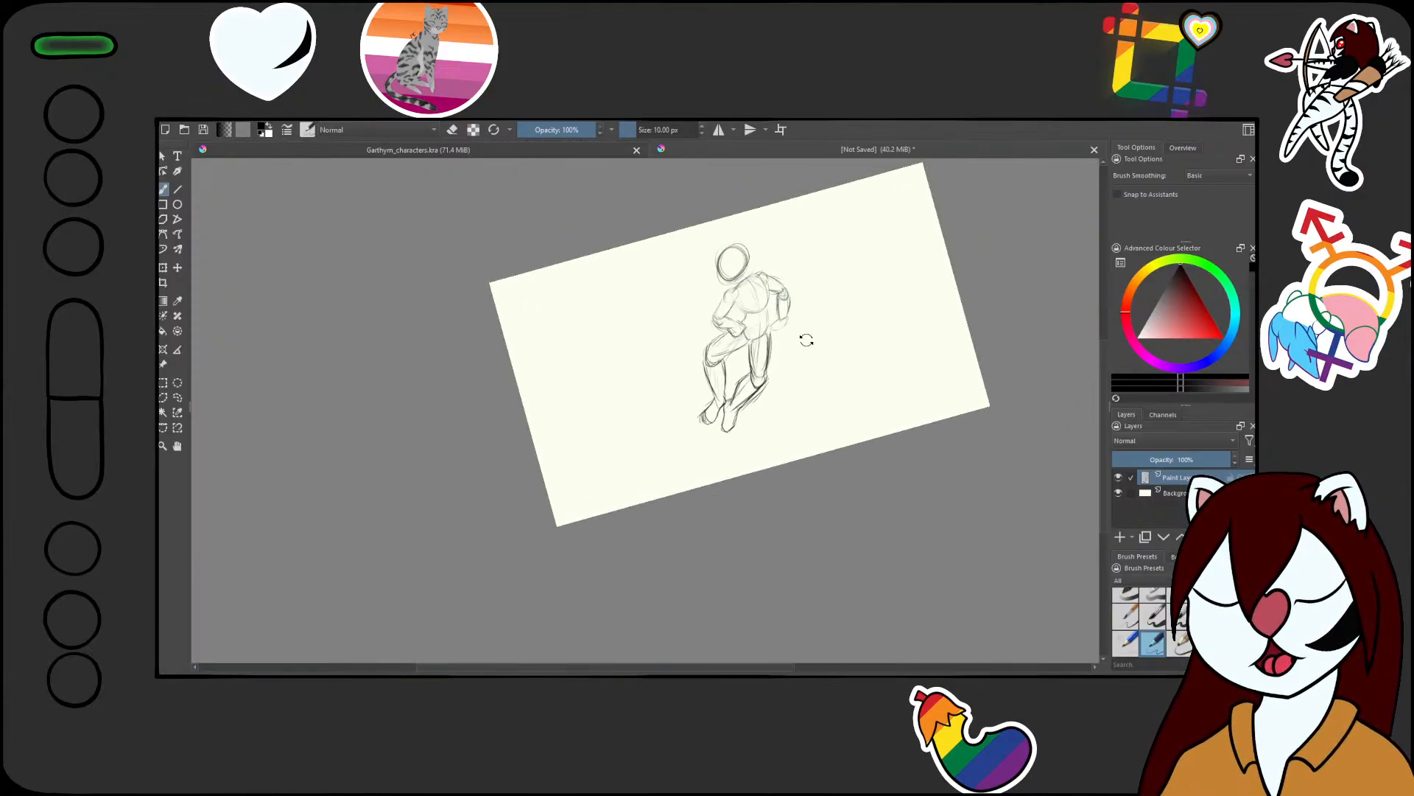
shift+drag(808, 340, 872, 383)
ctrl+drag(757, 413, 811, 333)
mouse_move(810, 332)
mouse_down()
mouse_move(766, 411)
mouse_move(840, 467)
mouse_move(755, 480)
mouse_move(726, 464)
mouse_move(741, 487)
mouse_move(744, 654)
mouse_up()
ctrl+drag(755, 403, 759, 380)
key(slash)
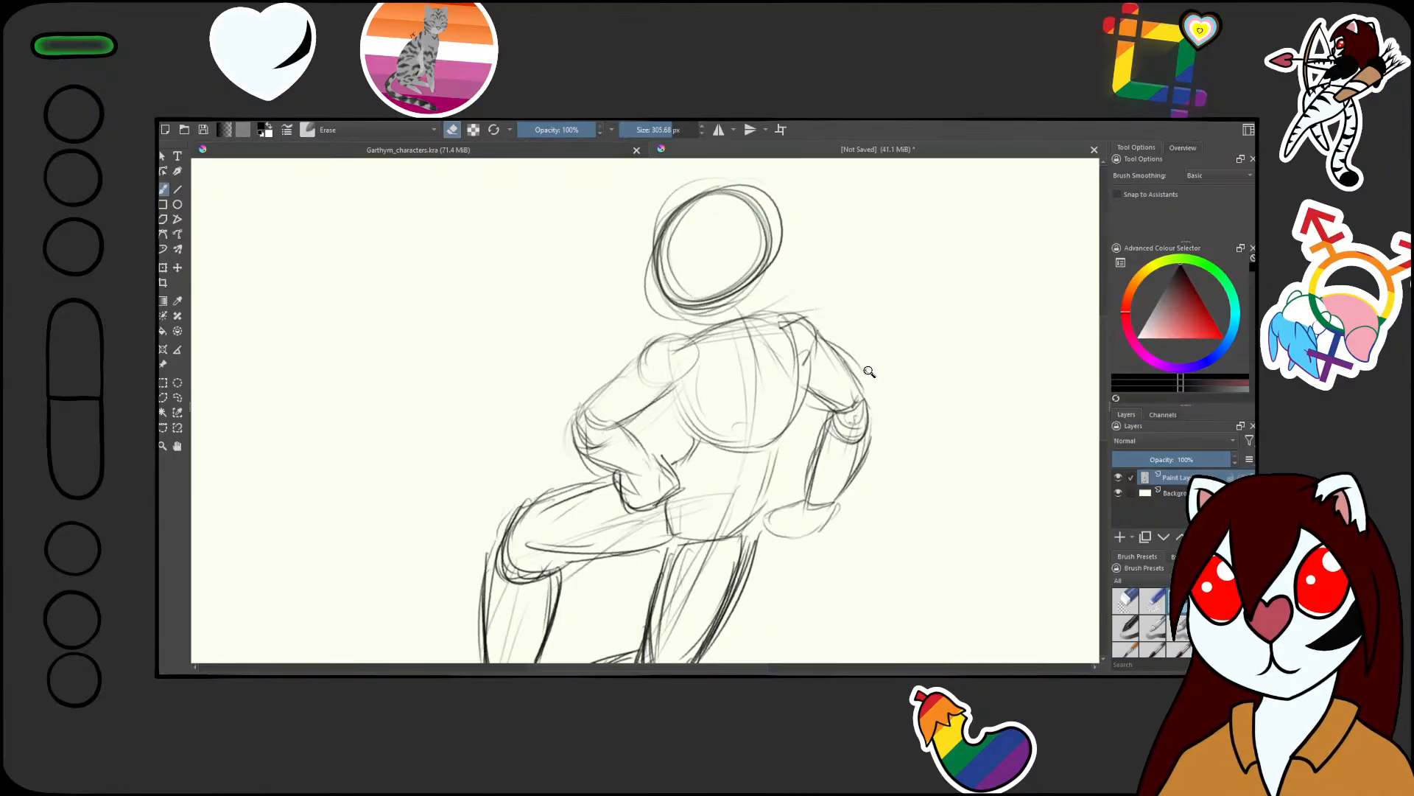
mouse_move(871, 372)
ctrl+mouse_down()
mouse_move(835, 436)
mouse_move(869, 424)
ctrl+mouse_up()
shift+drag(869, 424, 910, 307)
key(slash)
Scribble short, loose ground marks around and below the figure's feet
drag(778, 393, 853, 378)
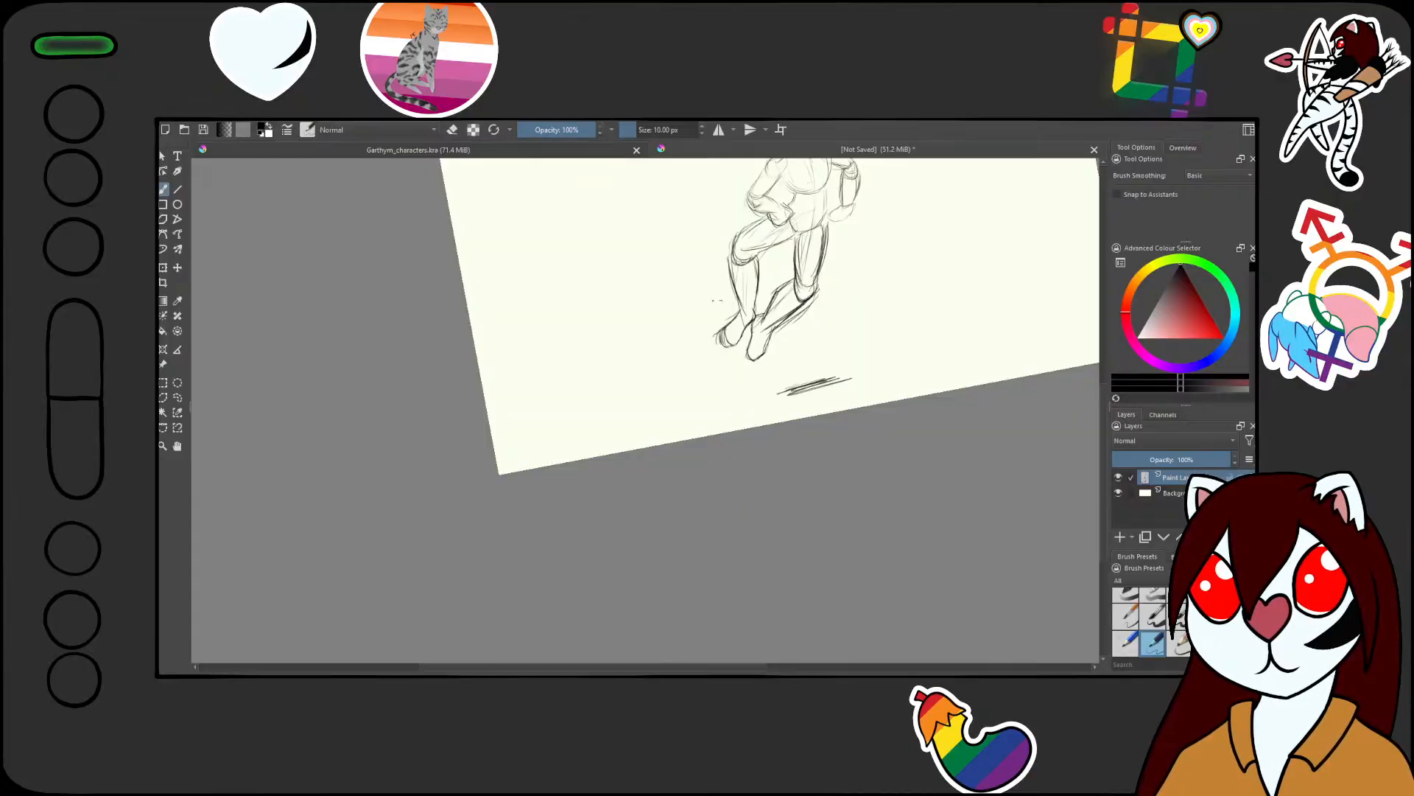
drag(721, 300, 692, 304)
drag(718, 308, 687, 318)
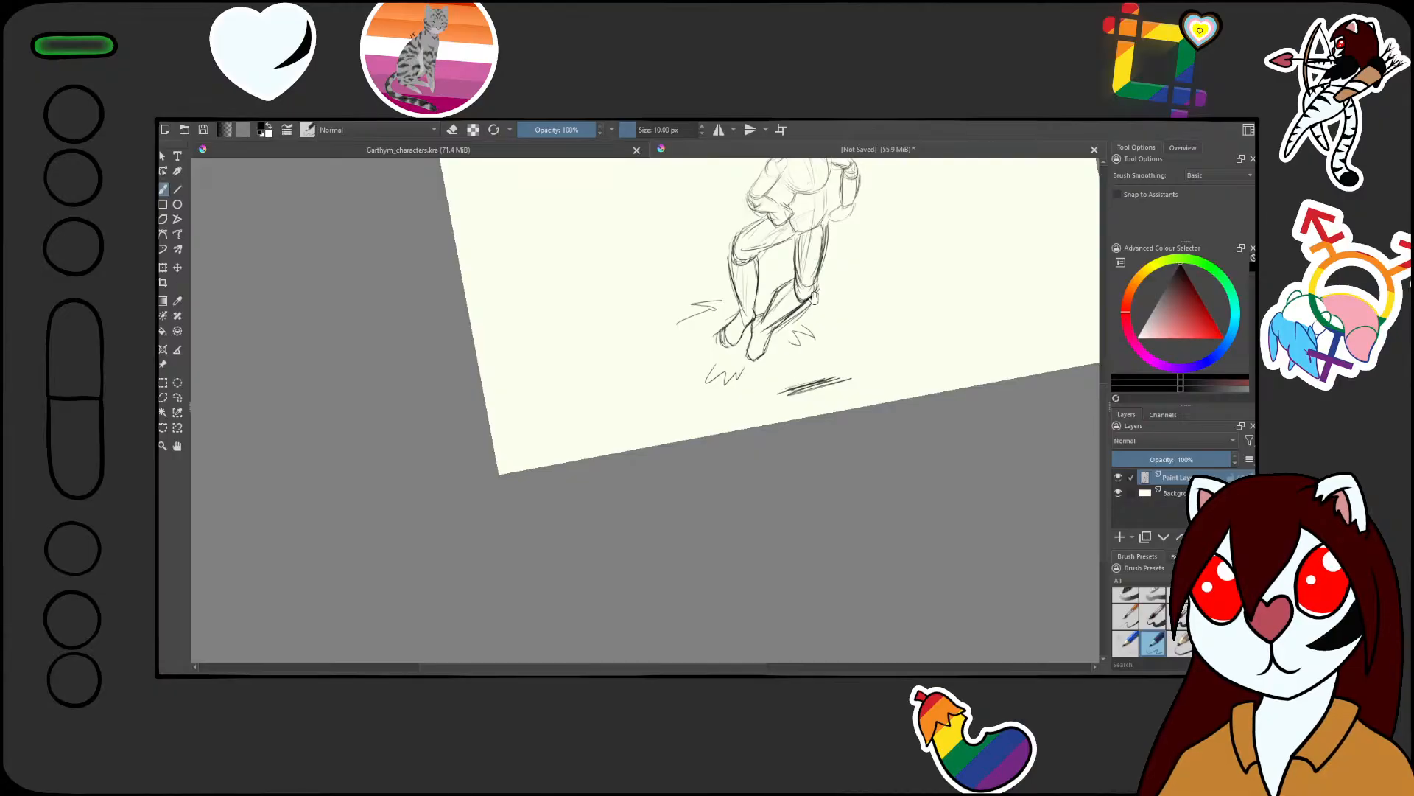
Draw a curved centre guideline down the face inside the head oval
ctrl+drag(849, 289, 858, 380)
ctrl+drag(878, 273, 889, 158)
mouse_move(886, 209)
mouse_down()
mouse_move(877, 279)
mouse_move(848, 239)
mouse_up()
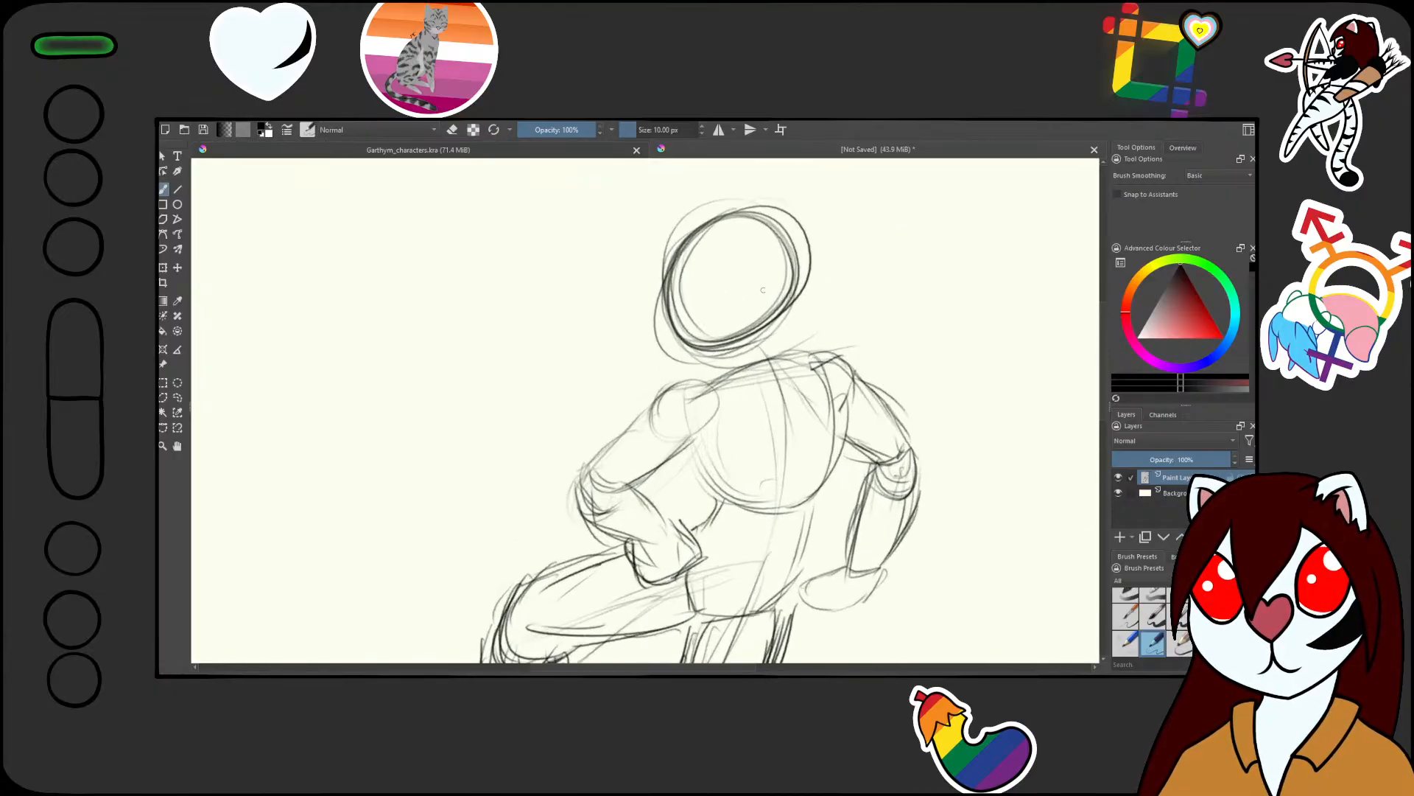
drag(714, 244, 760, 346)
drag(723, 241, 749, 296)
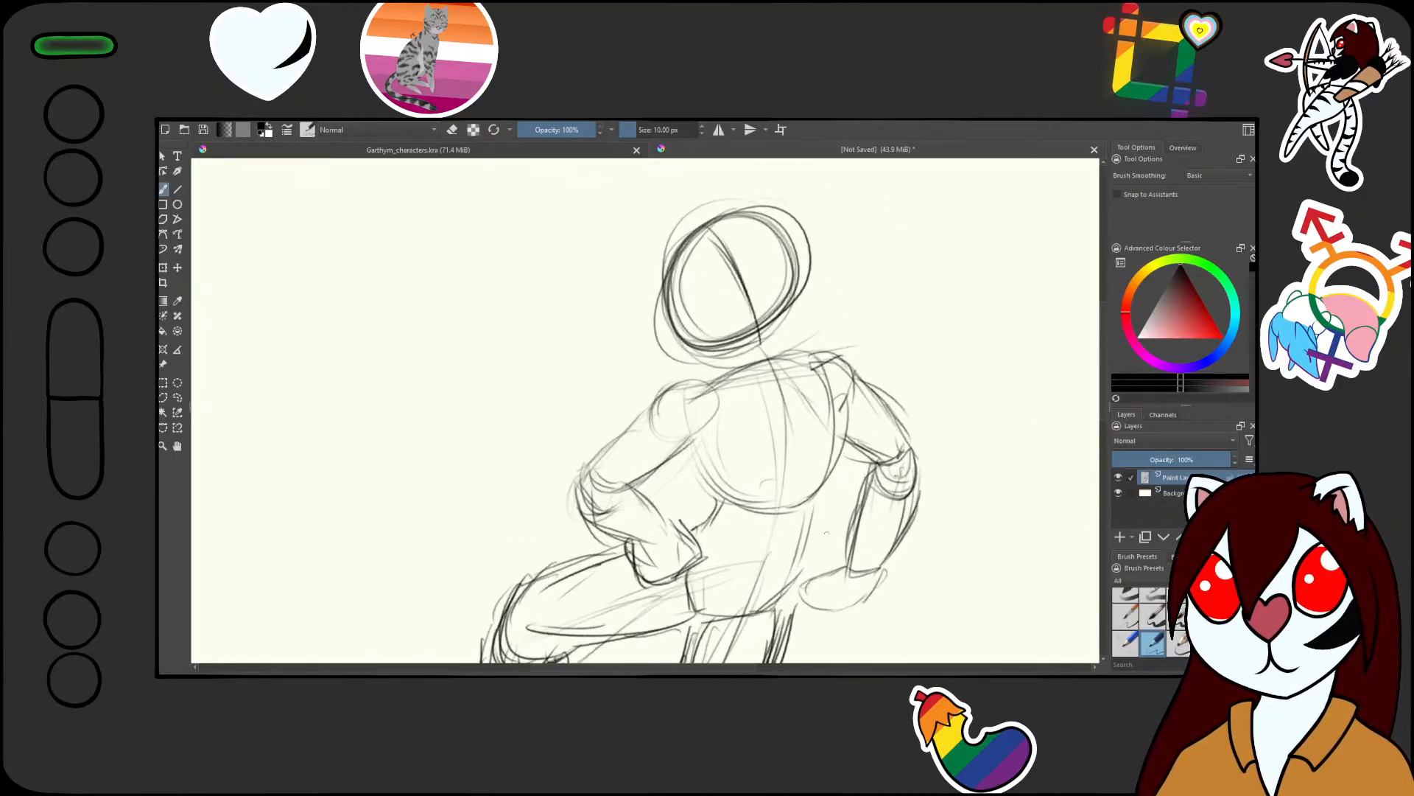
Sketch a tapering jaw and pointed chin below the head oval
drag(703, 339, 755, 359)
mouse_move(693, 347)
mouse_down()
mouse_move(777, 358)
mouse_move(805, 279)
mouse_move(783, 358)
mouse_up()
drag(799, 286, 780, 362)
drag(702, 339, 745, 358)
drag(678, 335, 780, 364)
drag(801, 274, 784, 364)
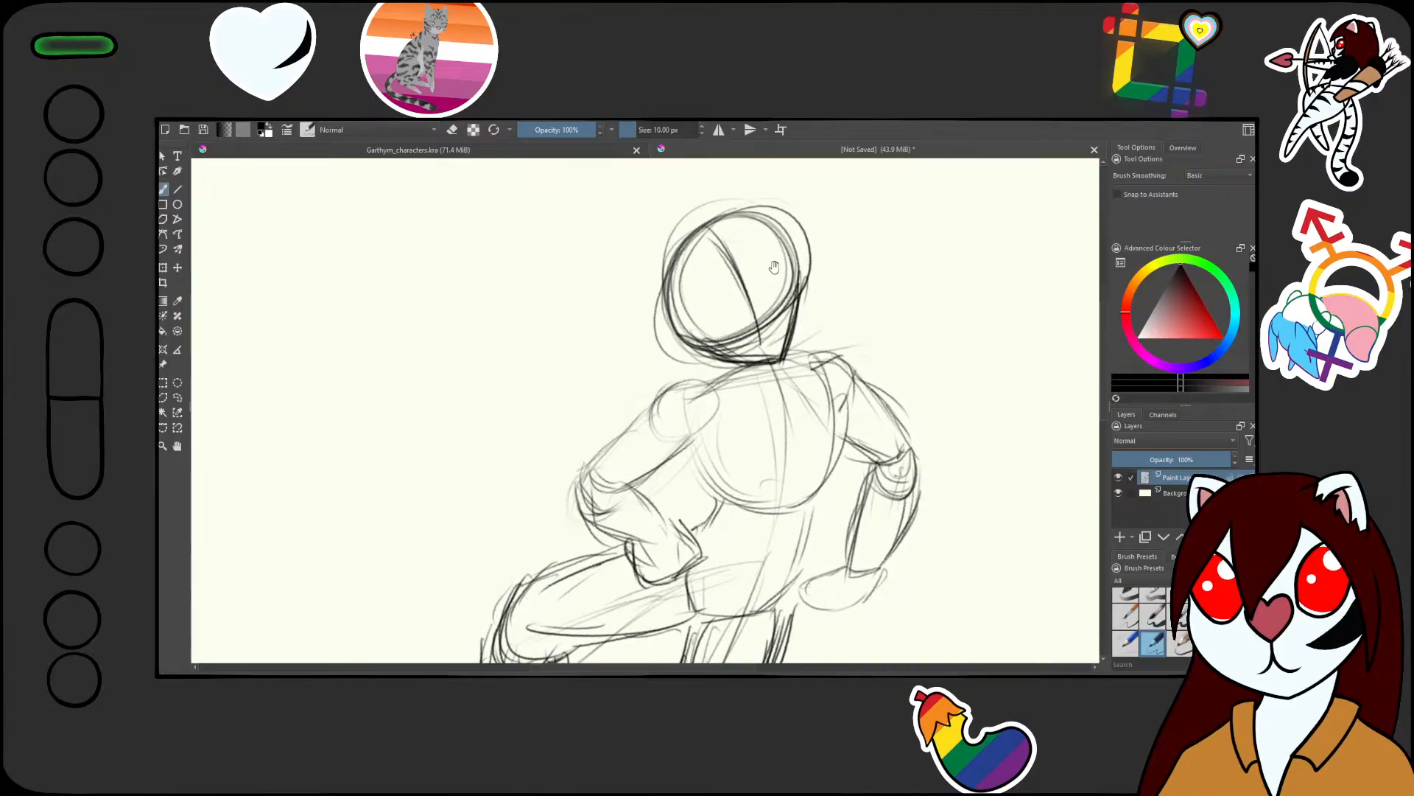
Erase the old oval lines crossing the lower face and redraw a darker, angular jawline
ctrl+drag(772, 283, 772, 240)
key(slash)
drag(672, 319, 810, 346)
key(slash)
mouse_move(669, 348)
mouse_down()
mouse_move(696, 380)
mouse_move(772, 401)
mouse_move(804, 361)
mouse_up()
drag(816, 278, 795, 391)
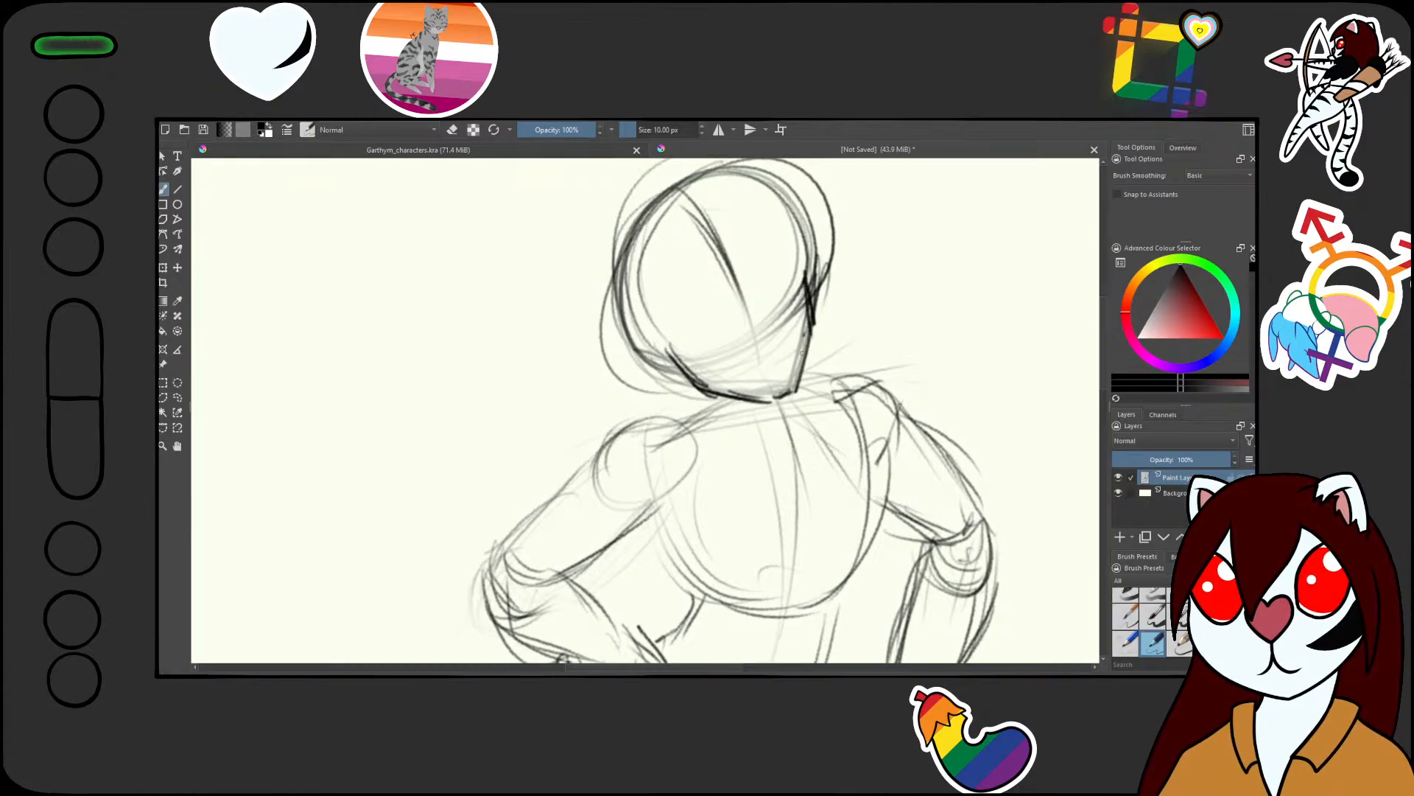
Add a tilted eye guideline across the face and sketch the two eyes and an open, smiling mouth
mouse_move(811, 331)
mouse_down()
mouse_move(796, 387)
mouse_move(790, 332)
mouse_move(785, 376)
mouse_move(764, 384)
mouse_up()
mouse_move(763, 384)
mouse_down()
mouse_move(780, 376)
mouse_move(771, 450)
mouse_move(762, 329)
mouse_up()
mouse_move(895, 232)
mouse_down()
mouse_move(621, 414)
mouse_move(718, 418)
mouse_move(752, 401)
mouse_up()
mouse_move(787, 384)
mouse_down()
mouse_move(806, 368)
mouse_move(792, 318)
mouse_move(812, 323)
mouse_move(708, 357)
mouse_move(679, 383)
mouse_move(689, 402)
mouse_up()
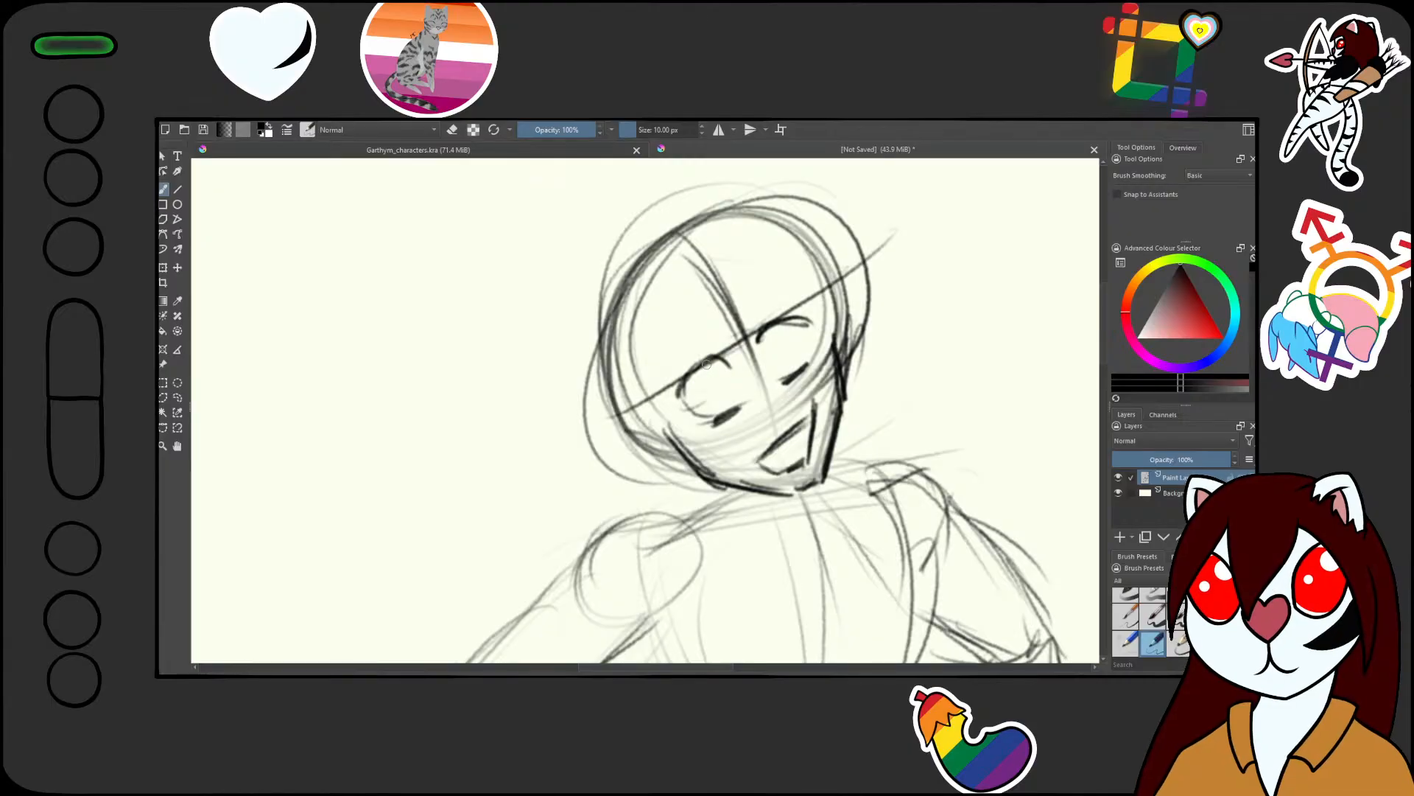
Fade the old construction lines around the skull with the eraser
key(slash)
mouse_move(612, 401)
mouse_down()
mouse_move(612, 313)
mouse_move(572, 380)
mouse_move(600, 293)
mouse_move(881, 222)
mouse_move(897, 259)
mouse_move(888, 278)
mouse_move(714, 220)
mouse_move(584, 327)
mouse_up()
key(slash)
mouse_move(700, 372)
mouse_down()
mouse_move(705, 462)
mouse_move(710, 384)
mouse_move(697, 390)
mouse_move(711, 400)
mouse_up()
mouse_move(711, 400)
mouse_down()
mouse_move(718, 300)
mouse_move(730, 350)
mouse_up()
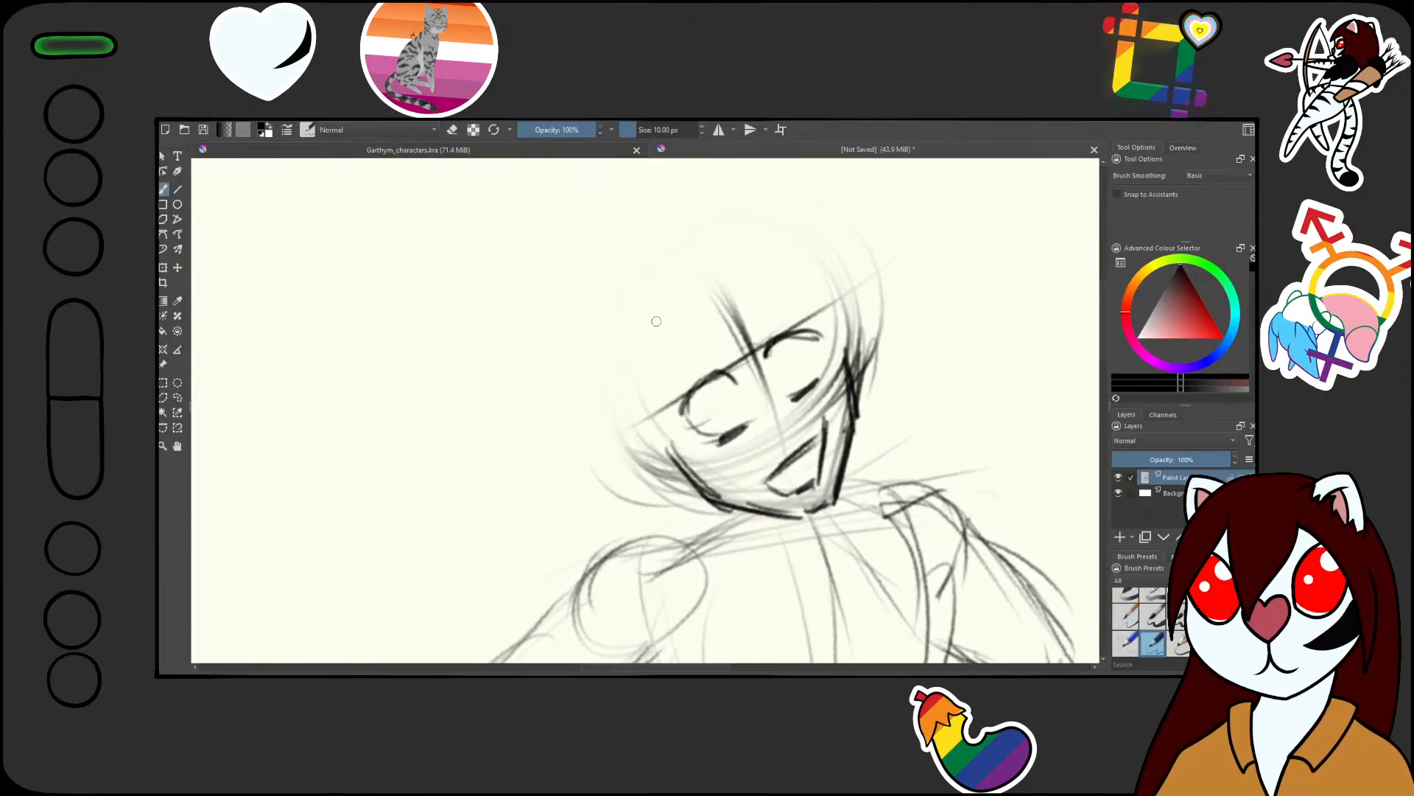
Redraw a narrower rounded skull outline around the face, joining it to the jaw on both sides
mouse_move(634, 373)
mouse_down()
mouse_move(623, 287)
mouse_move(637, 399)
mouse_up()
drag(614, 292, 640, 411)
drag(611, 342, 644, 250)
drag(615, 311, 698, 215)
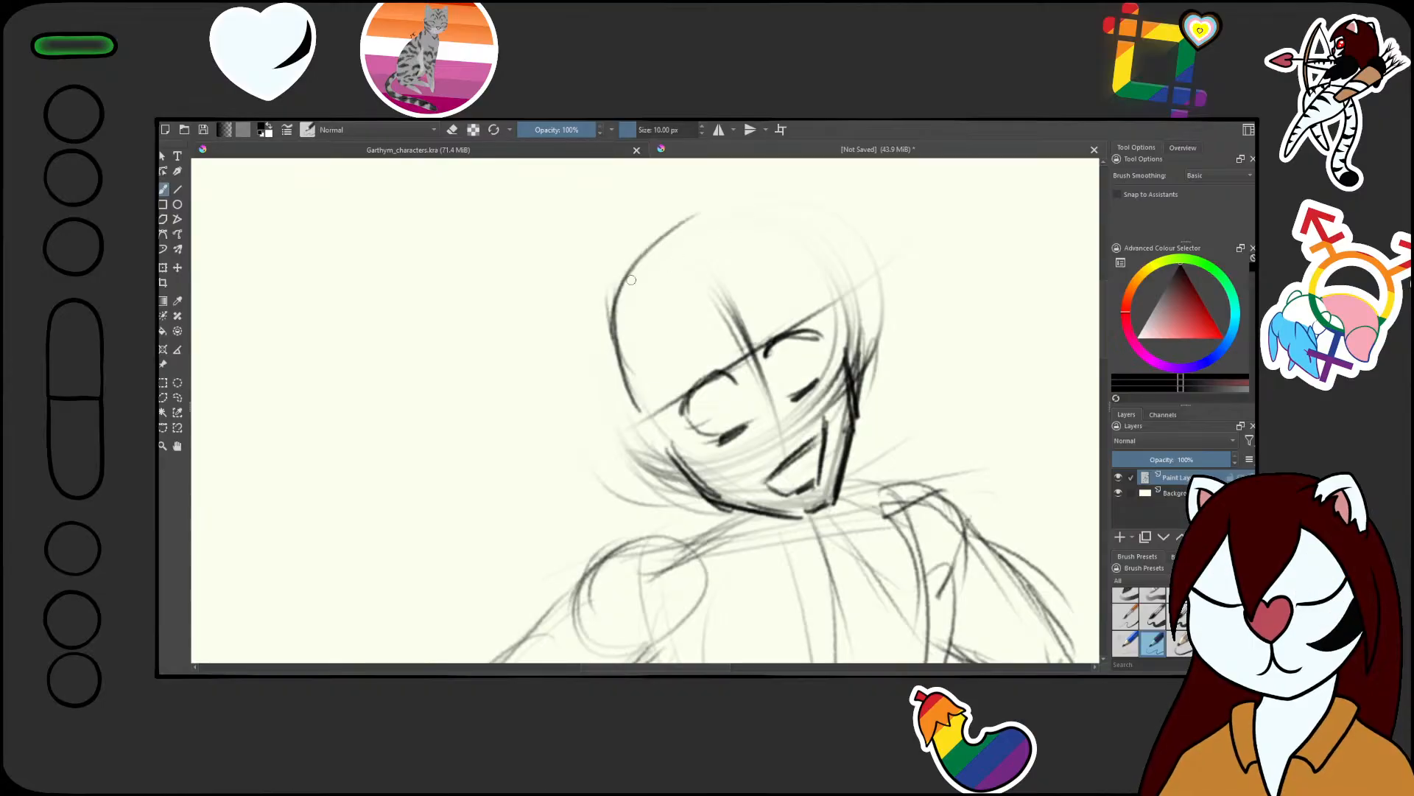
drag(627, 282, 755, 221)
mouse_move(671, 234)
mouse_down()
mouse_move(782, 213)
mouse_move(833, 316)
mouse_up()
drag(798, 247, 847, 363)
mouse_move(806, 245)
mouse_down()
mouse_move(849, 365)
mouse_move(770, 230)
mouse_move(697, 240)
mouse_up()
mouse_move(635, 262)
mouse_down()
mouse_move(605, 316)
mouse_move(624, 441)
mouse_up()
mouse_move(600, 321)
mouse_down()
mouse_move(653, 445)
mouse_move(679, 454)
mouse_up()
drag(628, 383, 667, 435)
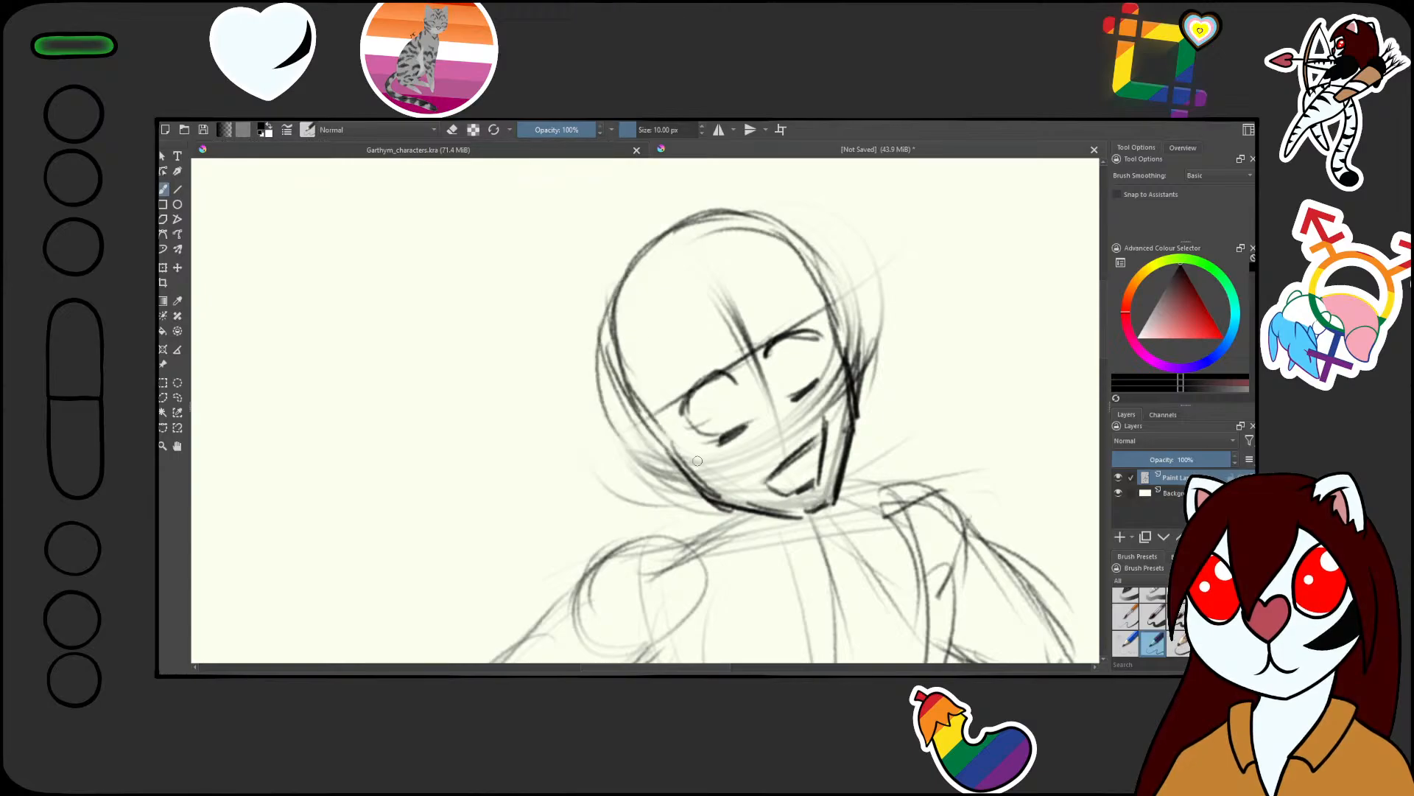
Sketch a brimmed hat on the head, with a curved brim over the forehead and a tall crown
drag(723, 397, 752, 465)
drag(744, 374, 740, 304)
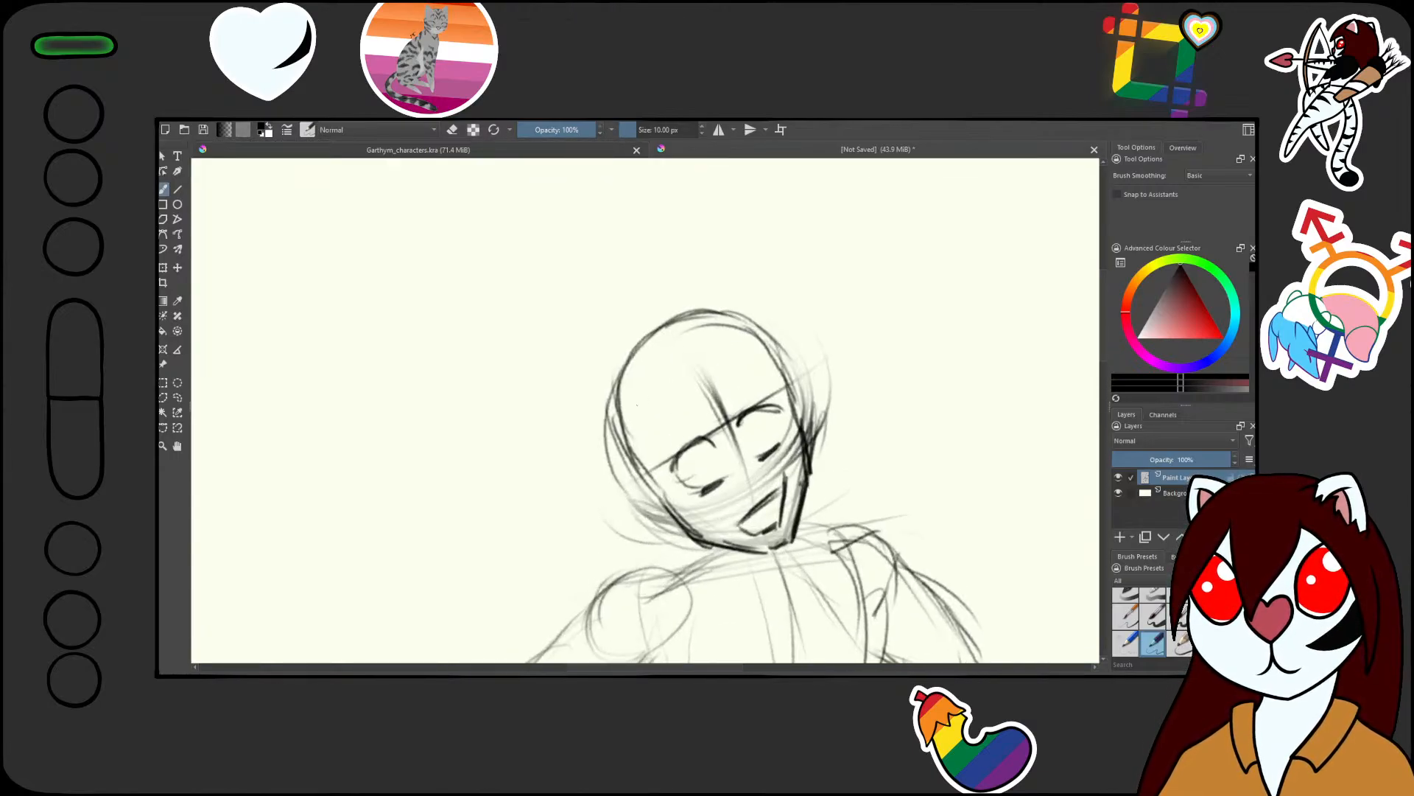
mouse_move(616, 417)
mouse_down()
mouse_move(588, 488)
mouse_move(649, 492)
mouse_up()
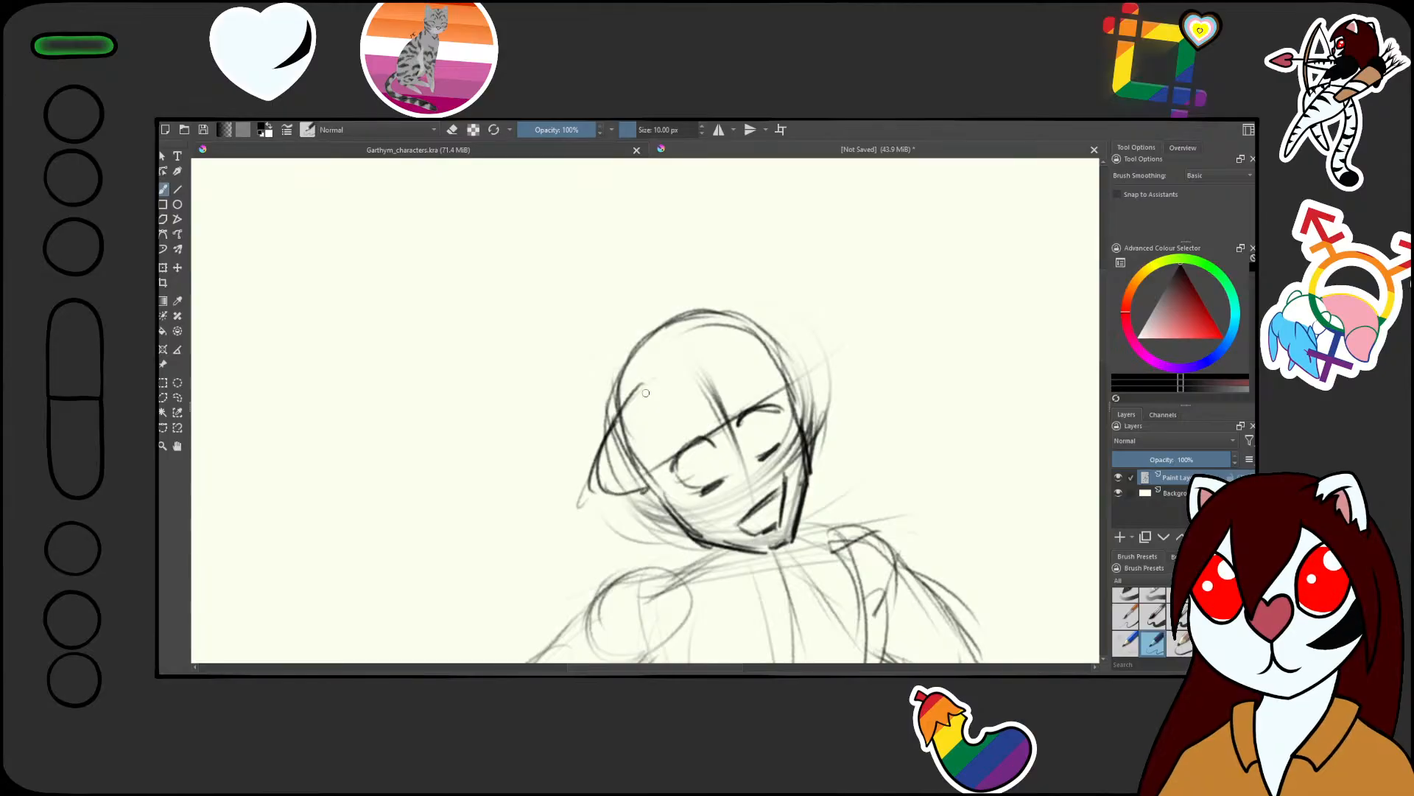
mouse_move(609, 442)
mouse_down()
mouse_move(715, 341)
mouse_move(783, 324)
mouse_move(803, 338)
mouse_move(794, 397)
mouse_up()
mouse_move(615, 423)
mouse_down()
mouse_move(590, 289)
mouse_move(623, 383)
mouse_move(608, 299)
mouse_move(672, 250)
mouse_up()
drag(602, 297, 678, 247)
mouse_move(626, 279)
mouse_down()
mouse_move(723, 277)
mouse_move(758, 324)
mouse_up()
drag(700, 252, 760, 330)
Draw curved hatband lines across the base of the hat's crown and strengthen the brim
mouse_move(603, 388)
mouse_down()
mouse_move(690, 317)
mouse_move(743, 302)
mouse_up()
drag(623, 365, 729, 313)
drag(617, 370, 698, 316)
mouse_move(623, 398)
mouse_down()
mouse_move(700, 335)
mouse_move(746, 322)
mouse_up()
drag(679, 352, 759, 317)
mouse_move(620, 405)
mouse_down()
mouse_move(680, 349)
mouse_move(632, 449)
mouse_move(747, 355)
mouse_up()
Sketch curved fringe strands across the forehead under the hat brim
mouse_move(656, 408)
mouse_down()
mouse_move(769, 351)
mouse_move(663, 405)
mouse_move(632, 460)
mouse_up()
drag(698, 422, 704, 500)
drag(783, 420, 769, 459)
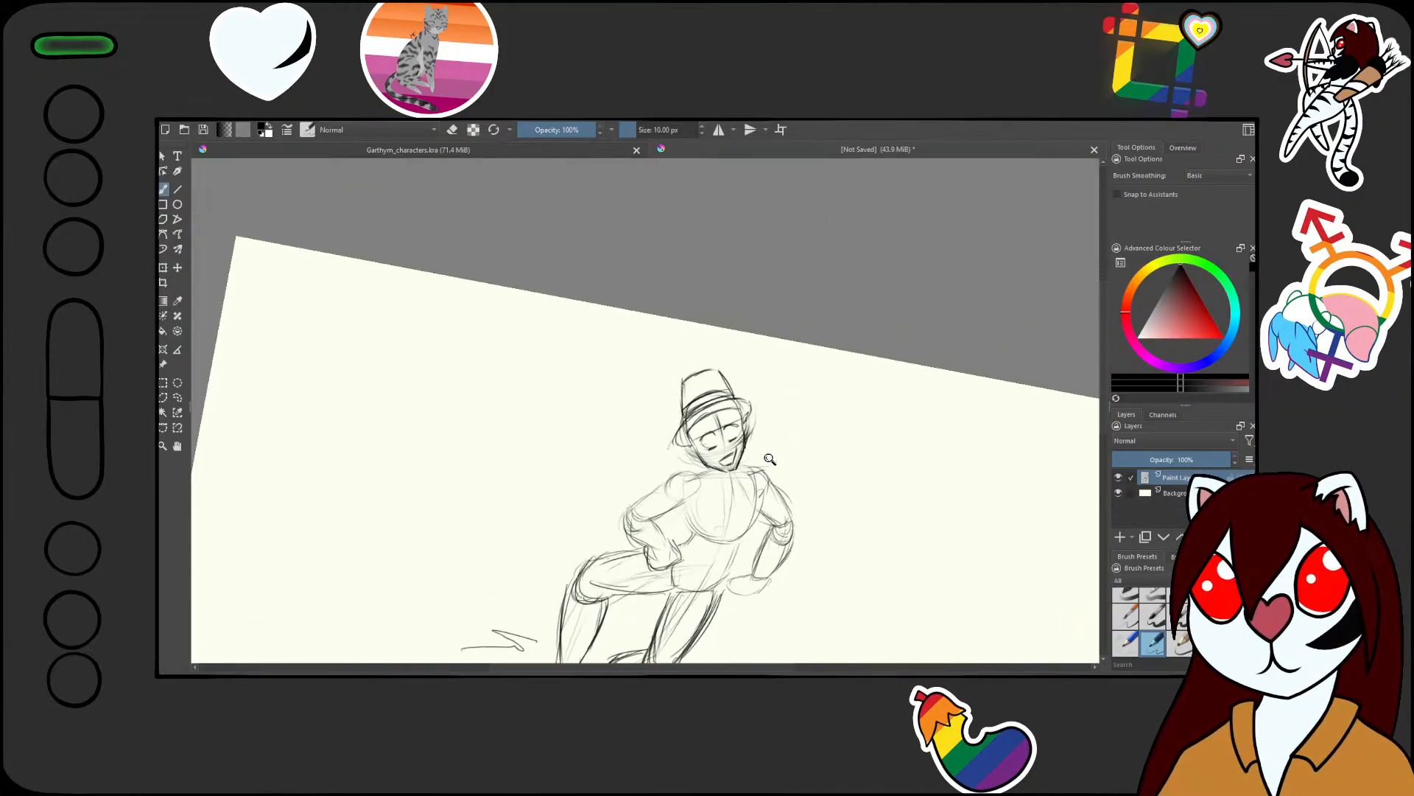
drag(736, 538, 726, 471)
mouse_move(728, 468)
mouse_down()
mouse_move(741, 436)
mouse_move(780, 462)
mouse_up()
drag(677, 486, 683, 456)
drag(696, 482, 689, 615)
mouse_move(692, 243)
mouse_down()
mouse_move(702, 292)
mouse_move(674, 272)
mouse_move(773, 291)
mouse_up()
mouse_move(740, 247)
mouse_down()
mouse_move(831, 249)
mouse_move(864, 271)
mouse_up()
mouse_move(828, 195)
mouse_down()
mouse_move(893, 243)
mouse_move(877, 282)
mouse_up()
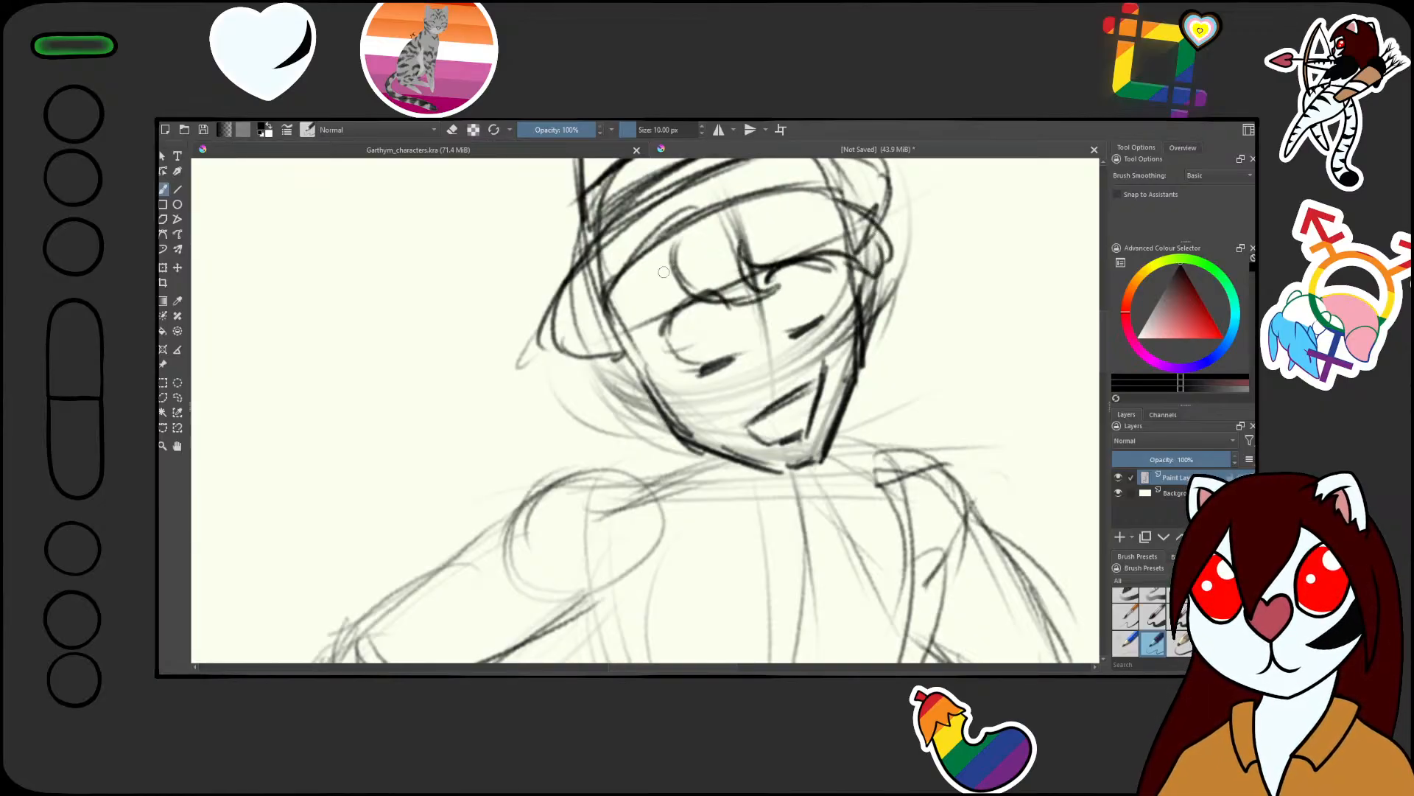
Add hair strokes down the side of the face below the hat brim
mouse_move(663, 272)
mouse_down()
mouse_move(660, 313)
mouse_move(632, 372)
mouse_up()
mouse_move(605, 280)
mouse_down()
mouse_move(621, 357)
mouse_move(656, 401)
mouse_up()
drag(861, 277, 870, 470)
drag(859, 316, 834, 305)
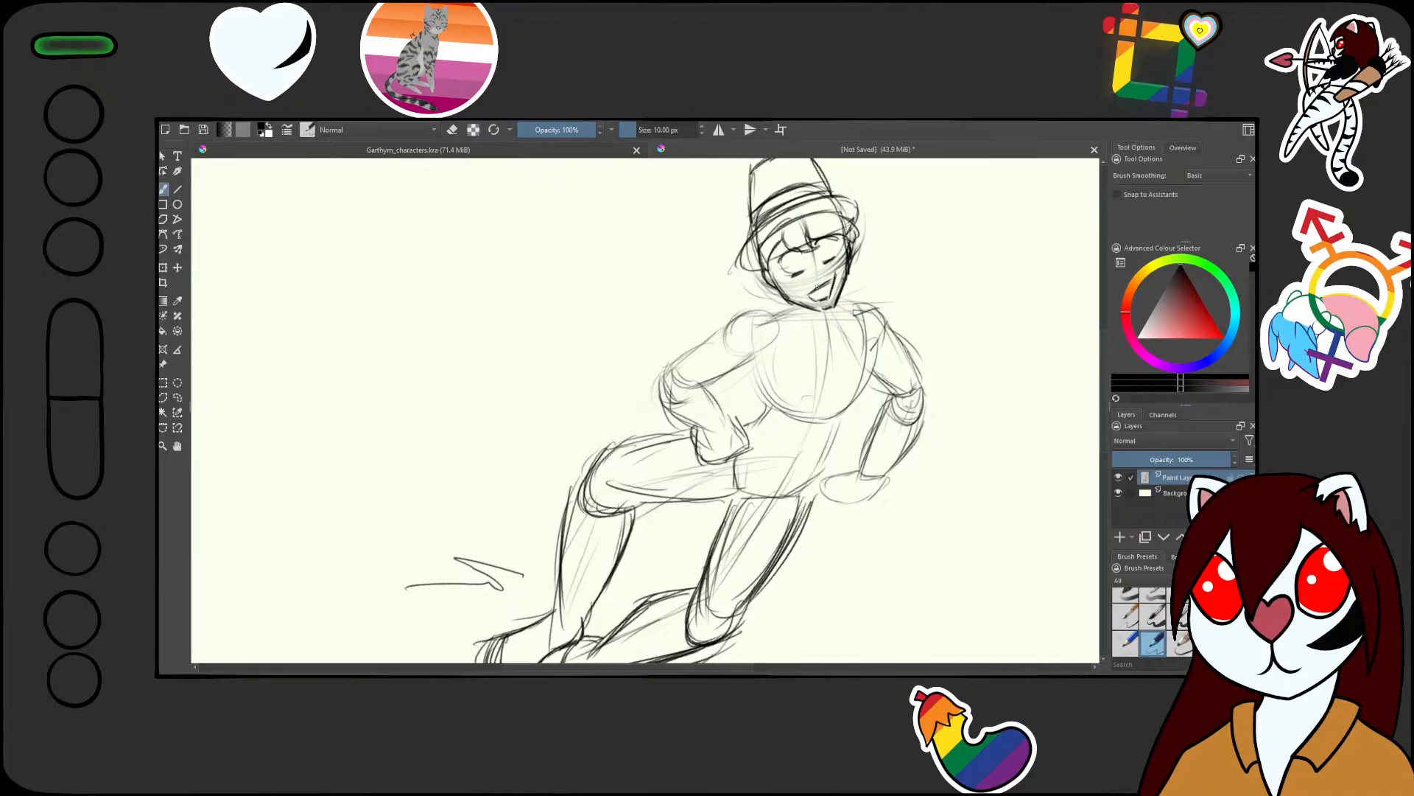
Draw the two curved front edges of an open jacket down the chest, plus its shoulder lines
drag(825, 436, 933, 241)
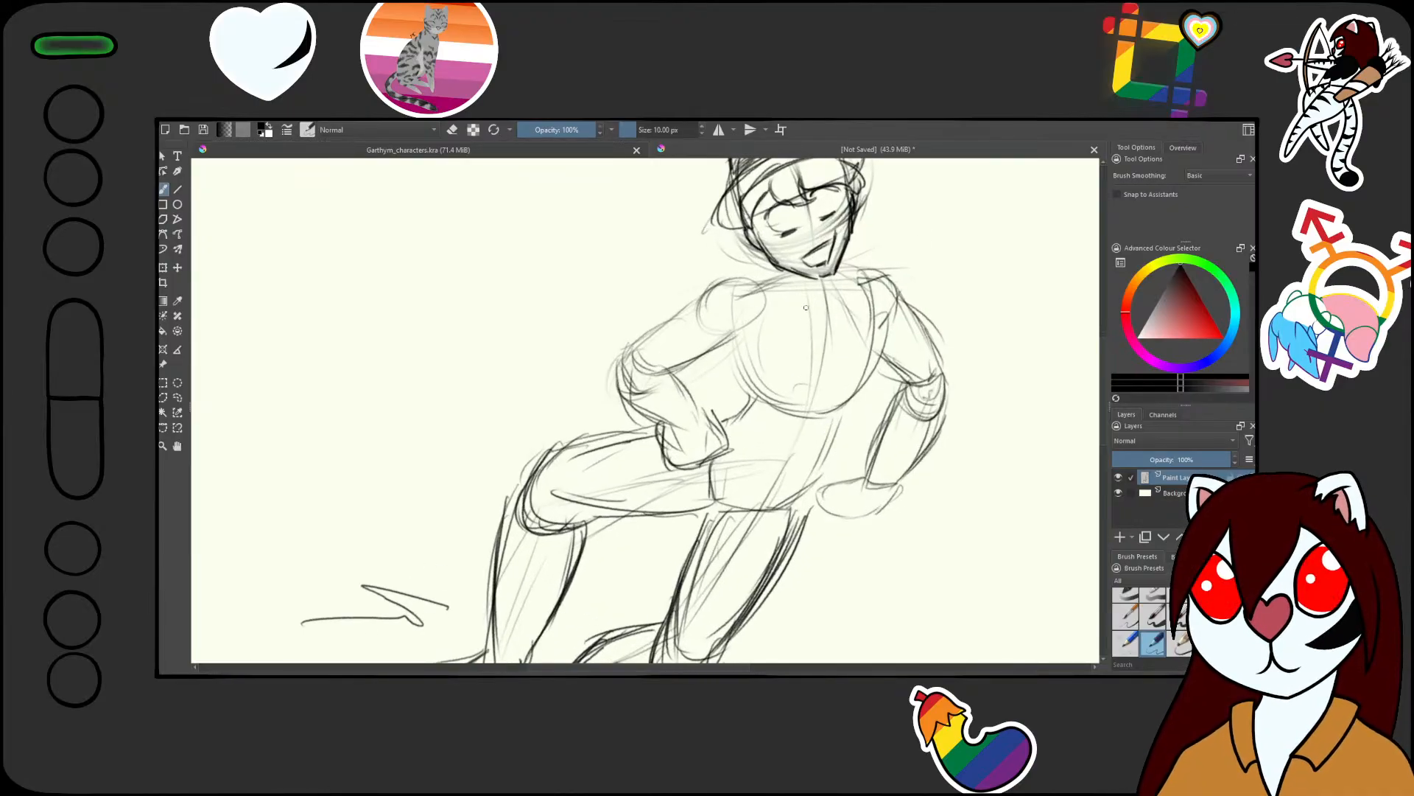
drag(842, 290, 859, 385)
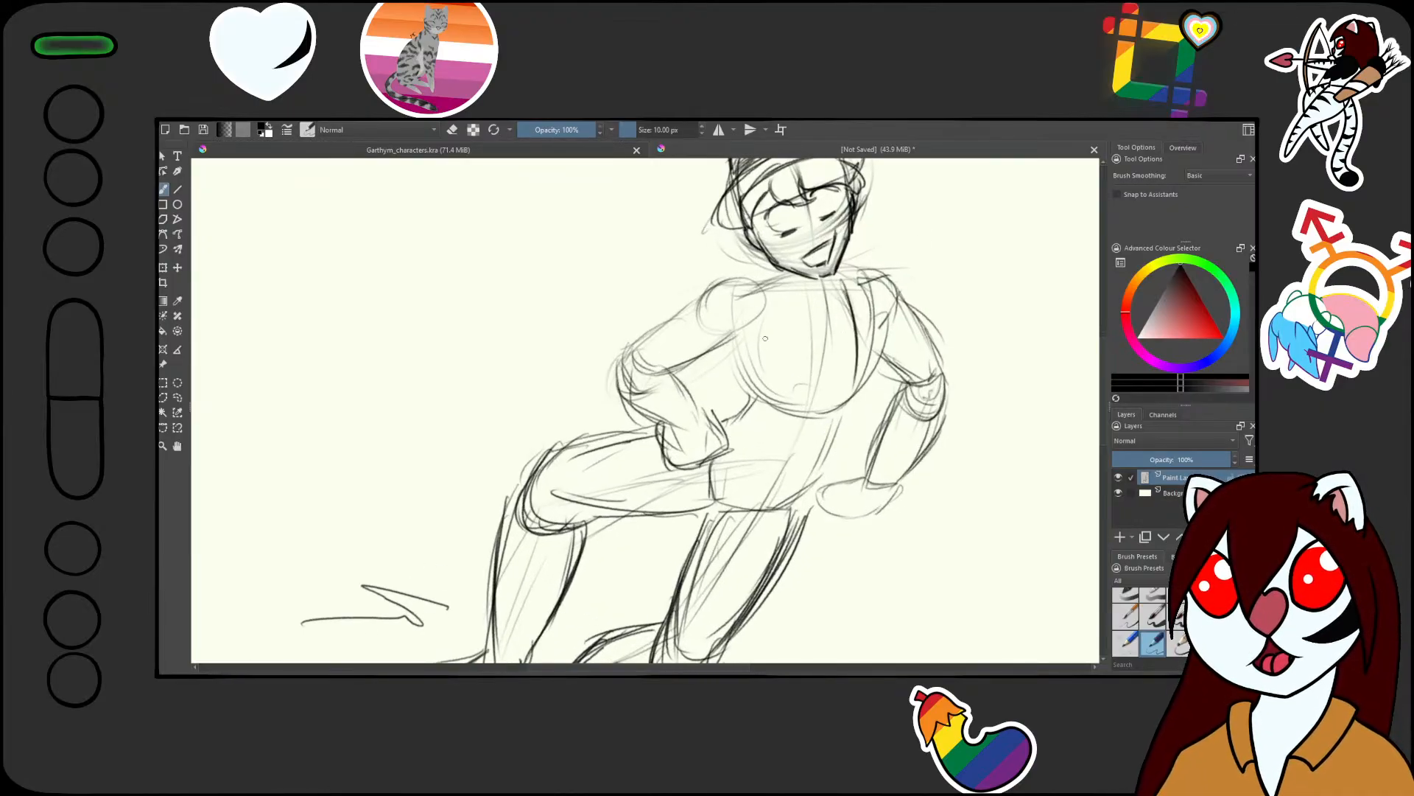
drag(783, 289, 766, 381)
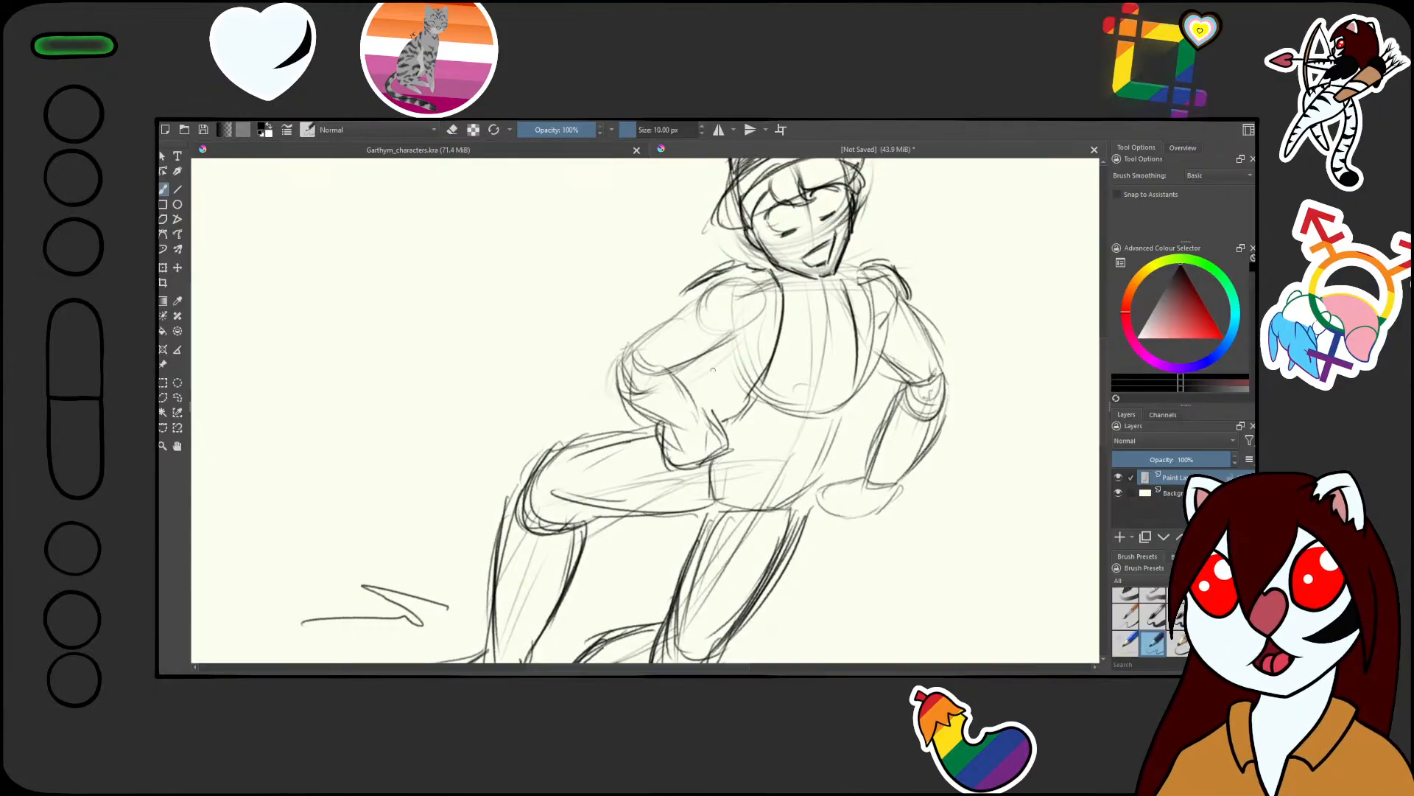
Outline the jacket sleeve over the left-hand bent arm, with a cuff above the hand
scroll(713, 370, up, 3)
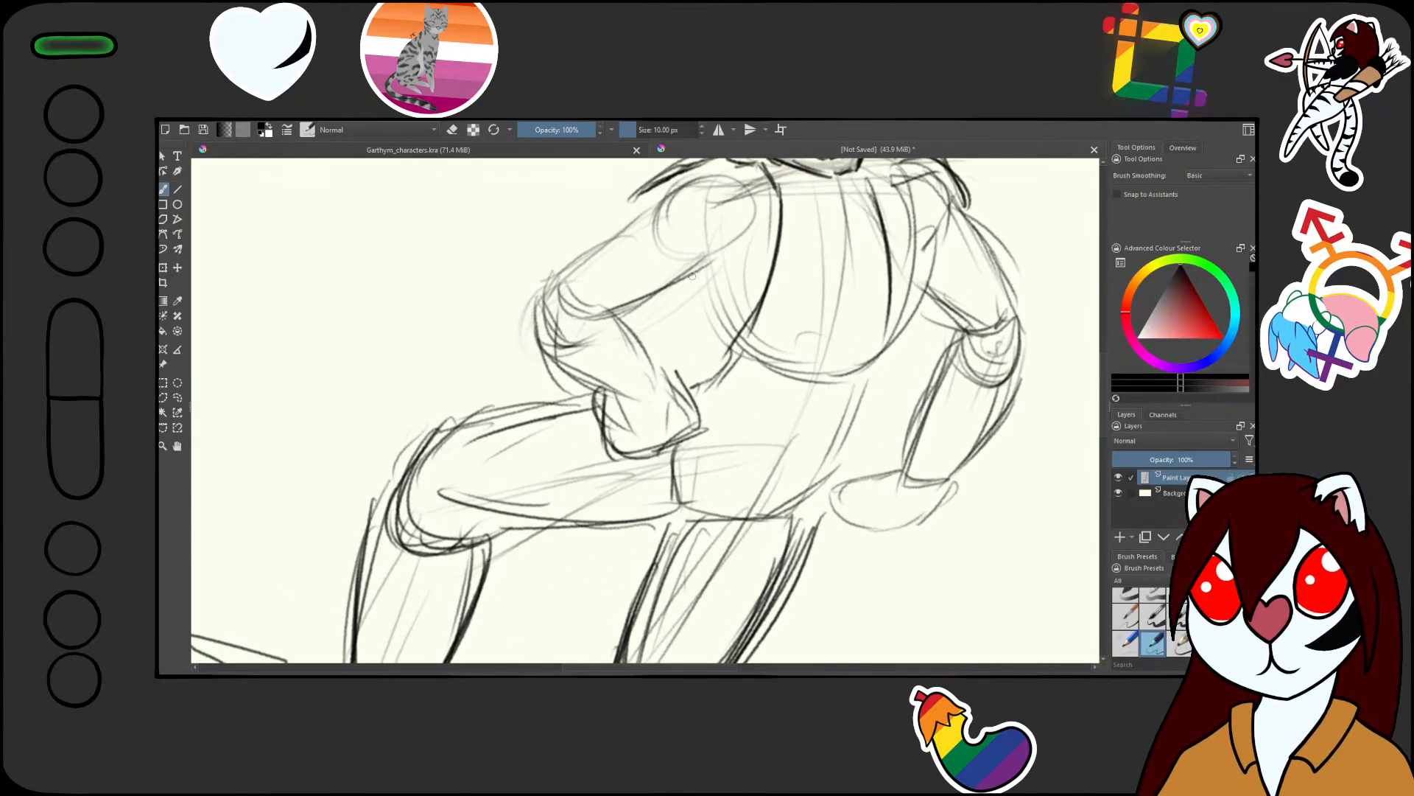
mouse_move(737, 252)
mouse_down()
mouse_move(635, 305)
mouse_move(657, 359)
mouse_move(588, 398)
mouse_up()
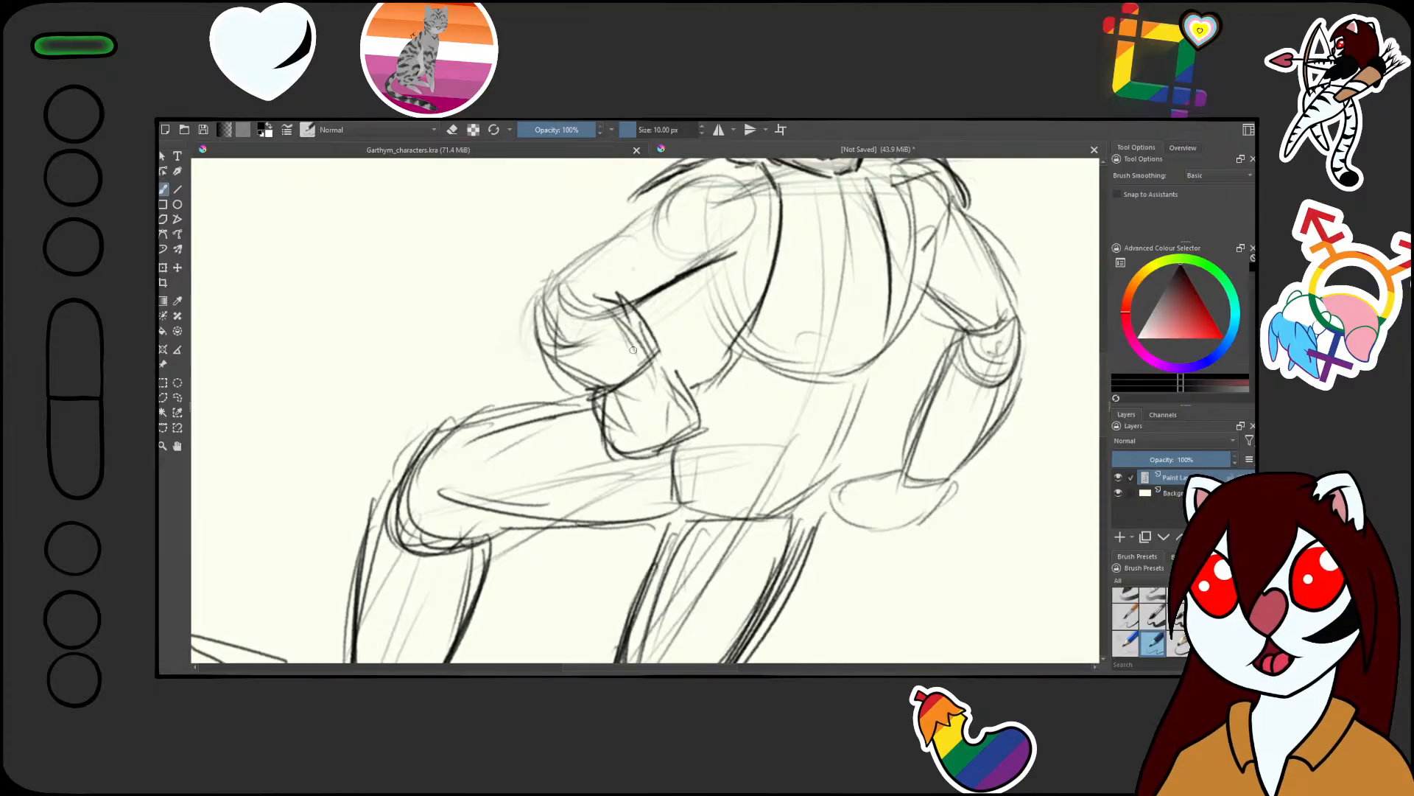
drag(632, 190, 553, 274)
mouse_move(589, 221)
mouse_down()
mouse_move(538, 283)
mouse_move(542, 339)
mouse_up()
drag(532, 291, 582, 389)
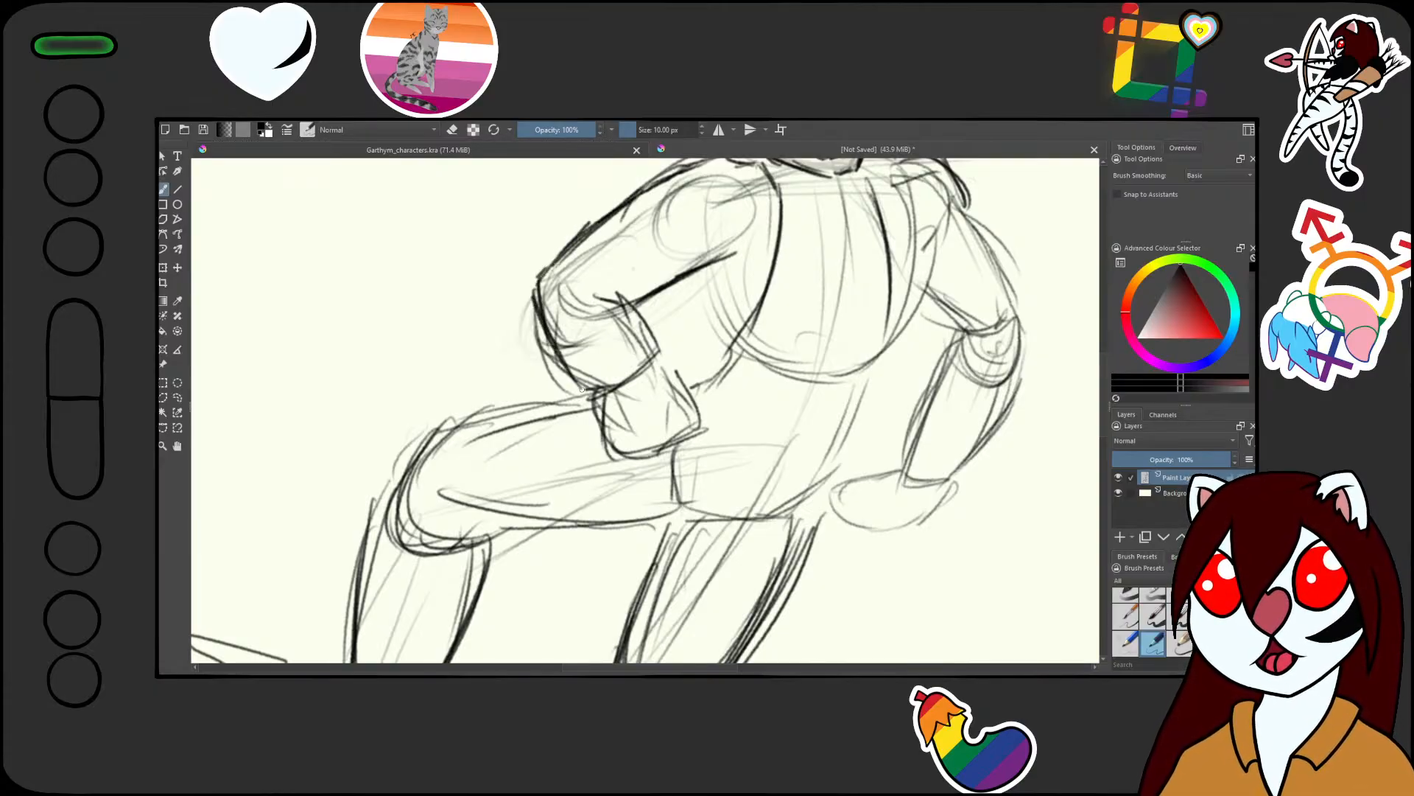
Outline the jacket sleeve and cuff on the right-hand arm
drag(598, 285, 621, 297)
mouse_move(1017, 291)
mouse_down()
mouse_move(849, 291)
mouse_move(888, 386)
mouse_move(838, 524)
mouse_up()
mouse_move(783, 352)
mouse_down()
mouse_move(792, 386)
mouse_move(766, 508)
mouse_move(818, 529)
mouse_move(851, 520)
mouse_move(781, 531)
mouse_up()
scroll(821, 523, down, 4)
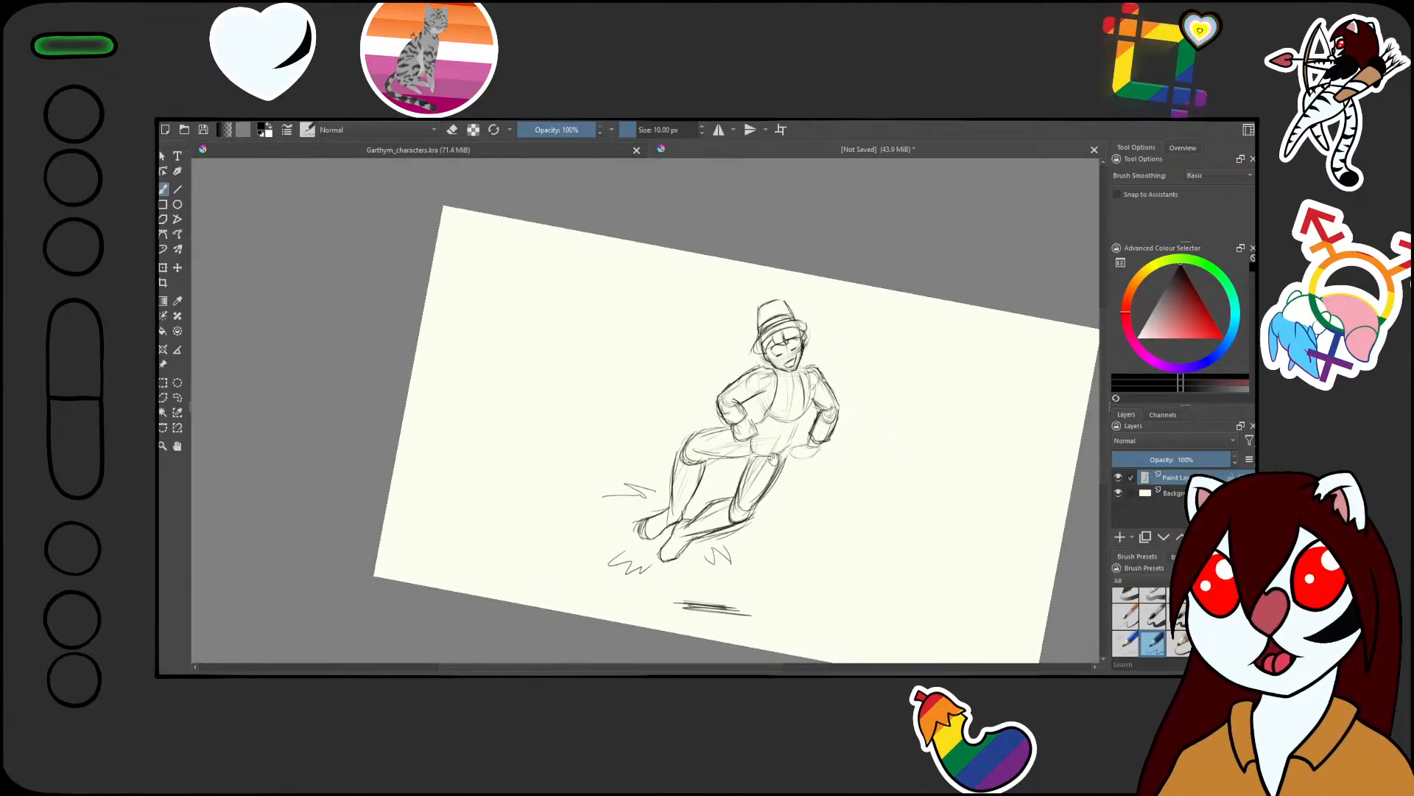
Draw the jacket's loose lower flaps and hem corners on both sides of the torso
scroll(773, 472, up, 4)
drag(789, 228, 770, 316)
drag(783, 282, 747, 358)
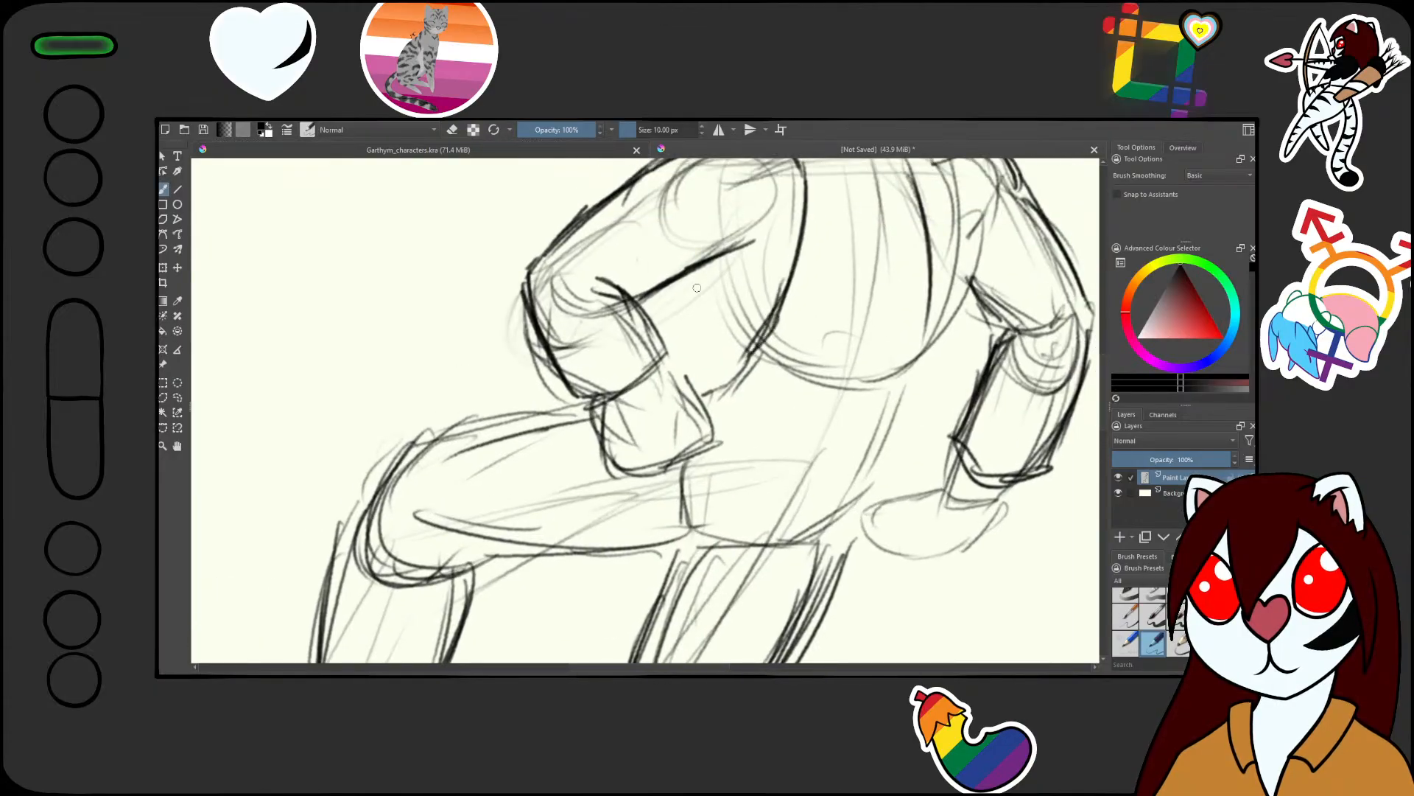
drag(722, 257, 681, 317)
mouse_move(711, 276)
mouse_down()
mouse_move(682, 317)
mouse_move(713, 377)
mouse_up()
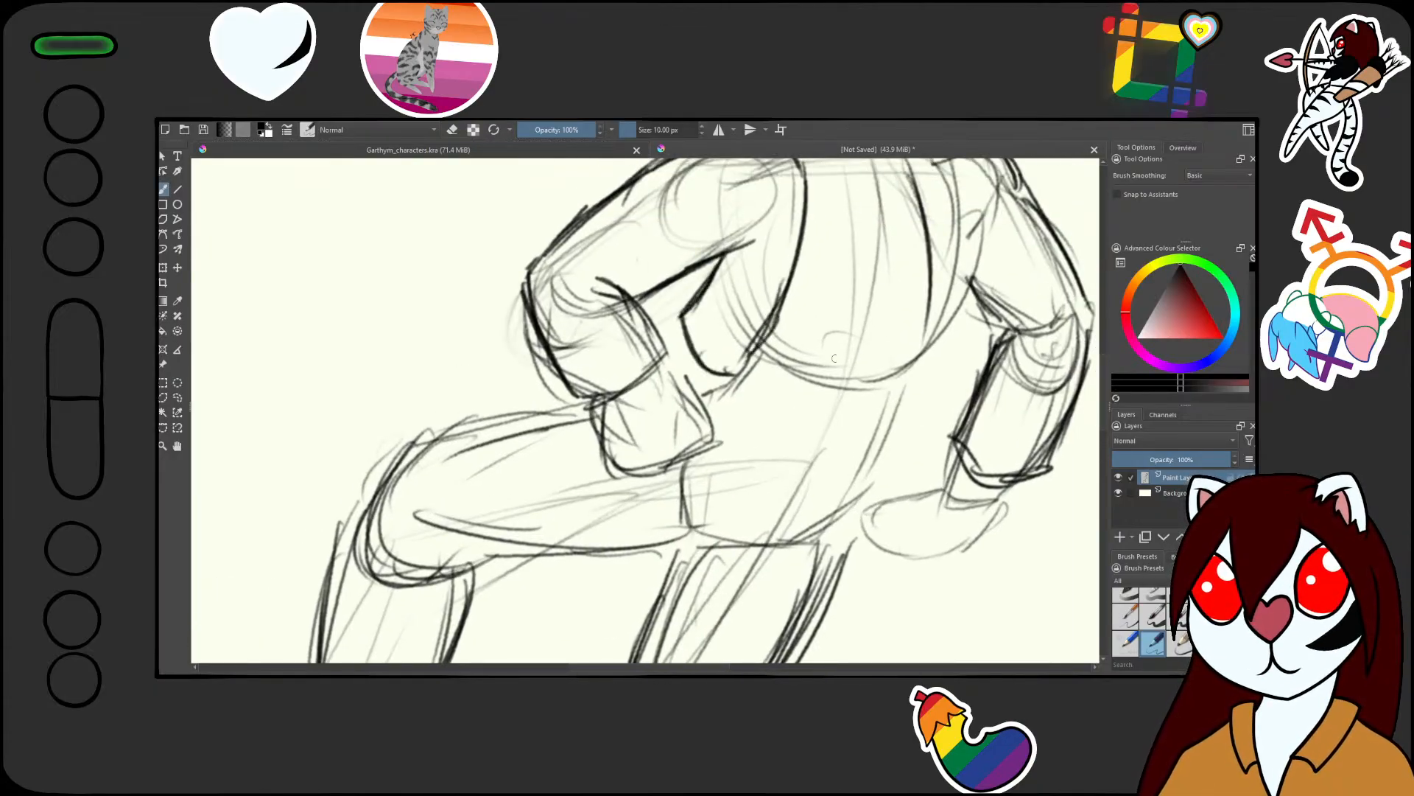
drag(932, 302, 922, 360)
mouse_move(930, 316)
mouse_down()
mouse_move(926, 392)
mouse_move(958, 377)
mouse_up()
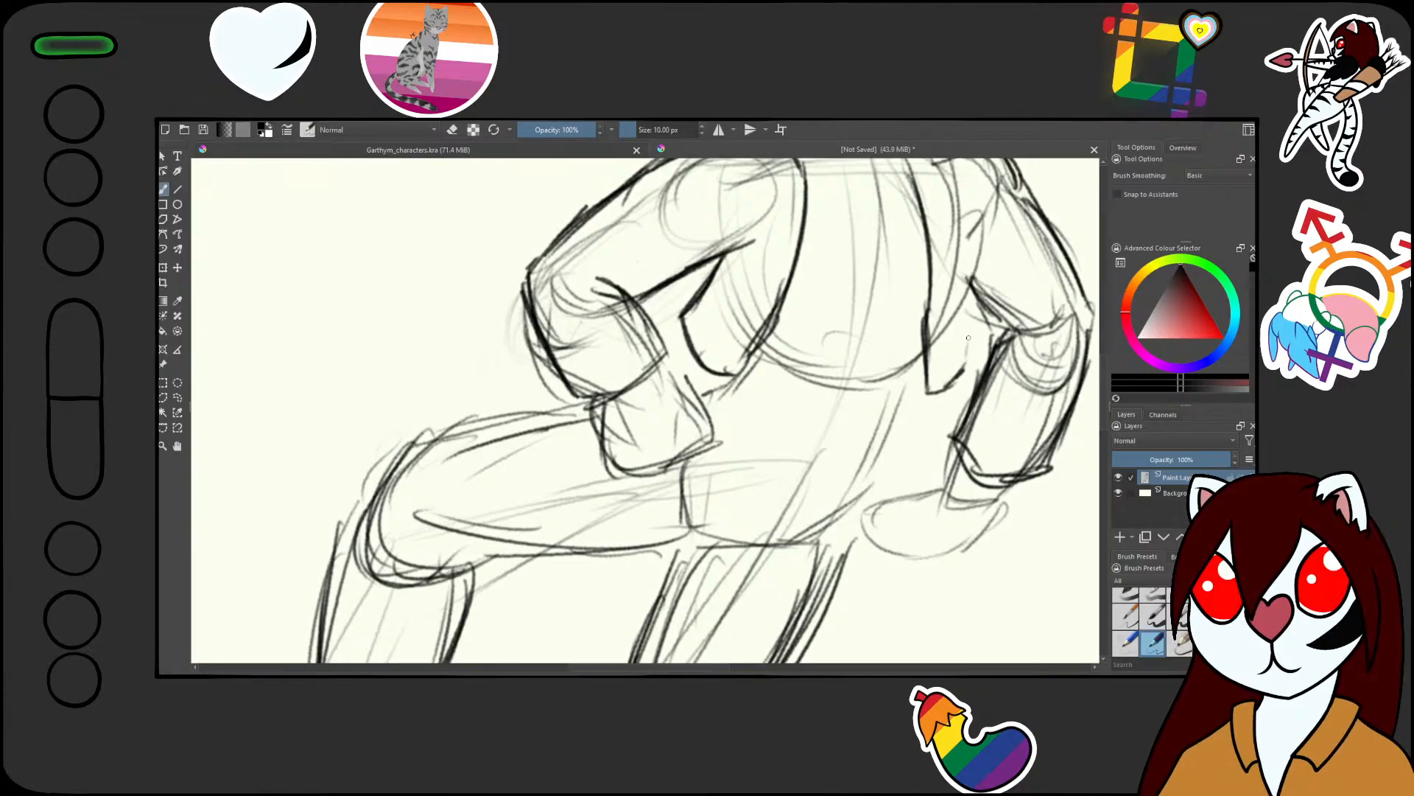
drag(972, 245, 962, 364)
mouse_move(970, 201)
mouse_down()
mouse_move(961, 356)
mouse_move(818, 426)
mouse_up()
scroll(962, 357, down, 4)
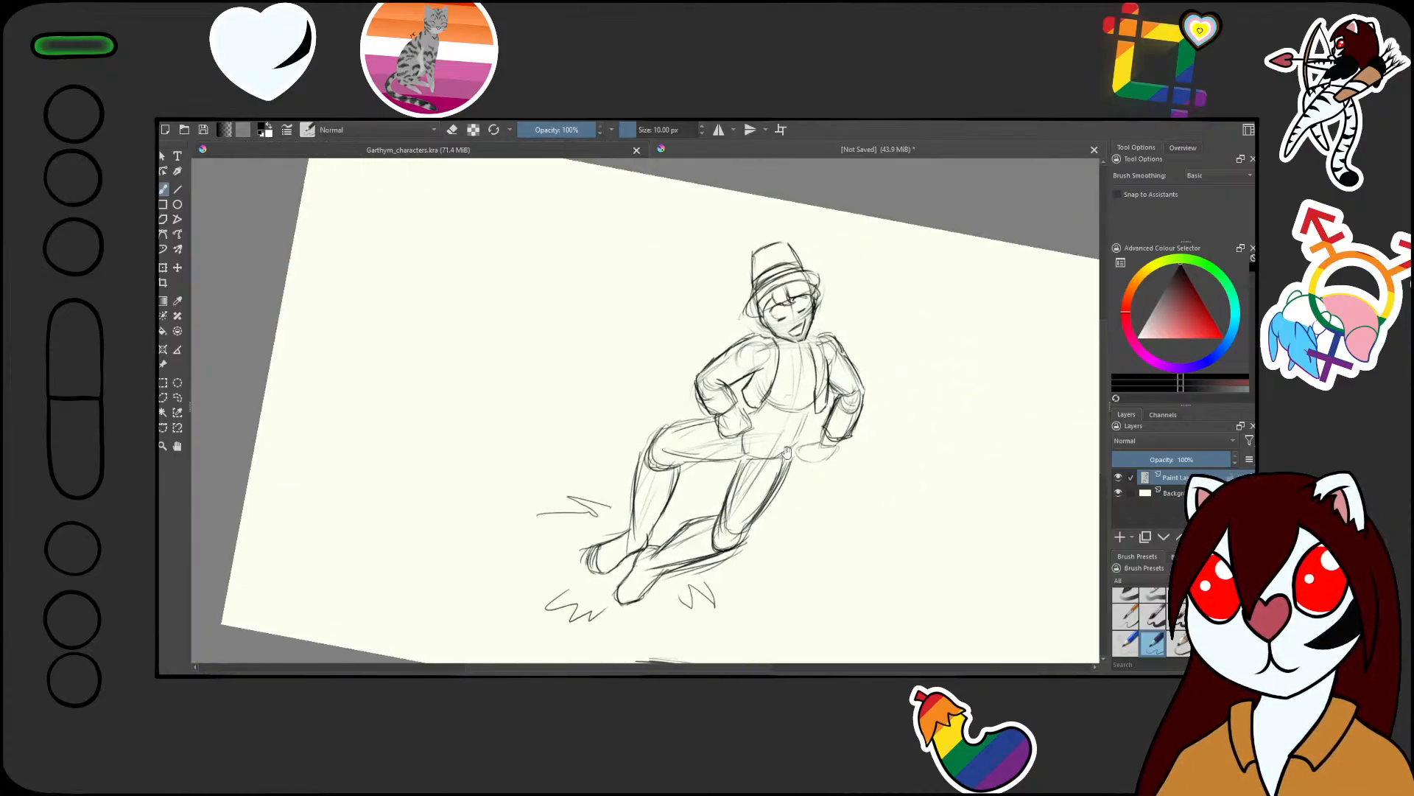
Draw a small bow tie at the neck and a deep curved waistcoat neckline on the chest
scroll(816, 416, up, 4)
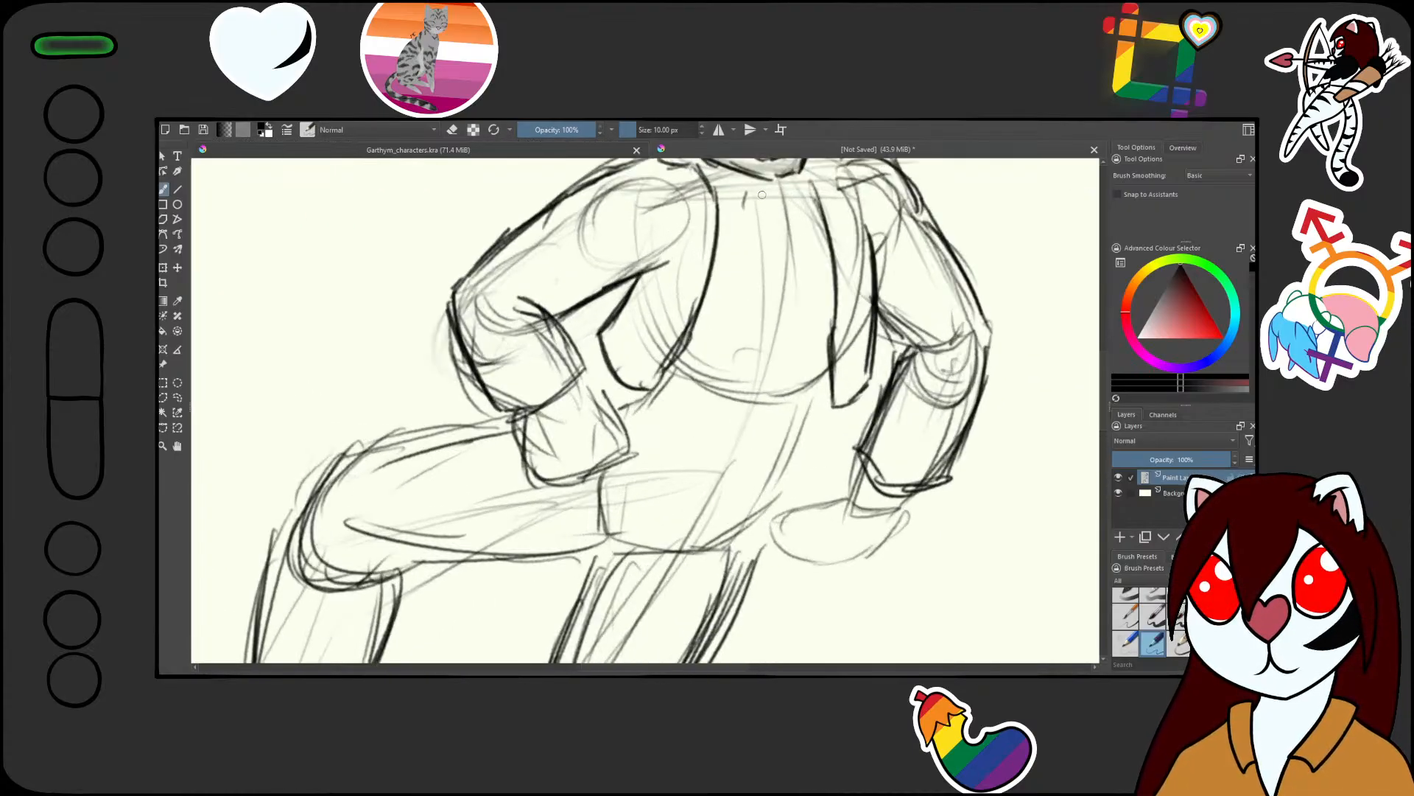
mouse_move(737, 184)
mouse_down()
mouse_move(756, 217)
mouse_move(807, 177)
mouse_move(813, 202)
mouse_move(772, 215)
mouse_move(768, 246)
mouse_move(777, 317)
mouse_move(800, 316)
mouse_up()
scroll(773, 215, down, 3)
scroll(775, 217, up, 1)
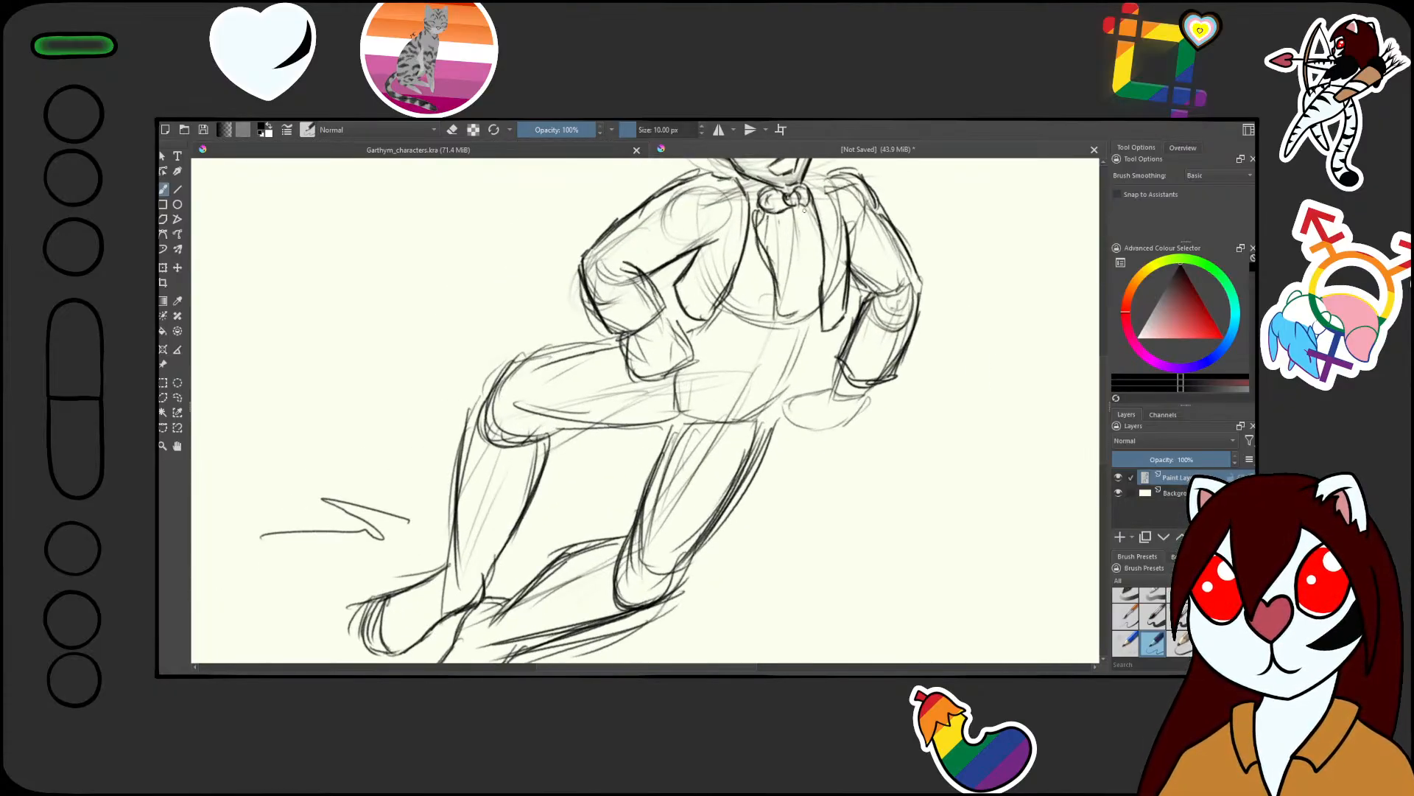
drag(808, 207, 814, 298)
drag(810, 210, 804, 315)
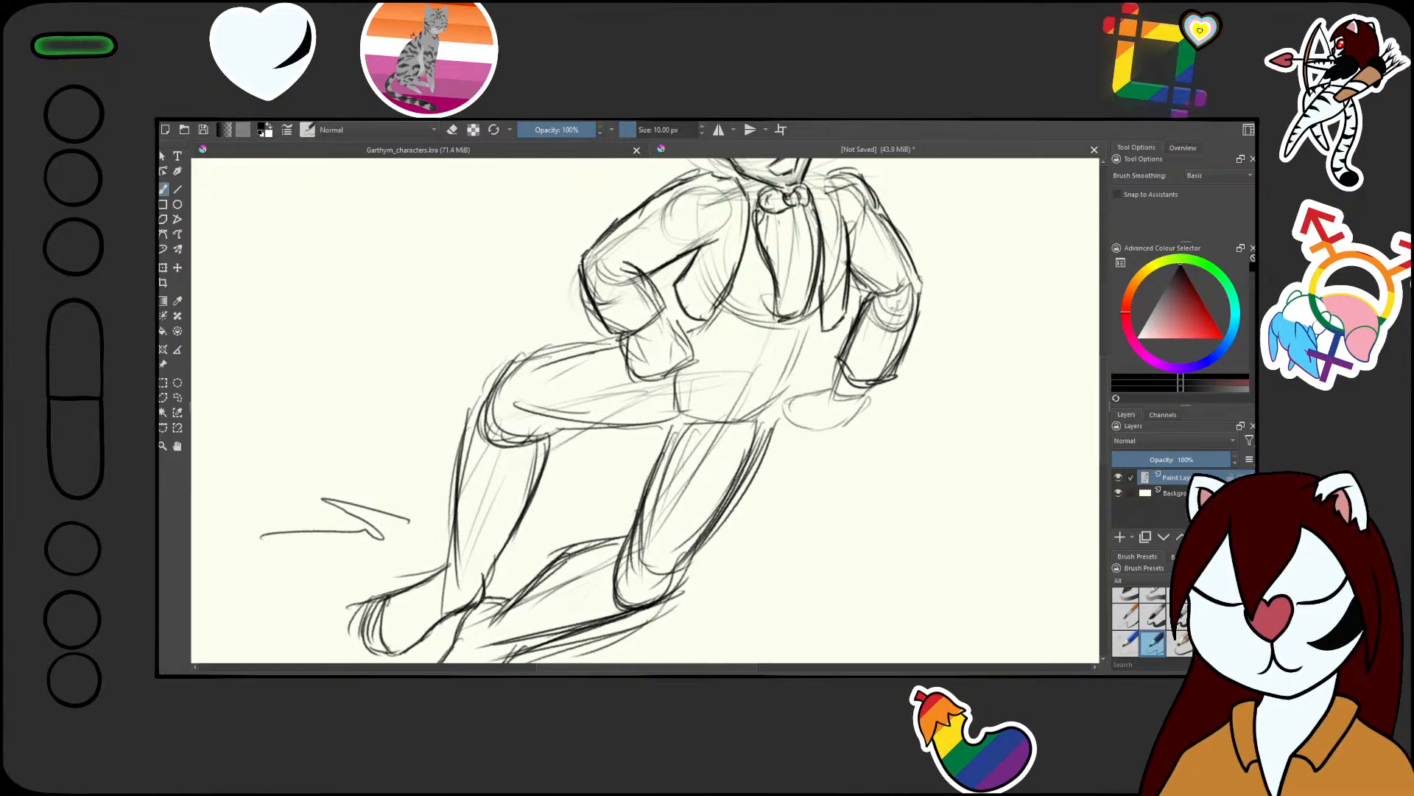
Darken the right-hand side contour of the torso from the jacket down to the hip
scroll(756, 434, down, 3)
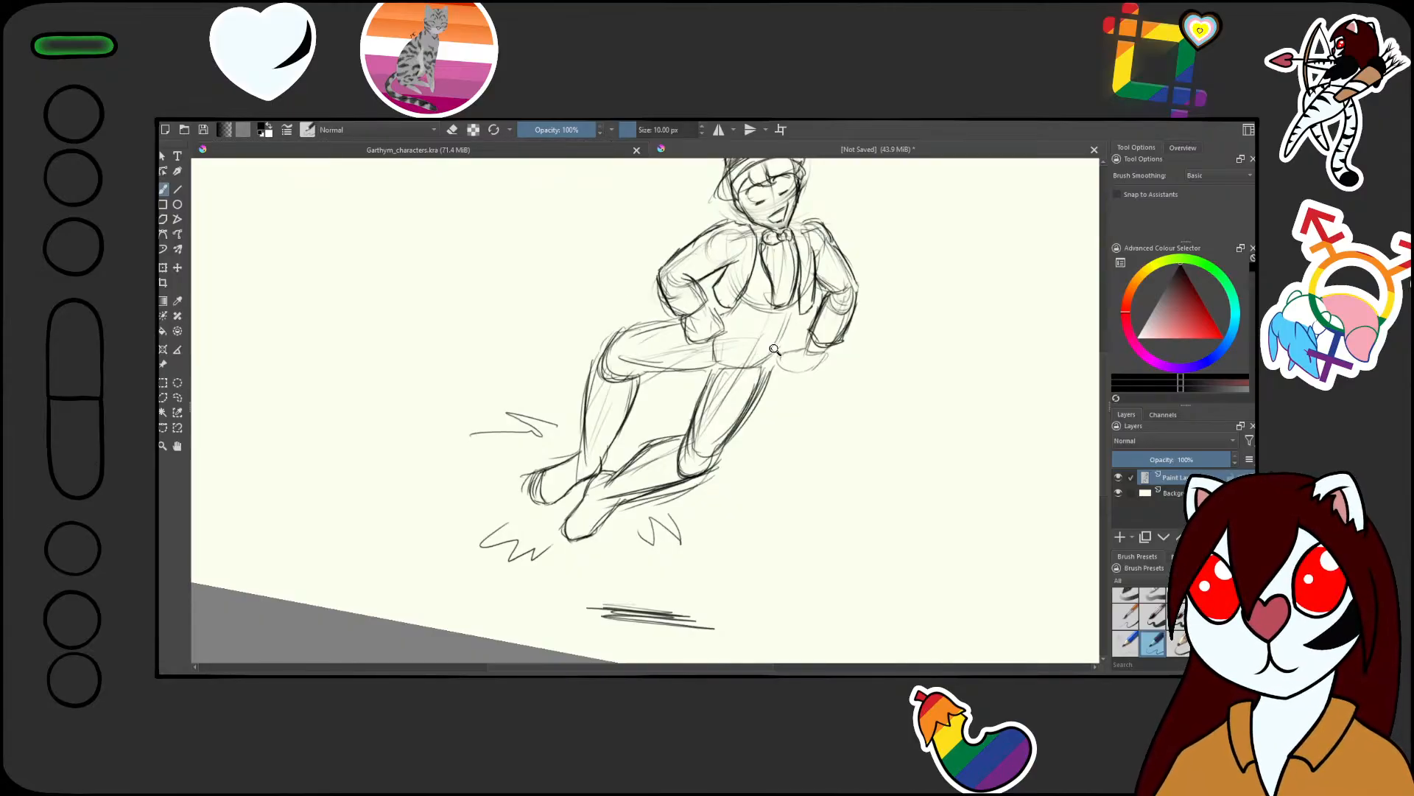
drag(774, 349, 762, 396)
drag(827, 288, 792, 391)
drag(808, 318, 768, 438)
mouse_move(817, 316)
mouse_down()
mouse_move(788, 423)
mouse_move(793, 379)
mouse_up()
drag(799, 366, 770, 435)
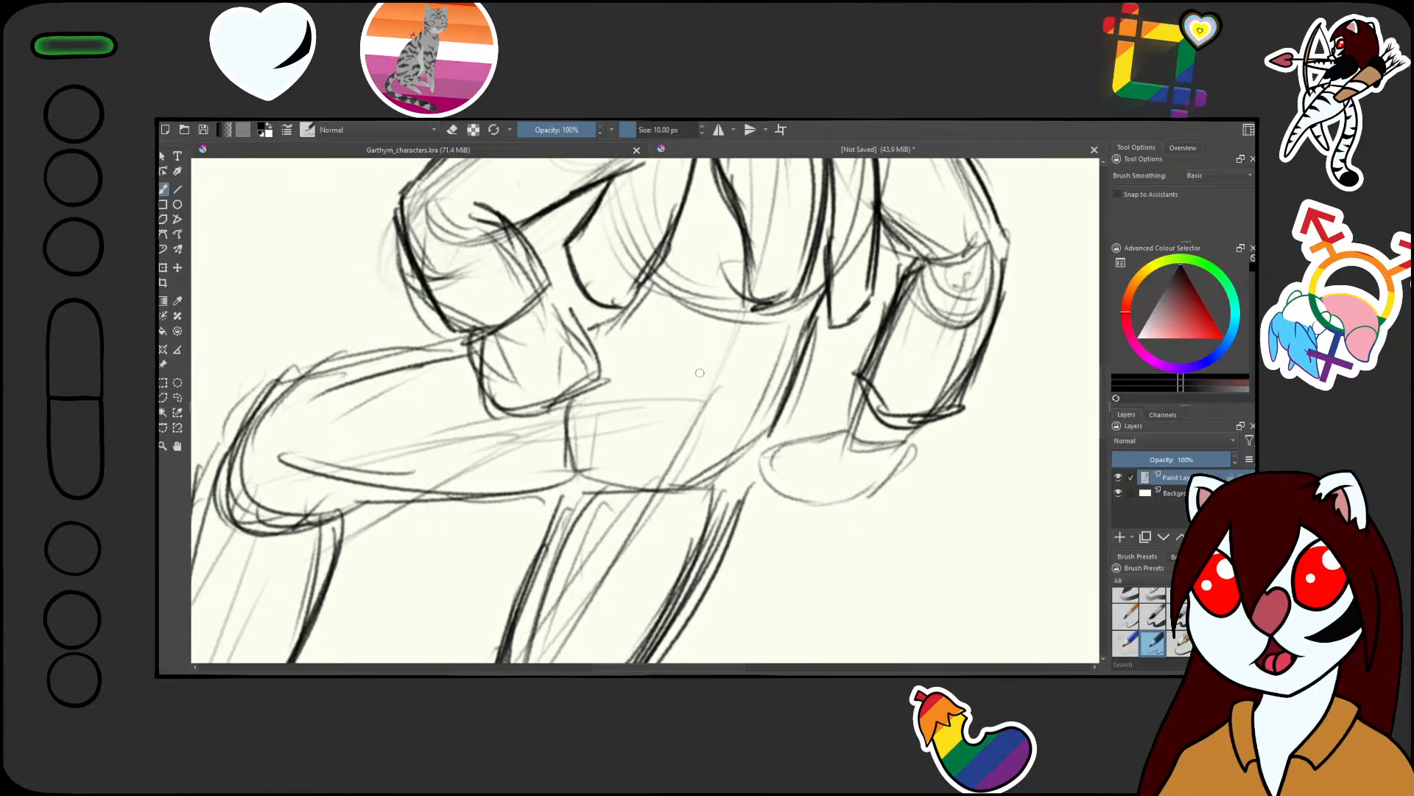
Draw a curved hem line across the waist and a parallel curved line across the hips
drag(697, 260, 703, 429)
drag(706, 518, 704, 452)
drag(664, 373, 743, 317)
mouse_move(631, 448)
mouse_down()
mouse_move(685, 345)
mouse_move(641, 482)
mouse_move(663, 357)
mouse_move(650, 384)
mouse_up()
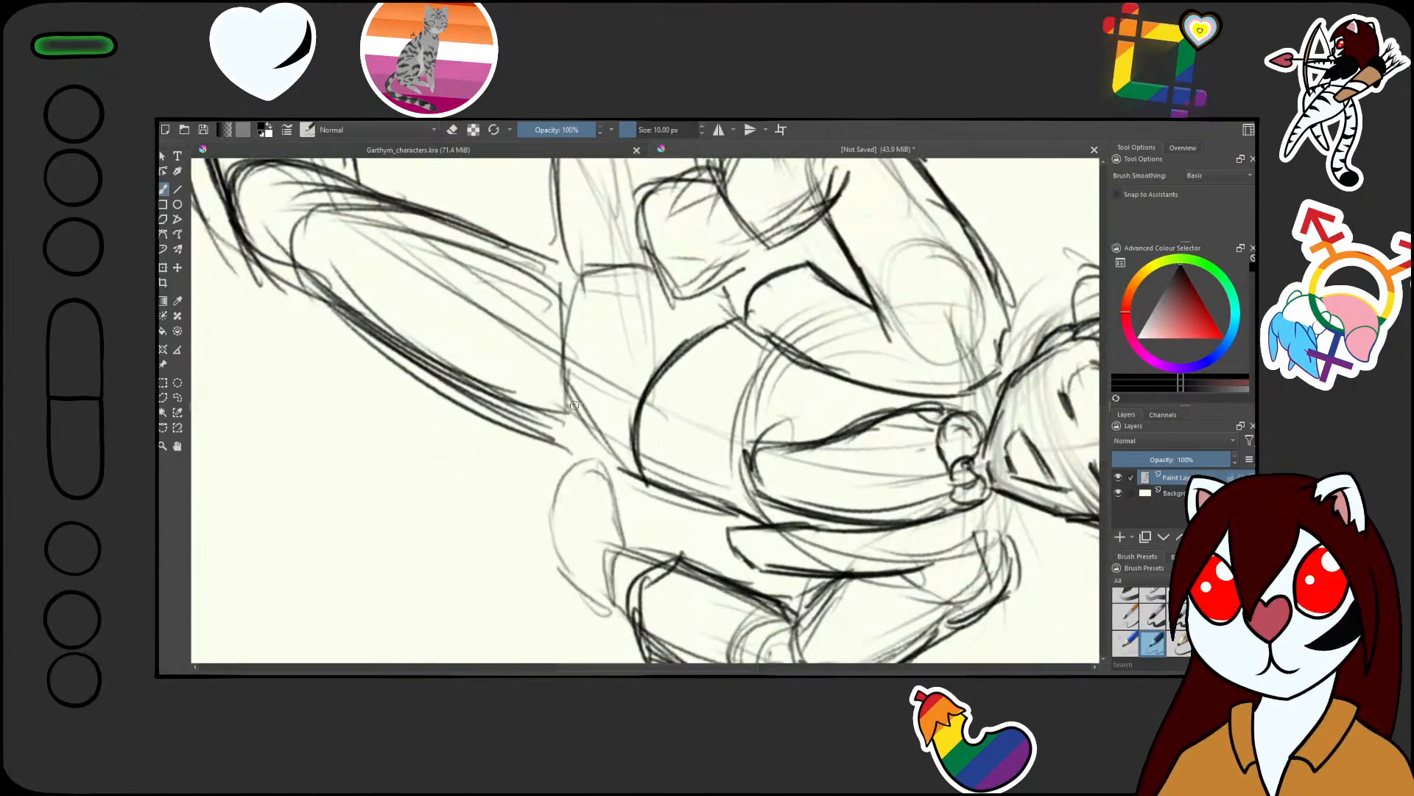
drag(579, 339, 554, 441)
drag(601, 322, 556, 431)
mouse_move(617, 305)
mouse_down()
mouse_move(580, 445)
mouse_move(591, 338)
mouse_move(631, 293)
mouse_move(587, 361)
mouse_up()
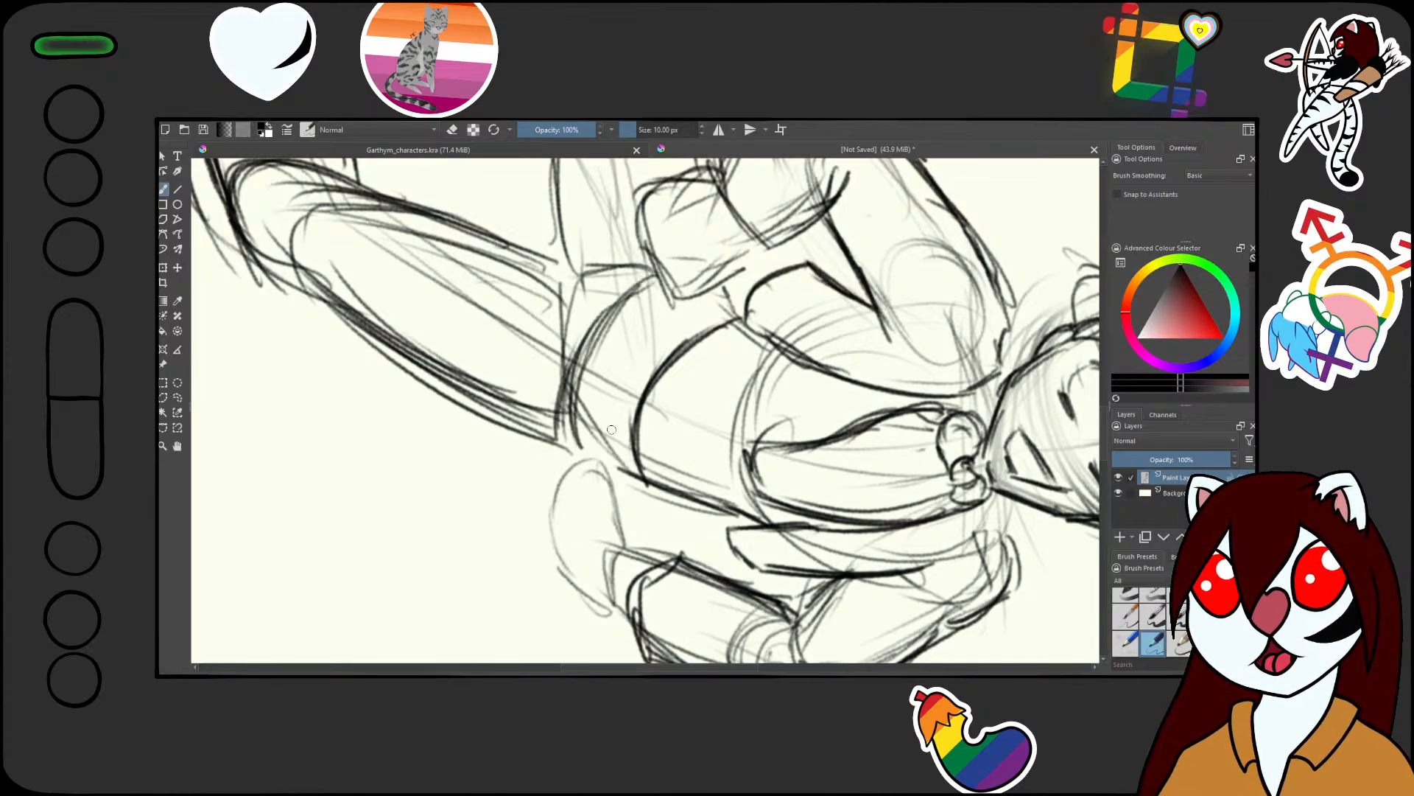
Add short side strokes between the waist hem and hip line, and darken the hip line's right-hand end
key(4)
key(4)
key(4)
key(4)
key(4)
key(4)
key(4)
key(4)
scroll(698, 431, down, 7)
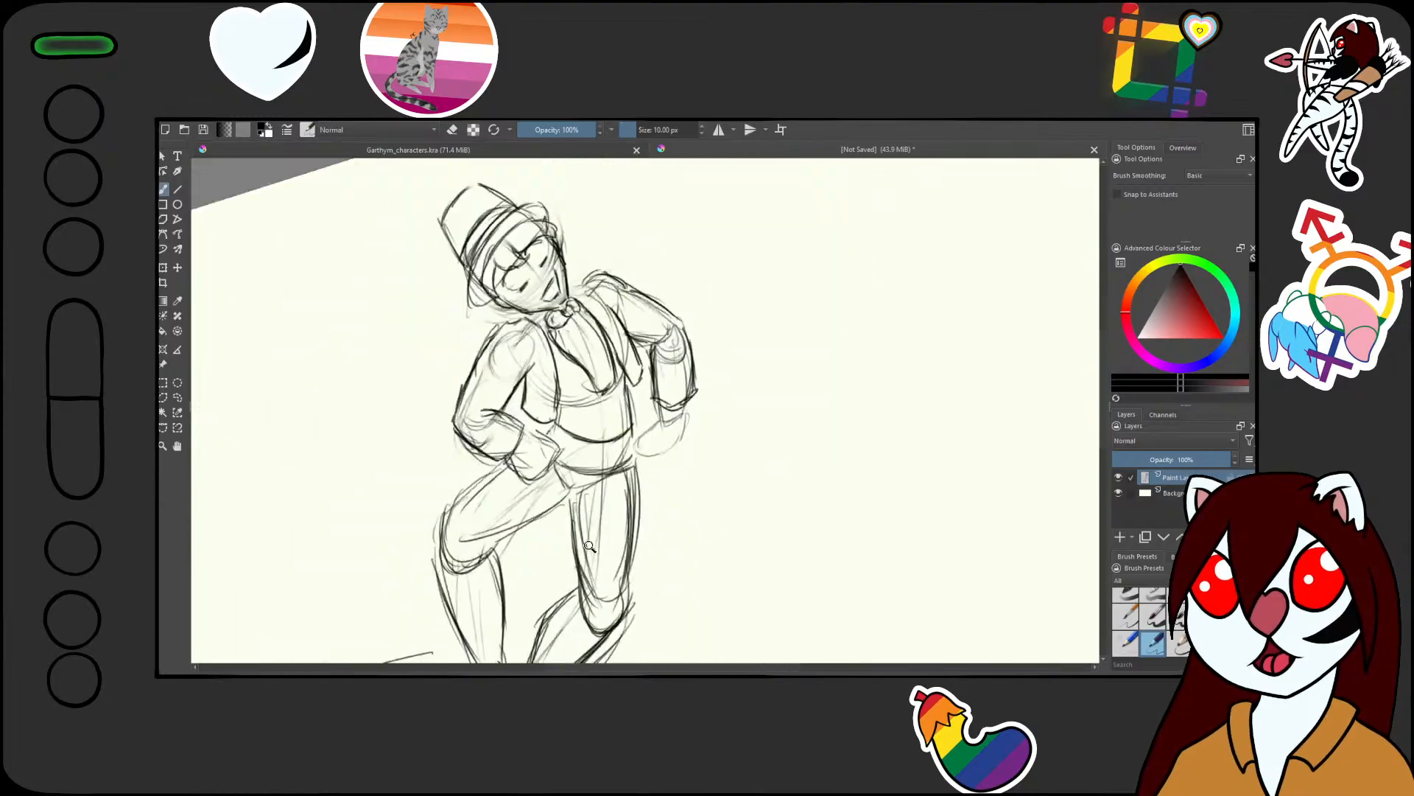
scroll(589, 421, up, 8)
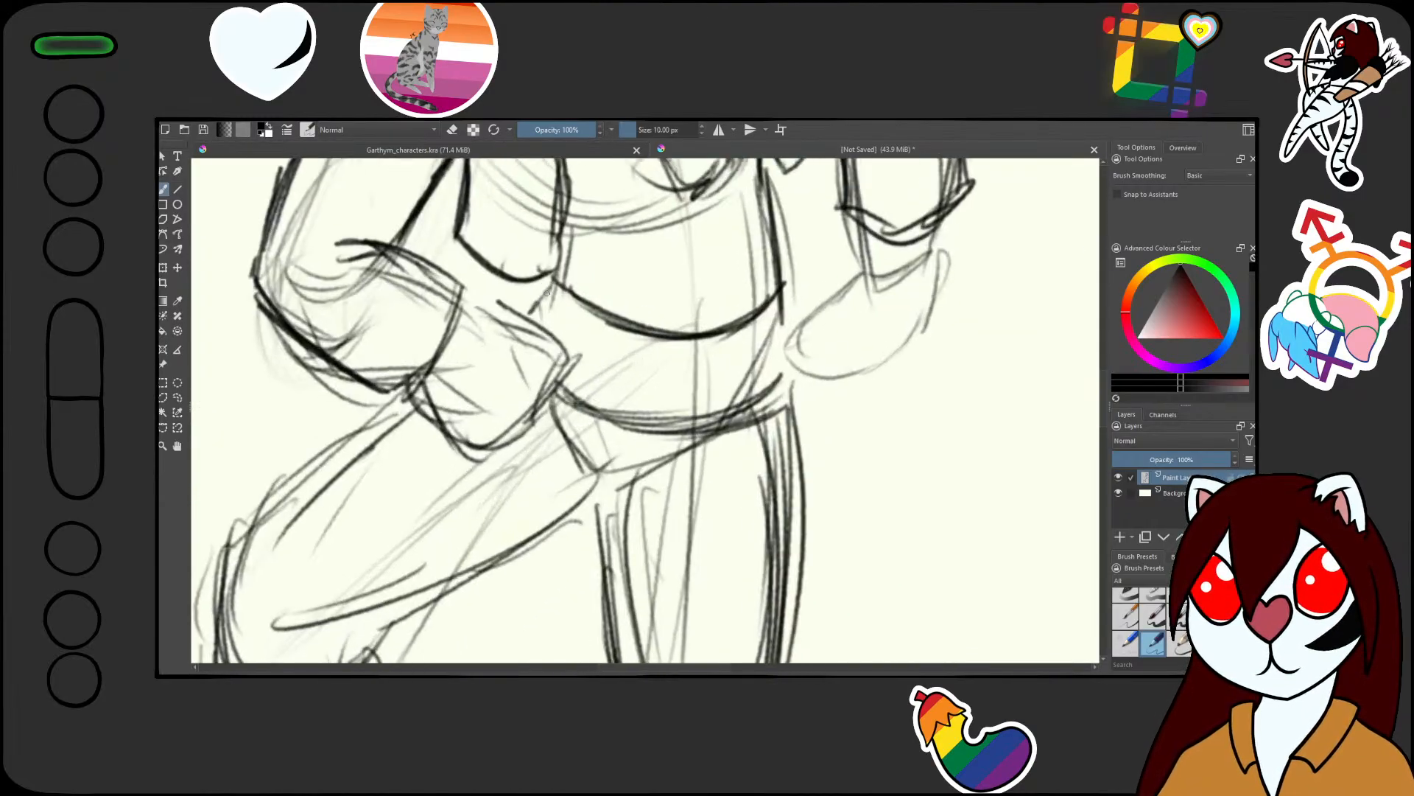
drag(546, 291, 528, 317)
drag(785, 284, 789, 338)
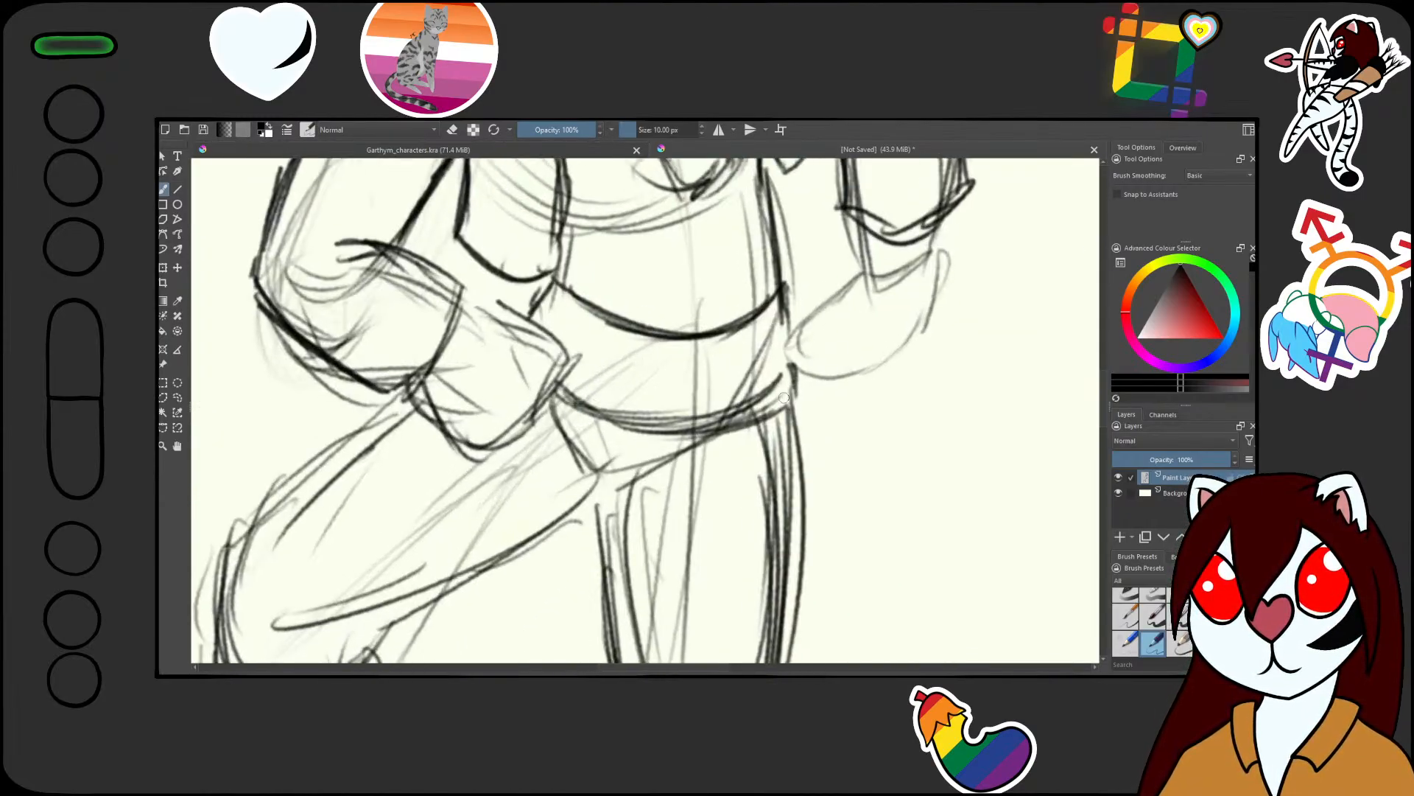
mouse_move(792, 392)
mouse_down()
mouse_move(731, 425)
mouse_move(657, 432)
mouse_up()
Draw the waistcoat's centre seam from neckline to hem and strengthen its side edges
scroll(742, 414, down, 7)
scroll(762, 367, up, 7)
mouse_move(759, 366)
mouse_down()
mouse_move(740, 262)
mouse_move(772, 347)
mouse_up()
drag(700, 297, 693, 465)
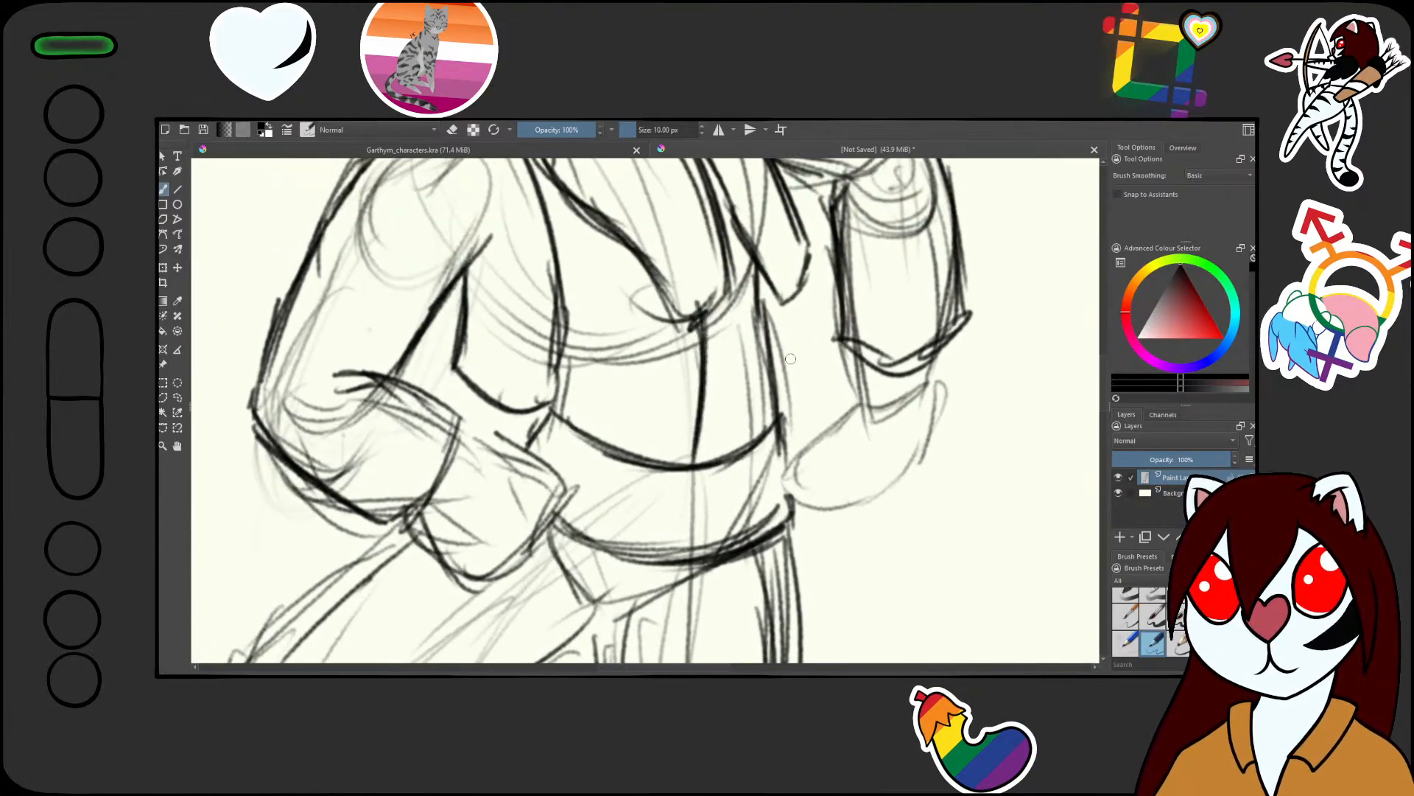
drag(766, 280, 775, 427)
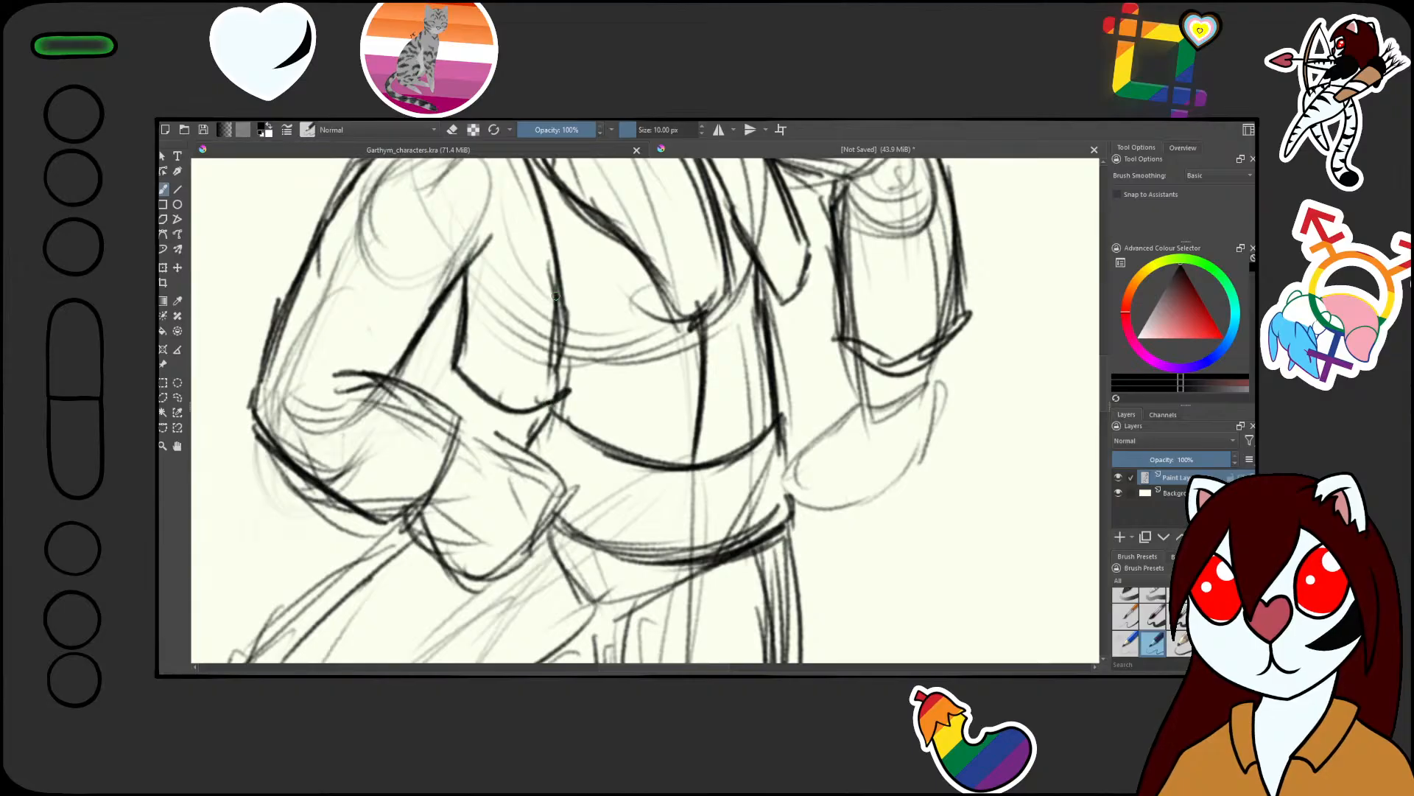
drag(555, 296, 567, 398)
scroll(705, 478, down, 7)
drag(823, 369, 821, 450)
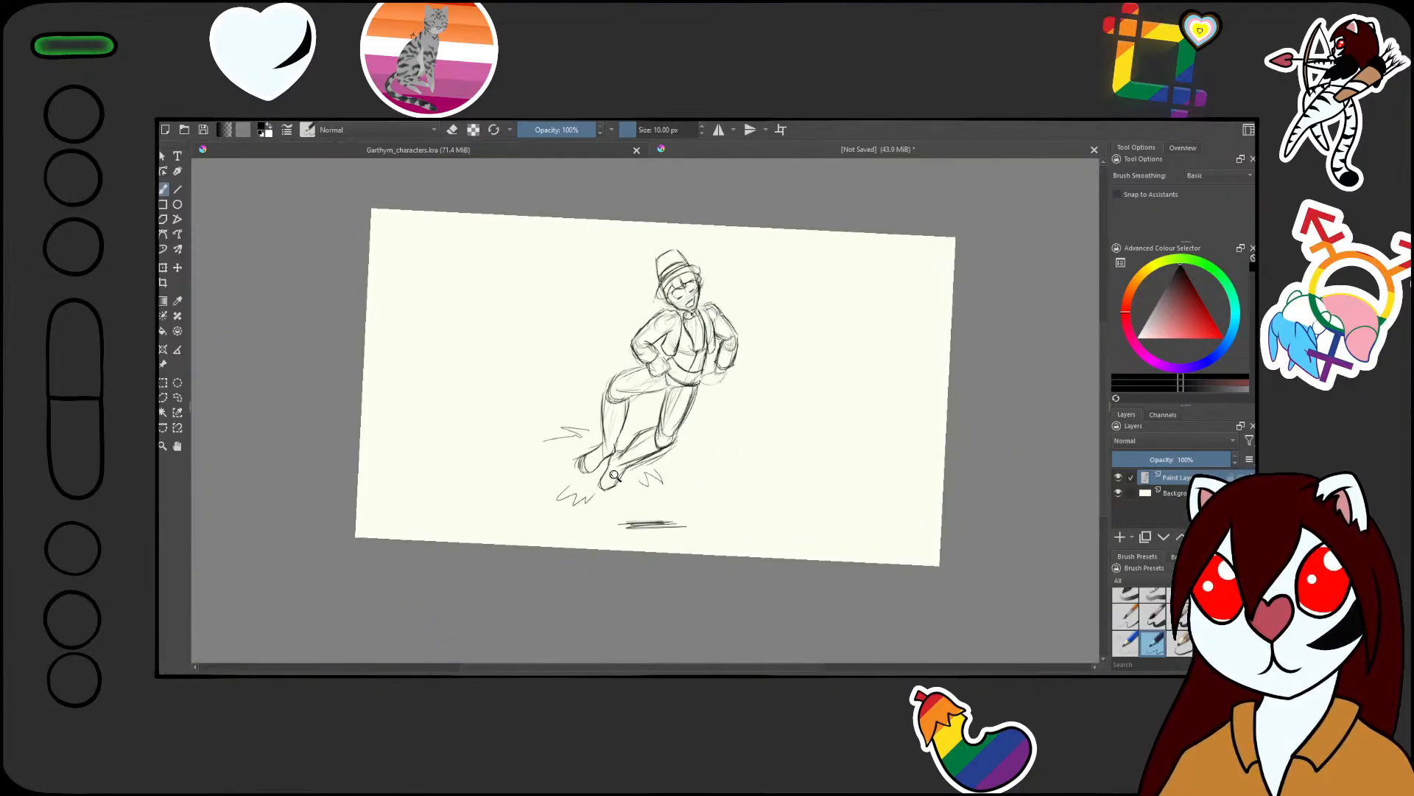
Darken the upper inner contour of the character's rear leg, from the hip down toward the knee
scroll(615, 474, up, 3)
mouse_move(699, 191)
mouse_down()
mouse_move(612, 215)
mouse_move(573, 375)
mouse_up()
mouse_move(578, 276)
mouse_down()
mouse_move(571, 380)
mouse_move(647, 289)
mouse_move(643, 392)
mouse_move(615, 284)
mouse_move(633, 276)
mouse_move(642, 396)
mouse_up()
key(e)
key(e)
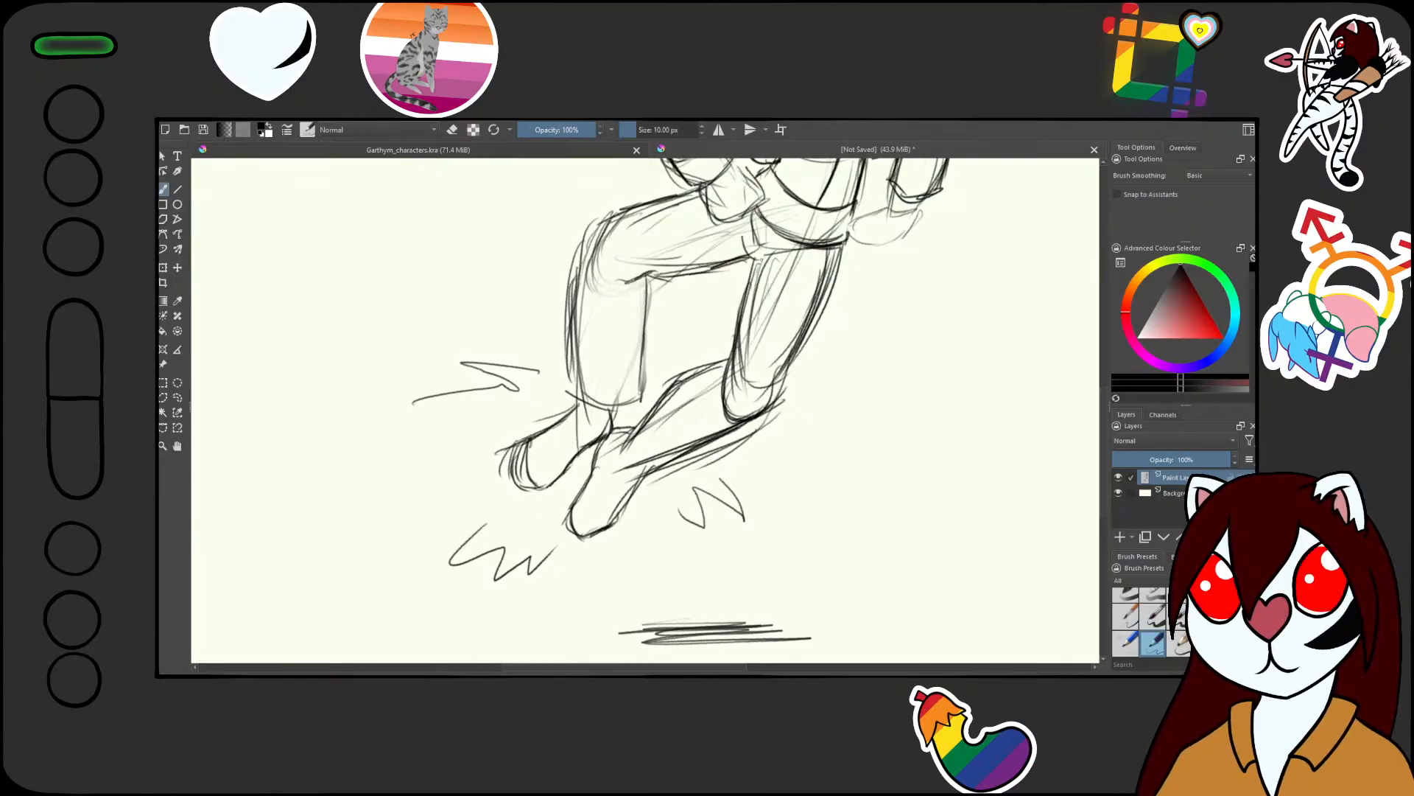
drag(758, 260, 734, 346)
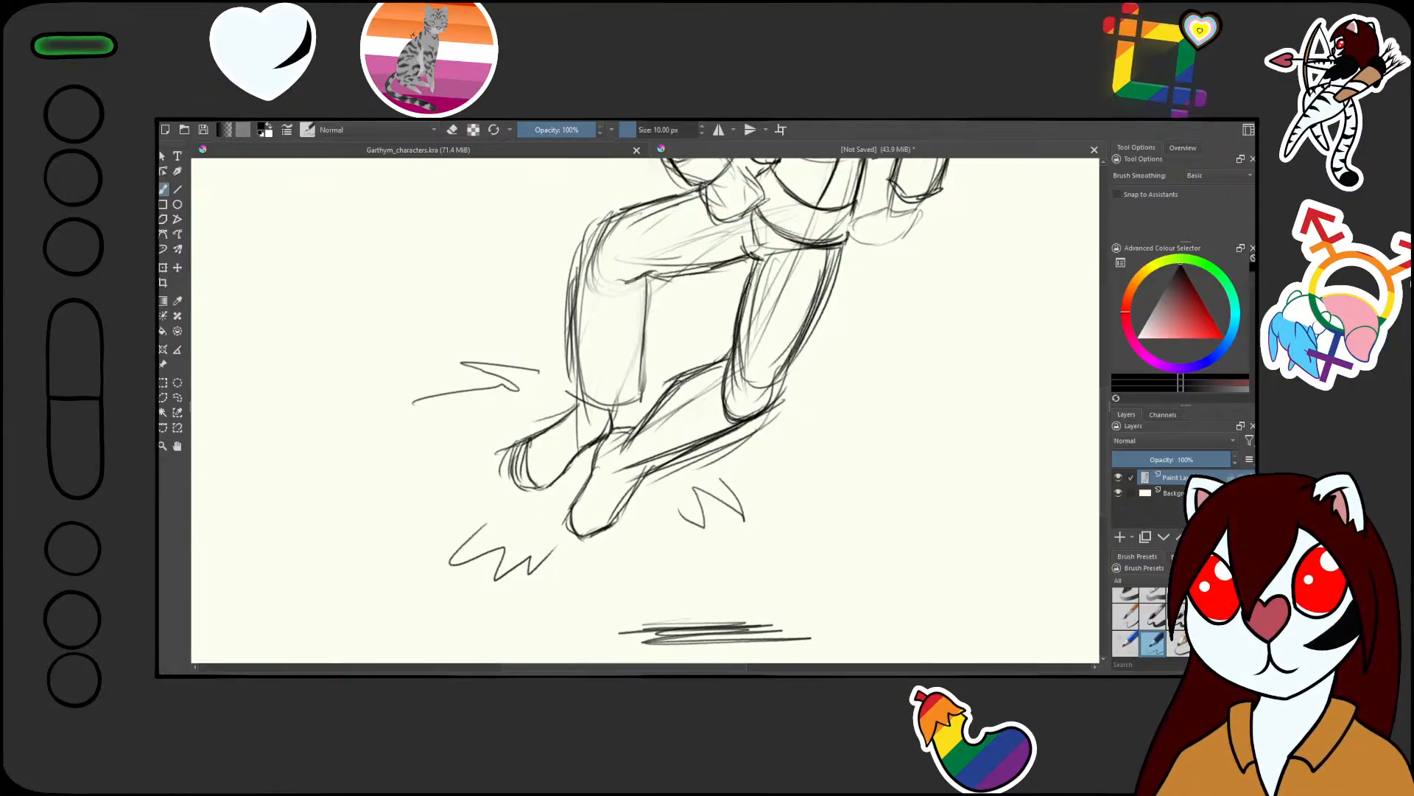
Draw a curved trouser cuff across the rear lower leg and strengthen the calf and outer thigh lines
drag(646, 409, 682, 473)
mouse_move(652, 427)
mouse_down()
mouse_move(687, 469)
mouse_move(783, 400)
mouse_up()
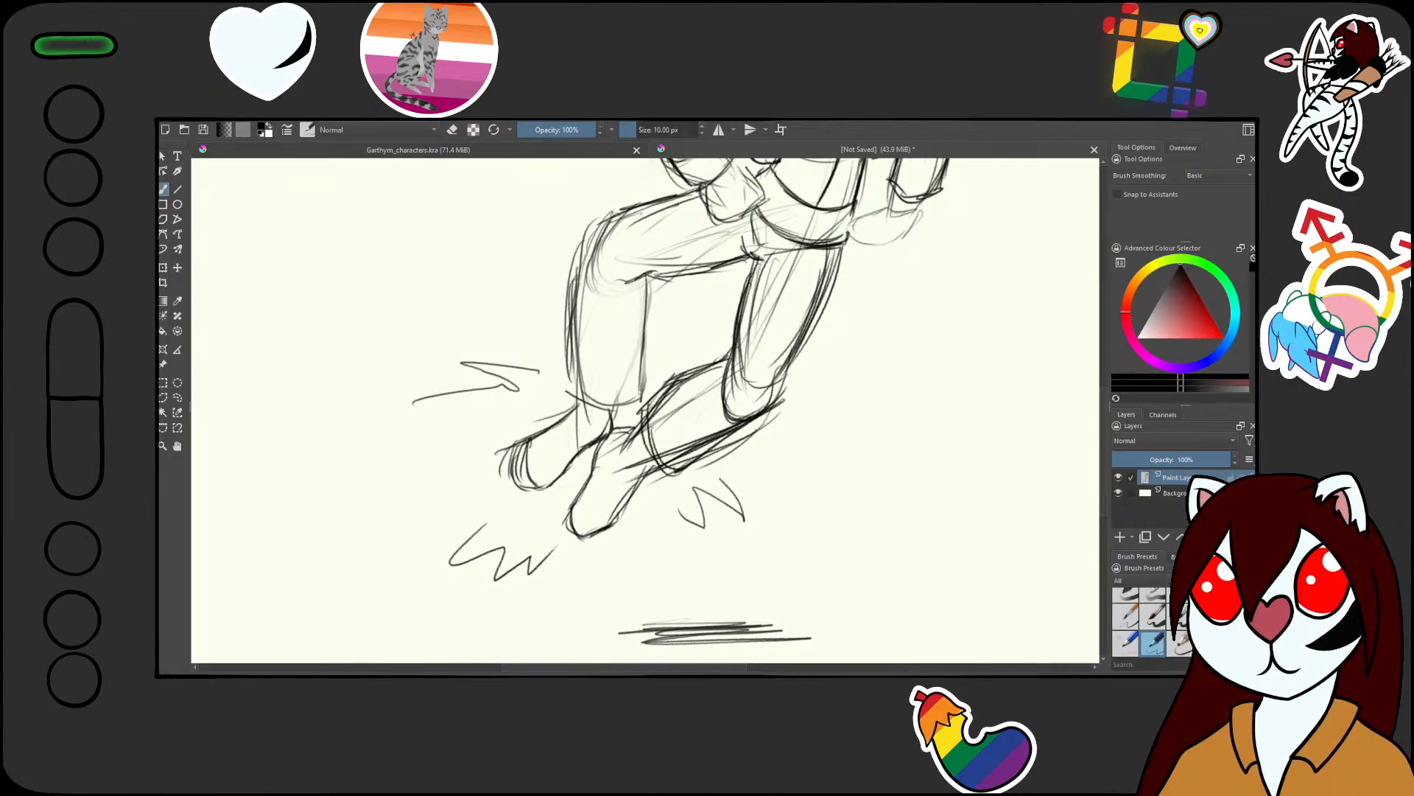
drag(685, 464, 762, 409)
drag(839, 248, 778, 396)
Fade the heavy lines around the rear leg's knee and outer thigh with a large soft eraser
key(ctrl+z)
key(ctrl+z)
key(ctrl+z)
key(ctrl+z)
key(ctrl+z)
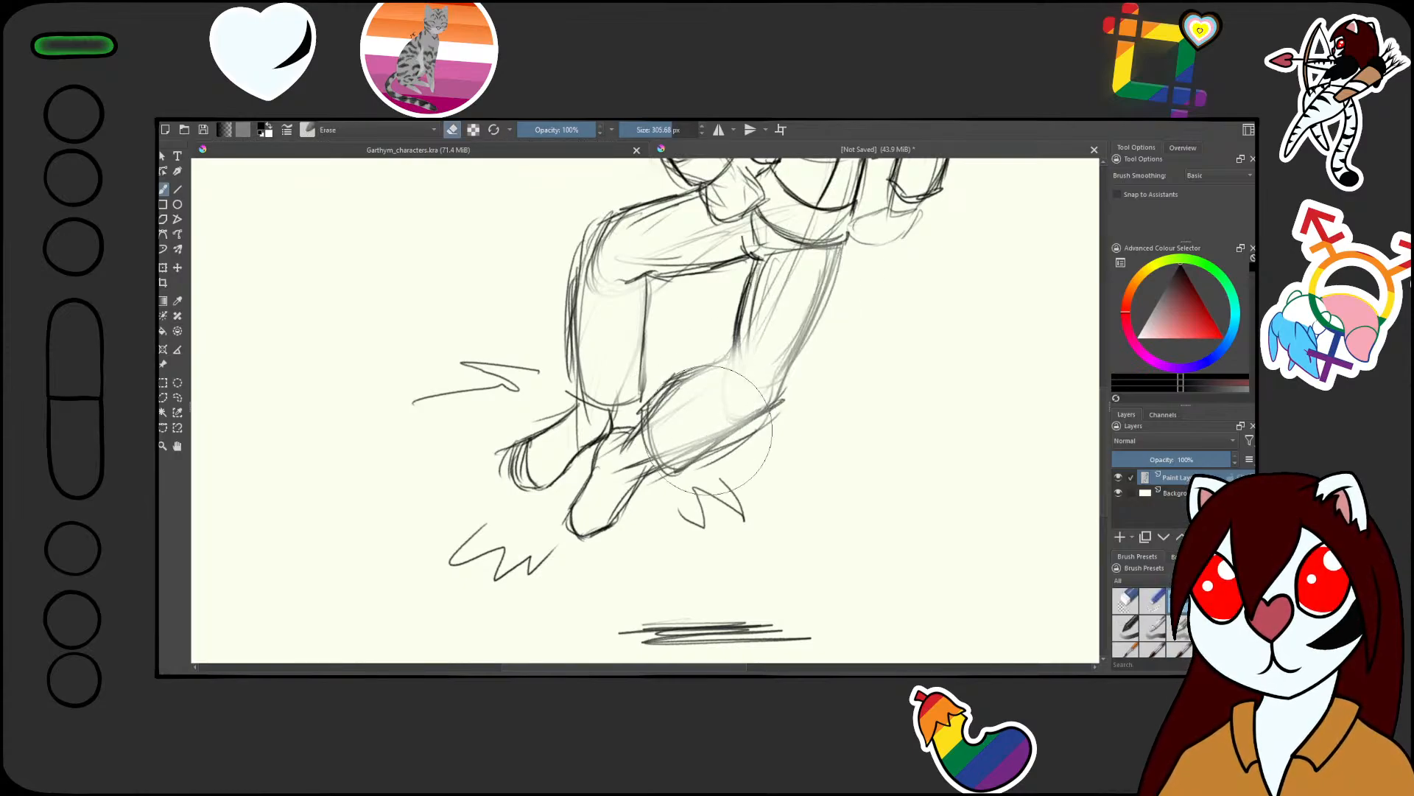
mouse_move(617, 480)
mouse_down()
mouse_move(906, 332)
mouse_move(671, 400)
mouse_up()
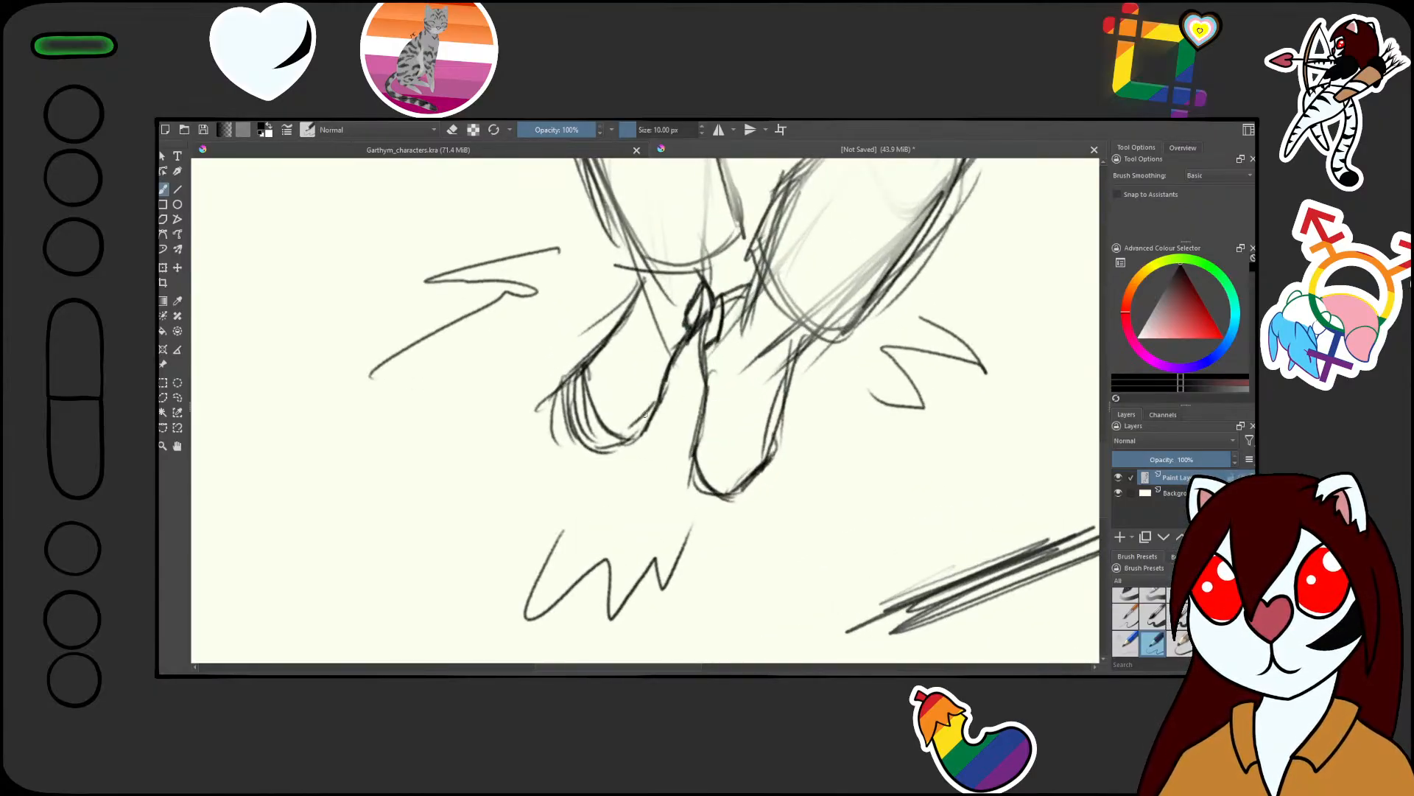
Thicken the toe outlines of both shoes and add curved strokes along their front edges
drag(646, 414, 597, 437)
drag(709, 418, 780, 307)
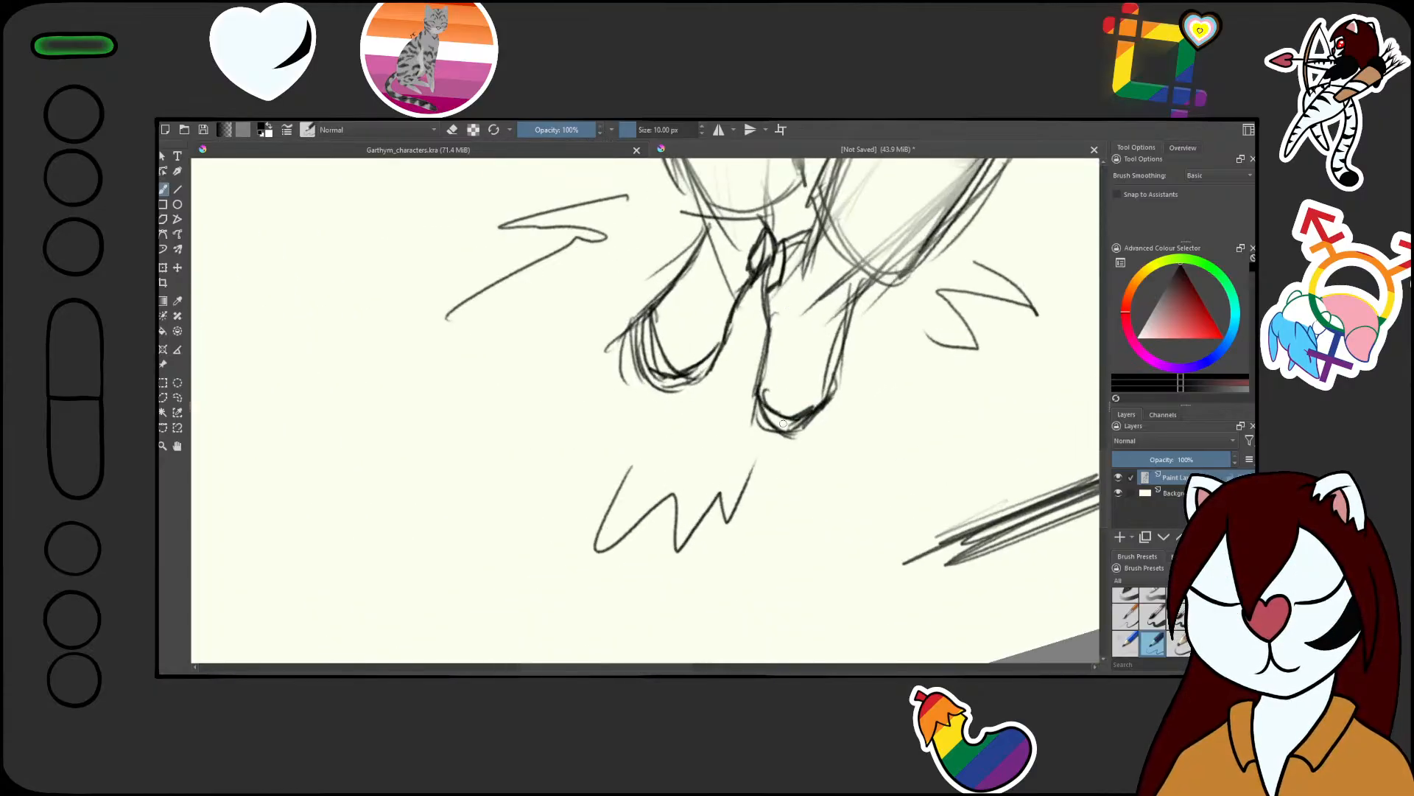
drag(783, 423, 811, 467)
drag(858, 317, 685, 420)
drag(712, 358, 846, 369)
drag(648, 483, 631, 442)
Outline the lowered hand below the sleeve cuff with darker side and bottom contours
drag(648, 352, 621, 513)
drag(718, 387, 770, 348)
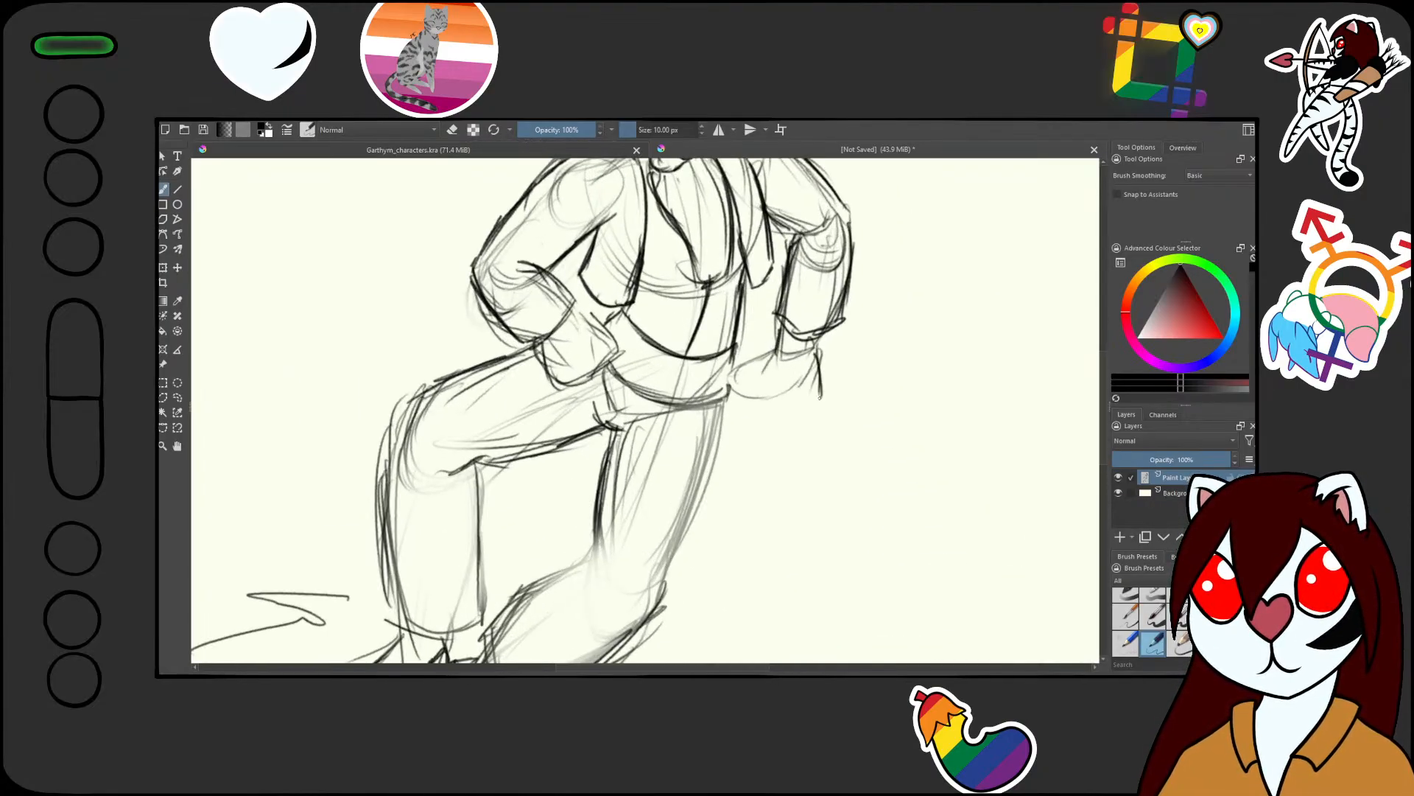
drag(791, 414, 773, 346)
mouse_move(865, 396)
mouse_down()
mouse_move(815, 452)
mouse_move(809, 501)
mouse_up()
mouse_move(792, 410)
mouse_down()
mouse_move(680, 447)
mouse_move(726, 410)
mouse_move(726, 391)
mouse_up()
mouse_move(717, 435)
mouse_down()
mouse_move(732, 431)
mouse_move(727, 448)
mouse_up()
Draw a round knob at the belt's end with short lines joining it to the lowered fist
mouse_move(771, 386)
mouse_down()
mouse_move(747, 296)
mouse_move(619, 282)
mouse_move(604, 324)
mouse_move(649, 280)
mouse_move(623, 330)
mouse_move(631, 305)
mouse_up()
key(/)
key(/)
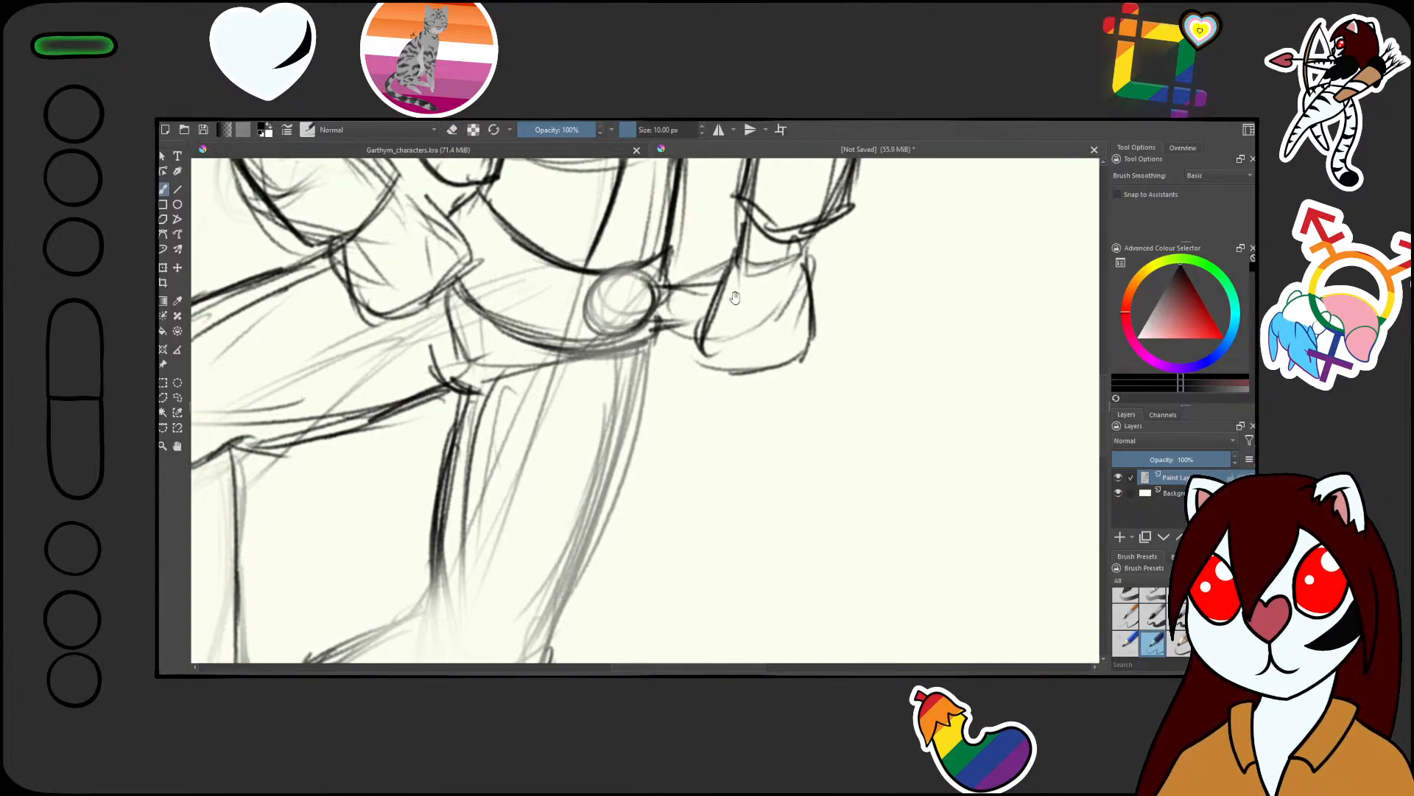
Draw two long converging edges of a shaft extending outward behind the fist and finish its narrow tip
mouse_move(735, 298)
mouse_down()
mouse_move(887, 240)
mouse_move(877, 221)
mouse_up()
key(/)
drag(632, 325, 847, 242)
key(/)
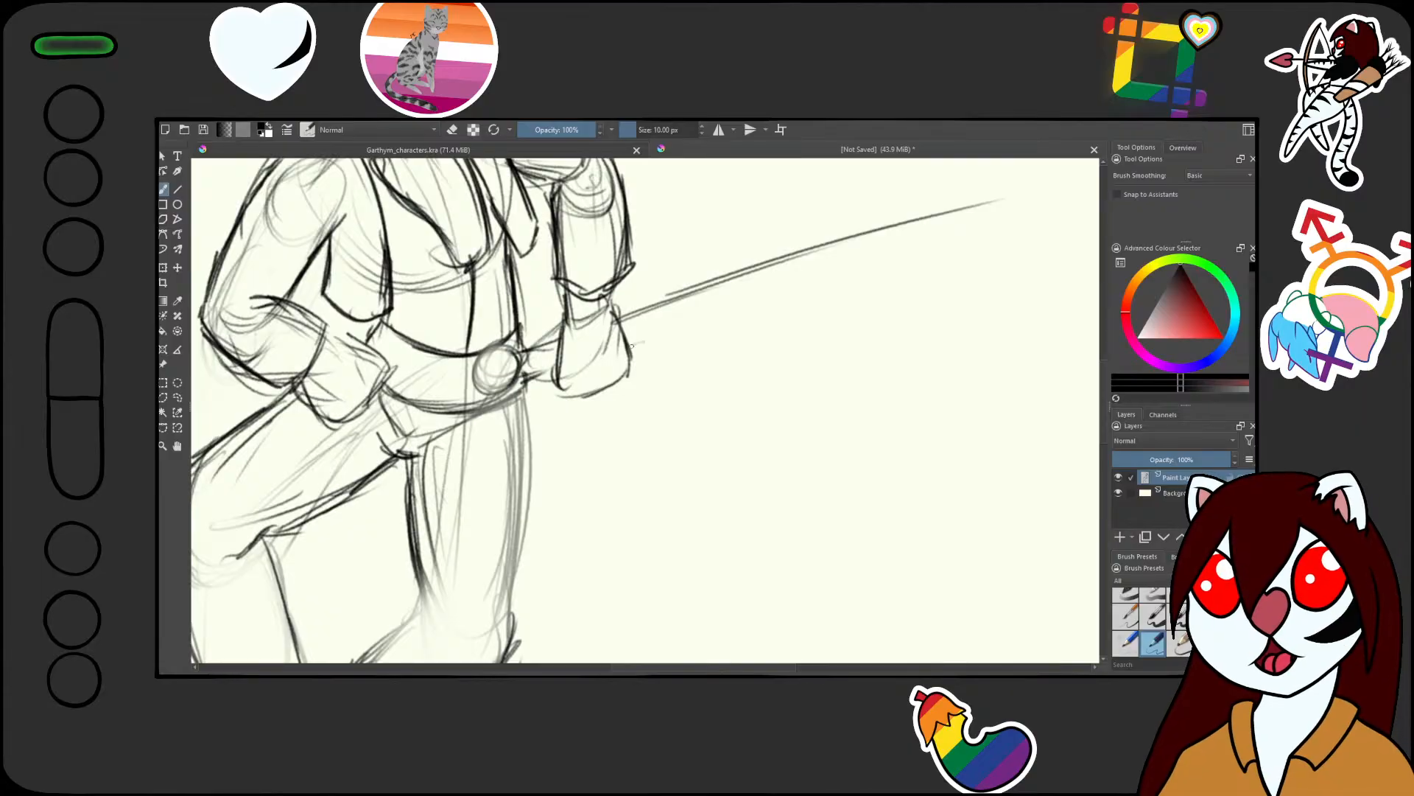
drag(631, 345, 988, 221)
drag(733, 318, 1050, 199)
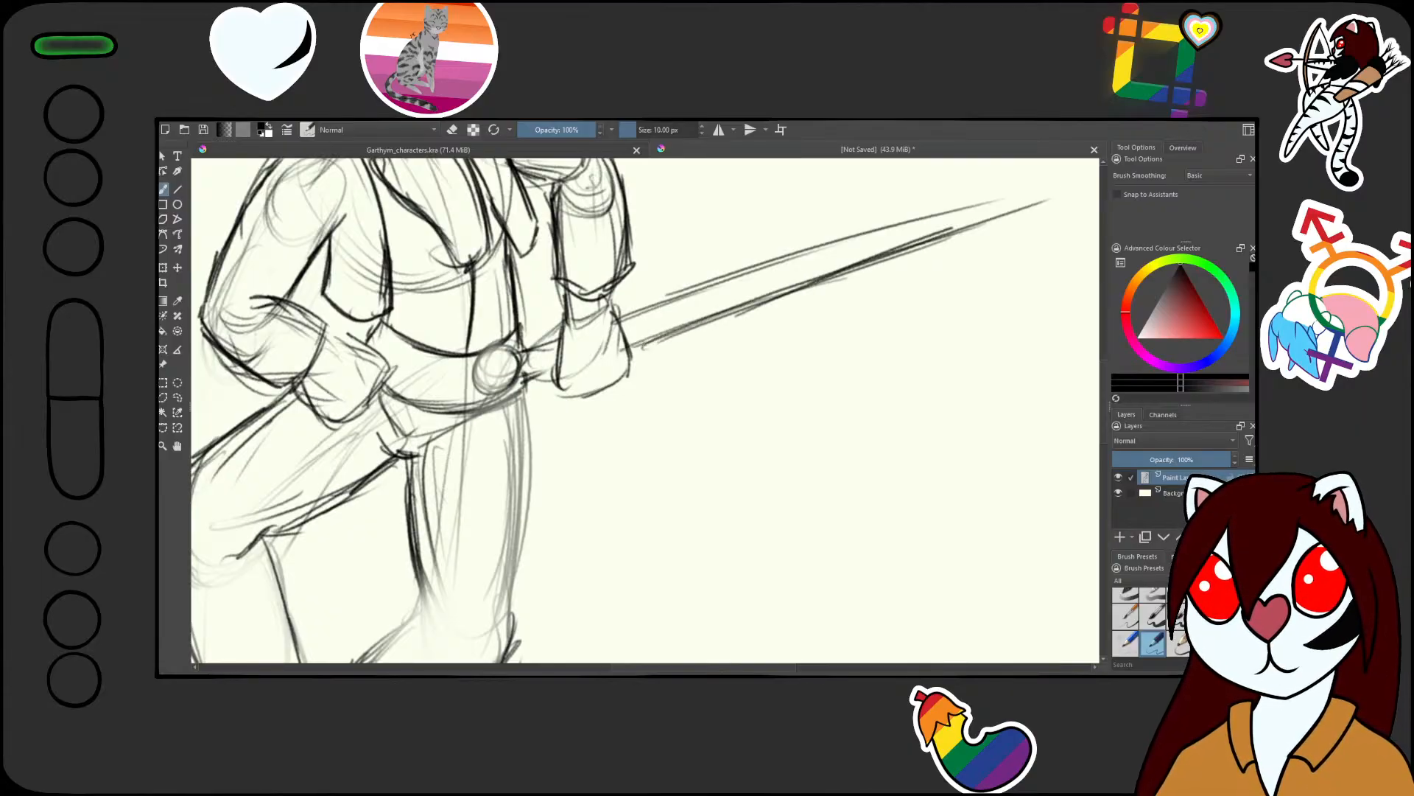
mouse_move(906, 225)
mouse_down()
mouse_move(1075, 189)
mouse_move(841, 280)
mouse_up()
drag(980, 226, 994, 317)
mouse_move(1041, 266)
mouse_down()
mouse_move(874, 342)
mouse_move(880, 393)
mouse_up()
Start the open eyes under the brows, giving the nearer eye a curled iris and highlight
drag(736, 452, 716, 424)
drag(716, 424, 696, 484)
mouse_move(659, 266)
mouse_down()
mouse_move(701, 233)
mouse_move(688, 210)
mouse_move(688, 233)
mouse_up()
drag(625, 201, 690, 242)
mouse_move(638, 210)
mouse_down()
mouse_move(667, 245)
mouse_move(651, 196)
mouse_move(659, 215)
mouse_move(689, 243)
mouse_up()
drag(741, 203, 678, 330)
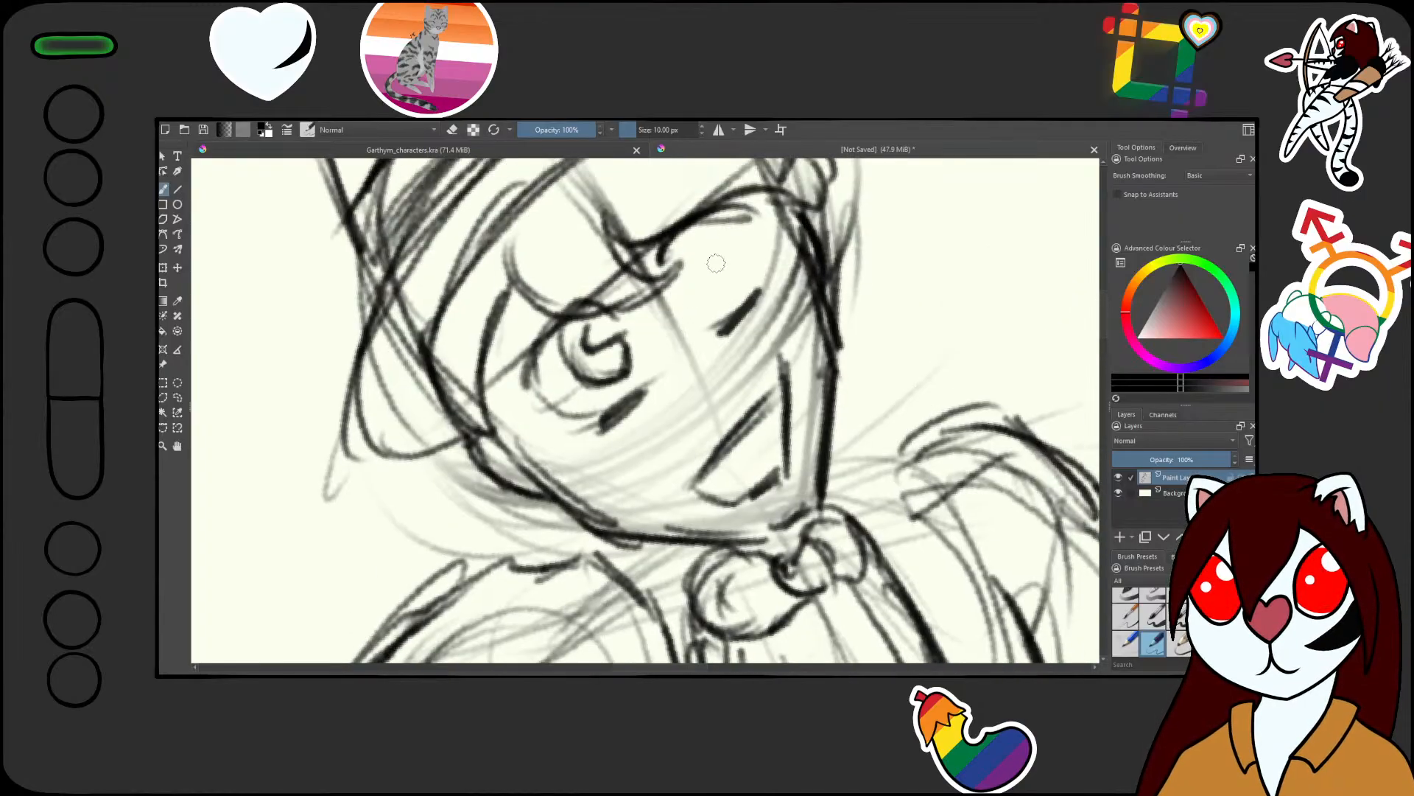
Draw the second eye's iris, hatch both irises dark, and reinforce the curves beneath the eyes
mouse_move(709, 234)
mouse_down()
mouse_move(744, 293)
mouse_move(755, 284)
mouse_move(730, 298)
mouse_move(722, 245)
mouse_move(745, 262)
mouse_move(718, 295)
mouse_move(704, 278)
mouse_move(728, 268)
mouse_move(748, 286)
mouse_up()
mouse_move(567, 383)
mouse_down()
mouse_move(573, 333)
mouse_move(599, 379)
mouse_up()
mouse_move(611, 339)
mouse_down()
mouse_move(619, 383)
mouse_move(608, 377)
mouse_up()
mouse_move(549, 345)
mouse_down()
mouse_move(604, 391)
mouse_move(574, 407)
mouse_move(626, 398)
mouse_up()
drag(604, 406, 637, 383)
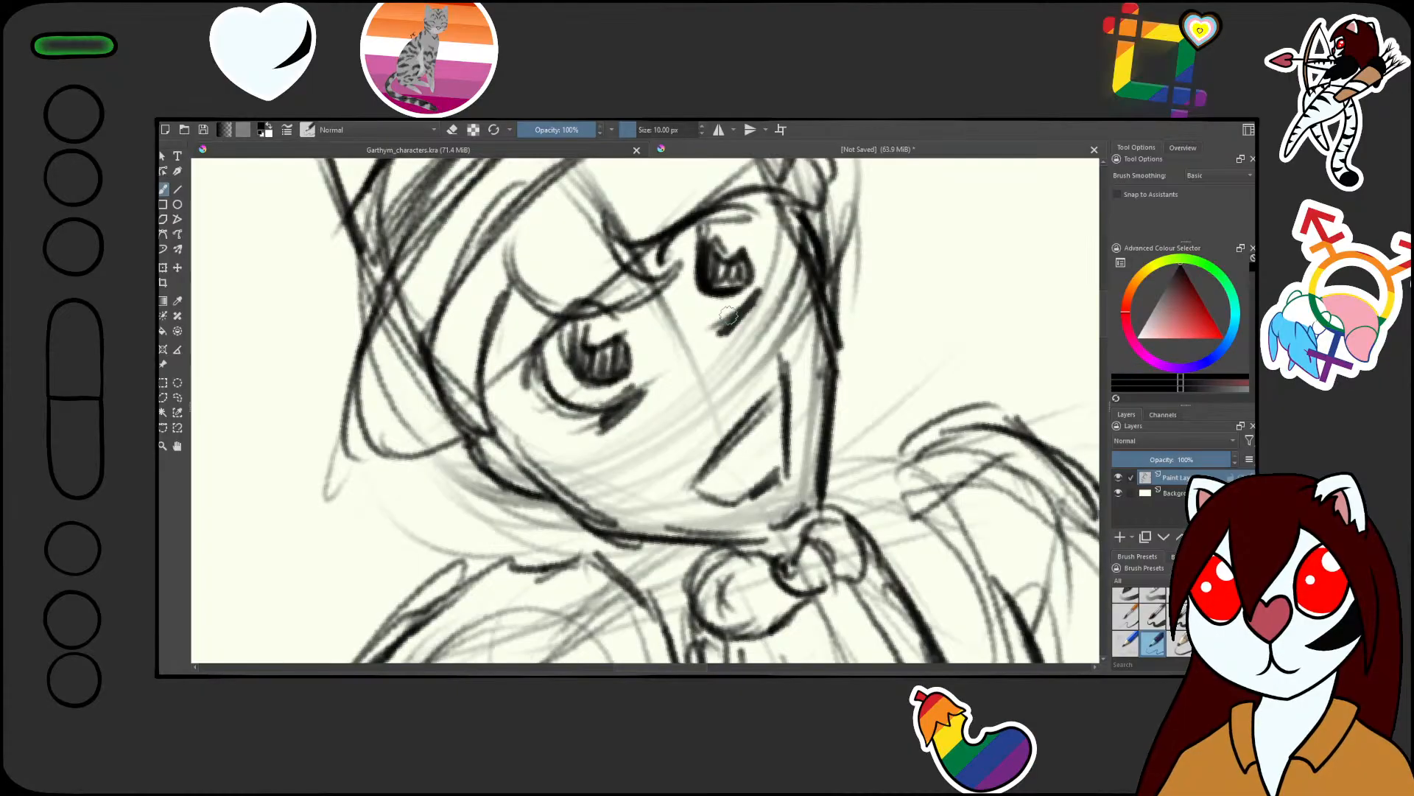
mouse_move(698, 258)
mouse_down()
mouse_move(713, 292)
mouse_move(693, 313)
mouse_up()
mouse_move(686, 295)
mouse_down()
mouse_move(734, 316)
mouse_move(756, 295)
mouse_up()
Draw a short curved nose above the mouth and add small freckle strokes on the nearer cheek
mouse_move(782, 238)
mouse_down()
mouse_move(747, 401)
mouse_move(634, 485)
mouse_up()
scroll(652, 351, up, 6)
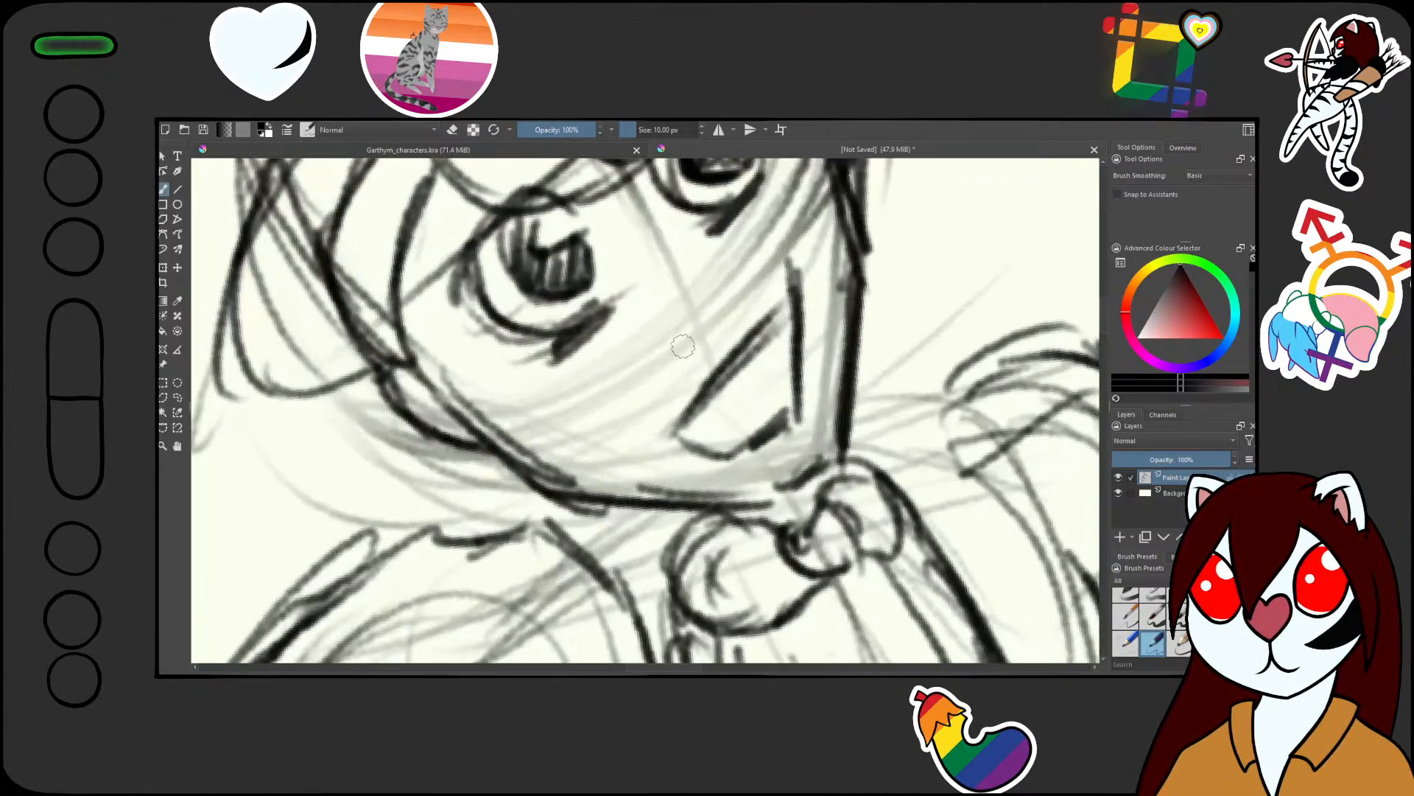
mouse_move(680, 349)
mouse_down()
mouse_move(730, 330)
mouse_move(679, 358)
mouse_up()
mouse_move(739, 294)
mouse_down()
mouse_move(676, 359)
mouse_move(632, 365)
mouse_up()
drag(646, 309, 613, 357)
drag(662, 282, 651, 323)
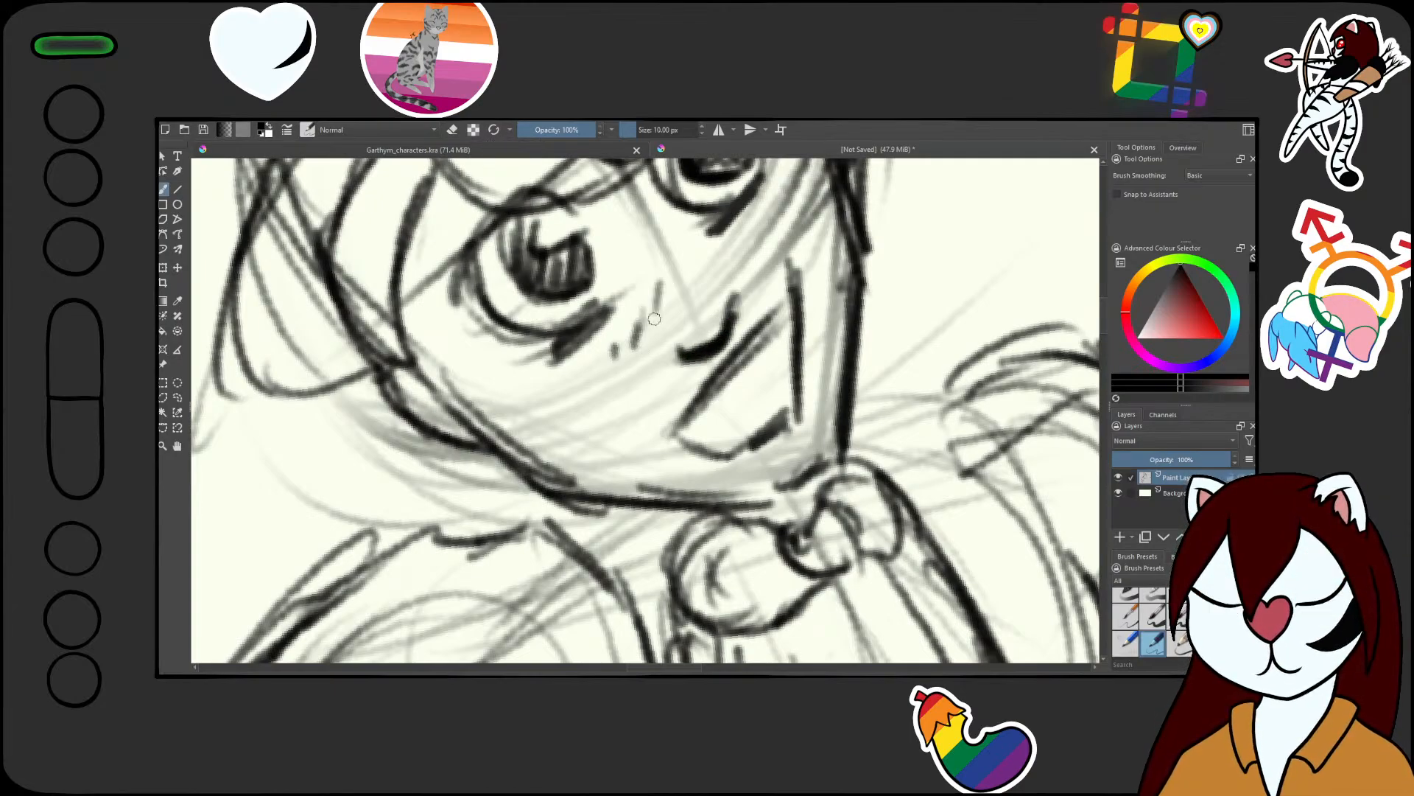
Add three small freckle strokes on the far side of the nose and short strokes inside the mouth
drag(700, 258, 691, 278)
drag(709, 256, 710, 274)
drag(732, 250, 724, 269)
scroll(742, 270, down, 6)
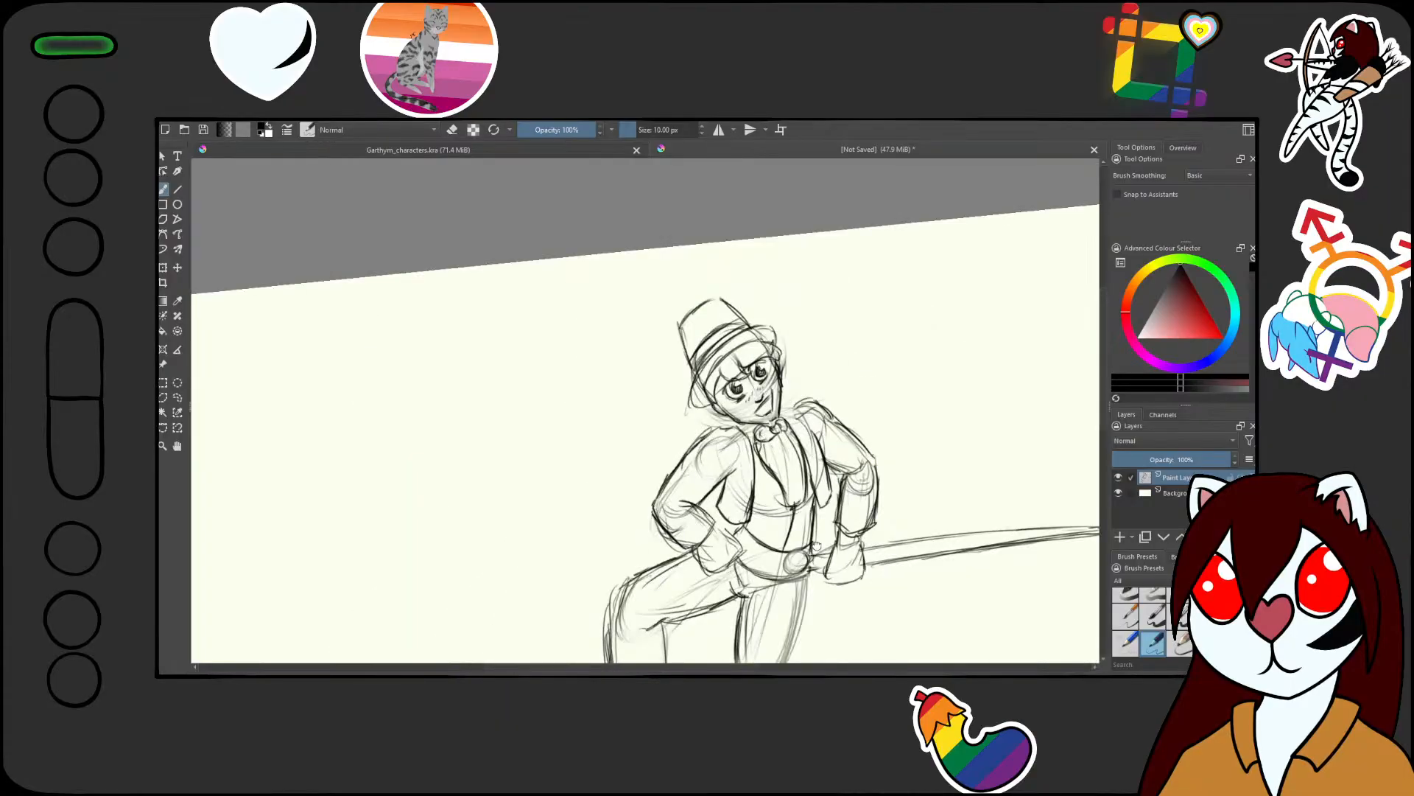
scroll(701, 297, up, 6)
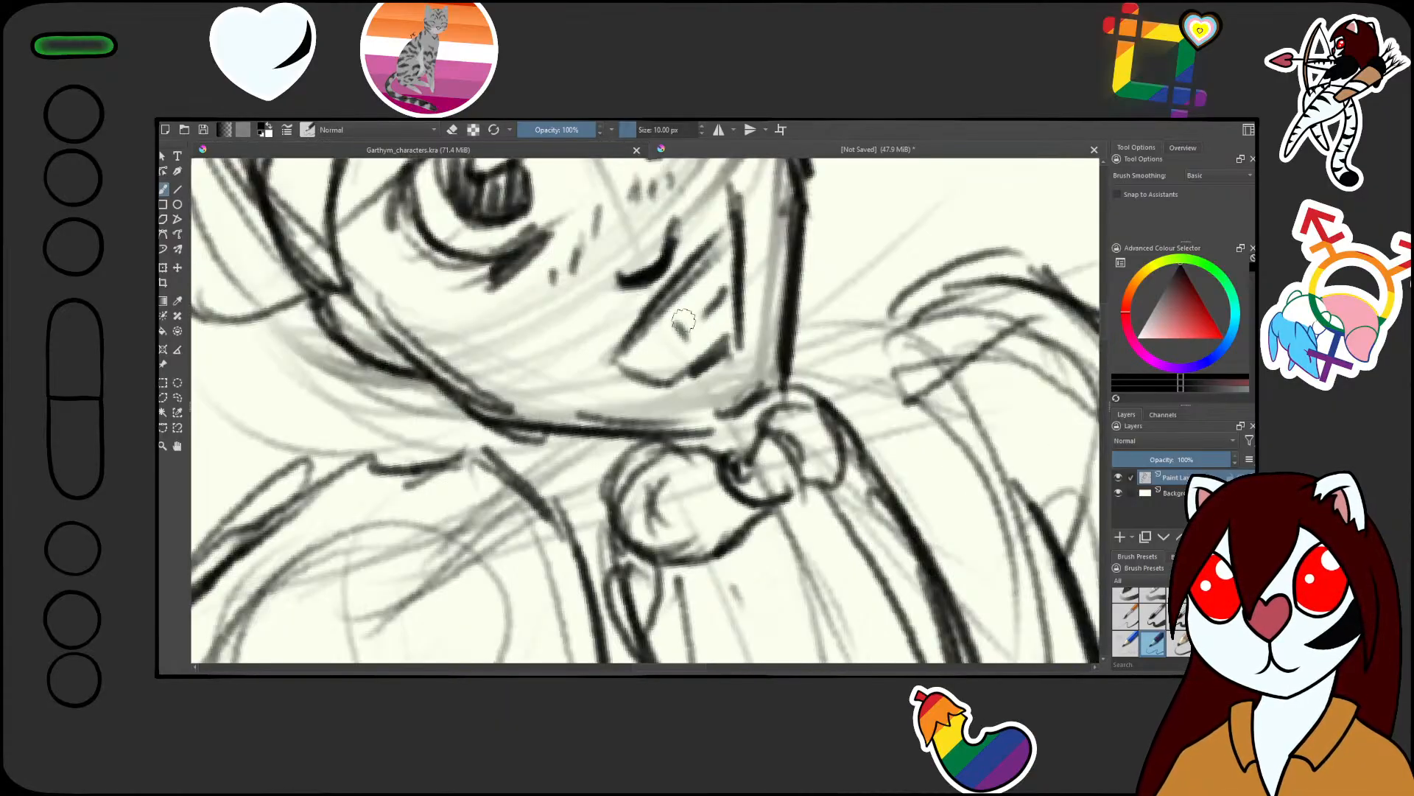
scroll(788, 546, down, 6)
scroll(788, 541, down, 3)
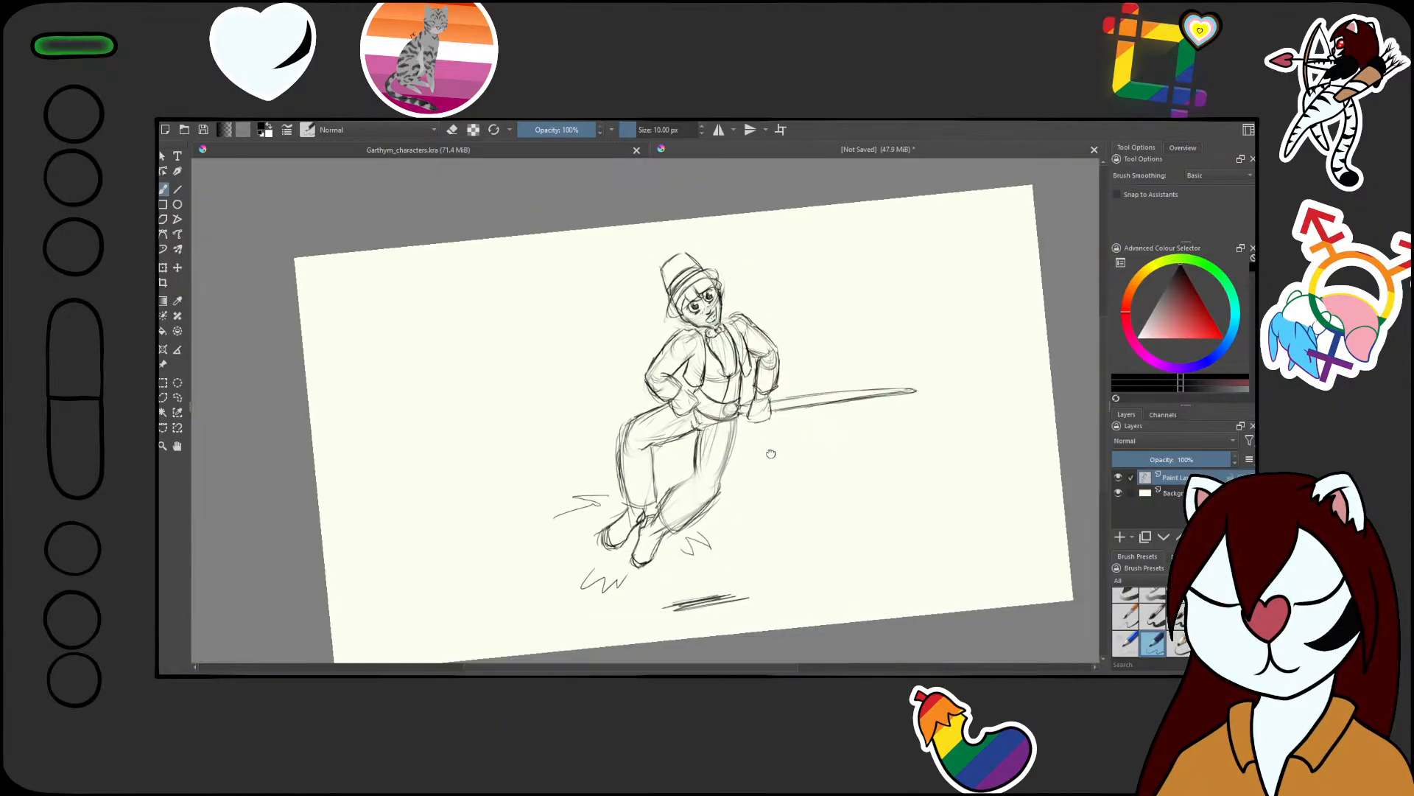
Straighten the canvas view and handwrite the character's name in the empty space beside the head
key(5)
key(2)
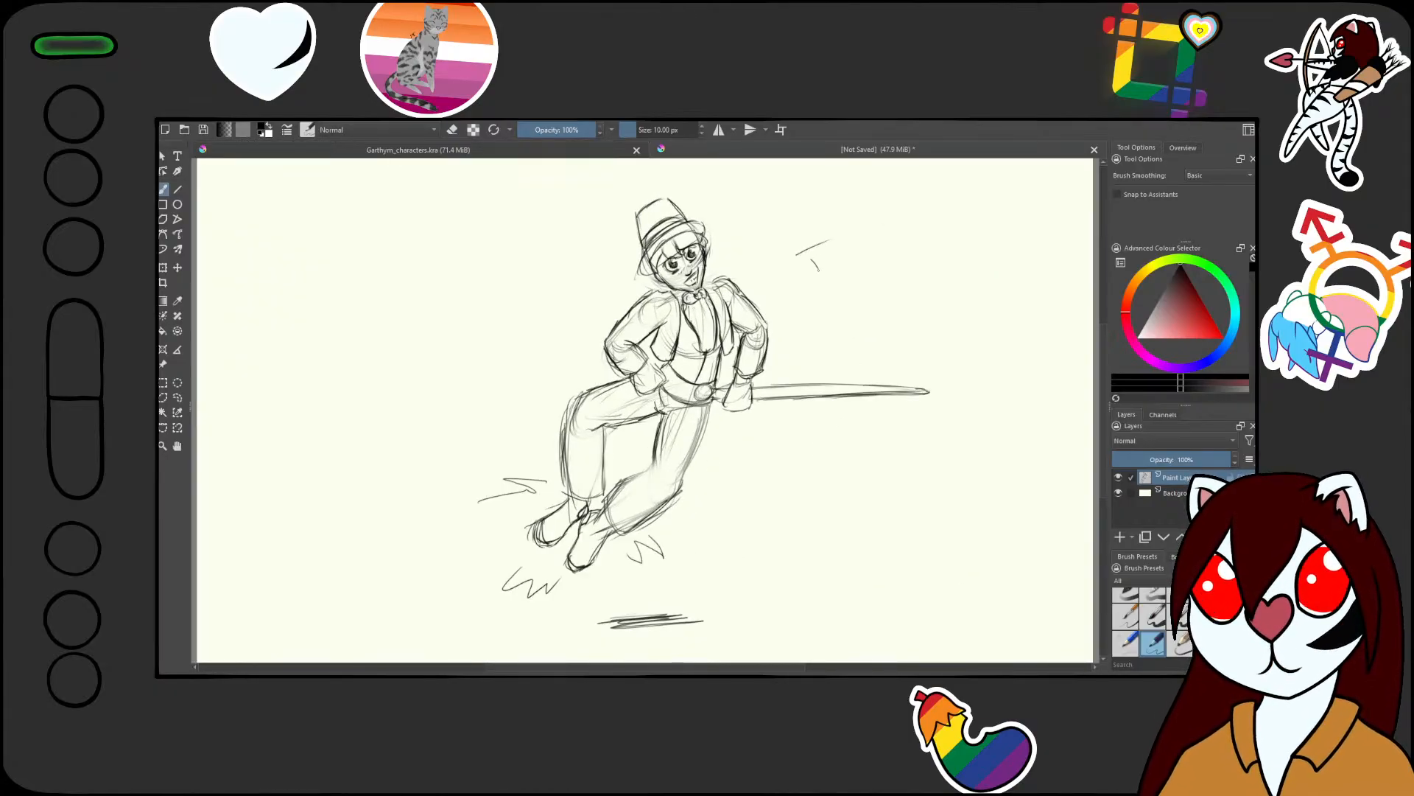
drag(897, 253, 912, 255)
drag(923, 264, 946, 246)
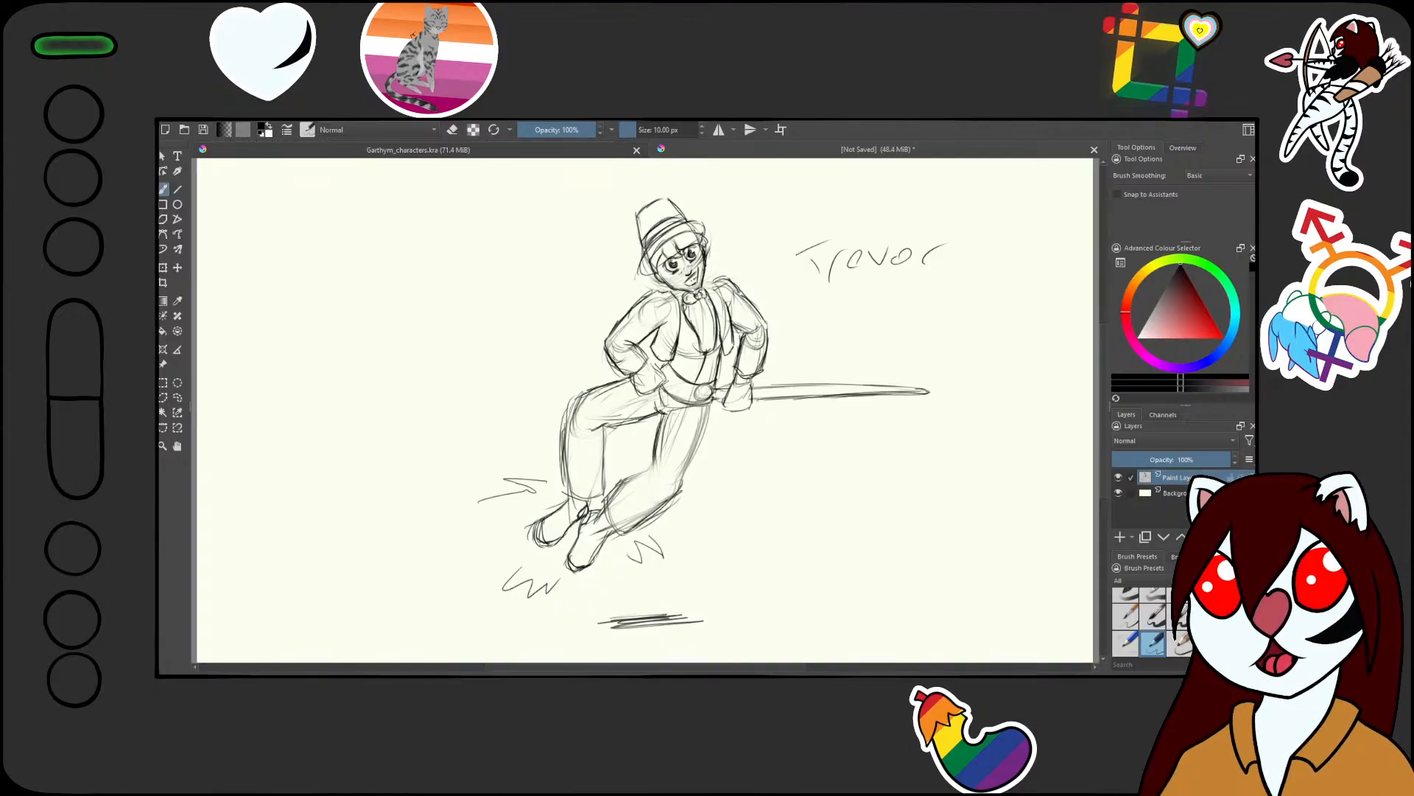
Save the finished sketch as a .kra file and close its document
key(Return)
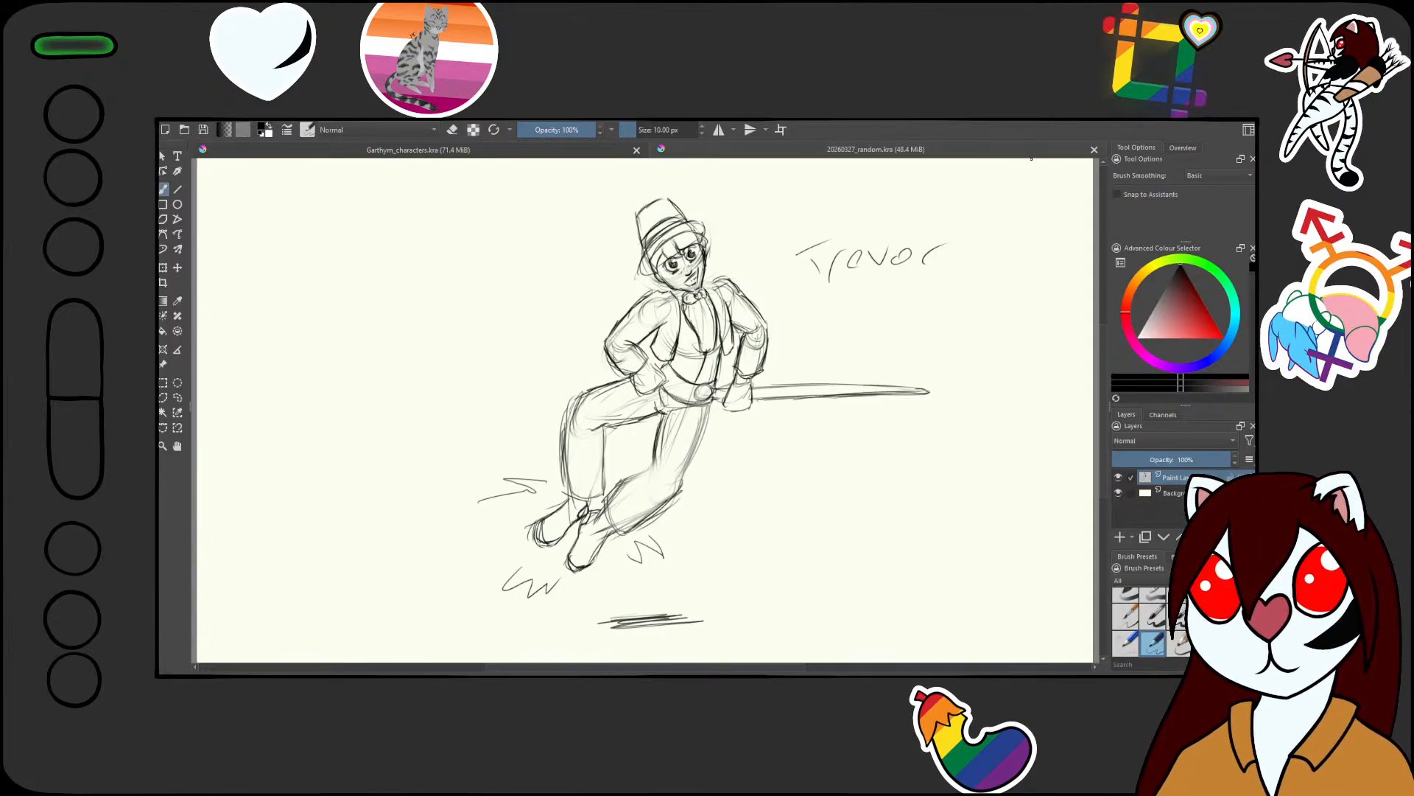
click(1094, 150)
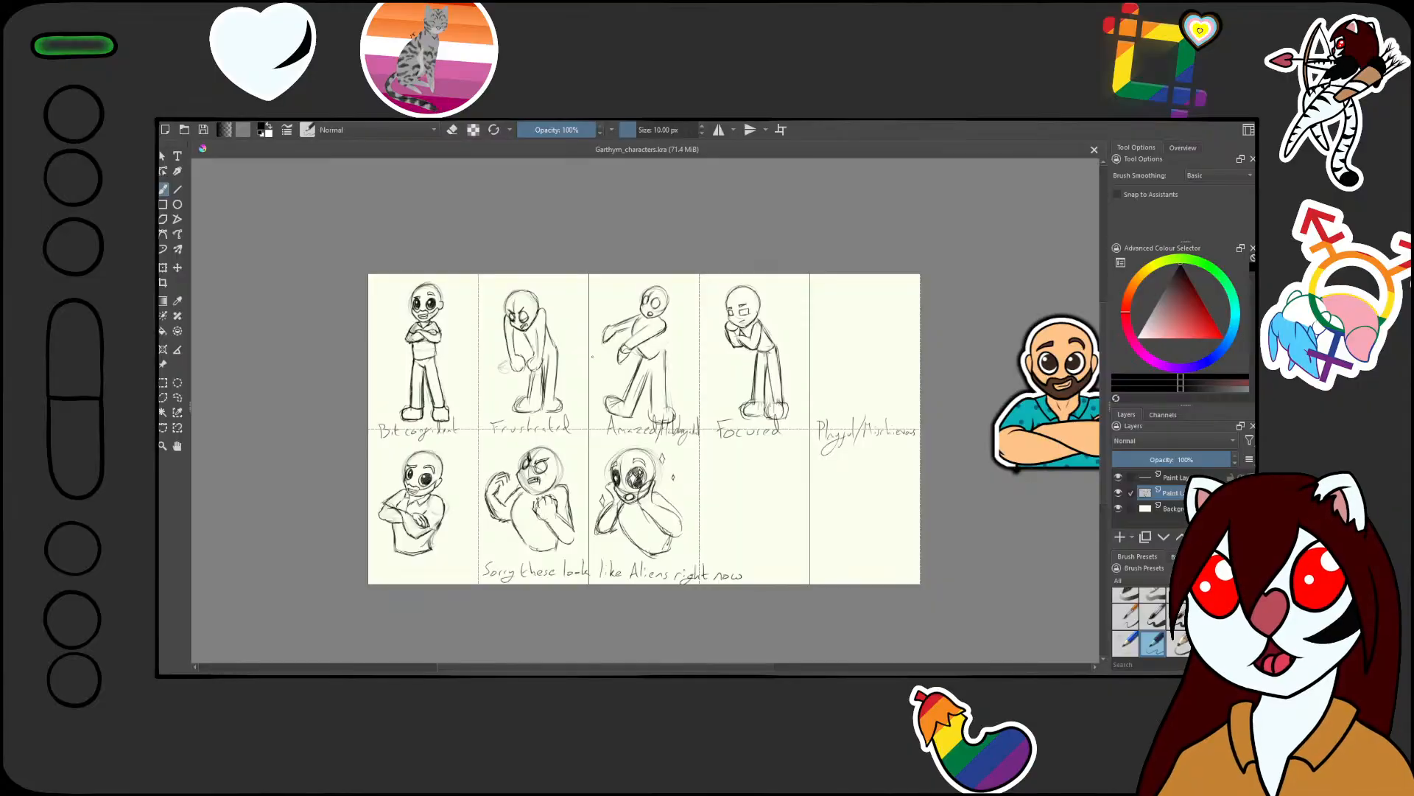
Examine the character sheet's labelled poses and the empty cells in its lower row
scroll(592, 357, down, 3)
scroll(597, 389, up, 4)
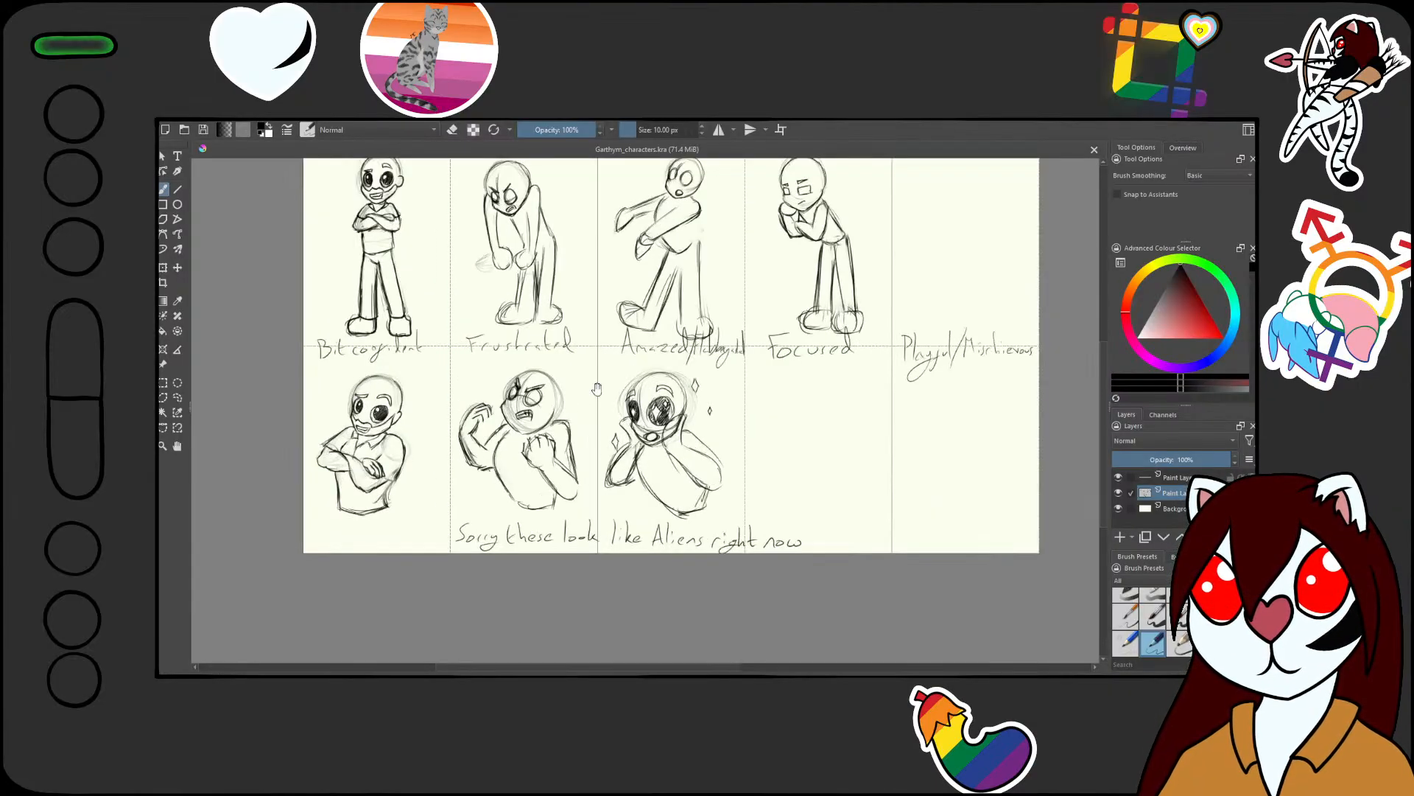
drag(596, 389, 567, 421)
scroll(742, 507, down, 2)
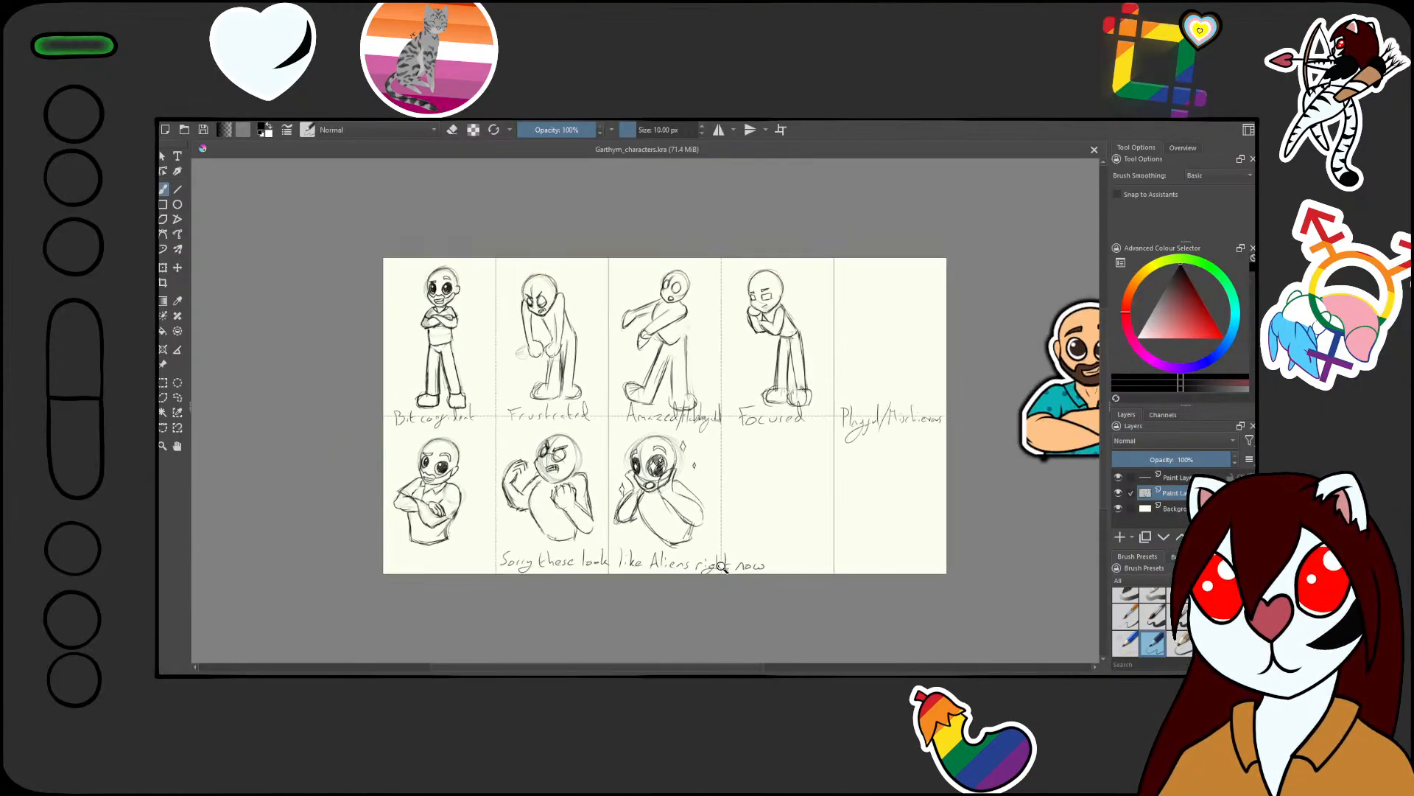
scroll(724, 553, up, 3)
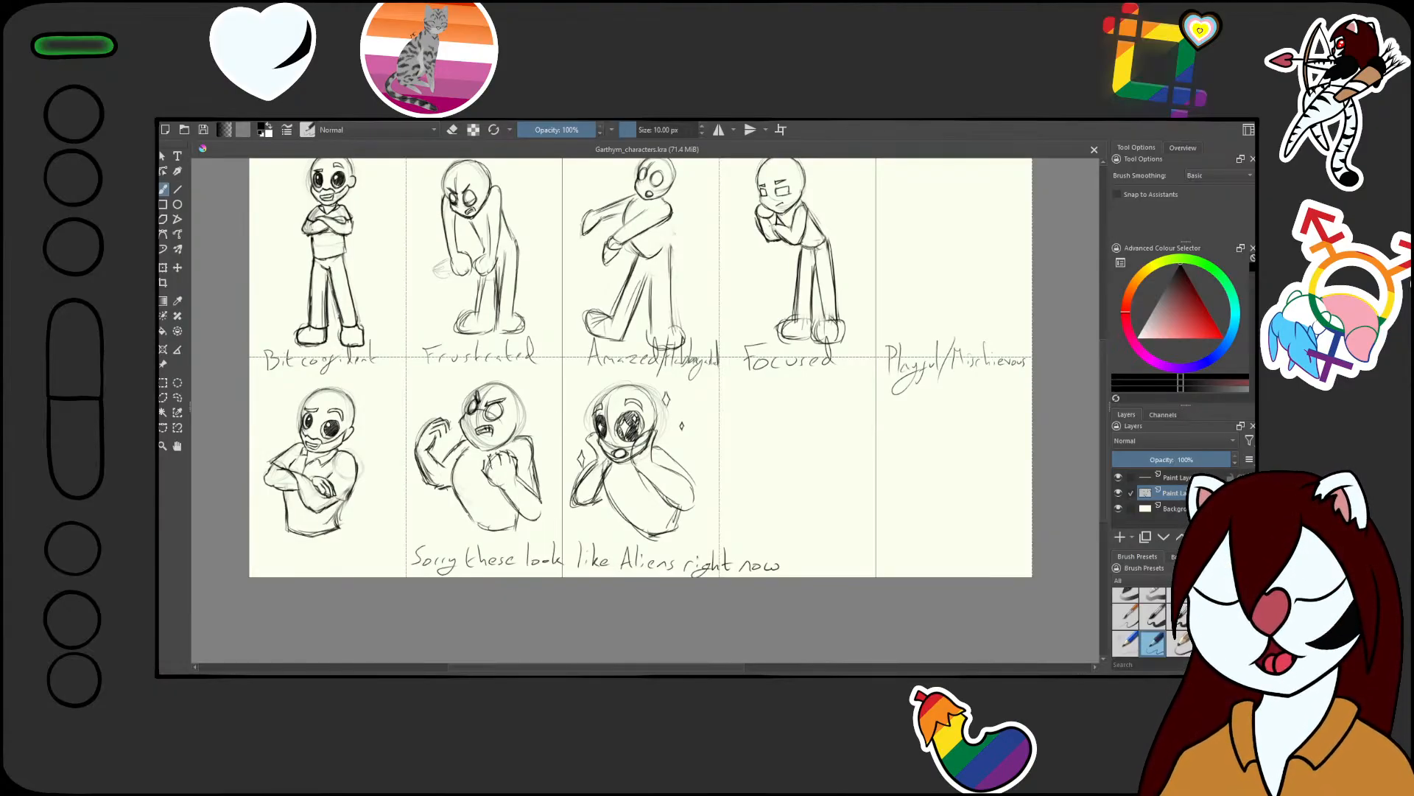
scroll(820, 284, down, 2)
scroll(826, 284, up, 1)
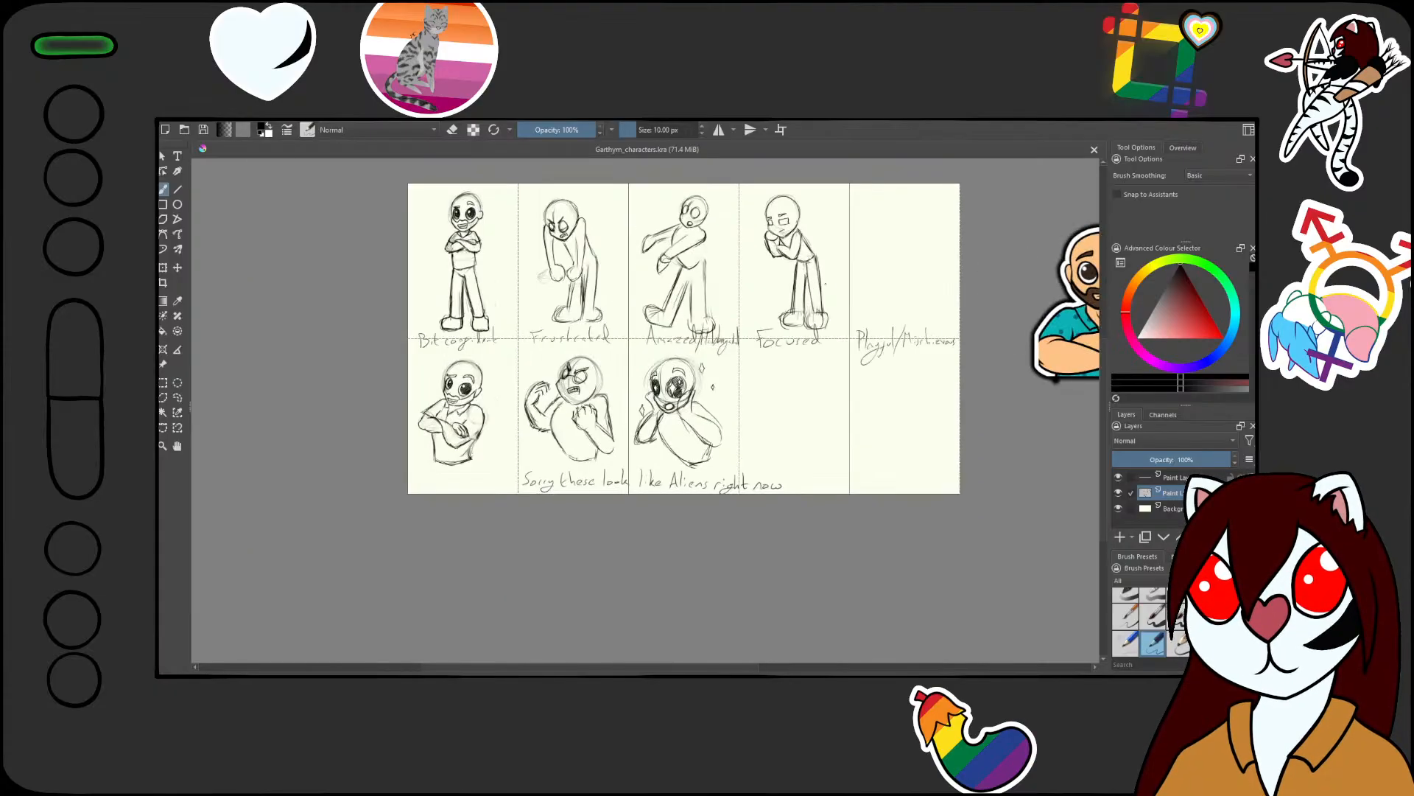
scroll(638, 496, up, 3)
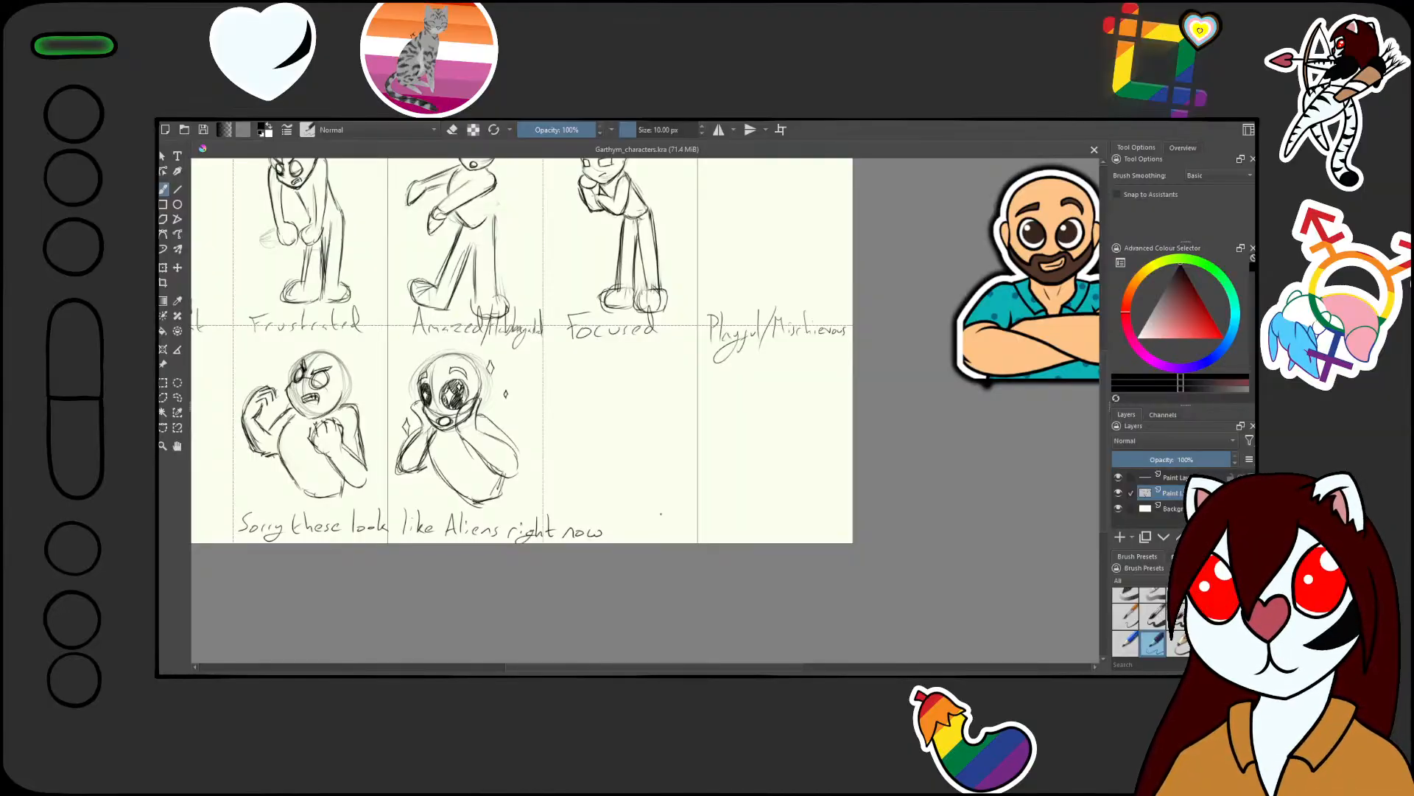
Sketch a loose head circle in the empty cell below the "Focused" label
drag(602, 512, 732, 529)
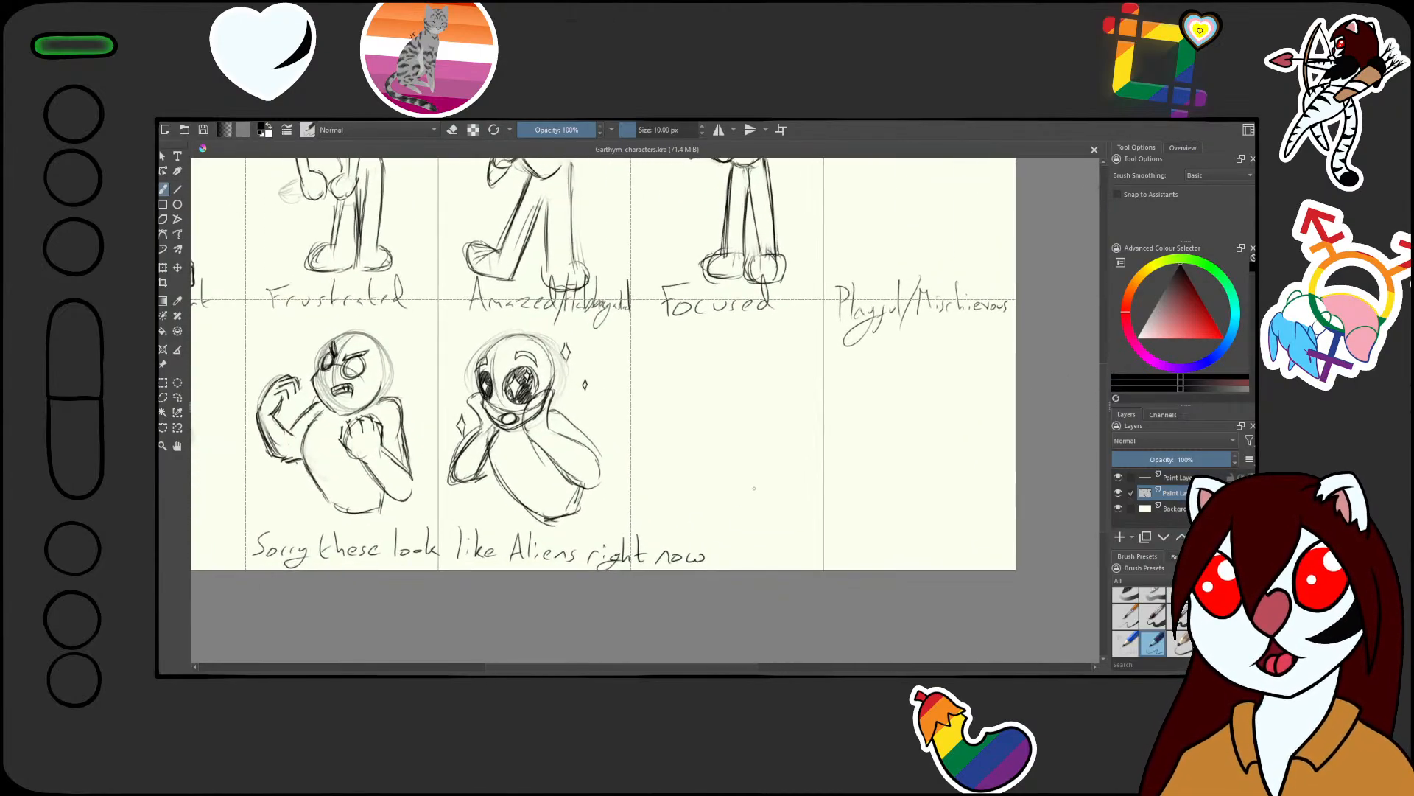
drag(685, 524, 711, 558)
drag(720, 450, 720, 489)
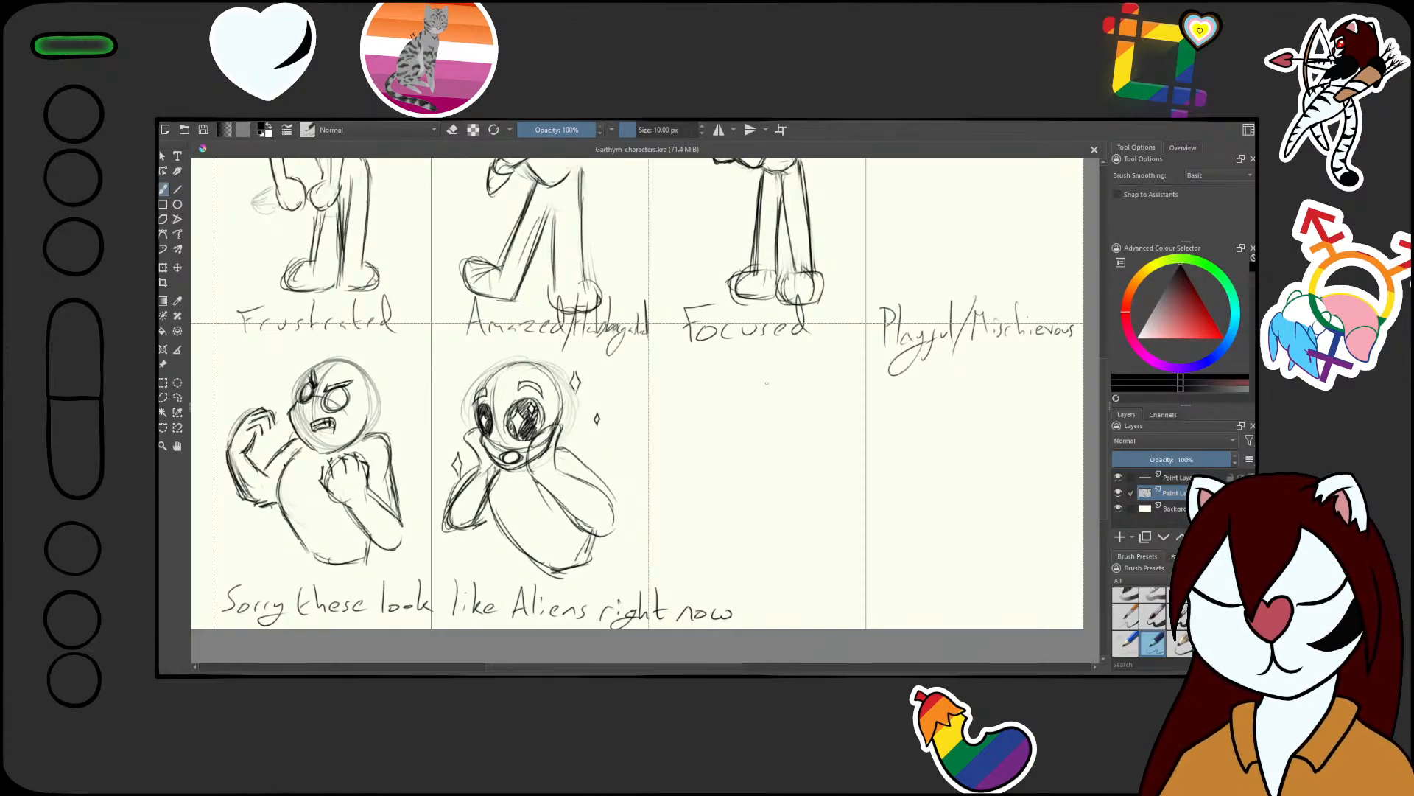
mouse_move(747, 357)
mouse_down()
mouse_move(783, 385)
mouse_move(781, 413)
mouse_move(711, 395)
mouse_move(792, 377)
mouse_move(774, 441)
mouse_up()
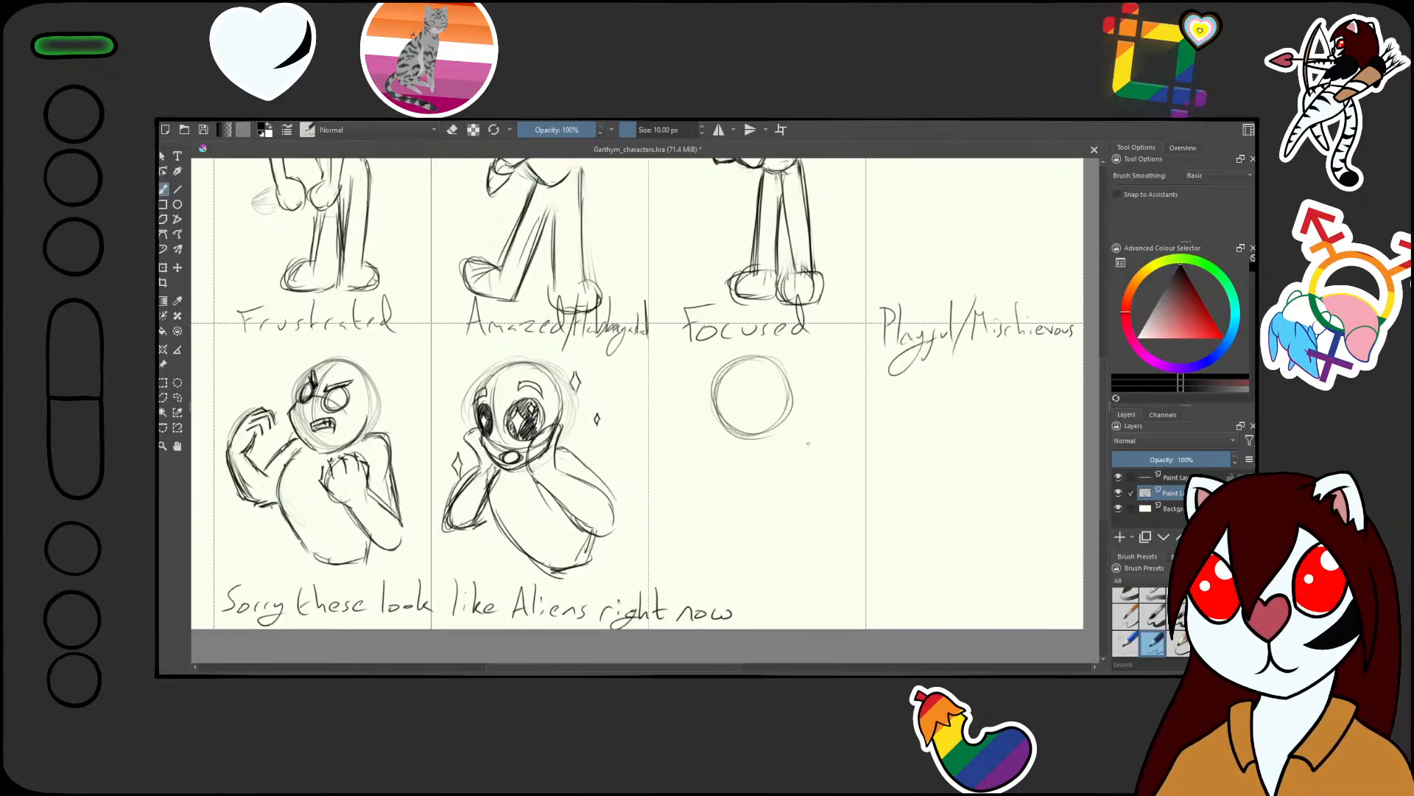
Select the head circle below "Focused" with a freehand selection and move it slightly right within its cell
scroll(748, 444, up, 2)
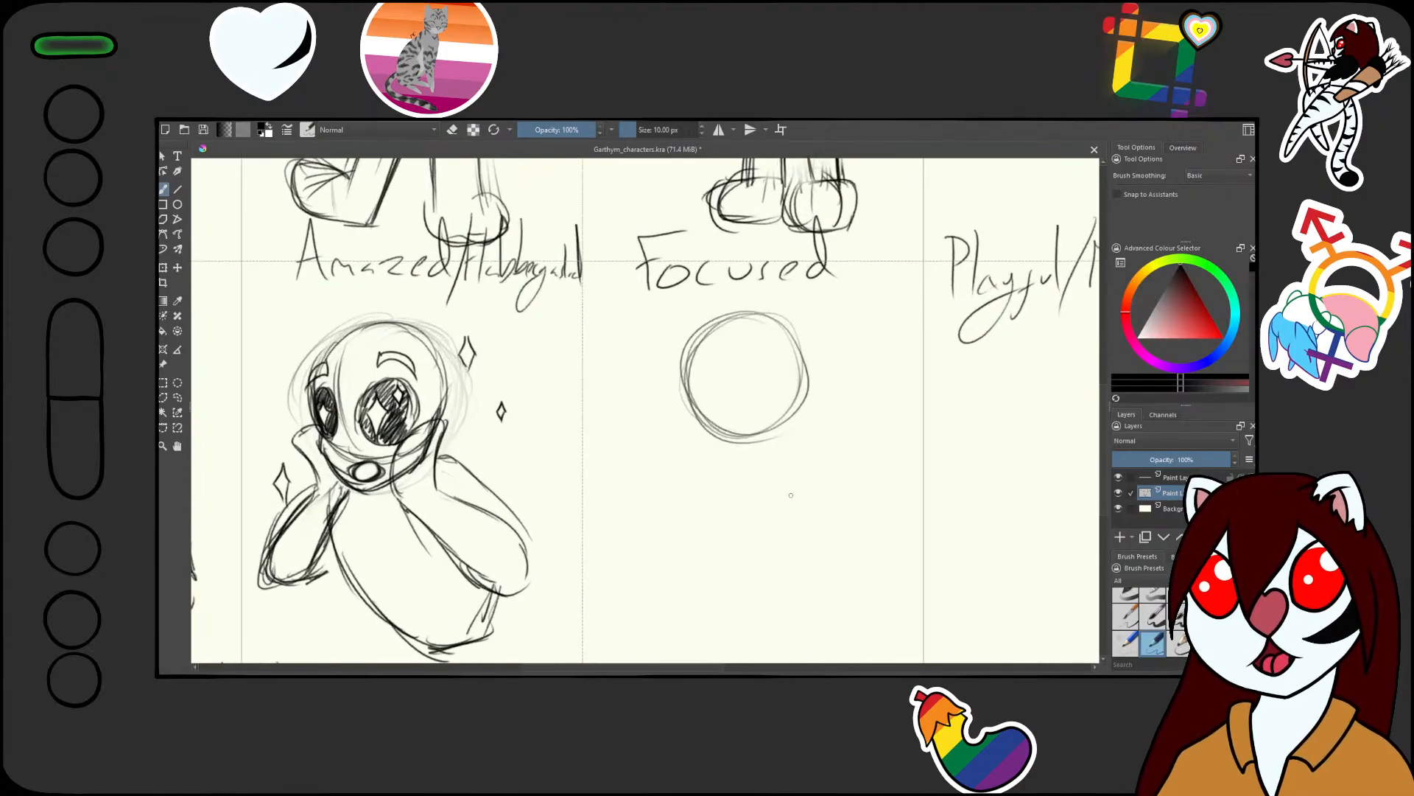
scroll(747, 440, down, 3)
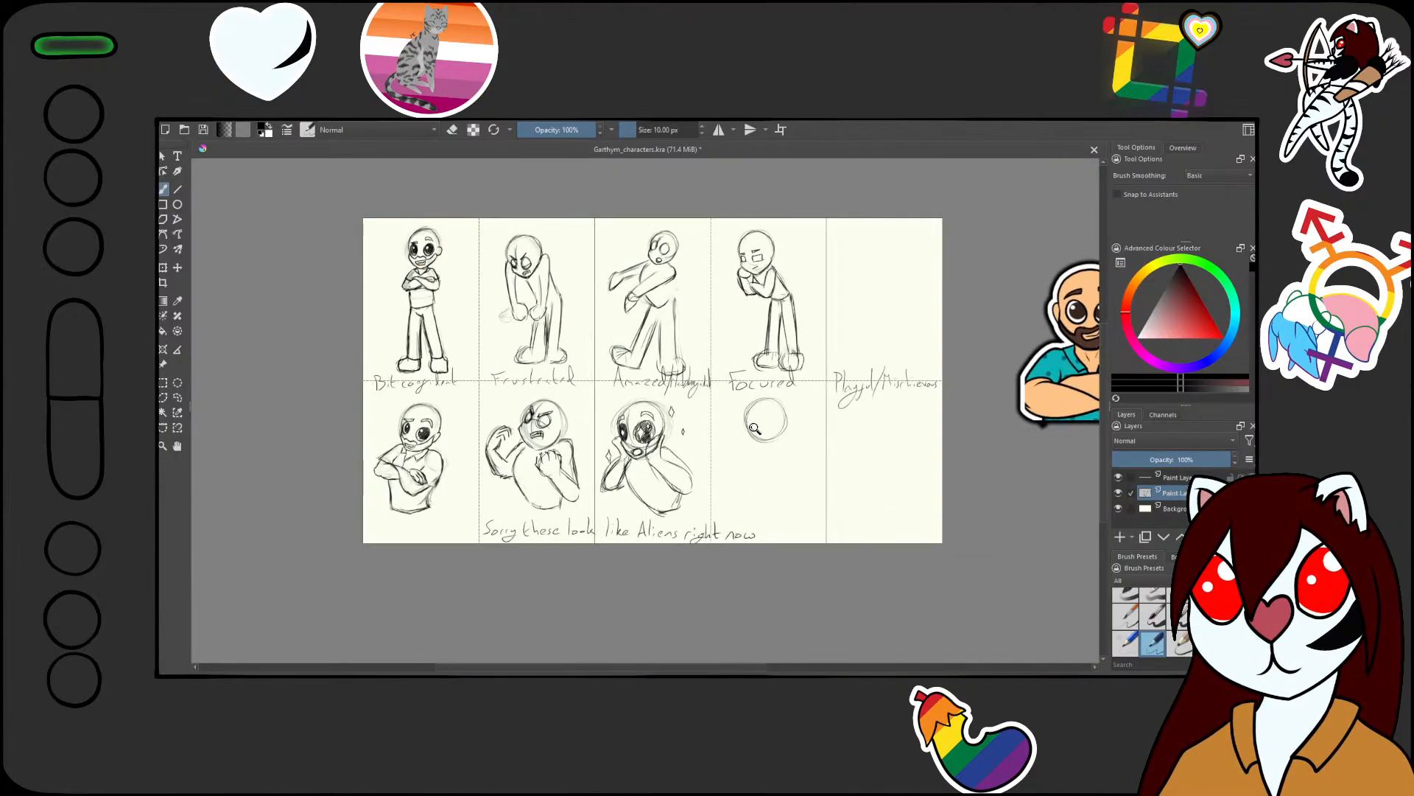
scroll(751, 458, up, 2)
scroll(759, 484, up, 1)
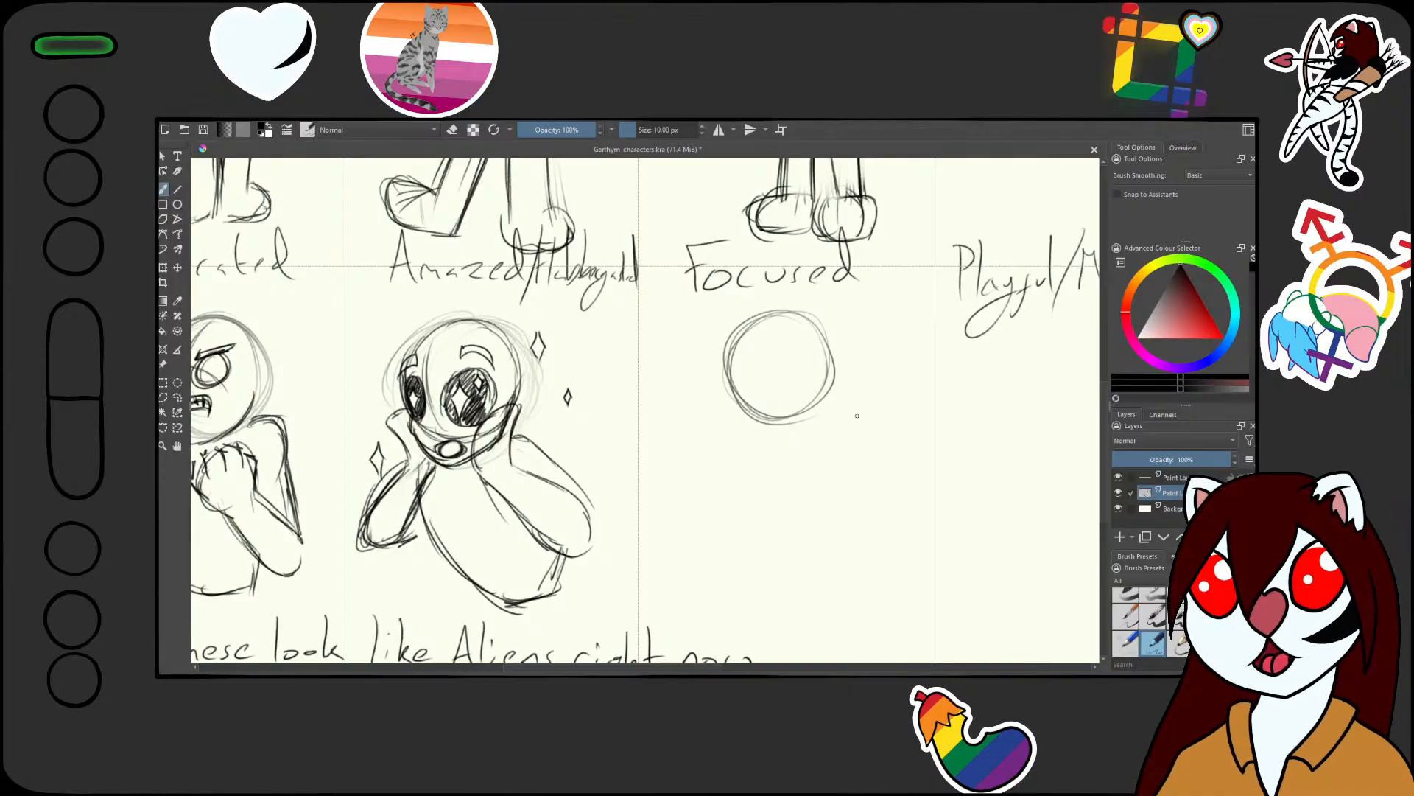
key(t)
mouse_move(802, 363)
mouse_down()
mouse_move(794, 373)
mouse_move(823, 369)
mouse_move(749, 369)
mouse_move(830, 328)
mouse_move(786, 364)
mouse_up()
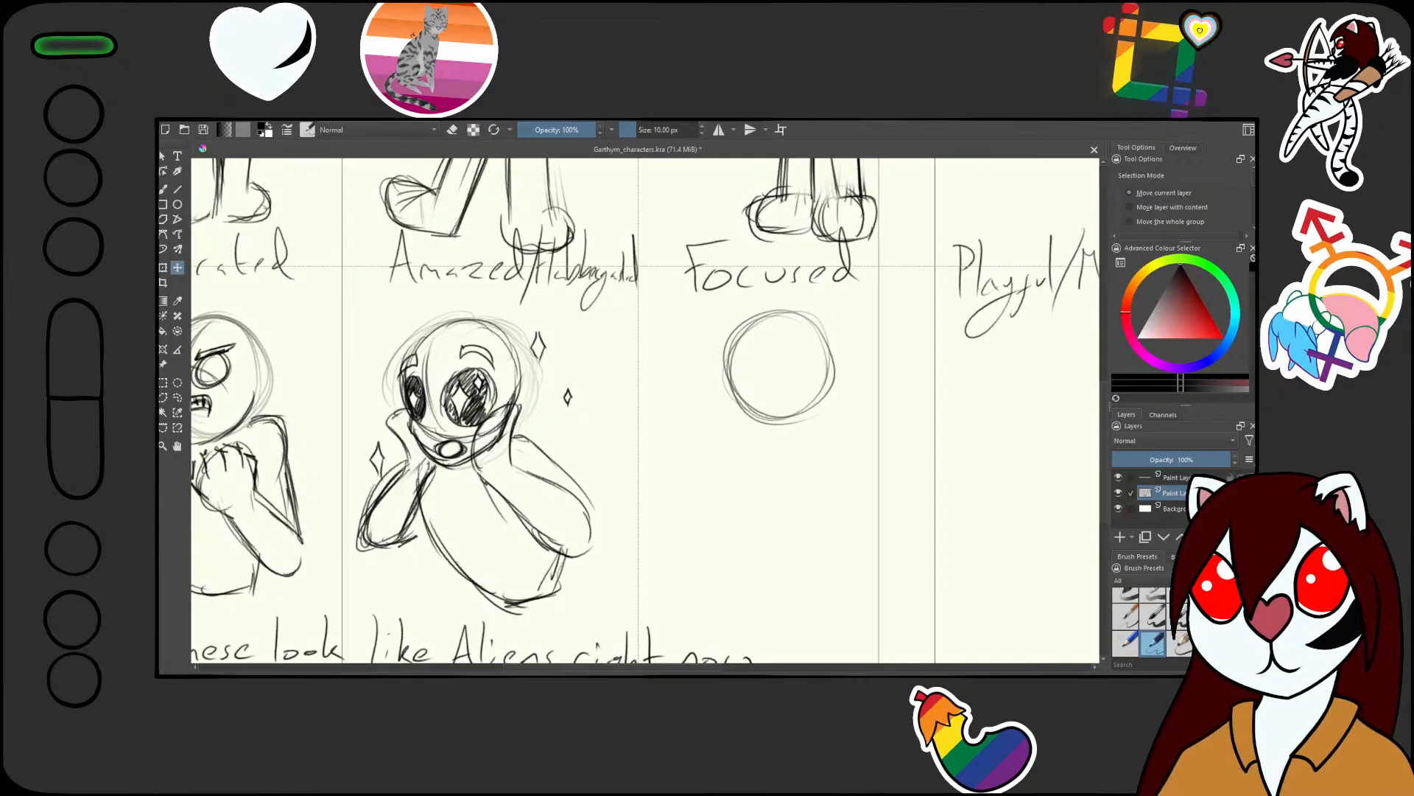
key(b)
mouse_move(795, 473)
mouse_down()
mouse_move(791, 453)
mouse_move(848, 440)
mouse_move(736, 472)
mouse_up()
key(l)
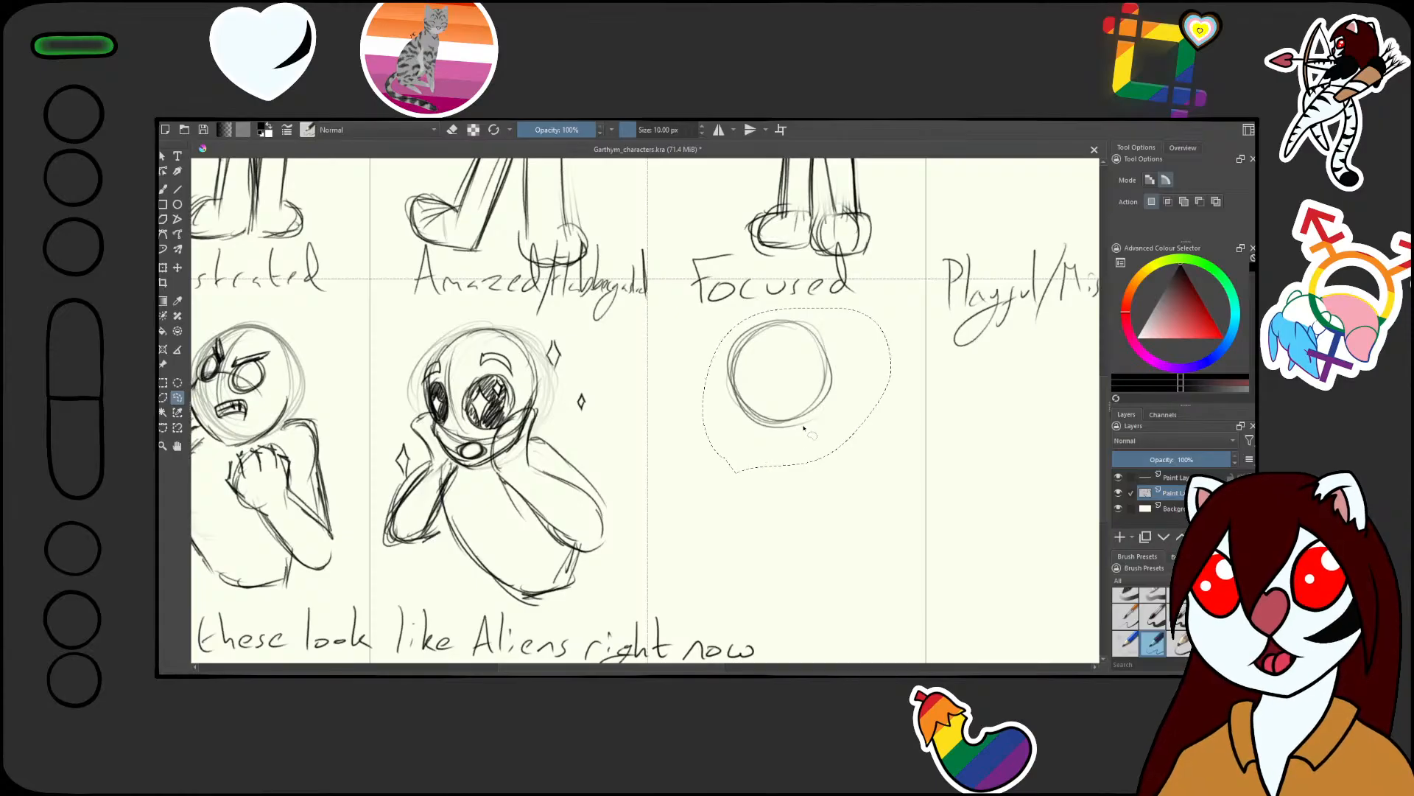
key(t)
drag(777, 417, 822, 413)
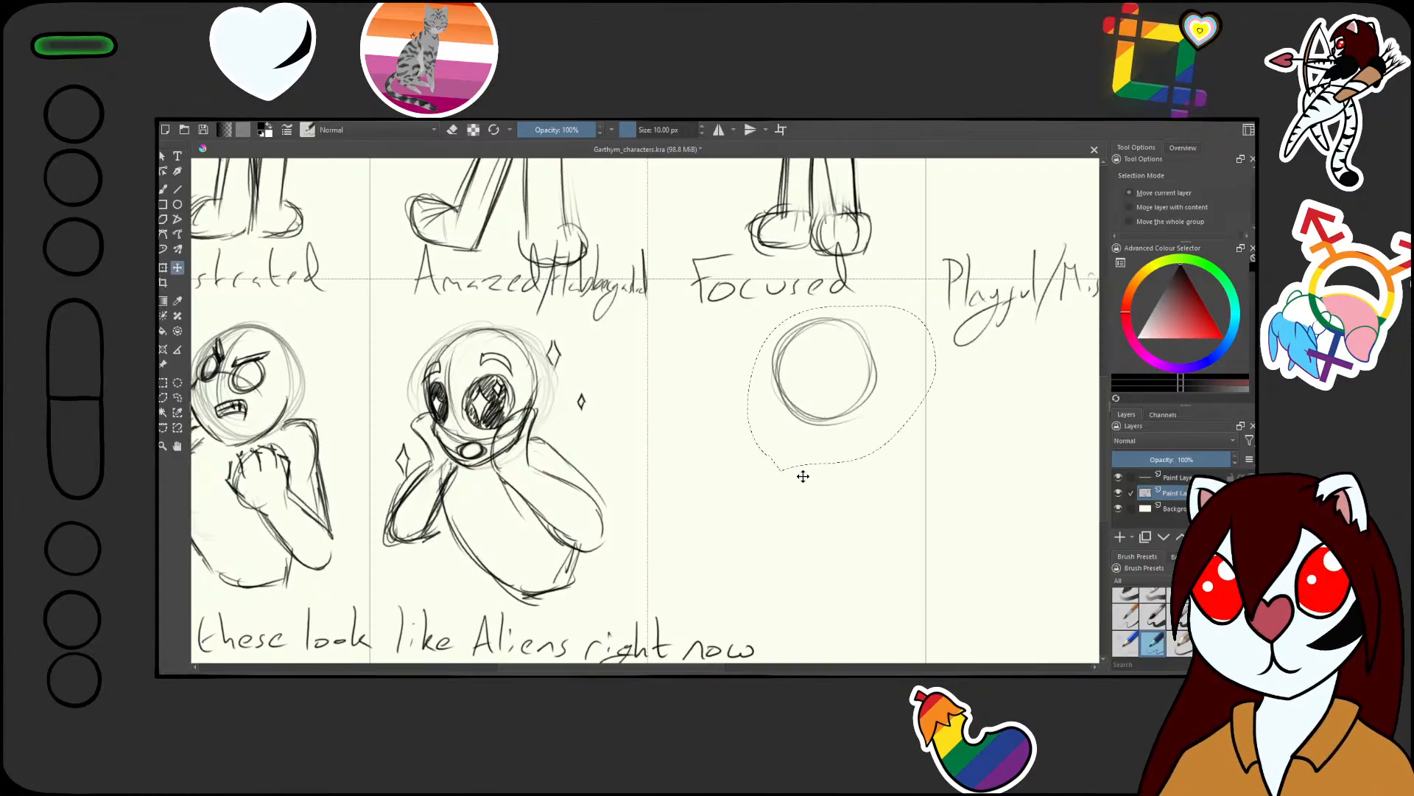
Clear the selection and sketch a jaw and chin outline along the lower edge of the head circle below "Focused"
key(b)
scroll(793, 475, up, 2)
key(ctrl+shift+a)
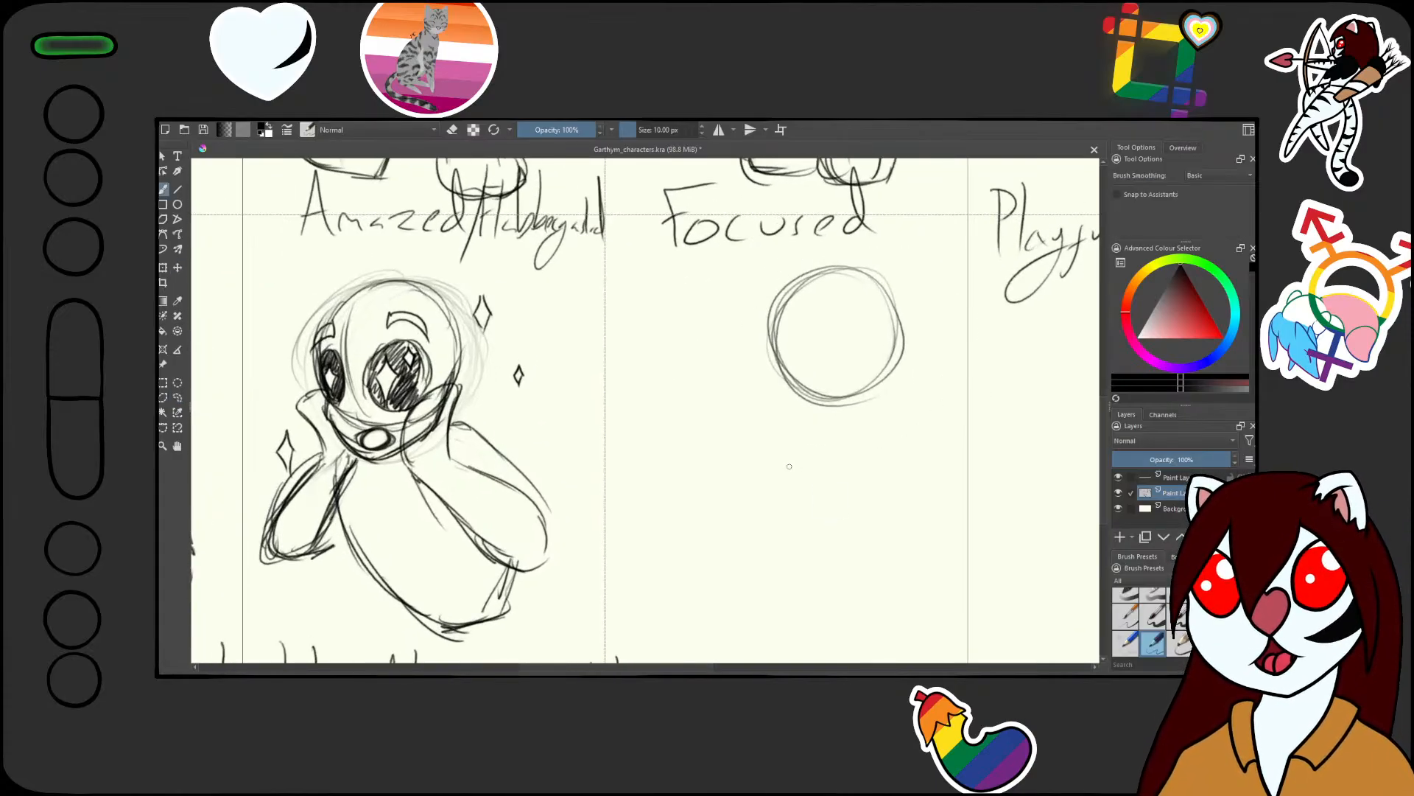
mouse_move(770, 331)
mouse_down()
mouse_move(773, 423)
mouse_move(775, 401)
mouse_up()
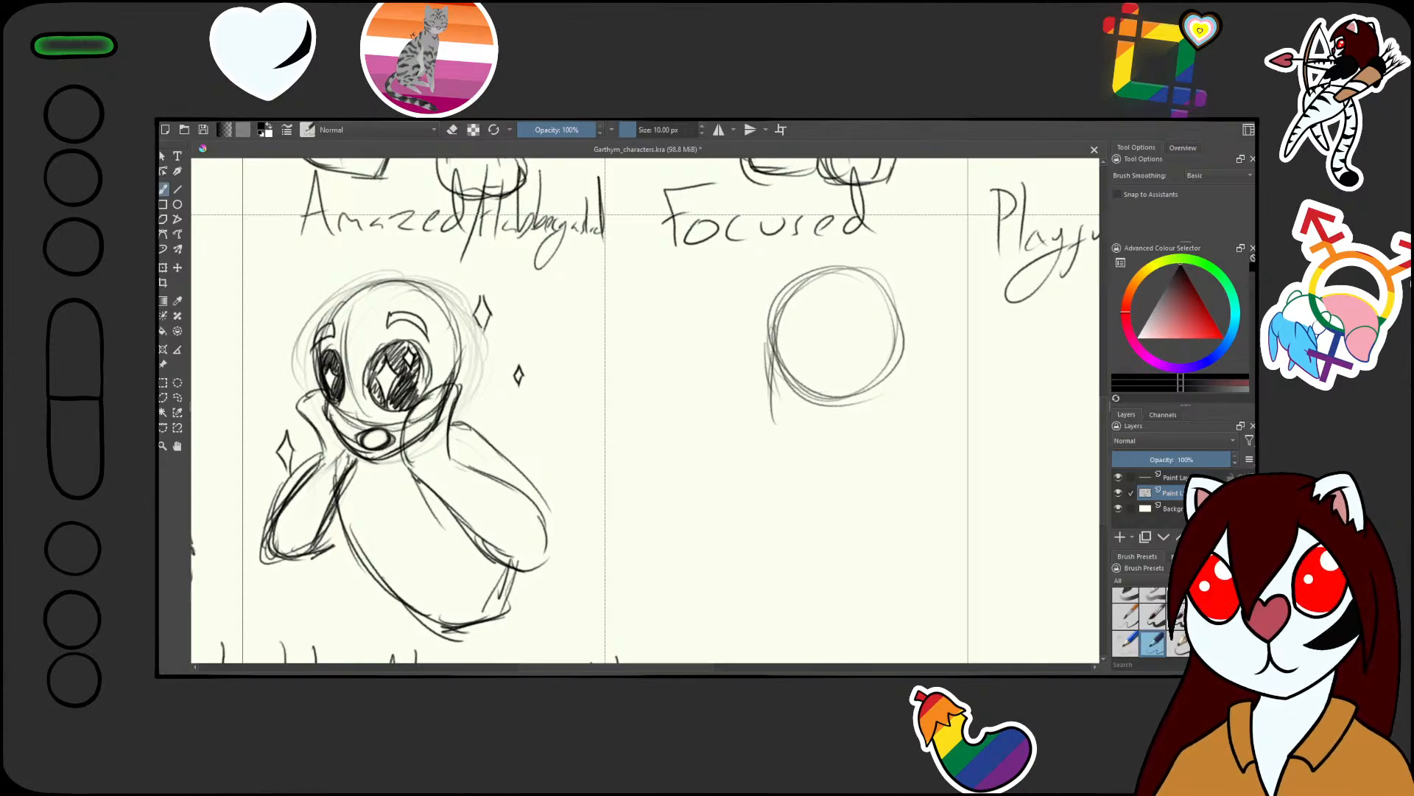
drag(770, 337, 772, 422)
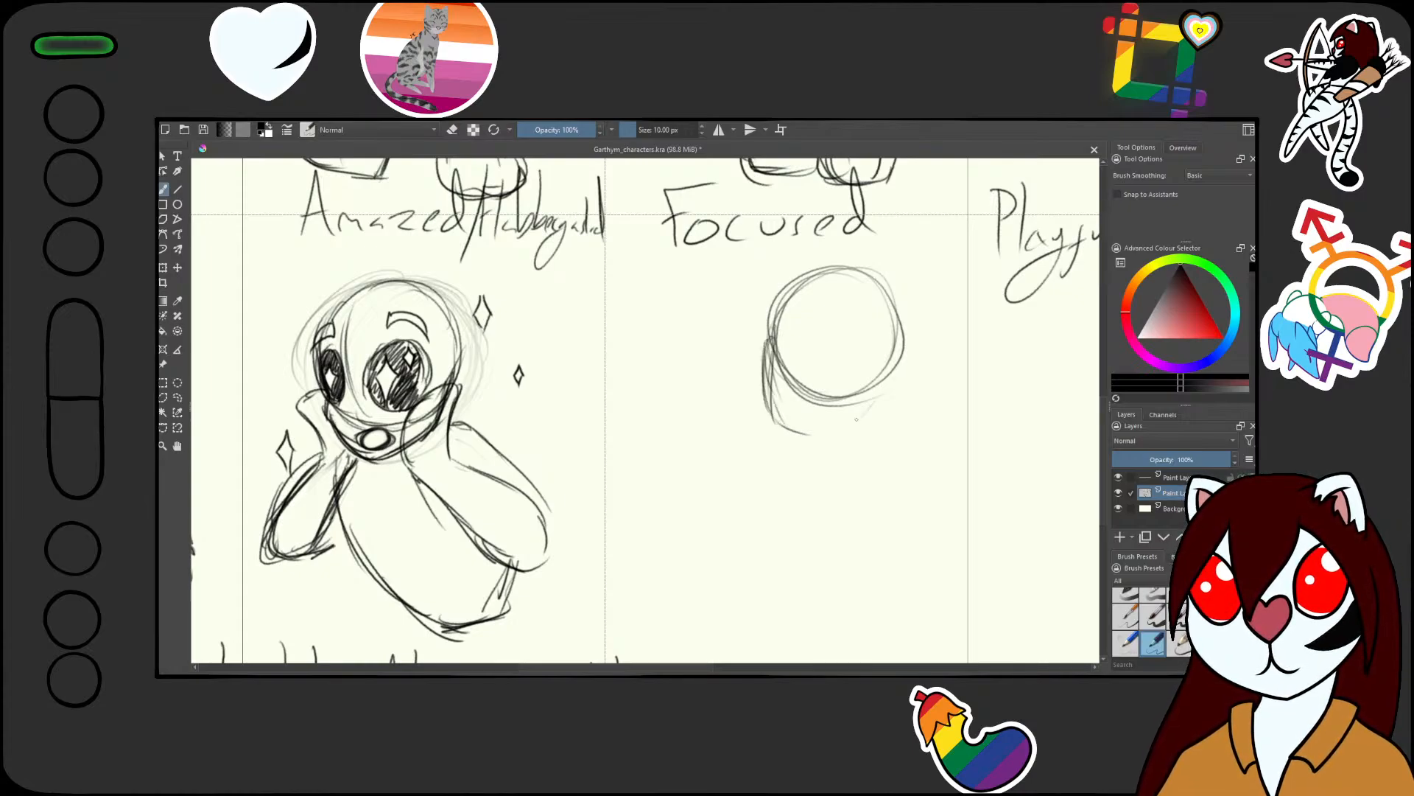
drag(889, 381, 841, 421)
drag(889, 389, 794, 431)
drag(872, 402, 844, 410)
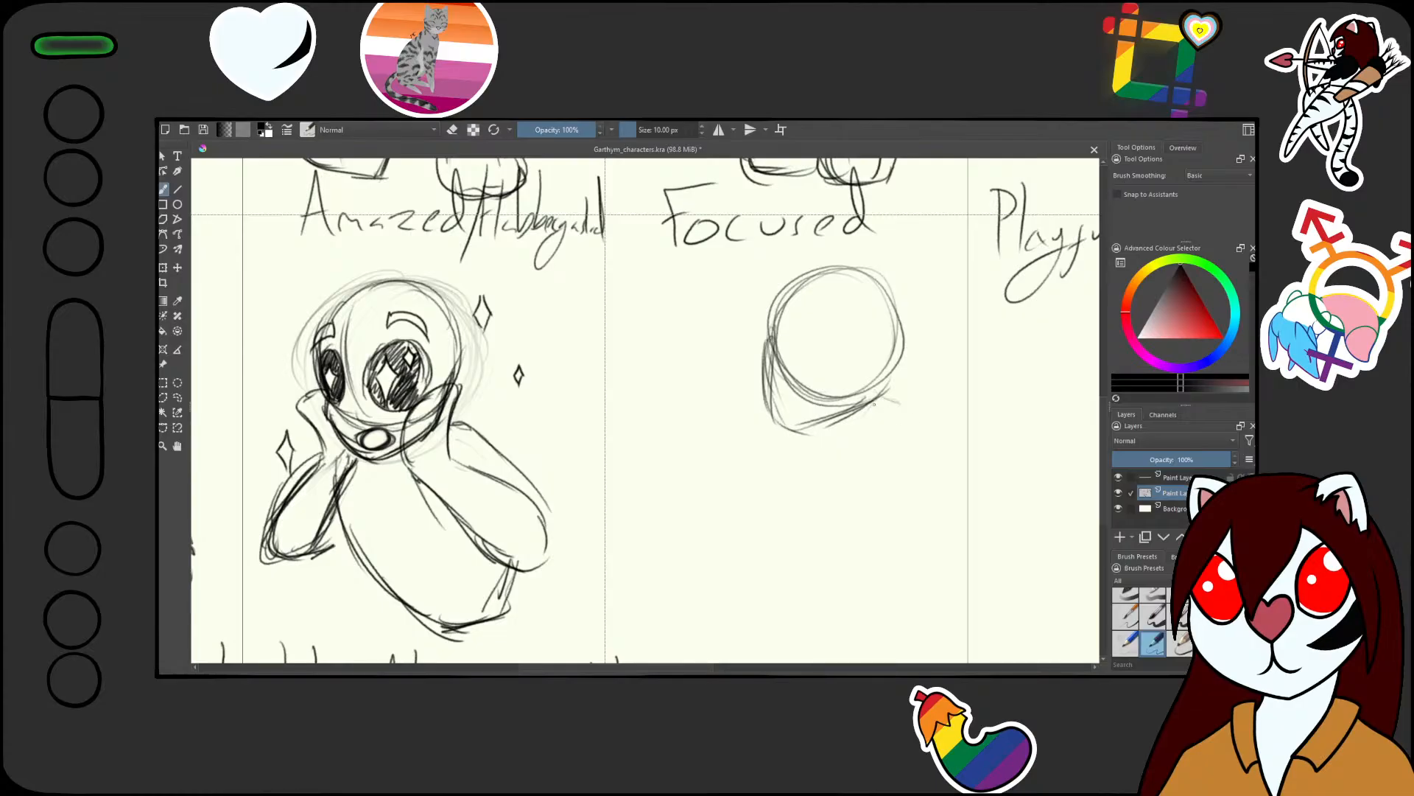
Sketch a long curved torso guideline running down from beneath the "Focused" bust's head
scroll(874, 404, down, 3)
scroll(849, 454, up, 2)
mouse_move(884, 373)
mouse_down()
mouse_move(810, 464)
mouse_move(802, 521)
mouse_up()
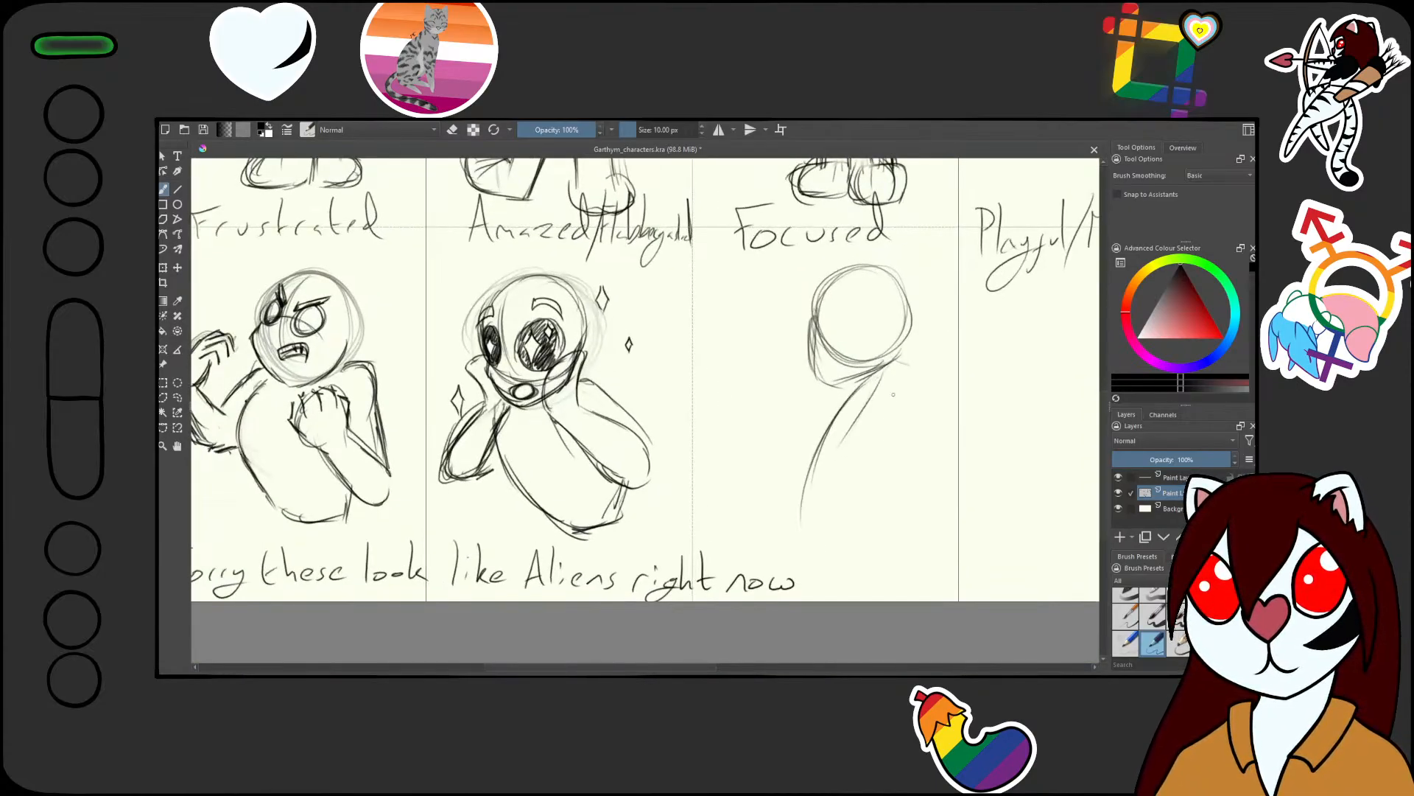
Erase the jaw and chin lines around the "Focused" head circle, leaving the plain circle as a guide
scroll(824, 409, down, 5)
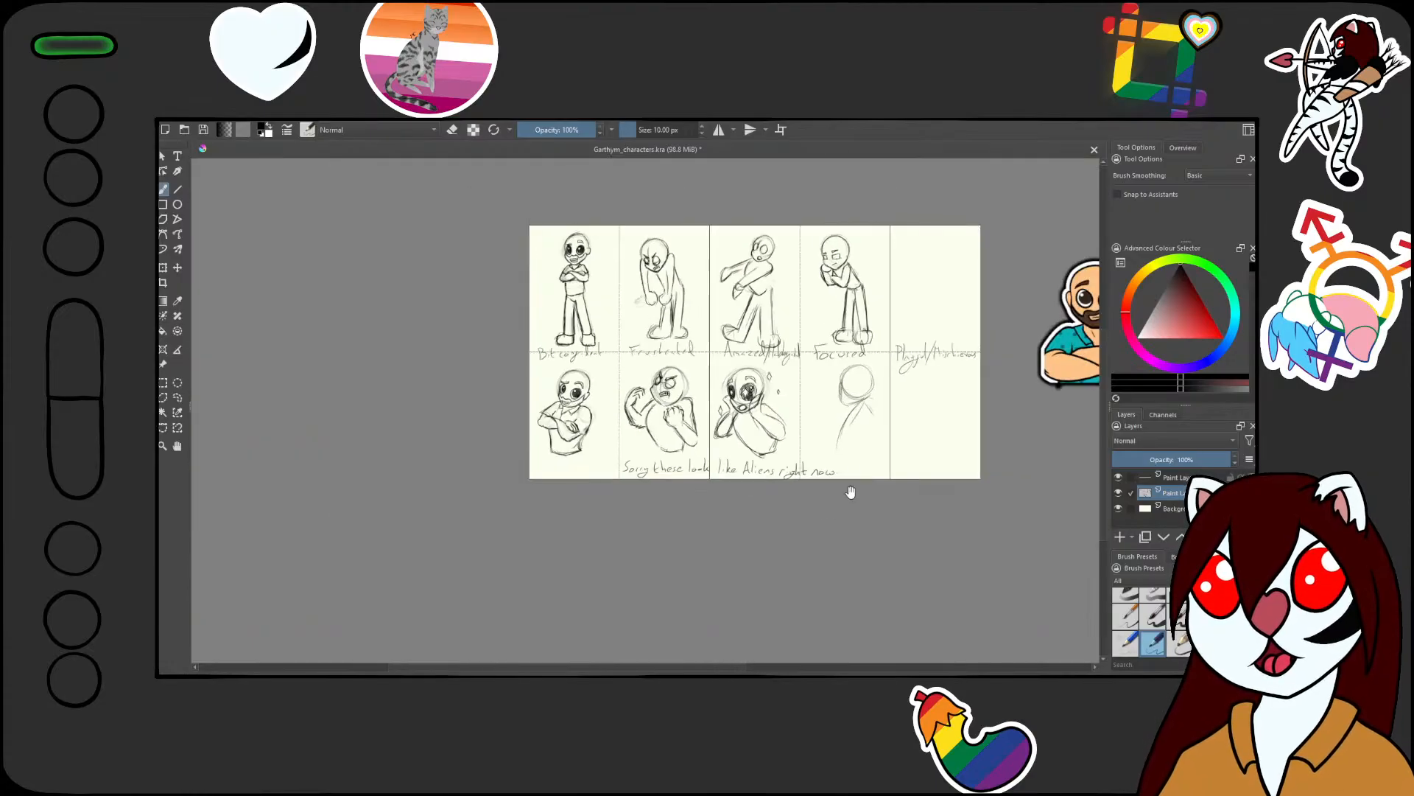
scroll(846, 489, up, 3)
key(e)
scroll(688, 416, up, 2)
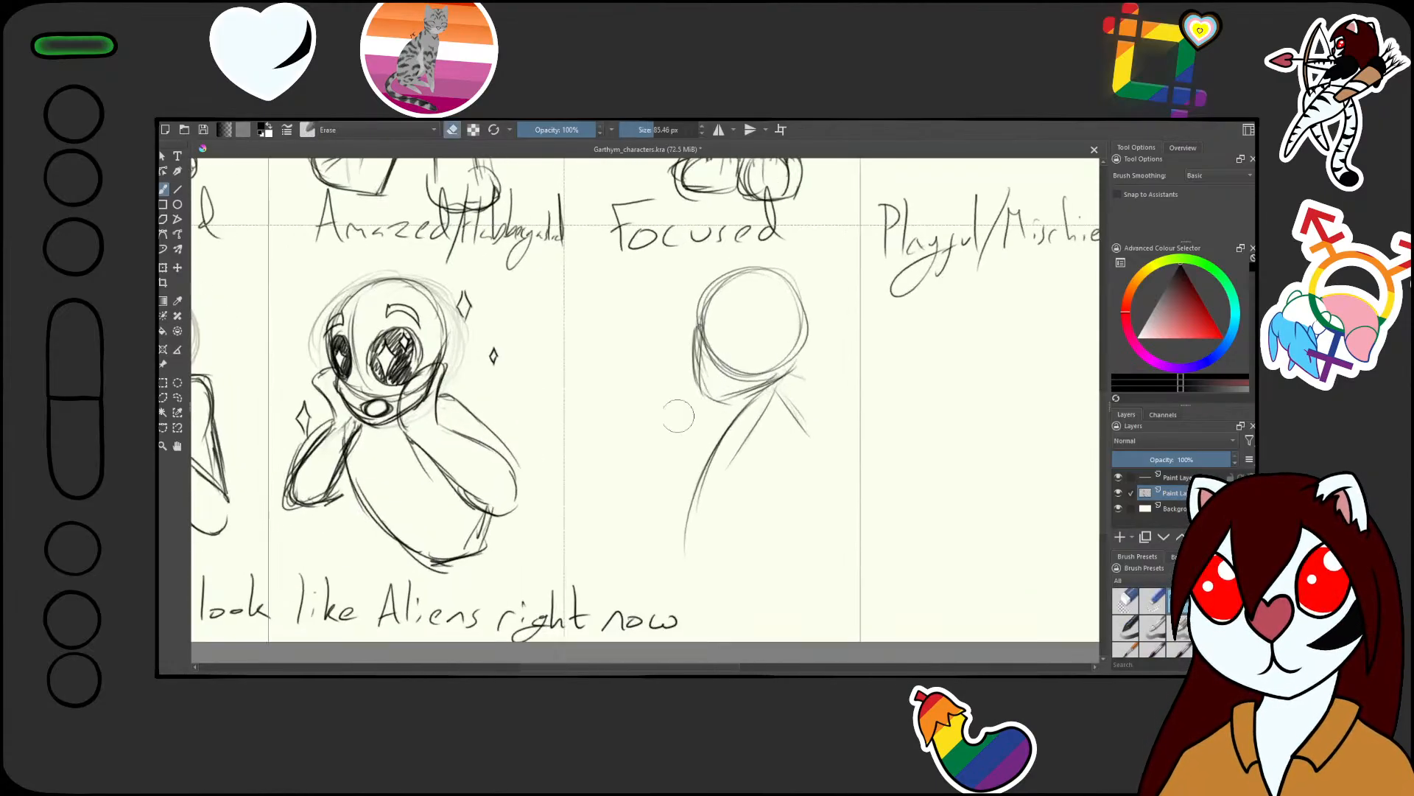
drag(650, 422, 809, 420)
mouse_move(722, 308)
mouse_down()
mouse_move(788, 317)
mouse_move(793, 339)
mouse_move(716, 425)
mouse_up()
Redraw the torso curve from the neck and lighten the loose construction lines beside it with the eraser
key(e)
drag(767, 366, 697, 482)
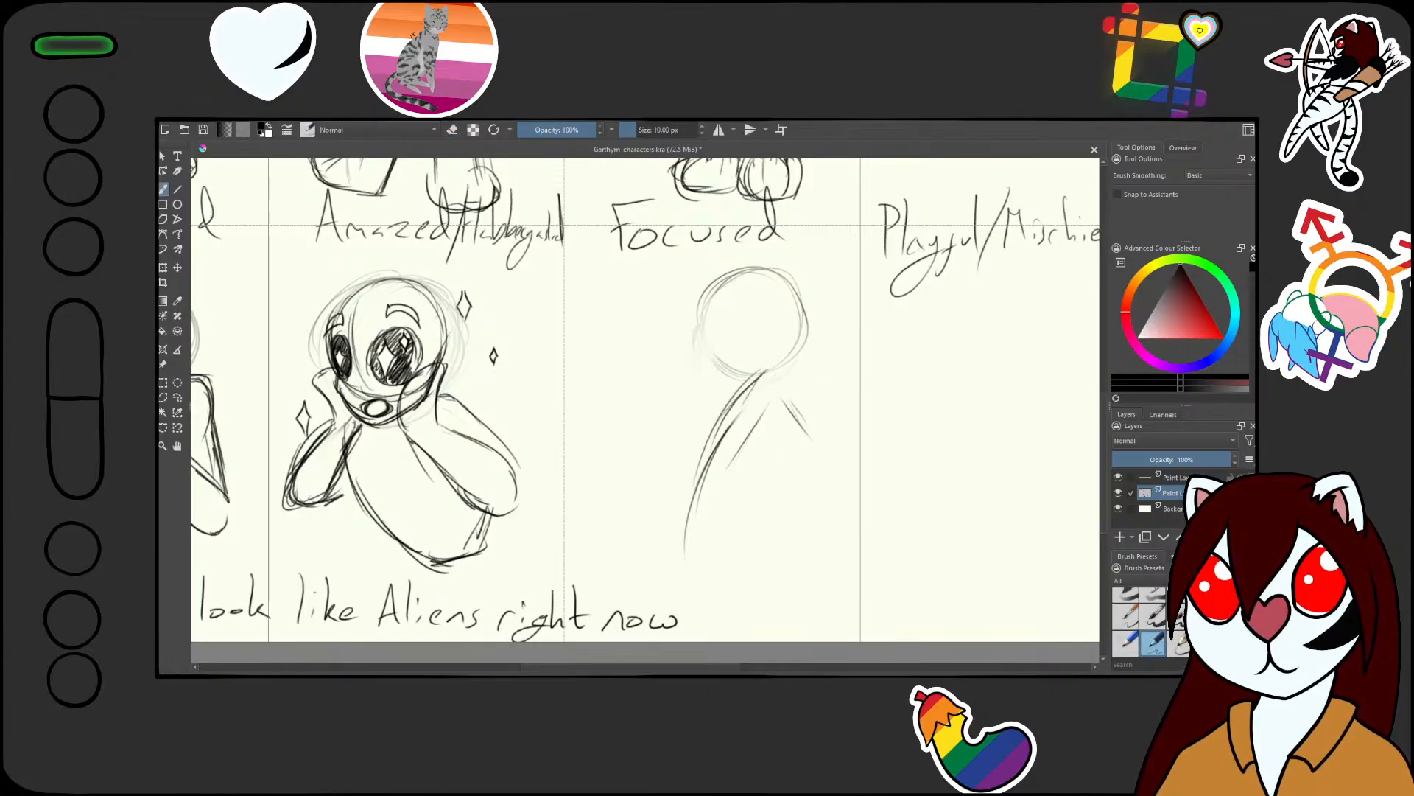
drag(729, 404, 685, 495)
key(e)
drag(762, 436, 781, 457)
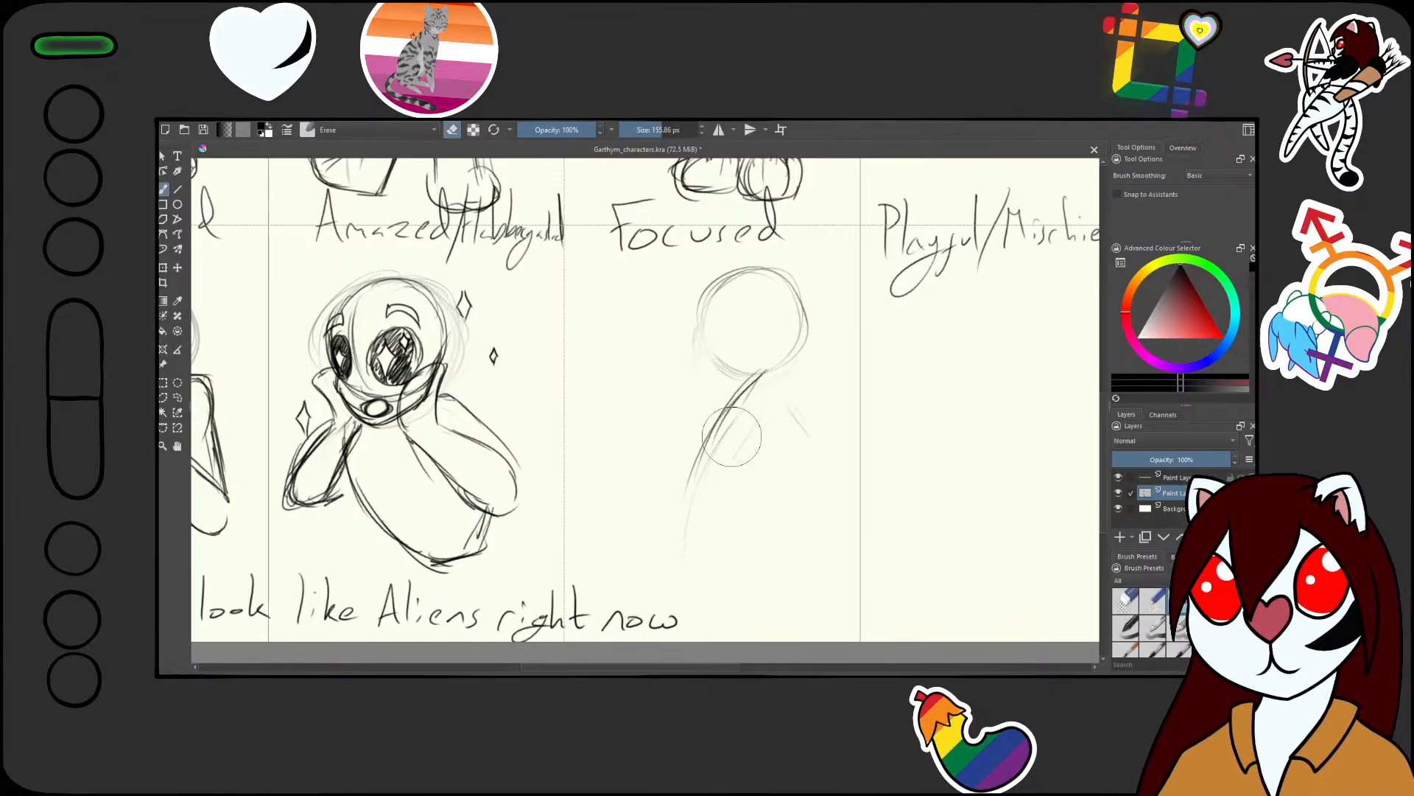
Sketch the rounded torso outline of the "Focused" bust with a shoulder circle on its right side
key(e)
mouse_move(762, 376)
mouse_down()
mouse_move(808, 439)
mouse_move(788, 460)
mouse_move(657, 520)
mouse_move(681, 444)
mouse_up()
mouse_move(712, 368)
mouse_down()
mouse_move(672, 457)
mouse_move(676, 486)
mouse_up()
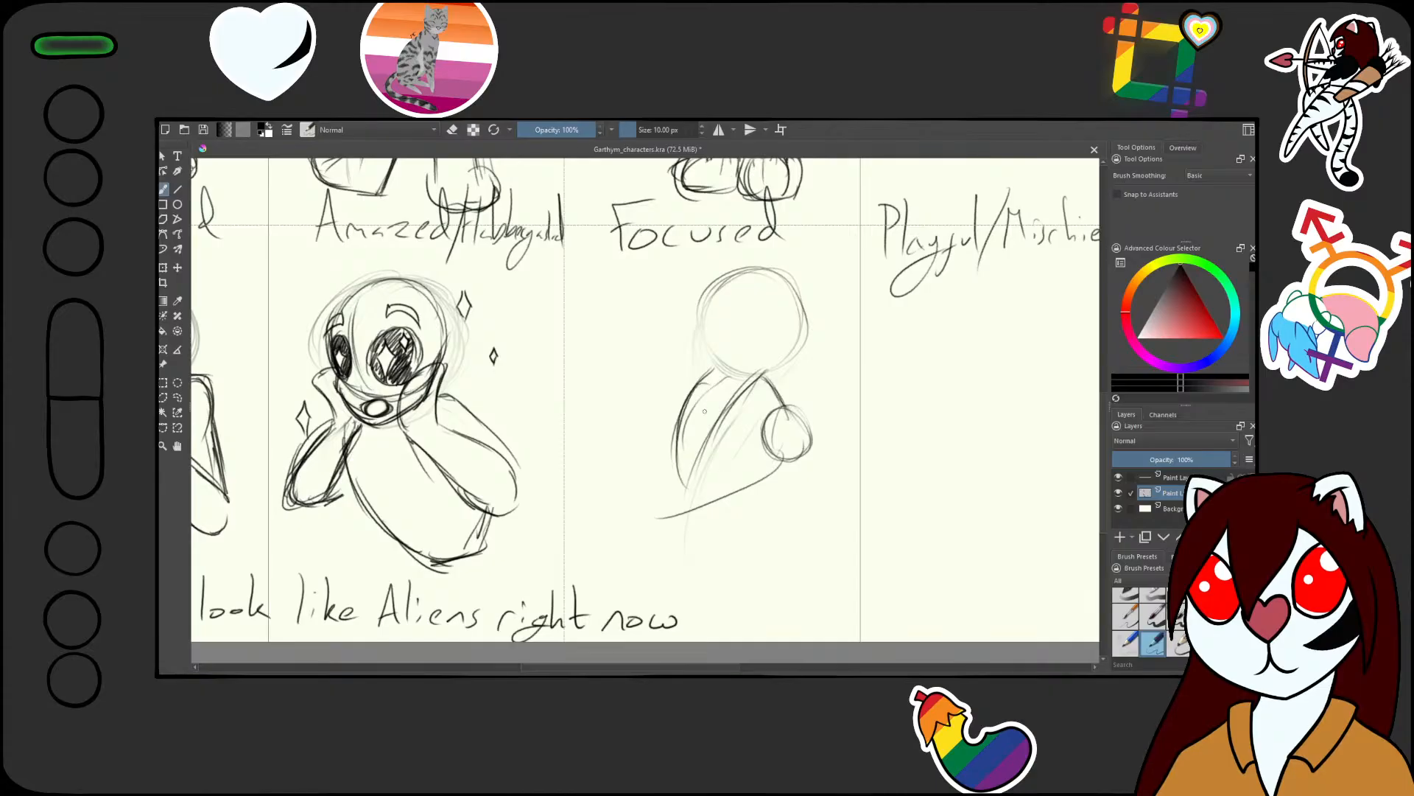
mouse_move(688, 406)
mouse_down()
mouse_move(694, 491)
mouse_move(666, 505)
mouse_up()
drag(682, 441, 662, 503)
mouse_move(700, 361)
mouse_down()
mouse_move(693, 489)
mouse_move(709, 498)
mouse_move(774, 469)
mouse_up()
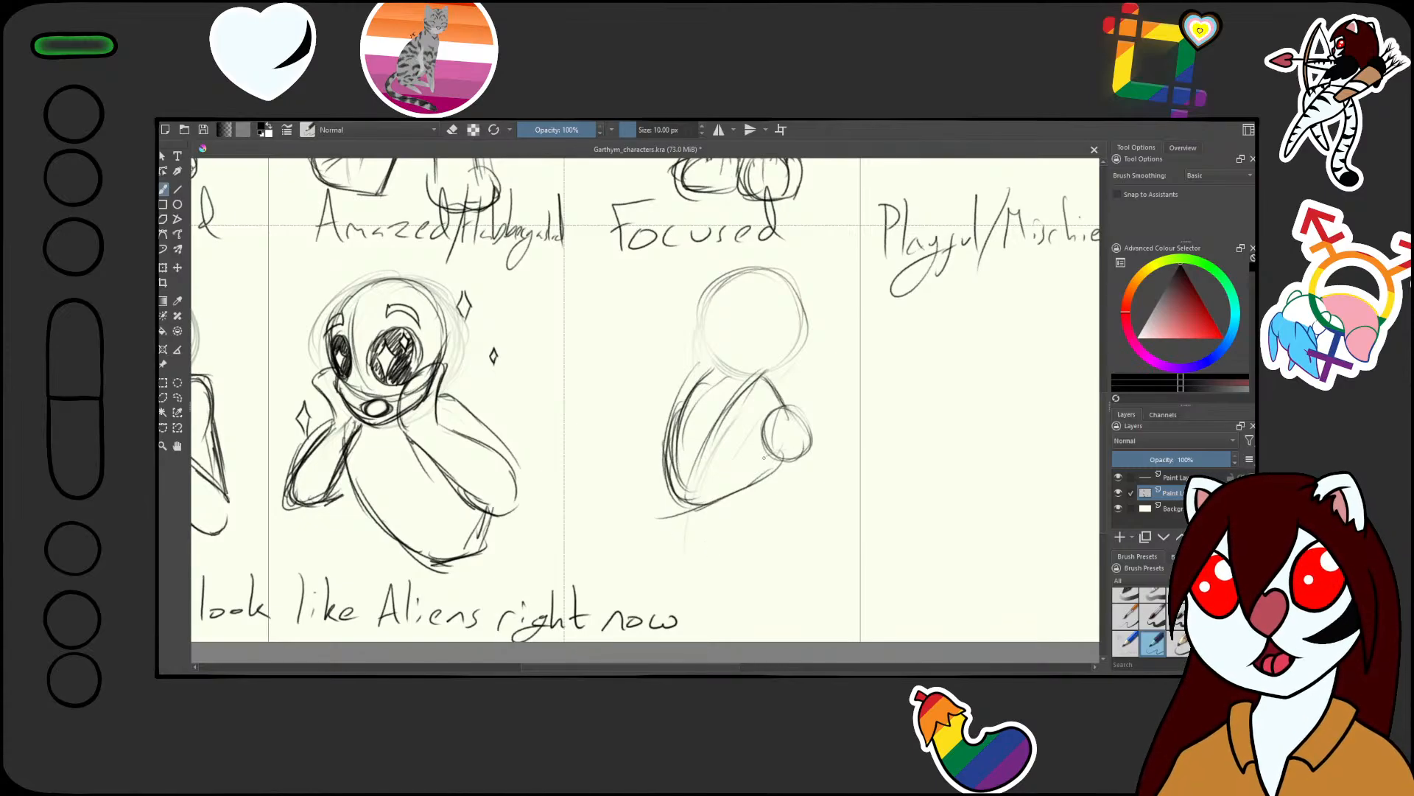
Sketch the near arm crossing the torso, plus the bent far arm and the shoulder line under the head
drag(775, 446, 694, 473)
drag(645, 424, 708, 475)
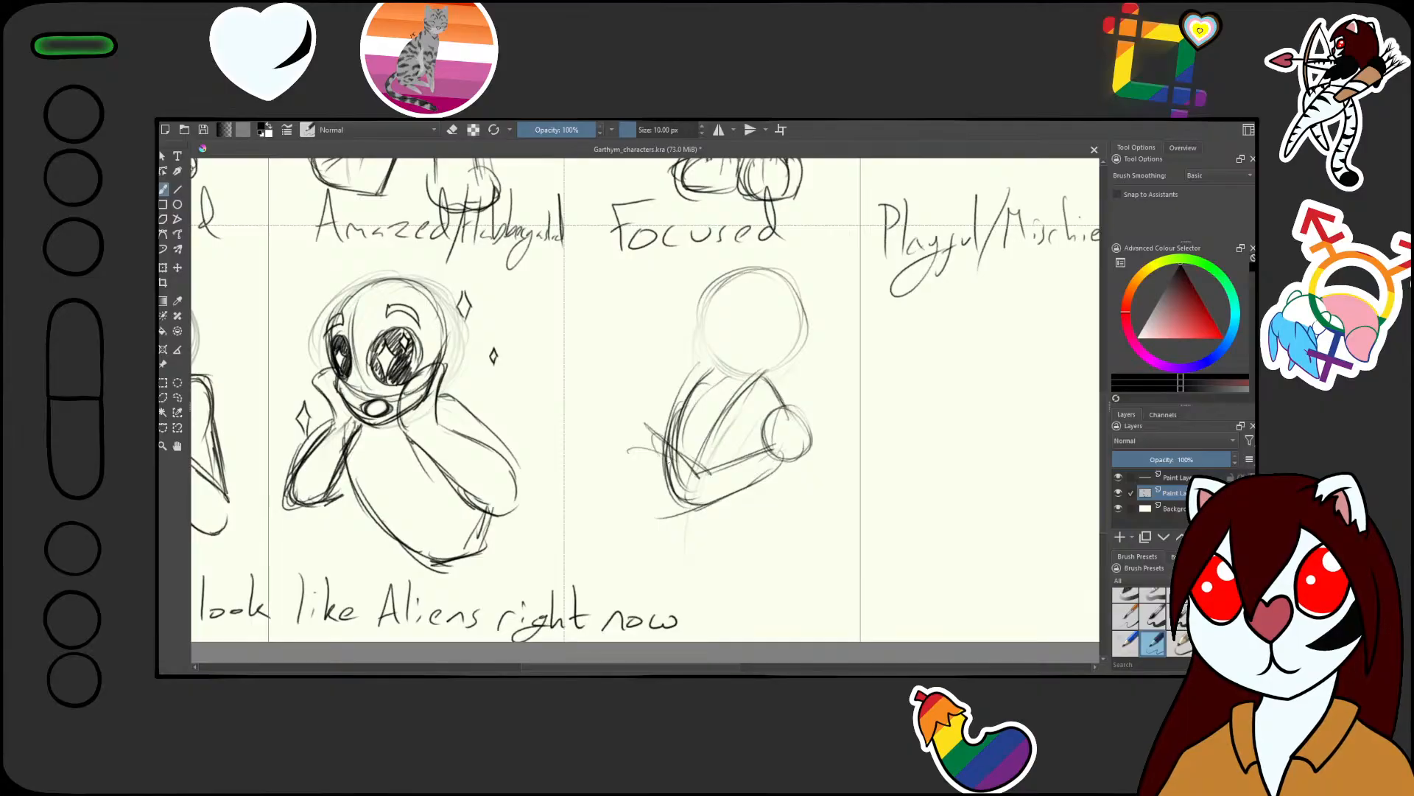
drag(673, 379, 644, 444)
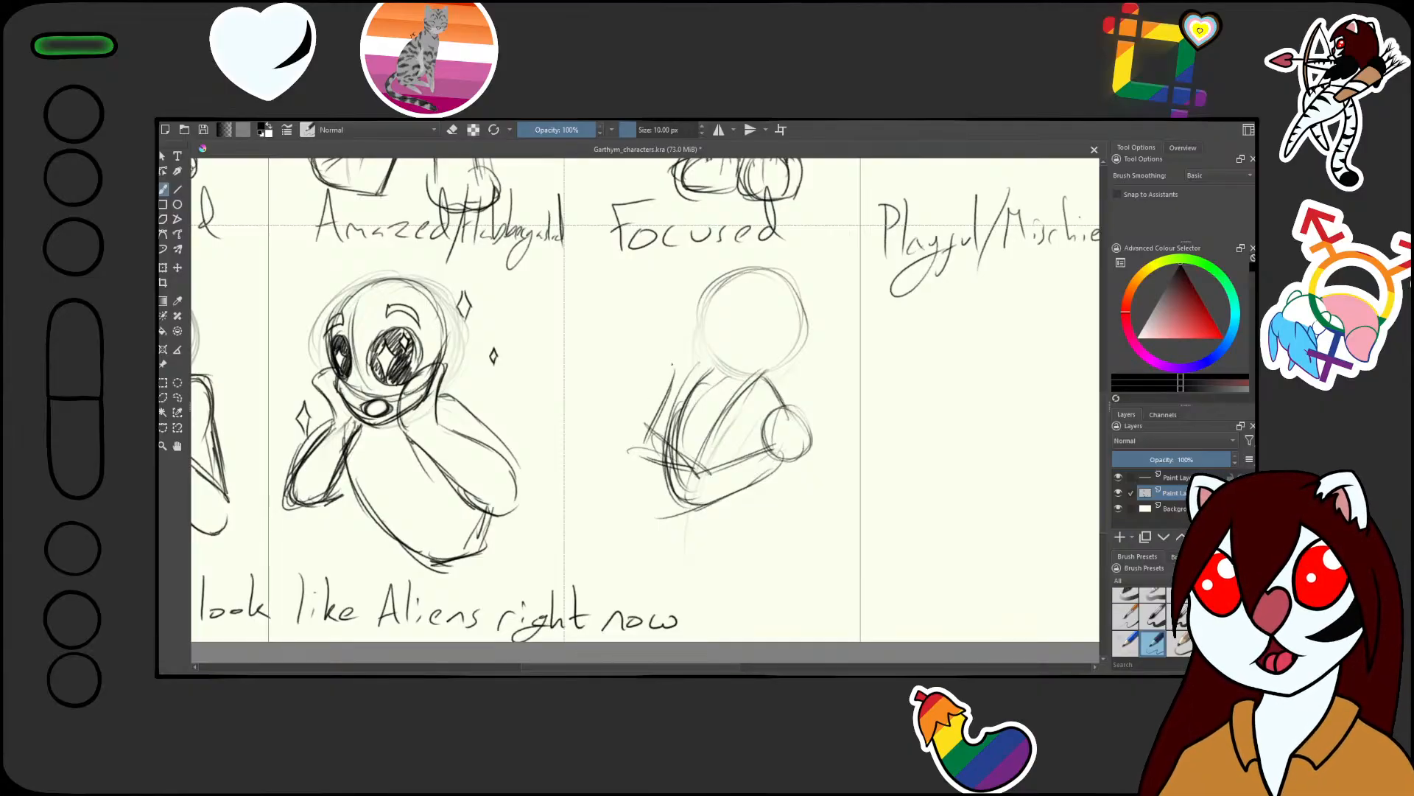
mouse_move(693, 375)
mouse_down()
mouse_move(638, 439)
mouse_move(748, 375)
mouse_up()
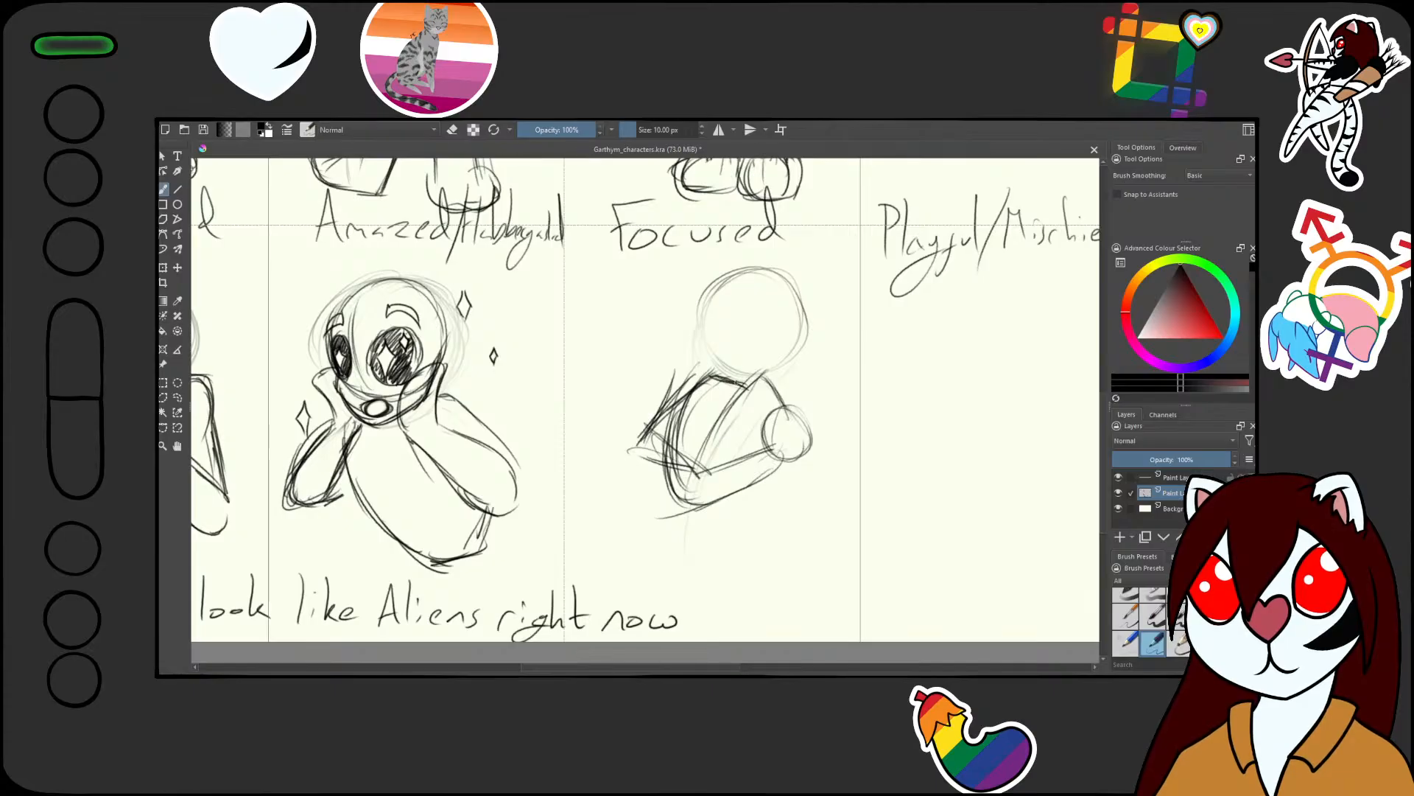
Select the "Focused" body with a freehand selection, then rotate it slightly clockwise and shift it a little left under the head
drag(698, 413, 698, 512)
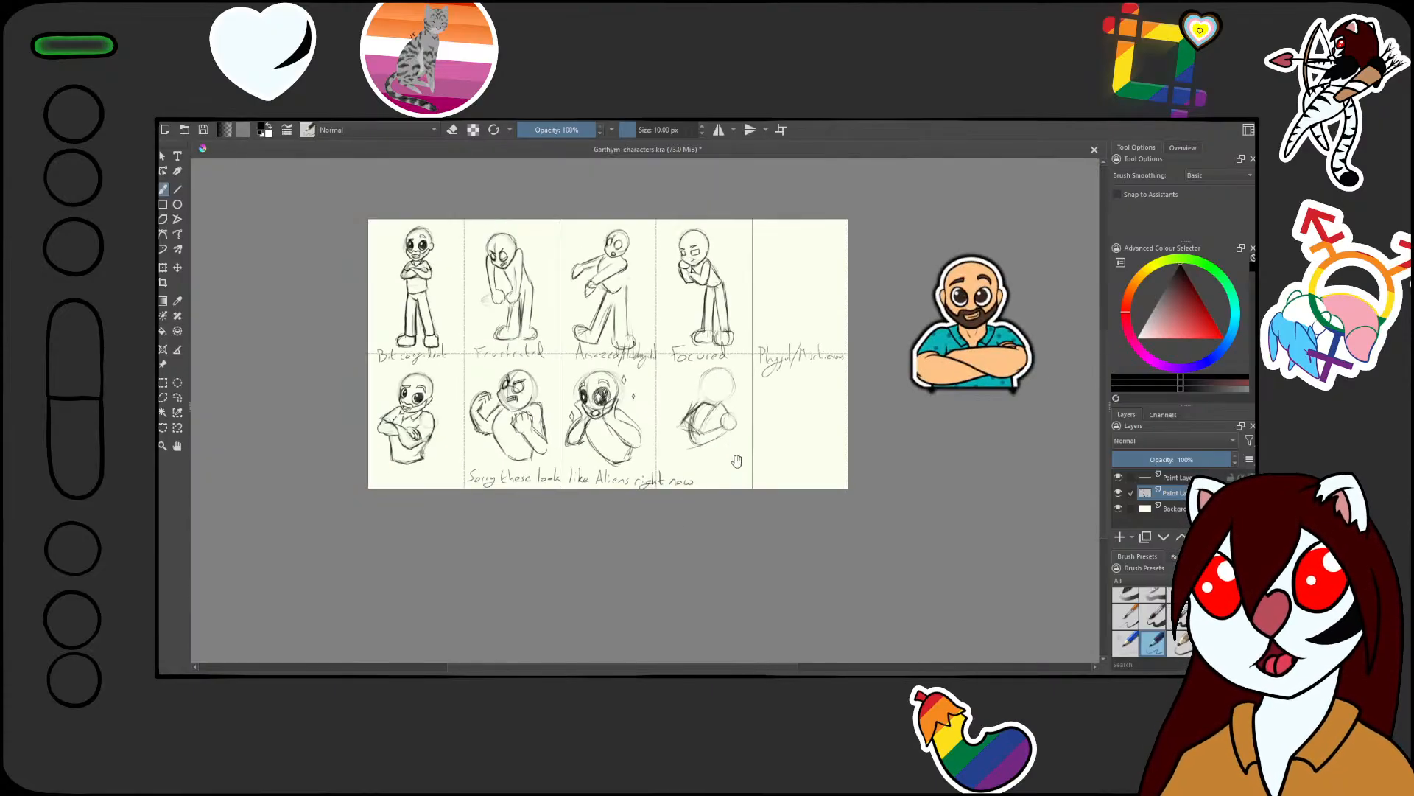
mouse_move(699, 445)
mouse_down()
mouse_move(741, 372)
mouse_move(701, 451)
mouse_up()
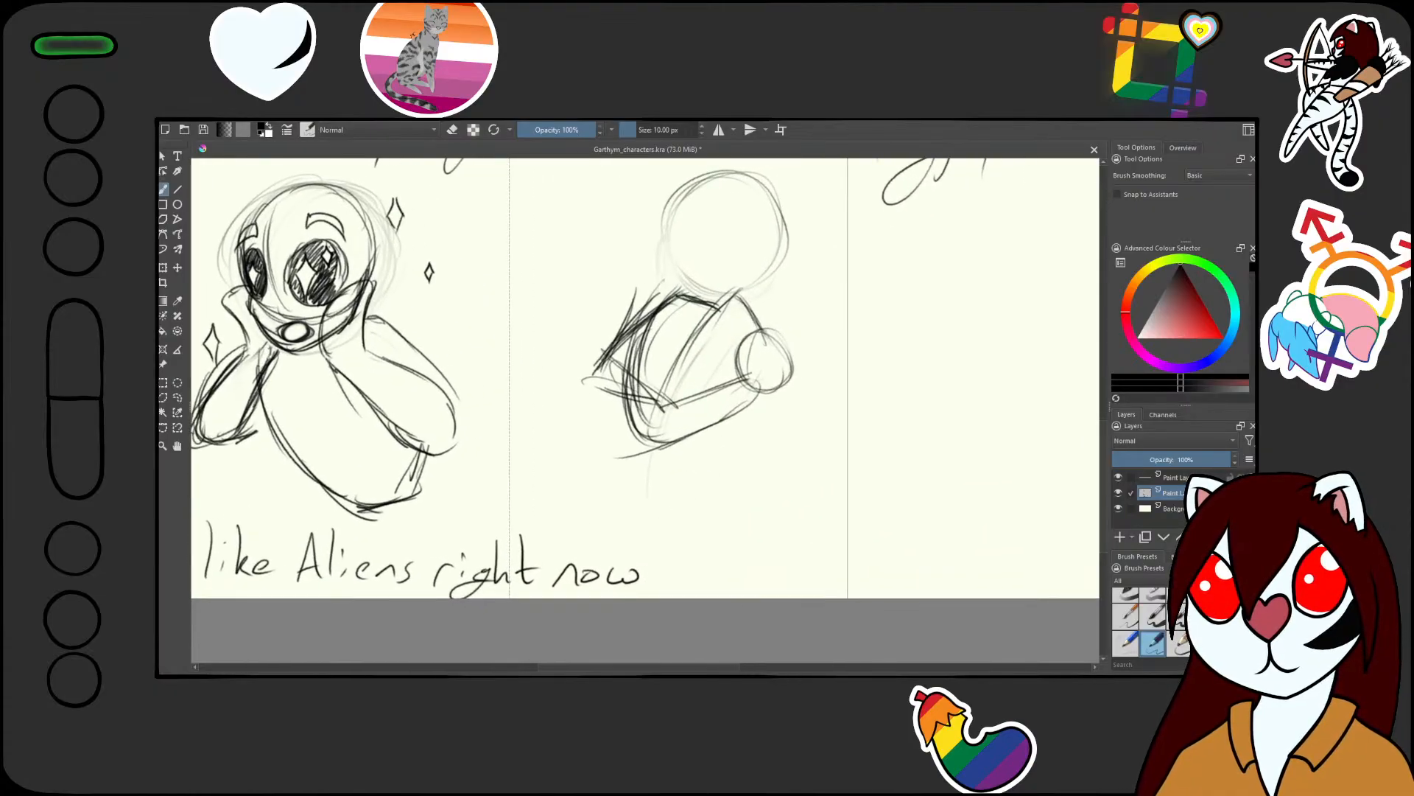
key(l)
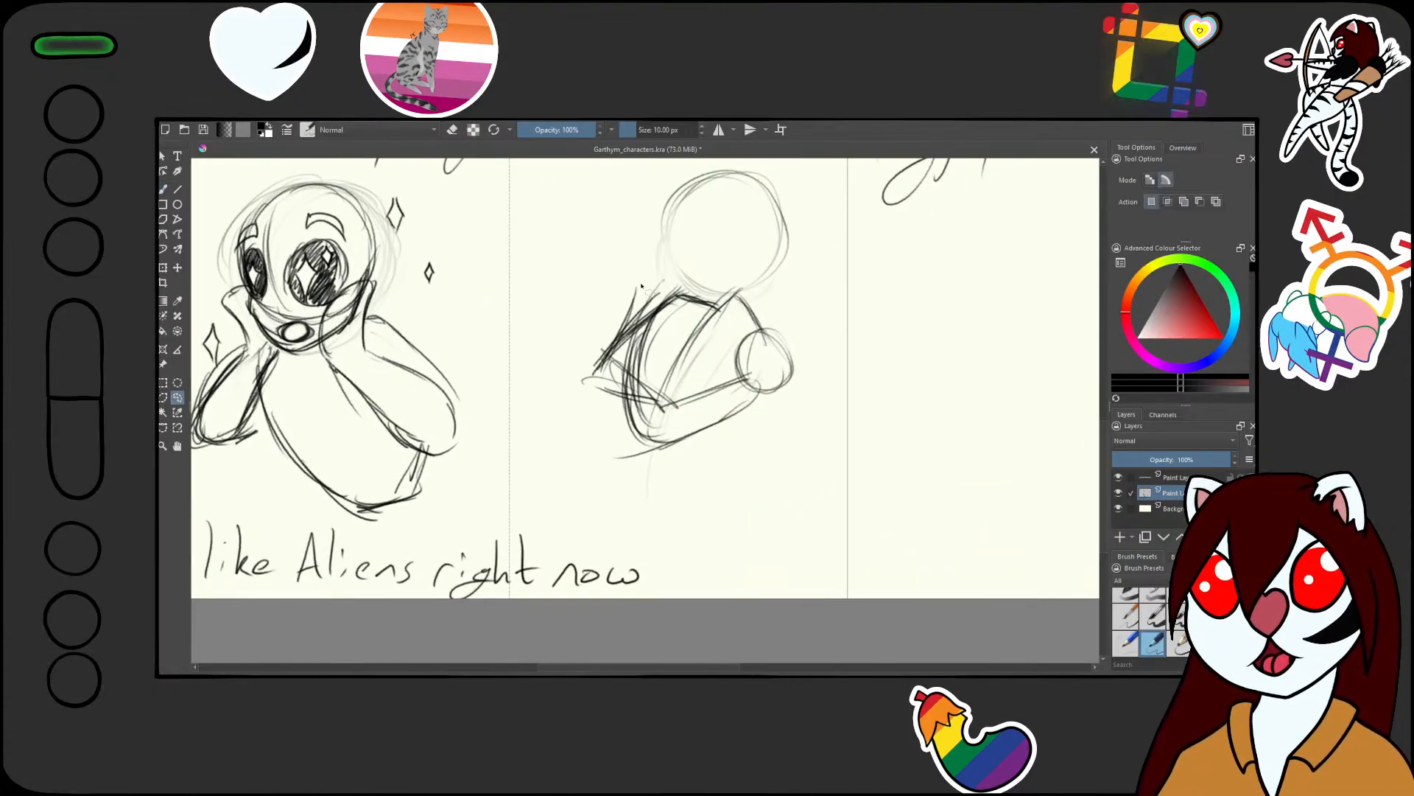
mouse_move(702, 298)
mouse_down()
mouse_move(816, 385)
mouse_move(629, 510)
mouse_move(568, 325)
mouse_up()
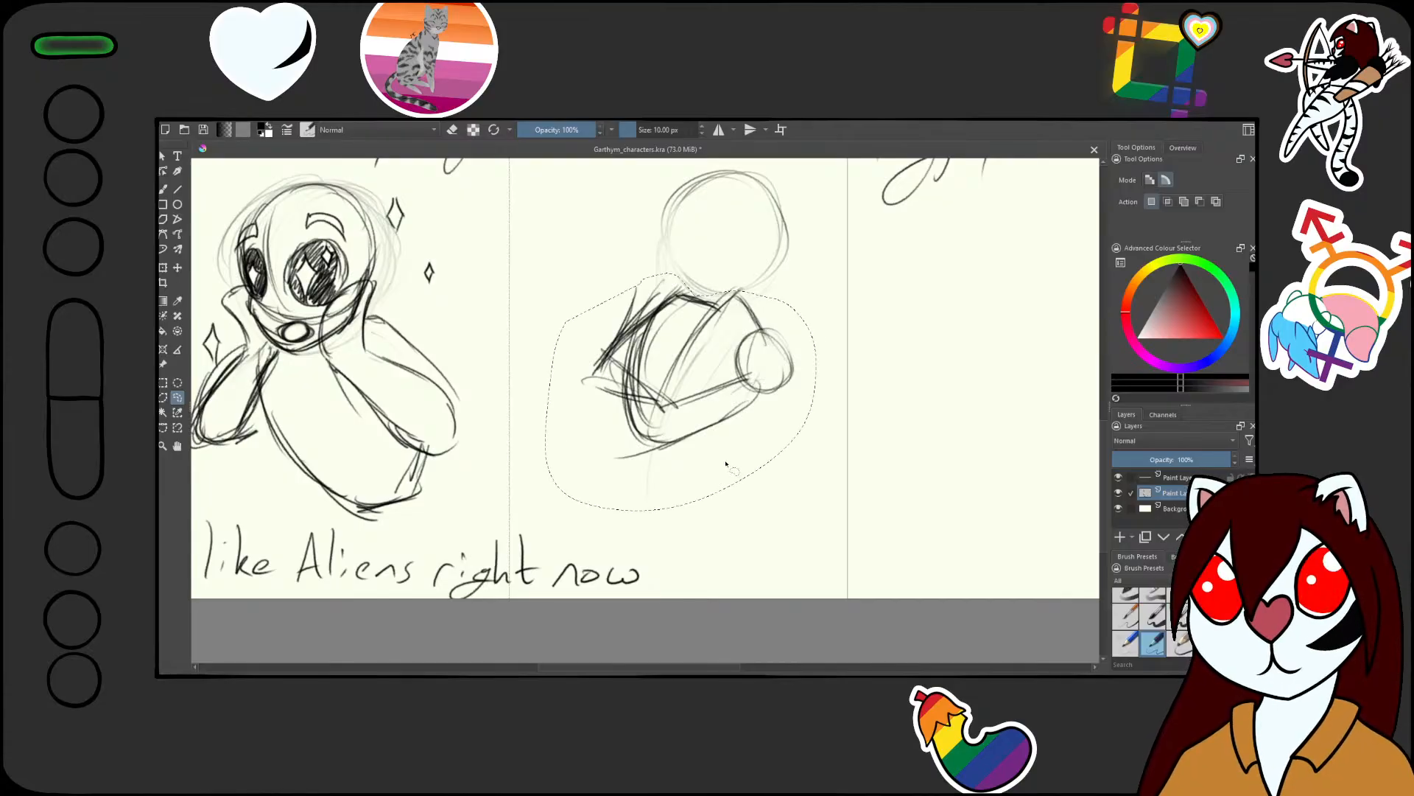
key(ctrl+t)
drag(861, 396, 847, 442)
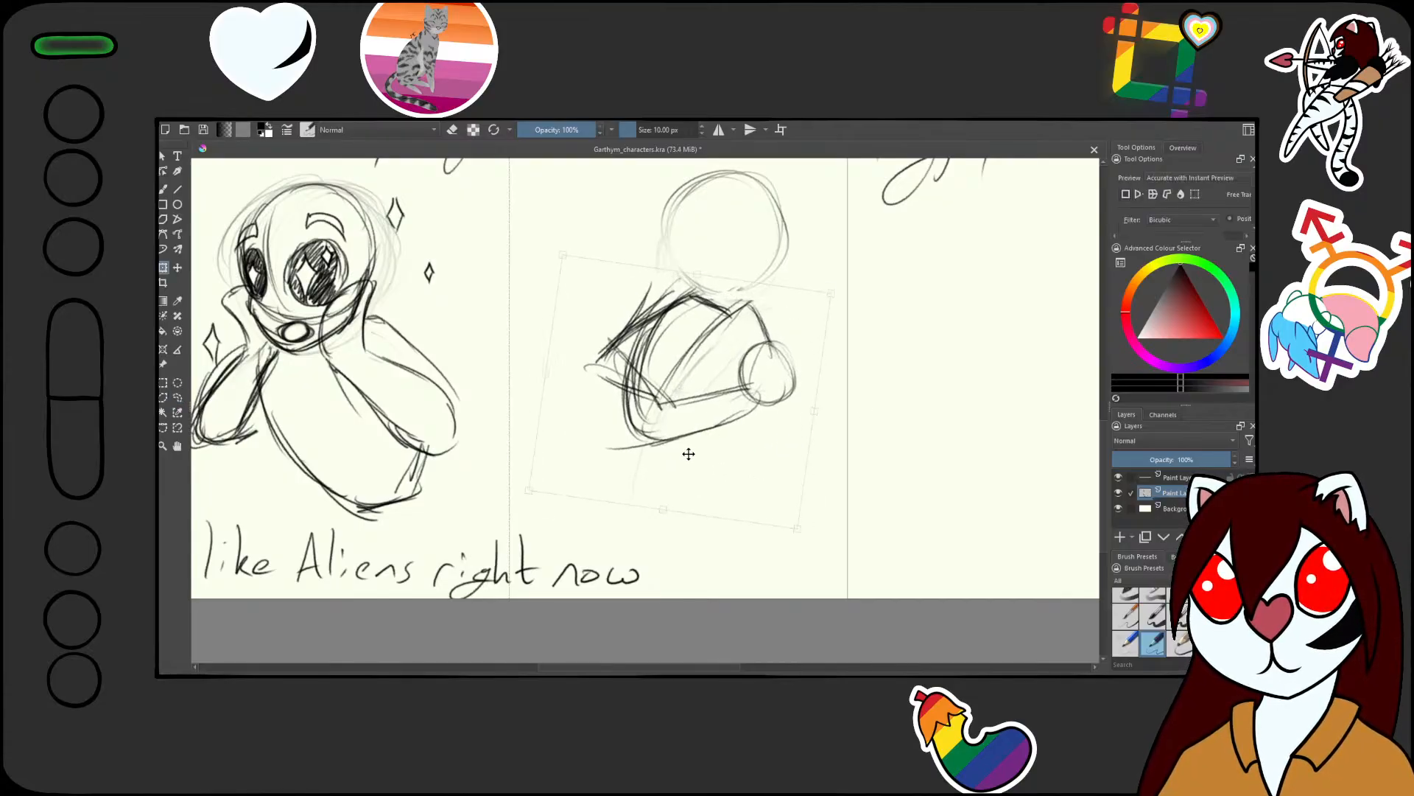
drag(689, 454, 675, 453)
drag(847, 416, 846, 398)
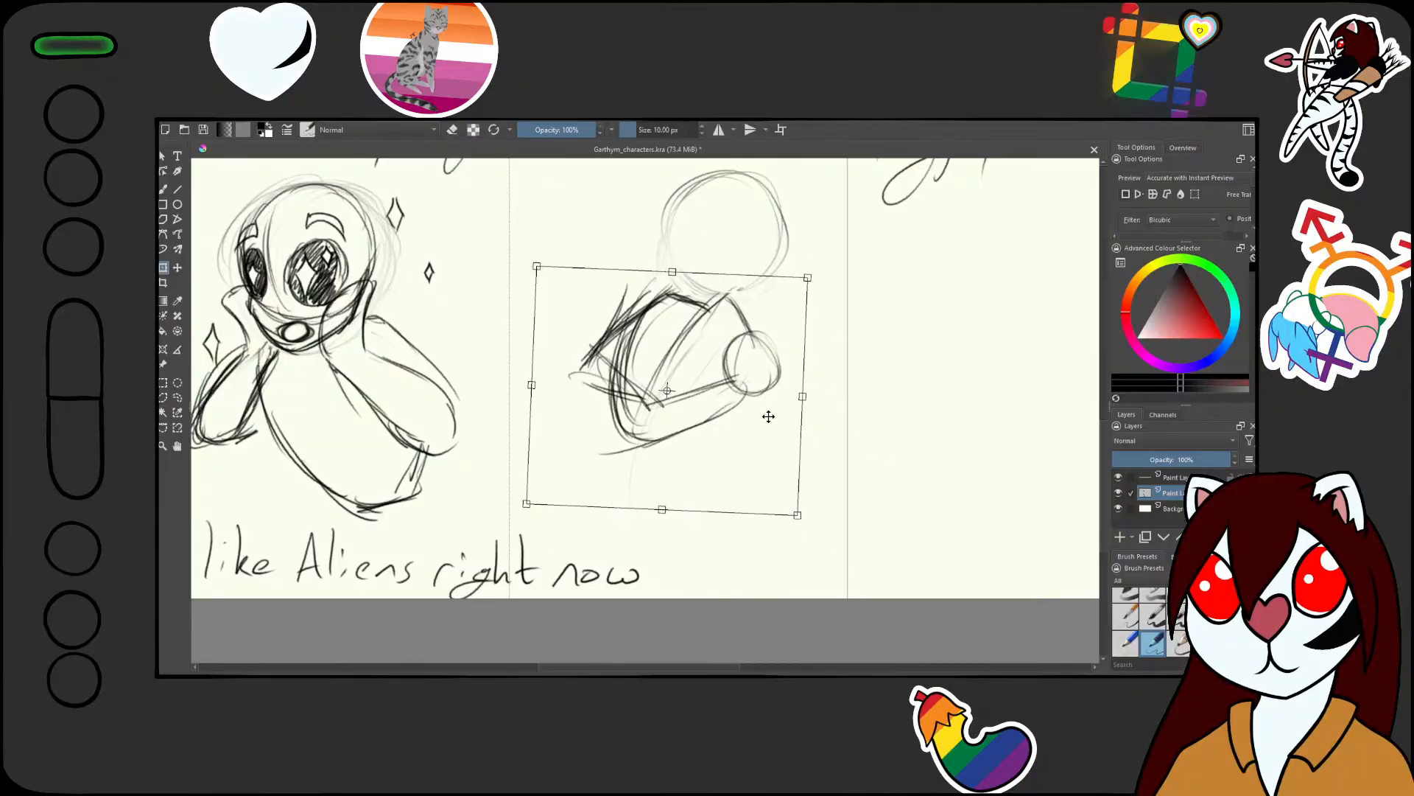
key(Return)
Reinforce the underside of the near arm and sketch short torso edges below it and on the left side
key(b)
scroll(672, 463, up, 3)
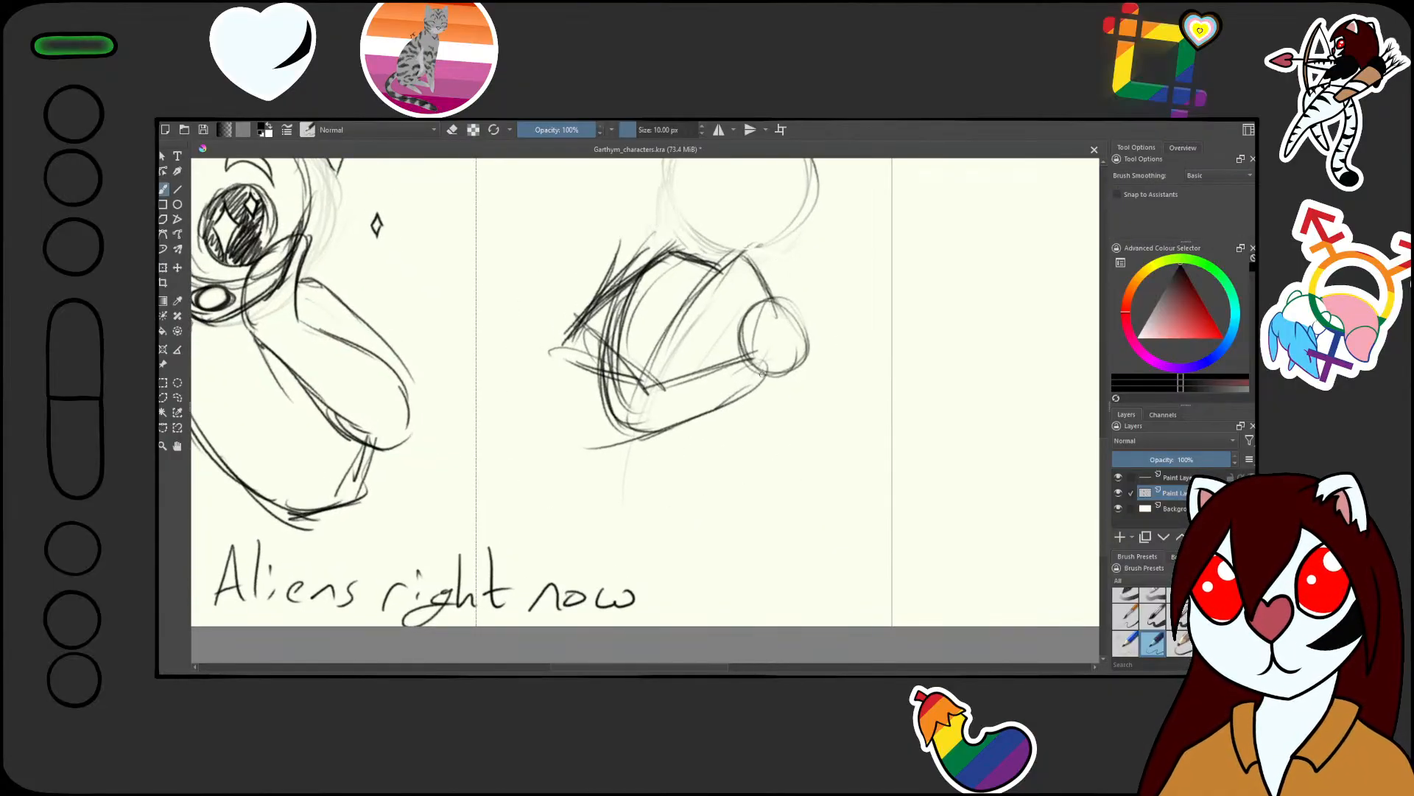
mouse_move(763, 374)
mouse_down()
mouse_move(640, 433)
mouse_move(613, 486)
mouse_up()
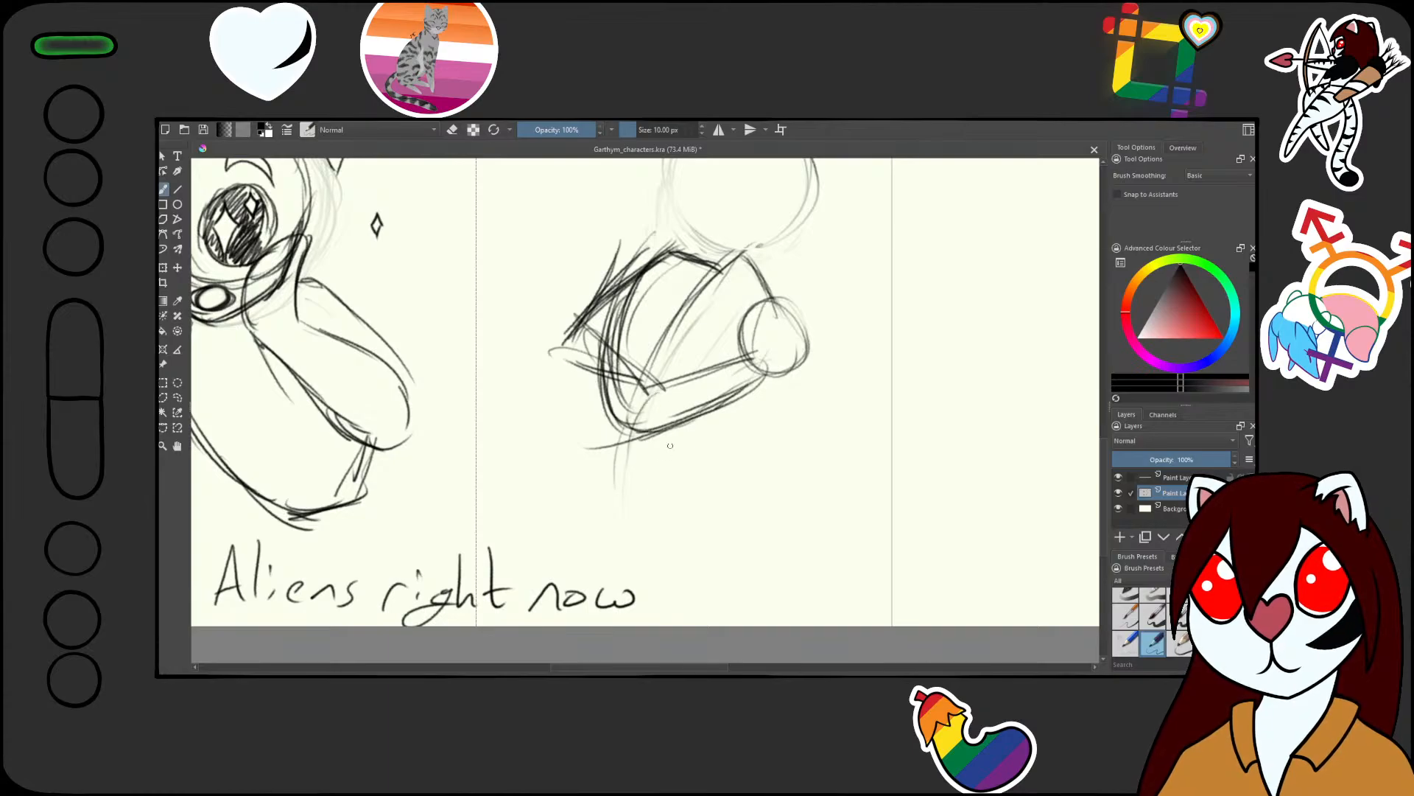
drag(718, 400, 682, 438)
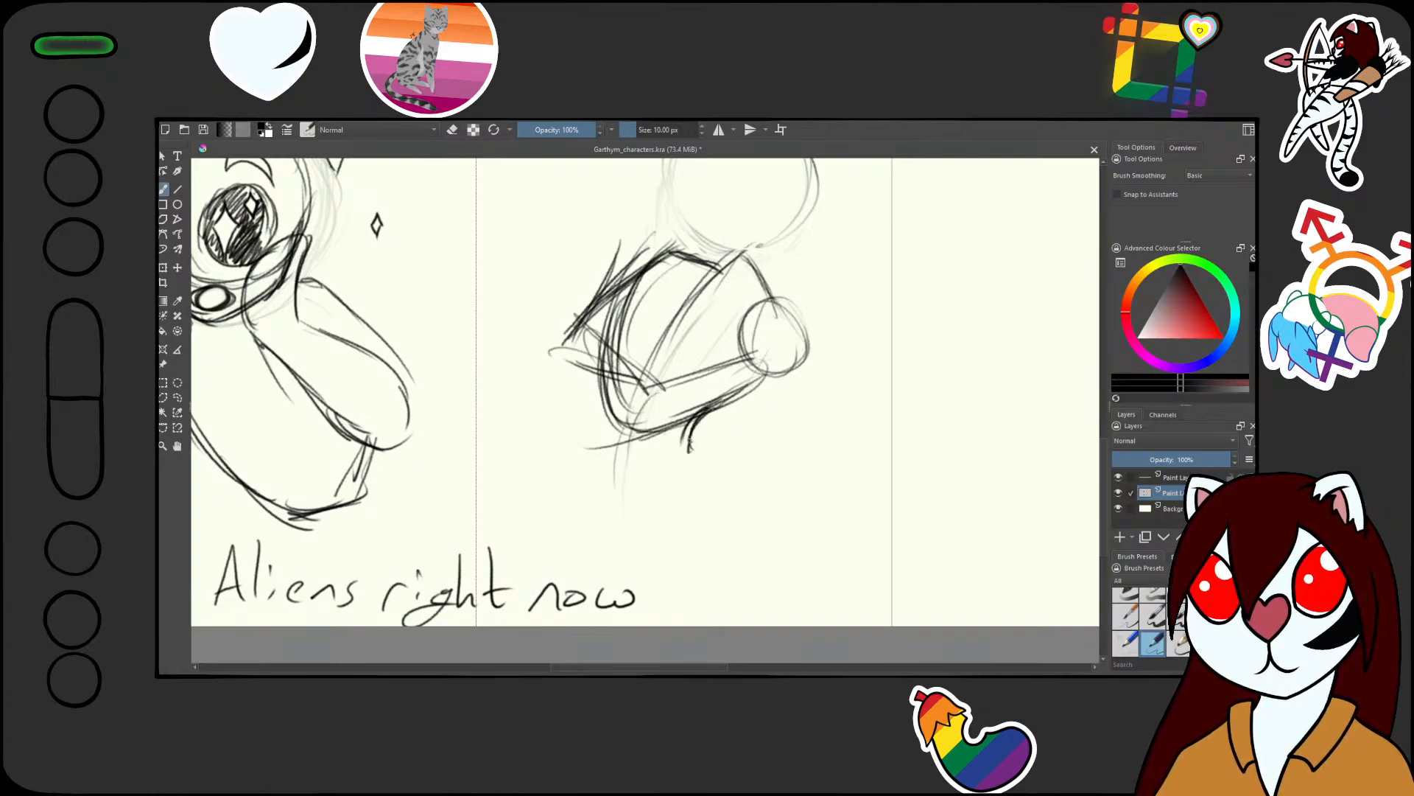
drag(757, 380, 681, 443)
mouse_move(602, 380)
mouse_down()
mouse_move(590, 462)
mouse_move(599, 446)
mouse_up()
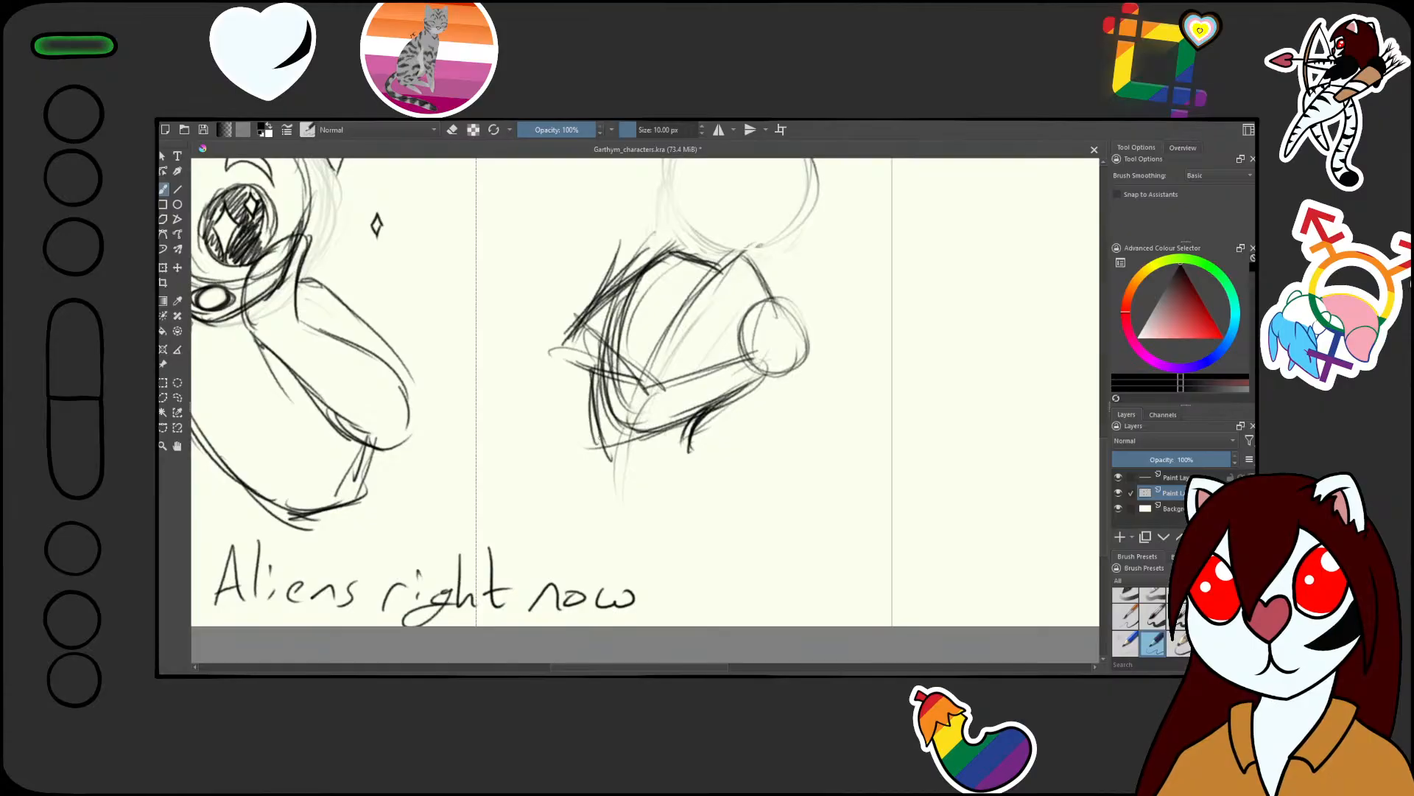
Fade the rough "Focused" body sketch with a large soft eraser so it serves as a light underdrawing
scroll(640, 404, down, 3)
drag(643, 492, 657, 536)
scroll(655, 447, up, 2)
key(/)
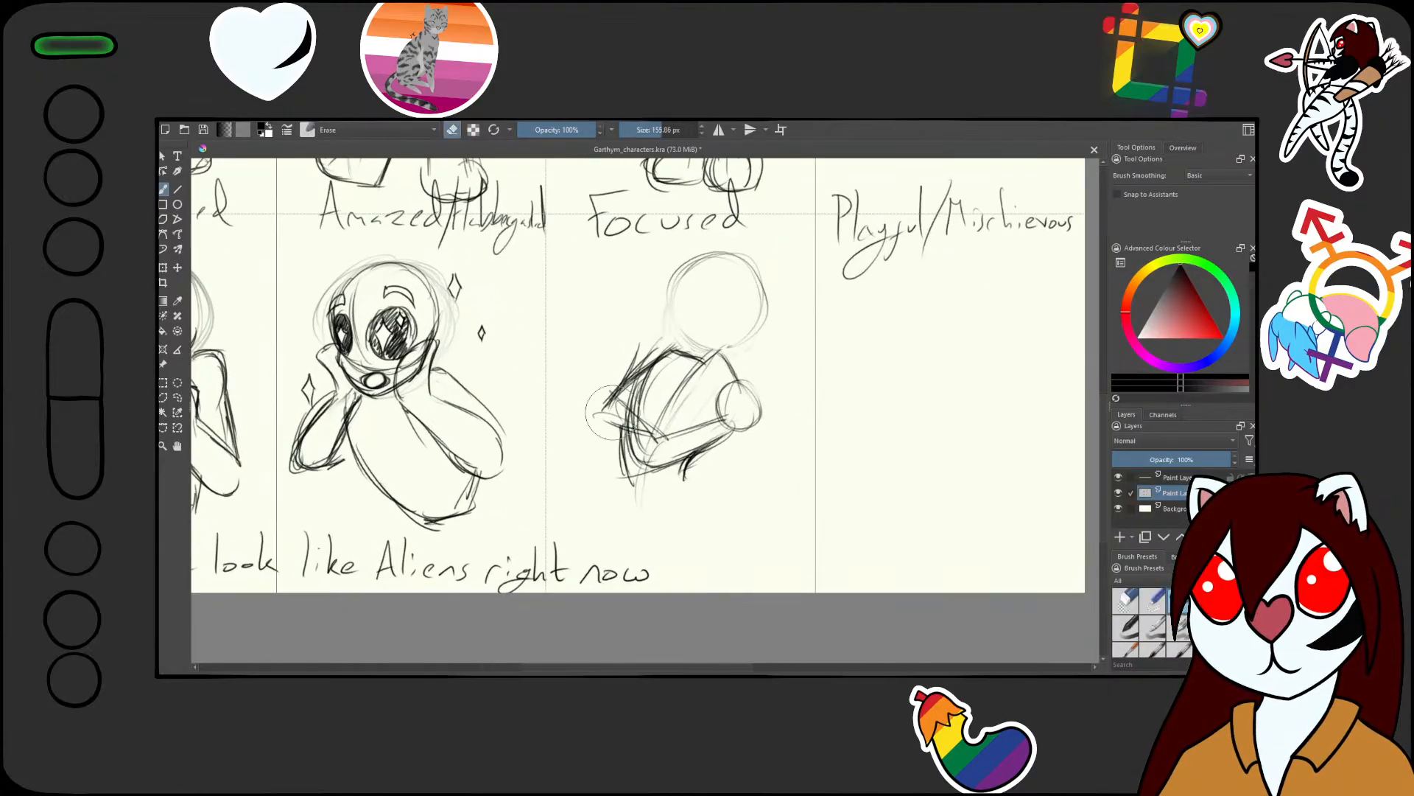
mouse_move(653, 377)
mouse_down()
mouse_move(609, 450)
mouse_move(730, 416)
mouse_move(715, 444)
mouse_up()
Draw darker lines over the faded sketch for the near shoulder and both edges of the near arm
key(/)
mouse_move(722, 371)
mouse_down()
mouse_move(742, 282)
mouse_move(763, 380)
mouse_move(766, 369)
mouse_move(799, 427)
mouse_move(789, 492)
mouse_move(756, 525)
mouse_up()
drag(770, 469, 742, 569)
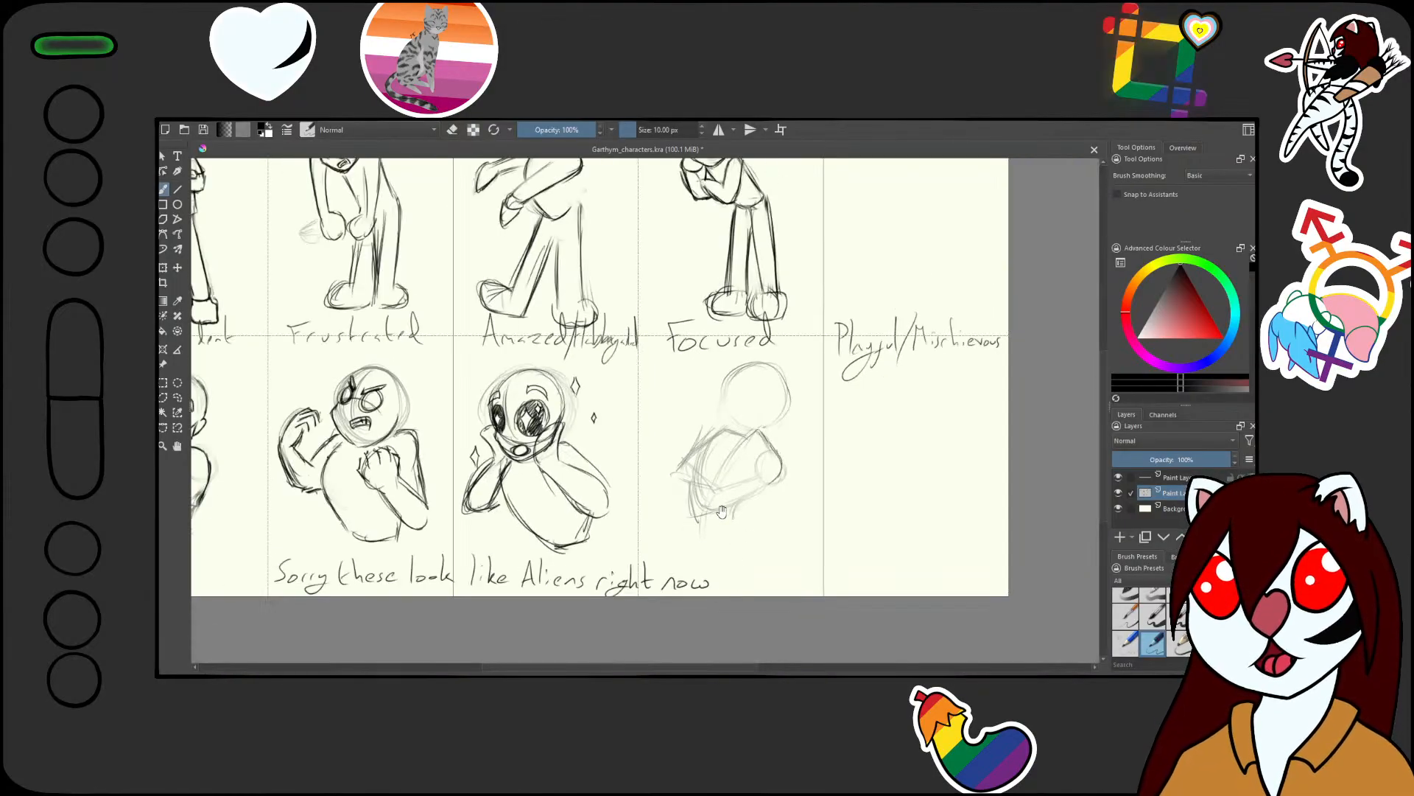
drag(737, 484, 721, 507)
drag(766, 460, 811, 316)
drag(774, 410, 748, 322)
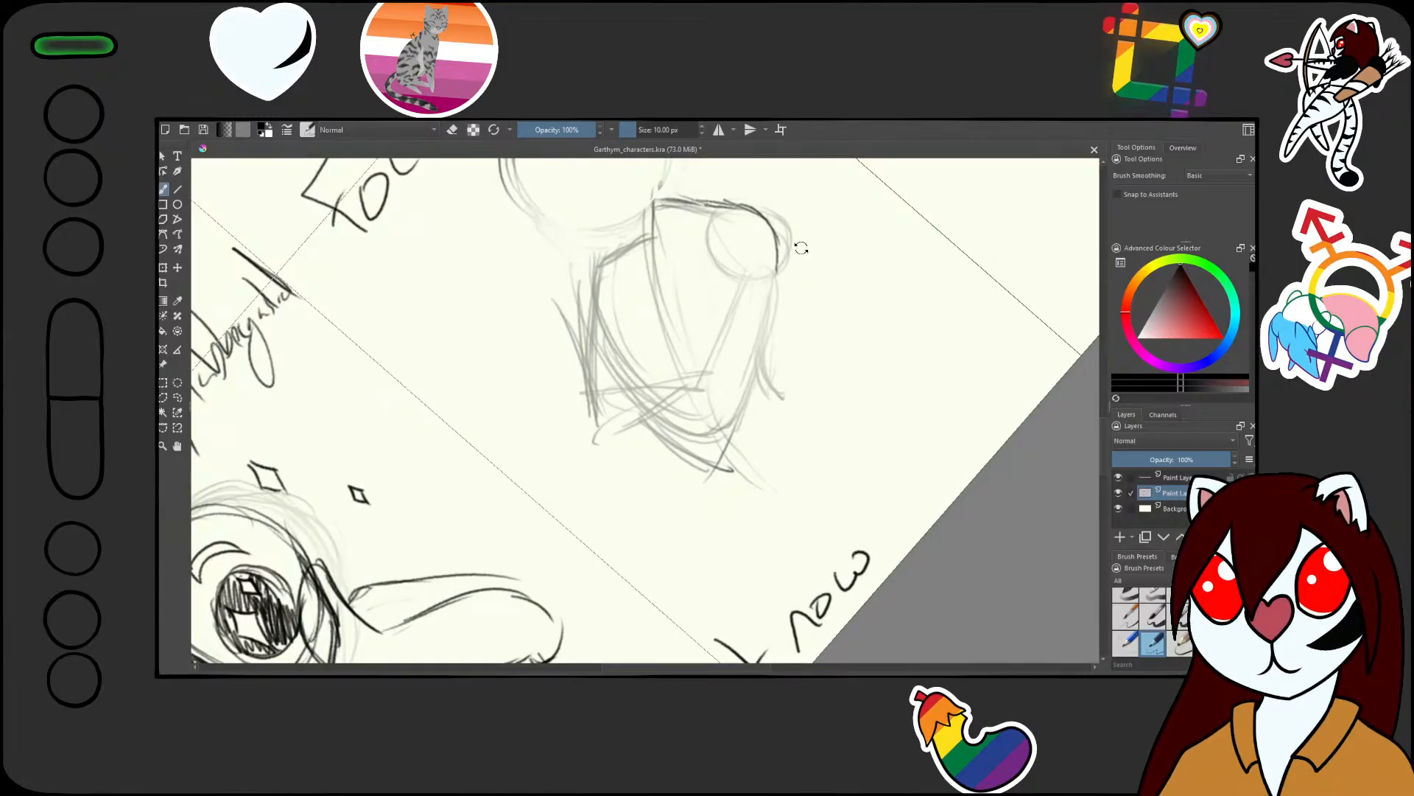
drag(802, 250, 836, 432)
mouse_move(707, 425)
mouse_down()
mouse_move(890, 316)
mouse_move(745, 307)
mouse_move(686, 426)
mouse_move(751, 476)
mouse_move(935, 285)
mouse_up()
drag(733, 472, 862, 361)
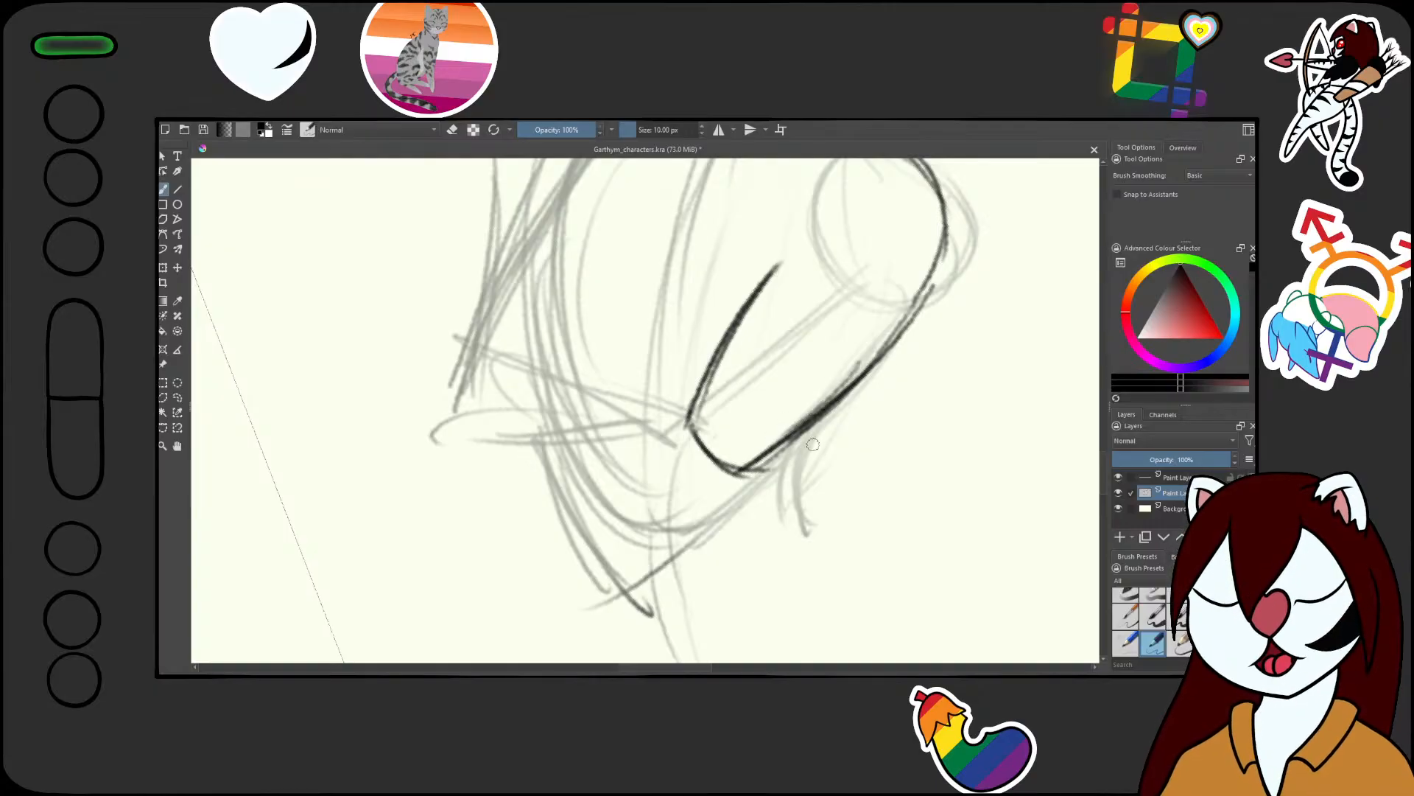
Draw a rounded elbow with several overlapping strokes at the lower end of the near arm
mouse_move(731, 399)
mouse_down()
mouse_move(745, 461)
mouse_move(677, 292)
mouse_up()
drag(705, 479, 712, 416)
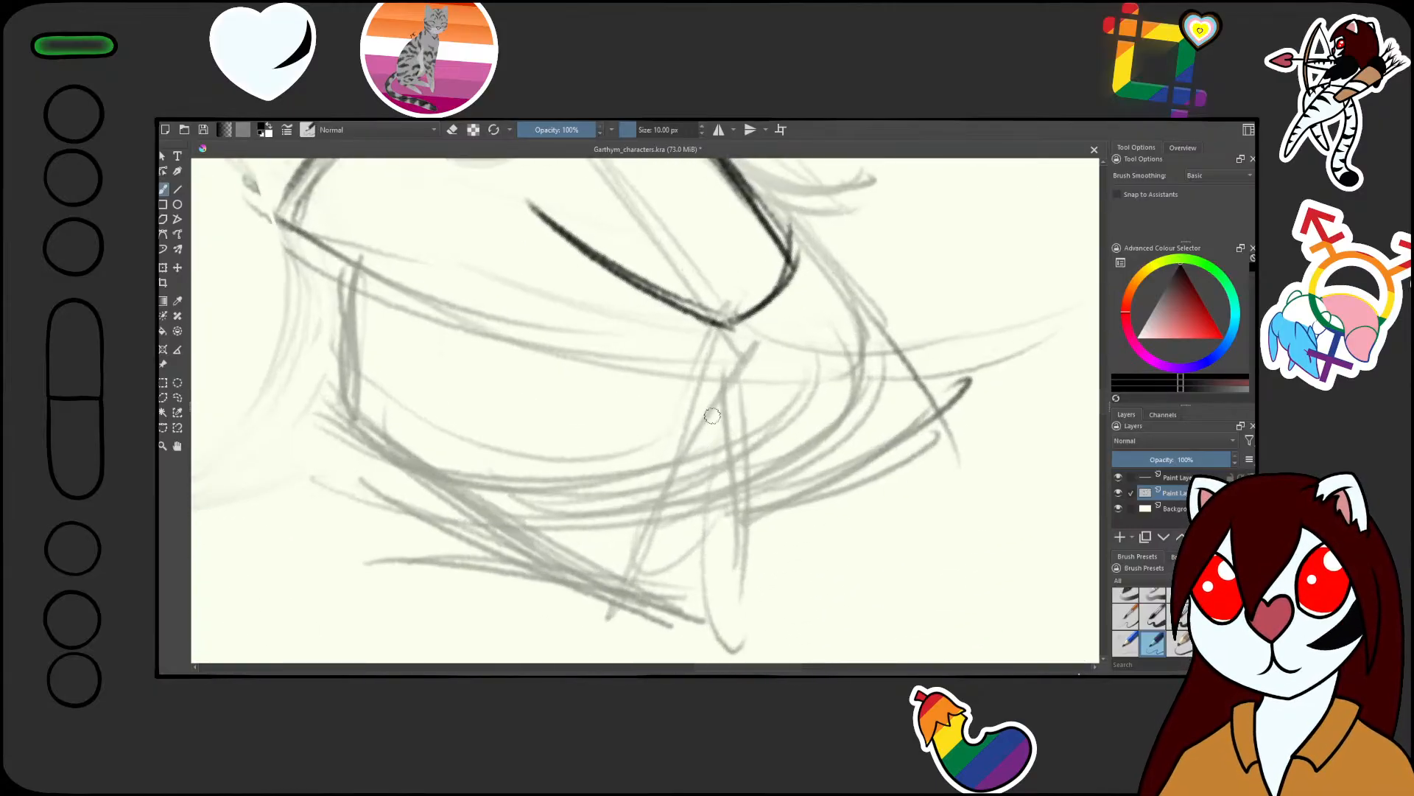
drag(711, 326, 771, 373)
drag(715, 360, 782, 385)
mouse_move(808, 262)
mouse_down()
mouse_move(791, 378)
mouse_move(733, 379)
mouse_up()
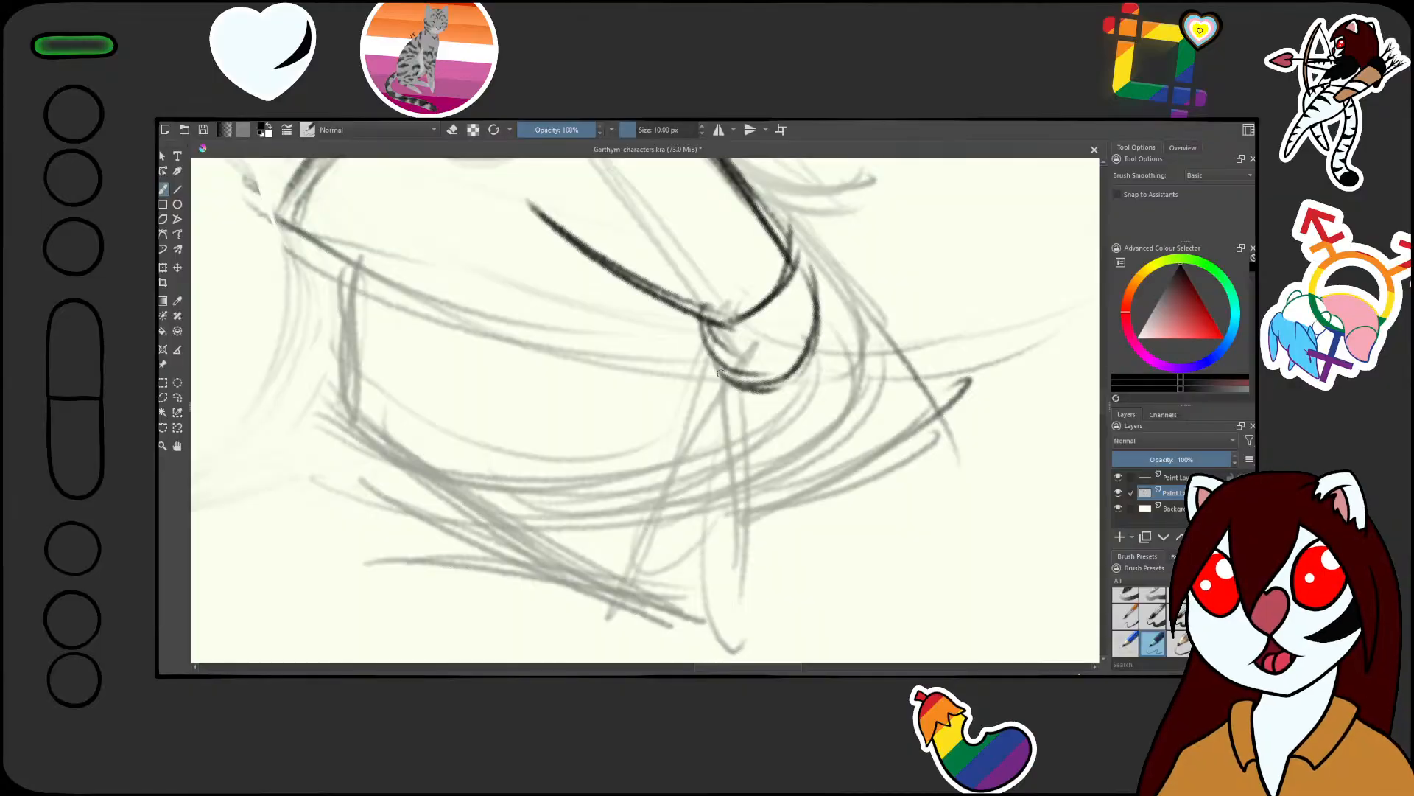
drag(704, 310, 779, 374)
mouse_move(709, 336)
mouse_down()
mouse_move(816, 299)
mouse_move(782, 375)
mouse_move(755, 391)
mouse_up()
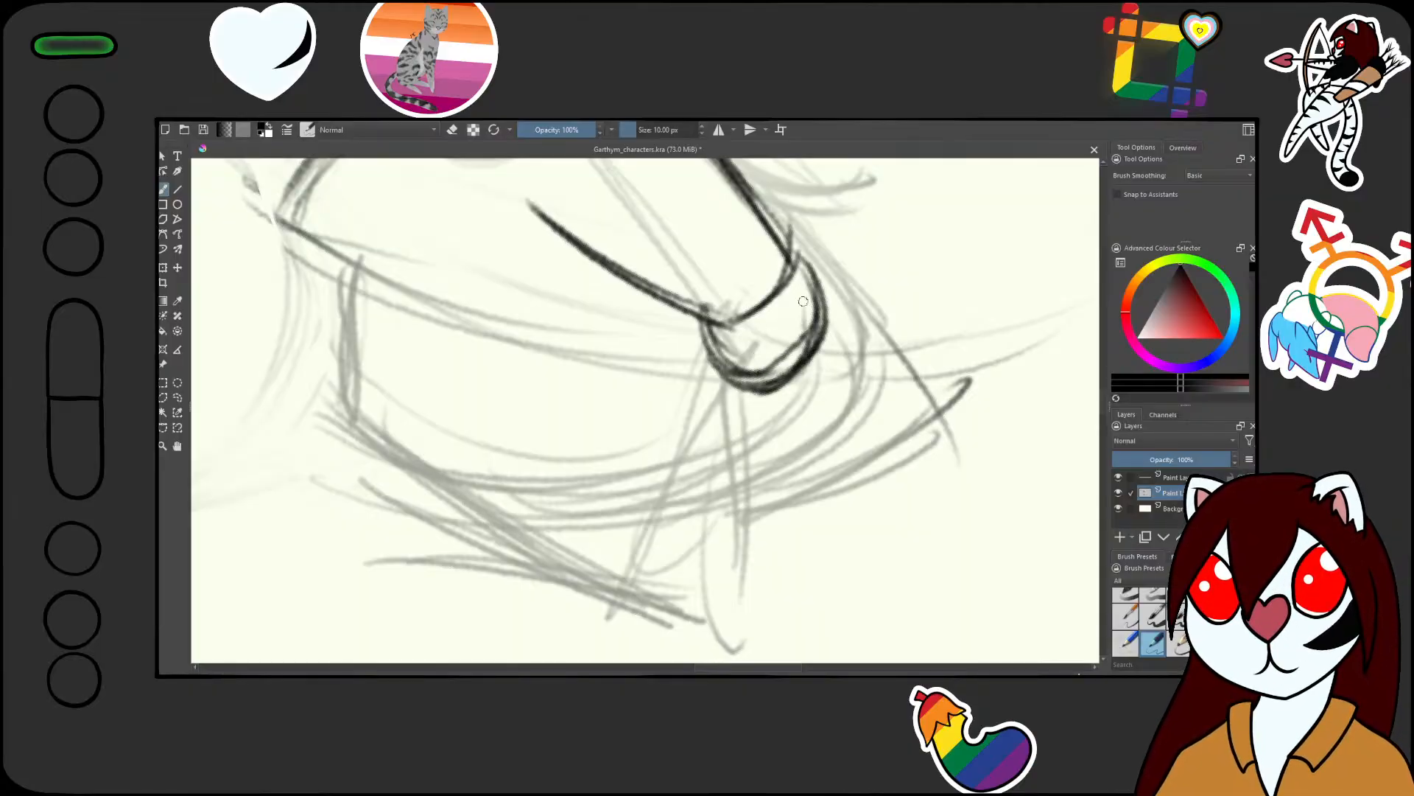
drag(805, 296, 762, 379)
mouse_move(753, 333)
mouse_down()
mouse_move(737, 455)
mouse_move(742, 287)
mouse_move(689, 315)
mouse_up()
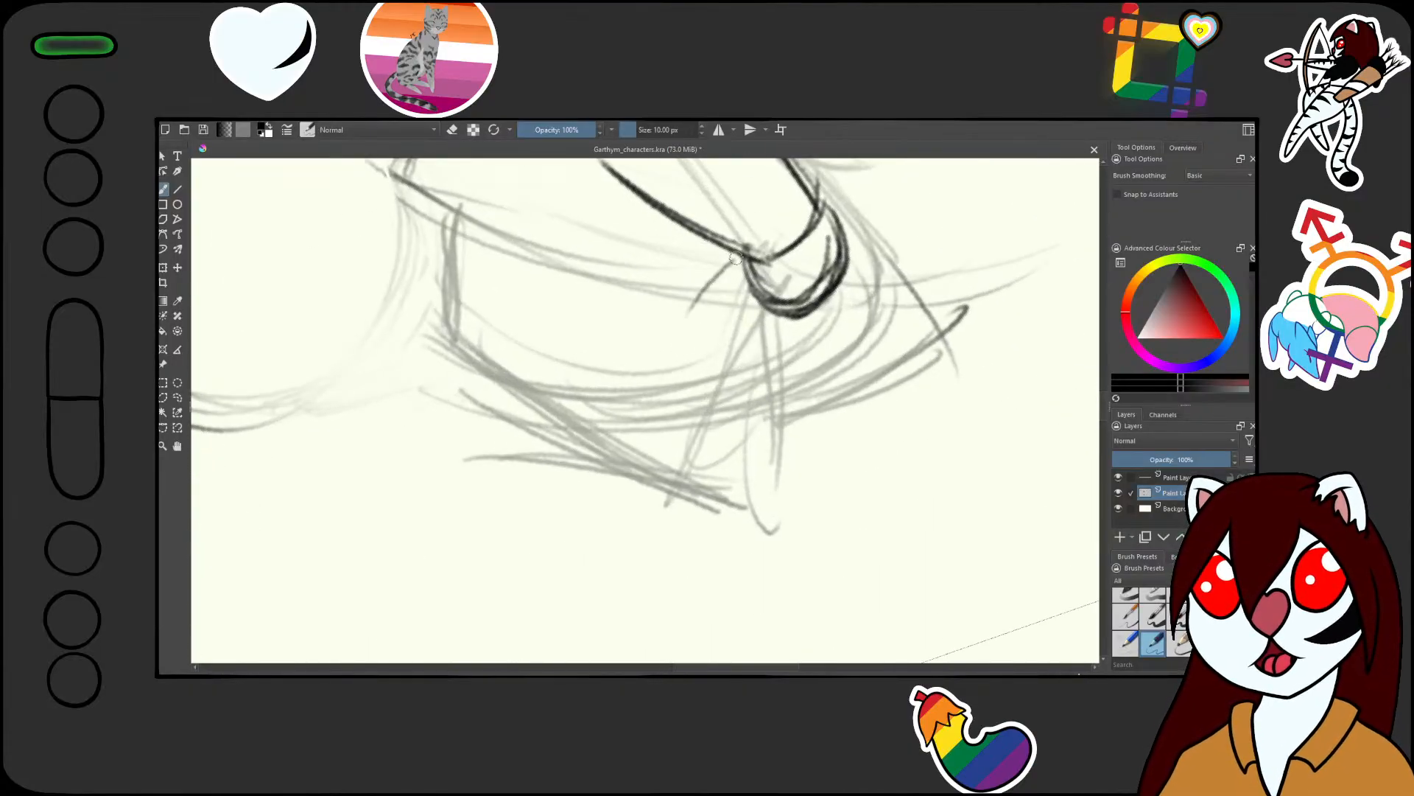
drag(739, 252, 692, 313)
drag(735, 249, 654, 486)
drag(710, 282, 683, 442)
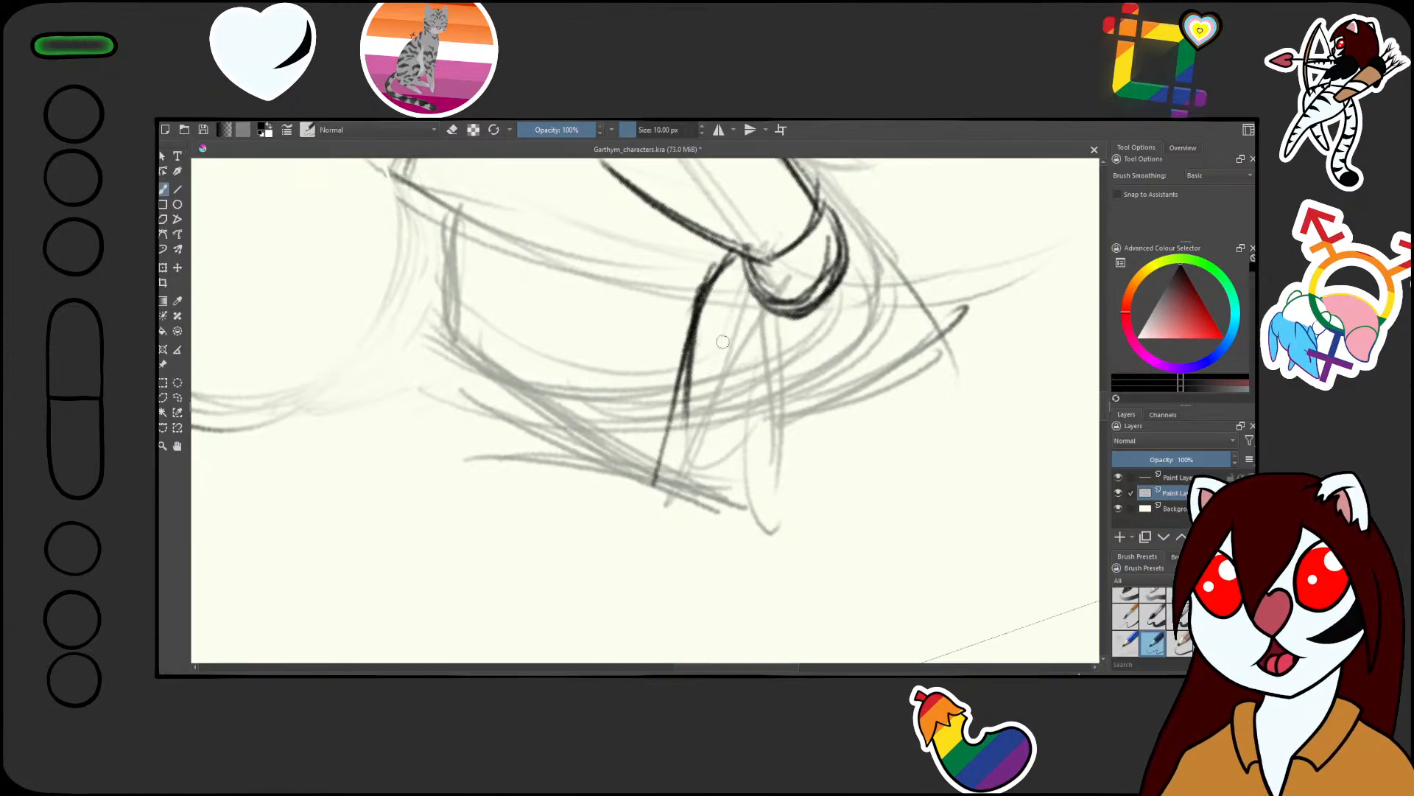
key(ctrl+z)
key(ctrl+z)
key(ctrl+z)
key(ctrl+z)
key(ctrl+z)
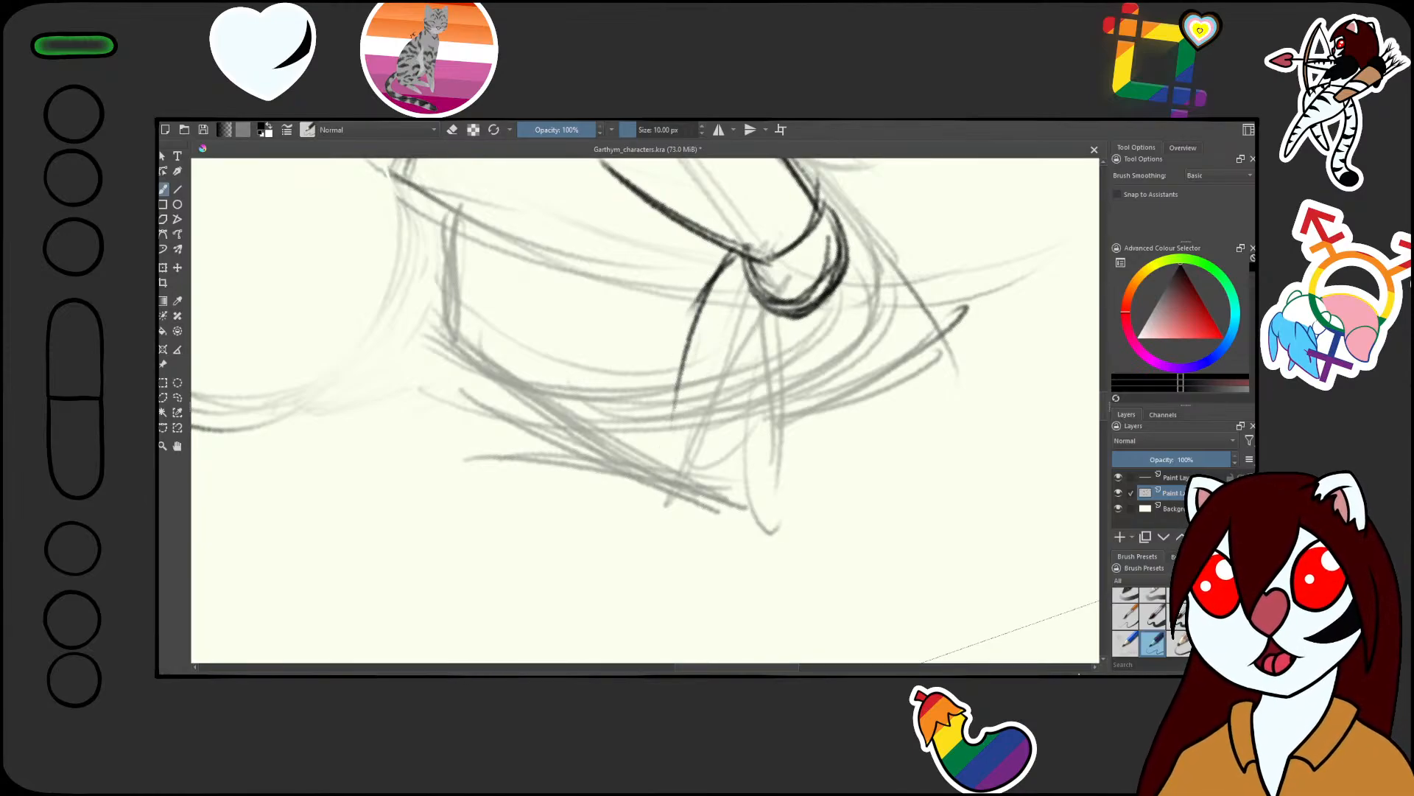
key(ctrl+z)
Draw dark upper and lower edges for the tapering limb section extending outward from the rounded elbow
mouse_move(741, 257)
mouse_down()
mouse_move(713, 350)
mouse_move(709, 445)
mouse_up()
mouse_move(727, 298)
mouse_down()
mouse_move(707, 412)
mouse_move(717, 485)
mouse_up()
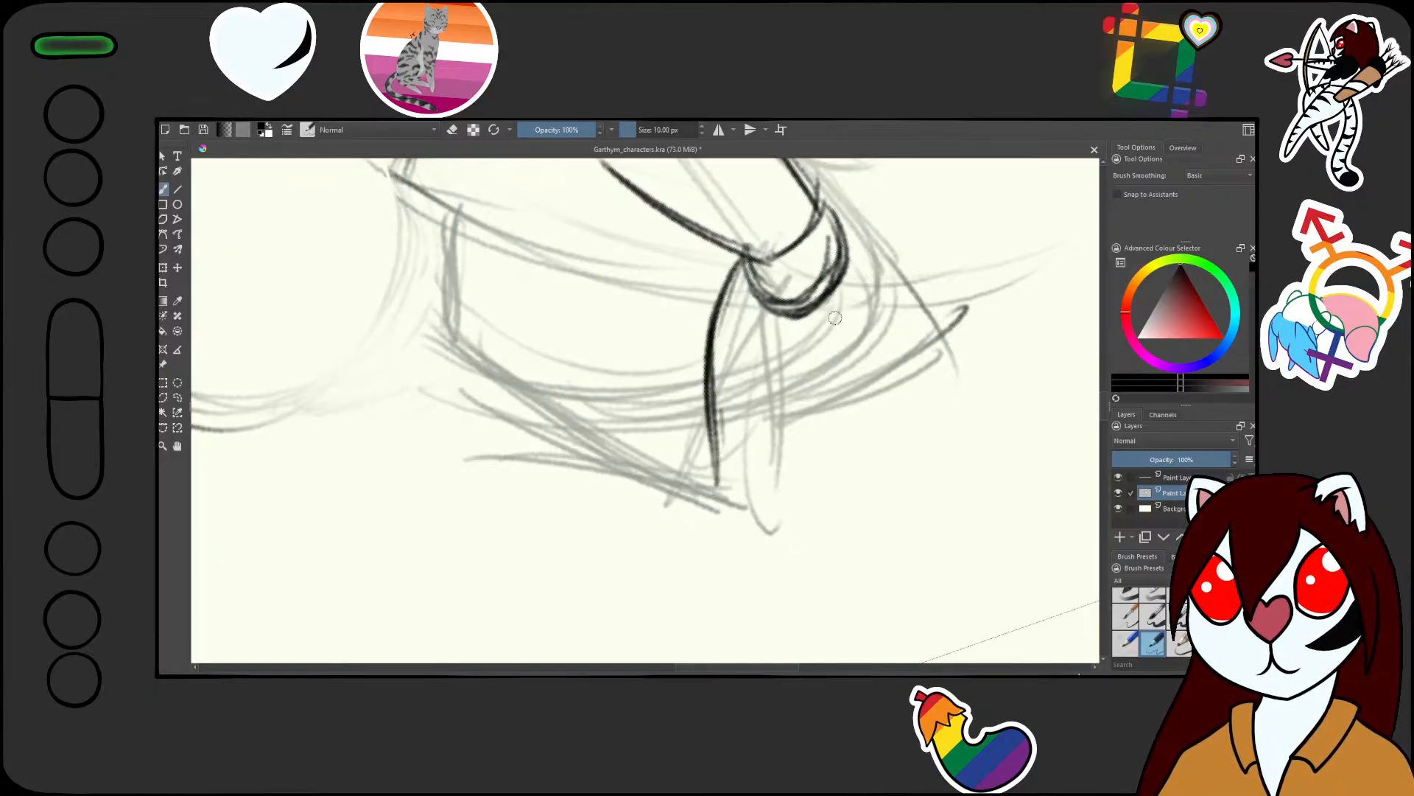
mouse_move(846, 266)
mouse_down()
mouse_move(828, 372)
mouse_move(757, 508)
mouse_up()
drag(848, 299, 762, 497)
scroll(813, 353, down, 6)
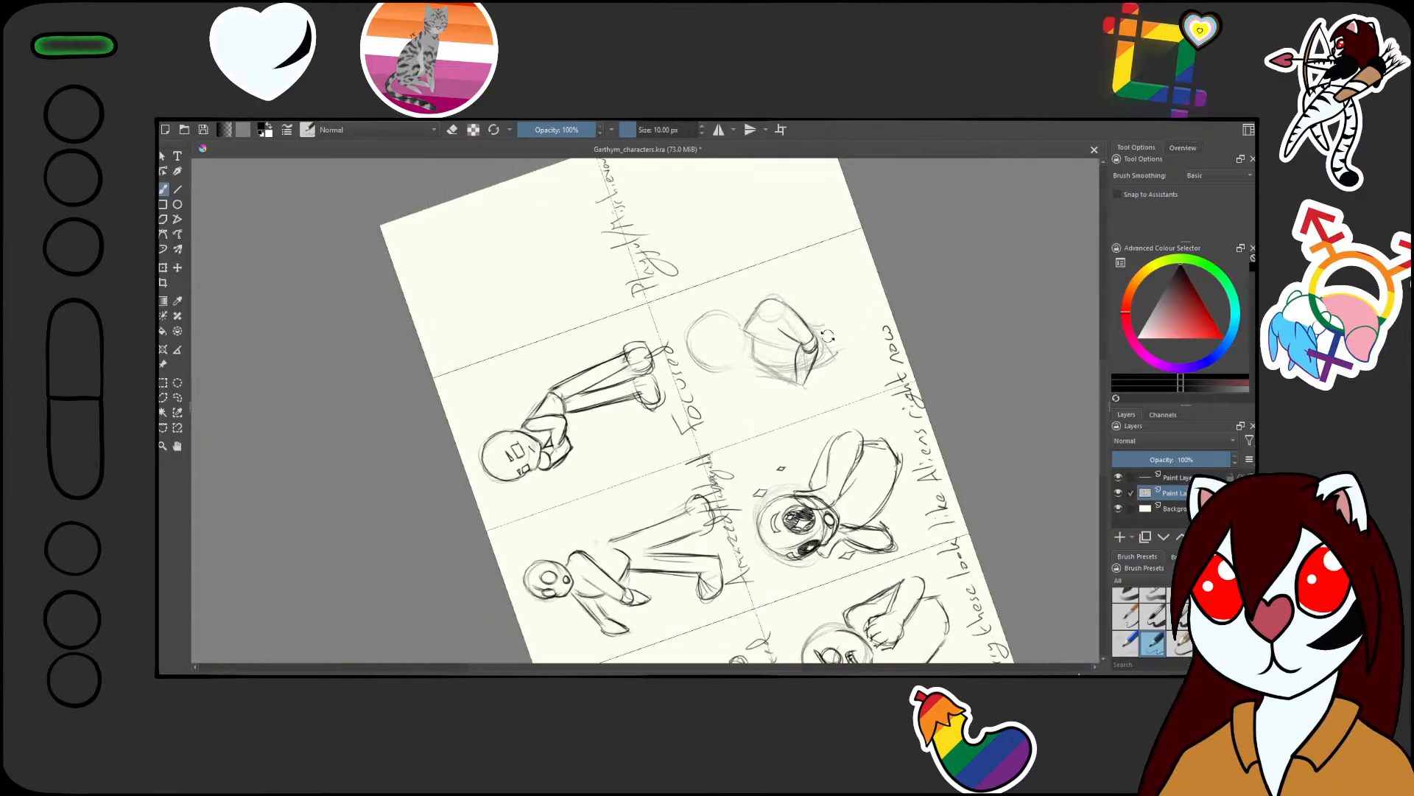
mouse_move(812, 374)
mouse_down()
mouse_move(645, 617)
mouse_move(653, 497)
mouse_up()
scroll(653, 498, up, 5)
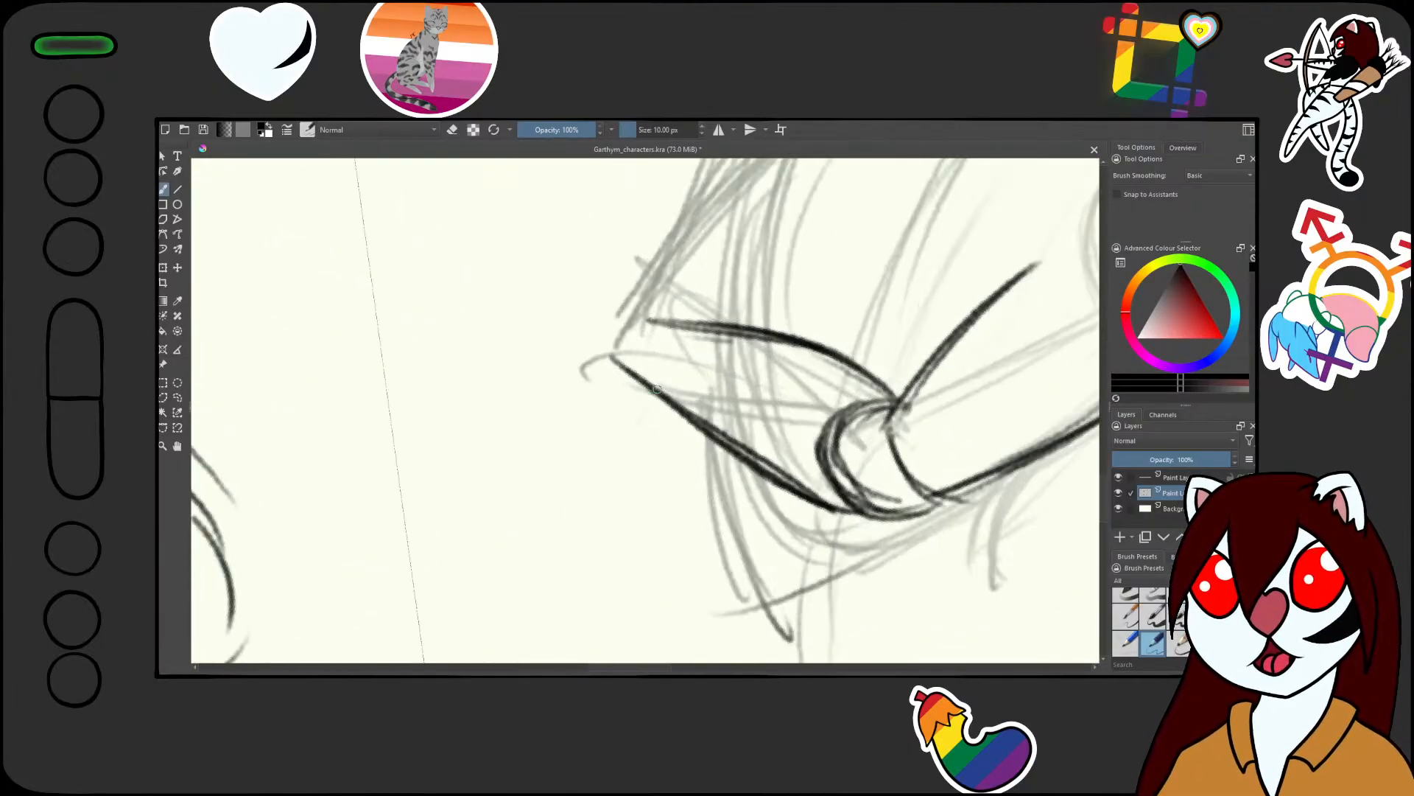
Sketch a rounded closure at the open end of that limb section and fade it with the eraser
drag(618, 336, 611, 383)
drag(647, 310, 628, 415)
mouse_move(612, 340)
mouse_down()
mouse_move(661, 413)
mouse_move(693, 418)
mouse_up()
mouse_move(635, 377)
mouse_down()
mouse_move(670, 404)
mouse_move(639, 361)
mouse_move(639, 385)
mouse_up()
key(e)
key(slash)
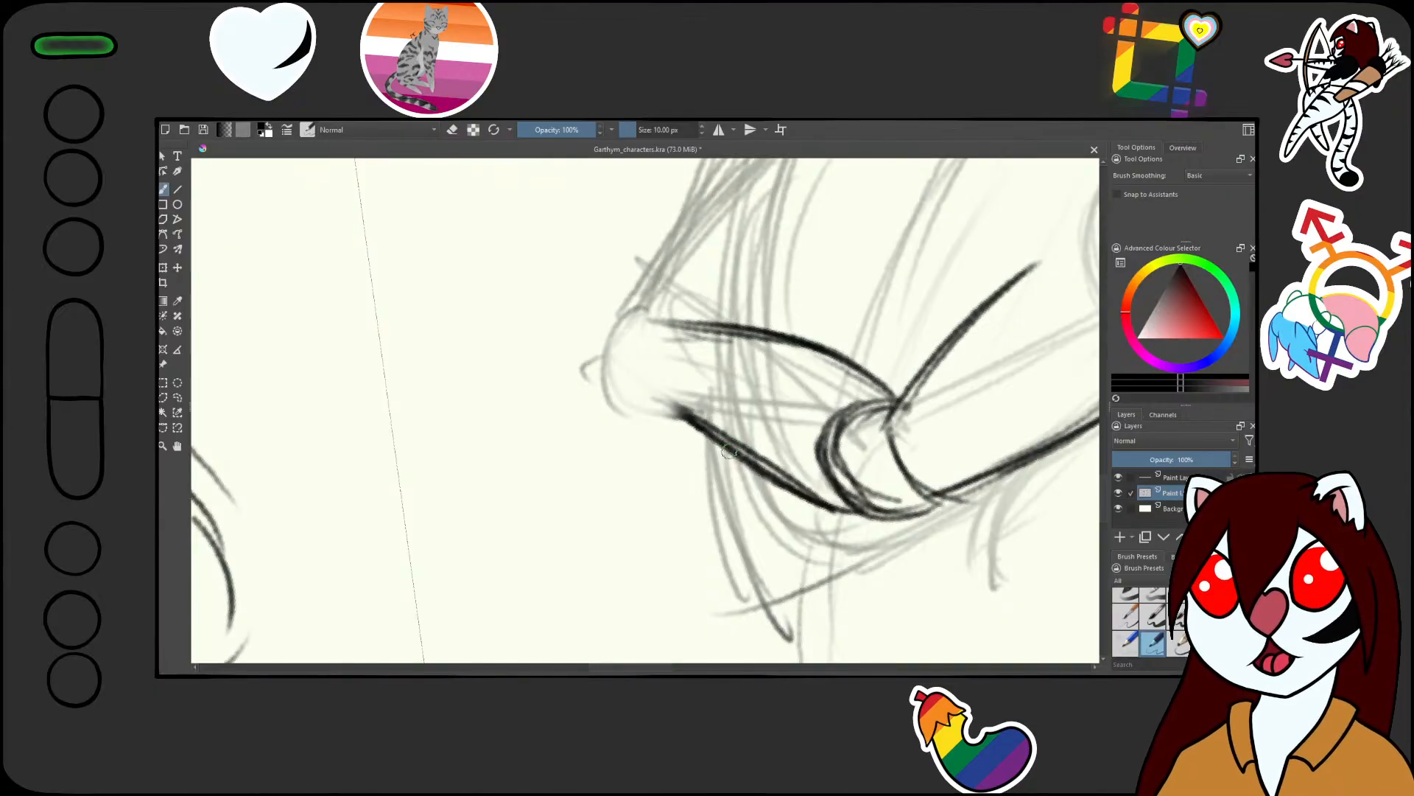
mouse_move(728, 449)
mouse_down()
mouse_move(754, 483)
mouse_move(726, 347)
mouse_move(644, 411)
mouse_up()
drag(564, 361, 716, 250)
mouse_move(683, 451)
mouse_down()
mouse_move(1059, 306)
mouse_move(935, 352)
mouse_up()
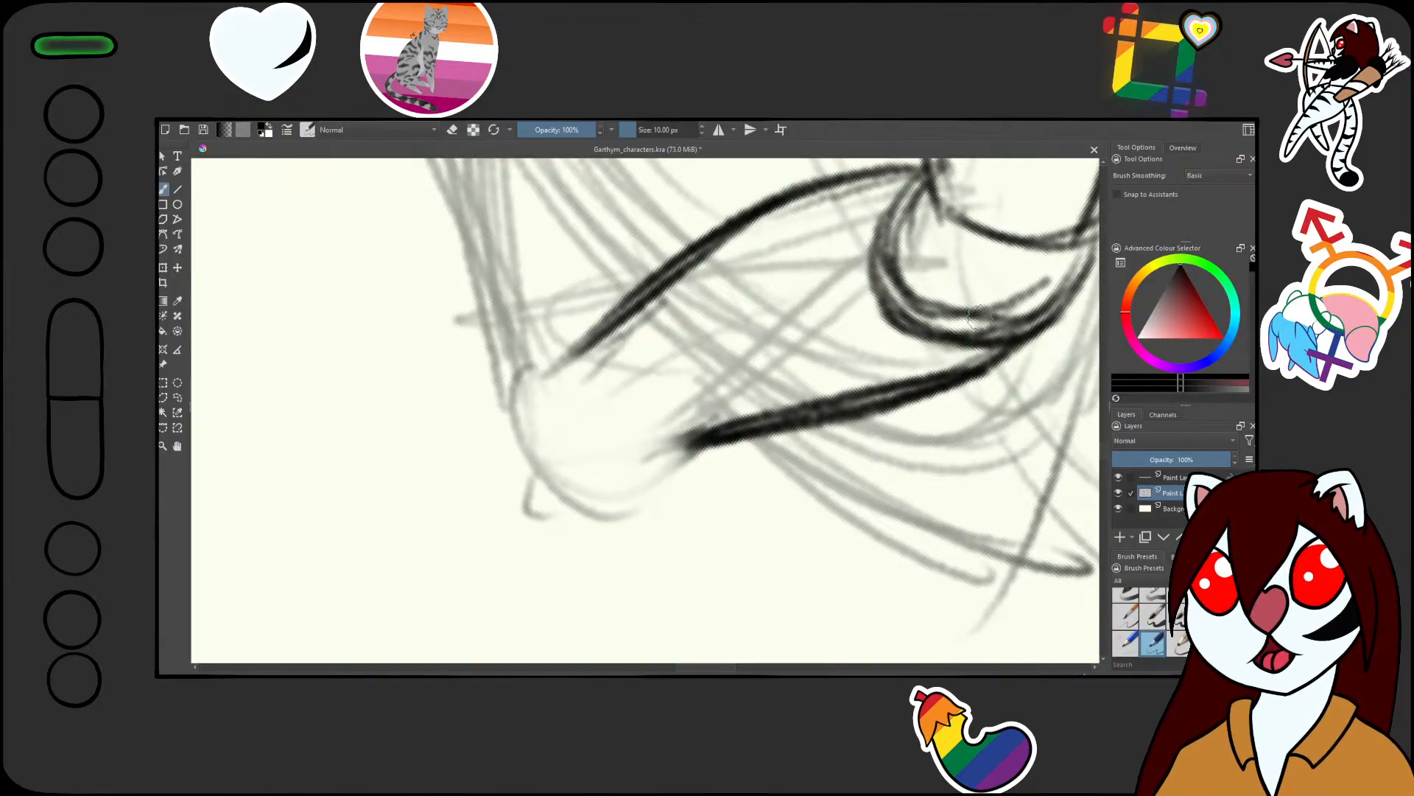
Draw a dark rounded end over the faded guide, joining the limb section's two edges
drag(575, 364, 530, 497)
mouse_move(560, 431)
mouse_down()
mouse_move(604, 505)
mouse_move(685, 492)
mouse_move(730, 443)
mouse_move(641, 512)
mouse_up()
drag(714, 458, 615, 504)
drag(543, 426, 586, 507)
mouse_move(543, 446)
mouse_down()
mouse_move(549, 475)
mouse_move(726, 456)
mouse_up()
drag(726, 455, 641, 516)
scroll(721, 449, down, 3)
scroll(721, 452, down, 1)
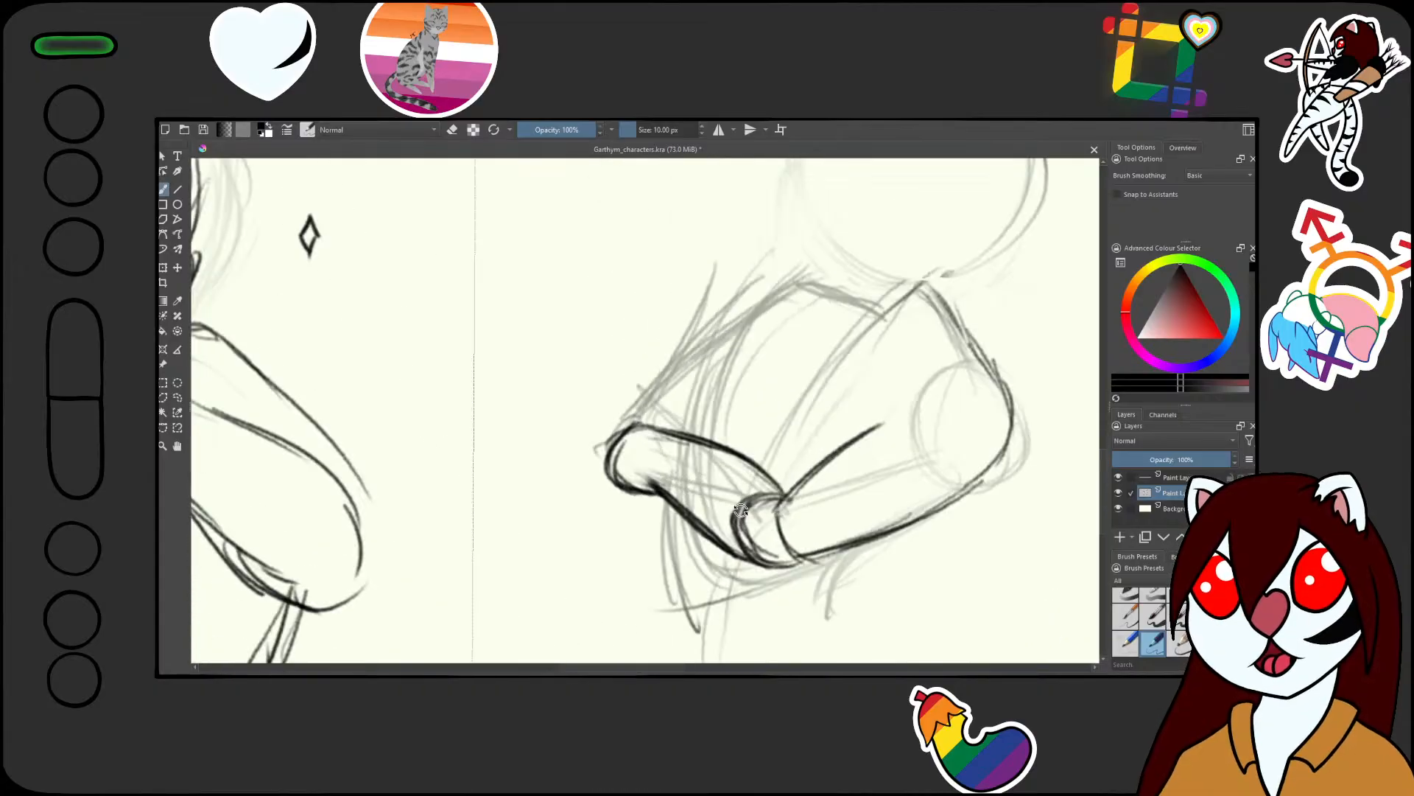
Extend the near arm's inner edge slightly and darken the outer curve below its shoulder
mouse_move(720, 451)
mouse_down()
mouse_move(696, 445)
mouse_move(815, 389)
mouse_up()
scroll(642, 450, up, 2)
drag(643, 420, 615, 539)
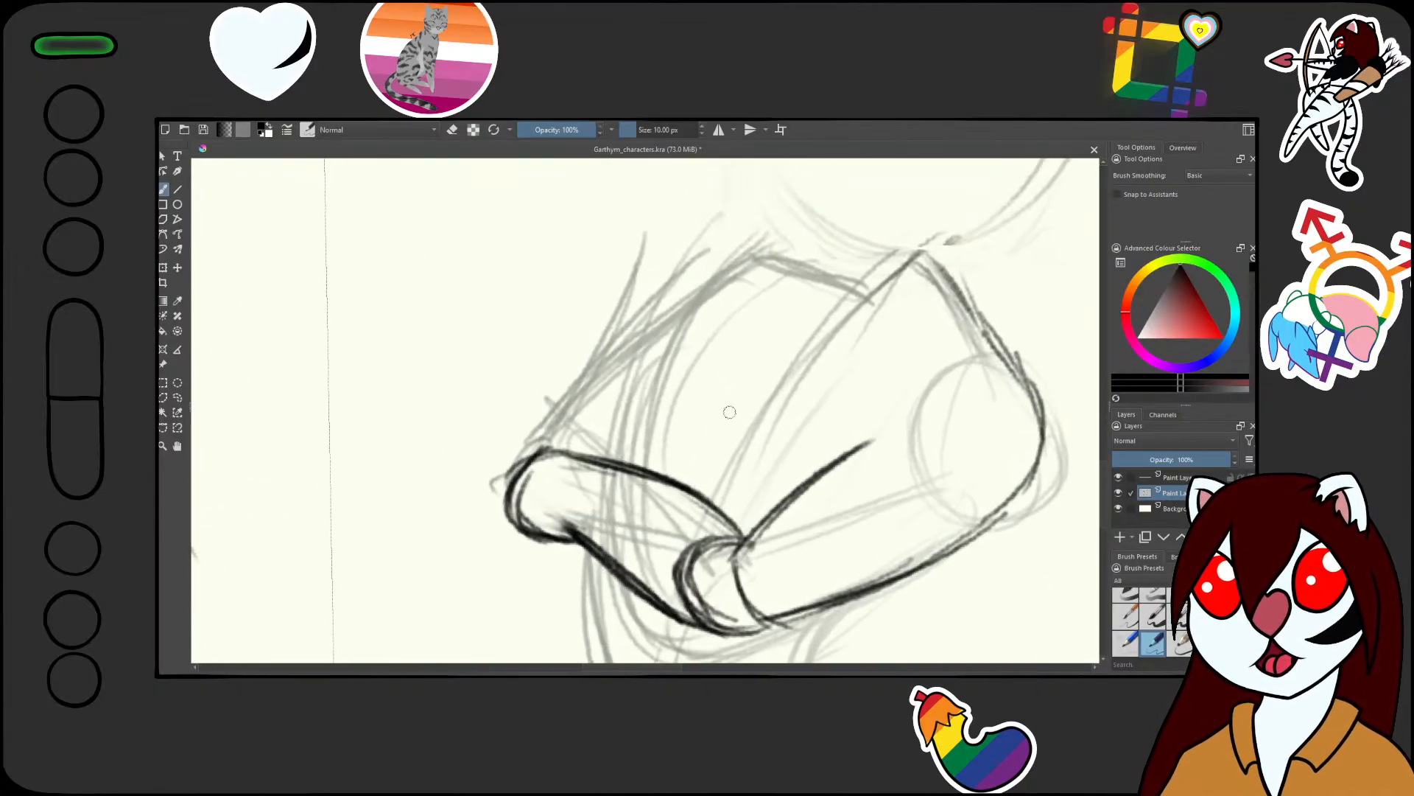
key(e)
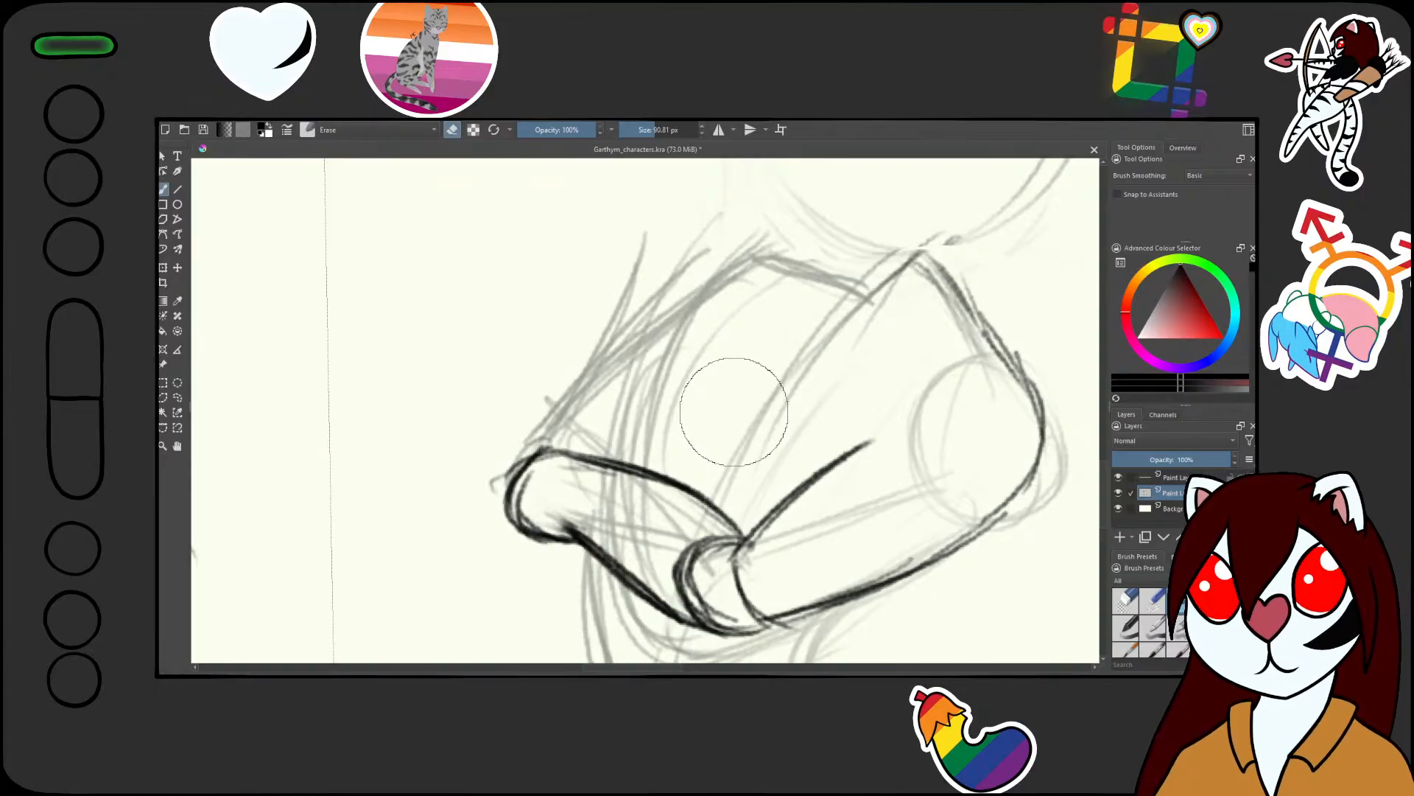
mouse_move(701, 435)
mouse_down()
mouse_move(688, 451)
mouse_move(700, 467)
mouse_move(701, 452)
mouse_move(677, 484)
mouse_up()
key(slash)
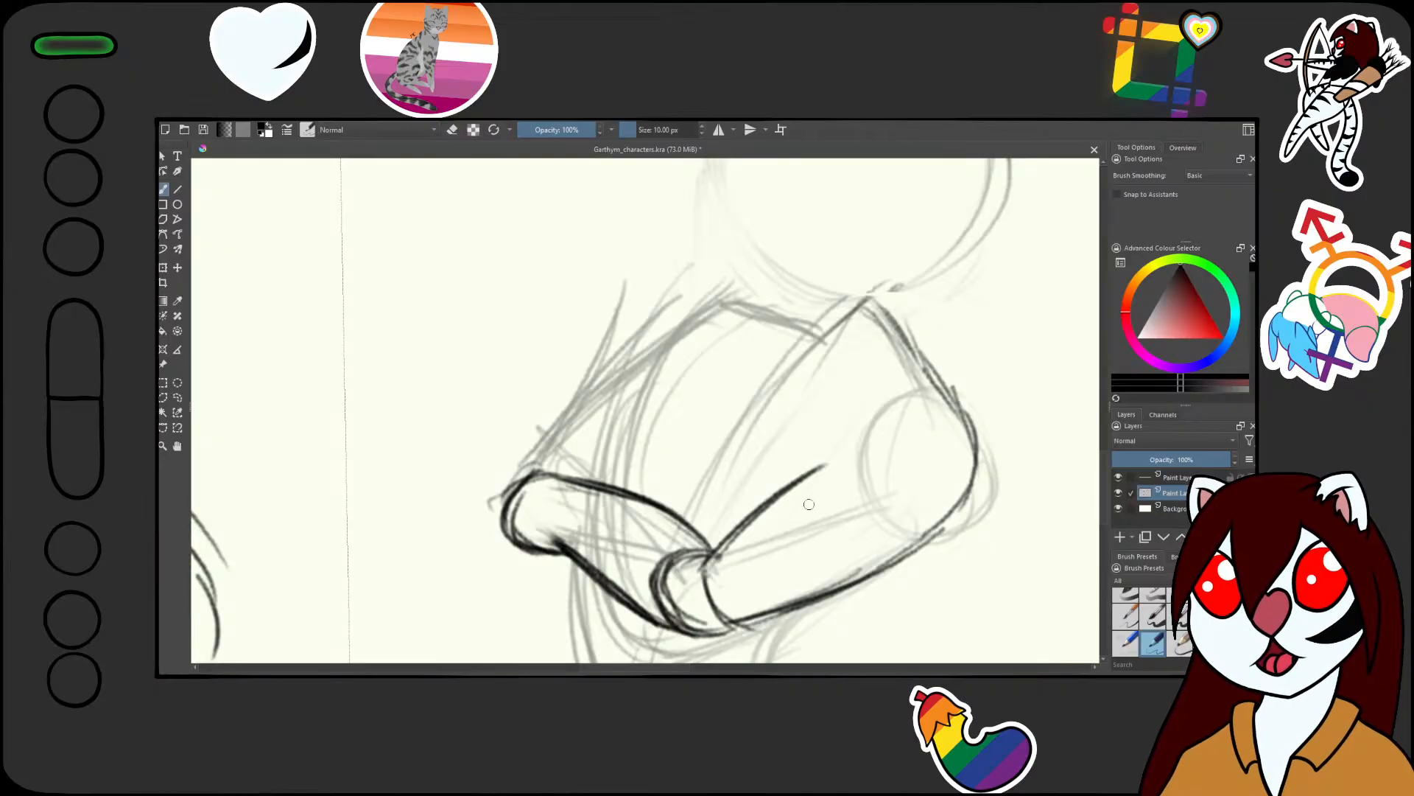
drag(830, 462, 782, 488)
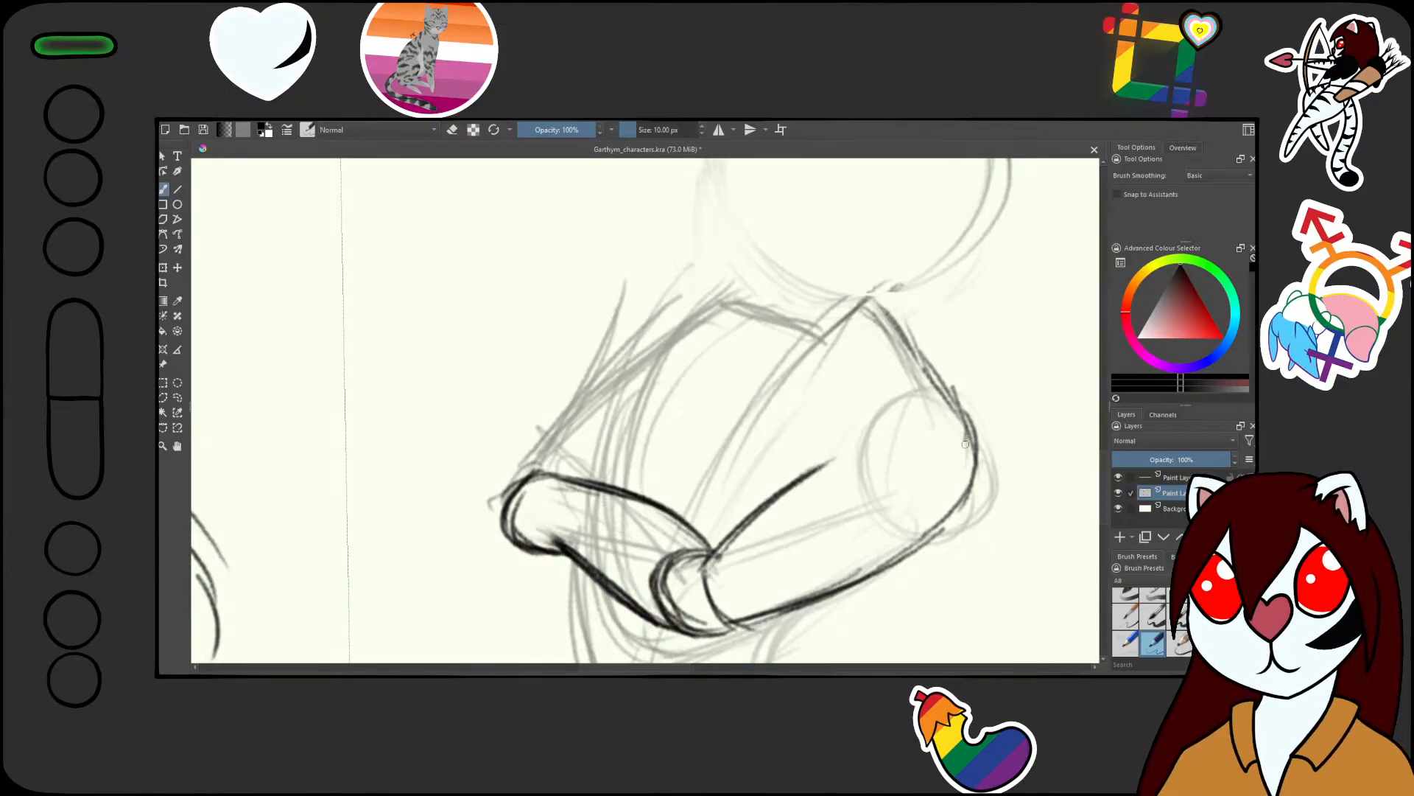
mouse_move(965, 444)
mouse_down()
mouse_move(939, 526)
mouse_move(899, 546)
mouse_up()
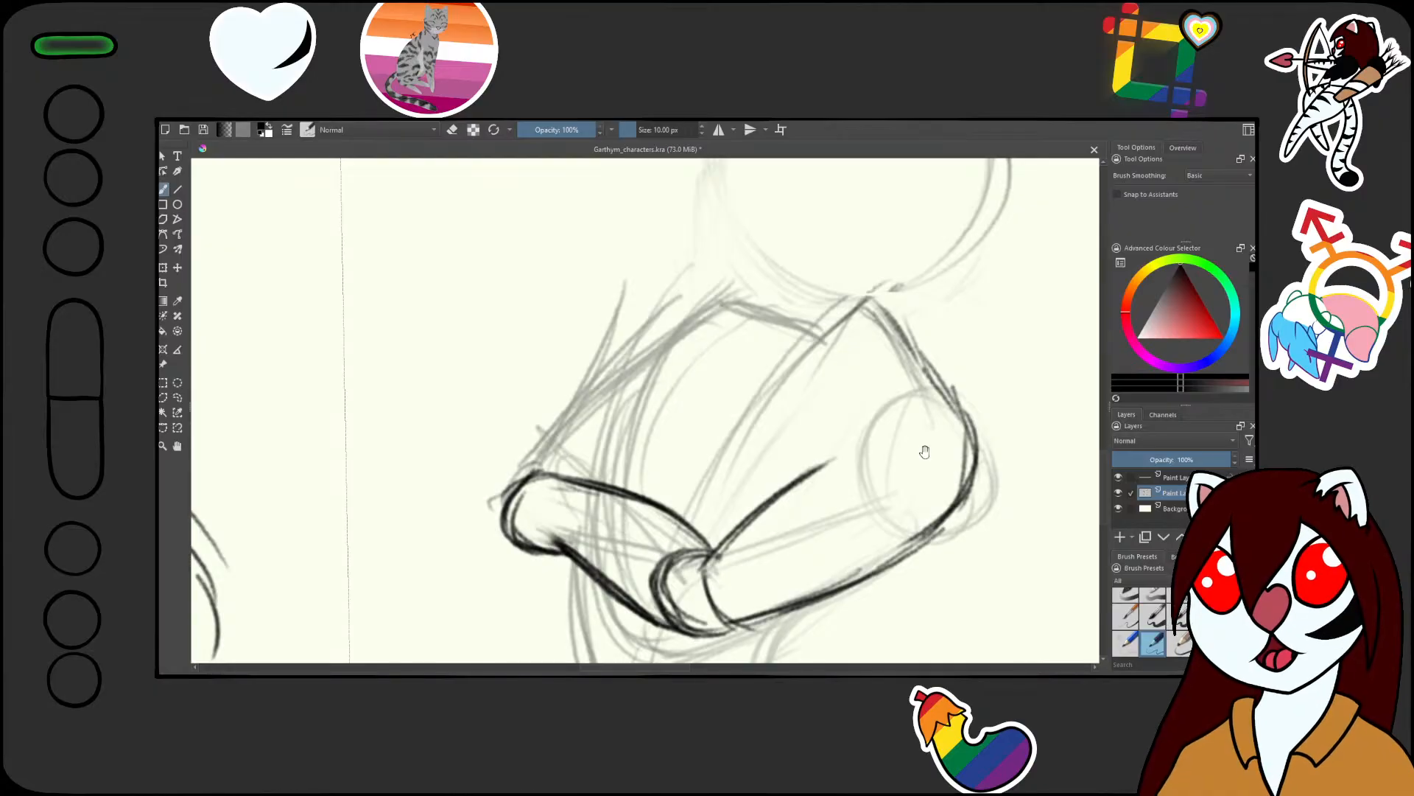
Draw darker strokes along the left side of the head circle from its crown to its base
scroll(810, 400, down, 3)
scroll(862, 279, up, 3)
drag(853, 270, 776, 360)
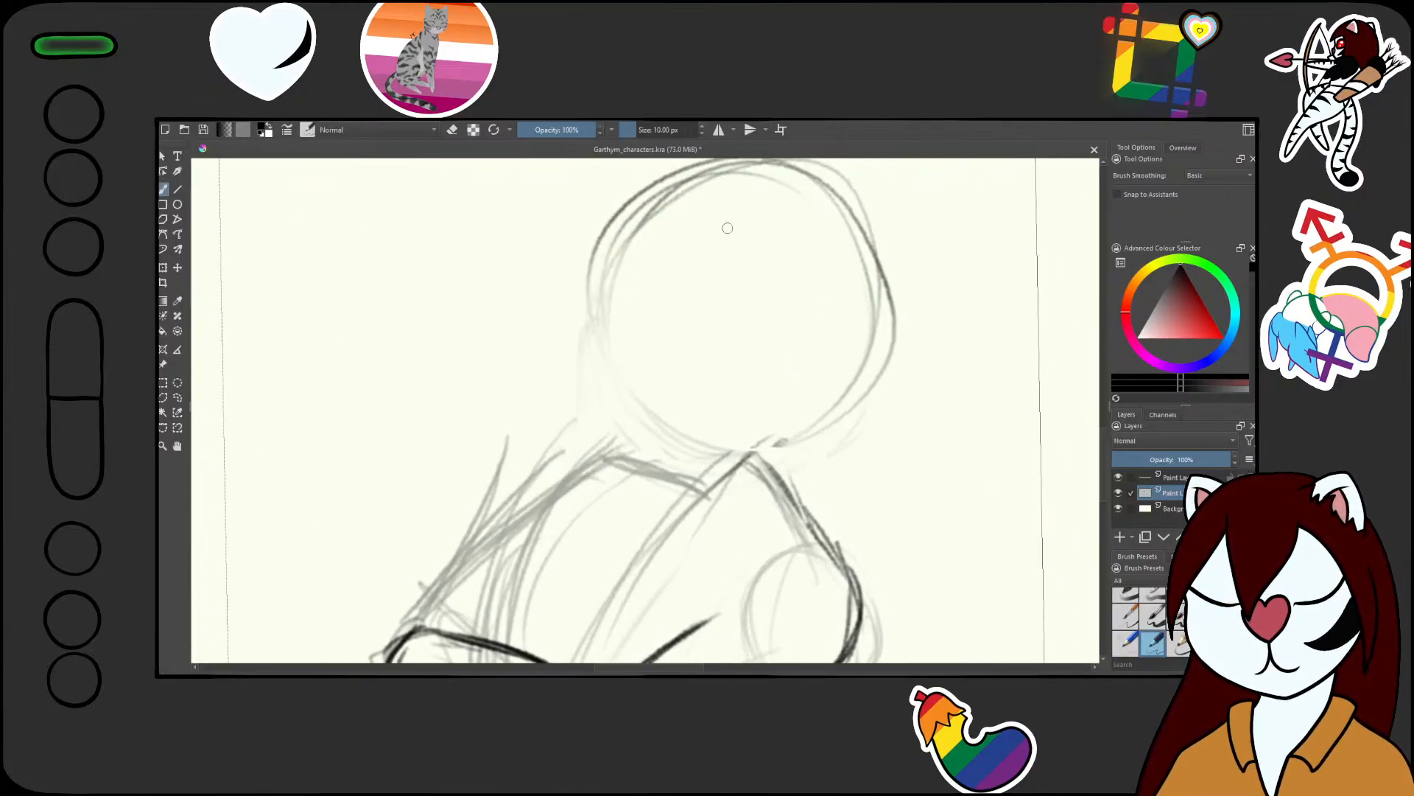
drag(716, 174, 607, 290)
drag(663, 217, 637, 408)
mouse_move(614, 326)
mouse_down()
mouse_move(702, 433)
mouse_move(747, 451)
mouse_up()
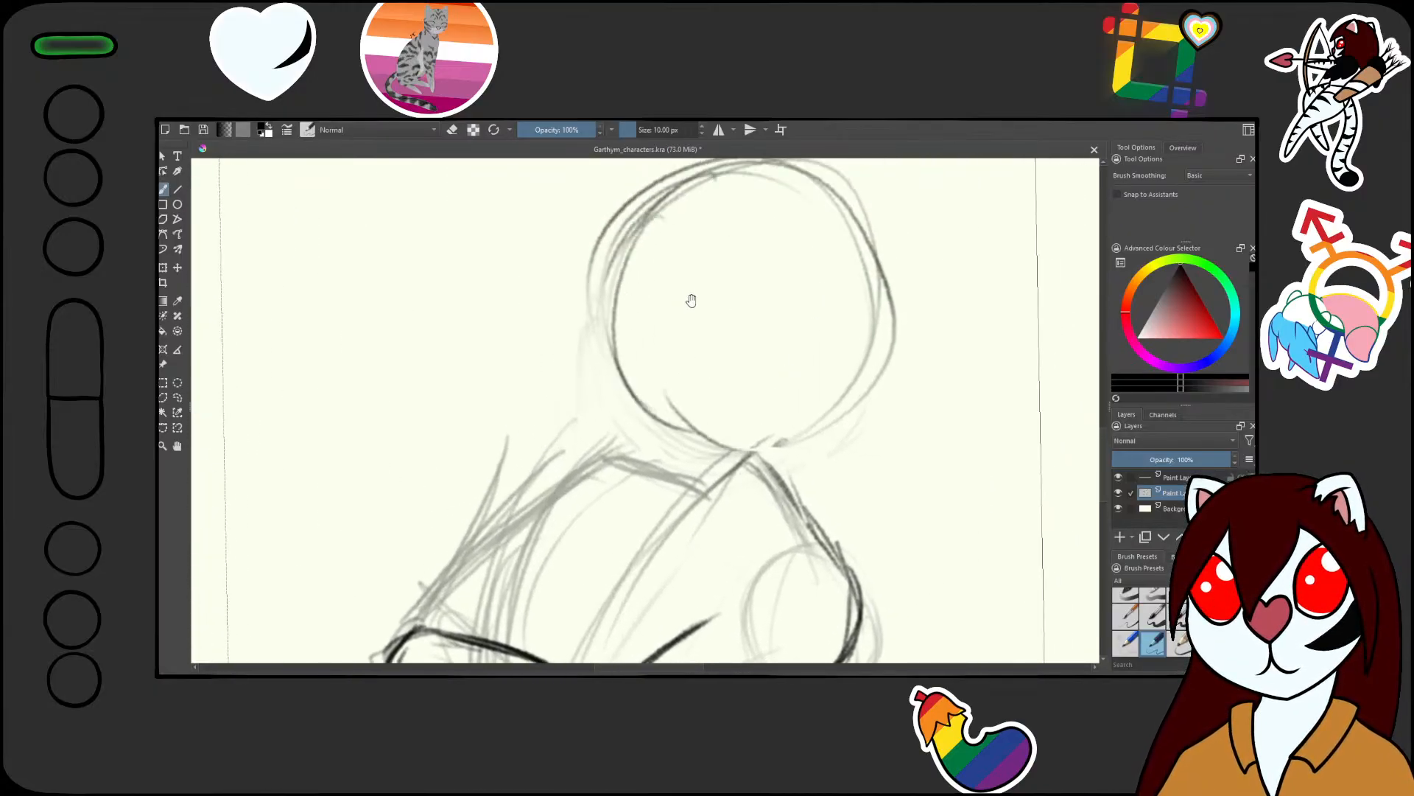
Darken the top and right side of the head circle with overlapping curved strokes
mouse_move(691, 301)
mouse_down()
mouse_move(676, 331)
mouse_move(758, 210)
mouse_up()
mouse_move(638, 251)
mouse_down()
mouse_move(776, 199)
mouse_move(836, 260)
mouse_up()
mouse_move(735, 199)
mouse_down()
mouse_move(853, 271)
mouse_move(852, 288)
mouse_up()
mouse_move(797, 228)
mouse_down()
mouse_move(850, 308)
mouse_move(856, 386)
mouse_up()
drag(836, 260, 828, 436)
drag(865, 286, 816, 461)
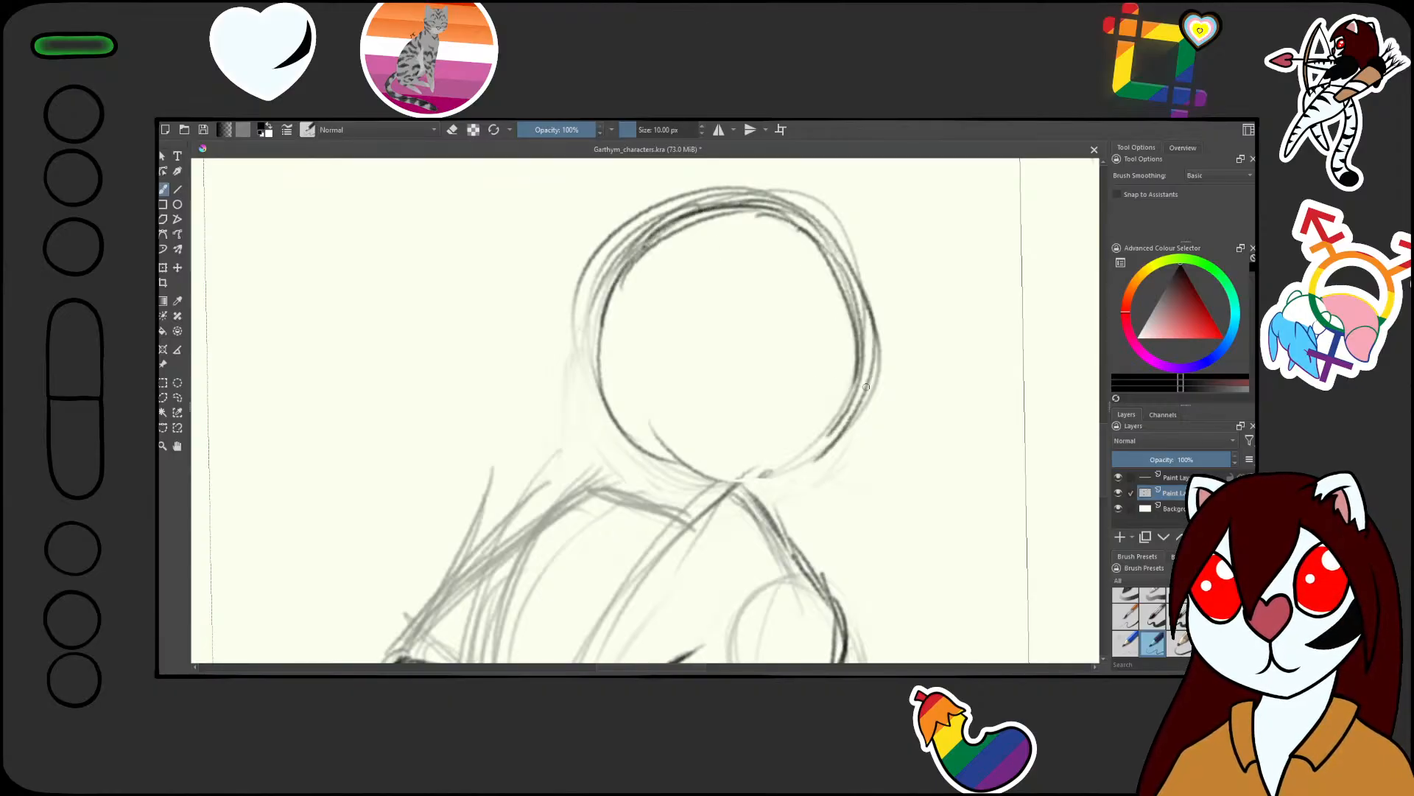
Reinforce the lower right and bottom of the head circle with overlapping strokes that close the outline
drag(866, 386, 778, 472)
mouse_move(807, 465)
mouse_down()
mouse_move(701, 484)
mouse_move(635, 454)
mouse_up()
drag(604, 330, 599, 262)
mouse_move(602, 352)
mouse_down()
mouse_move(669, 473)
mouse_move(722, 483)
mouse_move(836, 431)
mouse_up()
drag(873, 371, 795, 479)
drag(877, 338, 836, 439)
mouse_move(872, 384)
mouse_down()
mouse_move(785, 448)
mouse_move(641, 473)
mouse_up()
mouse_move(700, 474)
mouse_down()
mouse_move(664, 459)
mouse_move(635, 261)
mouse_move(656, 468)
mouse_up()
mouse_move(603, 378)
mouse_down()
mouse_move(694, 472)
mouse_move(631, 435)
mouse_up()
Lighten the left and upper parts of the head outline with the eraser
key(slash)
drag(602, 383, 718, 214)
mouse_move(627, 280)
mouse_down()
mouse_move(663, 234)
mouse_move(834, 278)
mouse_up()
mouse_move(725, 235)
mouse_down()
mouse_move(701, 243)
mouse_move(645, 451)
mouse_up()
drag(633, 420, 736, 455)
key(slash)
Redraw the head outline more cleanly along its left side, crown and right side
mouse_move(751, 208)
mouse_down()
mouse_move(602, 293)
mouse_move(597, 408)
mouse_up()
mouse_move(595, 339)
mouse_down()
mouse_move(655, 250)
mouse_move(758, 206)
mouse_up()
mouse_move(652, 235)
mouse_down()
mouse_move(711, 232)
mouse_move(825, 253)
mouse_up()
mouse_move(759, 212)
mouse_down()
mouse_move(845, 249)
mouse_move(858, 304)
mouse_up()
drag(794, 225, 847, 358)
drag(847, 287, 855, 409)
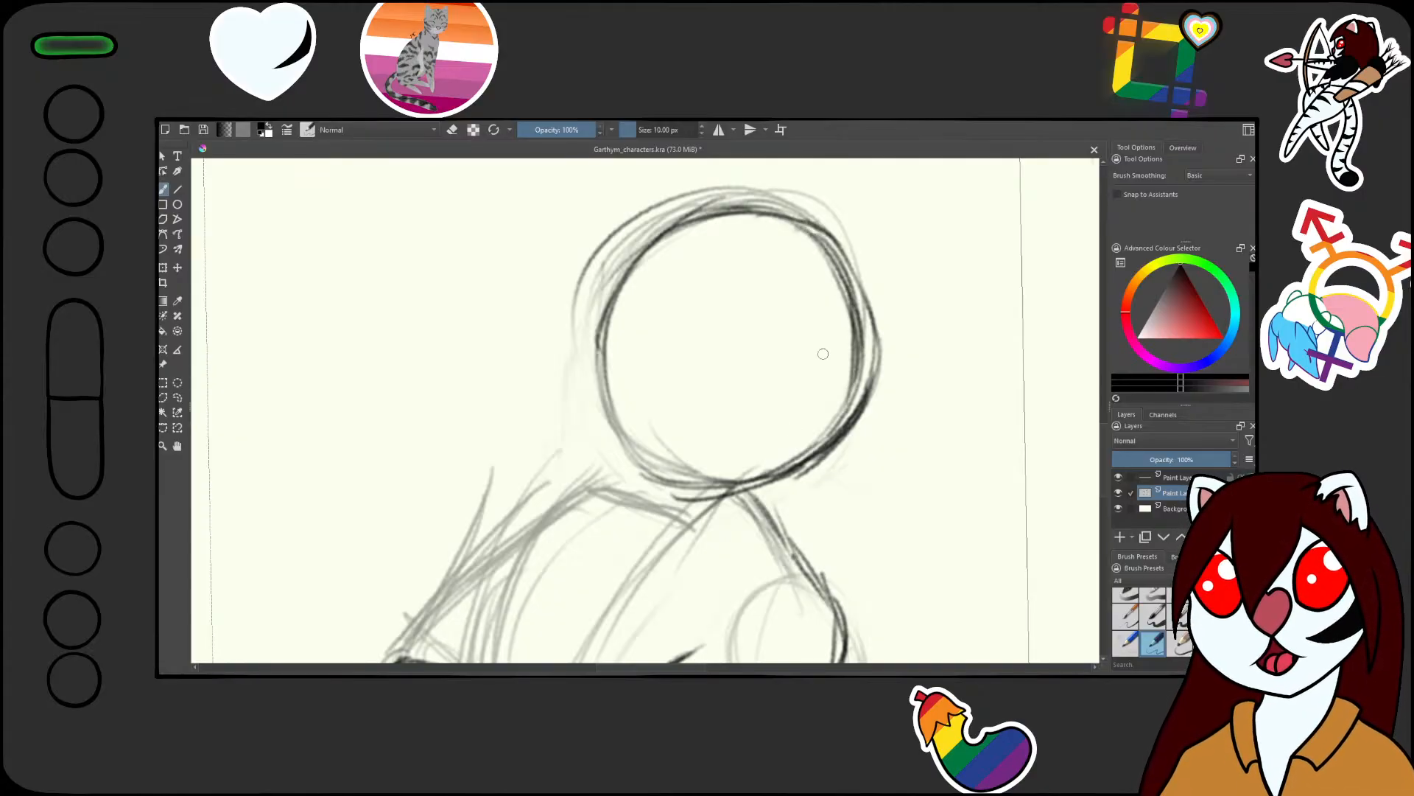
Draw a jaw and chin projecting from the lower left of the head and blend it into the head circle
scroll(822, 353, down, 5)
scroll(823, 394, up, 2)
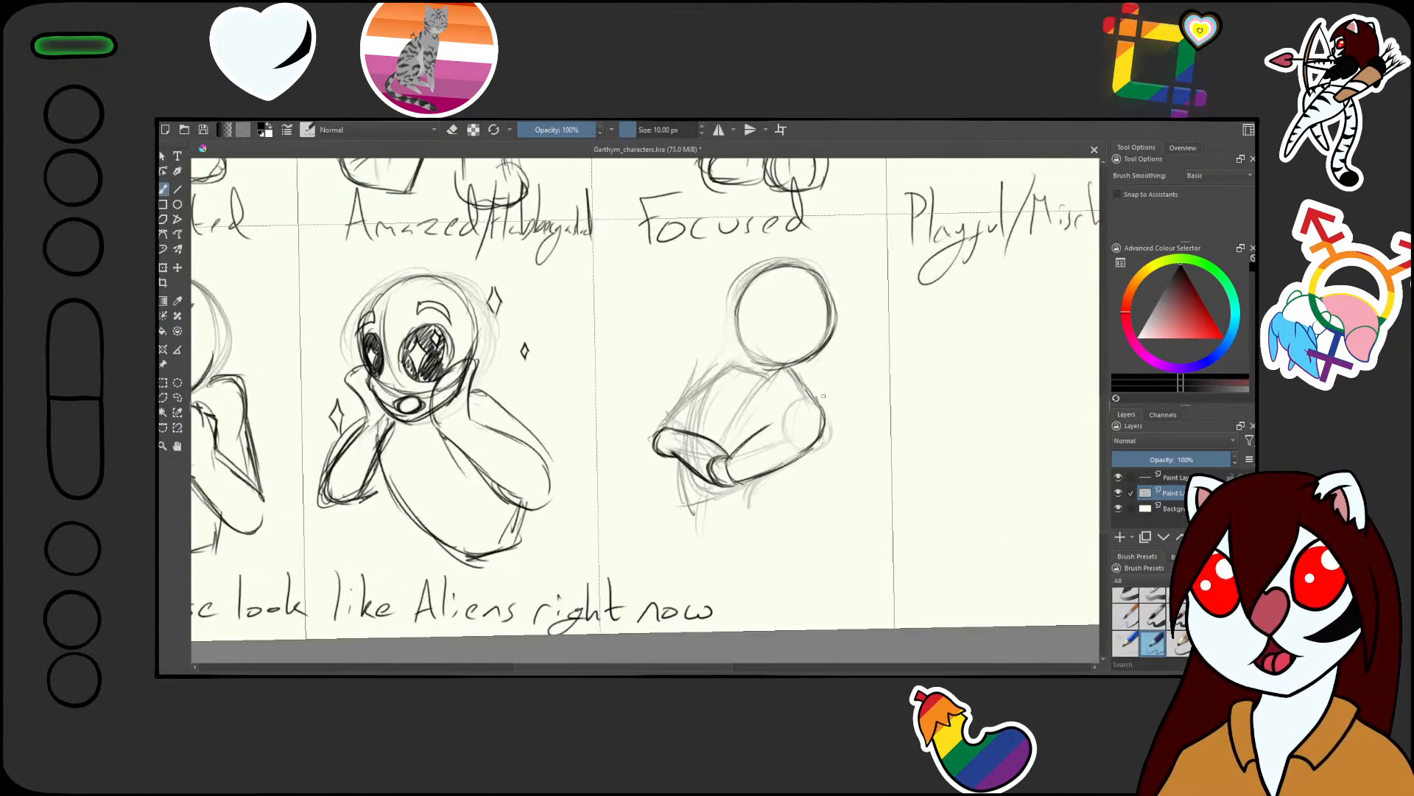
scroll(778, 400, up, 2)
scroll(737, 309, up, 2)
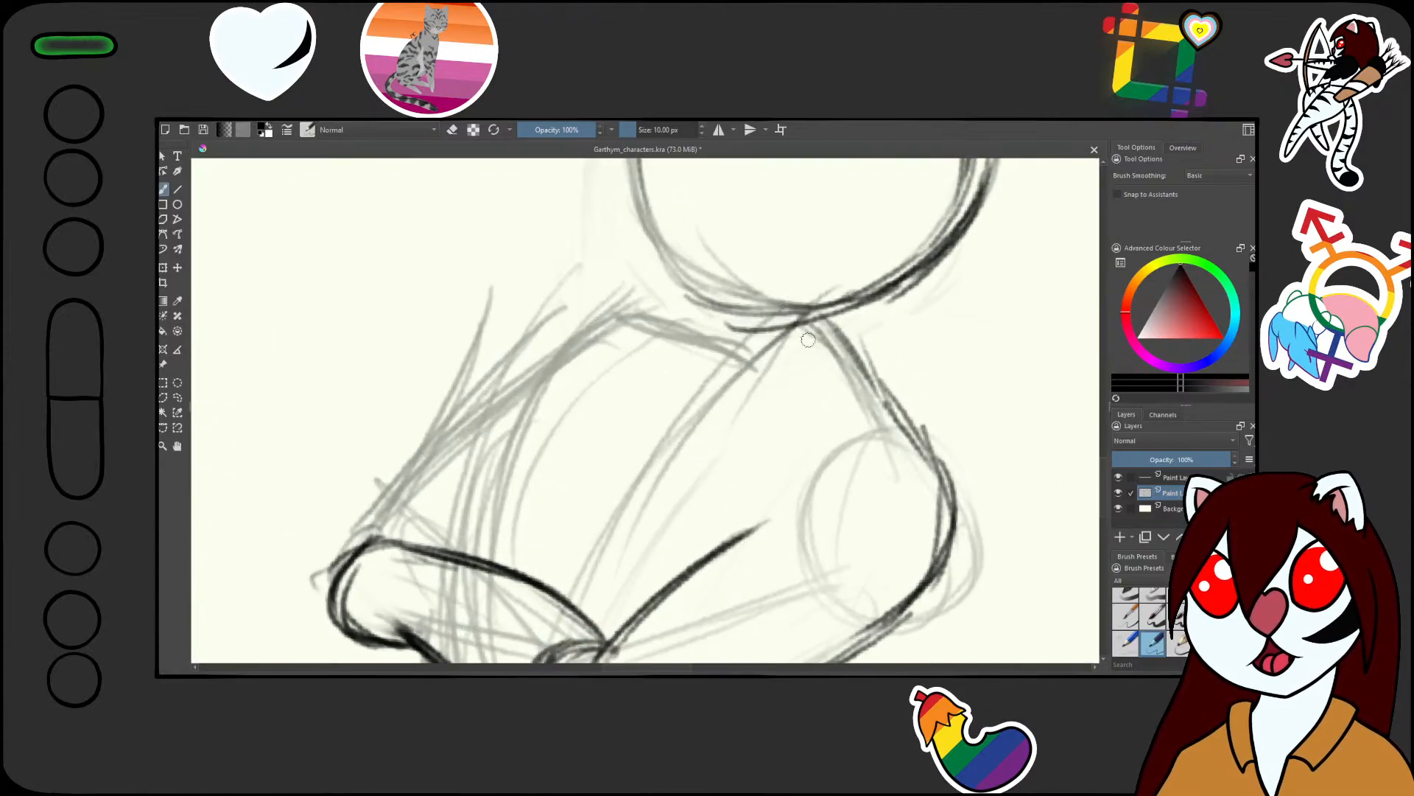
drag(682, 288, 676, 395)
mouse_move(639, 193)
mouse_down()
mouse_move(626, 325)
mouse_move(611, 346)
mouse_move(617, 402)
mouse_up()
mouse_move(633, 309)
mouse_down()
mouse_move(614, 453)
mouse_move(618, 413)
mouse_move(635, 466)
mouse_up()
mouse_move(613, 350)
mouse_down()
mouse_move(635, 466)
mouse_move(737, 468)
mouse_up()
drag(646, 470, 774, 457)
drag(762, 471, 861, 422)
drag(790, 457, 928, 377)
drag(713, 464, 821, 452)
drag(834, 399, 795, 506)
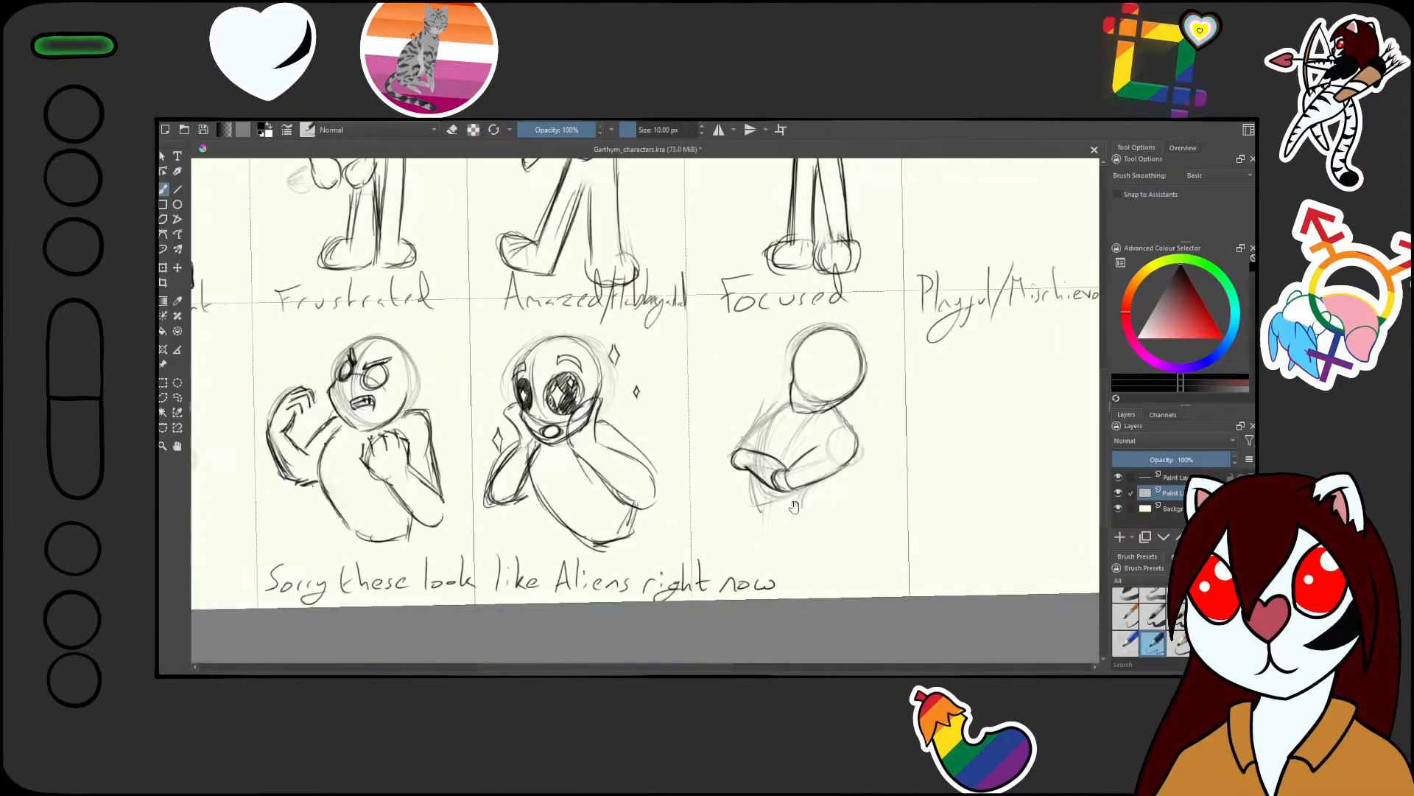
drag(788, 417, 725, 504)
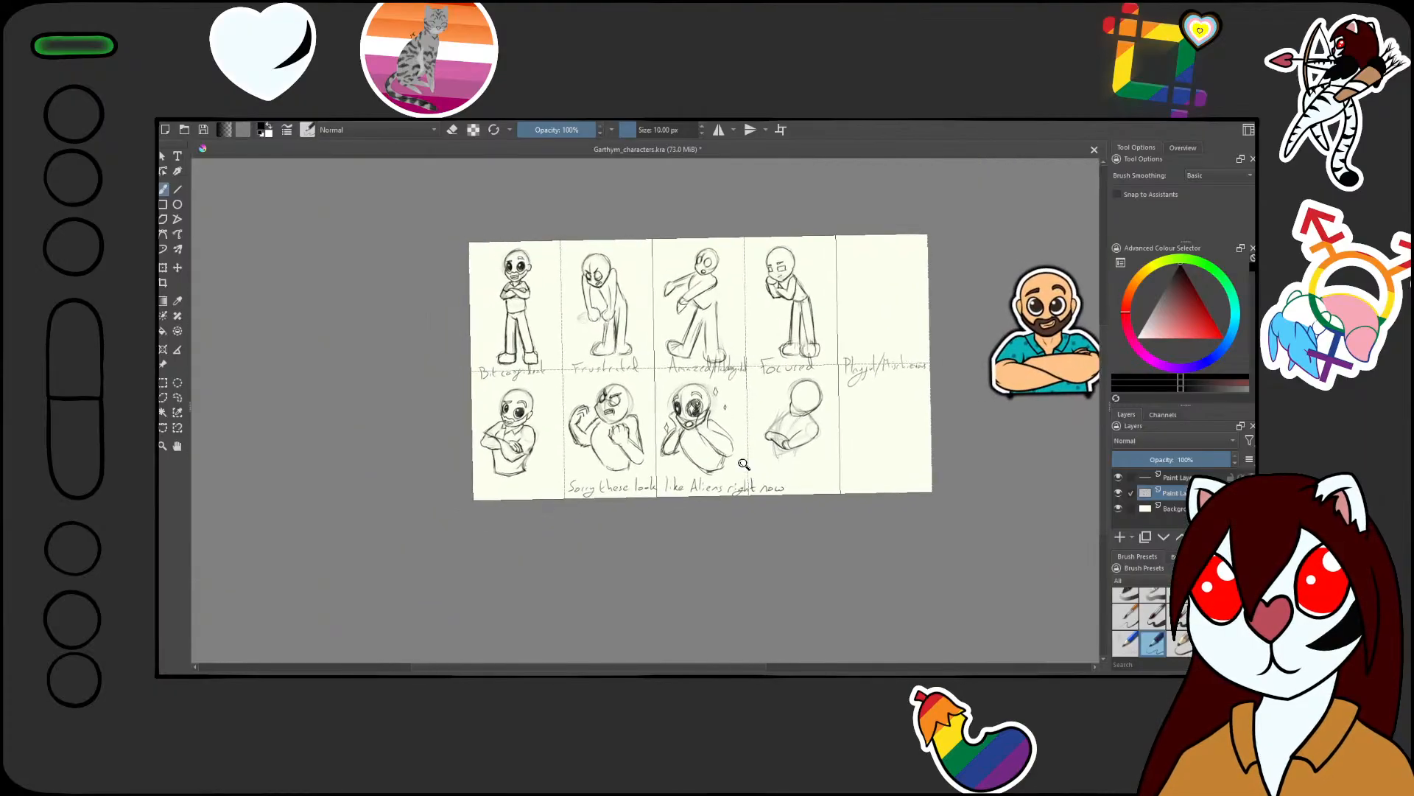
Draw the far arm's outer and inner edges between the chin and the rounded limb end
drag(813, 414, 875, 271)
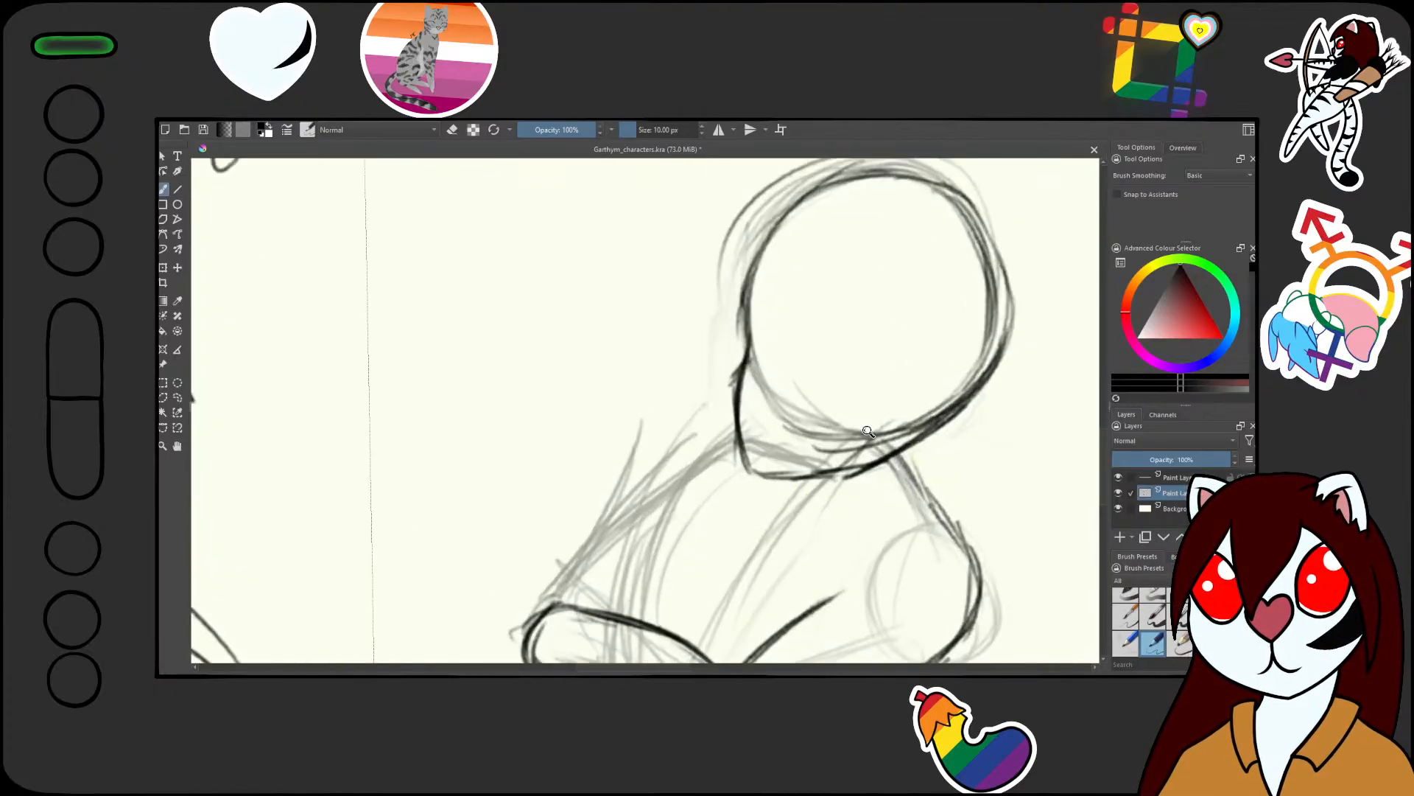
drag(845, 478, 825, 349)
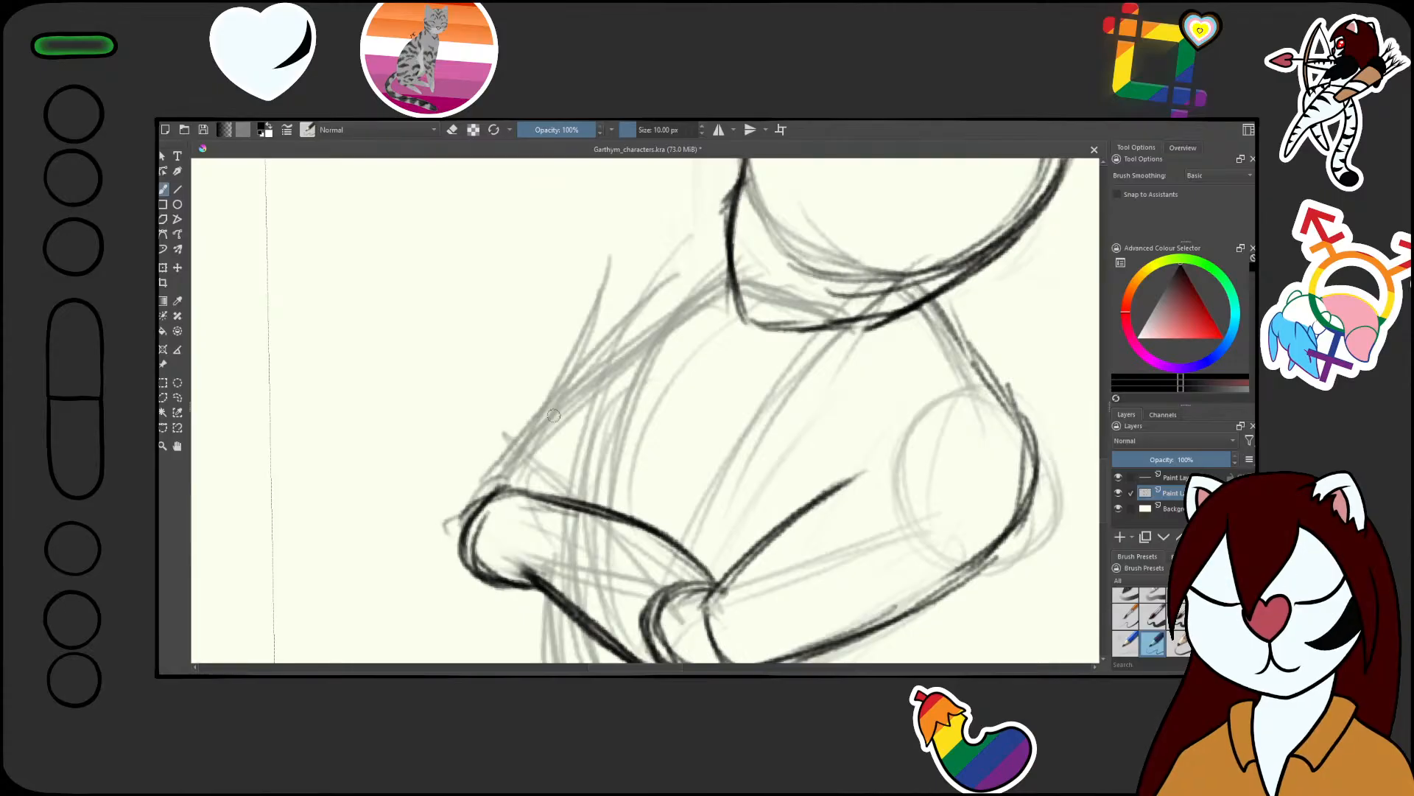
mouse_move(515, 446)
mouse_down()
mouse_move(616, 347)
mouse_move(692, 300)
mouse_up()
drag(550, 399, 694, 301)
drag(717, 404, 632, 494)
drag(741, 398, 589, 503)
drag(783, 351, 616, 492)
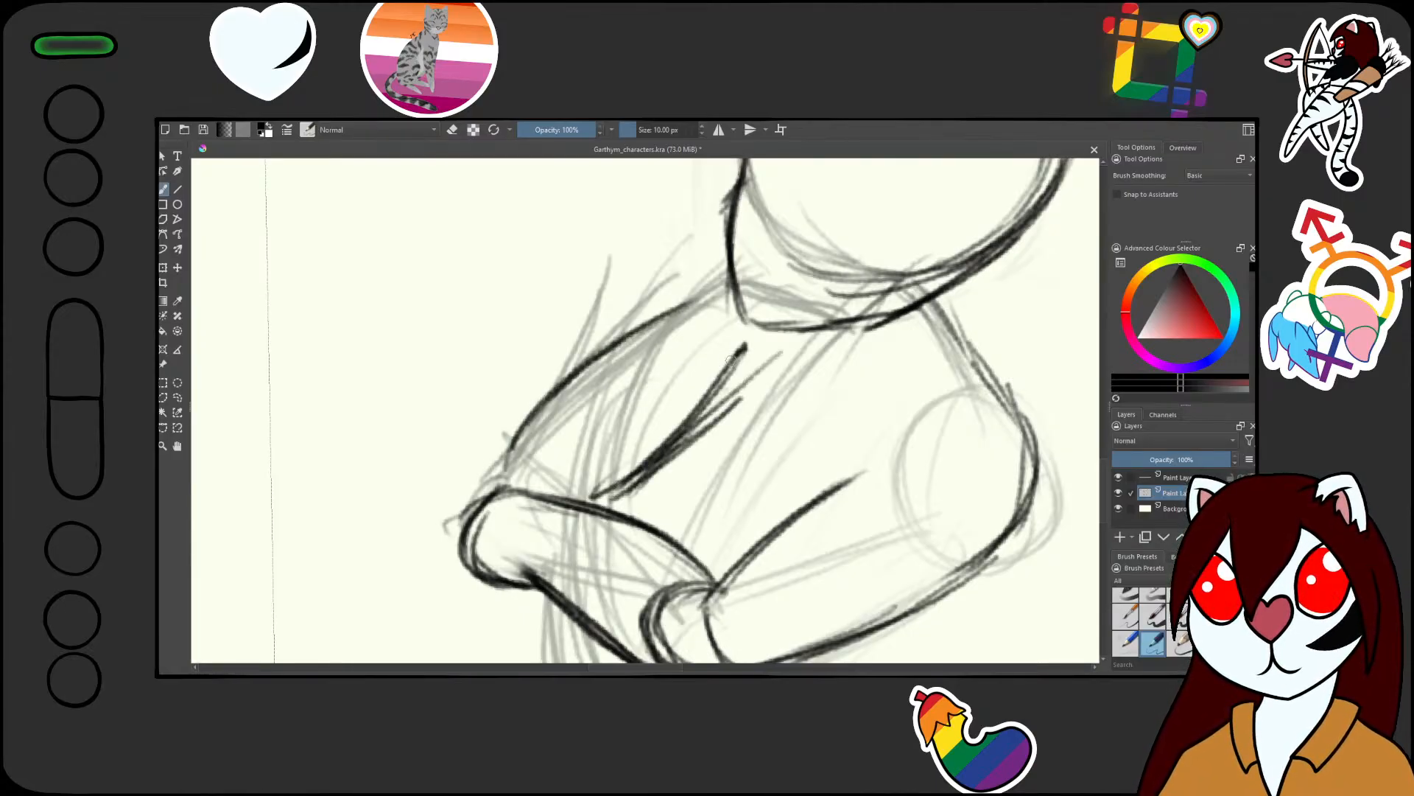
drag(737, 355, 611, 503)
mouse_move(510, 444)
mouse_down()
mouse_move(489, 507)
mouse_move(575, 520)
mouse_move(507, 527)
mouse_move(492, 498)
mouse_up()
mouse_move(657, 424)
mouse_down()
mouse_move(670, 480)
mouse_move(723, 531)
mouse_up()
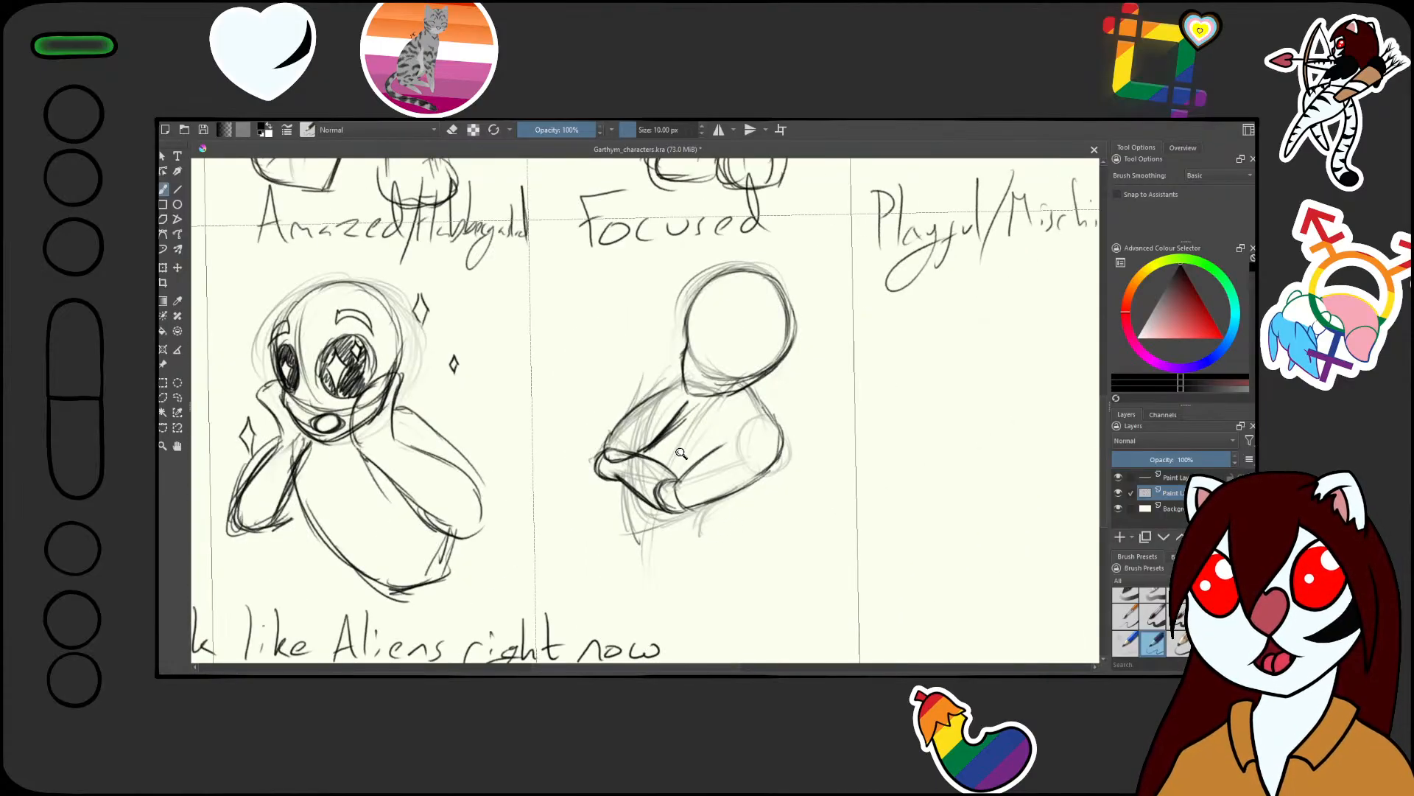
Draw a small hand with curled fingers under the chin and add a short far-shoulder line beside the jaw
mouse_move(682, 453)
mouse_down()
mouse_move(716, 413)
mouse_move(707, 309)
mouse_move(629, 343)
mouse_move(715, 313)
mouse_up()
mouse_move(667, 387)
mouse_down()
mouse_move(727, 374)
mouse_move(743, 392)
mouse_move(711, 396)
mouse_move(755, 367)
mouse_move(726, 394)
mouse_up()
mouse_move(739, 338)
mouse_down()
mouse_move(774, 369)
mouse_move(766, 398)
mouse_move(746, 391)
mouse_move(764, 404)
mouse_up()
mouse_move(768, 354)
mouse_down()
mouse_move(769, 396)
mouse_move(744, 407)
mouse_move(741, 395)
mouse_move(739, 416)
mouse_move(765, 399)
mouse_move(746, 410)
mouse_move(745, 397)
mouse_move(746, 522)
mouse_up()
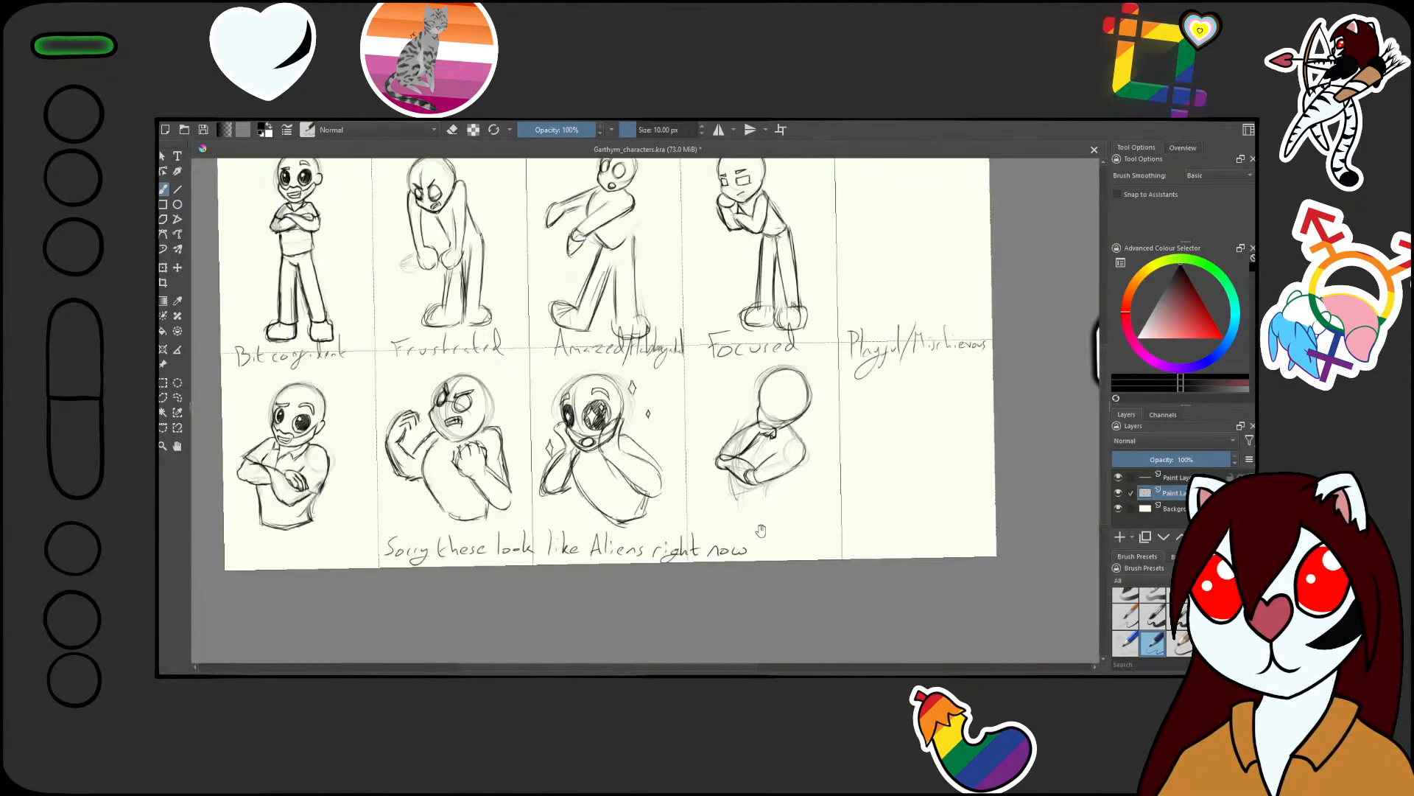
drag(772, 414, 838, 249)
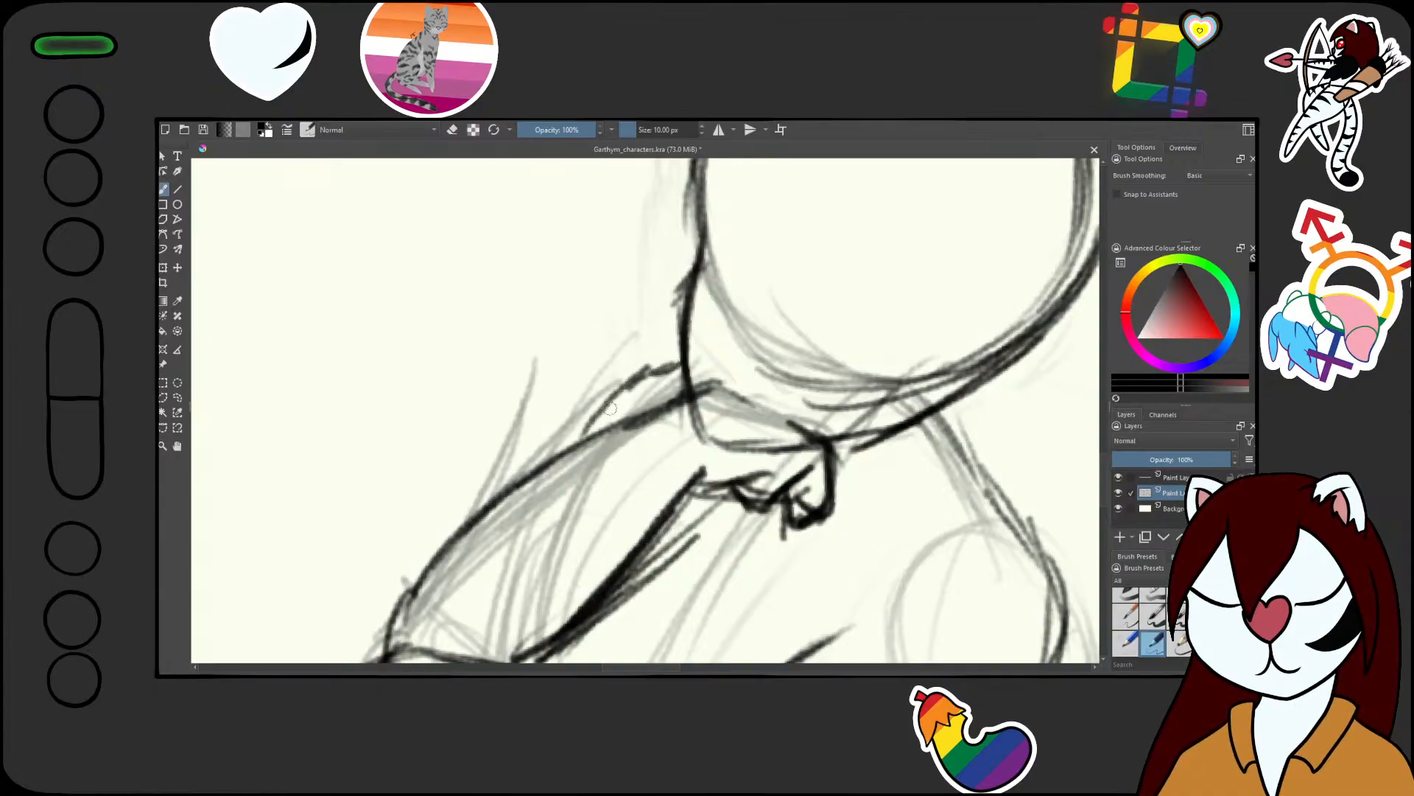
drag(720, 476, 726, 532)
drag(739, 430, 755, 361)
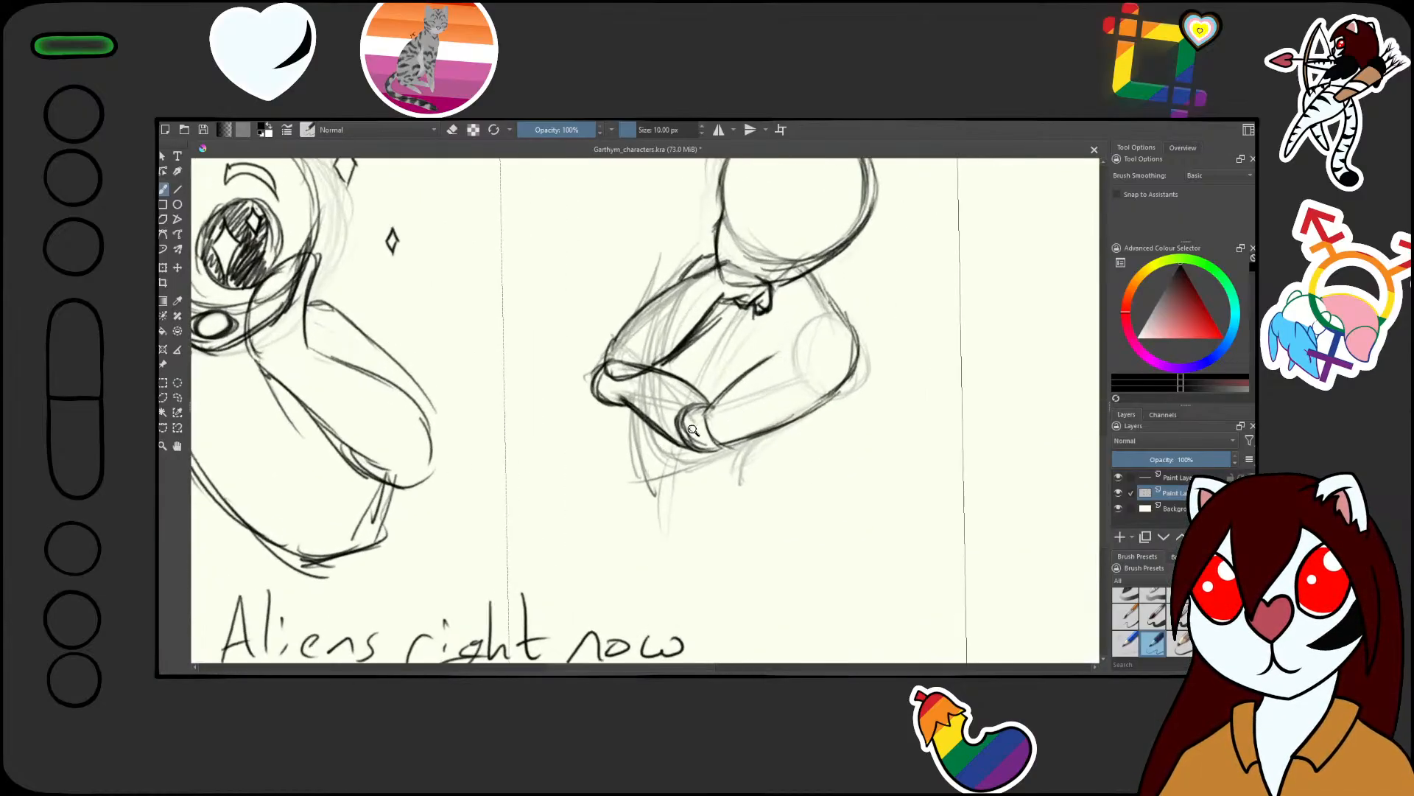
Draw the lower torso below the crossed arm, with two side edges and a curved bottom
drag(635, 417, 629, 477)
drag(761, 435, 746, 482)
drag(758, 438, 753, 479)
mouse_move(641, 417)
mouse_down()
mouse_move(632, 477)
mouse_move(679, 513)
mouse_up()
drag(641, 467, 719, 497)
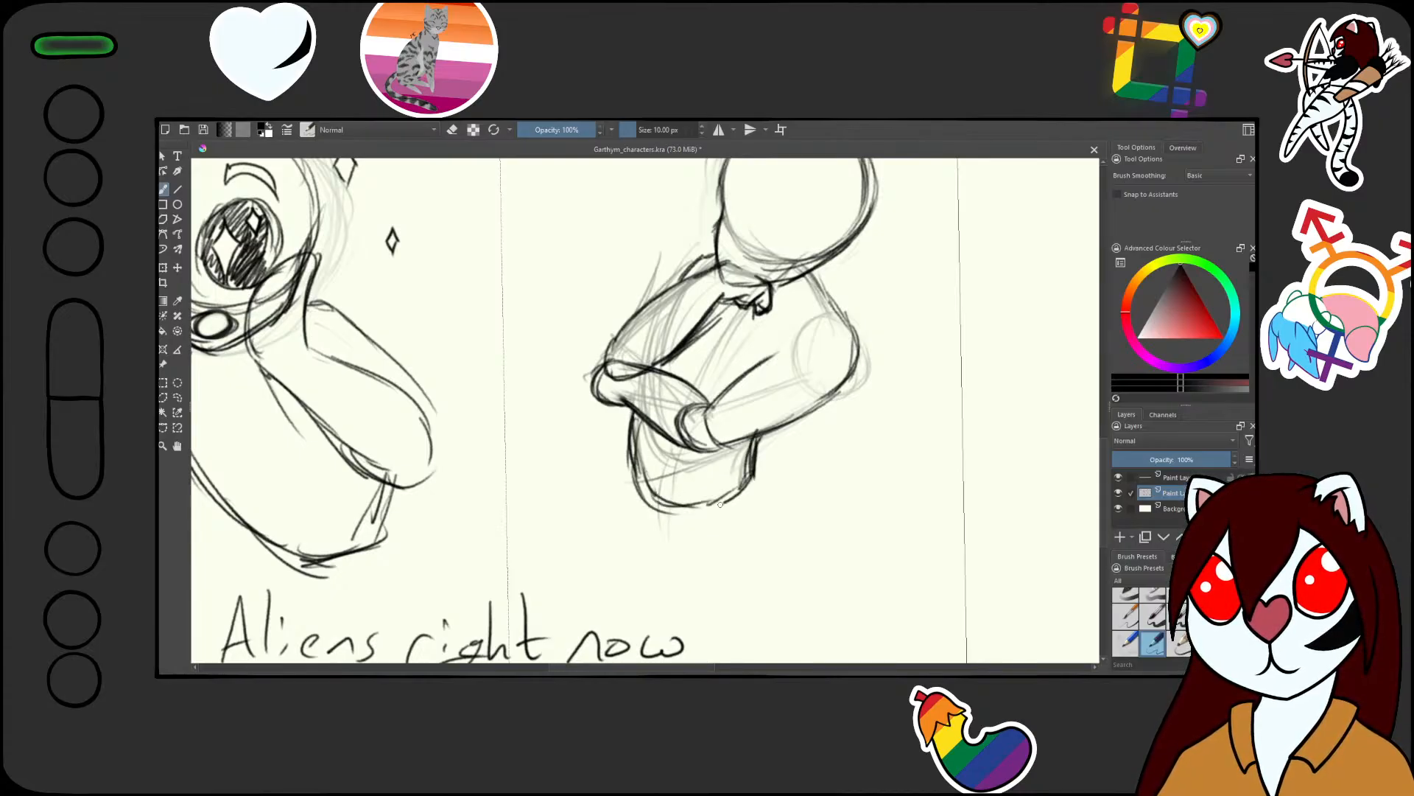
key(2)
Erase the dark outline of the near shoulder and the outer curve of the near arm
scroll(751, 440, up, 1)
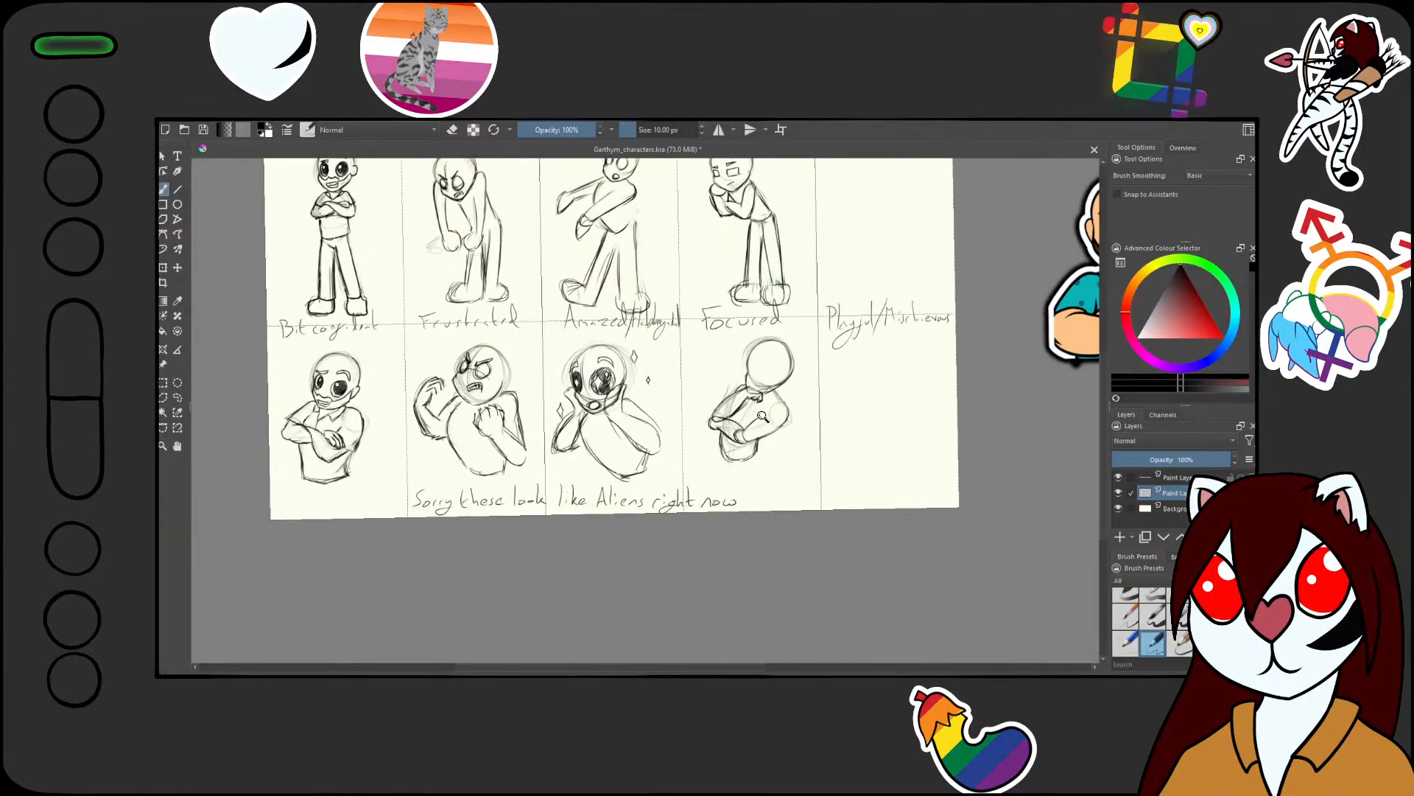
scroll(766, 436, up, 1)
scroll(769, 435, up, 2)
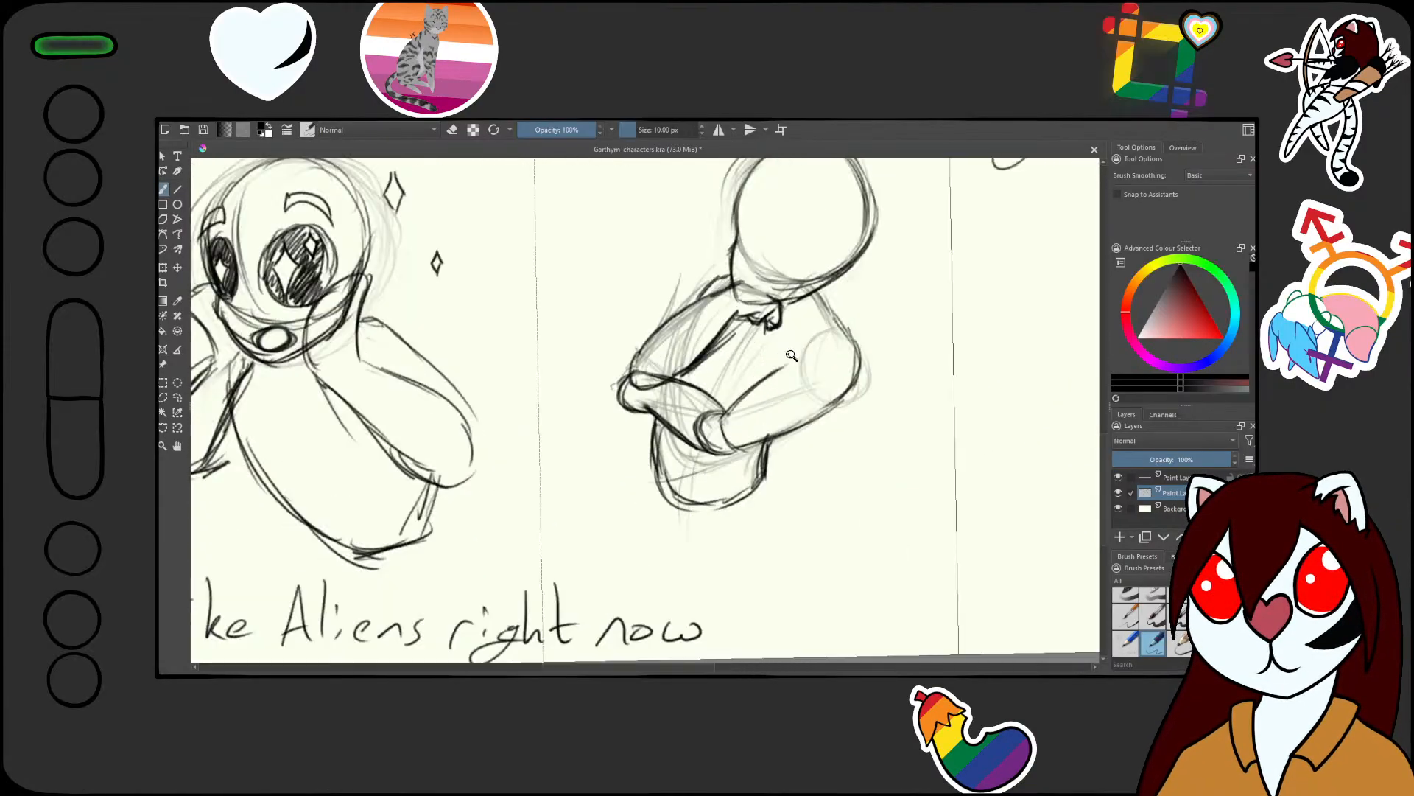
key(e)
key(slash)
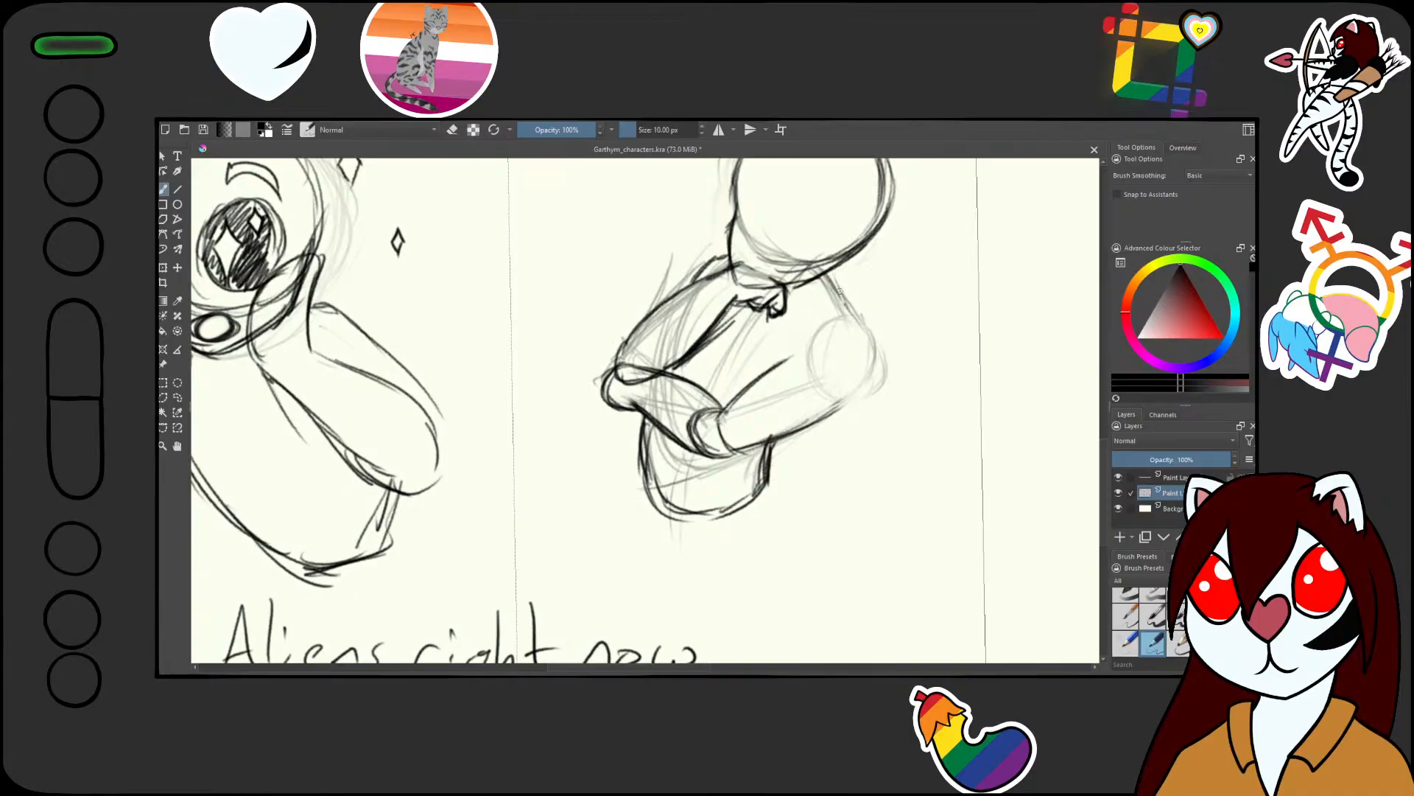
Draw a short neck line and redraw the near shoulder and outer arm curve slightly further inward
drag(847, 263, 816, 303)
mouse_move(847, 259)
mouse_down()
mouse_move(814, 302)
mouse_move(821, 289)
mouse_move(847, 337)
mouse_up()
key(slash)
key(slash)
mouse_move(830, 288)
mouse_down()
mouse_move(847, 372)
mouse_move(832, 402)
mouse_move(777, 437)
mouse_up()
drag(833, 400, 761, 439)
drag(812, 413, 780, 430)
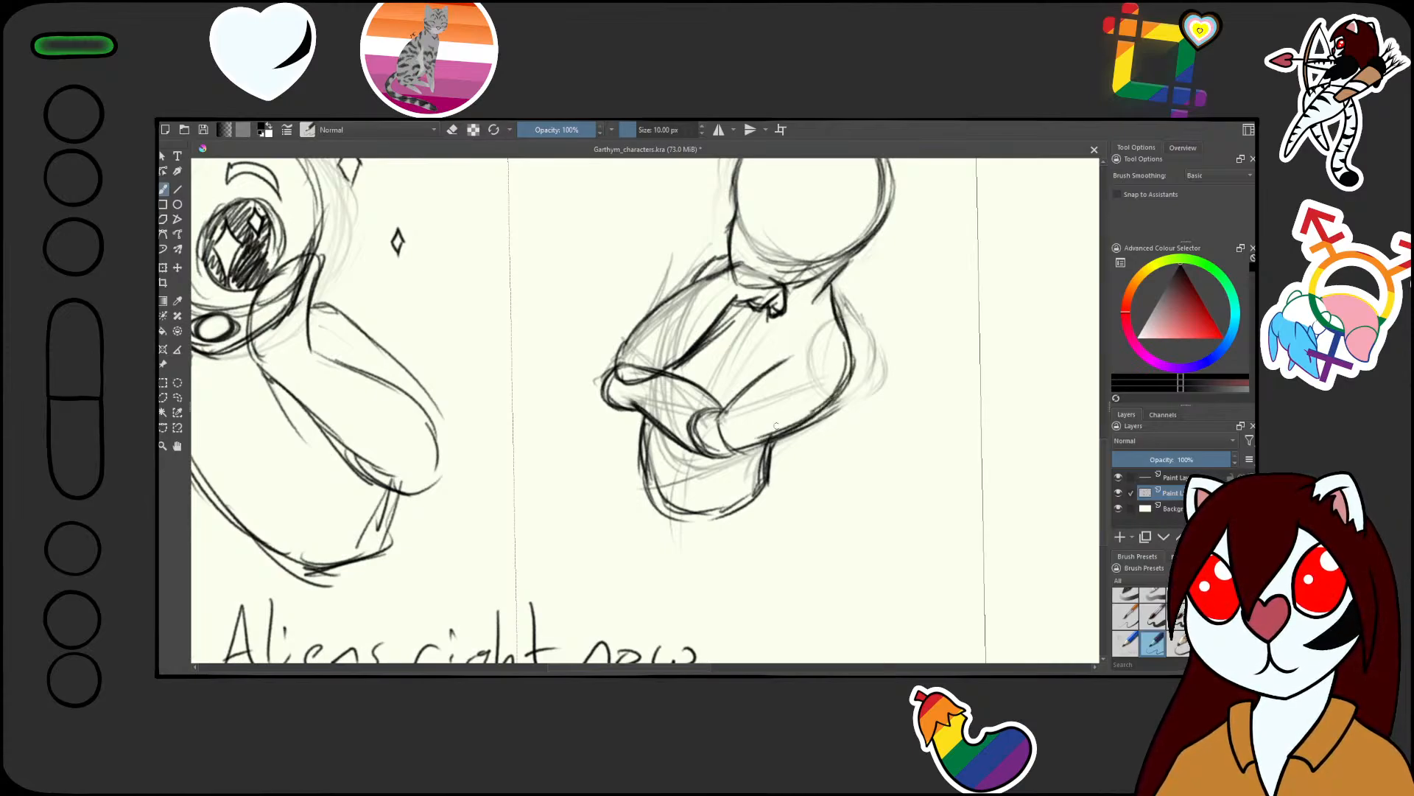
Erase the stray sketch lines just outside the lower edge of the near arm
key(slash)
drag(858, 398, 799, 441)
key(slash)
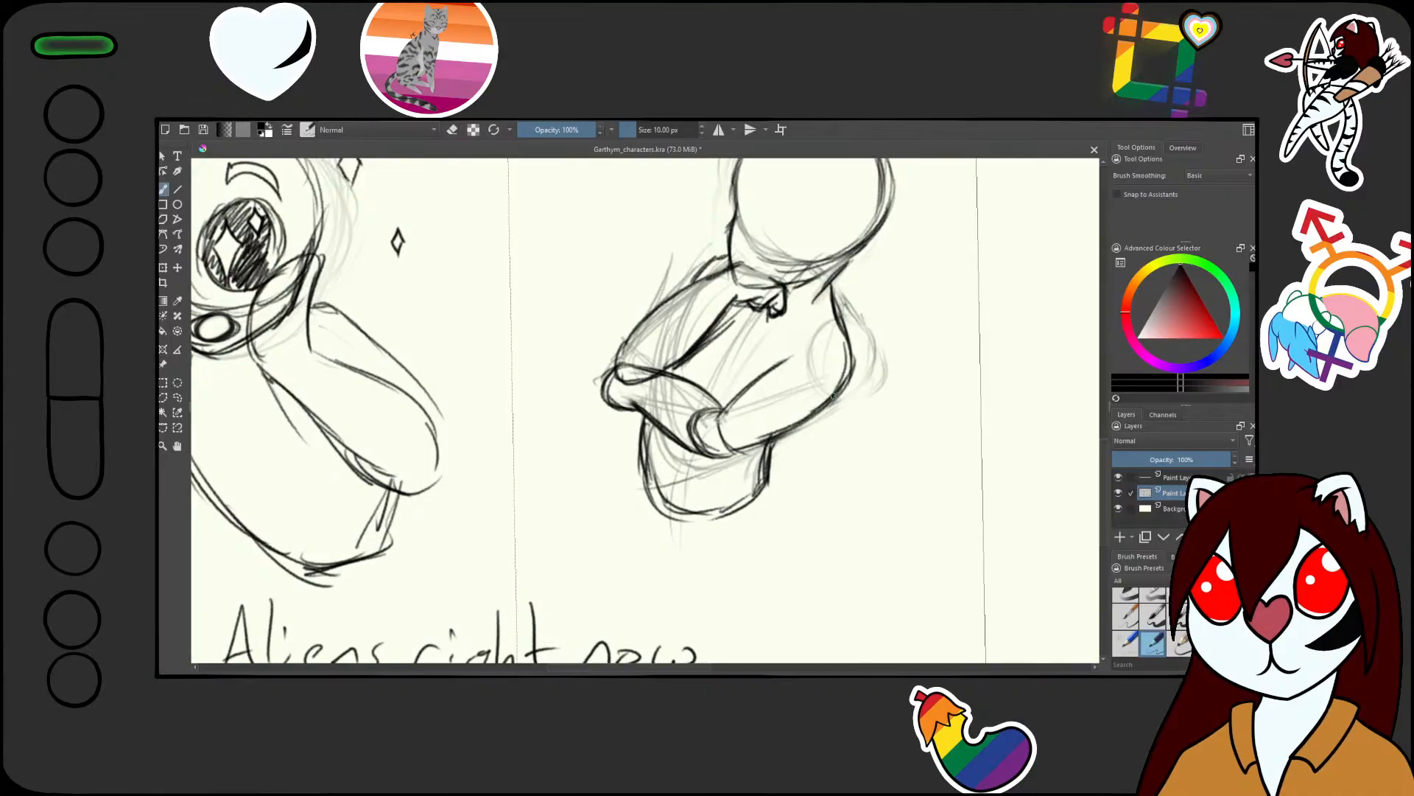
Erase the chin line and stray strokes that cross the back of the raised hand on the Focused bust
scroll(828, 397, down, 5)
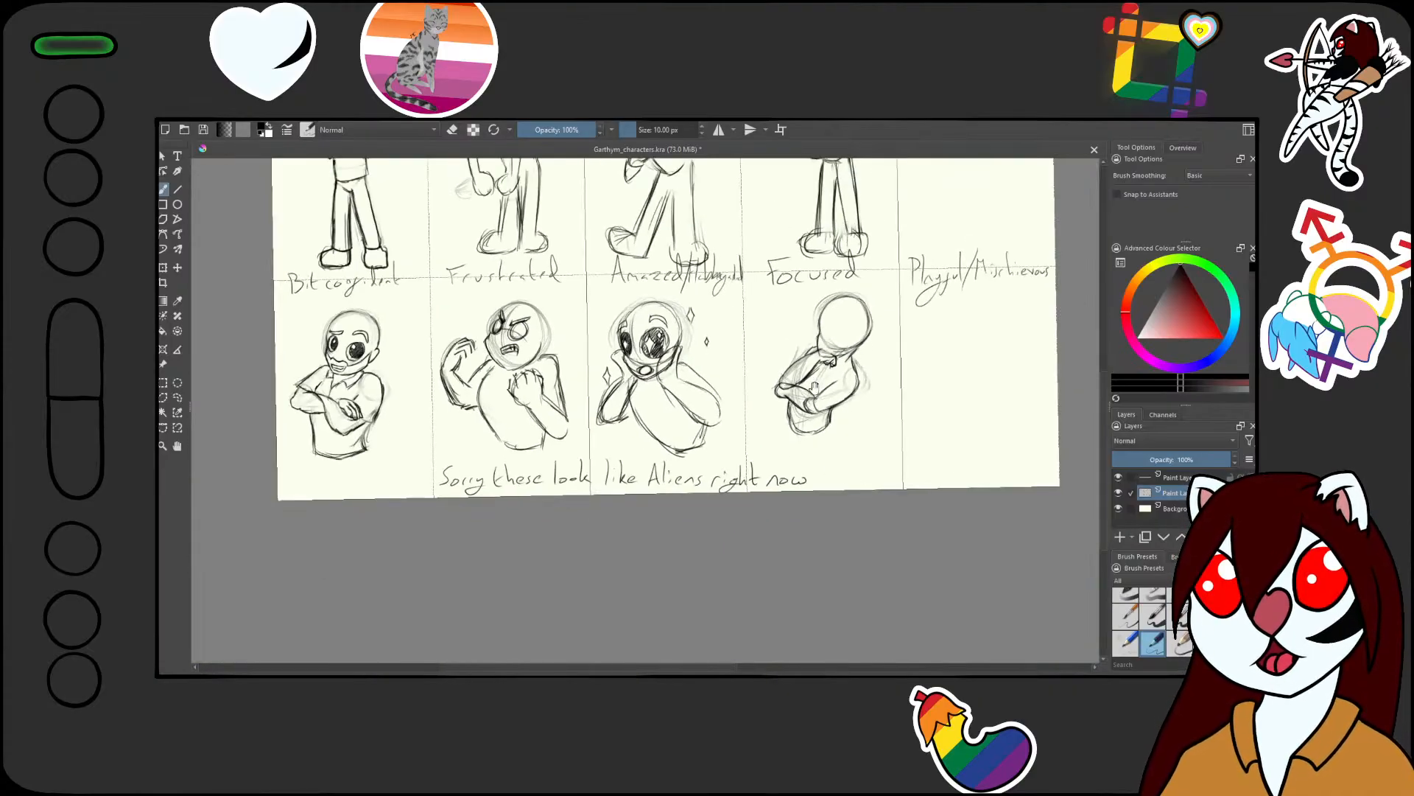
mouse_move(863, 361)
mouse_down()
mouse_move(853, 275)
mouse_move(795, 376)
mouse_up()
drag(935, 410, 900, 274)
drag(745, 516, 715, 360)
key(slash)
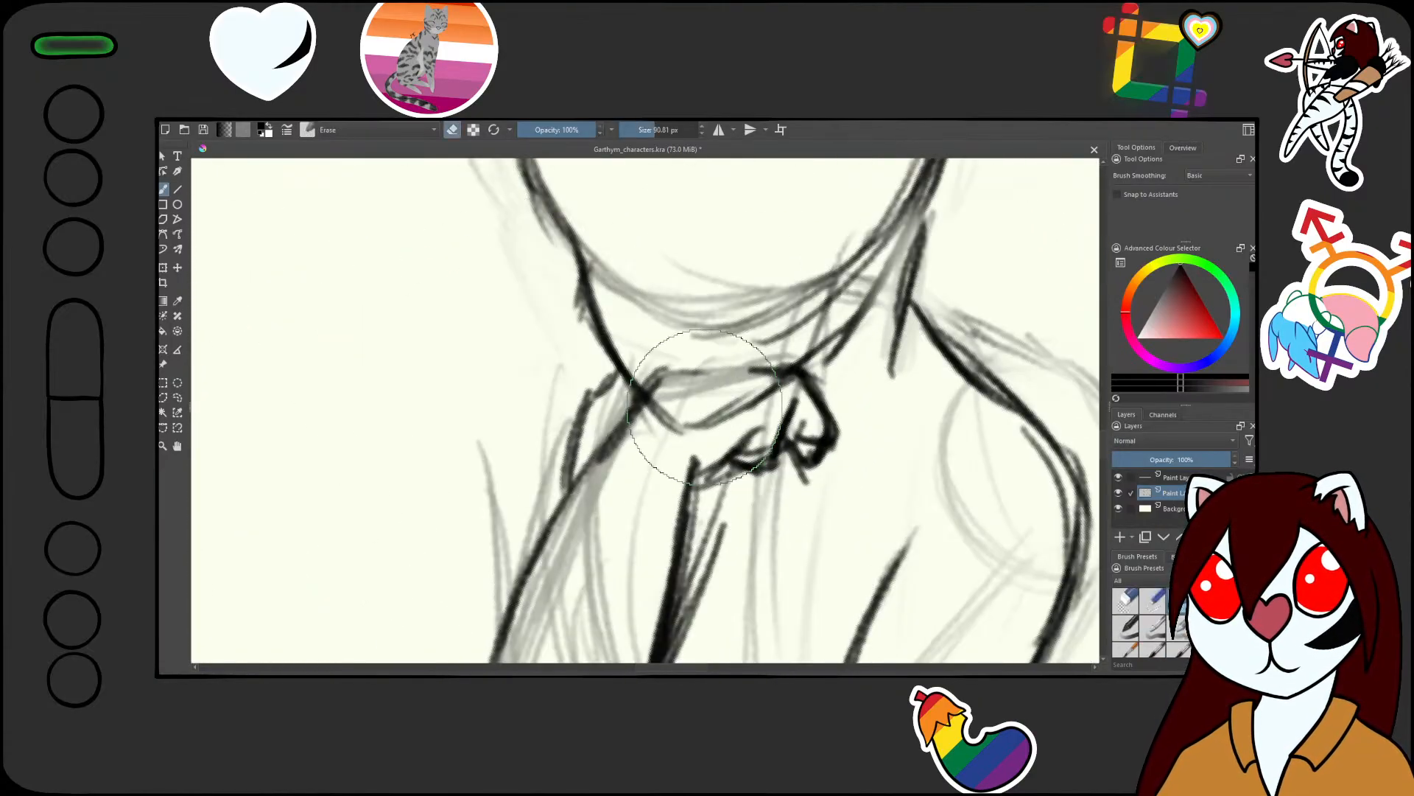
drag(759, 420, 647, 447)
mouse_move(718, 397)
mouse_down()
mouse_move(634, 447)
mouse_move(657, 441)
mouse_up()
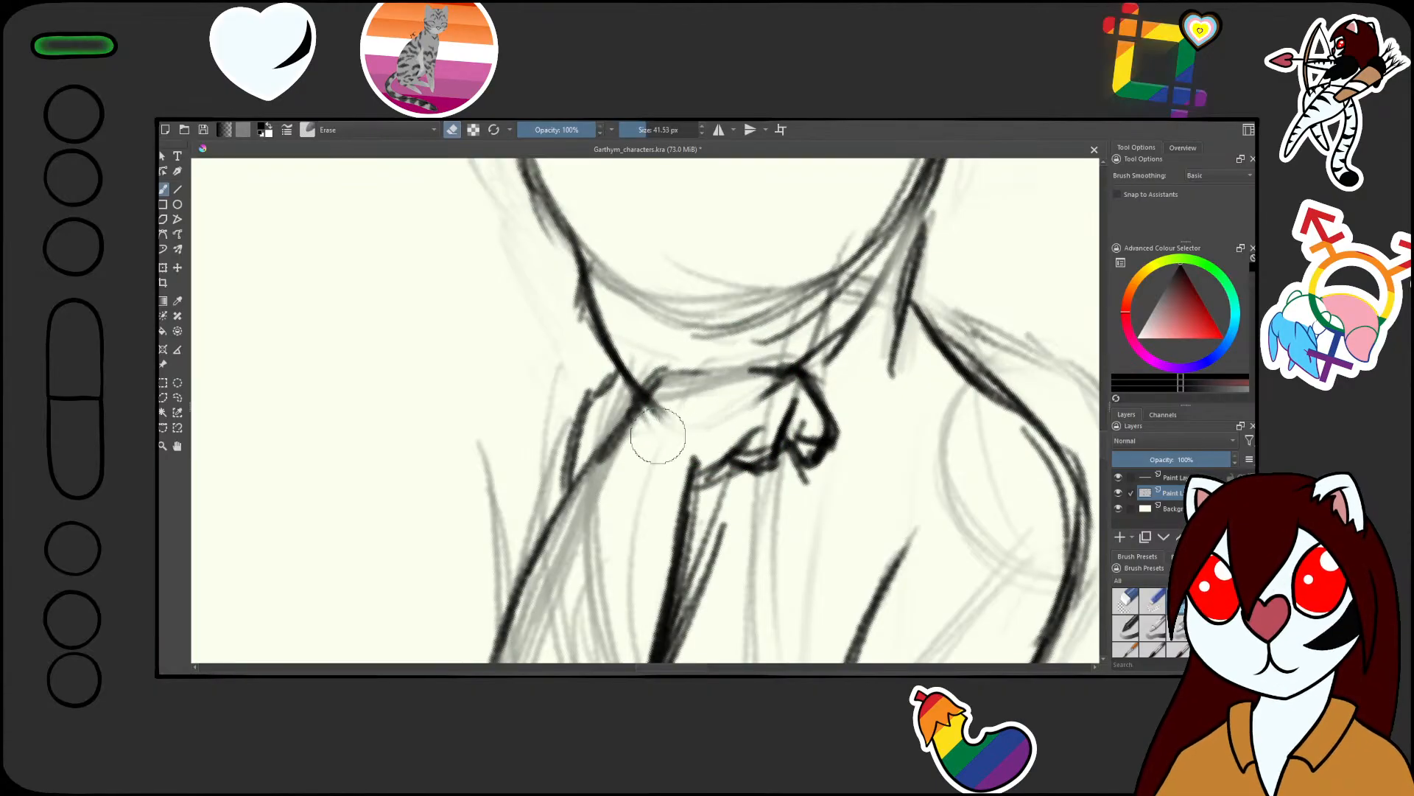
mouse_move(744, 368)
mouse_down()
mouse_move(732, 471)
mouse_move(737, 430)
mouse_move(702, 333)
mouse_move(724, 324)
mouse_move(725, 439)
mouse_up()
key(slash)
mouse_move(847, 319)
mouse_down()
mouse_move(862, 335)
mouse_move(764, 452)
mouse_move(827, 395)
mouse_move(807, 347)
mouse_up()
mouse_move(722, 404)
mouse_down()
mouse_move(656, 432)
mouse_move(690, 379)
mouse_up()
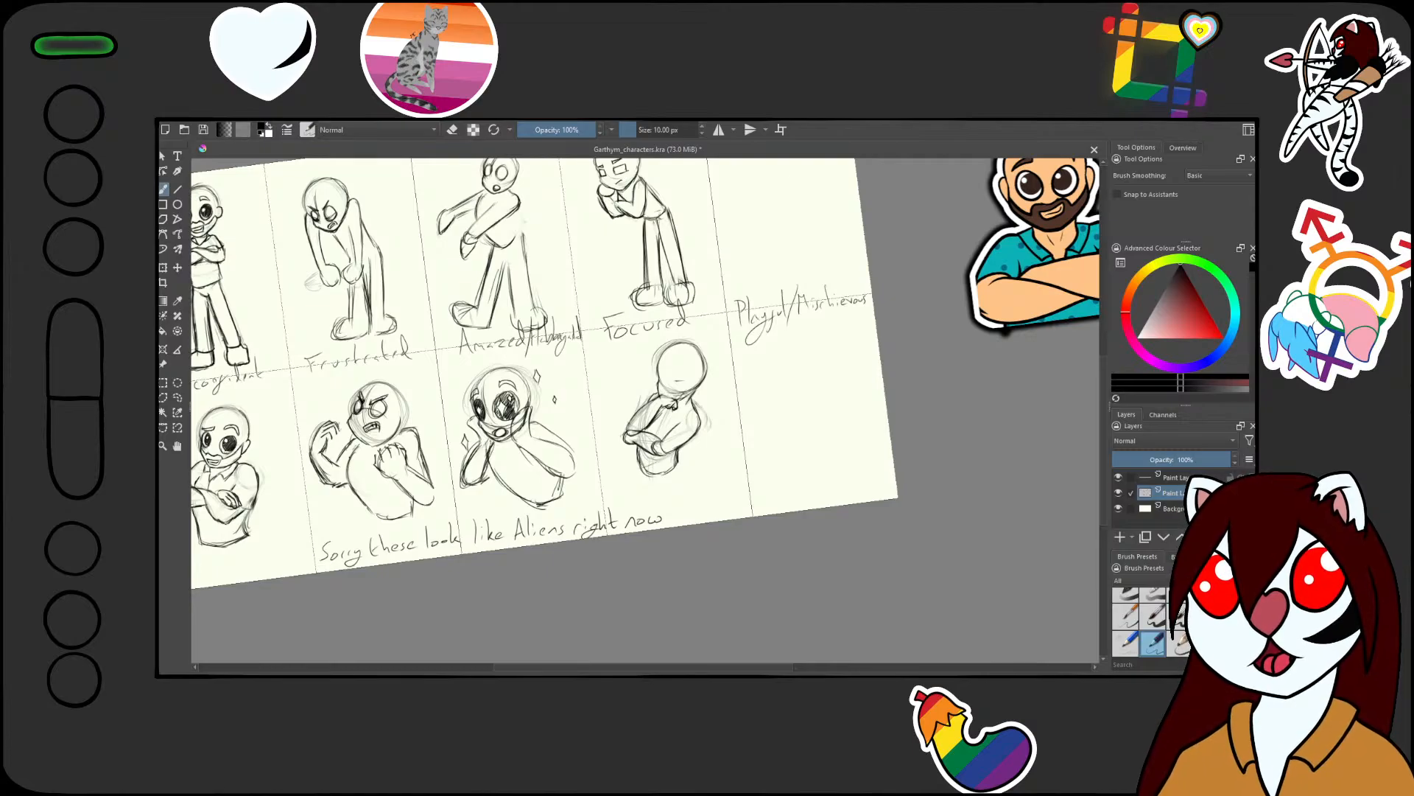
Draw two half-closed eyes with flat slanted upper lids and rounded lower edges low on the Focused bust's face
scroll(678, 378, up, 5)
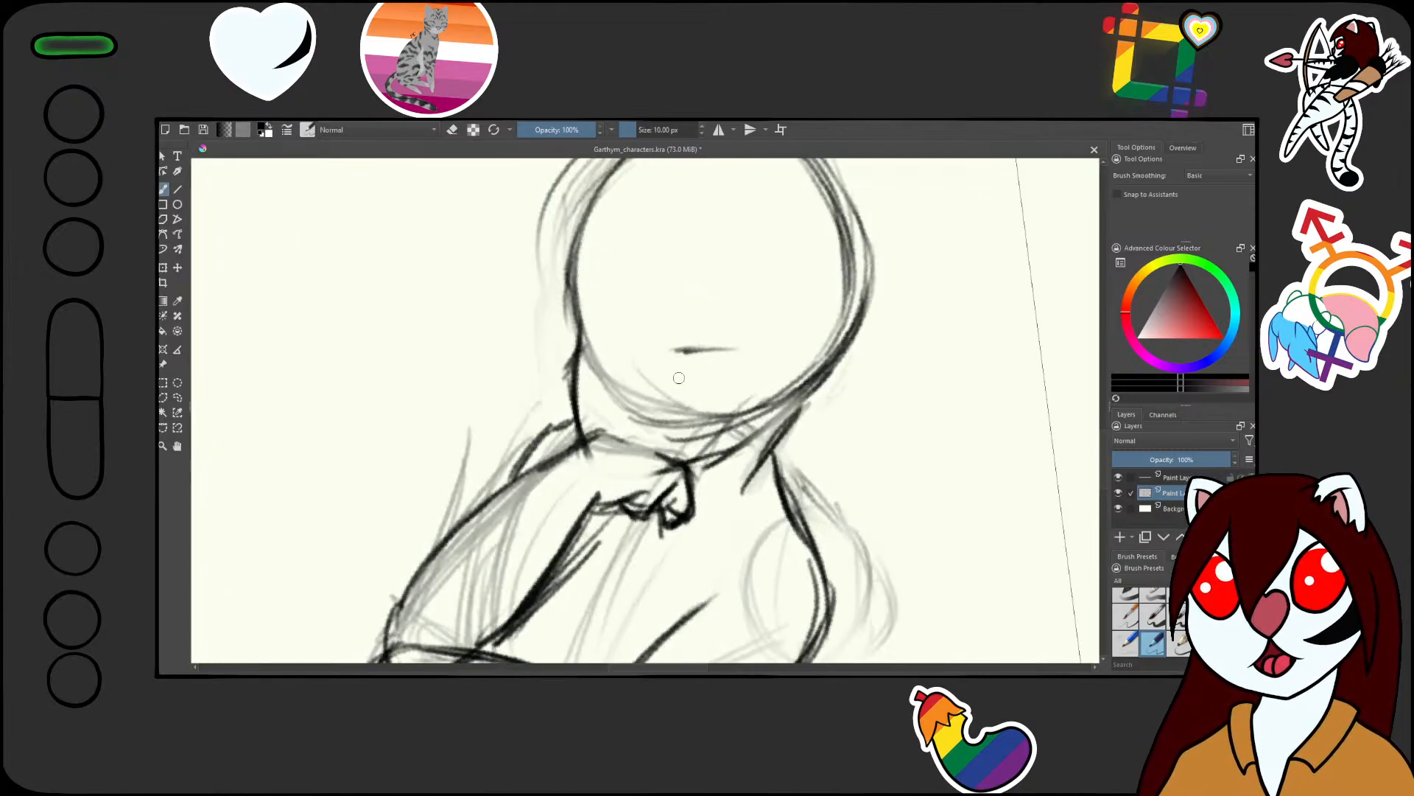
mouse_move(858, 405)
mouse_down()
mouse_move(837, 322)
mouse_move(799, 273)
mouse_up()
scroll(652, 328, up, 2)
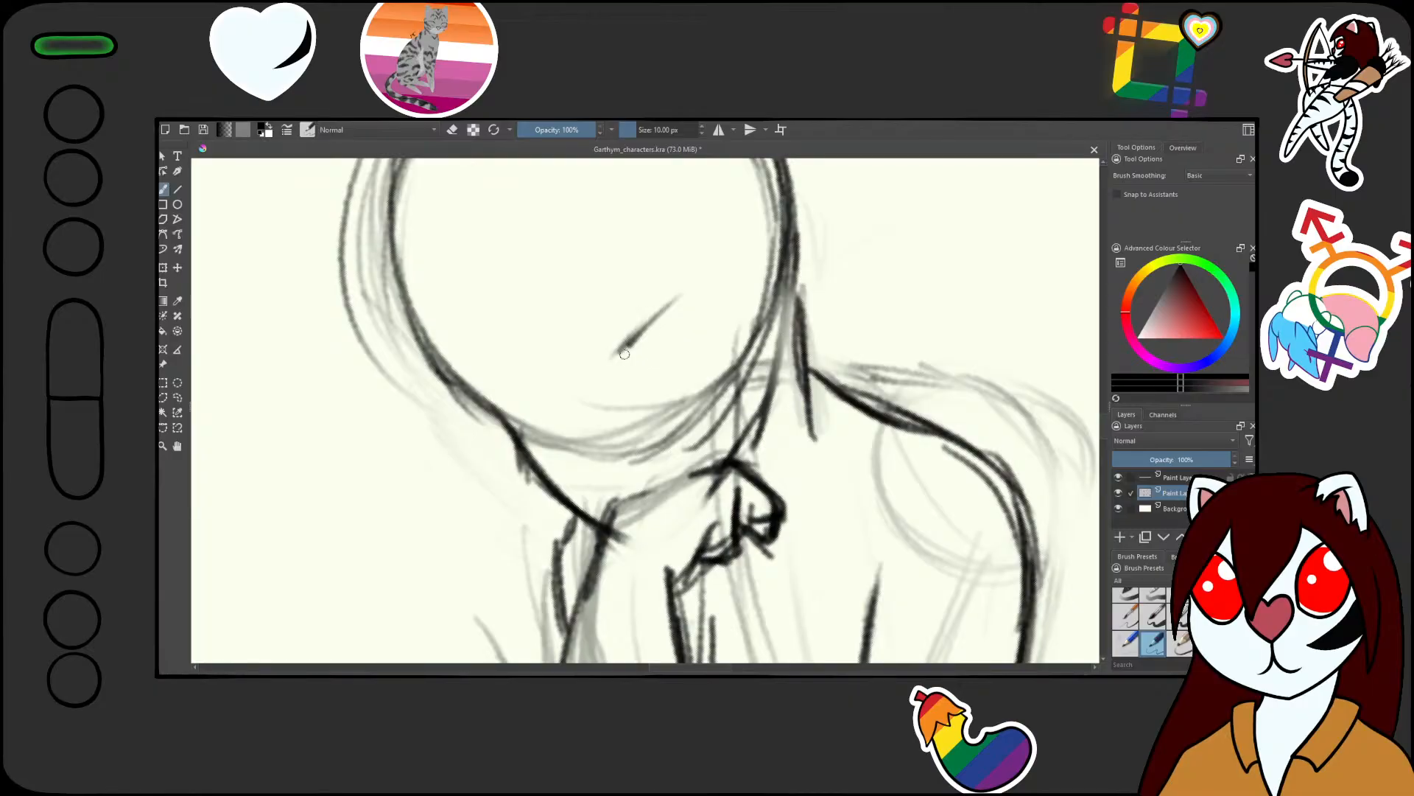
mouse_move(696, 289)
mouse_down()
mouse_move(619, 357)
mouse_move(499, 411)
mouse_up()
mouse_move(625, 349)
mouse_down()
mouse_move(638, 383)
mouse_move(692, 378)
mouse_move(712, 357)
mouse_move(687, 372)
mouse_up()
mouse_move(710, 279)
mouse_down()
mouse_move(707, 361)
mouse_move(703, 279)
mouse_move(625, 337)
mouse_up()
mouse_move(567, 380)
mouse_down()
mouse_move(552, 431)
mouse_move(508, 424)
mouse_move(566, 402)
mouse_move(565, 424)
mouse_up()
drag(570, 389, 550, 440)
ctrl+drag(692, 325, 650, 524)
shift+drag(761, 317, 717, 480)
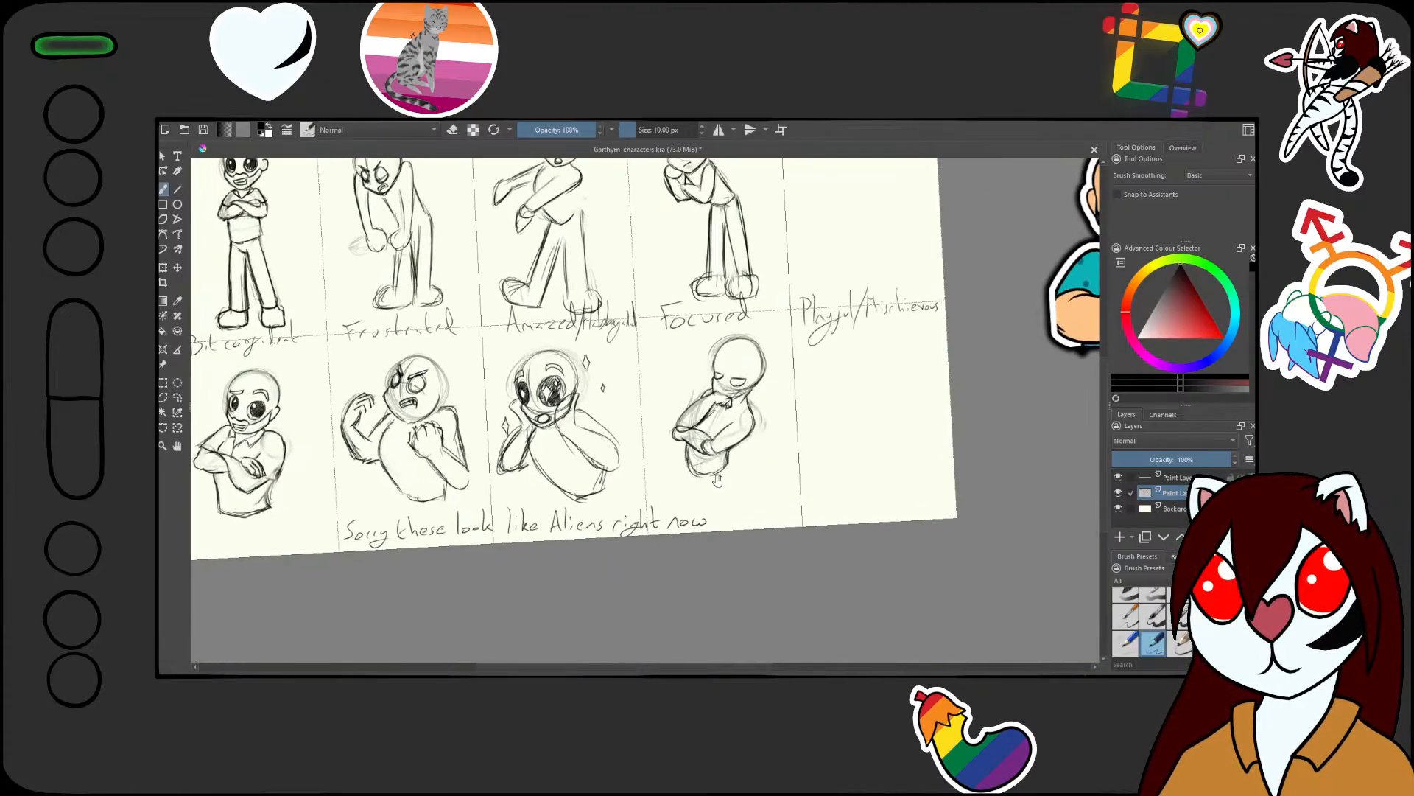
Refine the rounded lower curve and outer edge of the near eye on the Focused bust
mouse_move(726, 404)
ctrl+mouse_down()
mouse_move(761, 307)
mouse_move(707, 395)
mouse_move(698, 465)
ctrl+mouse_up()
shift+drag(843, 413, 855, 286)
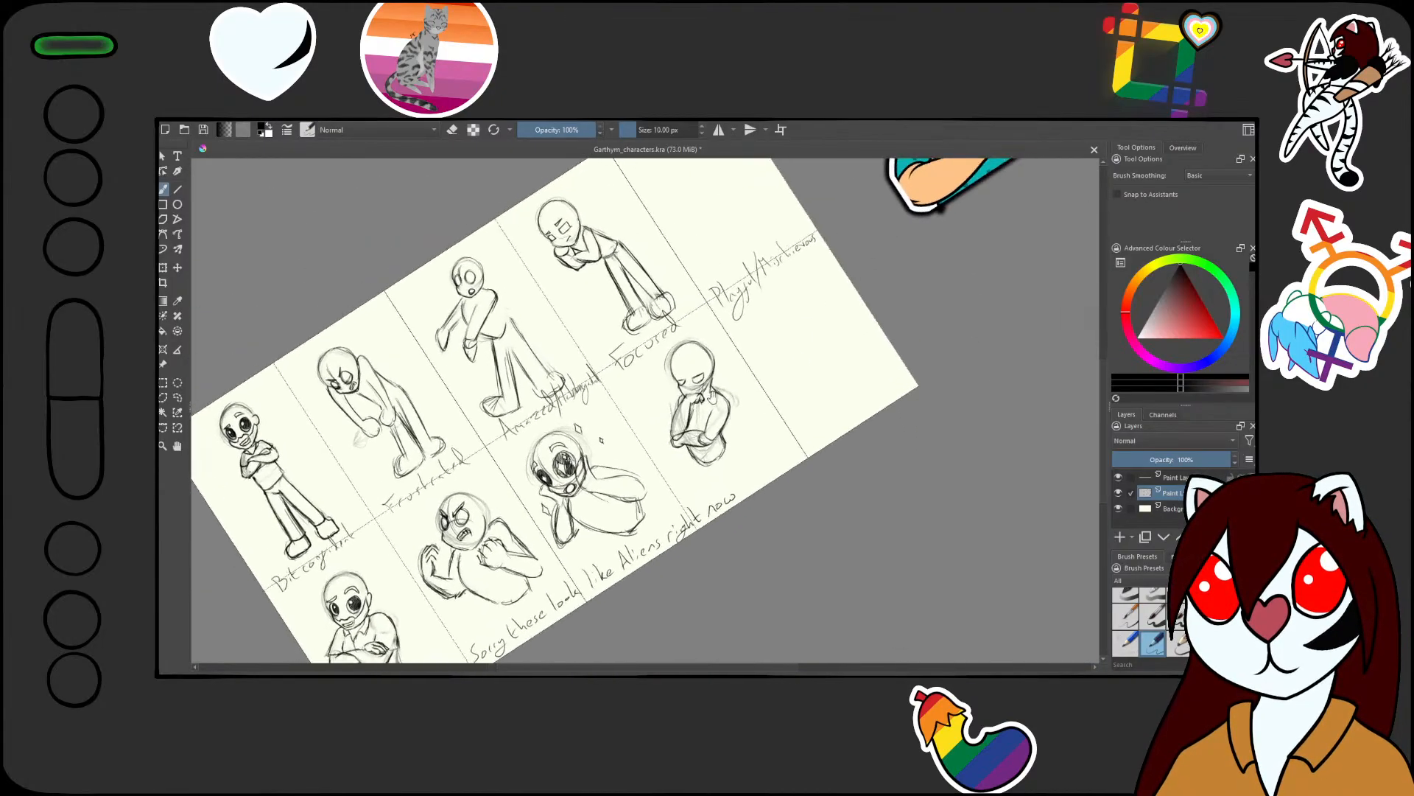
ctrl+drag(694, 391, 747, 279)
mouse_move(660, 355)
mouse_down()
mouse_move(741, 314)
mouse_move(681, 384)
mouse_move(716, 389)
mouse_up()
mouse_move(759, 305)
mouse_down()
mouse_move(759, 346)
mouse_move(726, 380)
mouse_up()
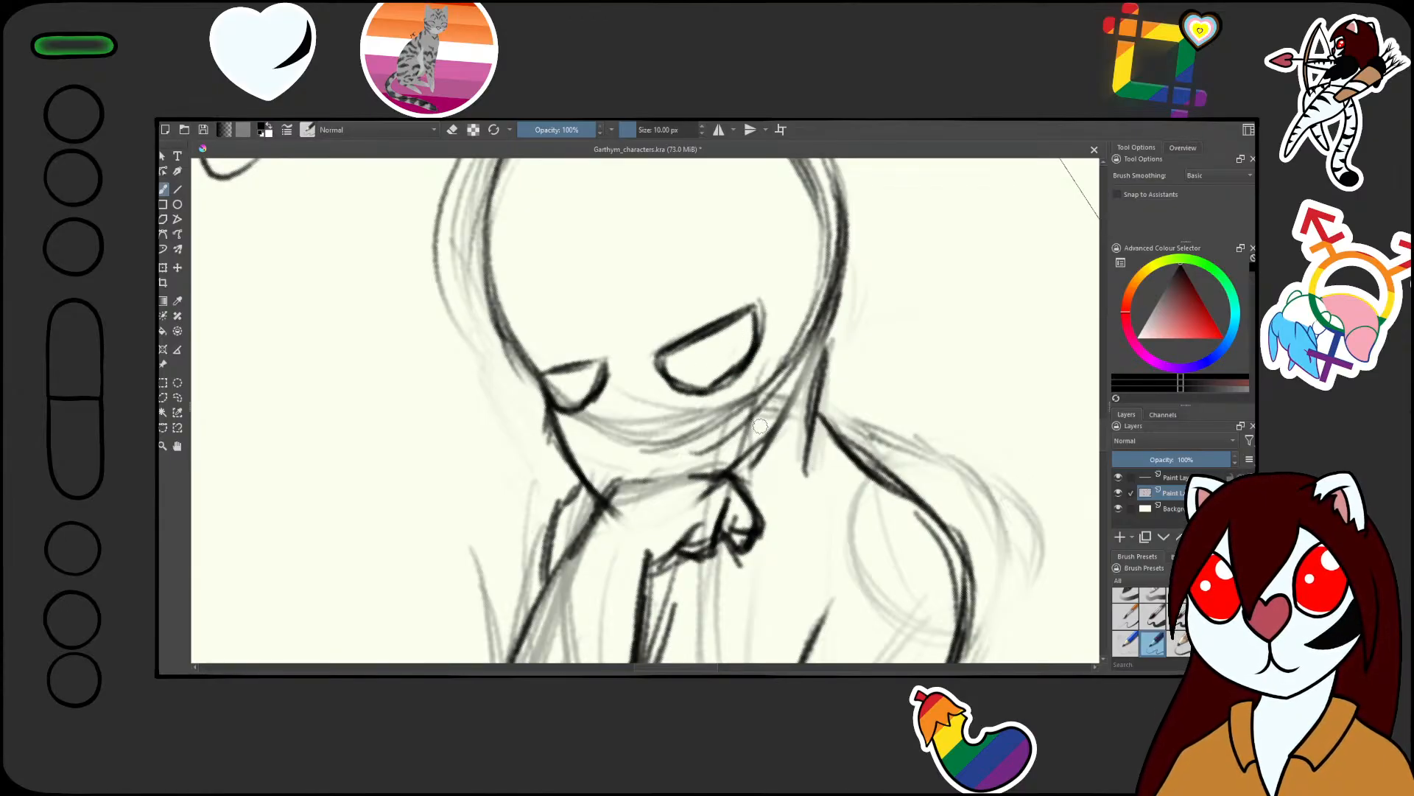
drag(707, 458, 725, 481)
shift+drag(877, 349, 865, 394)
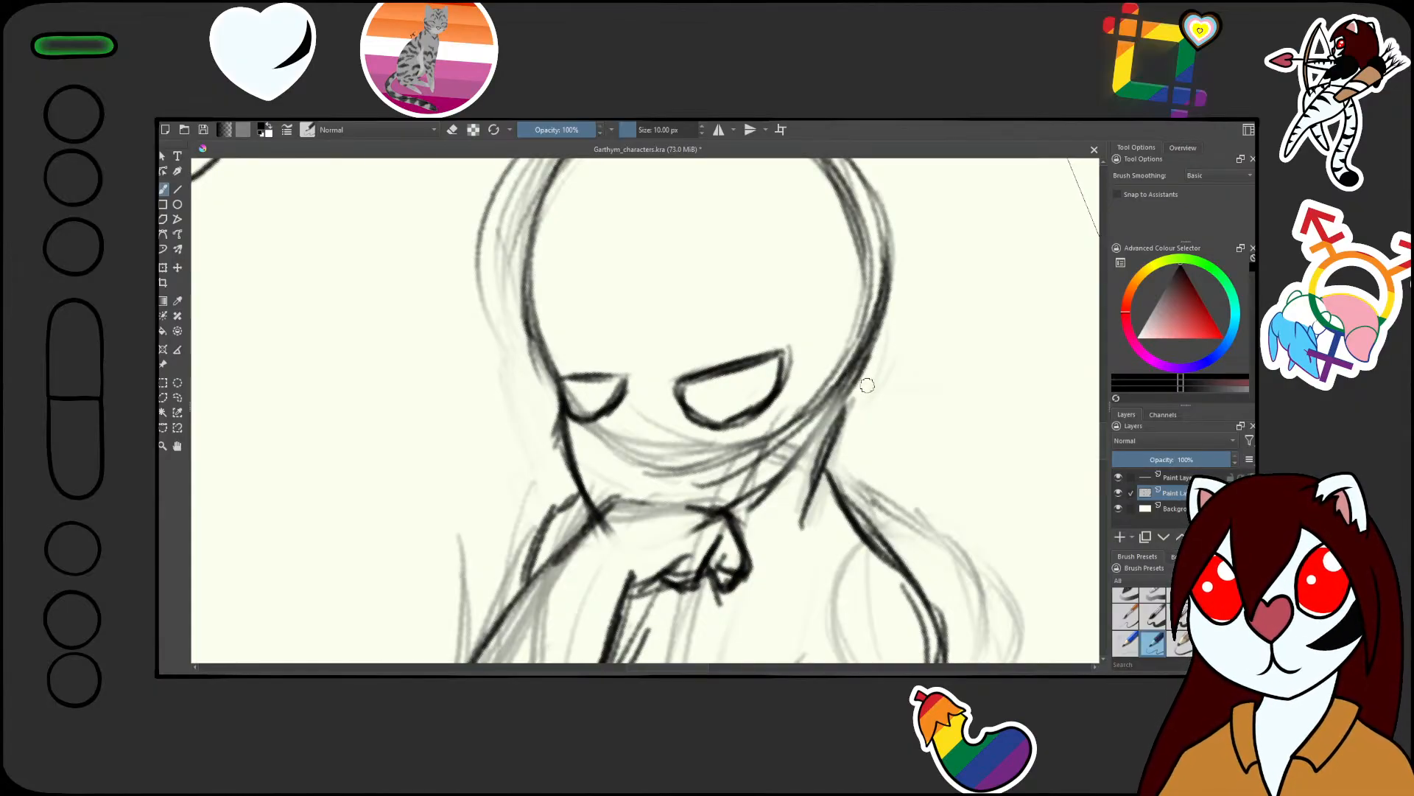
Erase the upper edge and curled fingertip of the hand under the chin
scroll(642, 529, up, 1)
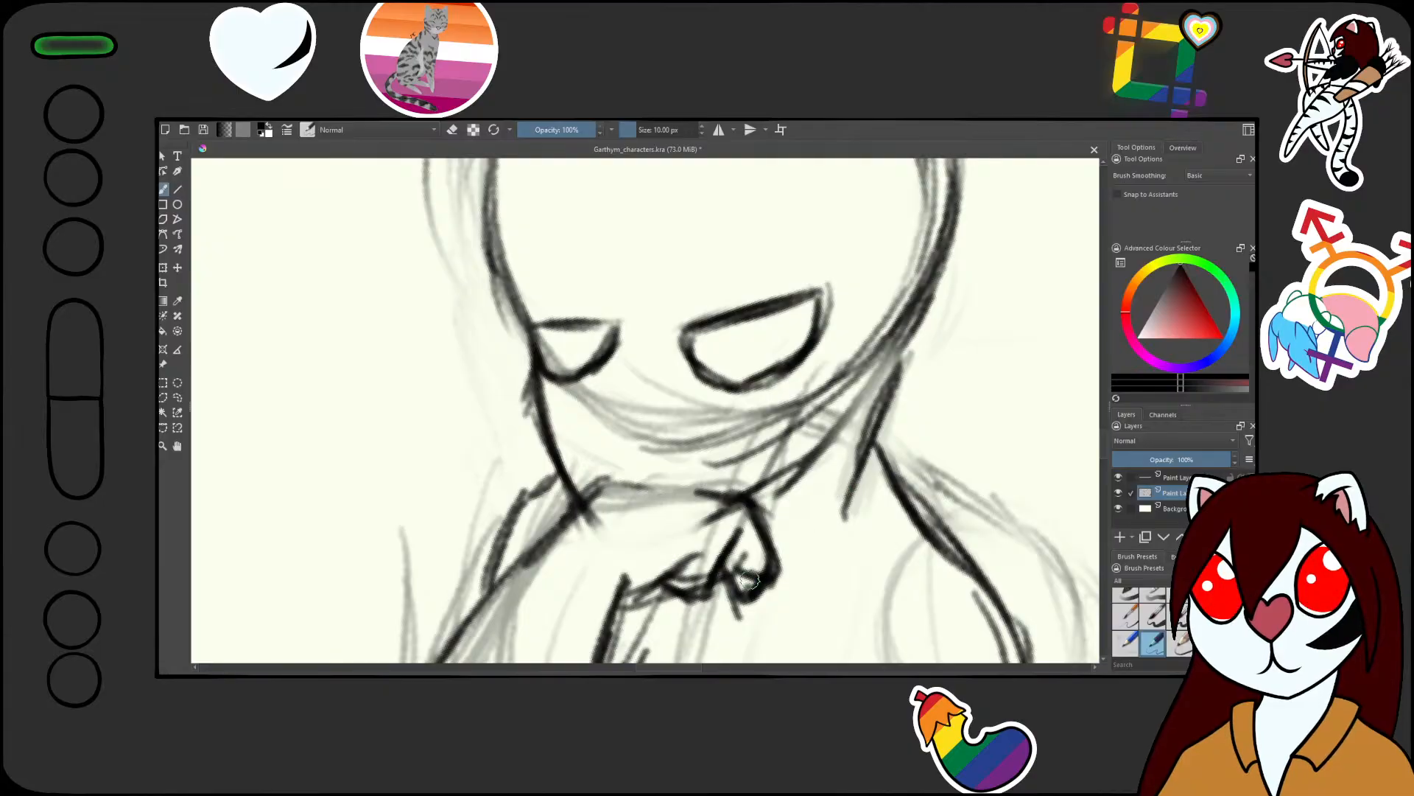
mouse_move(750, 581)
mouse_down()
mouse_move(903, 462)
mouse_move(780, 549)
mouse_move(796, 538)
mouse_move(779, 475)
mouse_move(842, 466)
mouse_move(806, 489)
mouse_move(830, 448)
mouse_move(793, 443)
mouse_up()
key(slash)
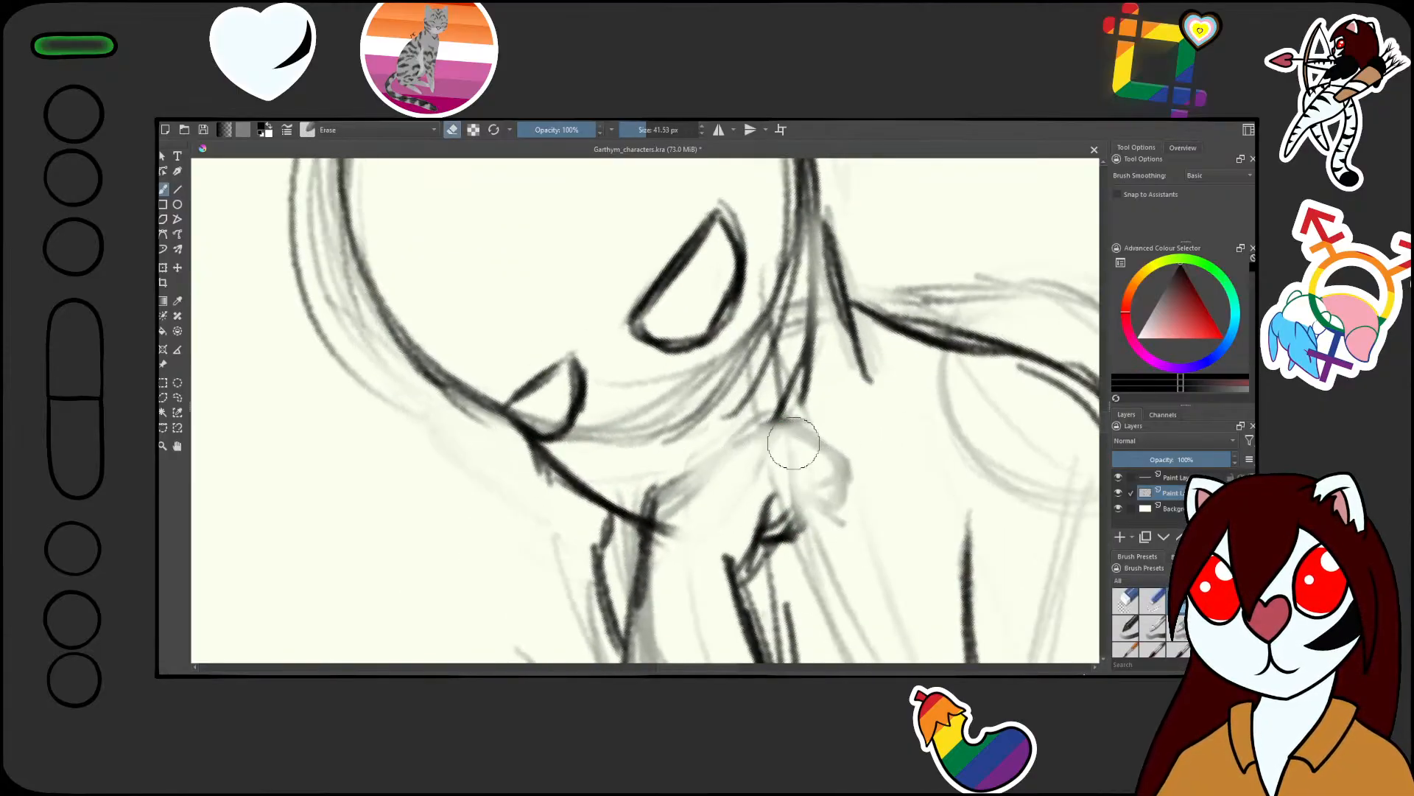
Redraw the chin-resting hand with a smooth curved upper edge, a rounded knuckle and curled fingers
key(slash)
mouse_move(654, 498)
mouse_down()
mouse_move(693, 459)
mouse_move(798, 428)
mouse_up()
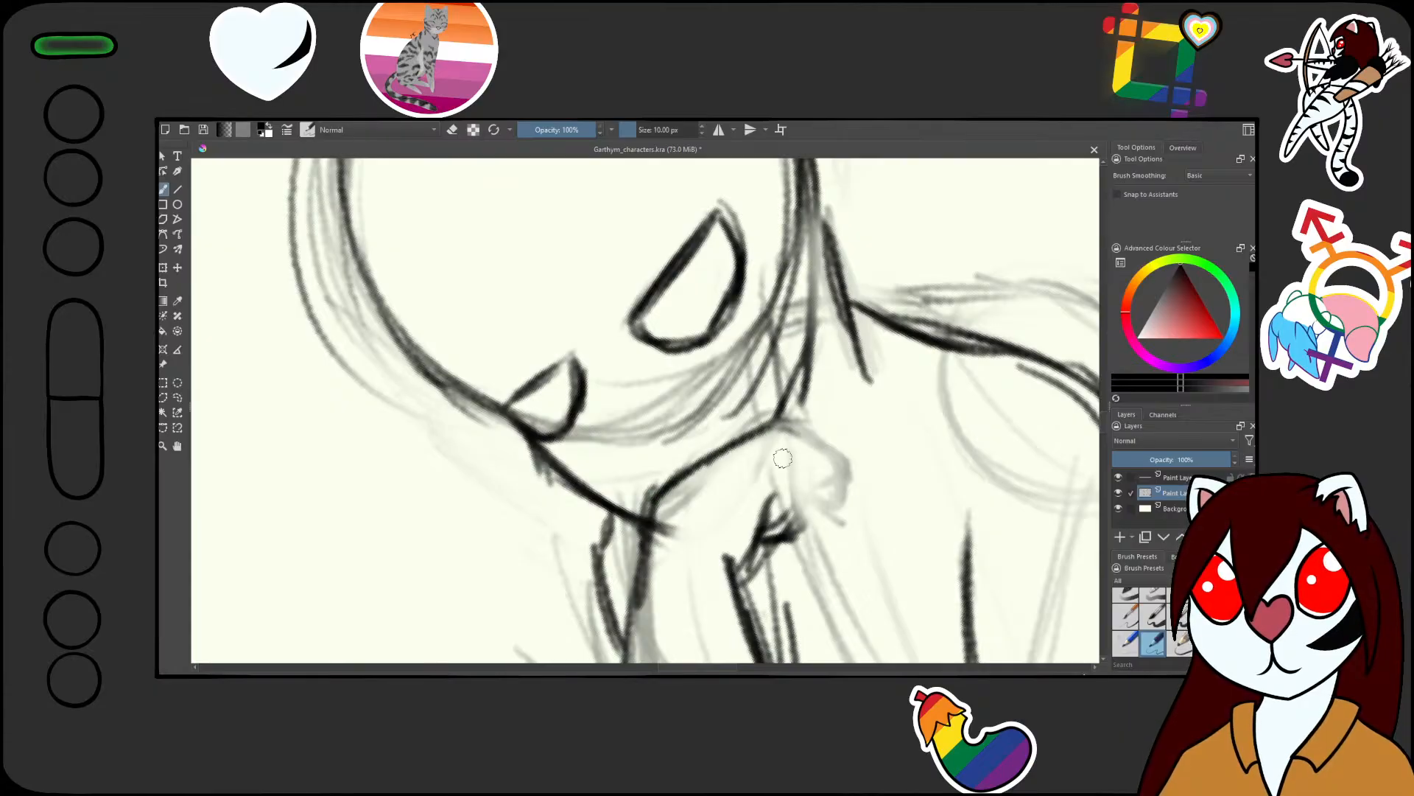
mouse_move(752, 470)
mouse_down()
mouse_move(807, 472)
mouse_move(802, 526)
mouse_up()
drag(806, 475, 800, 523)
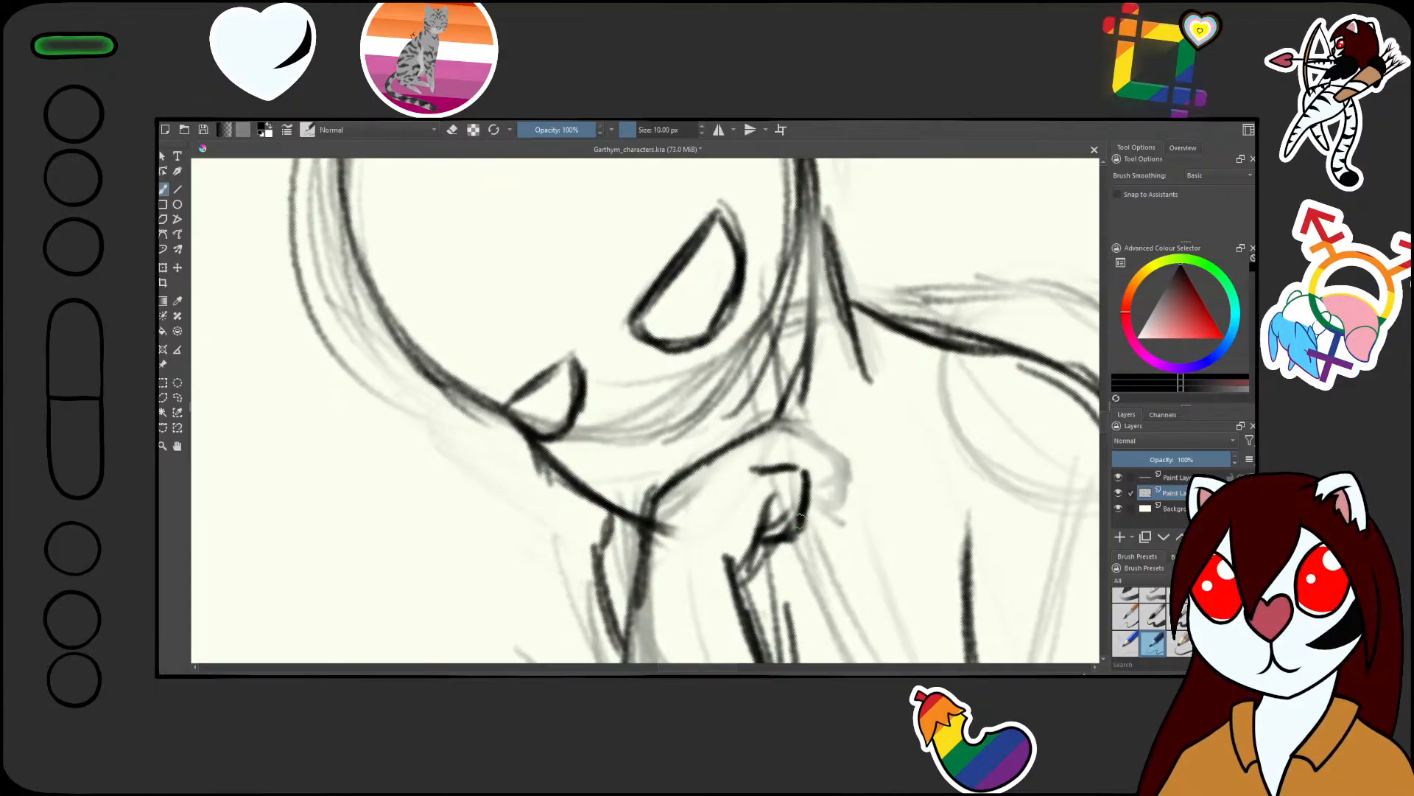
mouse_move(766, 442)
mouse_down()
mouse_move(825, 442)
mouse_move(839, 483)
mouse_move(820, 533)
mouse_up()
mouse_move(768, 433)
mouse_down()
mouse_move(808, 429)
mouse_move(832, 449)
mouse_move(834, 560)
mouse_up()
mouse_move(847, 482)
mouse_down()
mouse_move(748, 595)
mouse_move(726, 394)
mouse_move(751, 315)
mouse_move(756, 429)
mouse_up()
mouse_move(756, 429)
mouse_down()
mouse_move(678, 344)
mouse_move(723, 350)
mouse_move(709, 324)
mouse_move(698, 357)
mouse_move(638, 356)
mouse_up()
drag(708, 328, 701, 508)
drag(679, 407, 712, 345)
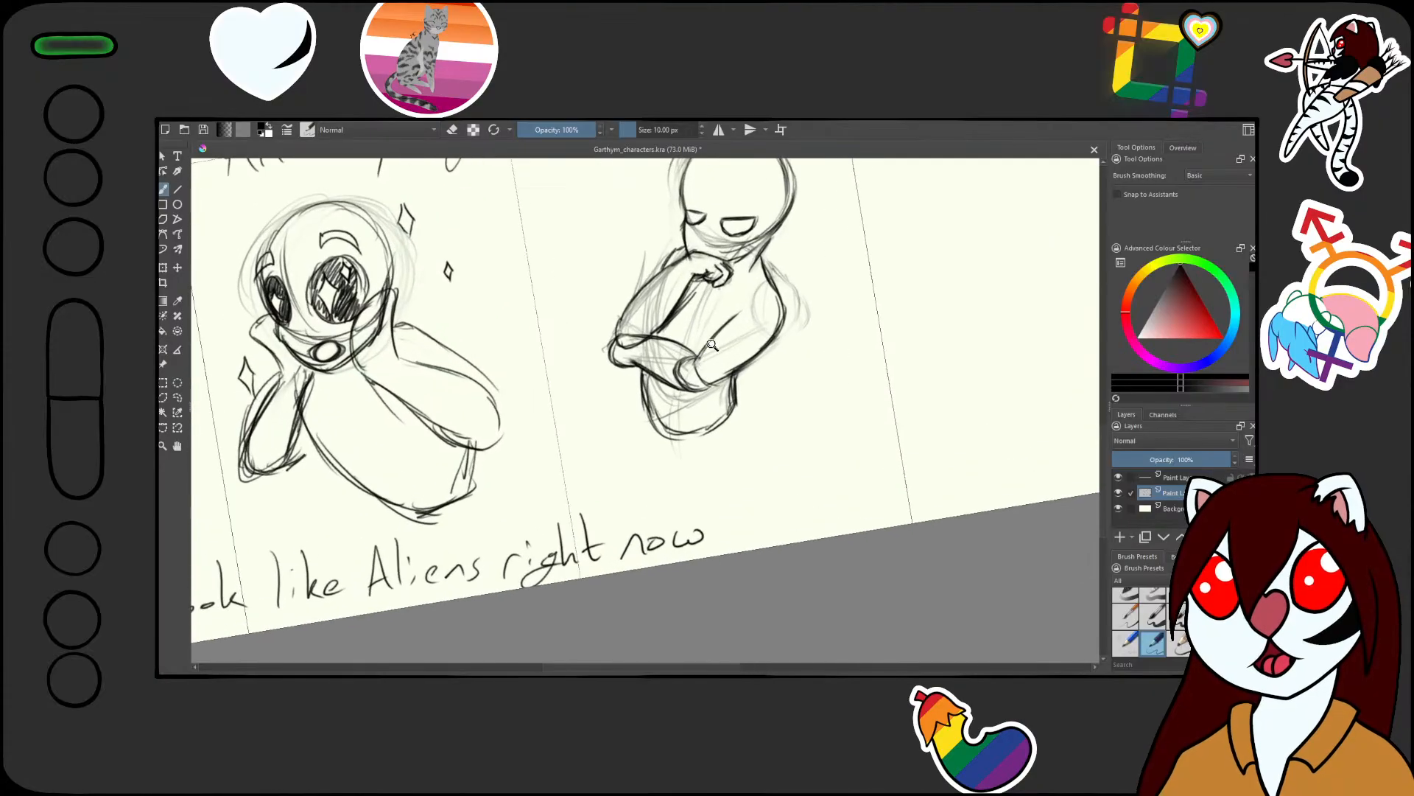
Draw a short curved mouth on the Focused bust's face, just above the hand
drag(719, 252, 711, 328)
drag(711, 327, 795, 413)
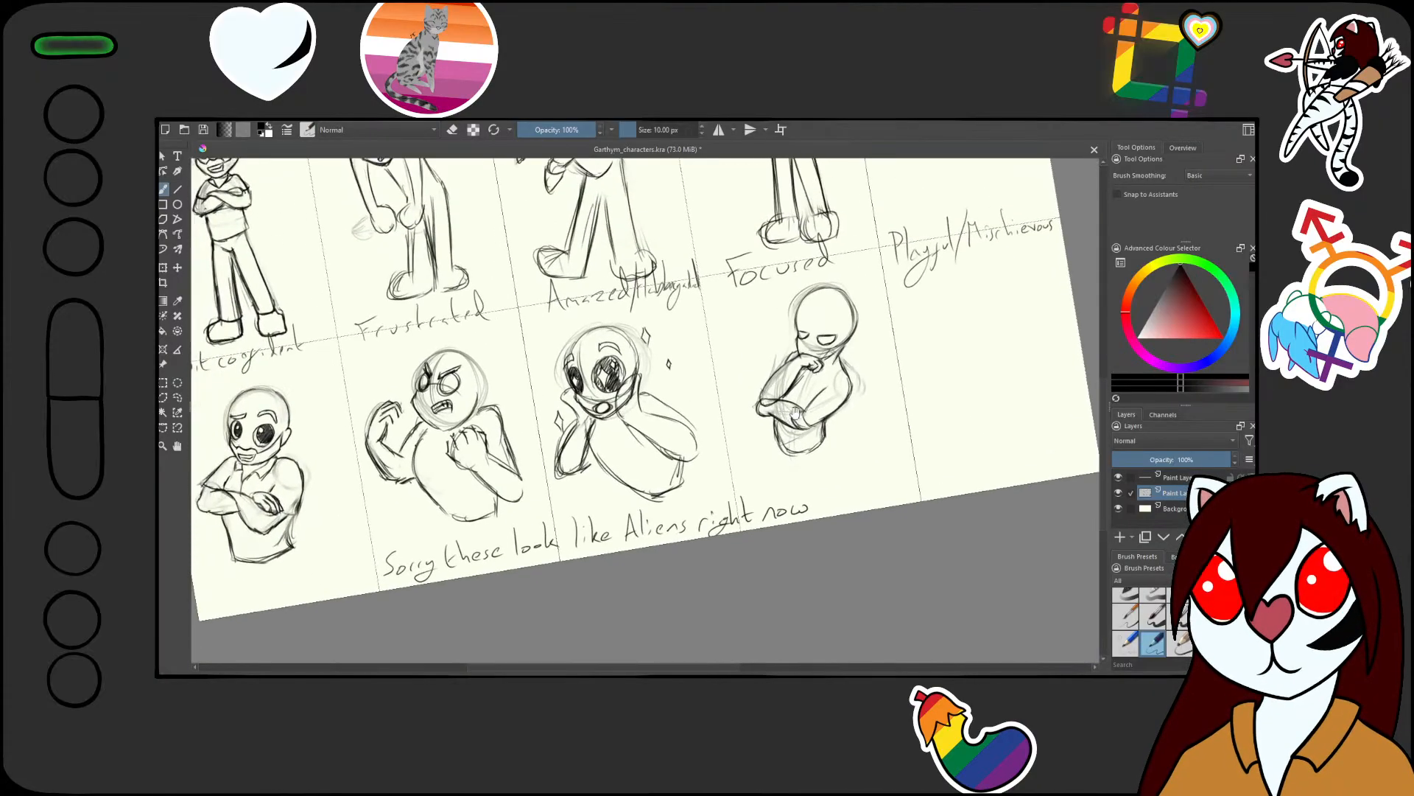
mouse_move(811, 345)
mouse_down()
mouse_move(833, 265)
mouse_move(874, 259)
mouse_up()
mouse_move(754, 370)
mouse_down()
mouse_move(861, 394)
mouse_move(983, 353)
mouse_up()
key(e)
key(e)
mouse_move(914, 390)
mouse_down()
mouse_move(848, 409)
mouse_move(951, 381)
mouse_move(880, 457)
mouse_up()
drag(962, 370, 868, 452)
mouse_move(991, 332)
mouse_down()
mouse_move(918, 418)
mouse_move(817, 477)
mouse_up()
drag(794, 423, 827, 464)
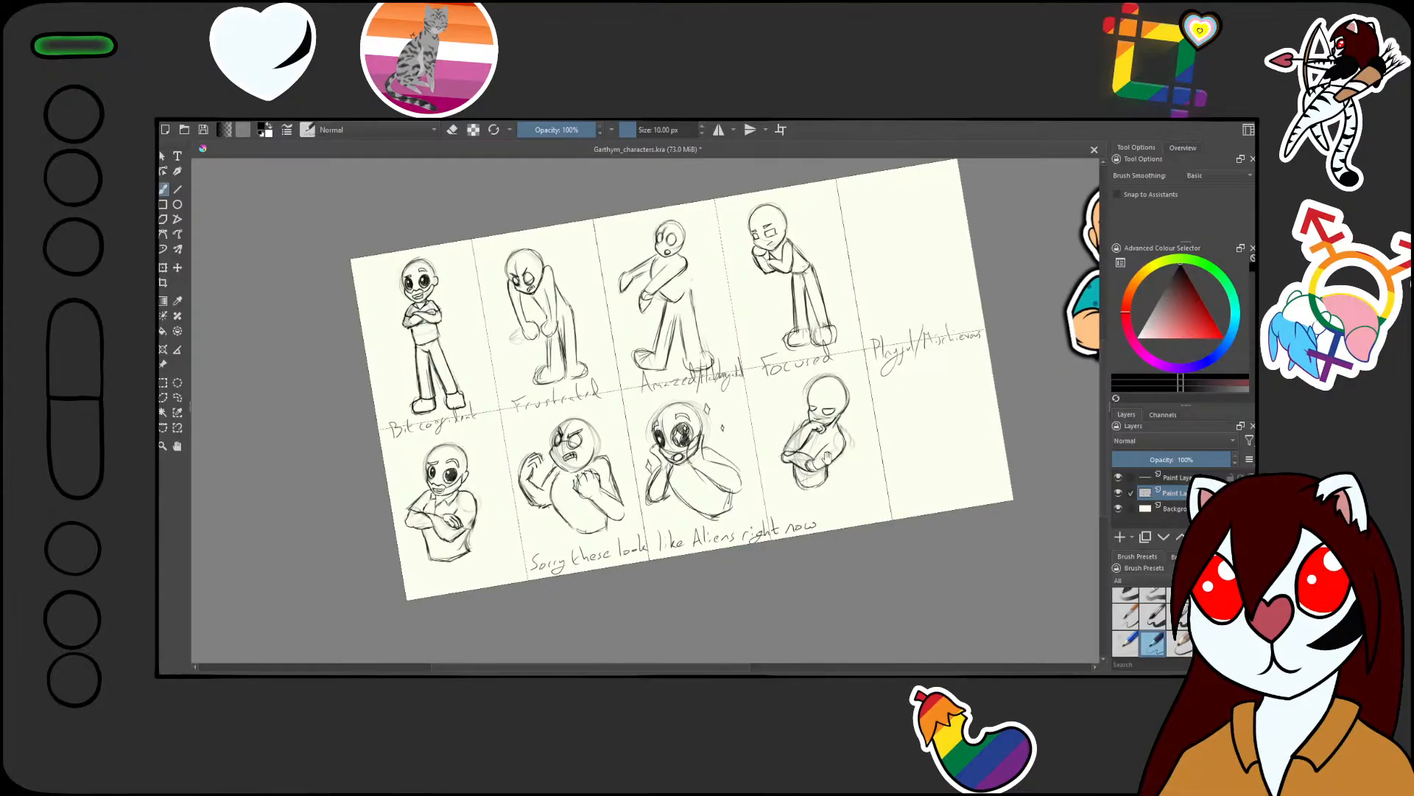
Draw a smaller skull outline inside the Focused bust's existing head, covering the top and back
scroll(840, 416, up, 6)
mouse_move(628, 428)
mouse_down()
mouse_move(648, 349)
mouse_move(721, 289)
mouse_up()
mouse_move(624, 404)
mouse_down()
mouse_move(653, 356)
mouse_move(796, 295)
mouse_move(836, 309)
mouse_move(874, 405)
mouse_move(832, 325)
mouse_move(876, 464)
mouse_up()
drag(878, 387, 855, 539)
drag(884, 471, 836, 573)
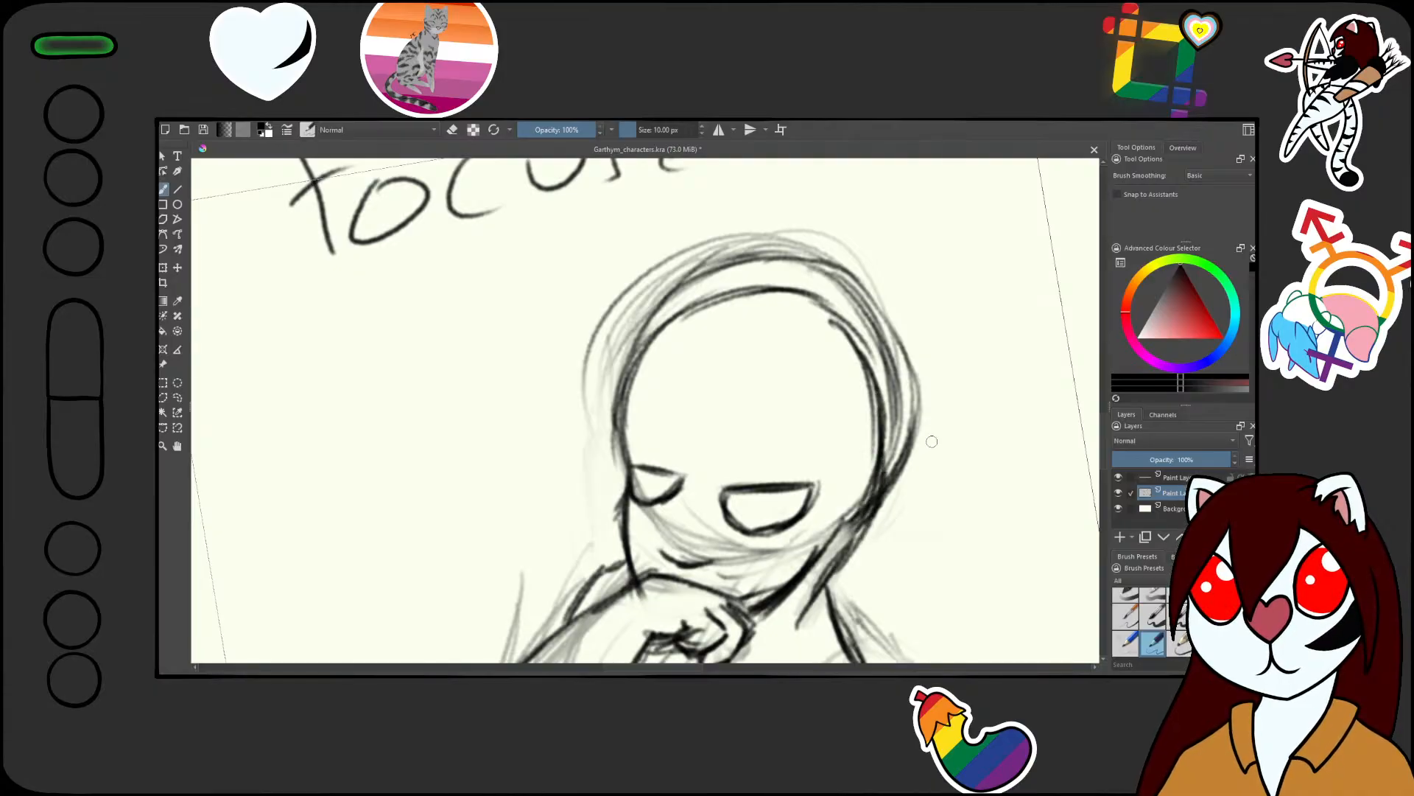
Erase the old, larger head outline around the top and back of the new skull line
scroll(932, 442, down, 6)
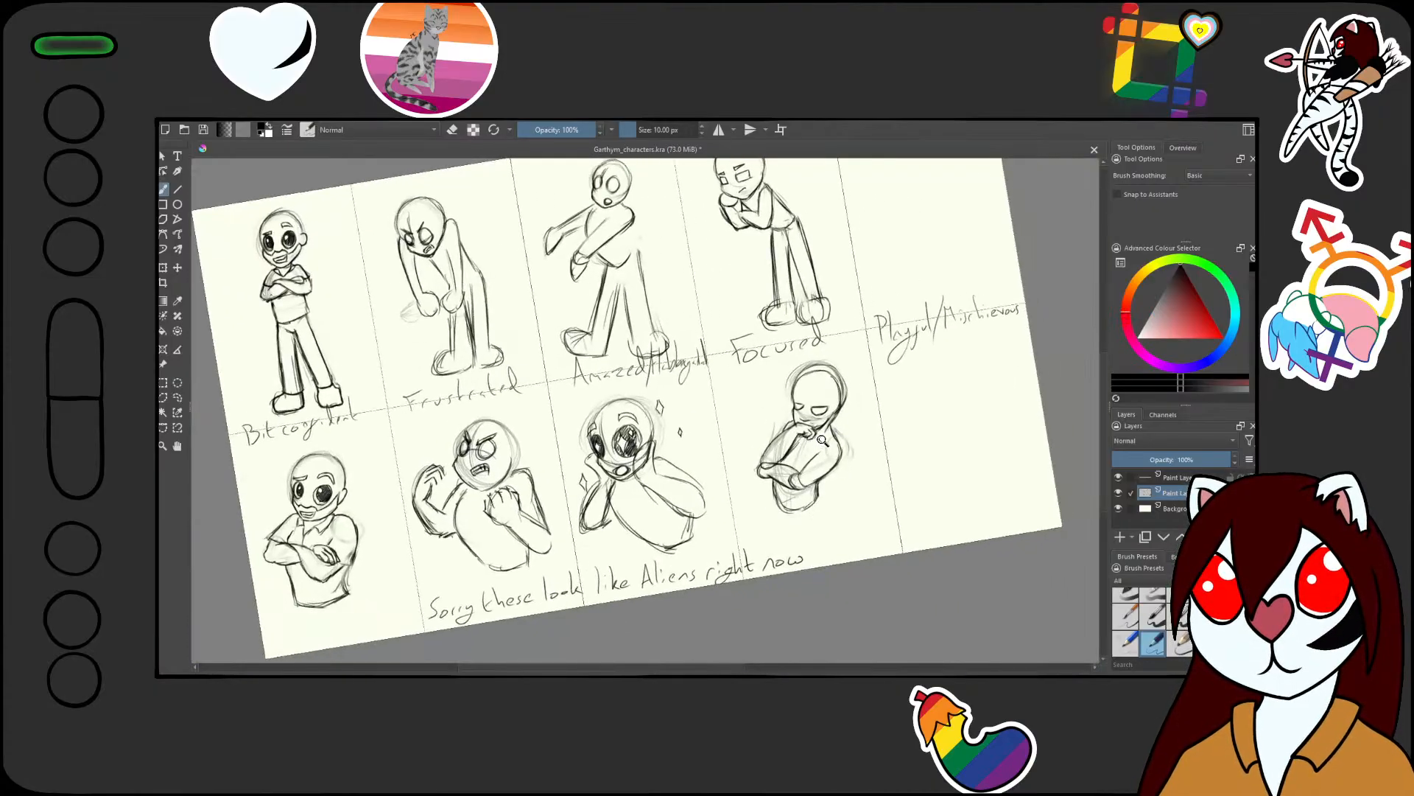
scroll(823, 440, up, 6)
key(e)
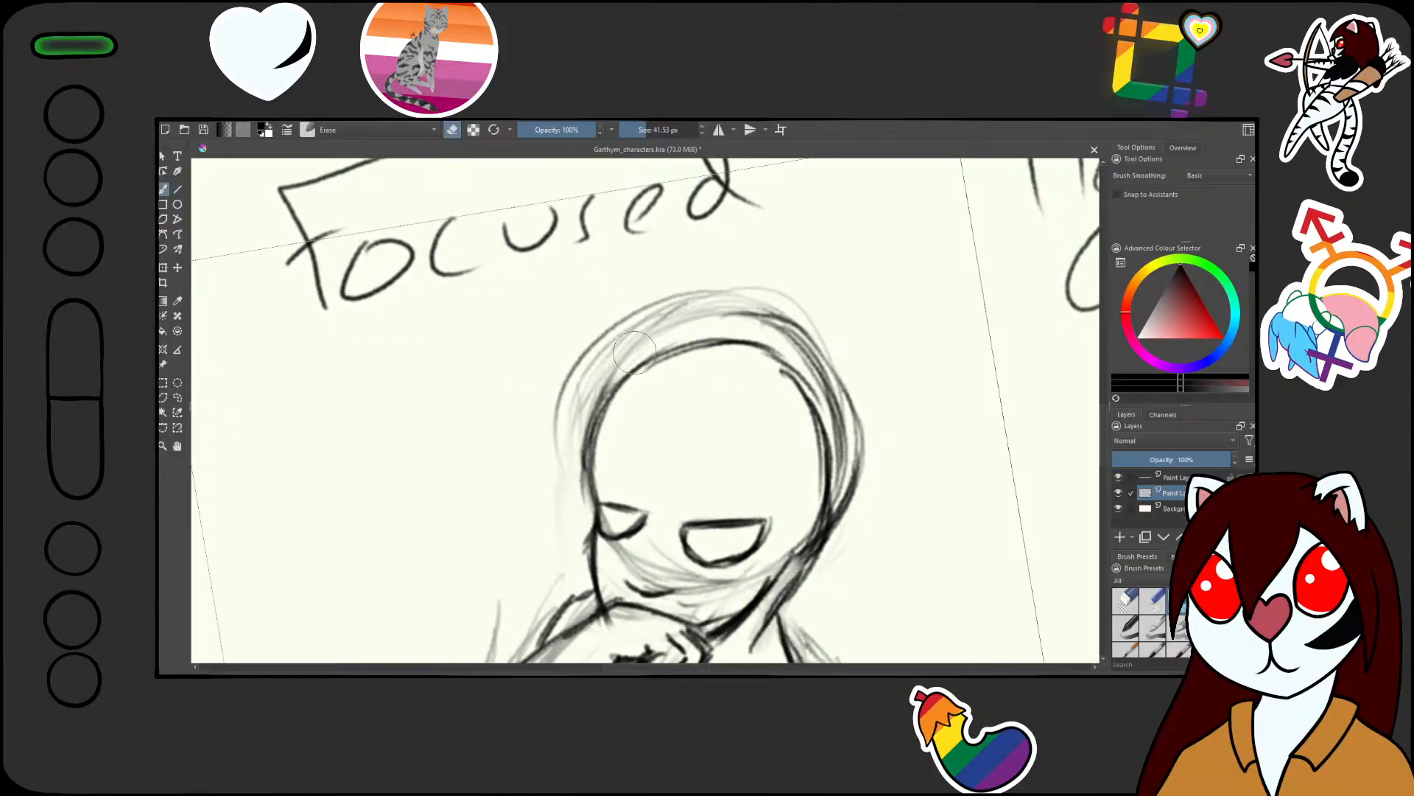
drag(709, 321, 859, 357)
shift+drag(885, 502, 977, 503)
mouse_move(875, 383)
mouse_down()
mouse_move(885, 513)
mouse_move(822, 319)
mouse_move(769, 279)
mouse_move(636, 301)
mouse_move(675, 317)
mouse_up()
mouse_move(885, 370)
mouse_down()
mouse_move(911, 488)
mouse_move(915, 438)
mouse_up()
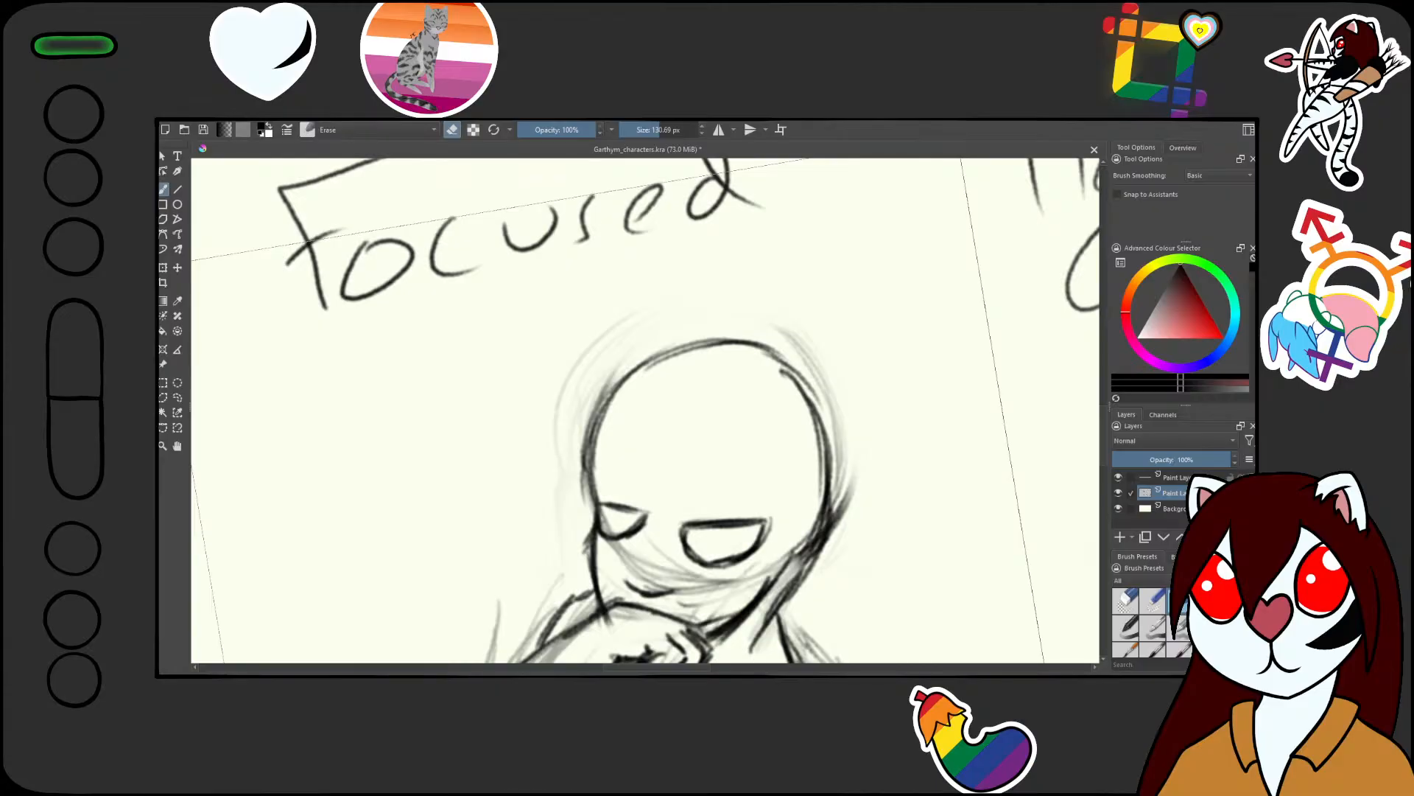
Lighten the new skull outline with the eraser and retrace it as one clean curve down to the back of the jaw
scroll(656, 420, down, 3)
scroll(653, 433, up, 3)
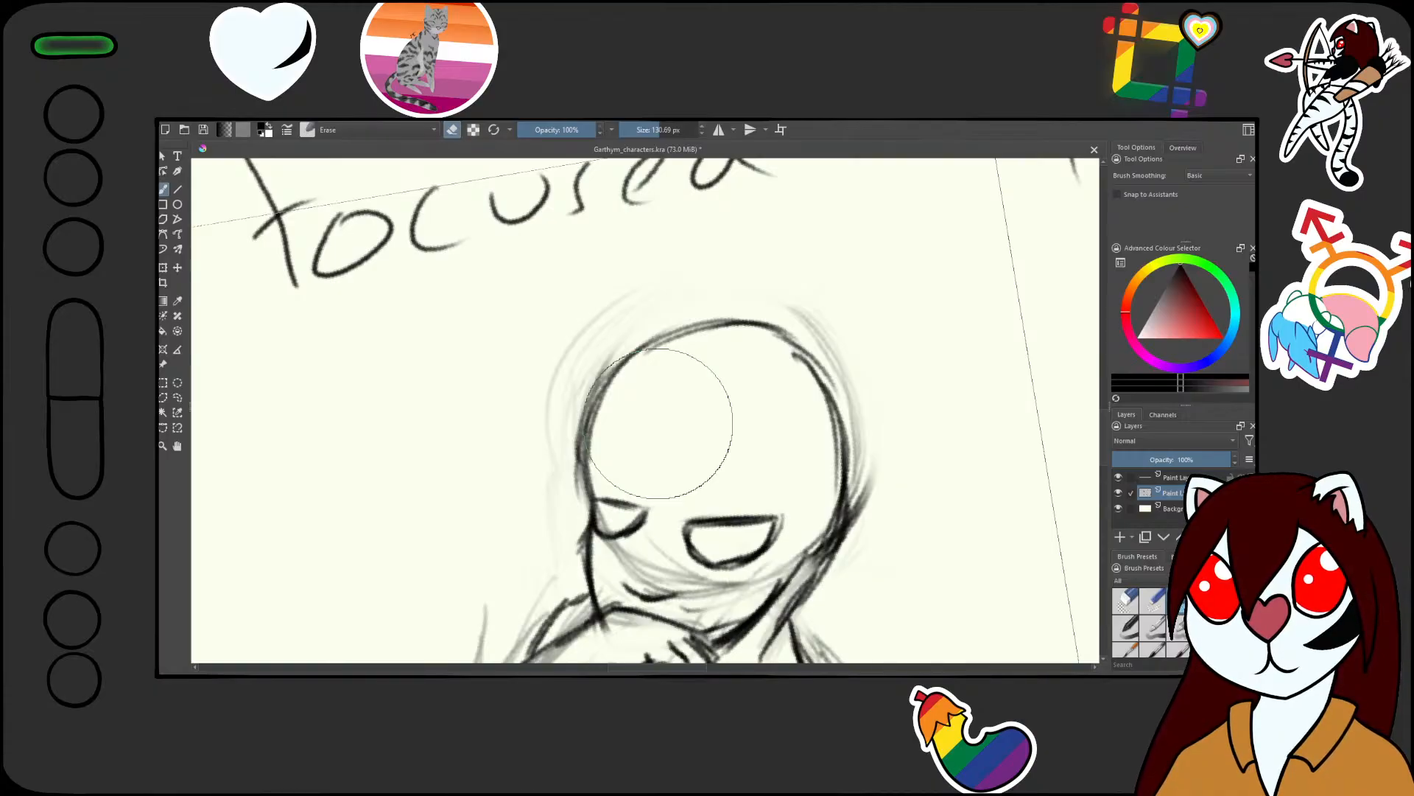
mouse_move(659, 424)
mouse_down()
mouse_move(609, 398)
mouse_move(802, 407)
mouse_move(861, 470)
mouse_move(857, 520)
mouse_move(803, 485)
mouse_up()
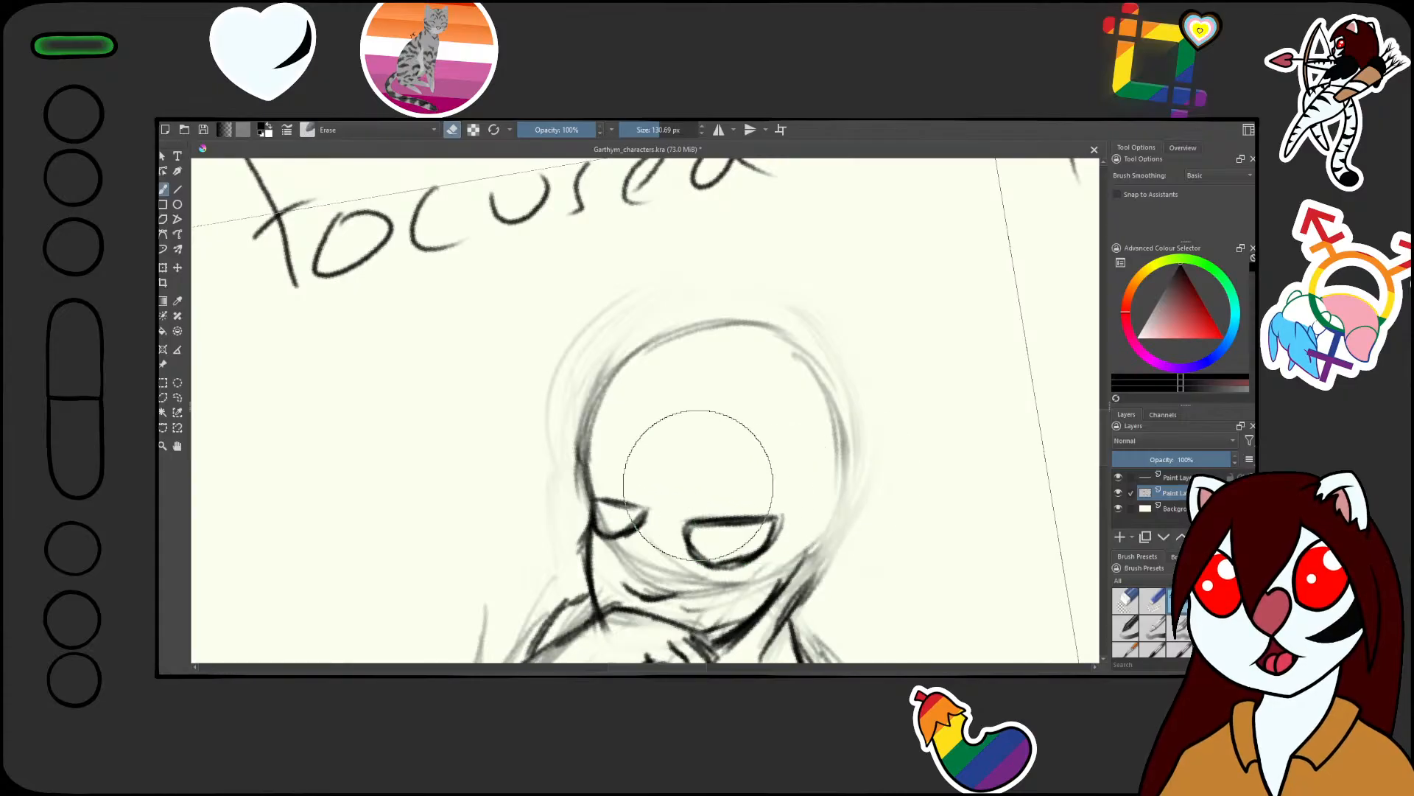
key(slash)
mouse_move(615, 378)
mouse_down()
mouse_move(722, 346)
mouse_move(723, 328)
mouse_move(787, 332)
mouse_move(847, 471)
mouse_move(796, 602)
mouse_up()
drag(837, 516, 824, 589)
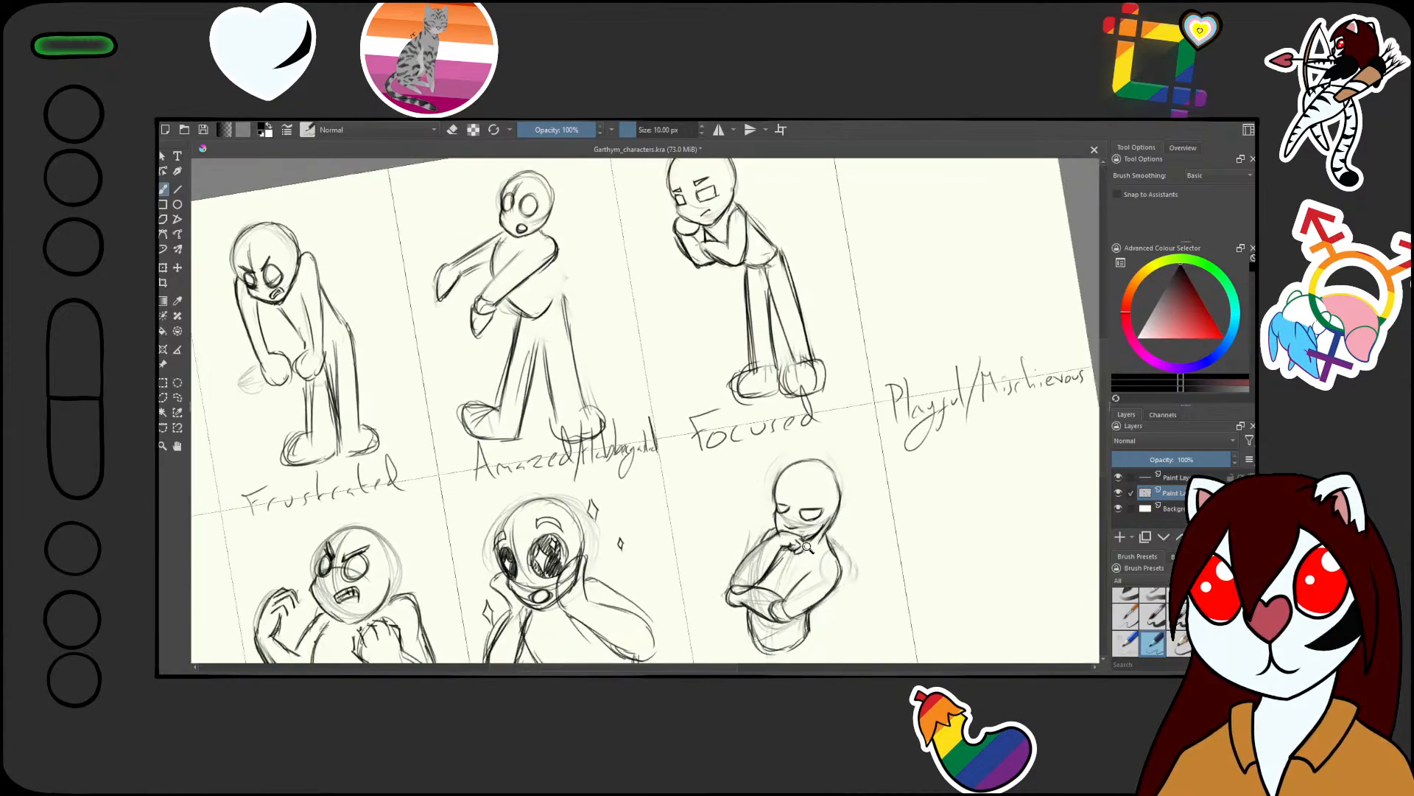
Add a small rounded ear at the back of the Focused bust's head and erase the head line running through it
mouse_move(794, 529)
mouse_down()
mouse_move(805, 551)
mouse_move(825, 488)
mouse_move(894, 395)
mouse_move(878, 468)
mouse_up()
drag(898, 420, 845, 471)
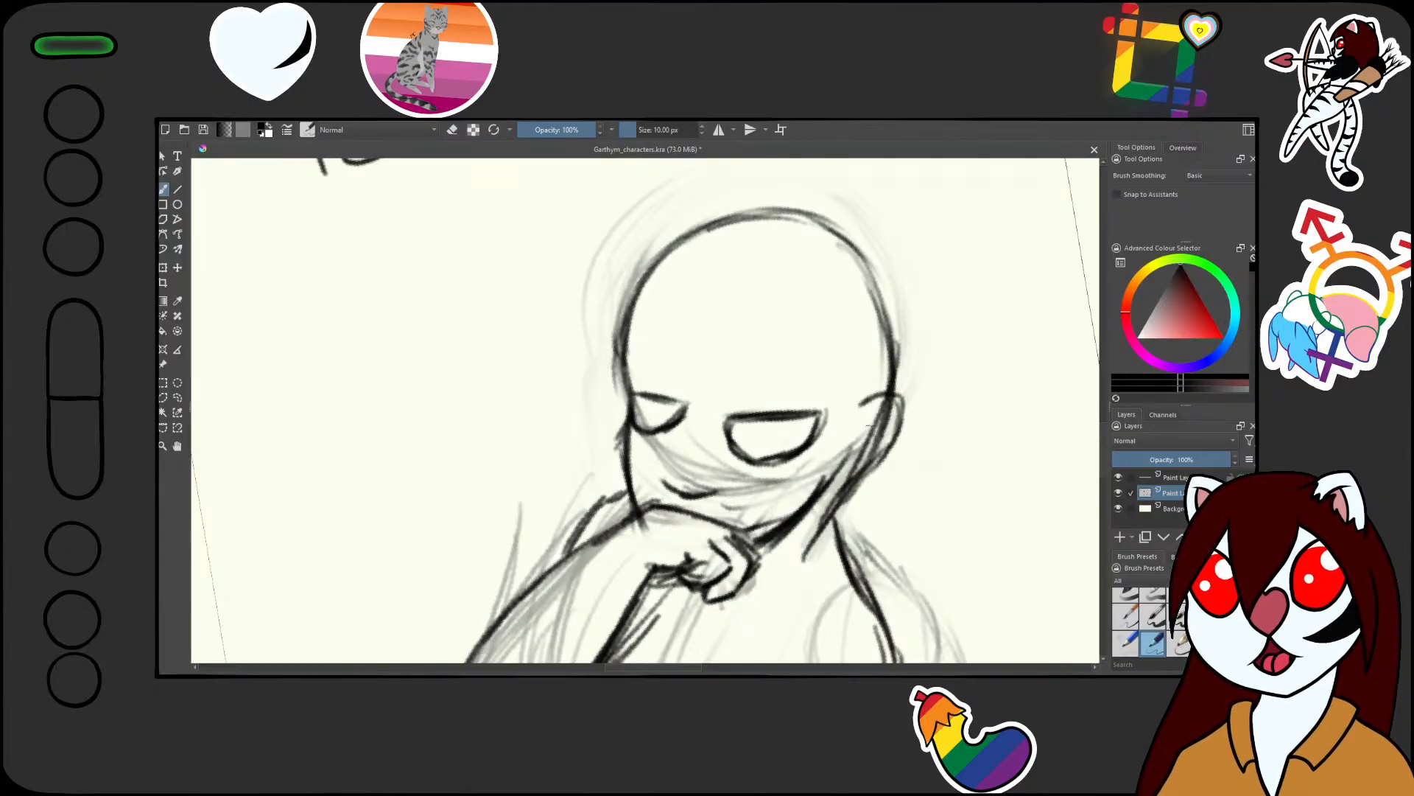
key(e)
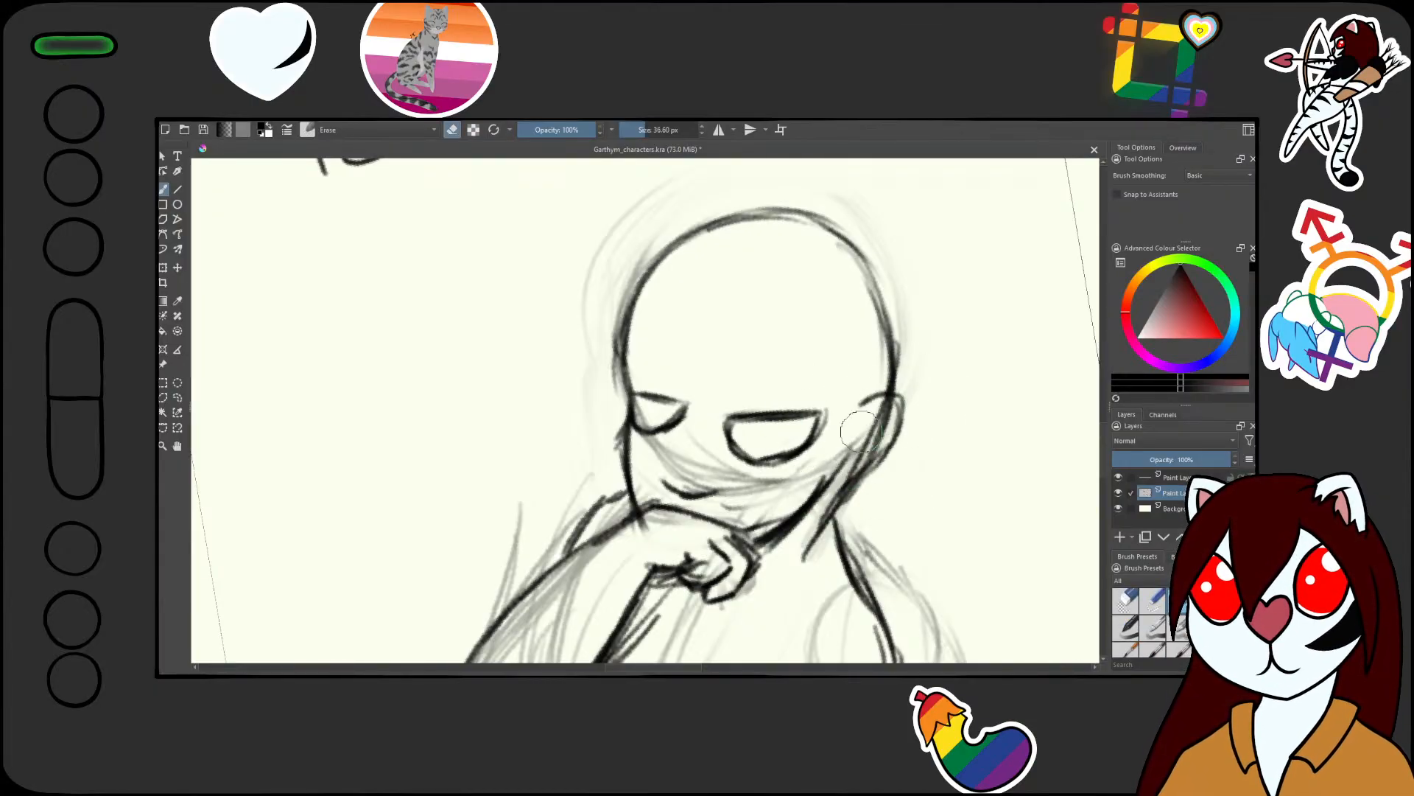
drag(878, 429, 892, 428)
mouse_move(880, 415)
mouse_down()
mouse_move(875, 449)
mouse_move(854, 457)
mouse_move(882, 427)
mouse_move(831, 481)
mouse_move(898, 407)
mouse_move(900, 421)
mouse_move(907, 380)
mouse_move(882, 390)
mouse_move(900, 409)
mouse_move(844, 479)
mouse_move(888, 440)
mouse_up()
key(slash)
drag(903, 401, 861, 511)
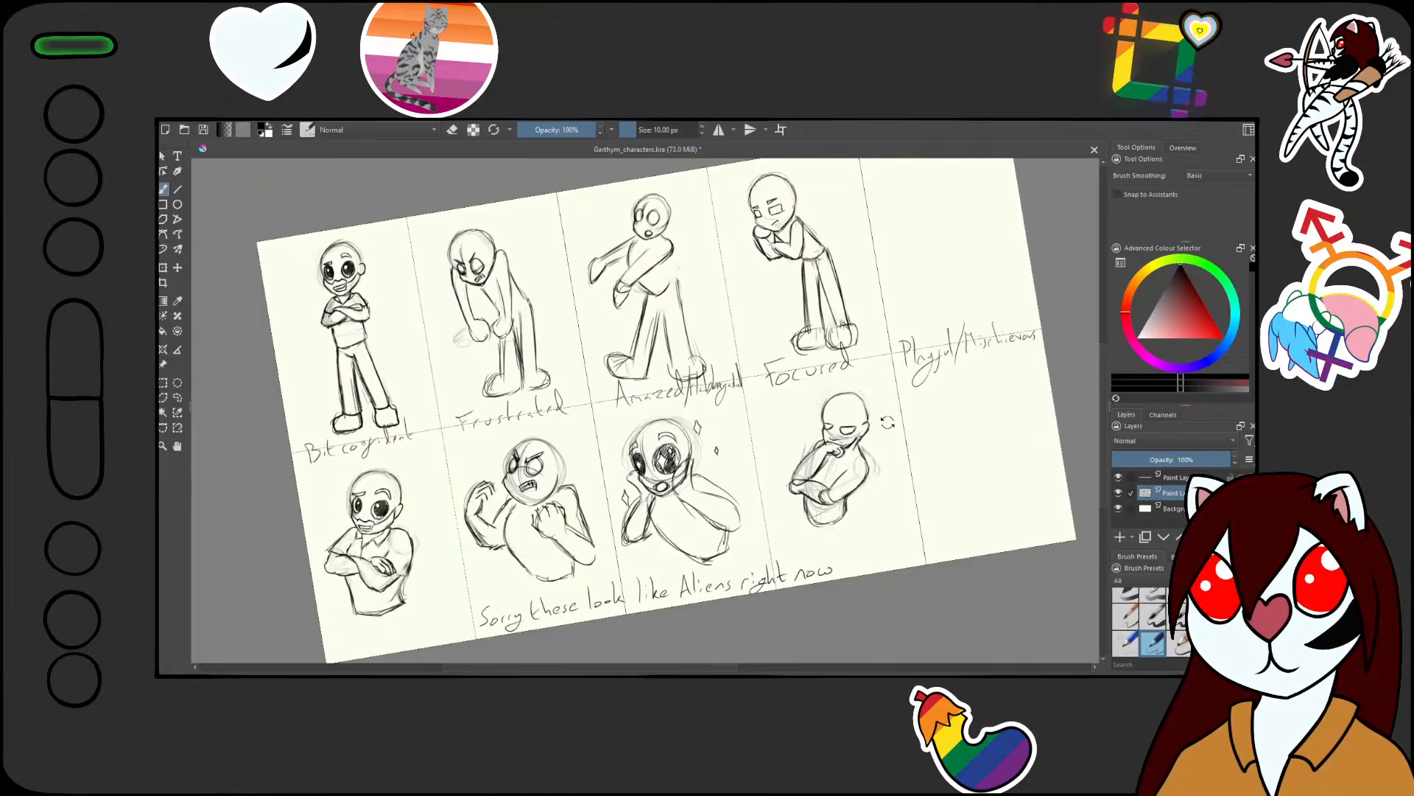
Straighten the canvas and draw a curved sleeve edge across the near arm of the Focused bust, around the elbow
key(5)
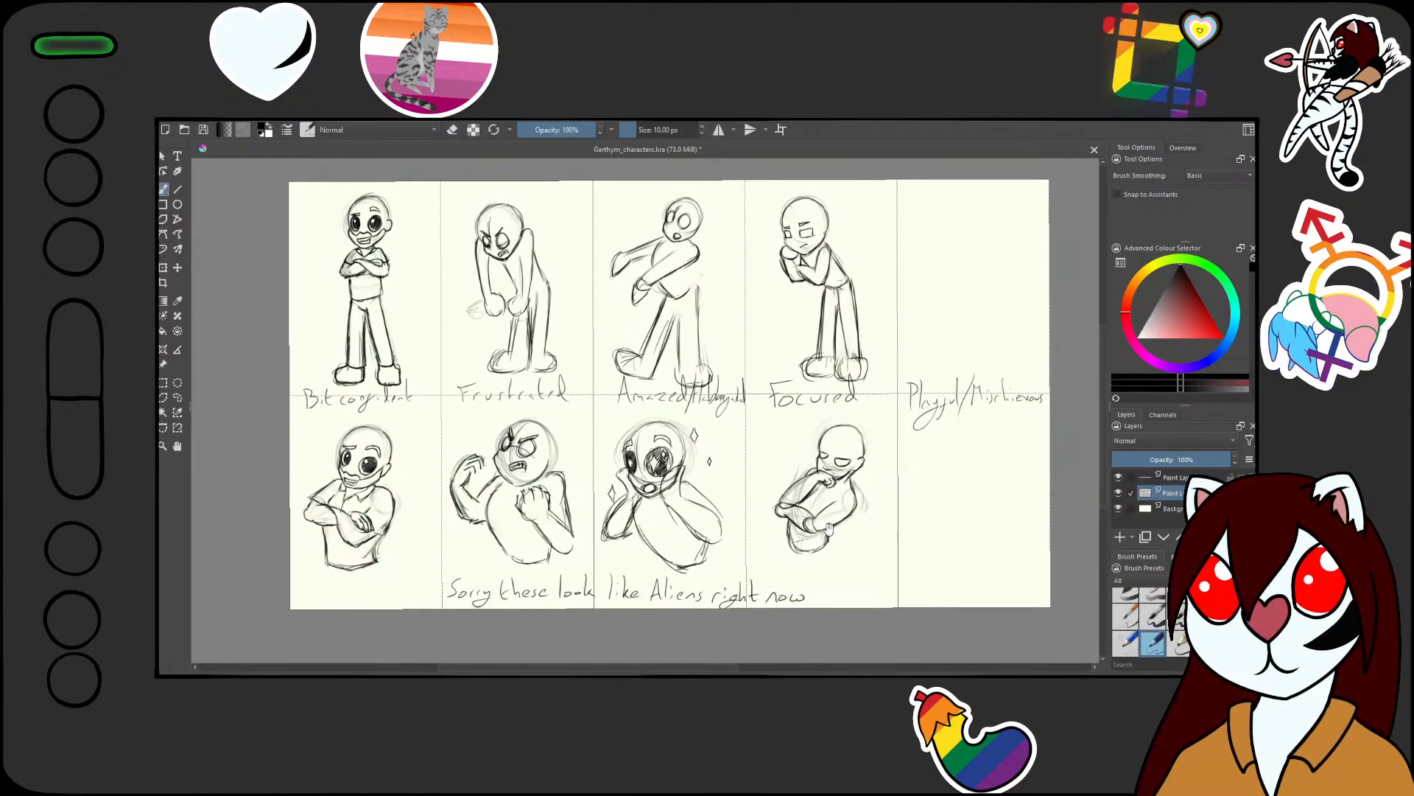
drag(836, 501, 843, 412)
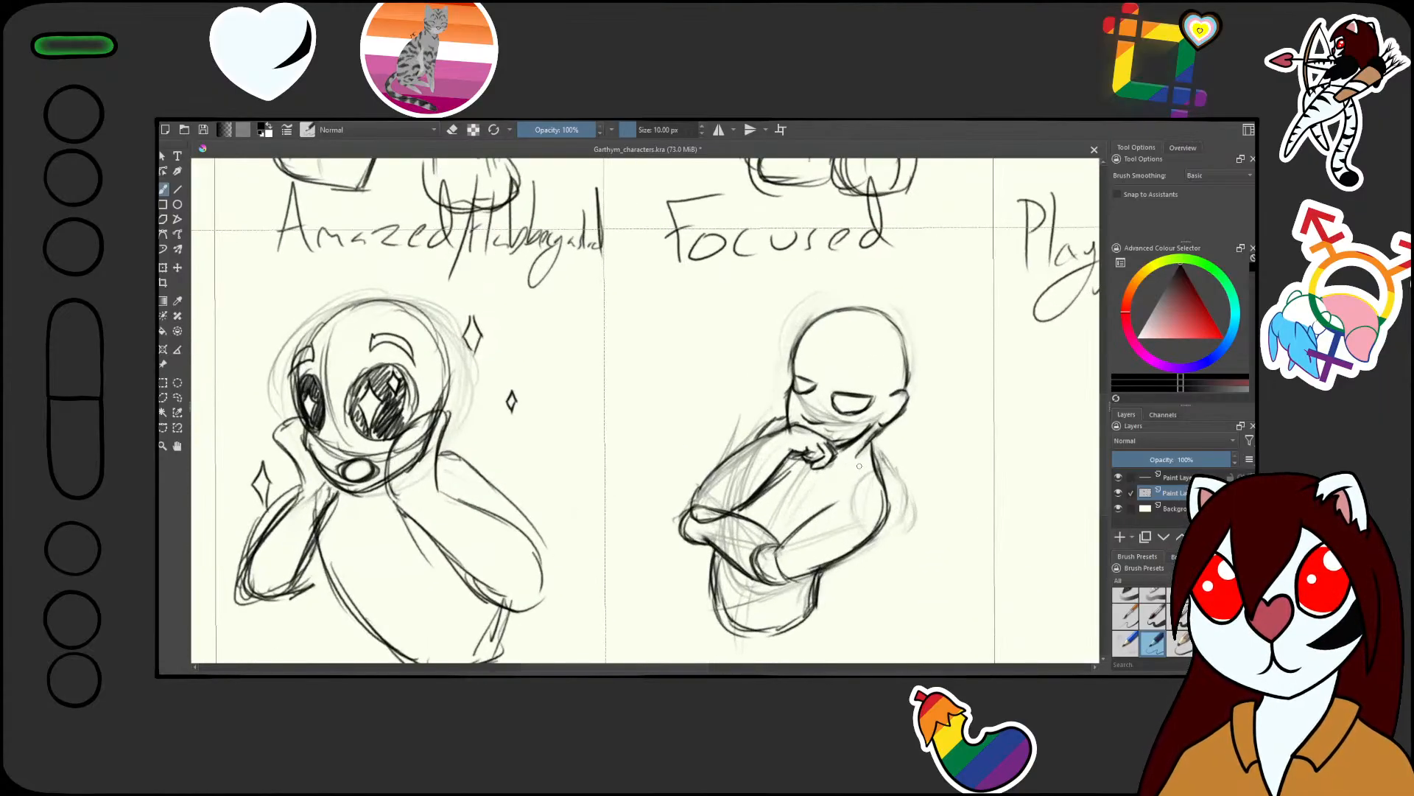
drag(818, 471, 822, 394)
drag(826, 502, 795, 488)
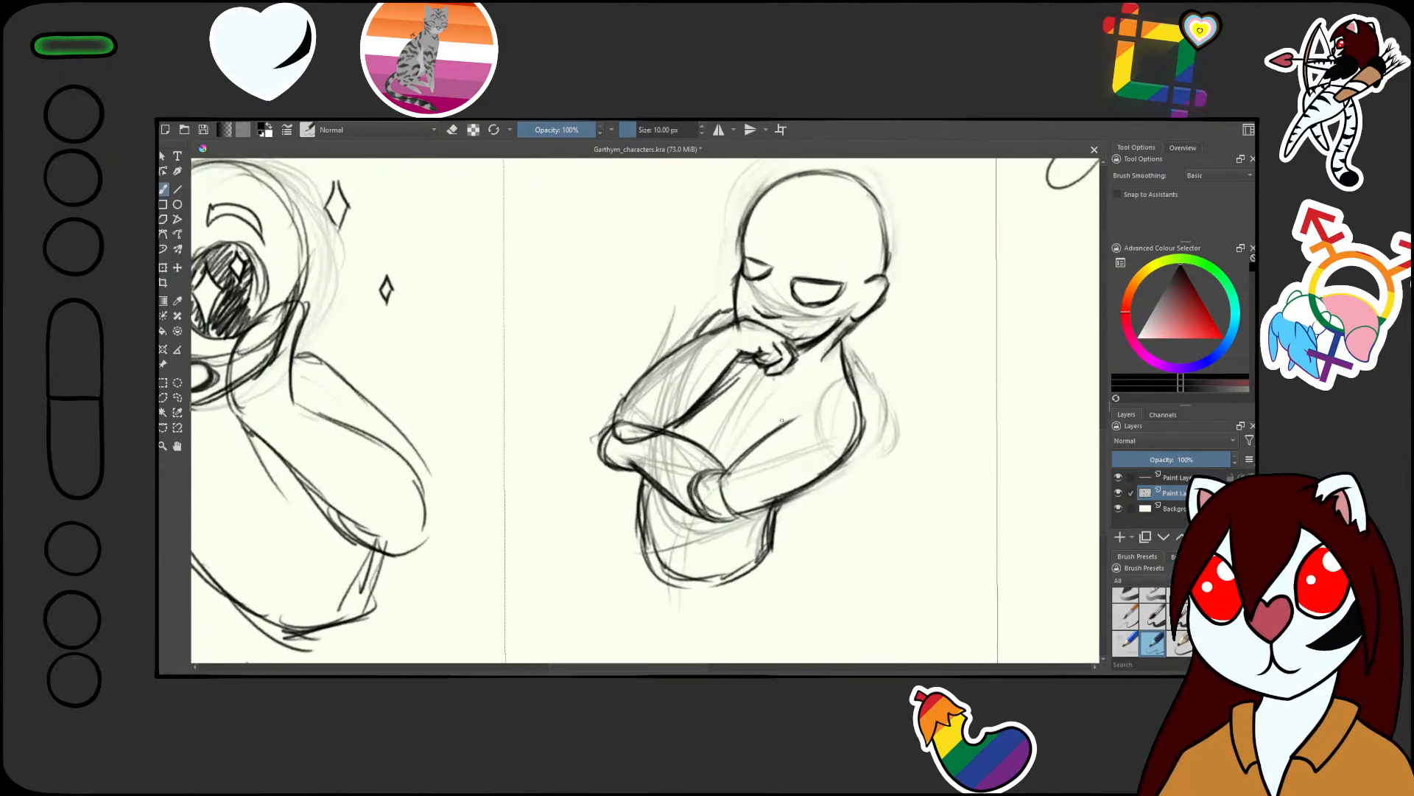
drag(758, 438, 817, 501)
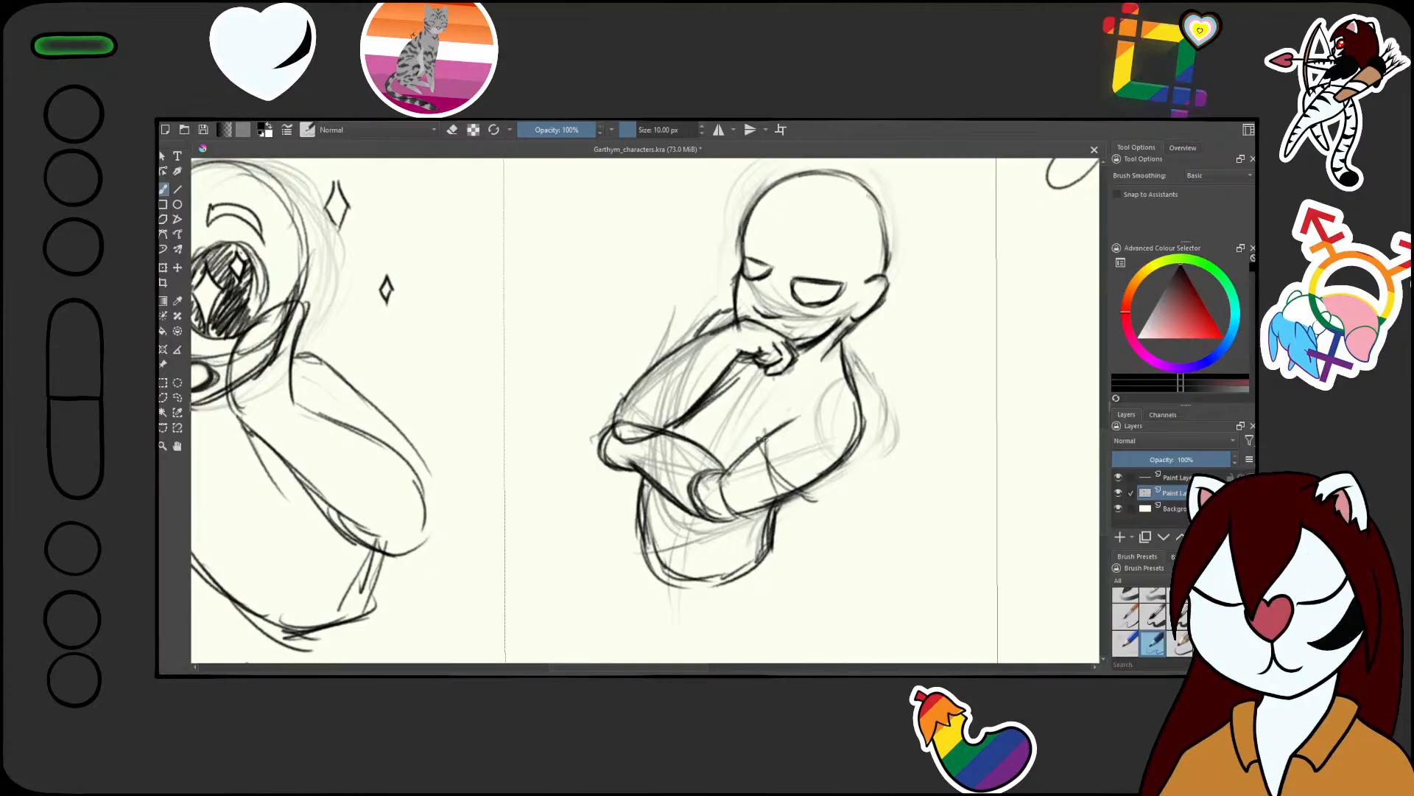
drag(764, 433, 809, 499)
drag(853, 446, 819, 500)
scroll(810, 503, down, 5)
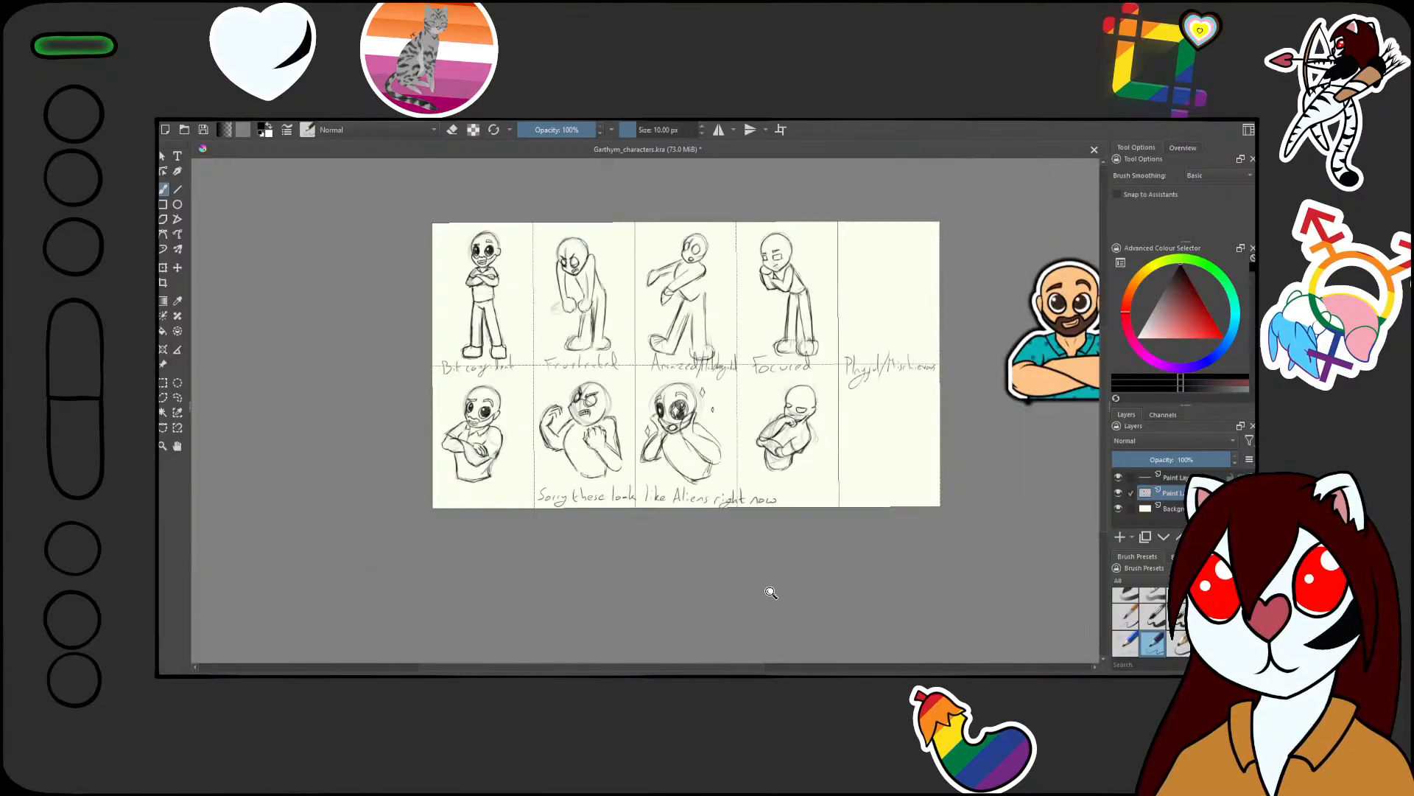
scroll(819, 442, up, 3)
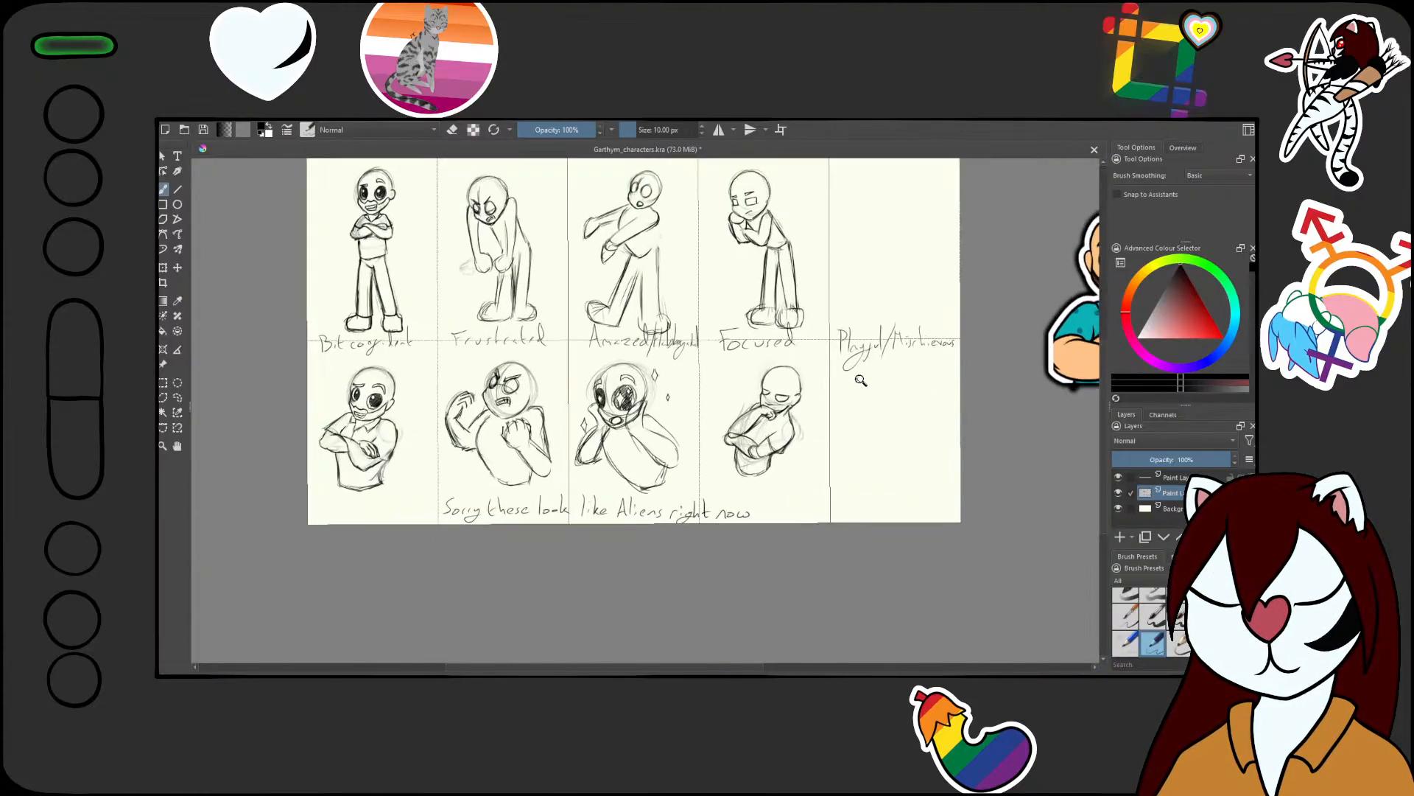
drag(849, 417, 747, 444)
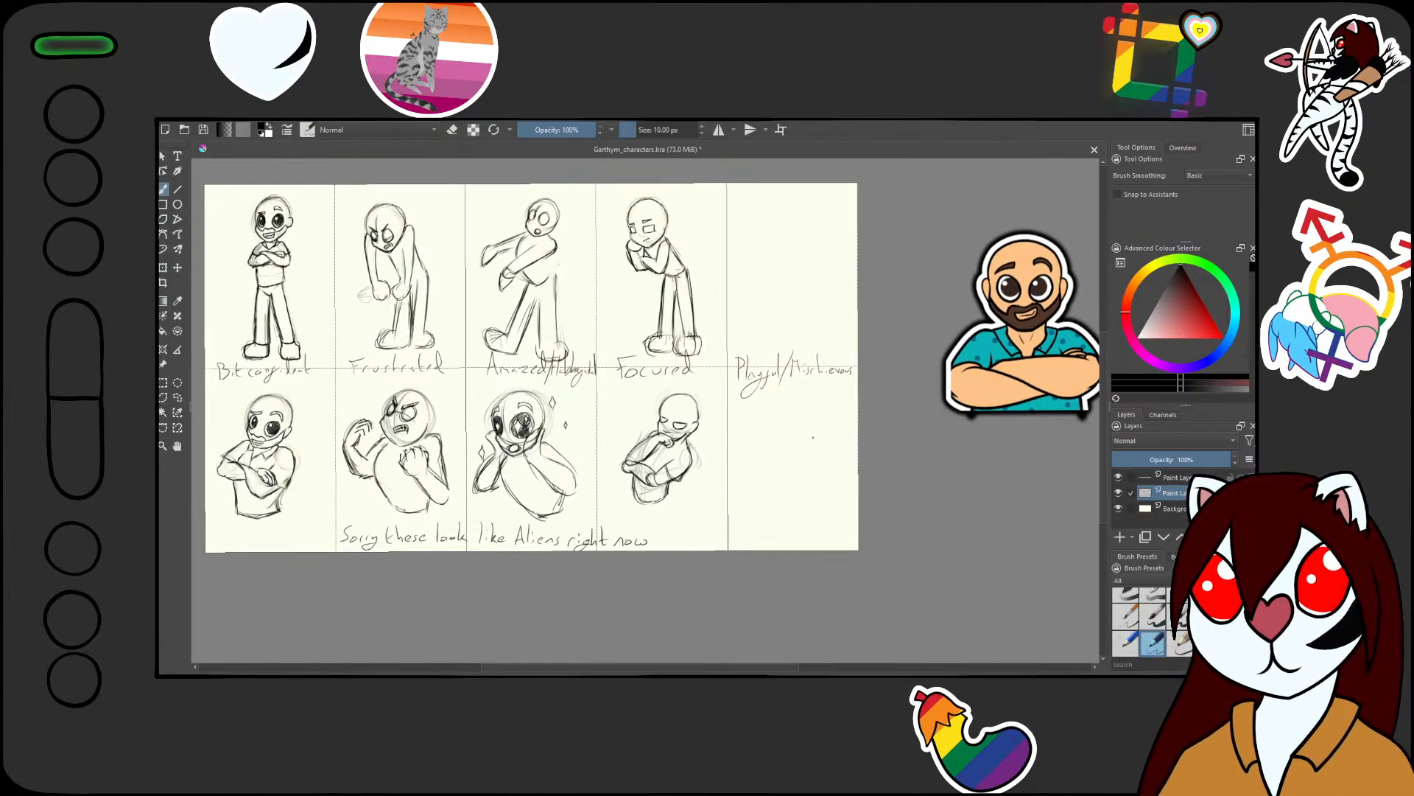
scroll(813, 437, down, 3)
scroll(792, 383, up, 2)
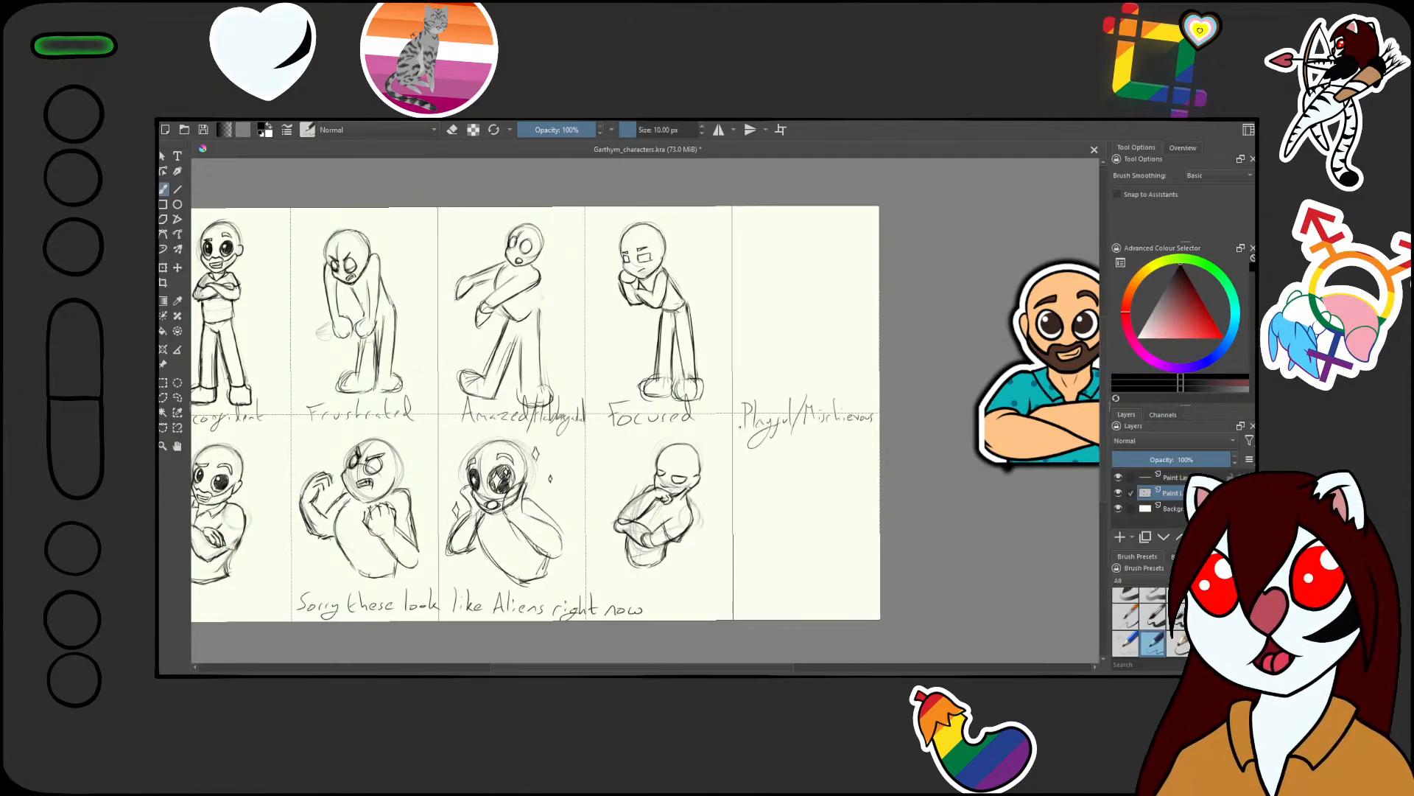
Examine the finished pose columns and the empty Playful/Mischievous column at different magnifications
scroll(740, 426, up, 2)
scroll(739, 426, down, 3)
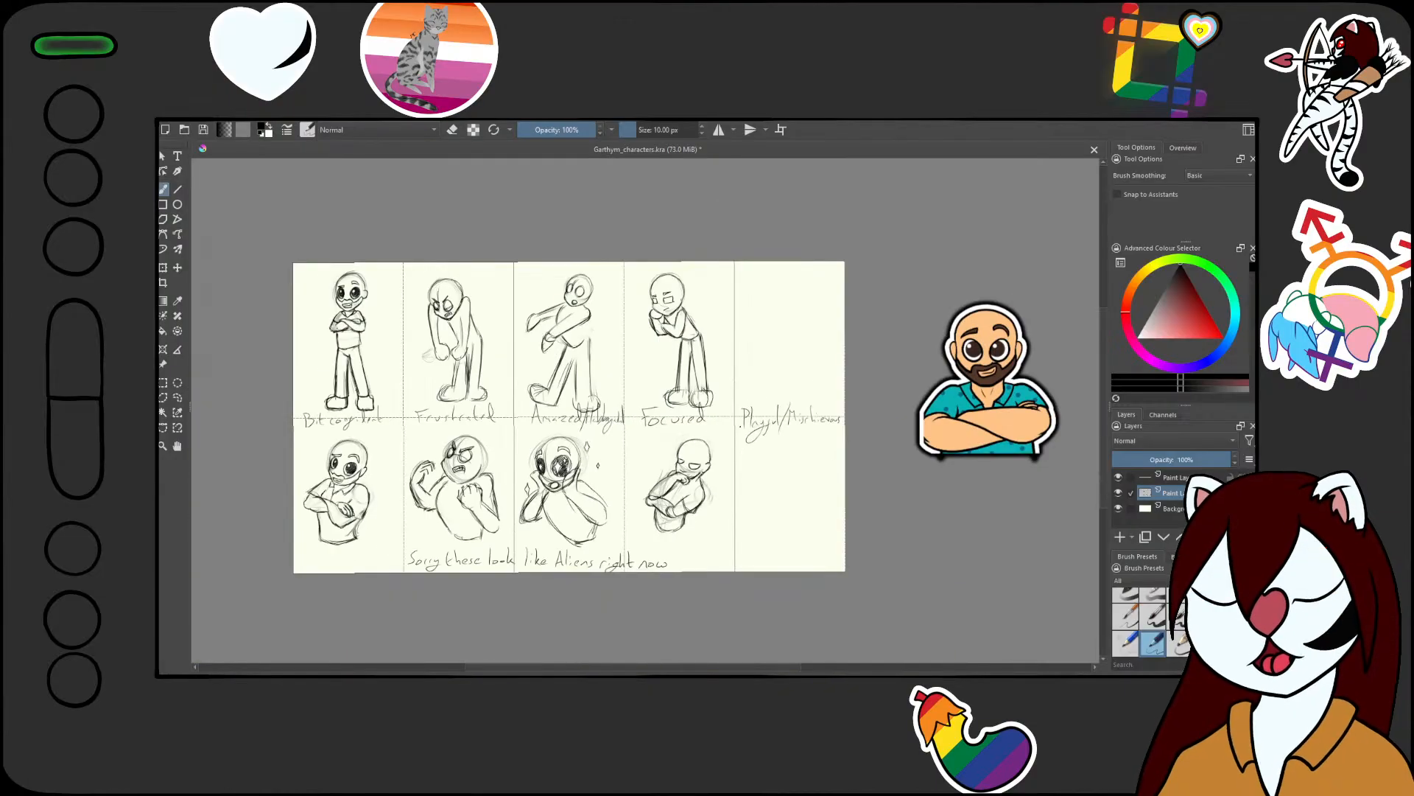
scroll(741, 427, up, 3)
scroll(741, 429, down, 3)
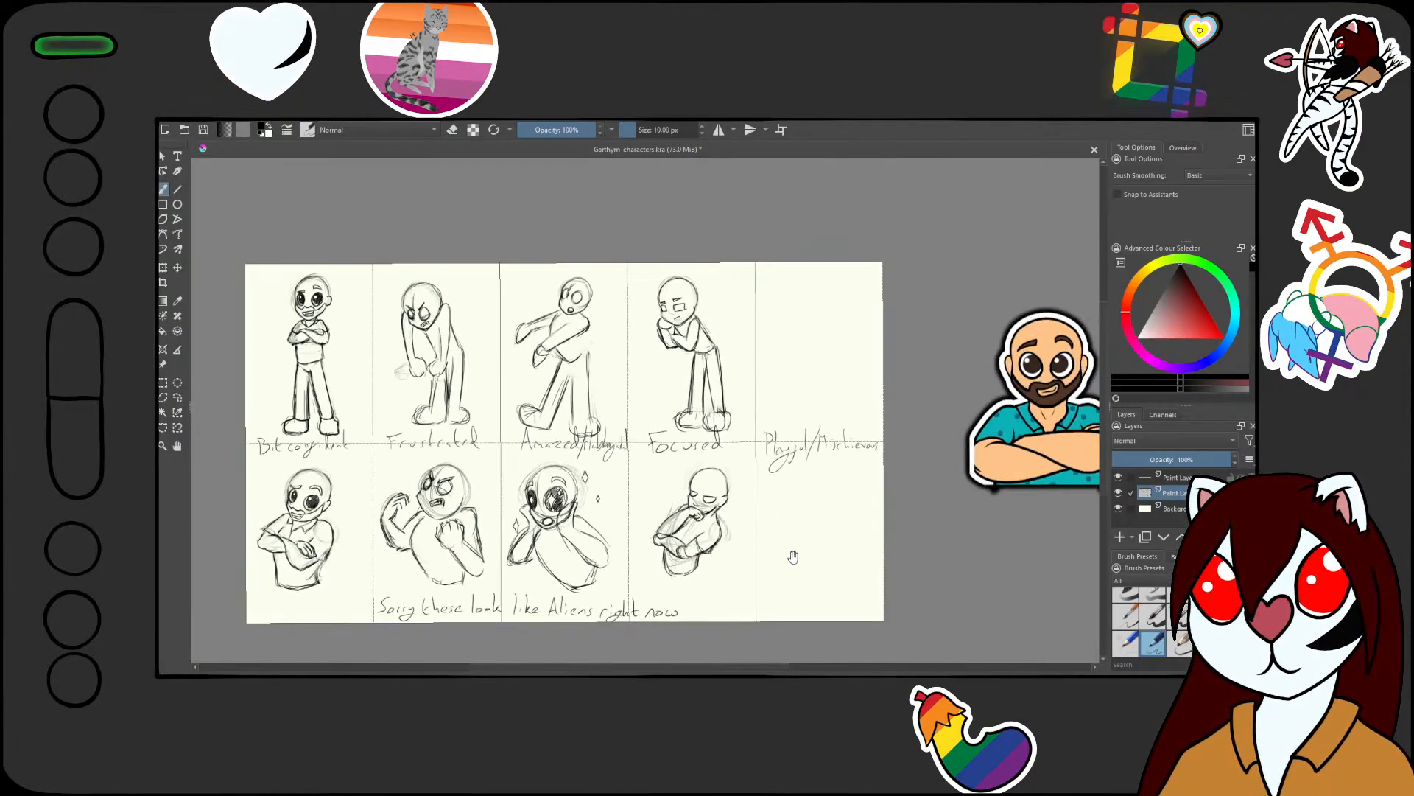
scroll(596, 522, up, 3)
drag(596, 522, 653, 571)
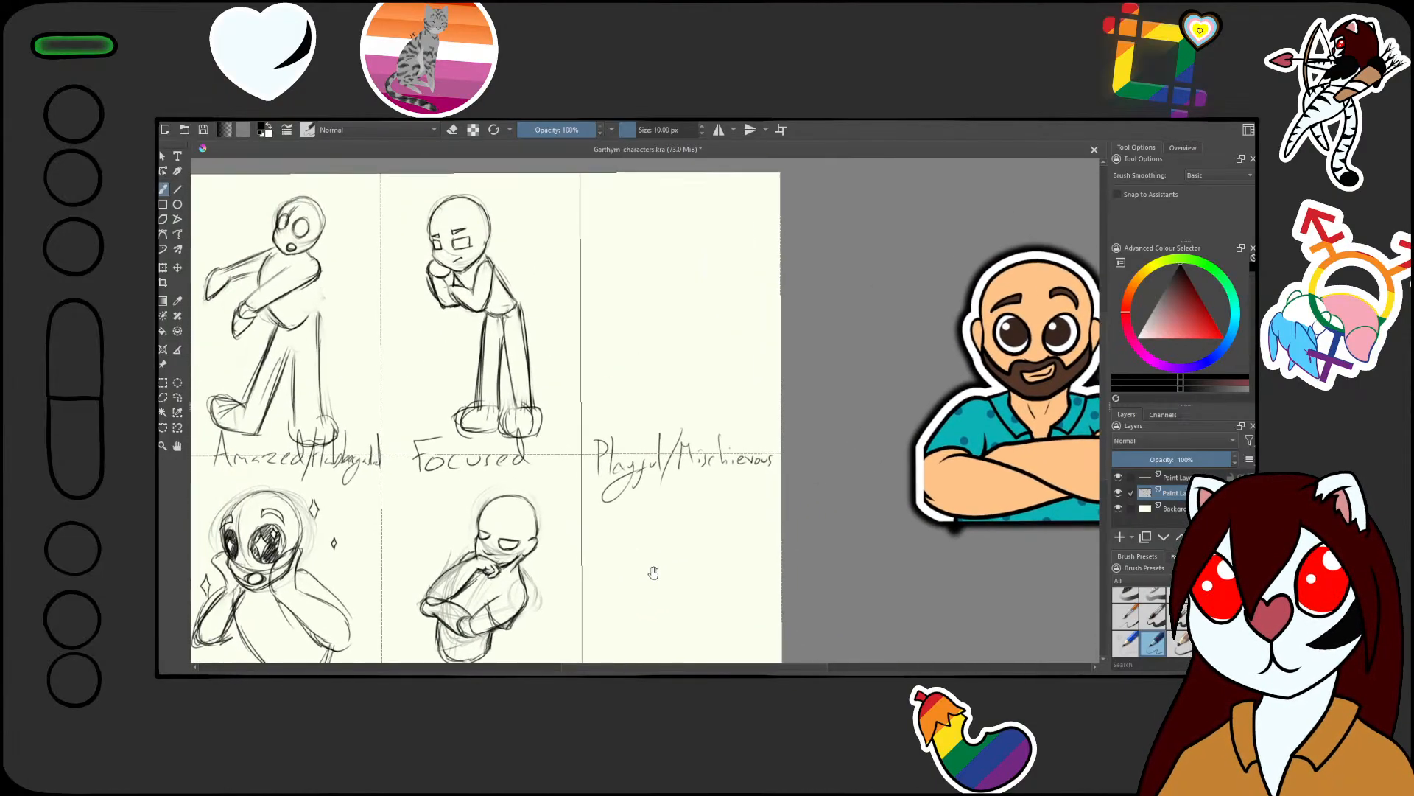
mouse_move(642, 507)
mouse_down()
mouse_move(639, 528)
mouse_move(666, 519)
mouse_move(627, 534)
mouse_move(714, 521)
mouse_up()
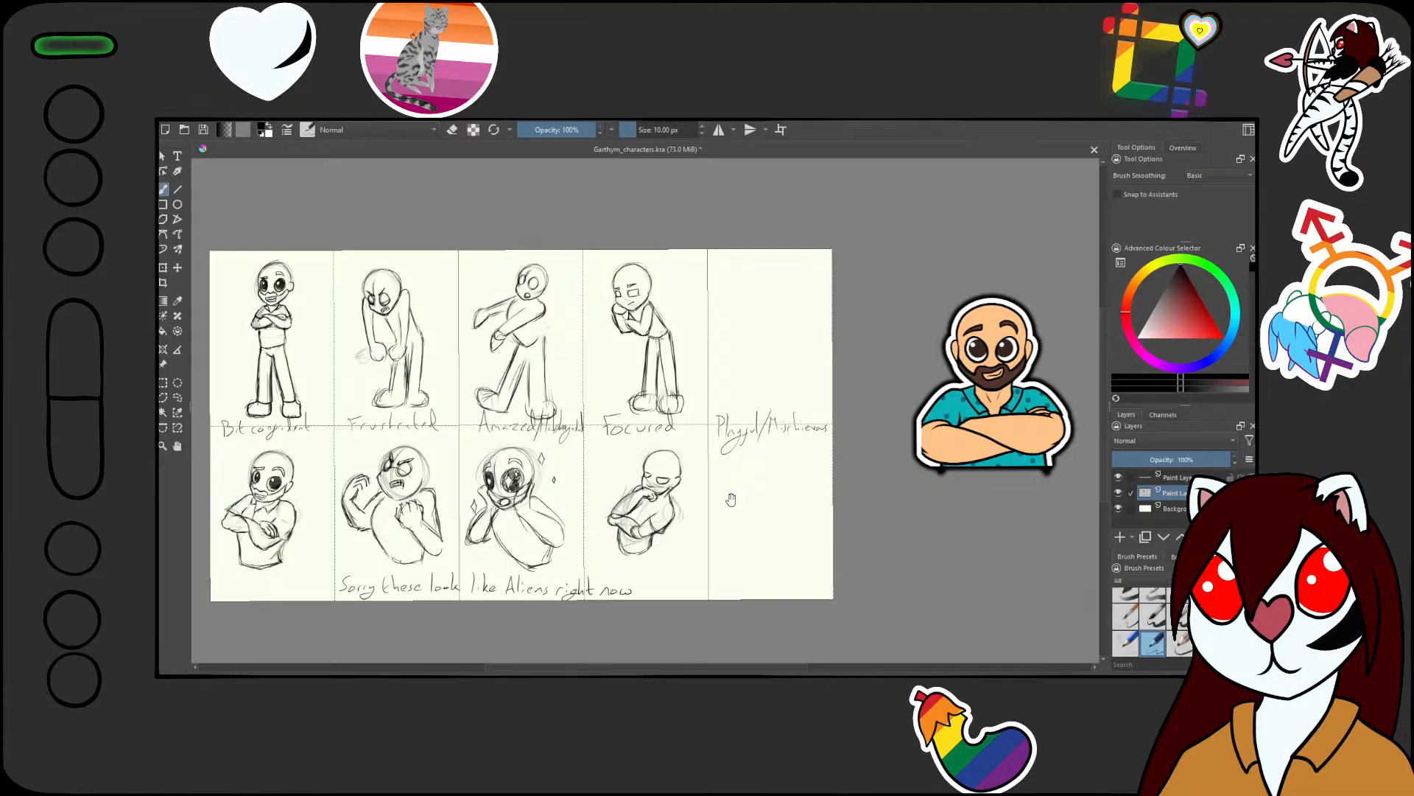
drag(722, 526, 683, 547)
drag(742, 311, 757, 249)
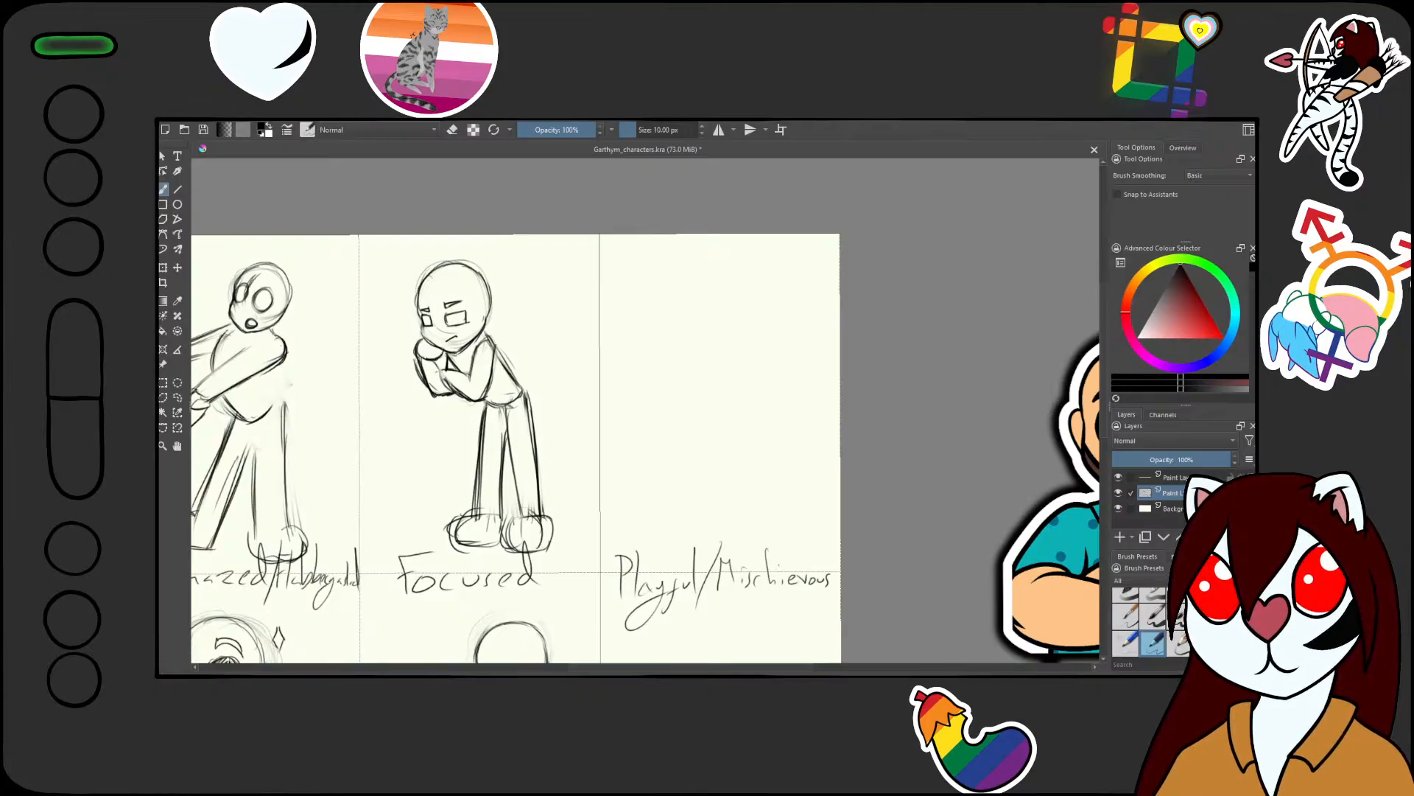
drag(700, 553, 670, 508)
scroll(653, 509, up, 1)
scroll(670, 508, down, 1)
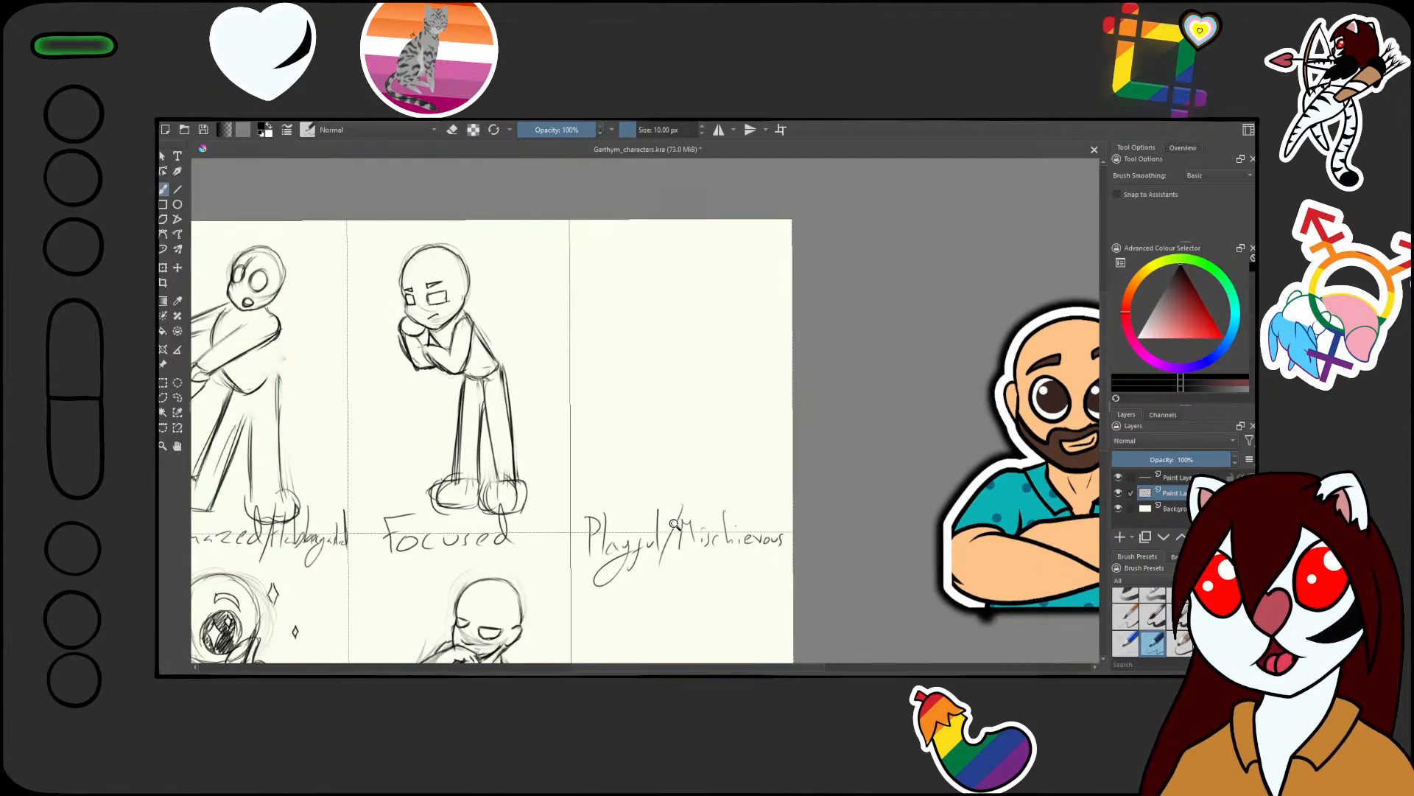
Sketch a loose circle for the head near the top of the Playful/Mischievous column's upper cell
scroll(682, 495, up, 1)
drag(692, 485, 661, 509)
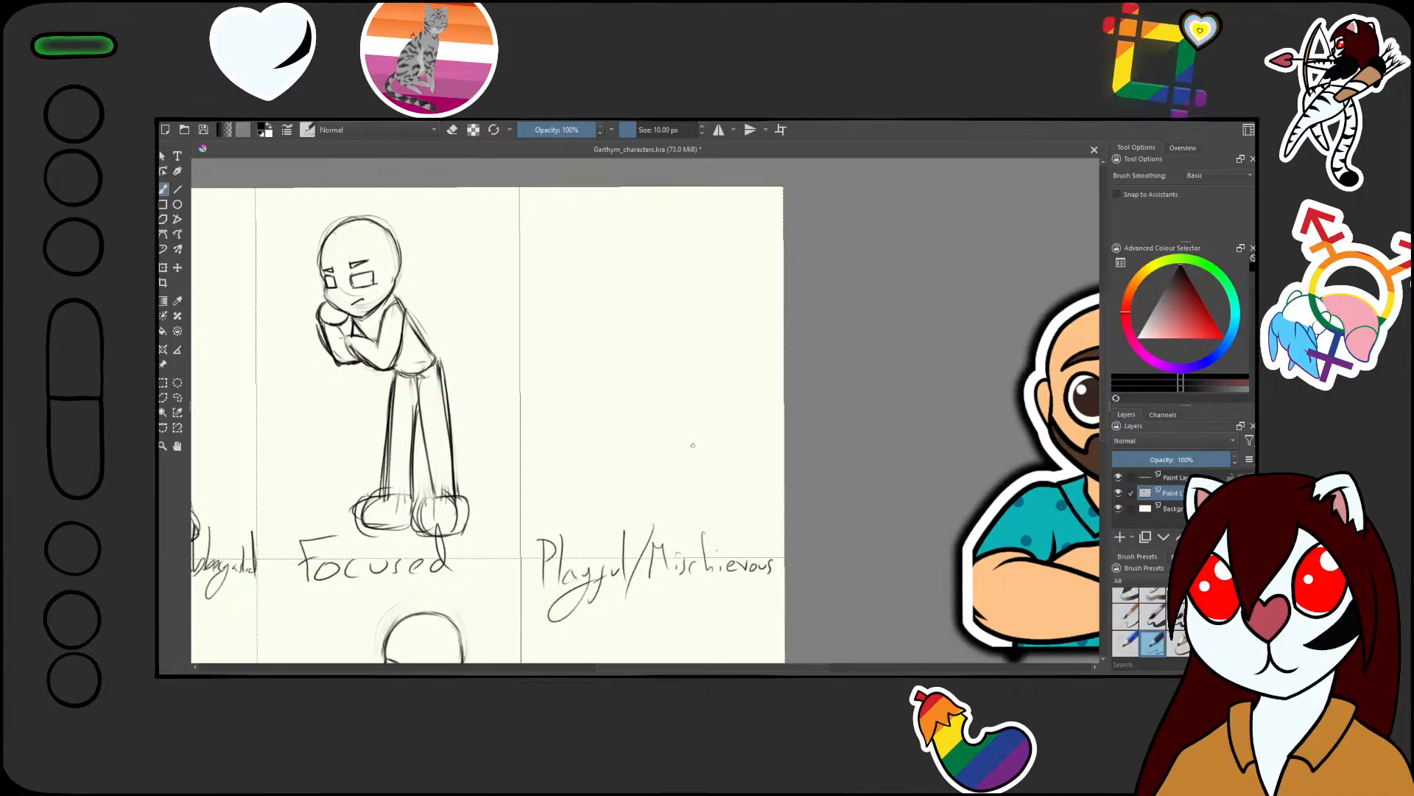
drag(646, 545, 668, 574)
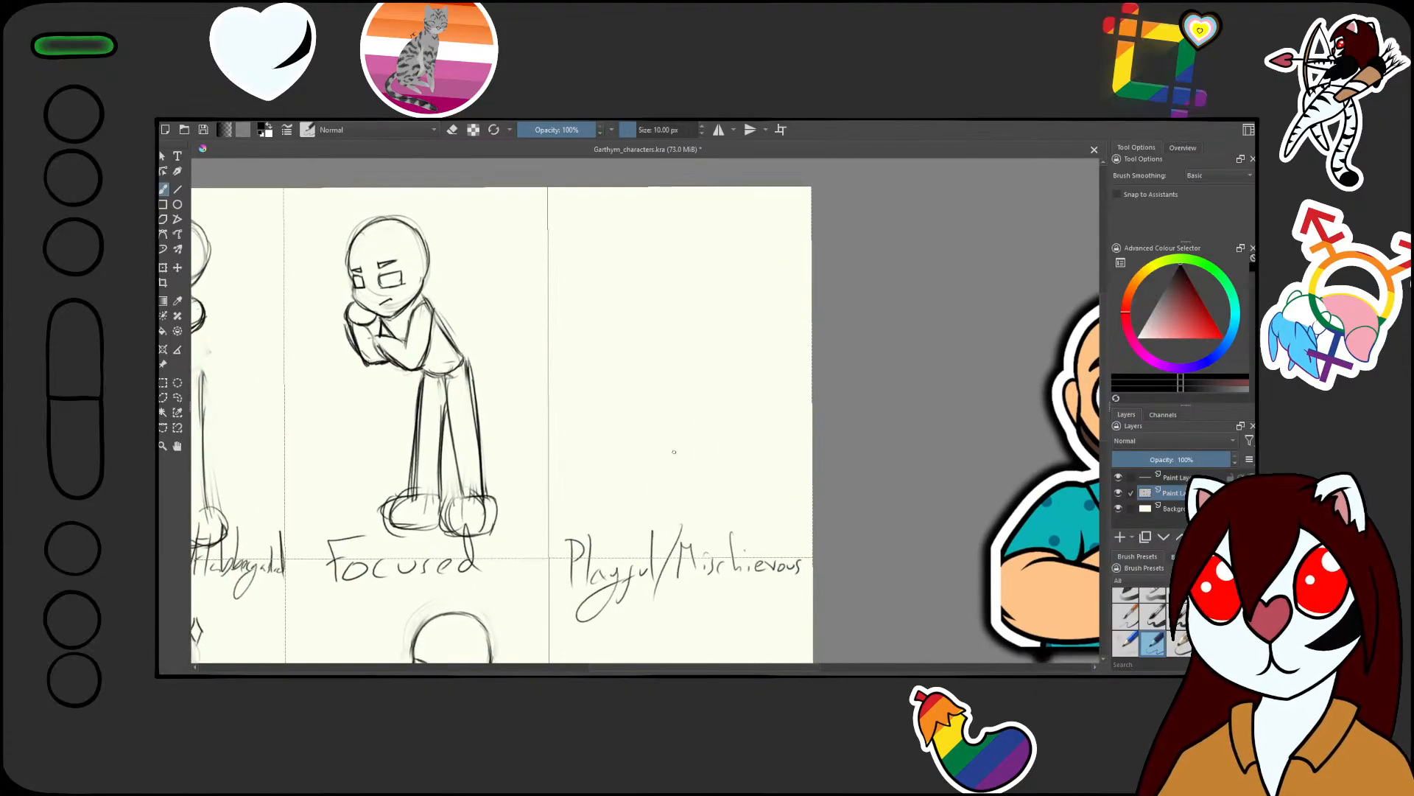
drag(649, 432, 643, 442)
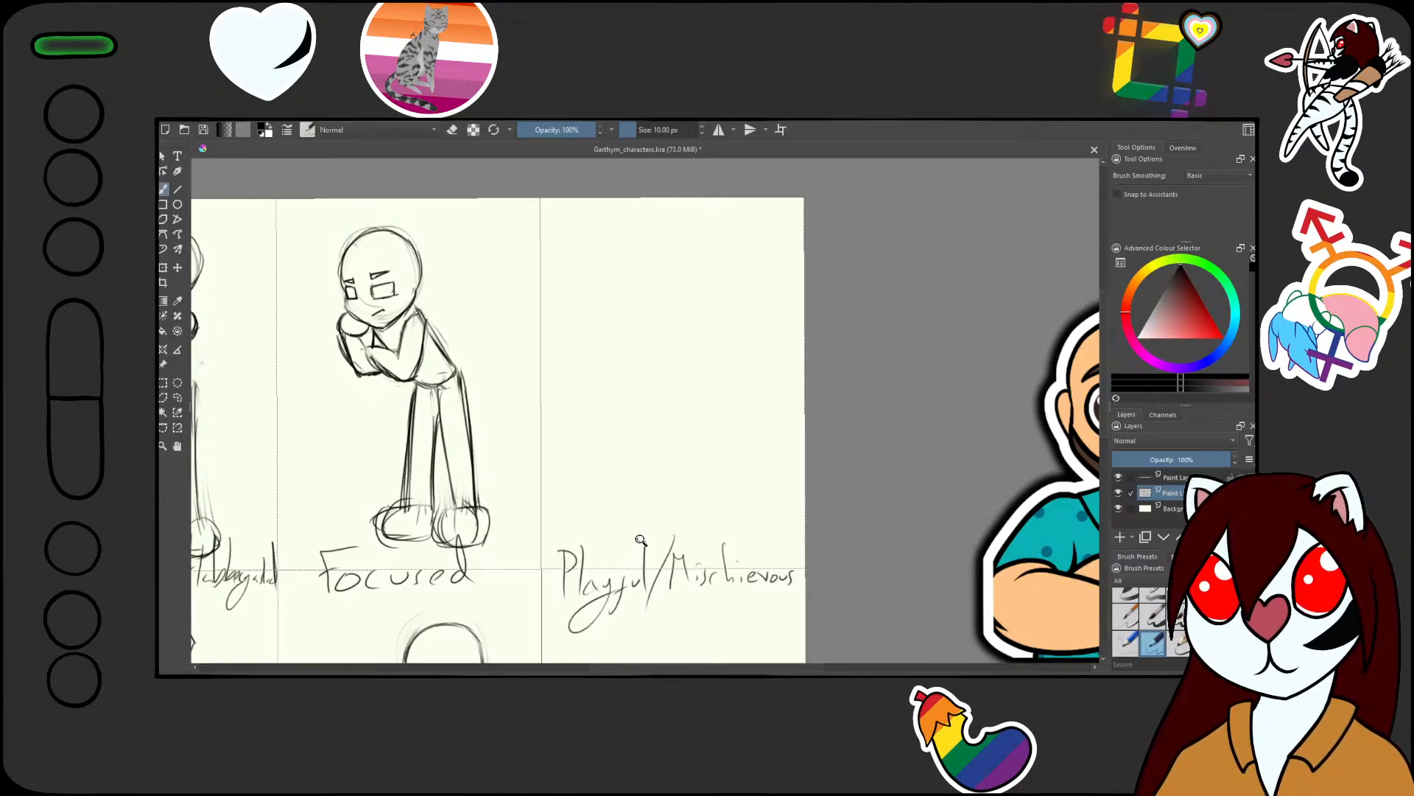
drag(640, 543, 649, 523)
mouse_move(665, 186)
mouse_down()
mouse_move(617, 239)
mouse_move(716, 240)
mouse_up()
mouse_move(673, 175)
mouse_down()
mouse_move(631, 258)
mouse_move(635, 206)
mouse_move(725, 280)
mouse_move(626, 243)
mouse_move(641, 177)
mouse_move(665, 171)
mouse_move(669, 271)
mouse_up()
Lighten the rough head circle of the Playful/Mischievous figure with the eraser and retrace its outline with the sketch brush
key(slash)
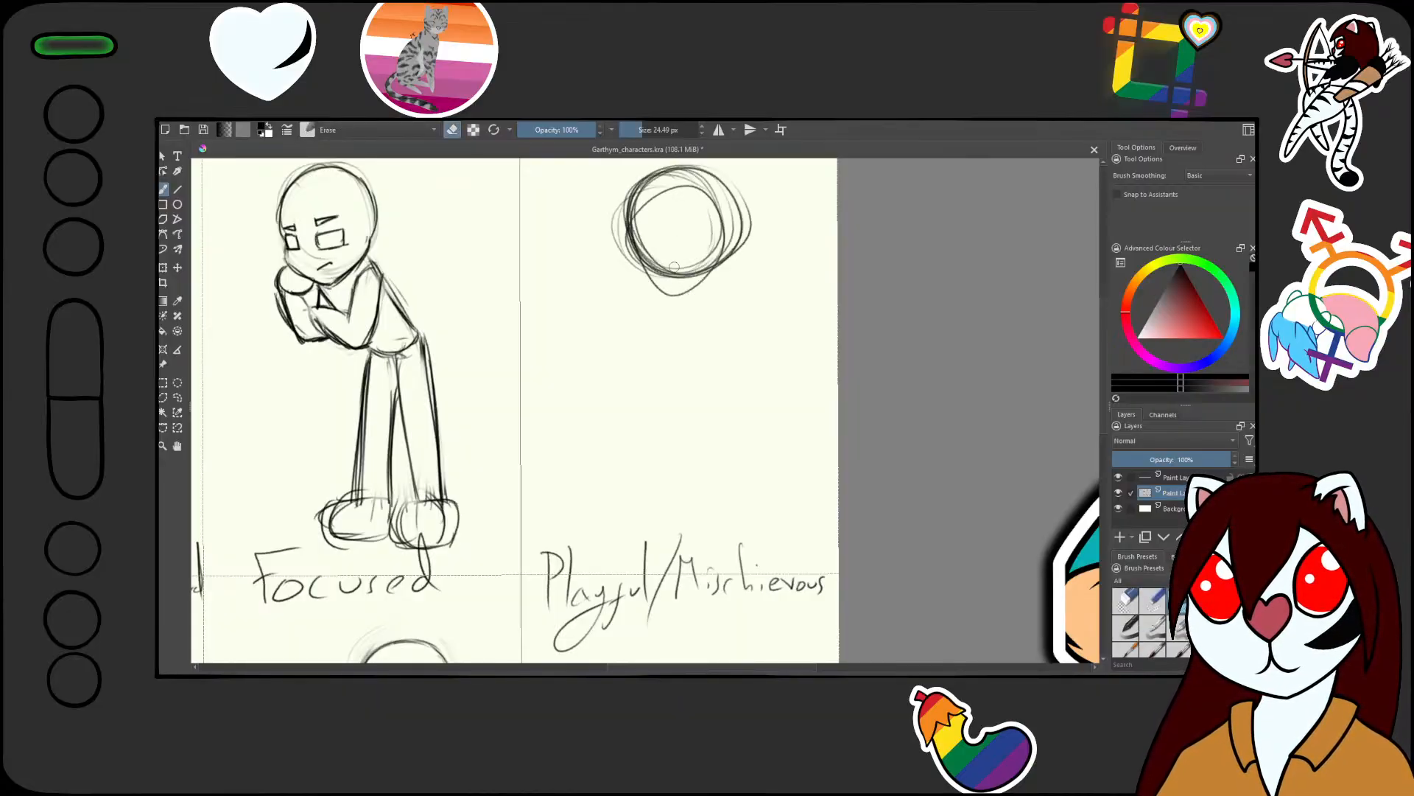
drag(608, 324, 635, 324)
mouse_move(693, 189)
mouse_down()
mouse_move(718, 252)
mouse_move(689, 280)
mouse_move(711, 243)
mouse_up()
key(slash)
mouse_move(666, 170)
mouse_down()
mouse_move(664, 274)
mouse_move(723, 251)
mouse_move(729, 171)
mouse_move(743, 254)
mouse_up()
drag(733, 195, 719, 261)
drag(645, 177, 714, 169)
drag(684, 422, 660, 474)
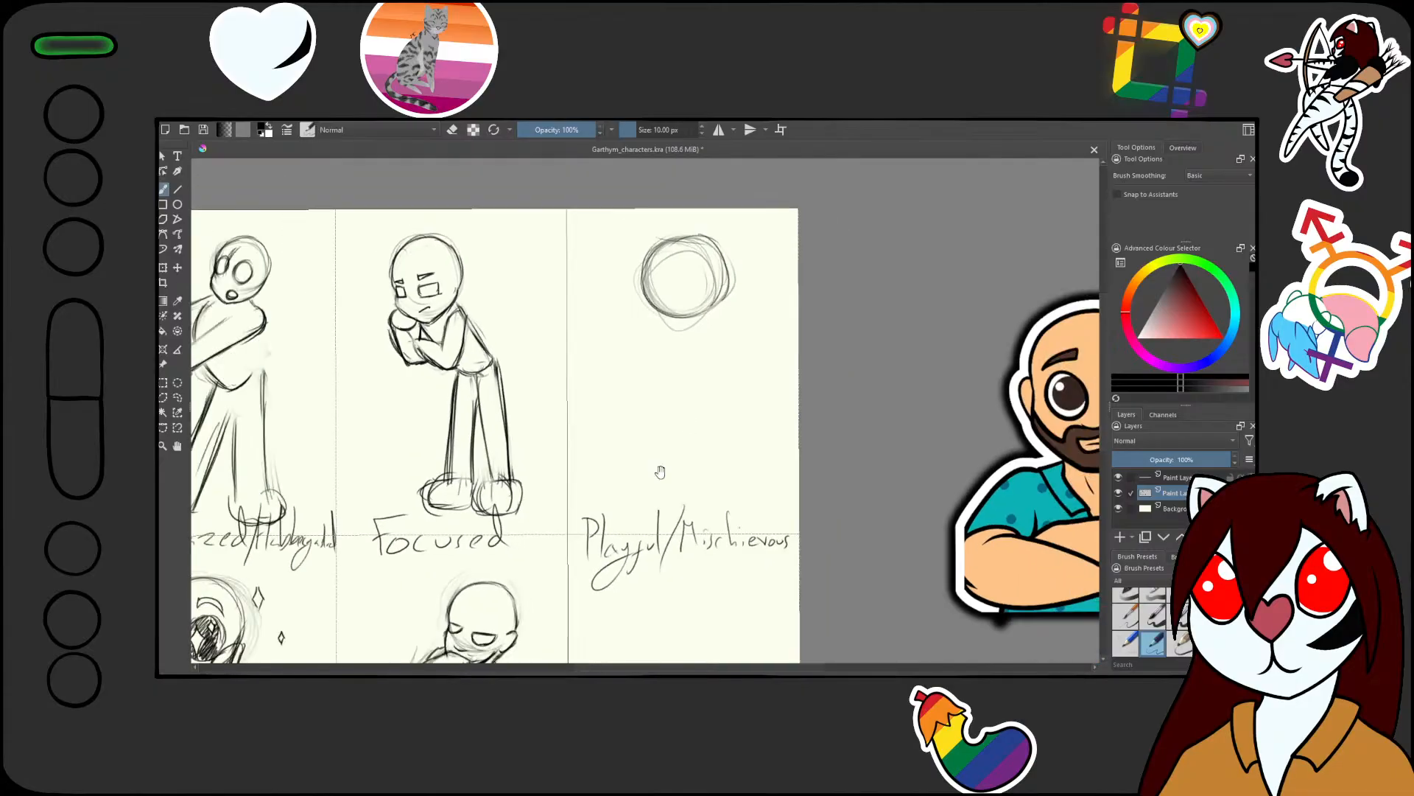
Add a new paint layer and draw small round pupils in the Focused bust's half-closed eyes
drag(613, 578, 730, 511)
click(1120, 537)
drag(577, 562, 810, 355)
drag(678, 458, 729, 331)
drag(836, 361, 811, 293)
mouse_move(685, 354)
mouse_down()
mouse_move(663, 398)
mouse_move(729, 353)
mouse_move(689, 404)
mouse_up()
mouse_move(584, 388)
mouse_down()
mouse_move(648, 394)
mouse_move(574, 420)
mouse_move(560, 375)
mouse_up()
drag(670, 342, 679, 537)
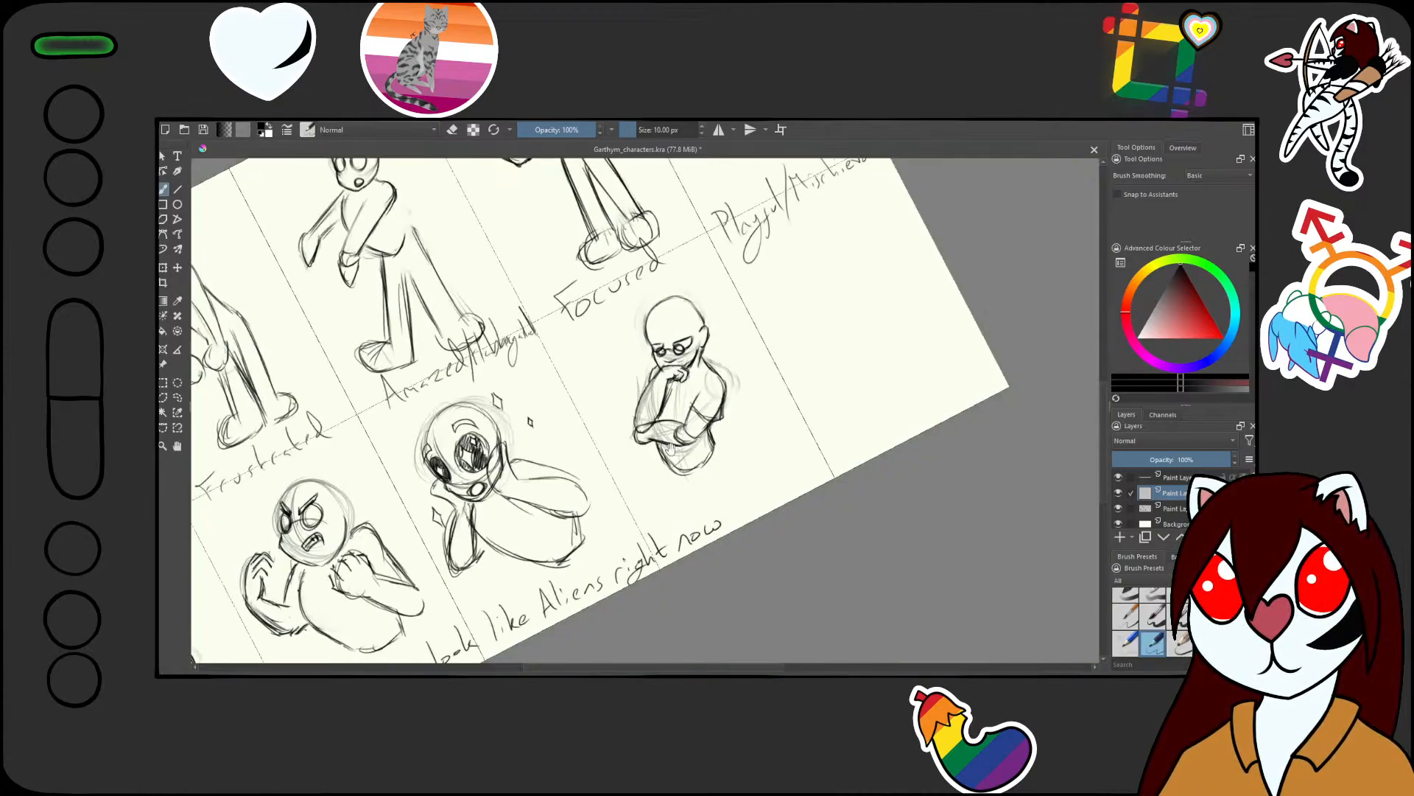
Add round eyes inside the square glasses and connect the lenses with a bridge on the standing Focused figure's face
drag(763, 372, 756, 526)
drag(727, 297, 716, 232)
drag(710, 207, 744, 391)
drag(725, 343, 737, 247)
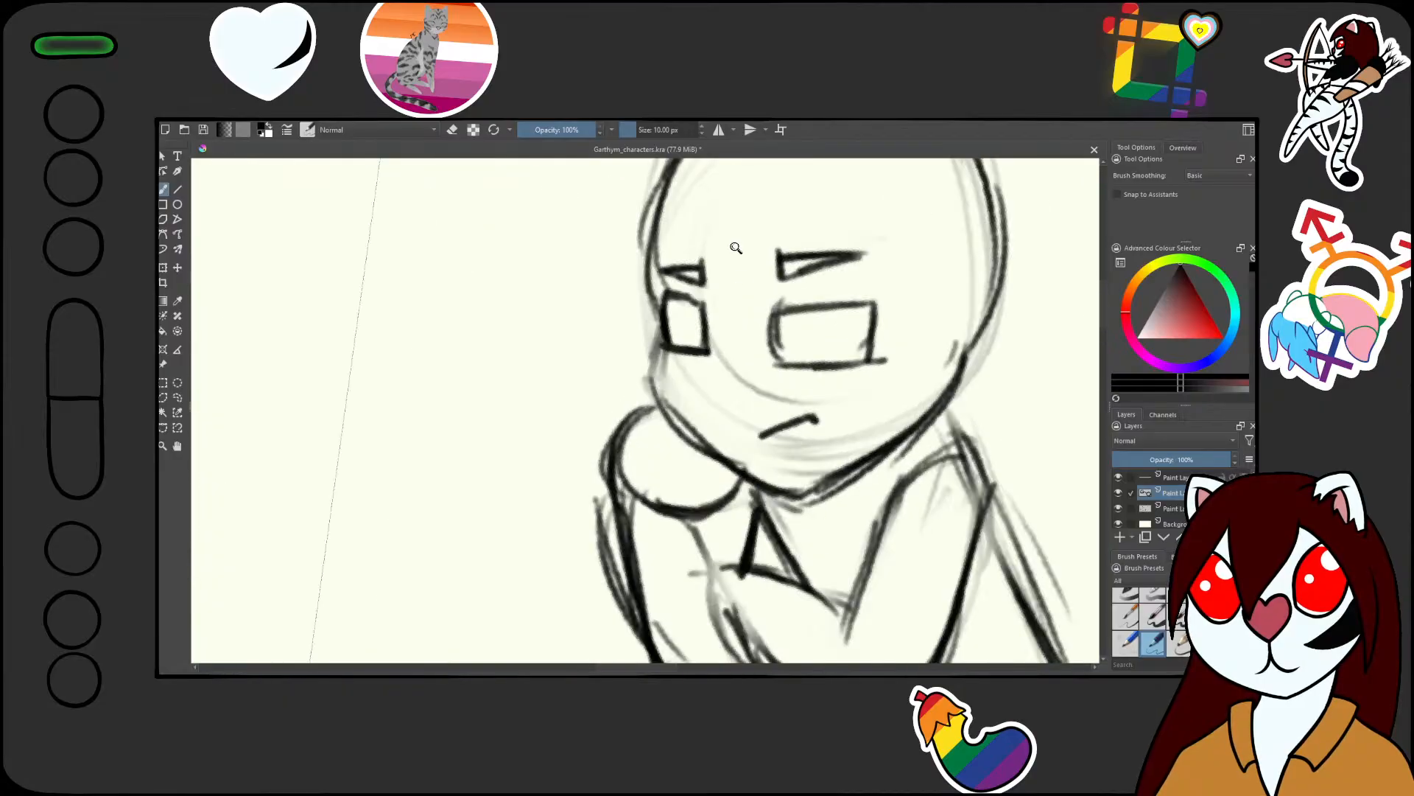
drag(678, 333, 678, 361)
mouse_move(797, 359)
mouse_down()
mouse_move(770, 376)
mouse_move(792, 345)
mouse_up()
mouse_move(705, 348)
mouse_down()
mouse_move(758, 352)
mouse_move(740, 364)
mouse_move(766, 385)
mouse_move(804, 377)
mouse_move(716, 359)
mouse_move(711, 339)
mouse_move(751, 362)
mouse_move(713, 355)
mouse_move(755, 365)
mouse_up()
key(ctrl+z)
key(ctrl+z)
key(ctrl+z)
key(ctrl+z)
Sketch a round head with loose overlapping circles in the upper cell of the Playful/Mischievous column
scroll(799, 364, down, 7)
drag(793, 528, 761, 453)
drag(869, 413, 864, 377)
drag(828, 458, 764, 442)
scroll(769, 446, up, 1)
scroll(790, 467, up, 1)
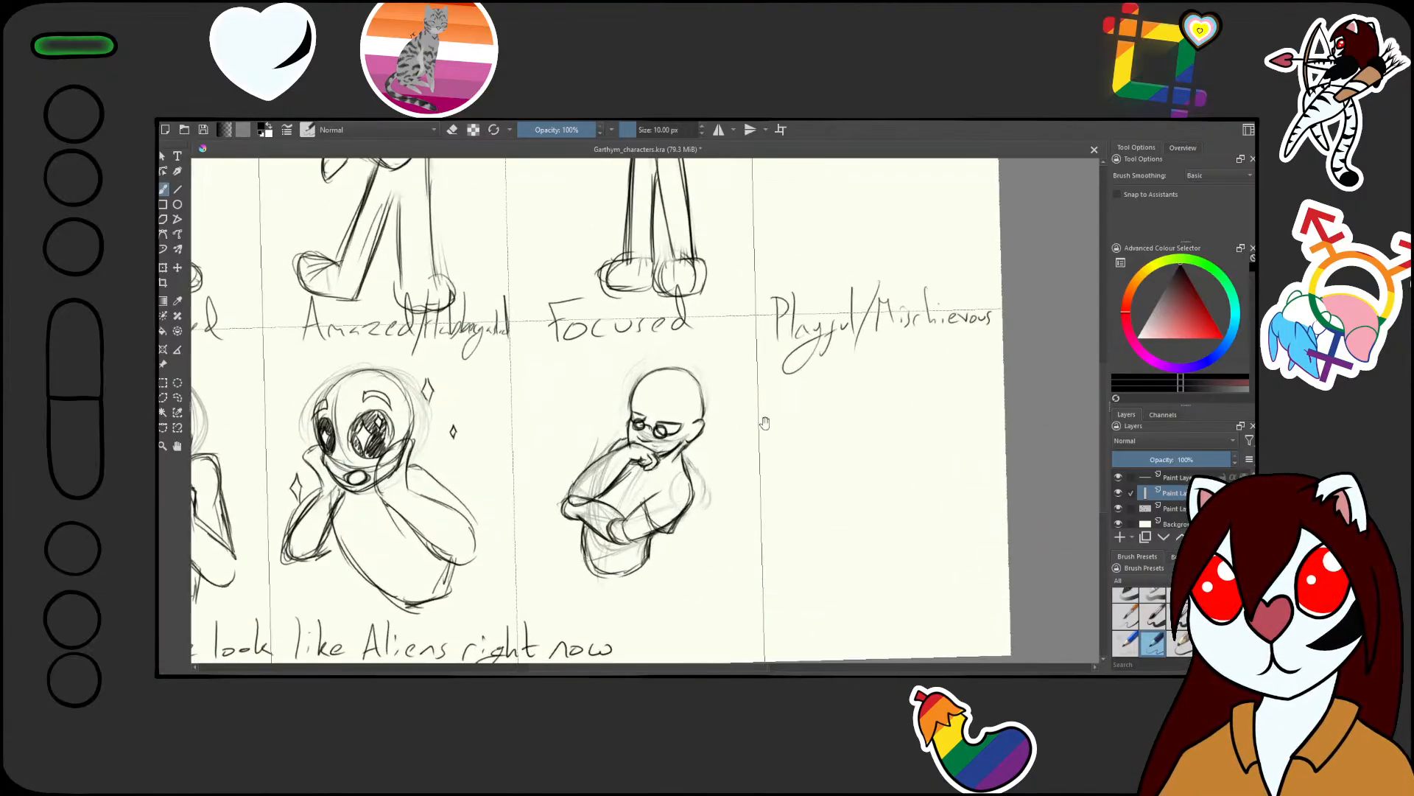
scroll(778, 436, down, 2)
scroll(750, 501, up, 4)
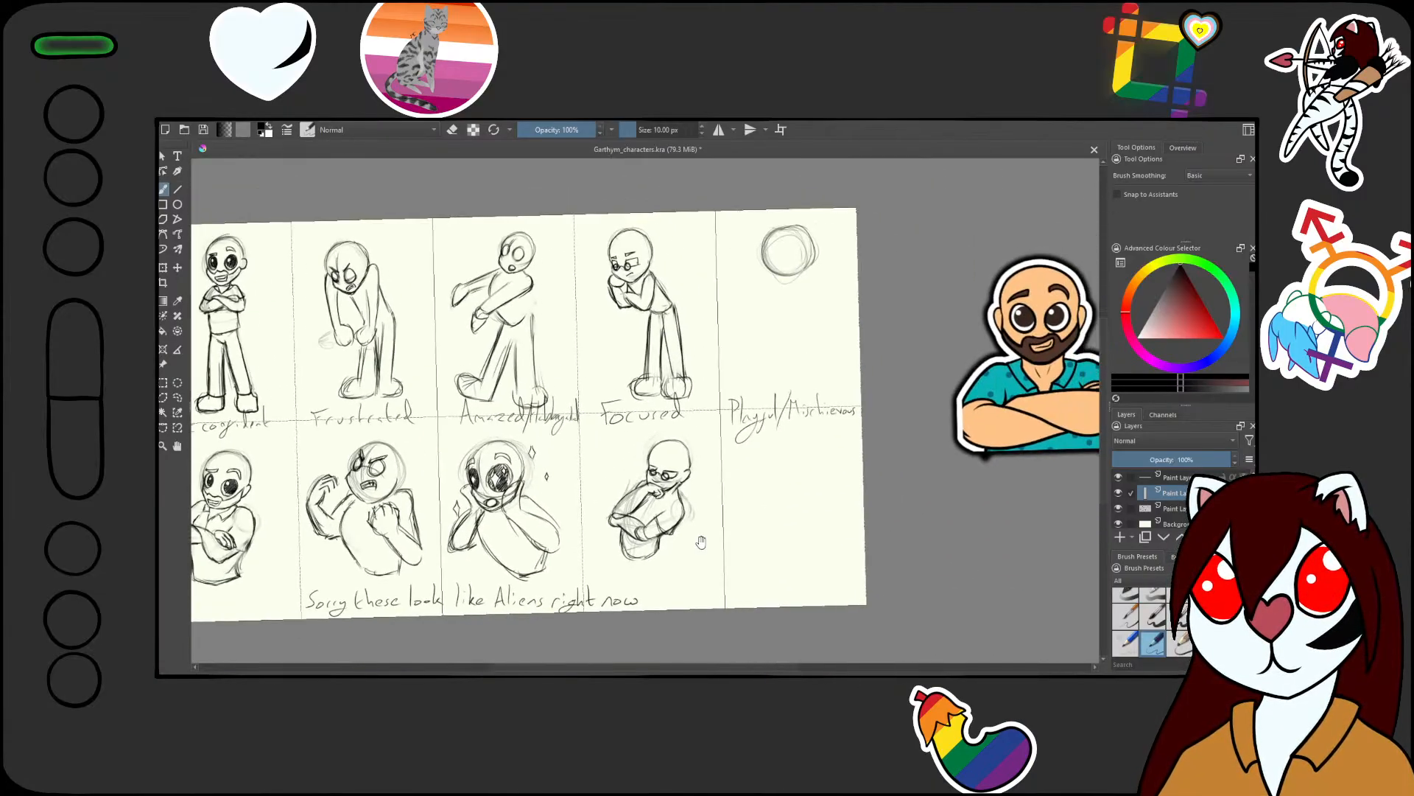
drag(791, 404, 655, 565)
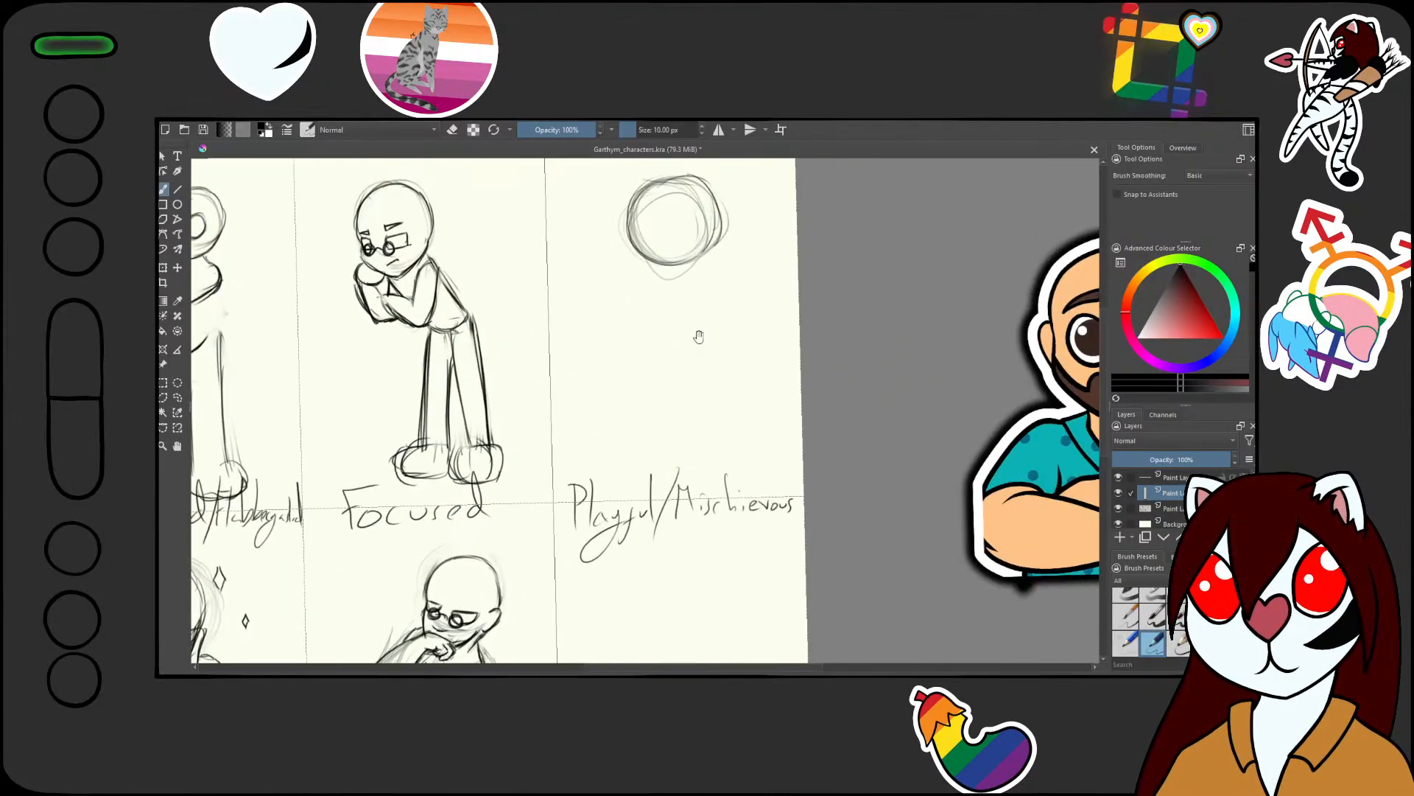
scroll(663, 414, up, 1)
mouse_move(655, 441)
mouse_down()
mouse_move(663, 414)
mouse_move(689, 549)
mouse_up()
scroll(682, 486, up, 1)
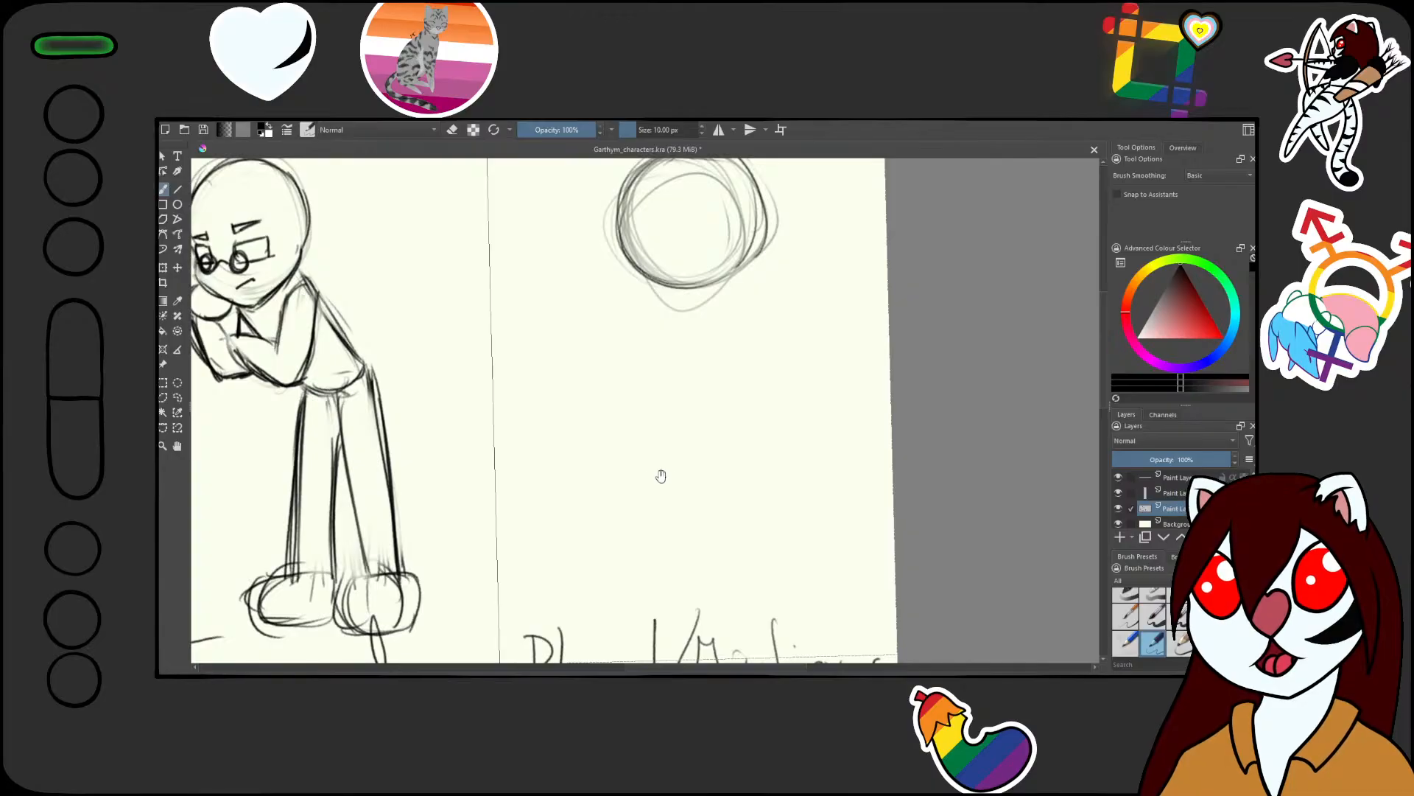
Rough in the shoulders and both bent arms beneath the Playful/Mischievous figure's head
scroll(663, 486, down, 4)
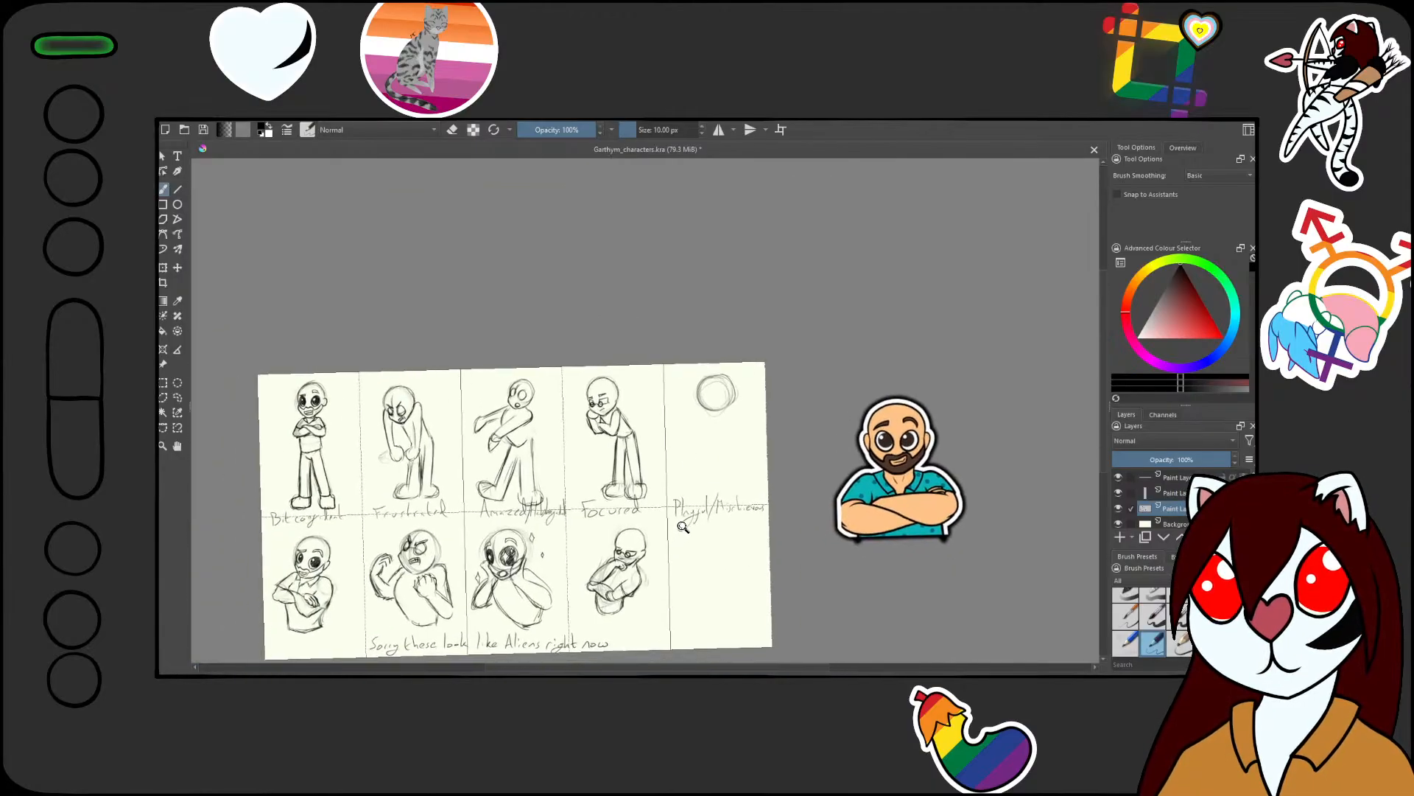
mouse_move(699, 515)
mouse_down()
mouse_move(710, 390)
mouse_move(713, 467)
mouse_up()
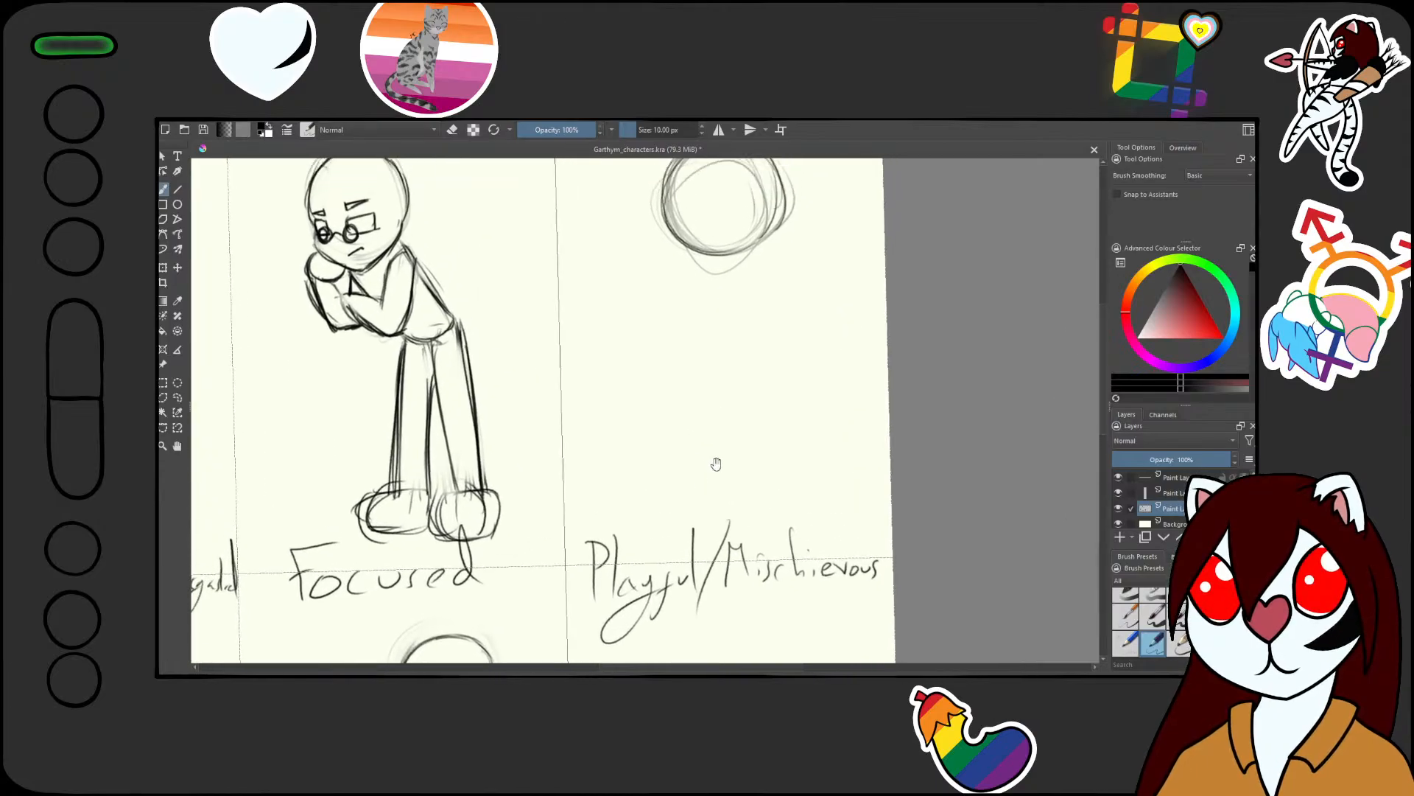
mouse_move(782, 220)
mouse_down()
mouse_move(805, 249)
mouse_move(807, 215)
mouse_move(833, 324)
mouse_move(823, 315)
mouse_up()
mouse_move(810, 229)
mouse_down()
mouse_move(809, 363)
mouse_move(754, 299)
mouse_move(717, 325)
mouse_up()
mouse_move(676, 230)
mouse_down()
mouse_move(628, 335)
mouse_move(679, 289)
mouse_up()
drag(680, 290, 700, 453)
scroll(663, 395, up, 5)
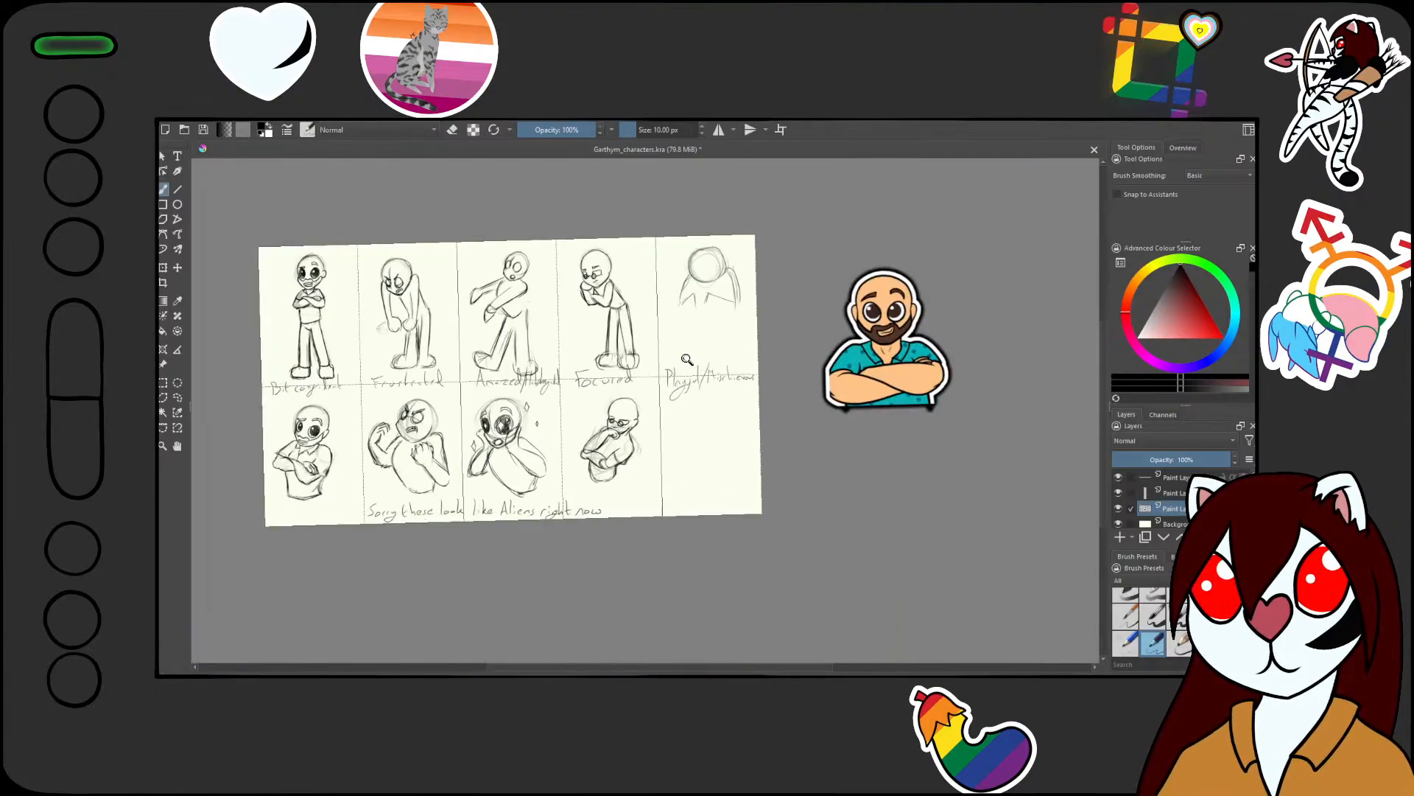
Sketch the leaning torso of the Playful/Mischievous figure with repeated back strokes and a waistline
drag(740, 190, 753, 265)
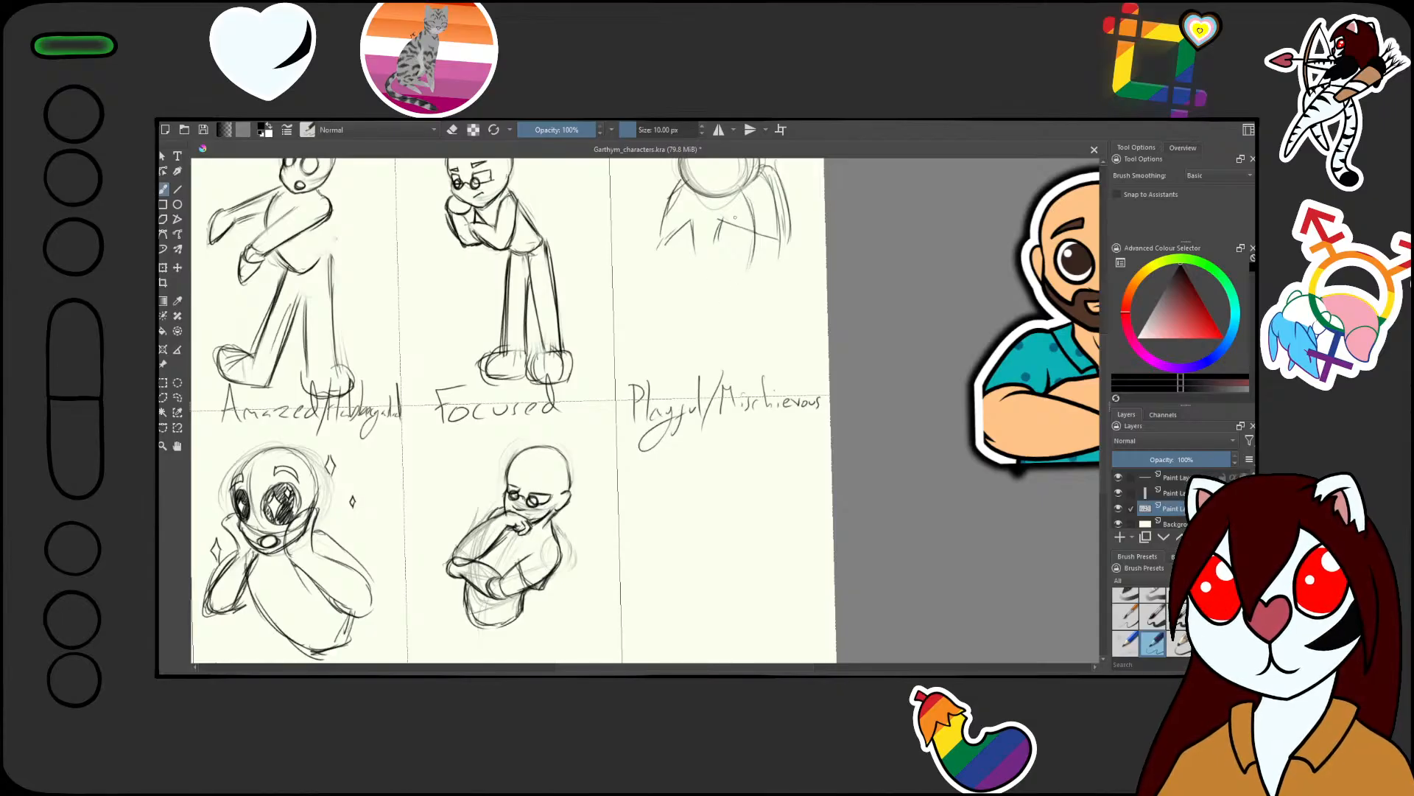
mouse_move(700, 193)
mouse_down()
mouse_move(725, 239)
mouse_move(721, 270)
mouse_up()
drag(757, 189, 771, 260)
mouse_move(759, 177)
mouse_down()
mouse_move(763, 254)
mouse_move(775, 222)
mouse_move(762, 203)
mouse_move(771, 260)
mouse_up()
drag(773, 202, 763, 278)
mouse_move(760, 188)
mouse_down()
mouse_move(759, 273)
mouse_move(728, 256)
mouse_move(762, 259)
mouse_up()
drag(721, 263, 756, 249)
drag(718, 263, 765, 256)
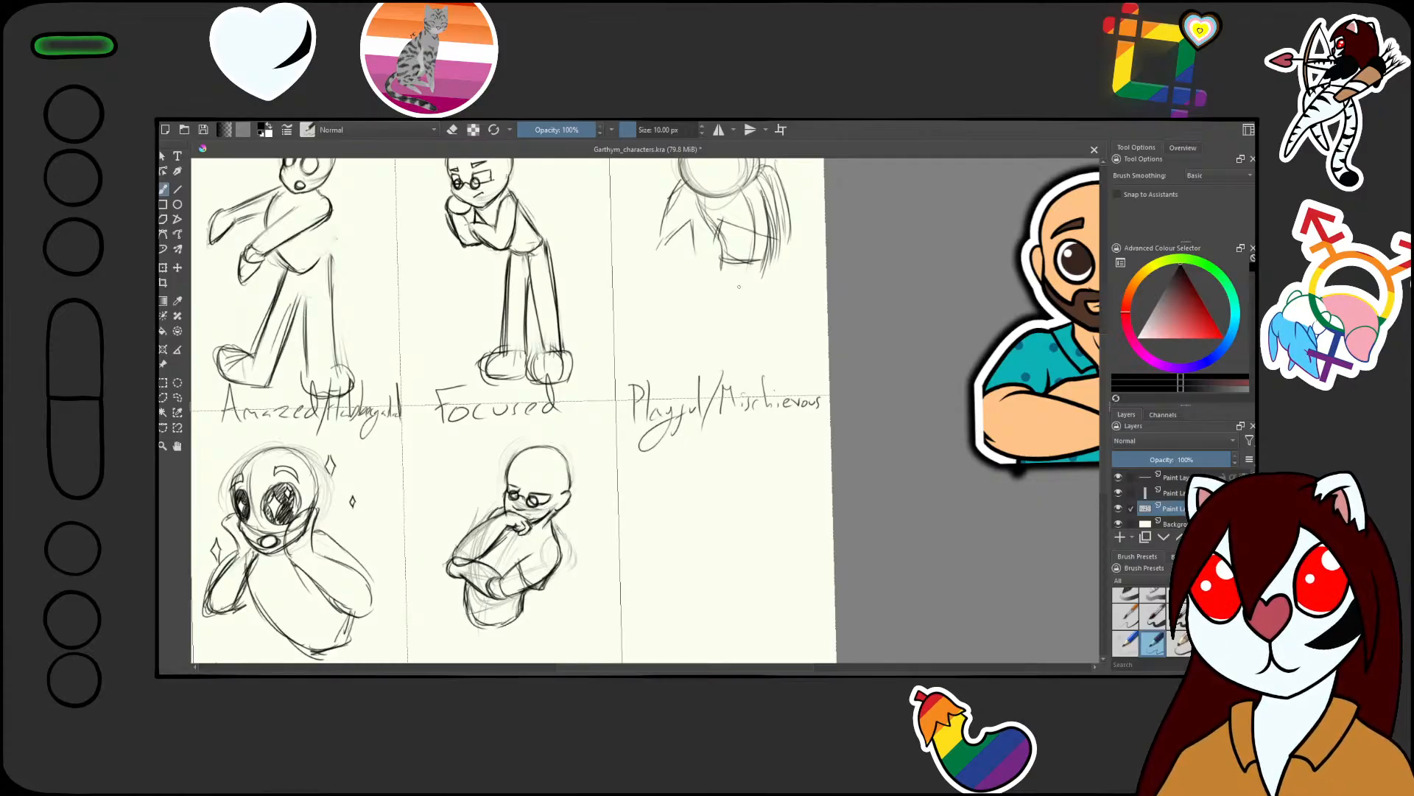
Sketch the Playful/Mischievous figure's crouching legs with sharply bent knees and rough foot shapes, checking the sketch layer's visibility
mouse_move(749, 259)
mouse_down()
mouse_move(693, 313)
mouse_move(702, 303)
mouse_move(739, 370)
mouse_up()
drag(697, 315, 747, 370)
drag(711, 332, 738, 364)
mouse_move(771, 267)
mouse_down()
mouse_move(742, 322)
mouse_move(729, 311)
mouse_move(763, 343)
mouse_move(729, 365)
mouse_move(738, 354)
mouse_move(768, 374)
mouse_move(713, 387)
mouse_up()
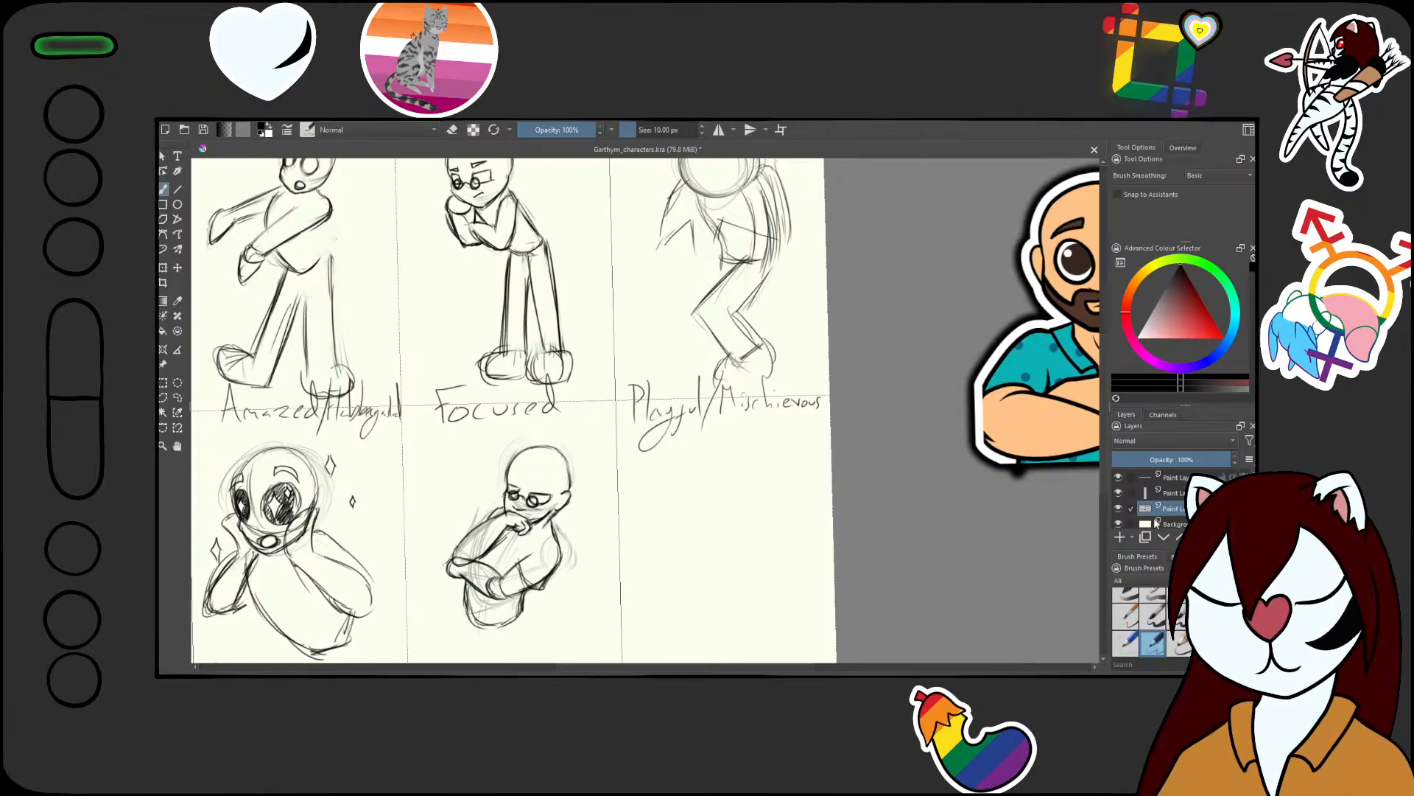
click(1118, 507)
click(1118, 508)
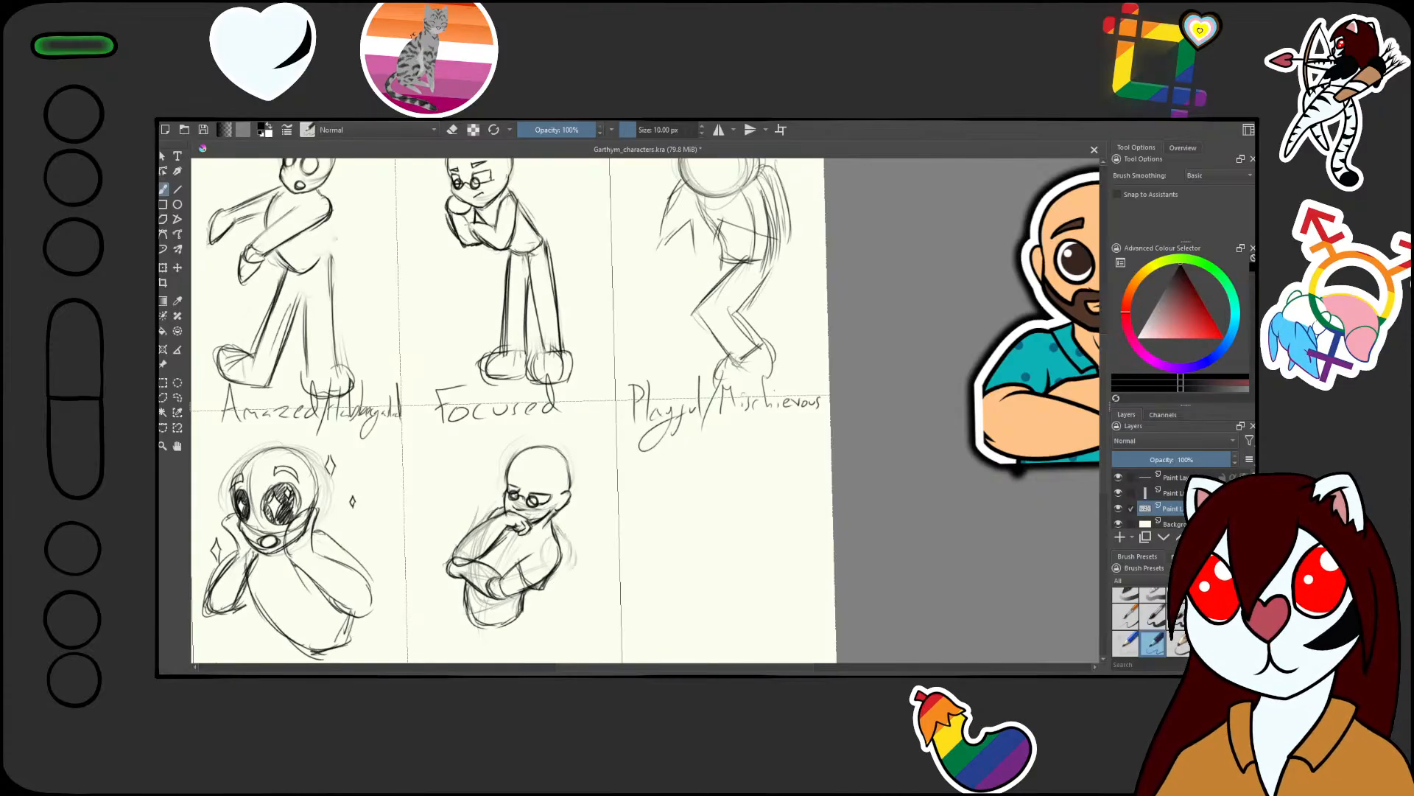
Outline the Playful/Mischievous figure's foot with a rounded toe, flat sole and darker heel
scroll(759, 394, up, 3)
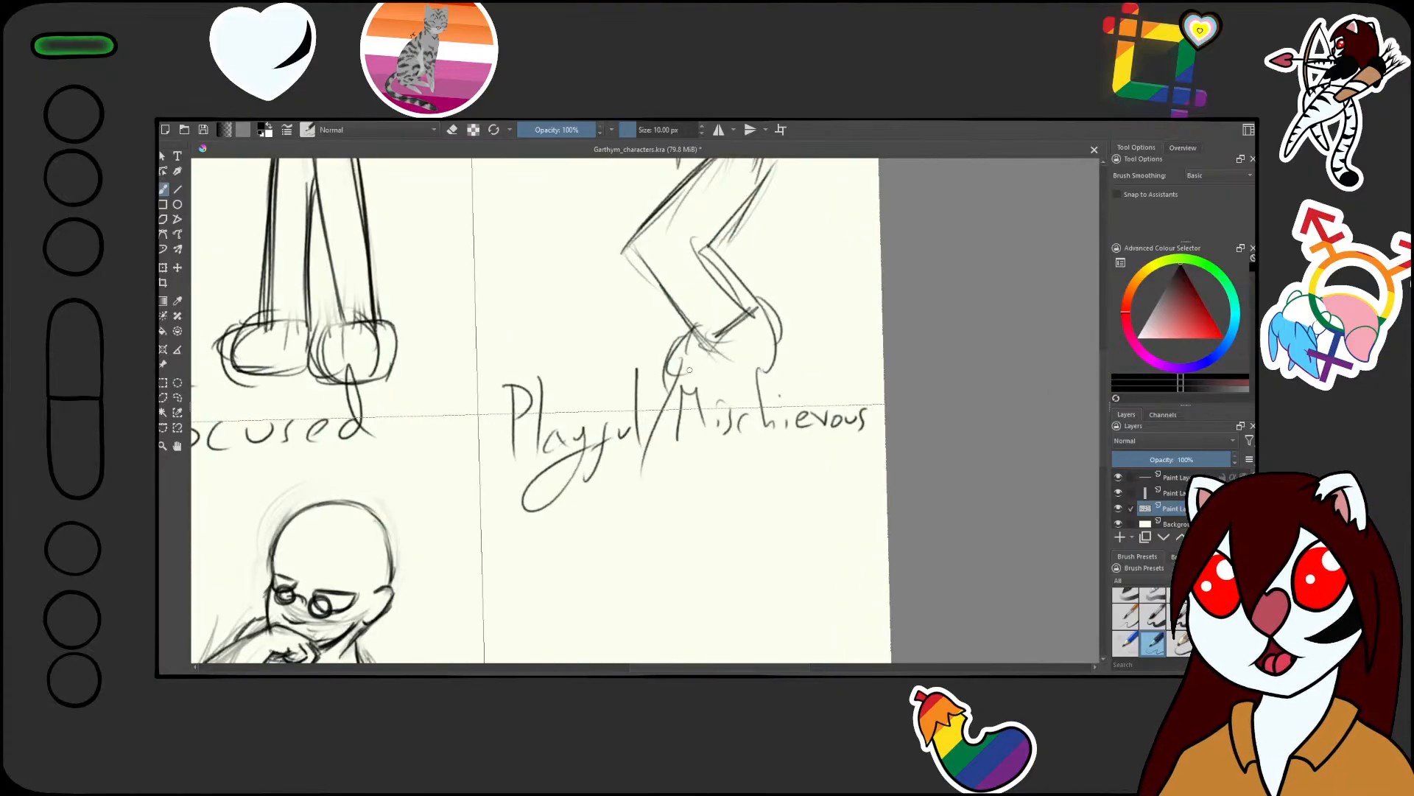
drag(696, 331, 672, 380)
mouse_move(689, 334)
mouse_down()
mouse_move(675, 365)
mouse_move(699, 392)
mouse_up()
mouse_move(665, 377)
mouse_down()
mouse_move(729, 393)
mouse_move(765, 380)
mouse_up()
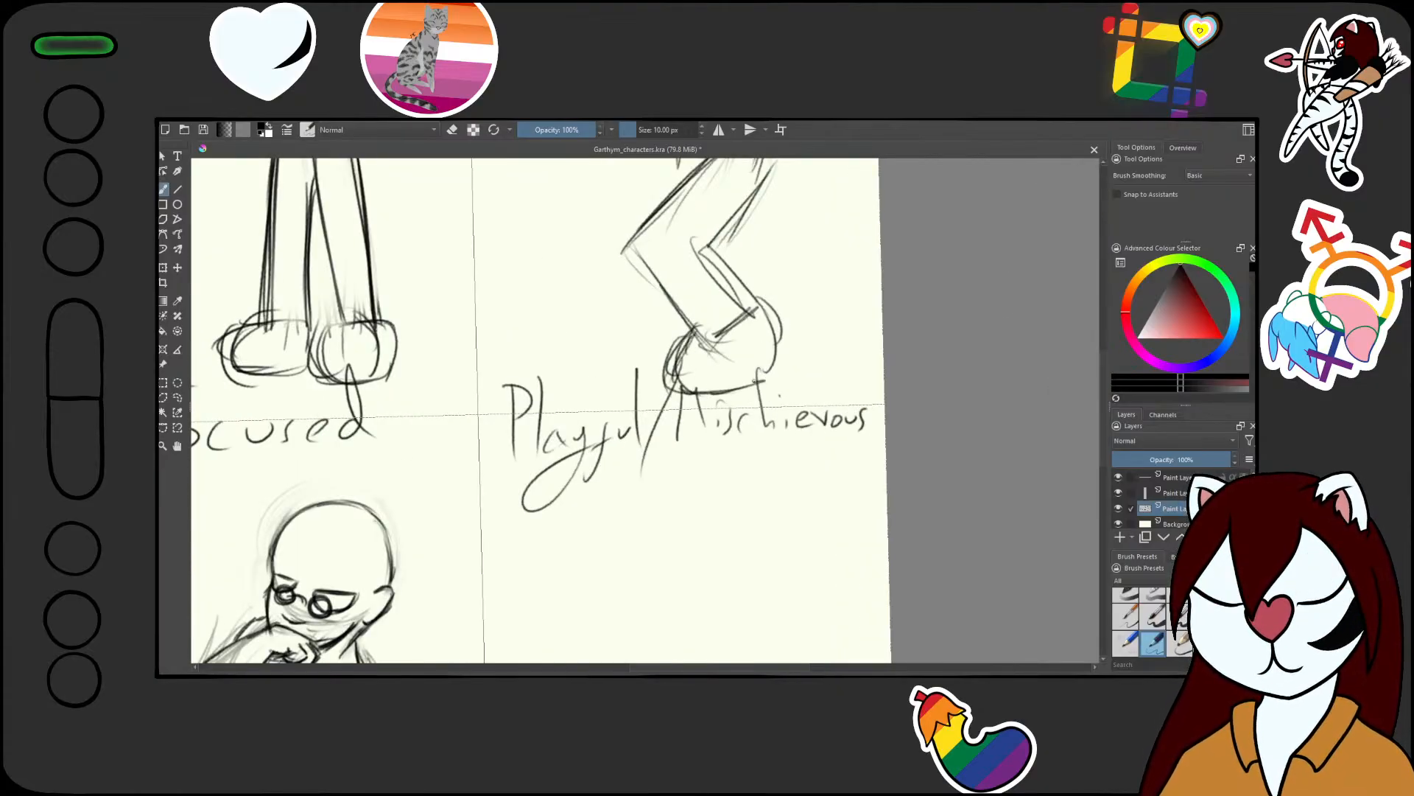
drag(774, 317, 759, 380)
drag(773, 331, 740, 385)
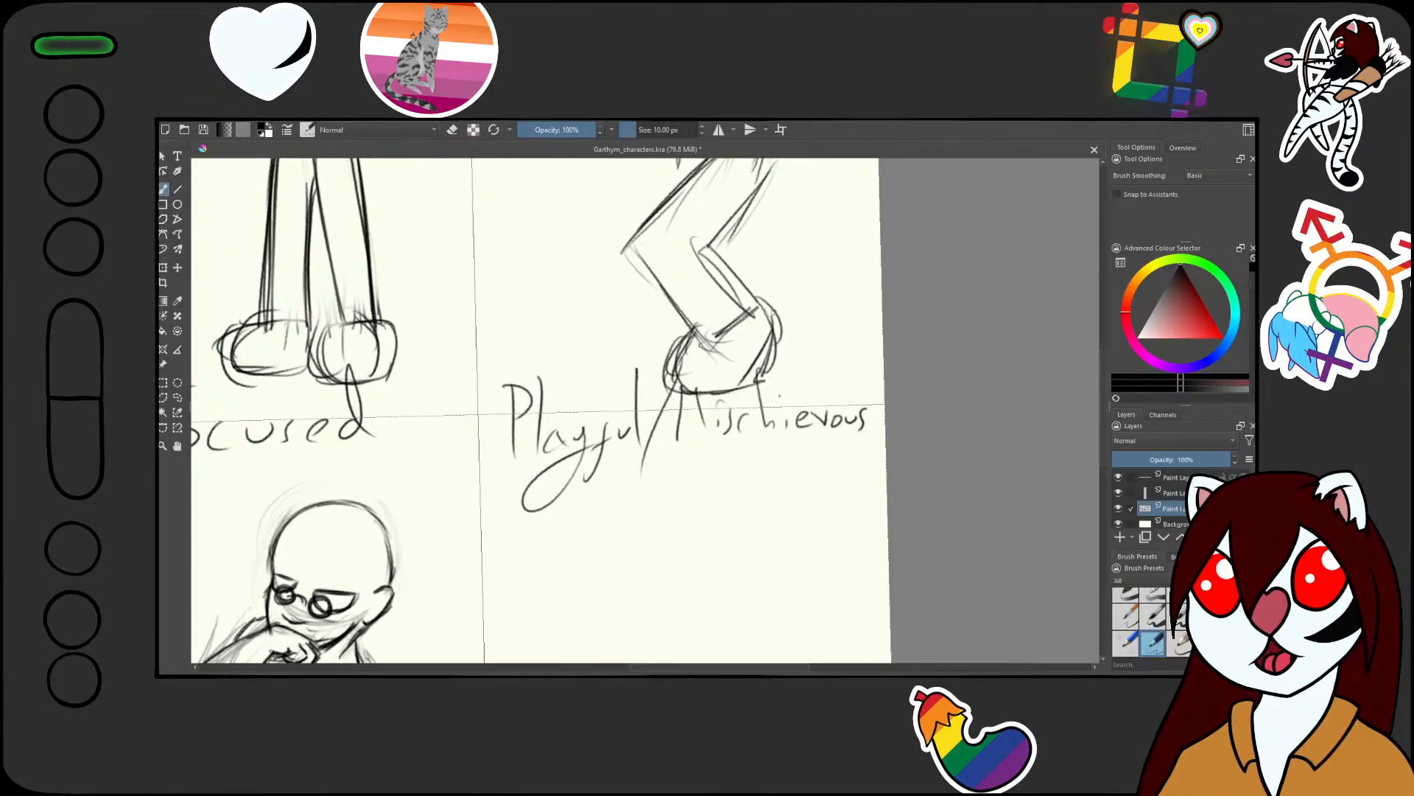
mouse_move(773, 314)
mouse_down()
mouse_move(757, 304)
mouse_move(777, 332)
mouse_up()
mouse_move(775, 317)
mouse_down()
mouse_move(759, 382)
mouse_move(751, 369)
mouse_up()
scroll(750, 375, down, 3)
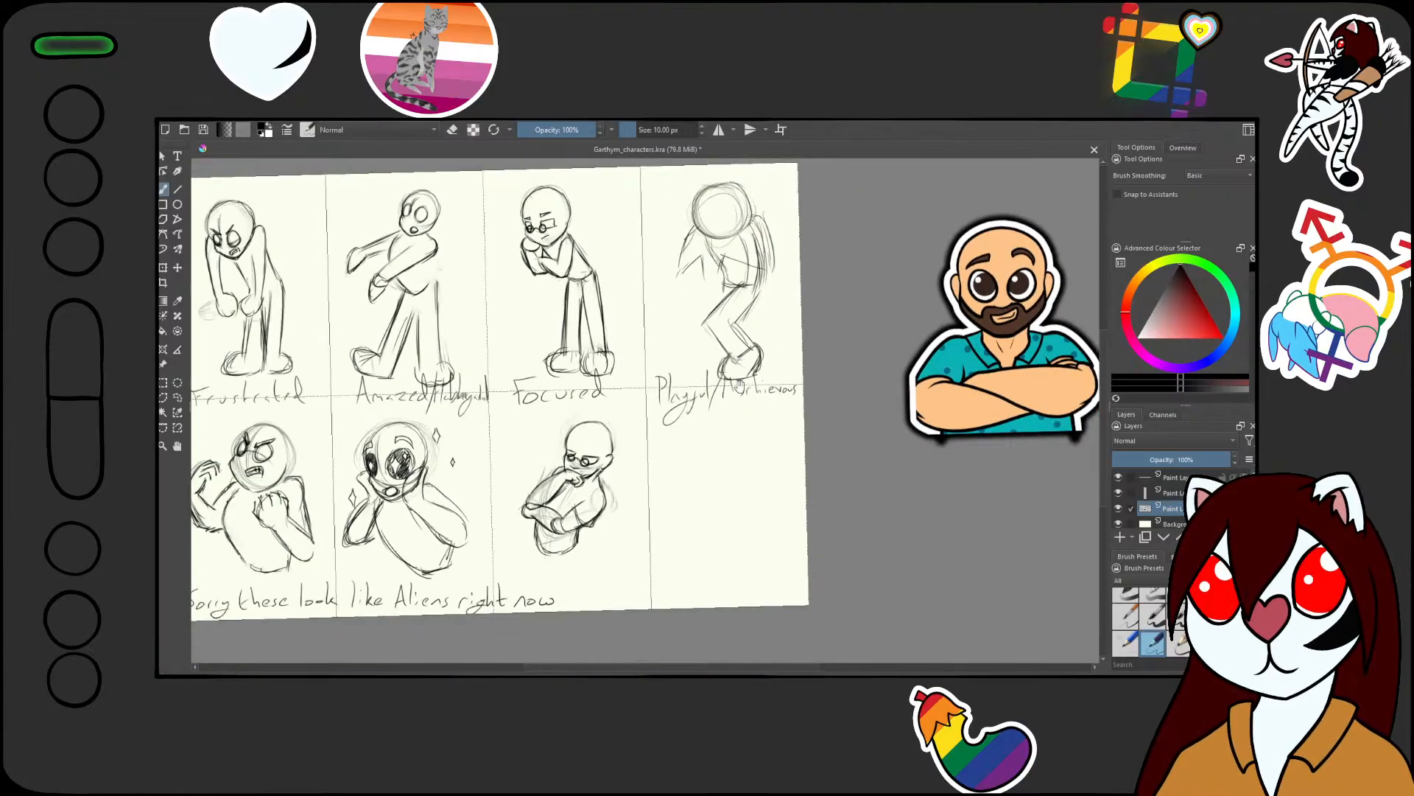
Add the second leg's thigh contour below the hip and short strokes behind the bent knee
scroll(740, 384, up, 5)
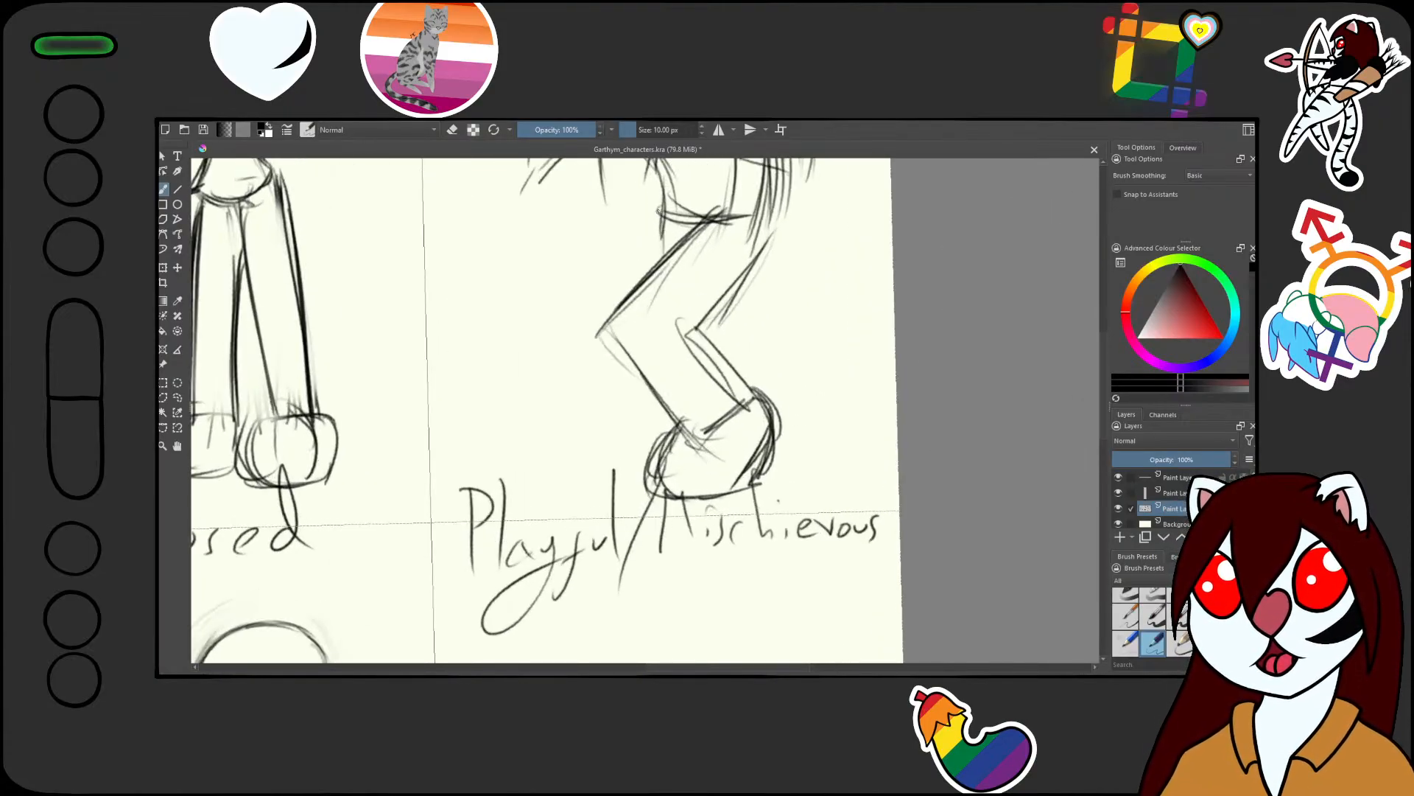
drag(658, 212, 654, 263)
drag(714, 304, 745, 345)
drag(657, 216, 639, 281)
drag(659, 219, 645, 278)
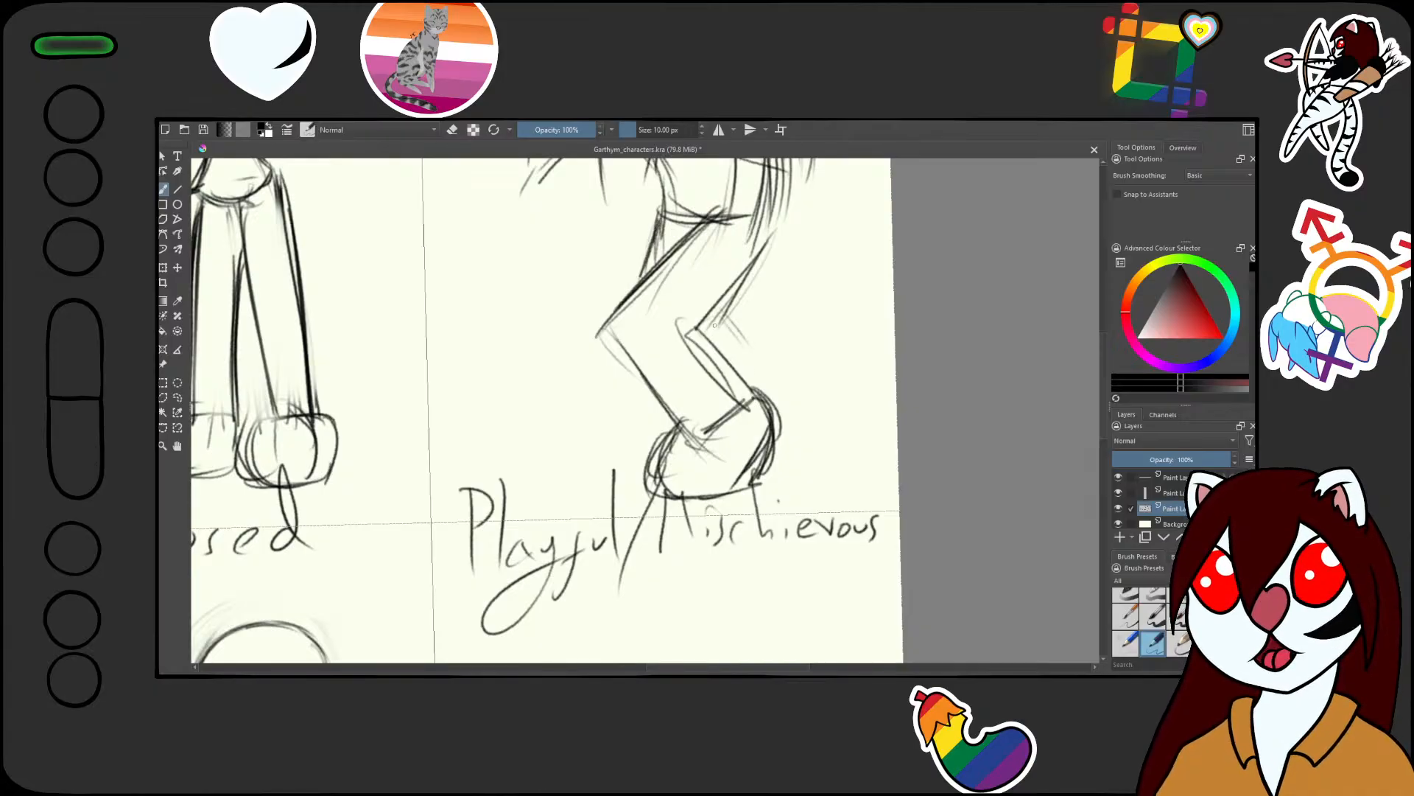
Sketch the second lower leg behind the first and darken its heel and foot
mouse_move(714, 325)
mouse_down()
mouse_move(716, 361)
mouse_move(679, 336)
mouse_move(743, 395)
mouse_up()
mouse_move(680, 334)
mouse_down()
mouse_move(759, 409)
mouse_move(760, 473)
mouse_up()
drag(771, 398, 755, 478)
mouse_move(705, 318)
mouse_down()
mouse_move(733, 354)
mouse_move(707, 324)
mouse_move(783, 473)
mouse_up()
mouse_move(772, 464)
mouse_down()
mouse_move(755, 479)
mouse_move(784, 464)
mouse_up()
mouse_move(766, 422)
mouse_down()
mouse_move(790, 475)
mouse_move(782, 465)
mouse_up()
drag(767, 416, 780, 466)
drag(806, 392, 786, 518)
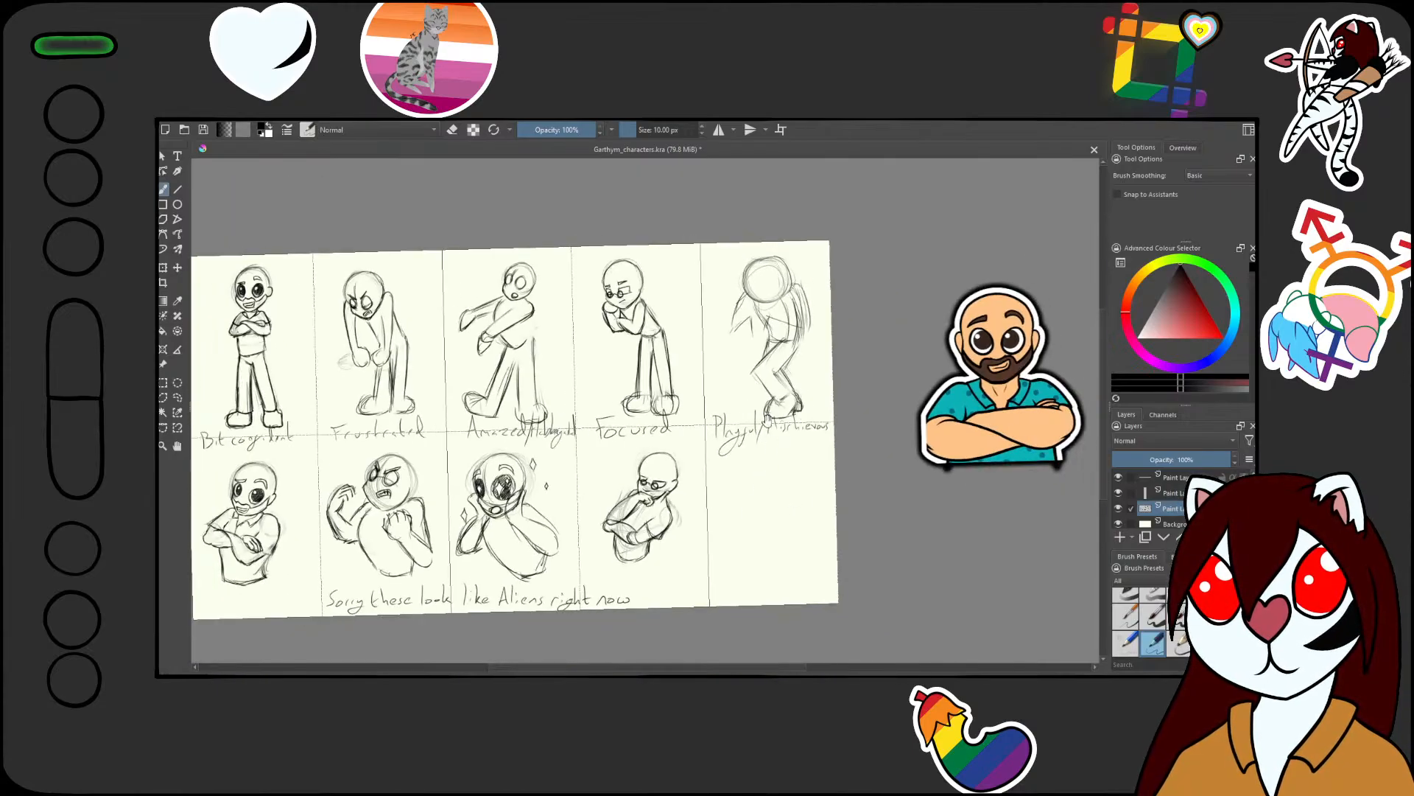
Darken the Playful/Mischievous figure's hunched back, chest front and rear arm contours
mouse_move(771, 405)
mouse_down()
mouse_move(796, 345)
mouse_move(813, 213)
mouse_move(722, 335)
mouse_move(686, 342)
mouse_move(696, 355)
mouse_move(751, 297)
mouse_up()
key(slash)
key(slash)
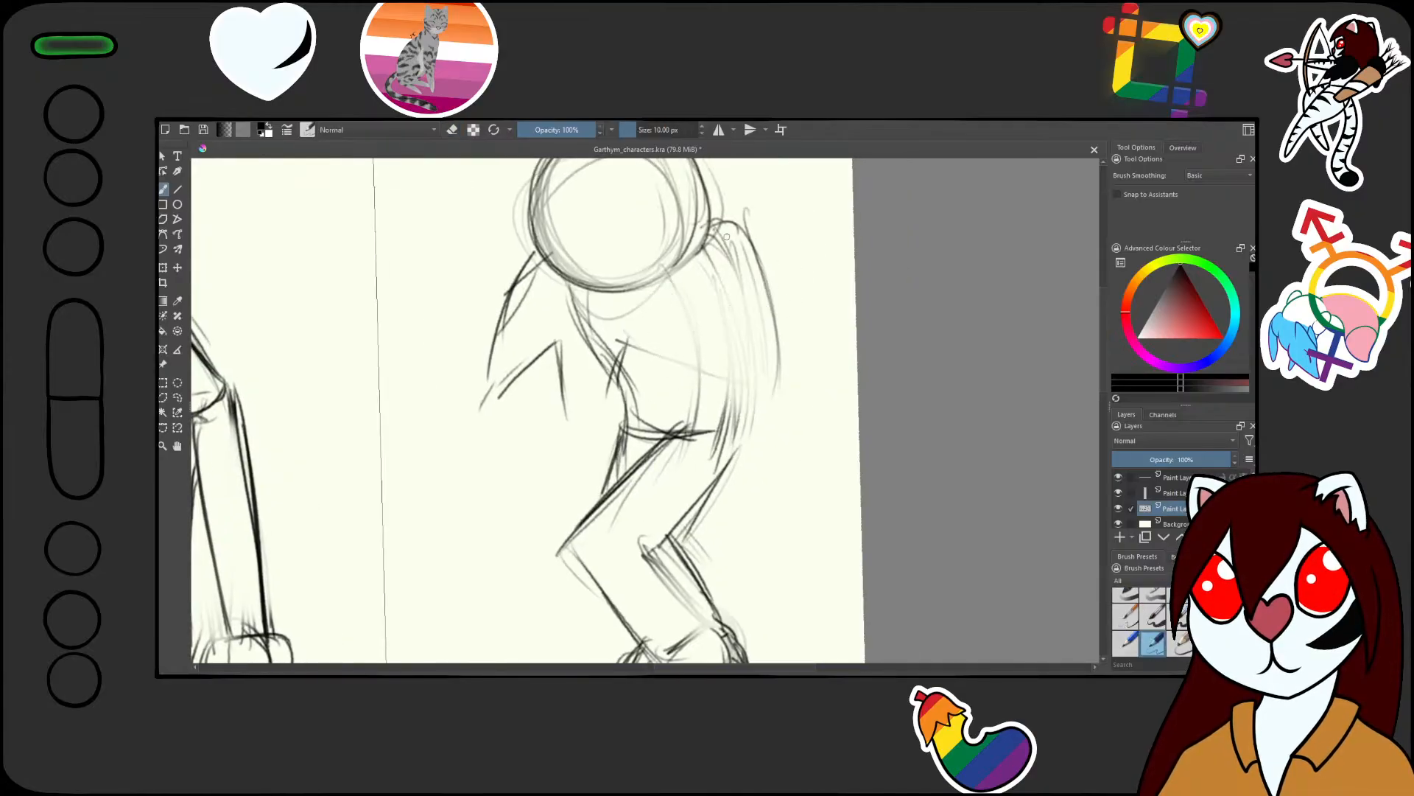
mouse_move(727, 237)
mouse_down()
mouse_move(751, 367)
mouse_move(730, 470)
mouse_up()
drag(578, 286, 633, 426)
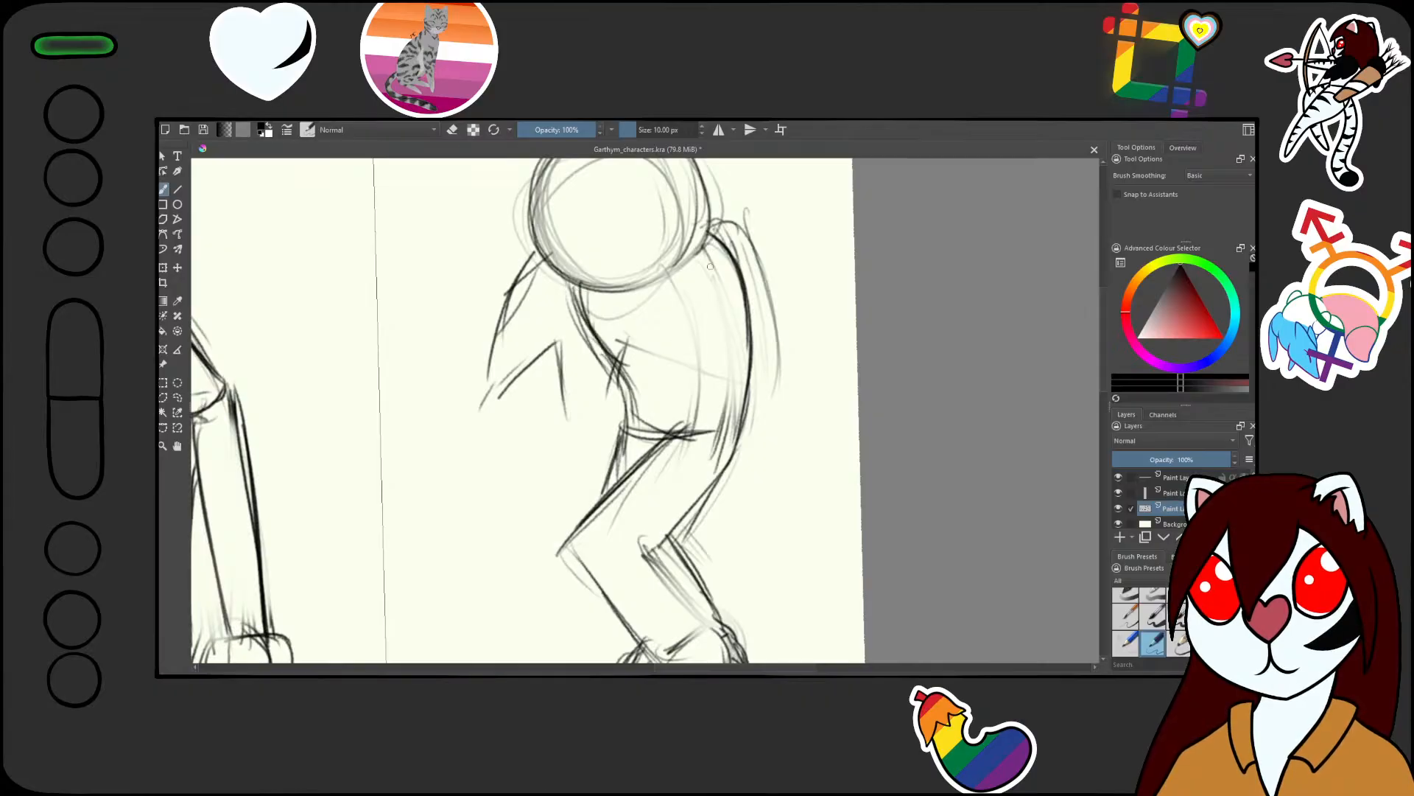
mouse_move(711, 266)
mouse_down()
mouse_move(723, 332)
mouse_move(696, 405)
mouse_up()
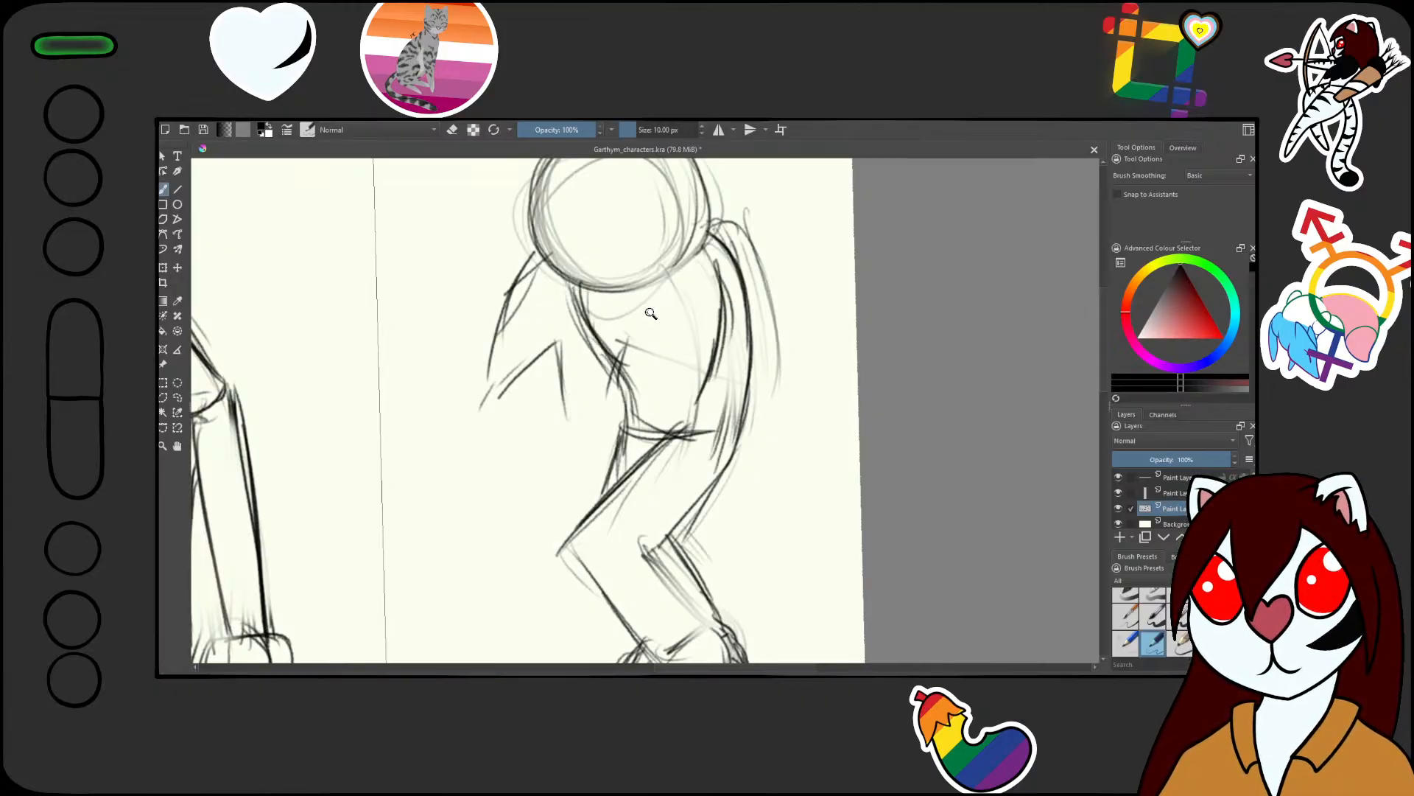
Draw the upper and lower edges of a forearm bent across the Playful/Mischievous figure's torso
drag(650, 313, 678, 372)
mouse_move(810, 325)
mouse_down()
mouse_move(858, 232)
mouse_move(835, 381)
mouse_up()
drag(859, 255, 828, 401)
drag(916, 388, 851, 231)
drag(781, 277, 685, 298)
drag(796, 270, 653, 315)
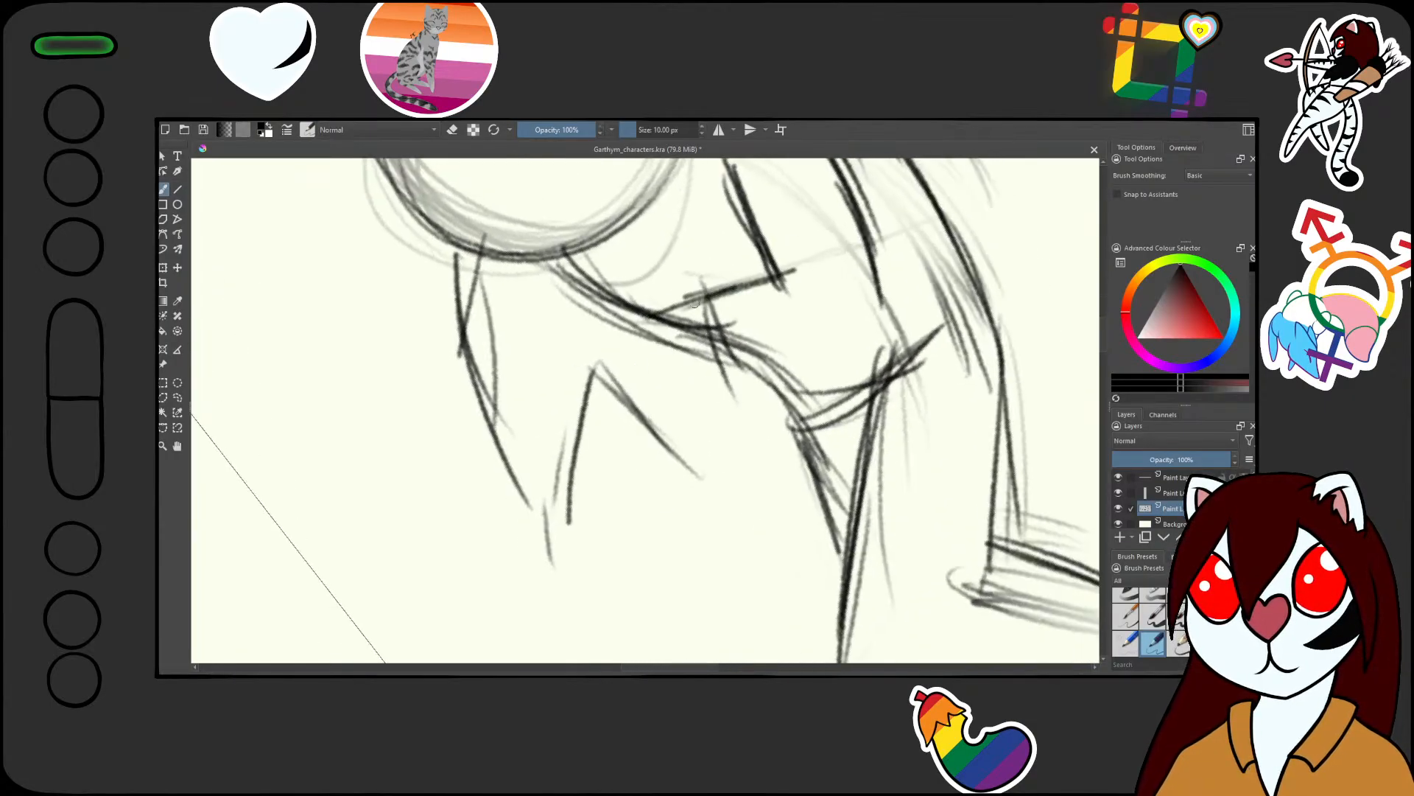
mouse_move(730, 282)
mouse_down()
mouse_move(637, 333)
mouse_move(638, 391)
mouse_move(842, 352)
mouse_up()
drag(842, 352, 757, 368)
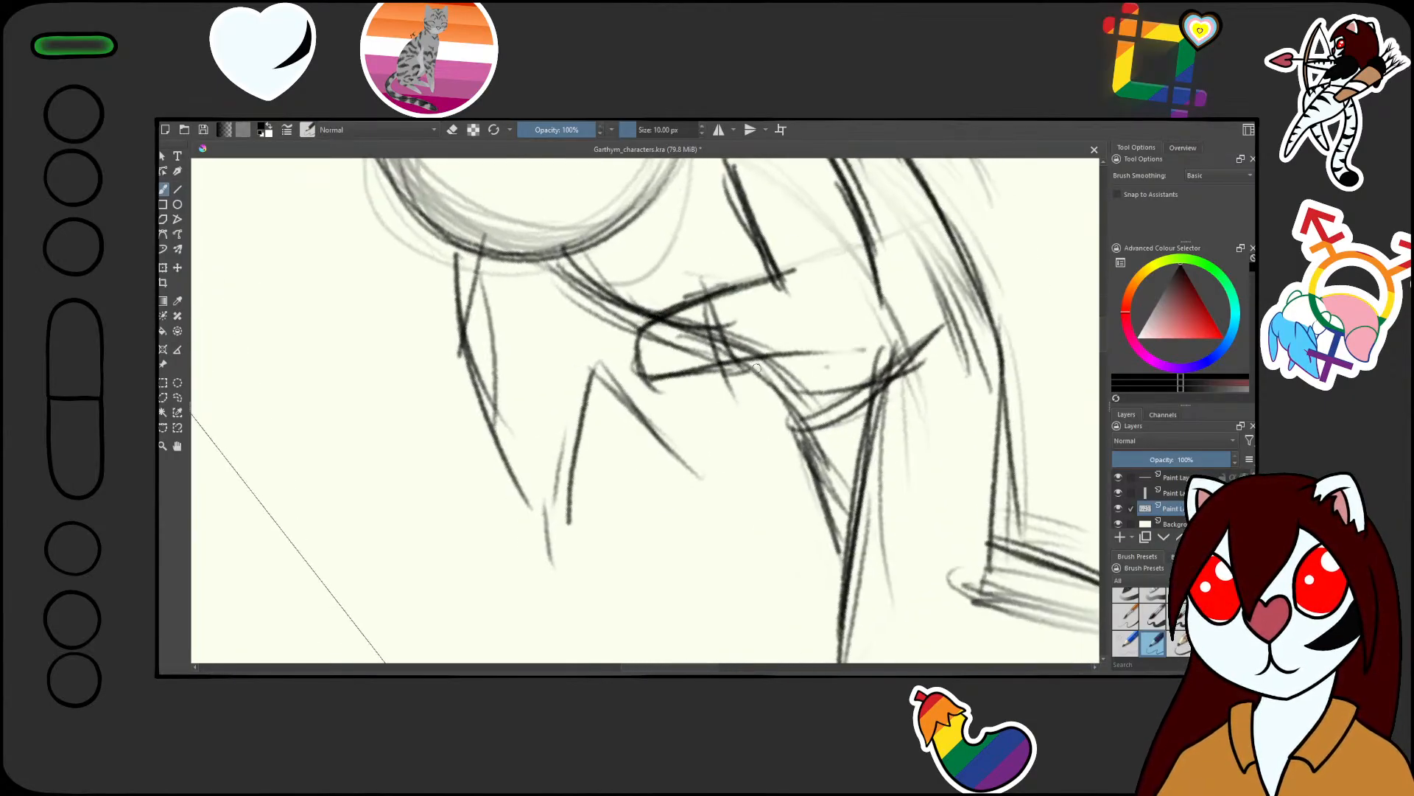
Round off the bent arm's elbow and add a curved wrist line at the forearm's end
mouse_move(886, 288)
mouse_down()
mouse_move(859, 352)
mouse_move(814, 361)
mouse_up()
mouse_move(649, 326)
mouse_down()
mouse_move(647, 345)
mouse_move(681, 306)
mouse_move(736, 358)
mouse_move(848, 347)
mouse_up()
drag(760, 366, 884, 325)
drag(787, 364, 845, 337)
drag(737, 368, 734, 432)
Erase the old rough arm lines in front of the Playful/Mischievous figure's chest
key(slash)
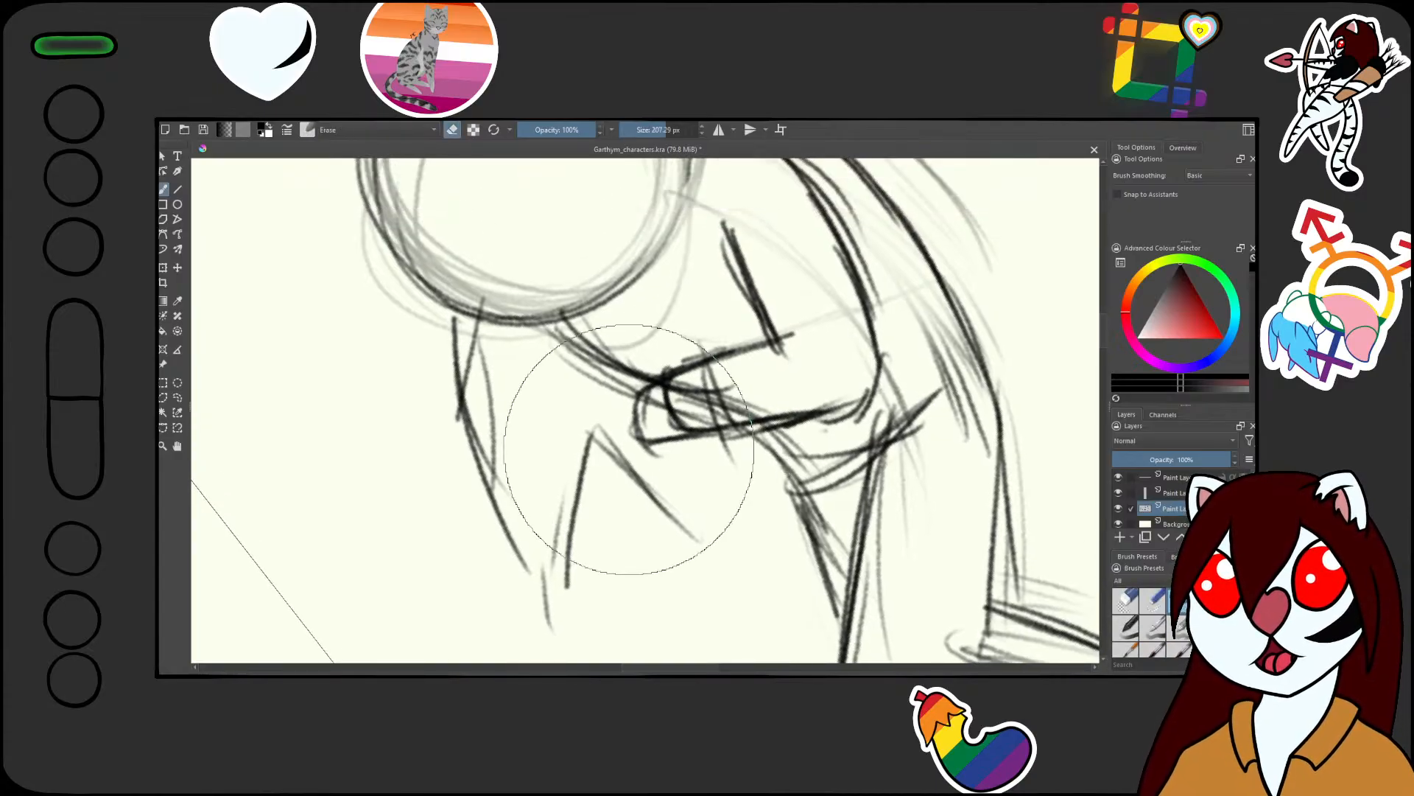
mouse_move(629, 449)
mouse_down()
mouse_move(626, 489)
mouse_move(458, 379)
mouse_move(509, 537)
mouse_up()
mouse_move(803, 256)
mouse_down()
mouse_move(750, 550)
mouse_move(780, 553)
mouse_move(744, 494)
mouse_move(760, 365)
mouse_move(736, 293)
mouse_up()
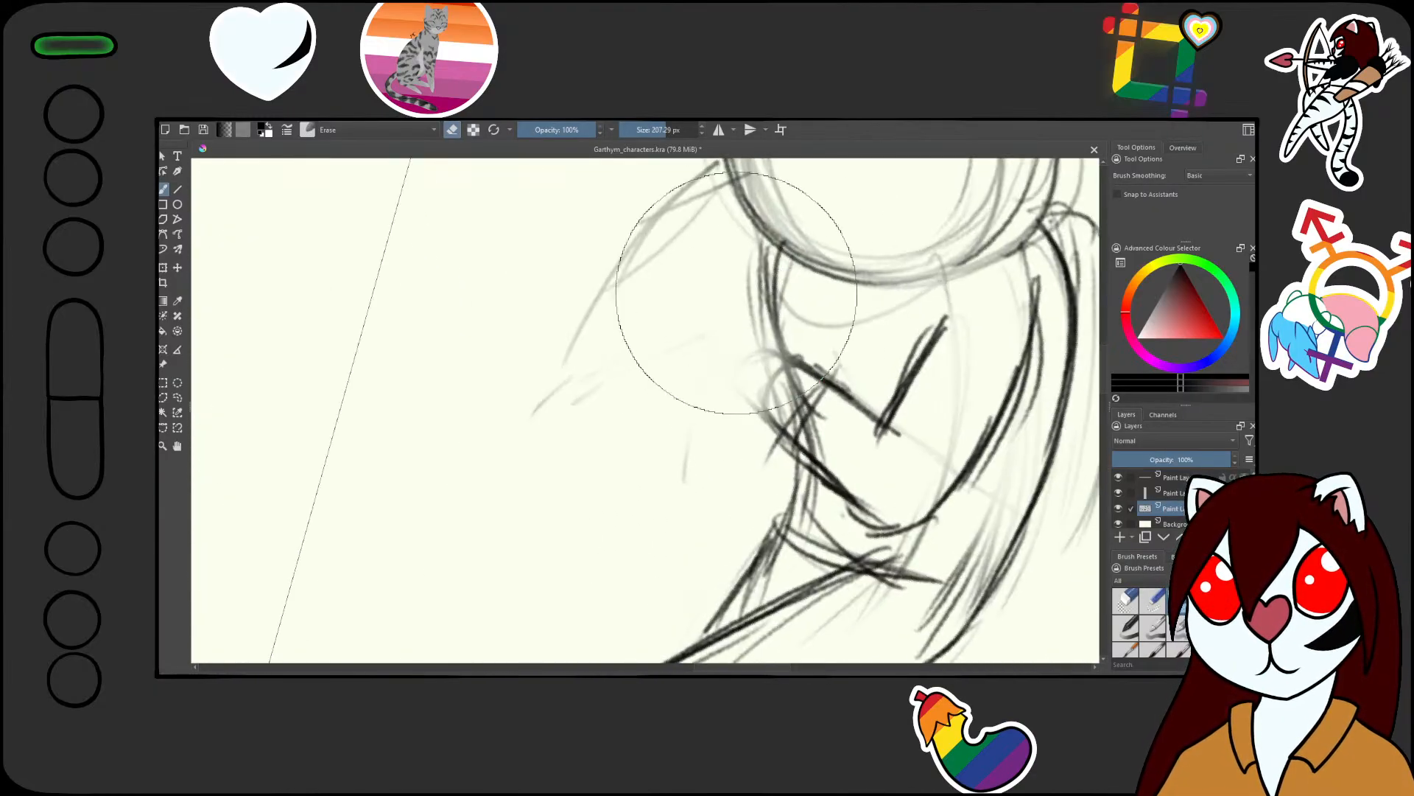
Sketch a rounded fist at the end of the bent forearm with the 10 px sketching brush
key(slash)
mouse_move(774, 366)
mouse_down()
mouse_move(770, 353)
mouse_move(731, 359)
mouse_move(717, 443)
mouse_up()
mouse_move(744, 355)
mouse_down()
mouse_move(701, 416)
mouse_move(733, 357)
mouse_move(729, 446)
mouse_move(770, 431)
mouse_move(722, 355)
mouse_move(705, 442)
mouse_up()
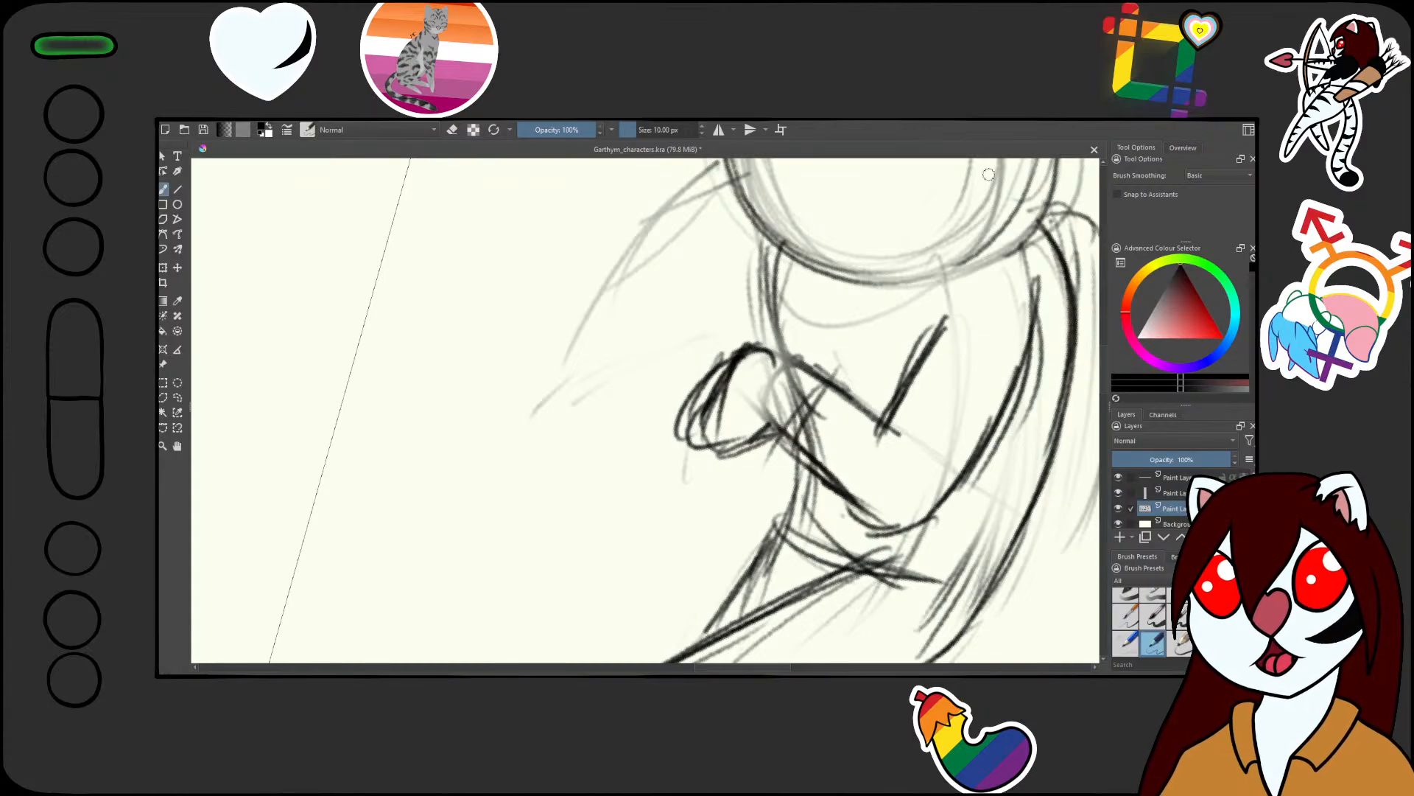
scroll(688, 508, down, 5)
Draw a dark chest contour from beneath the head down to the bent forearm
scroll(707, 513, up, 3)
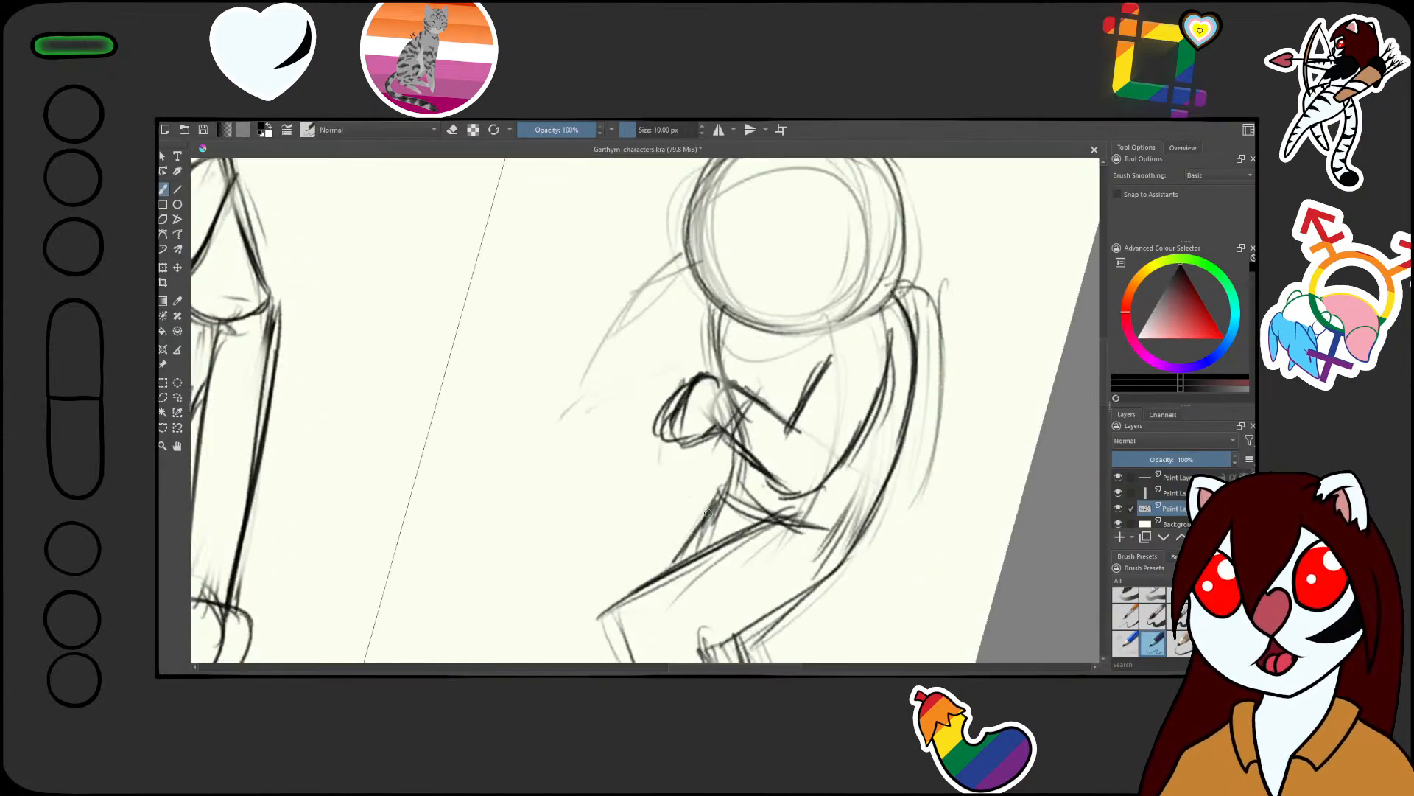
scroll(787, 429, up, 3)
drag(733, 246, 740, 362)
mouse_move(718, 273)
mouse_down()
mouse_move(733, 342)
mouse_move(834, 403)
mouse_up()
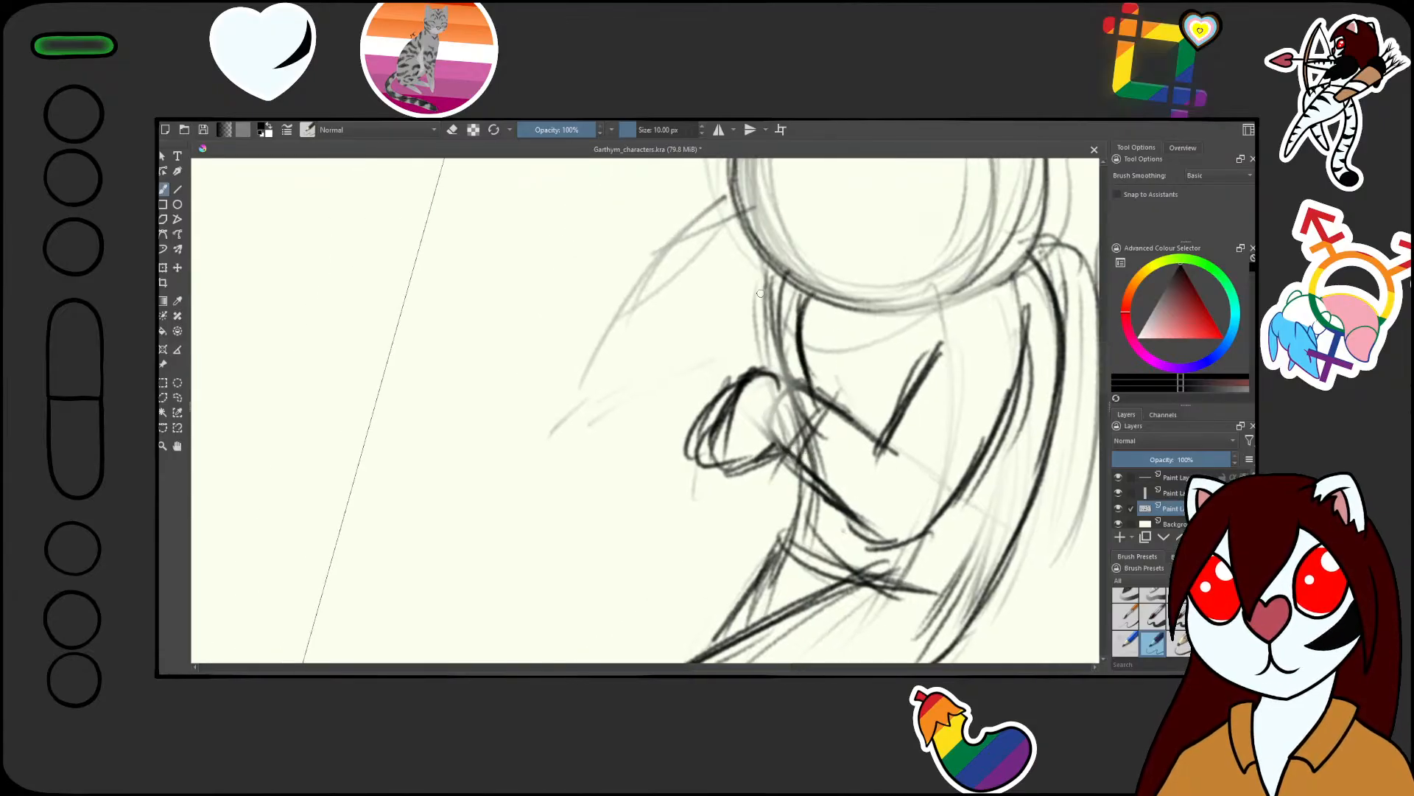
Try long slanting strokes for the far arm, running from beneath the head down past the fist
drag(763, 289, 711, 375)
drag(777, 279, 689, 397)
drag(764, 309, 672, 431)
drag(764, 286, 635, 439)
drag(772, 302, 631, 452)
mouse_move(769, 277)
mouse_down()
mouse_move(741, 293)
mouse_move(644, 429)
mouse_up()
drag(772, 275, 639, 434)
Erase the fist, the far arm strokes and the front part of the bent forearm
key(e)
mouse_move(724, 317)
mouse_down()
mouse_move(615, 410)
mouse_move(710, 441)
mouse_move(741, 410)
mouse_move(833, 445)
mouse_up()
scroll(832, 445, down, 4)
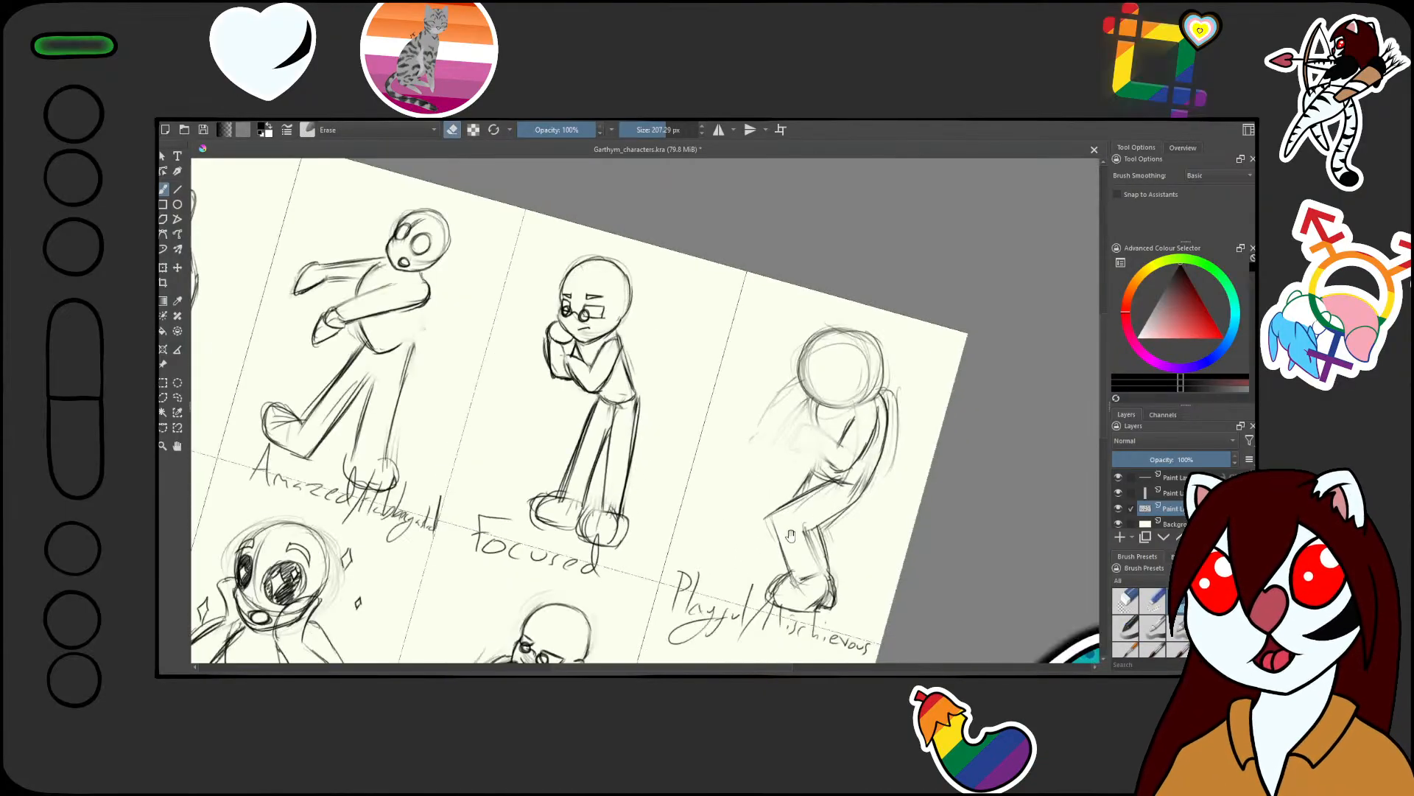
Straighten the canvas rotation and sketch a new far arm slanting down from the shoulder with a rounded hand
key(5)
scroll(806, 417, up, 3)
key(slash)
drag(798, 226, 751, 339)
drag(782, 261, 723, 417)
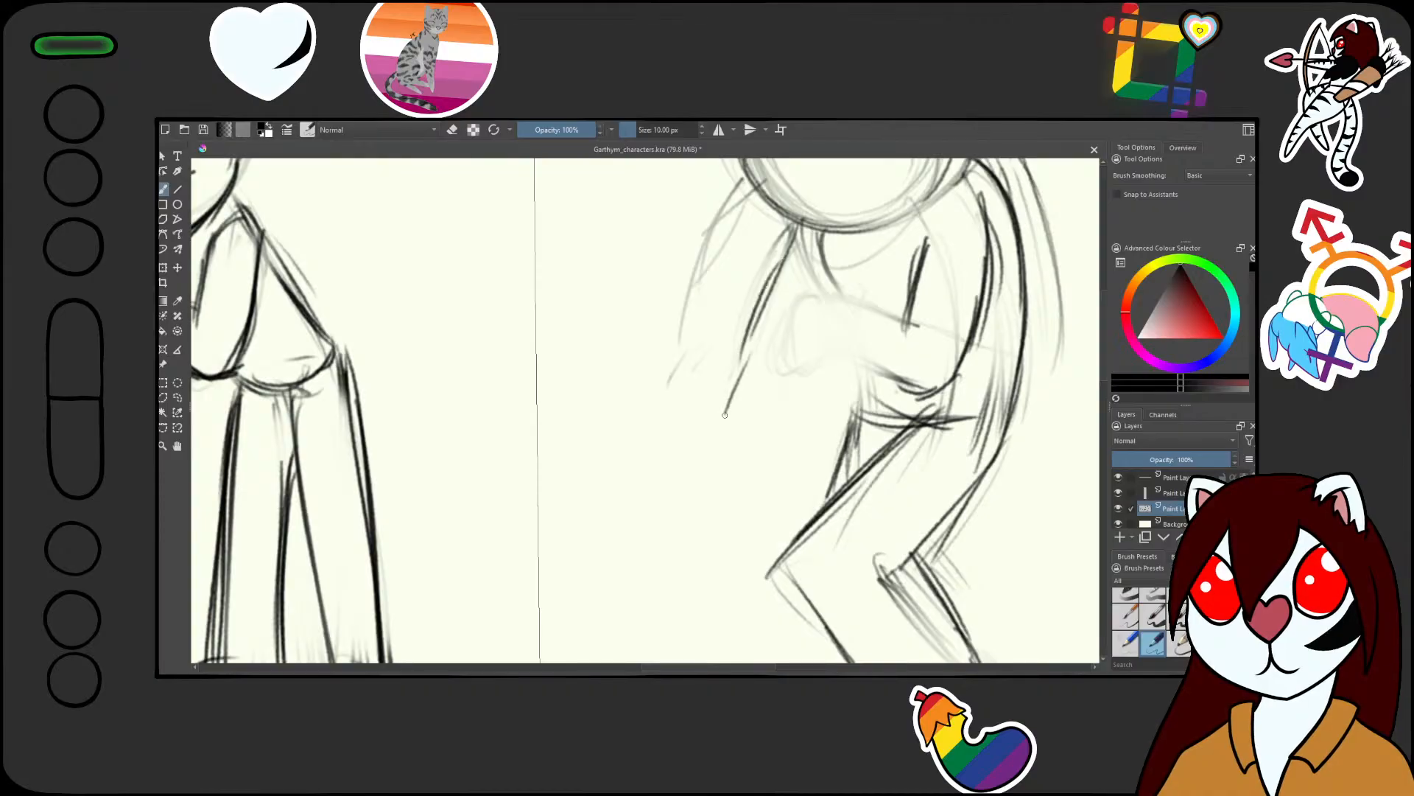
drag(773, 314, 723, 417)
mouse_move(740, 377)
mouse_down()
mouse_move(776, 302)
mouse_move(814, 290)
mouse_up()
mouse_move(758, 347)
mouse_down()
mouse_move(784, 417)
mouse_move(816, 356)
mouse_up()
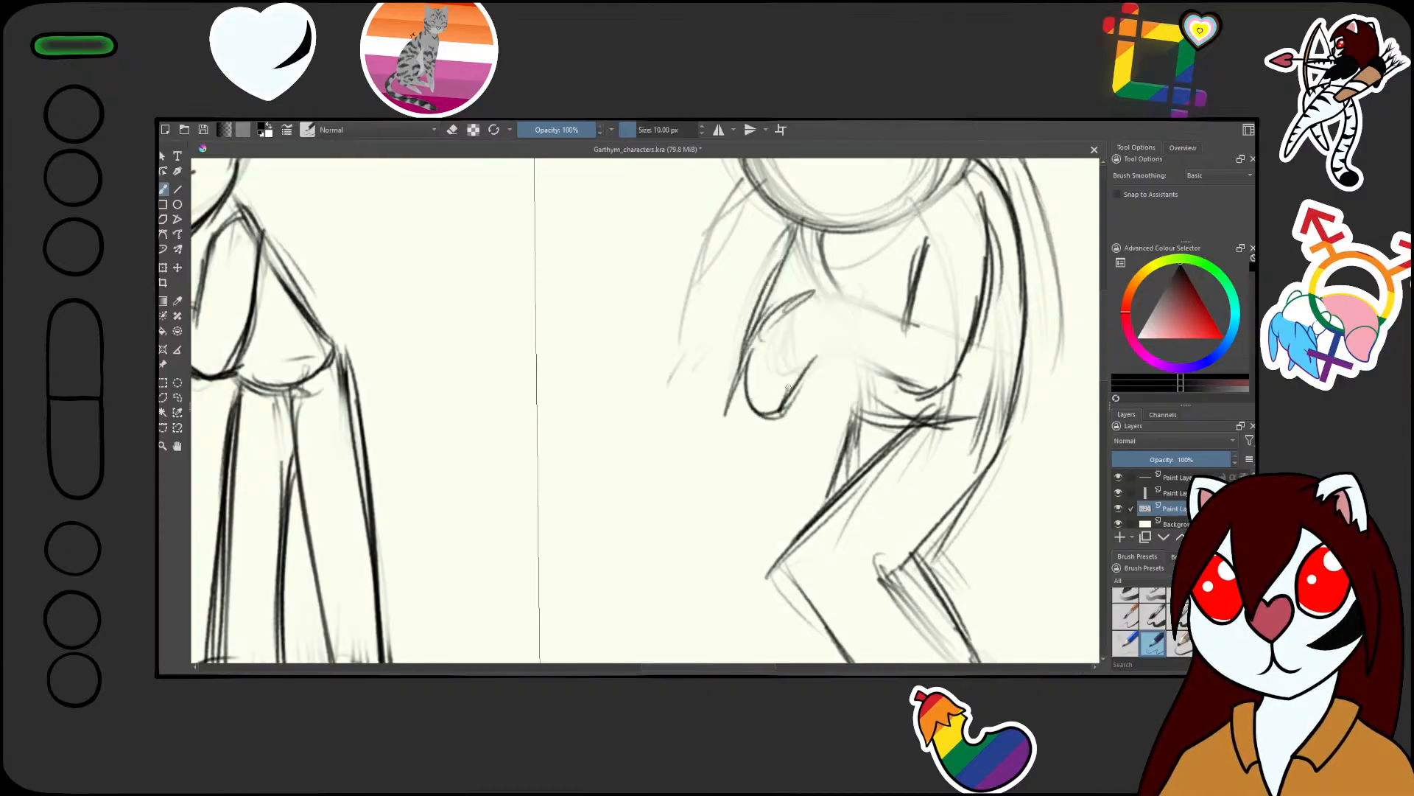
Redraw the near forearm across the torso, ending in a rounded hand in front of the chest
mouse_move(814, 303)
mouse_down()
mouse_move(802, 397)
mouse_move(804, 380)
mouse_up()
mouse_move(853, 362)
mouse_down()
mouse_move(810, 389)
mouse_move(859, 361)
mouse_up()
drag(810, 313, 848, 296)
mouse_move(819, 306)
mouse_down()
mouse_move(876, 304)
mouse_move(931, 340)
mouse_up()
drag(853, 363, 895, 376)
drag(802, 293, 798, 327)
drag(794, 370, 809, 523)
drag(797, 388, 843, 228)
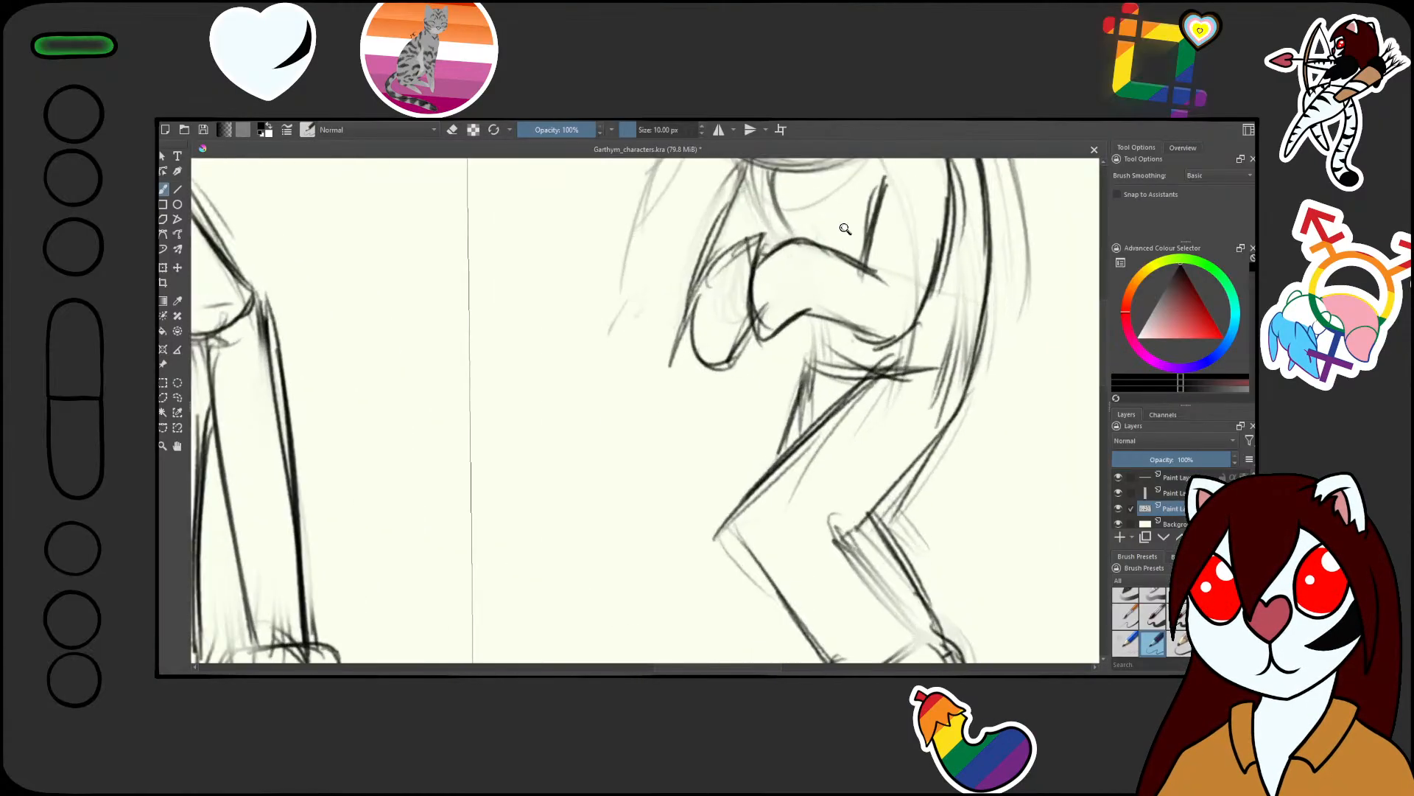
Erase the far arm and its hand in front of the chest down to faint guide lines
drag(766, 294, 693, 425)
key(/)
drag(657, 346, 658, 429)
key(/)
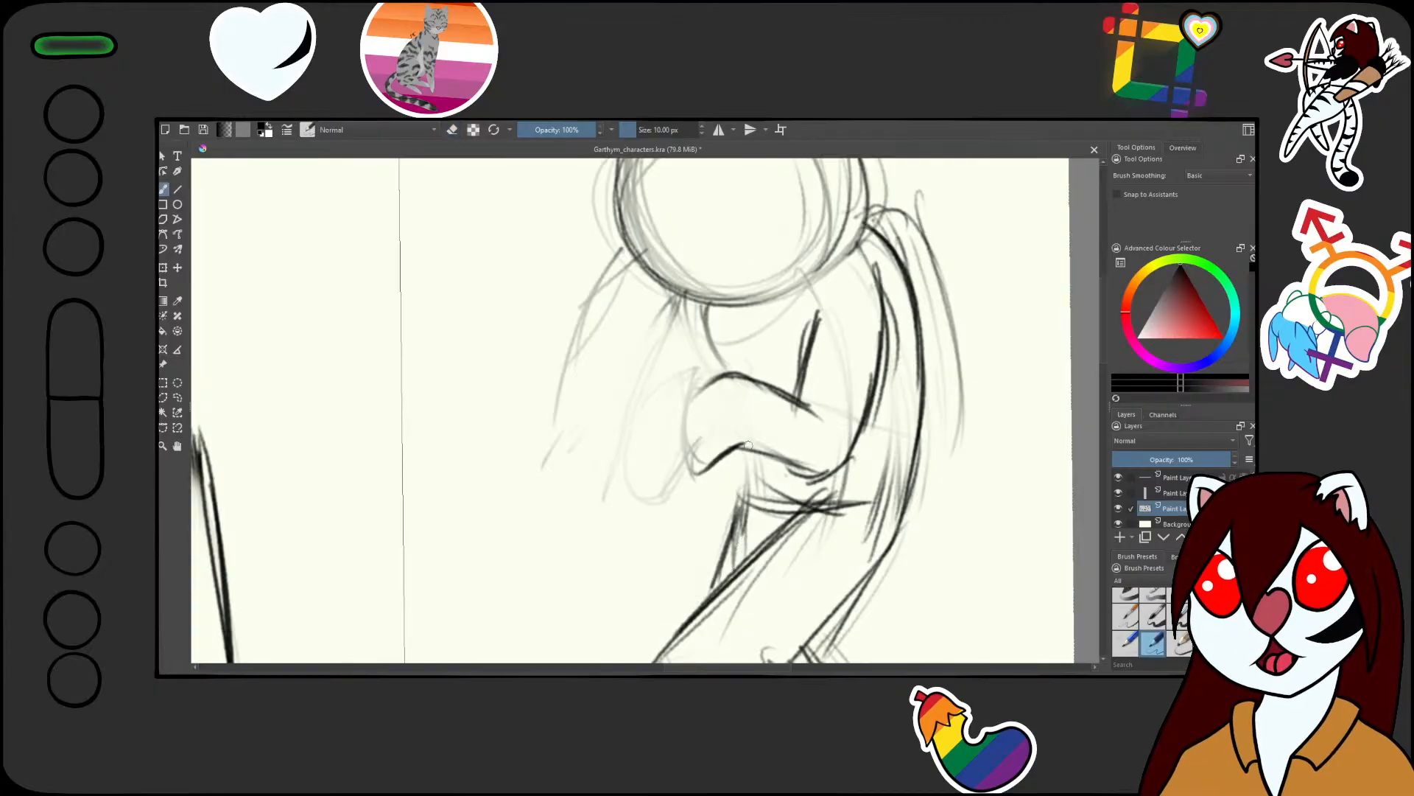
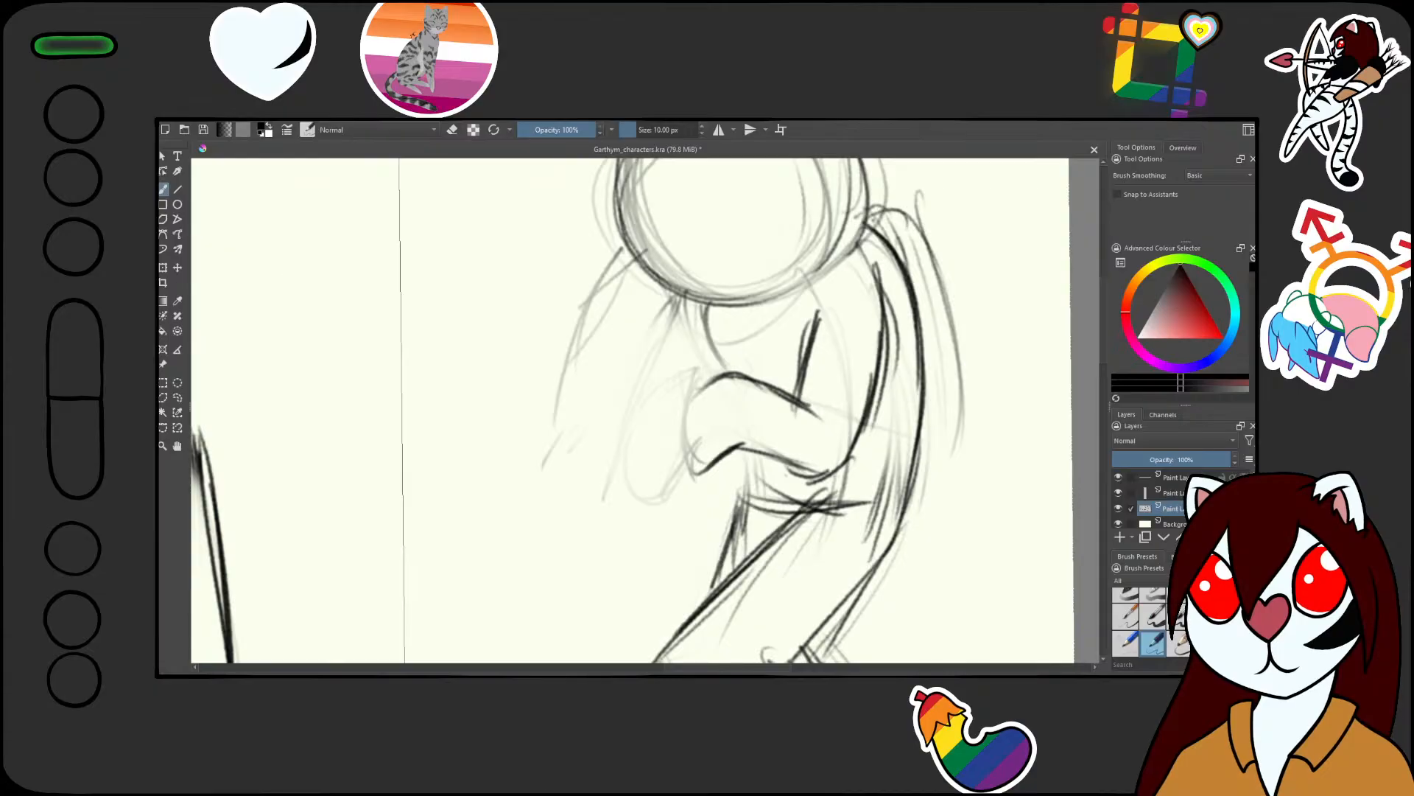
Erase the whole standing Playful/Mischievous figure down to faint guide lines with a large eraser
scroll(756, 353, down, 4)
scroll(781, 354, up, 1)
key(e)
scroll(779, 442, down, 3)
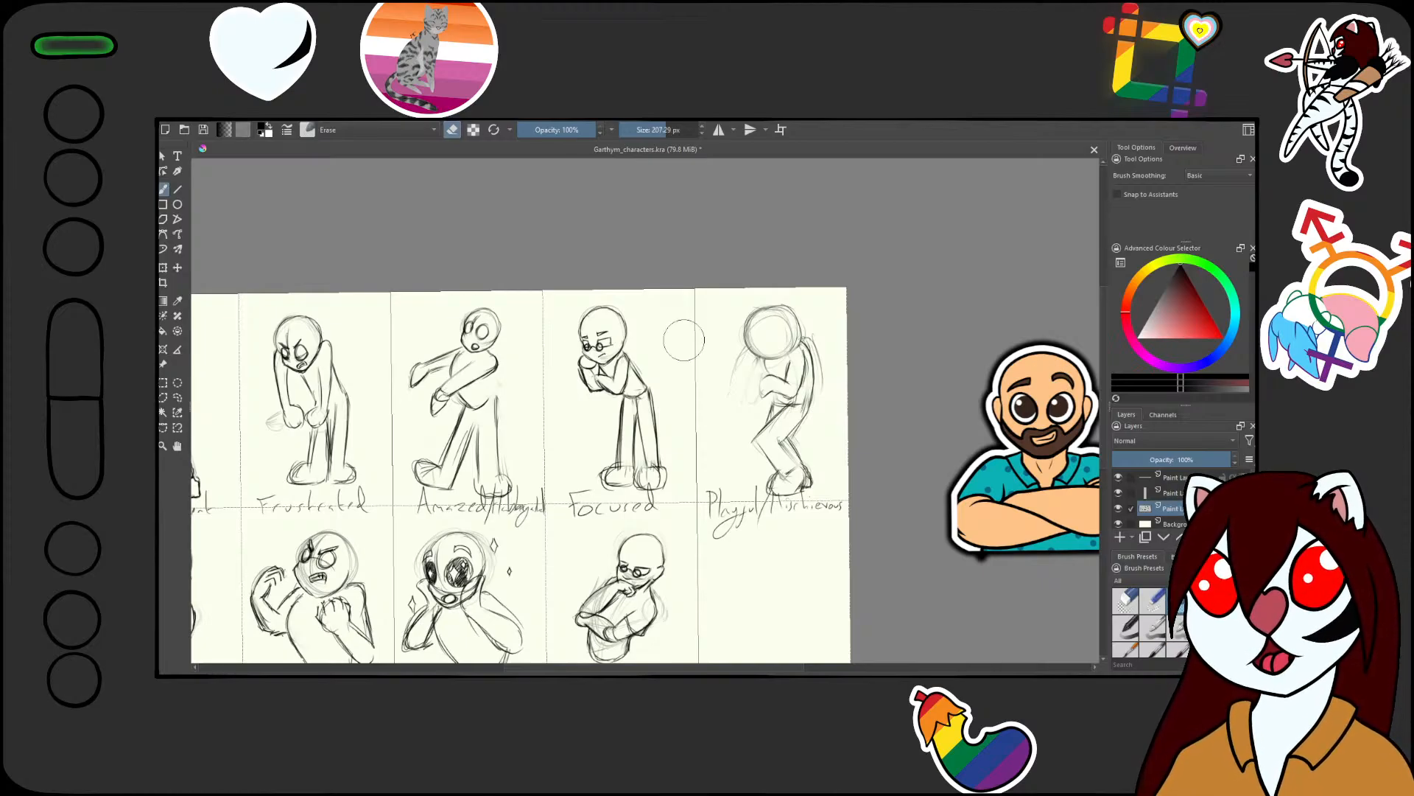
scroll(788, 413, up, 1)
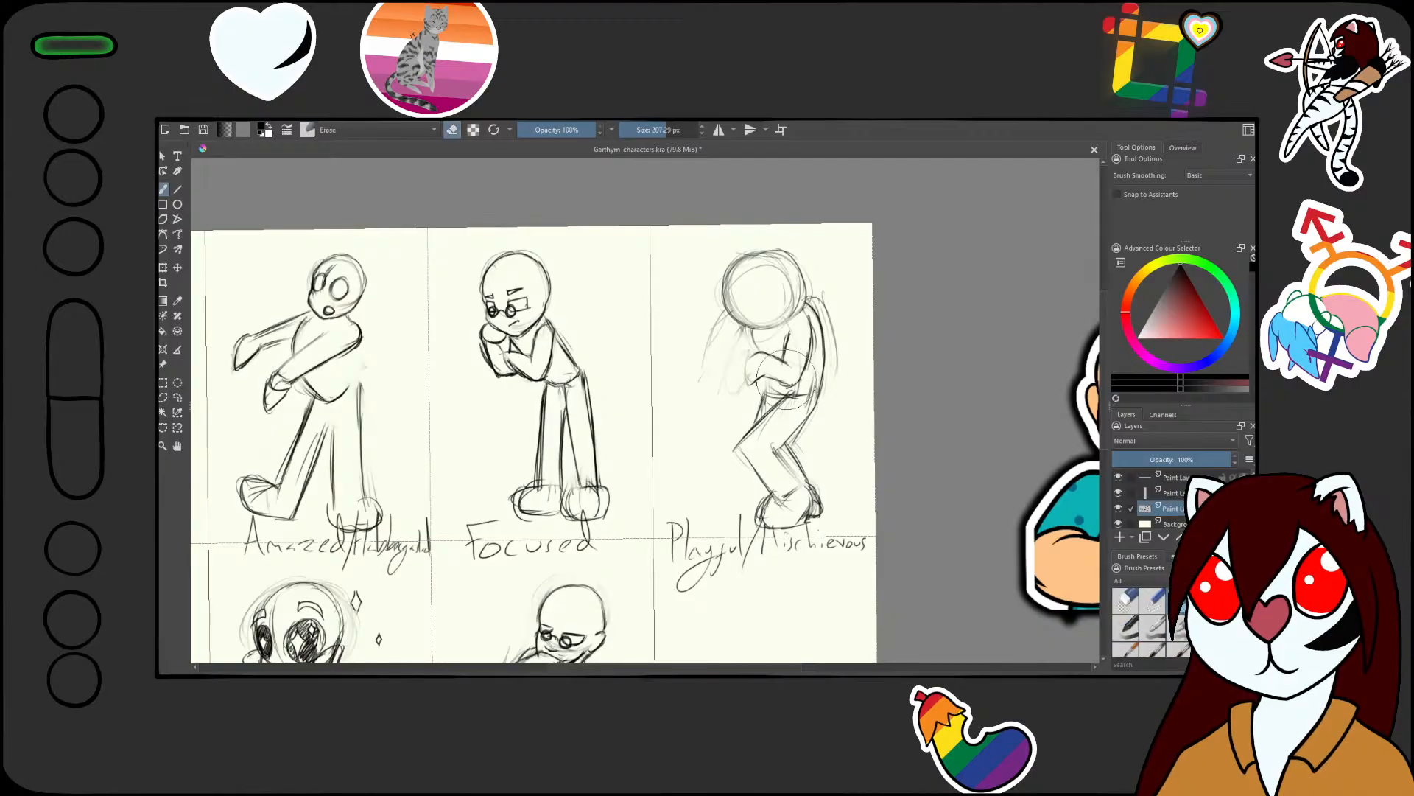
drag(725, 387, 770, 372)
mouse_move(782, 267)
mouse_down()
mouse_move(805, 310)
mouse_move(785, 487)
mouse_move(821, 454)
mouse_move(756, 367)
mouse_move(748, 528)
mouse_up()
drag(800, 383, 732, 422)
mouse_move(796, 240)
mouse_down()
mouse_move(780, 502)
mouse_move(759, 470)
mouse_move(740, 328)
mouse_move(798, 248)
mouse_move(824, 387)
mouse_move(793, 452)
mouse_move(784, 248)
mouse_move(823, 425)
mouse_up()
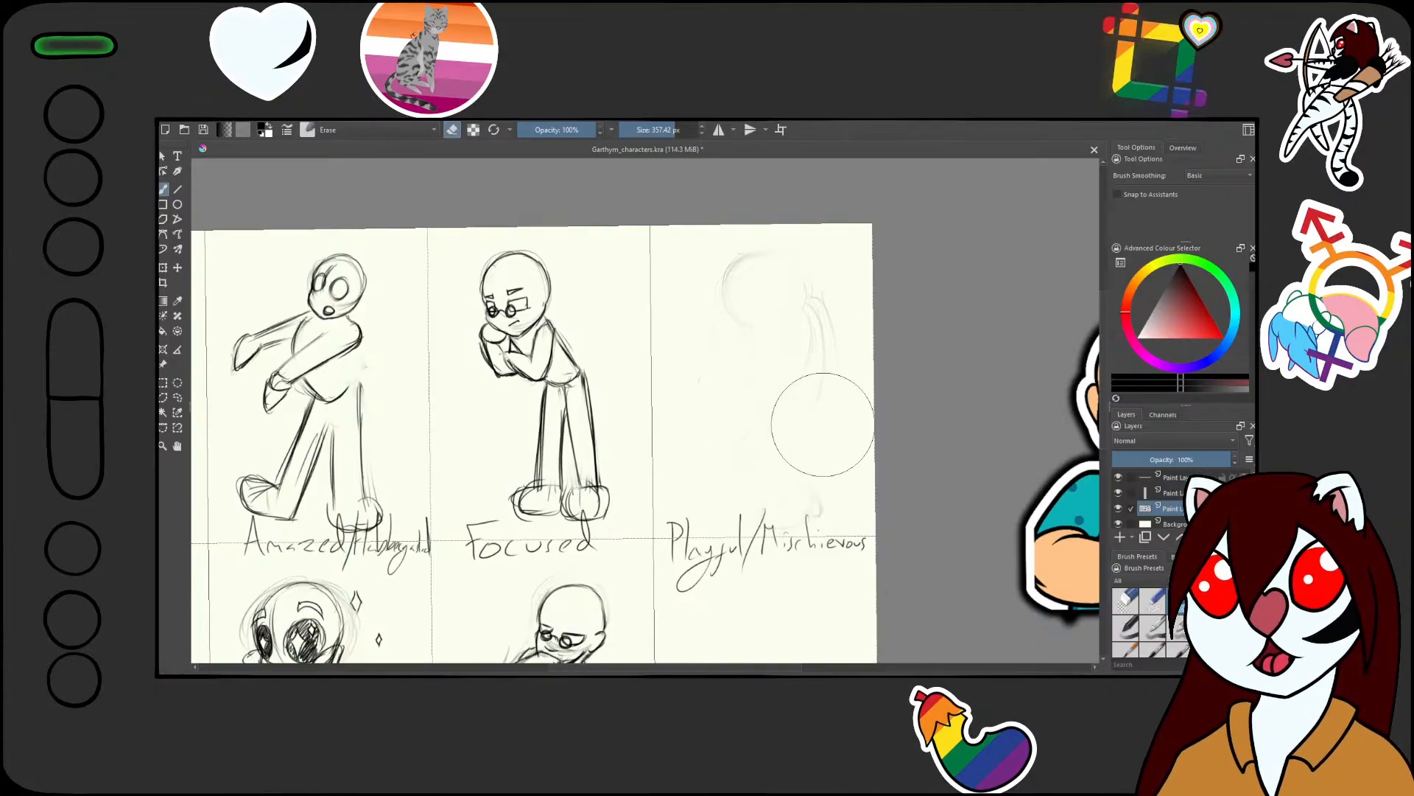
Sketch a new round head in the upper part of the Playful/Mischievous panel
key(slash)
drag(801, 532, 800, 444)
drag(801, 444, 736, 530)
drag(691, 243, 724, 277)
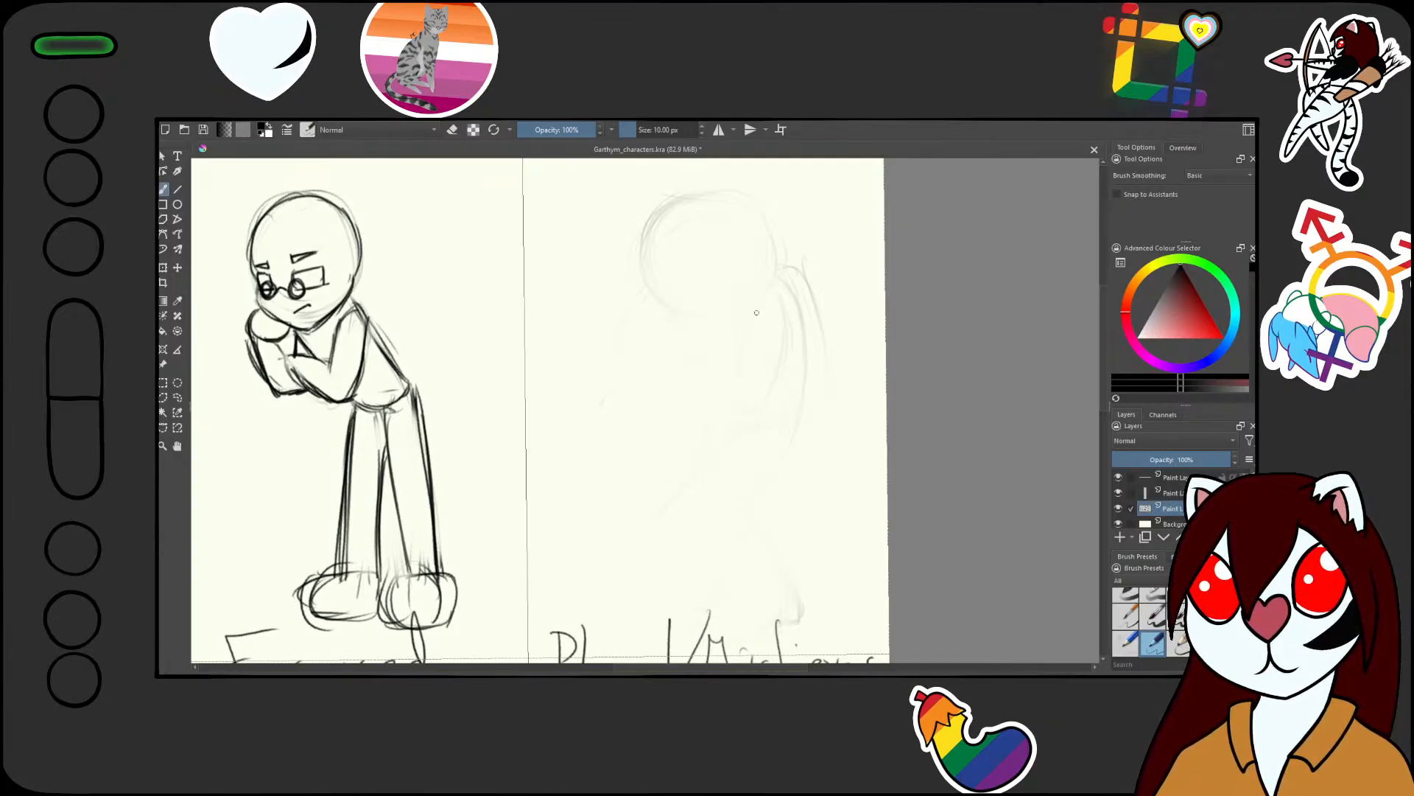
mouse_move(675, 214)
mouse_down()
mouse_move(687, 304)
mouse_move(766, 252)
mouse_move(674, 301)
mouse_move(698, 199)
mouse_move(747, 268)
mouse_move(674, 297)
mouse_move(711, 322)
mouse_move(722, 317)
mouse_move(723, 271)
mouse_up()
Lasso only the new head, move it slightly down and to the left, and deselect it
key(t)
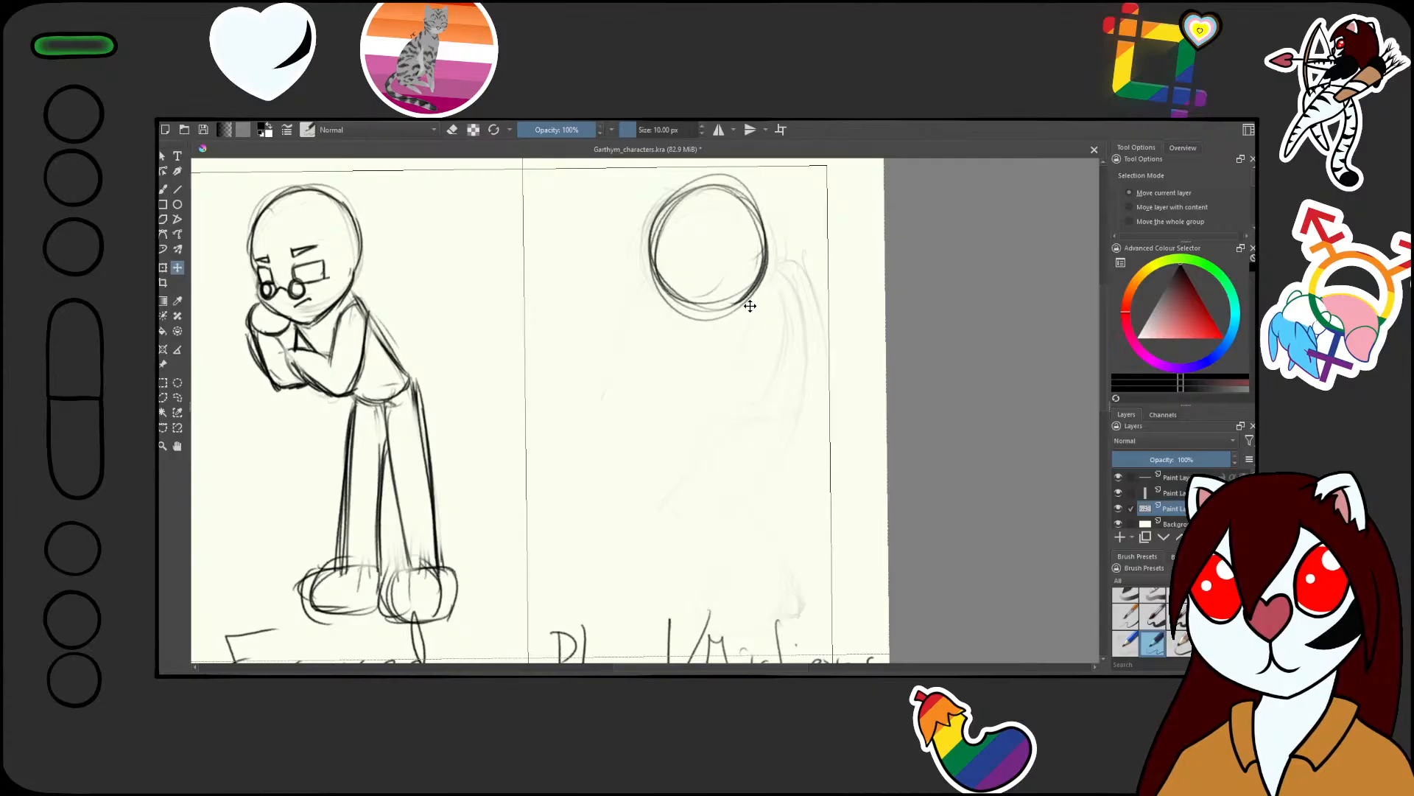
key(ctrl+z)
key(l)
mouse_move(671, 333)
mouse_down()
mouse_move(711, 163)
mouse_move(802, 354)
mouse_move(672, 335)
mouse_up()
key(t)
drag(719, 294, 706, 327)
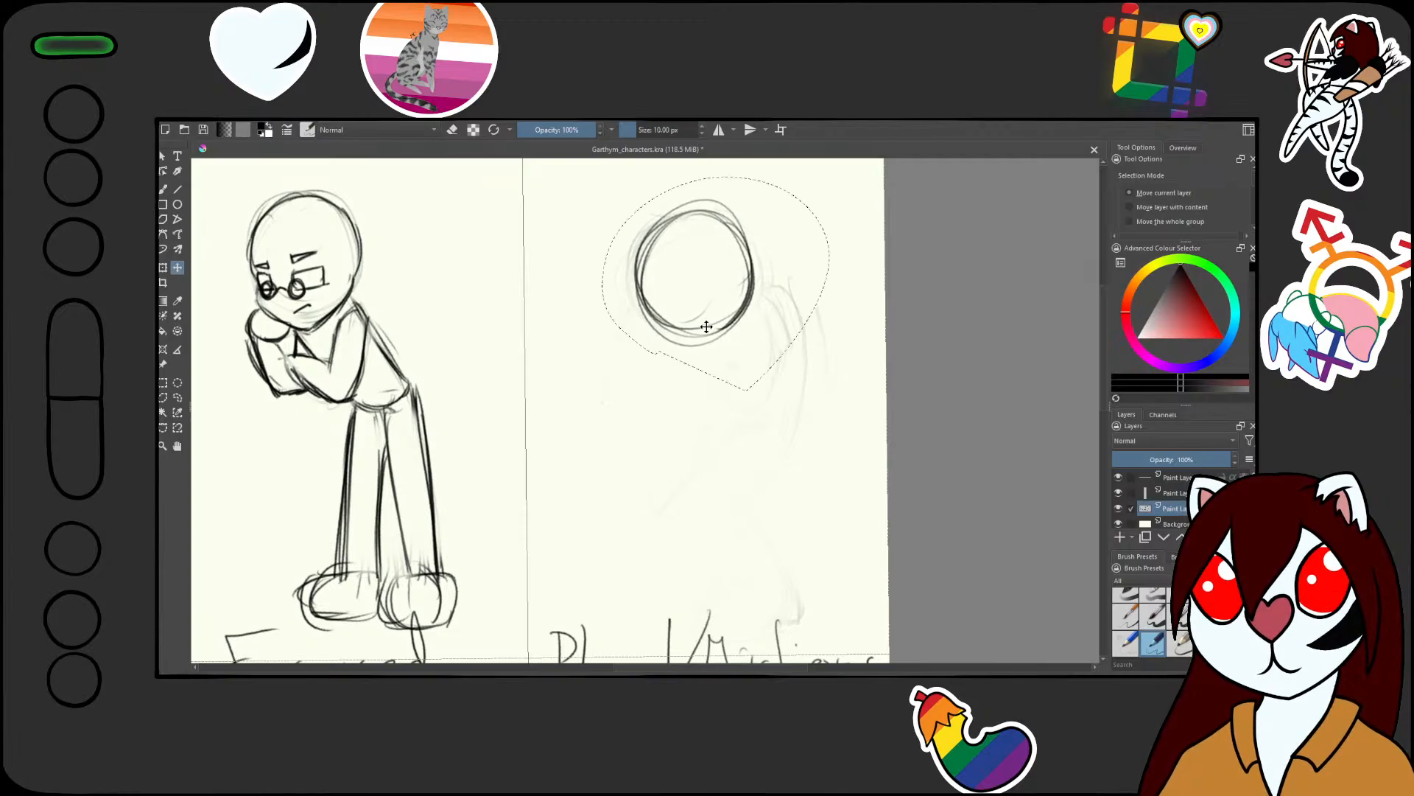
key(b)
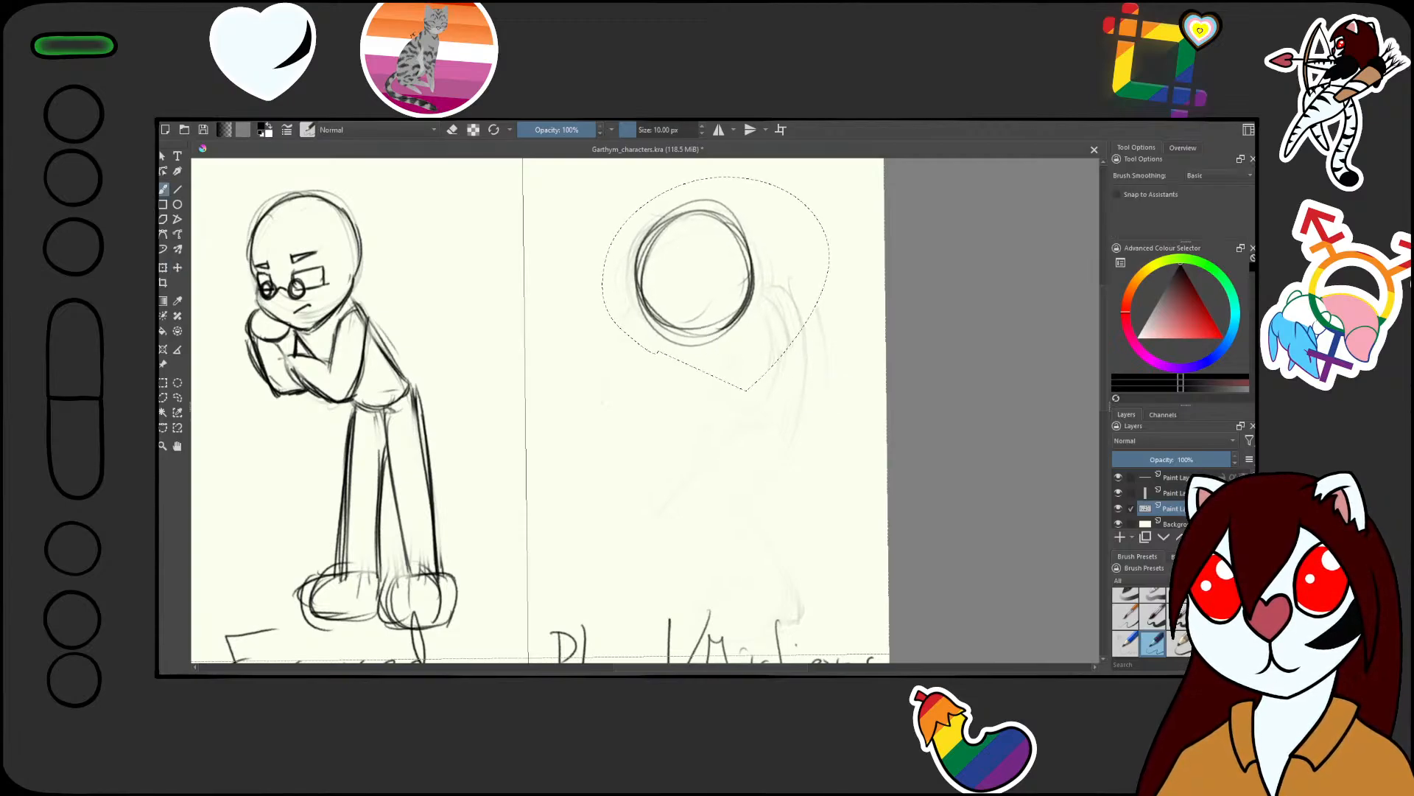
key(ctrl+shift+a)
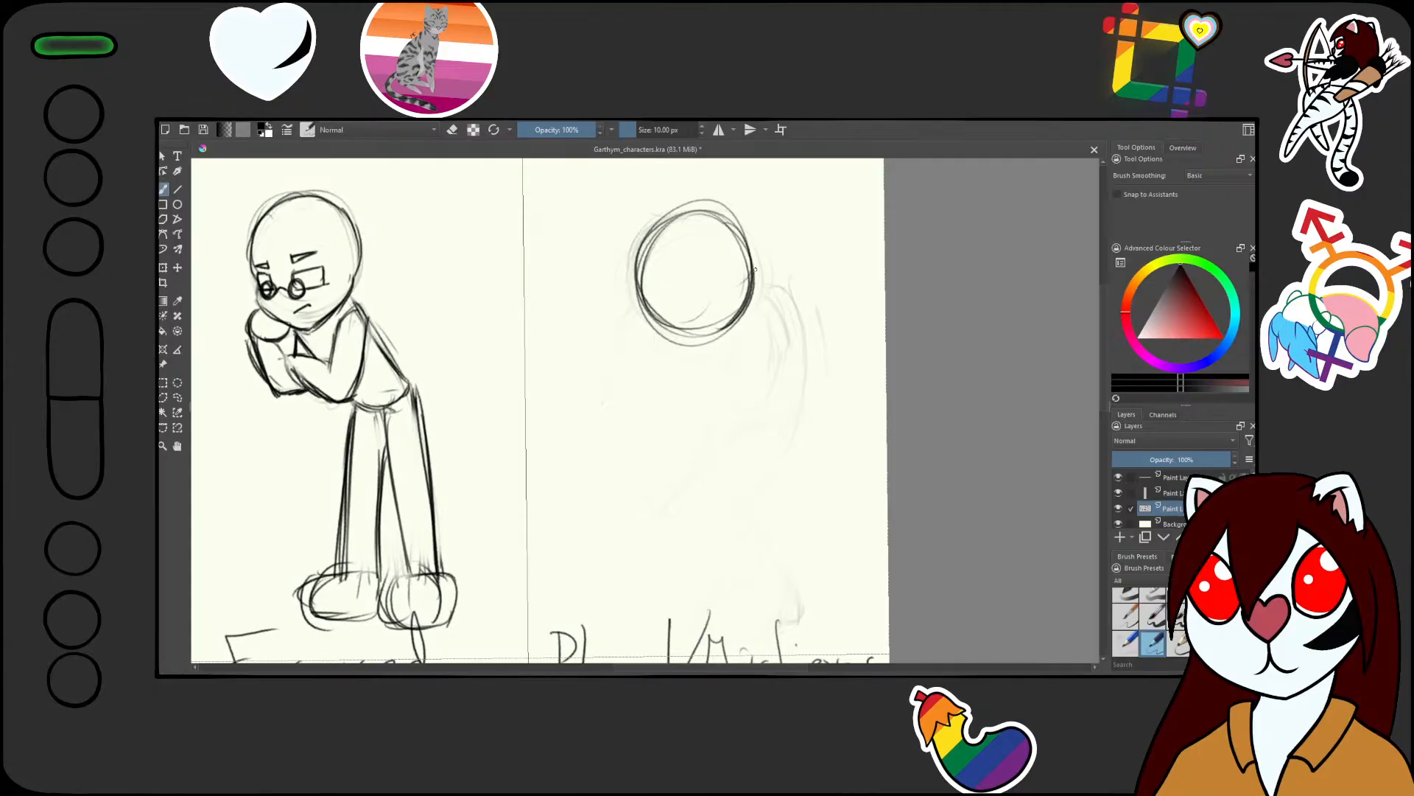
Sketch raised shoulders on both sides of the head and a face with half-lidded eyes and a smirk
mouse_move(755, 270)
mouse_down()
mouse_move(774, 283)
mouse_move(763, 349)
mouse_up()
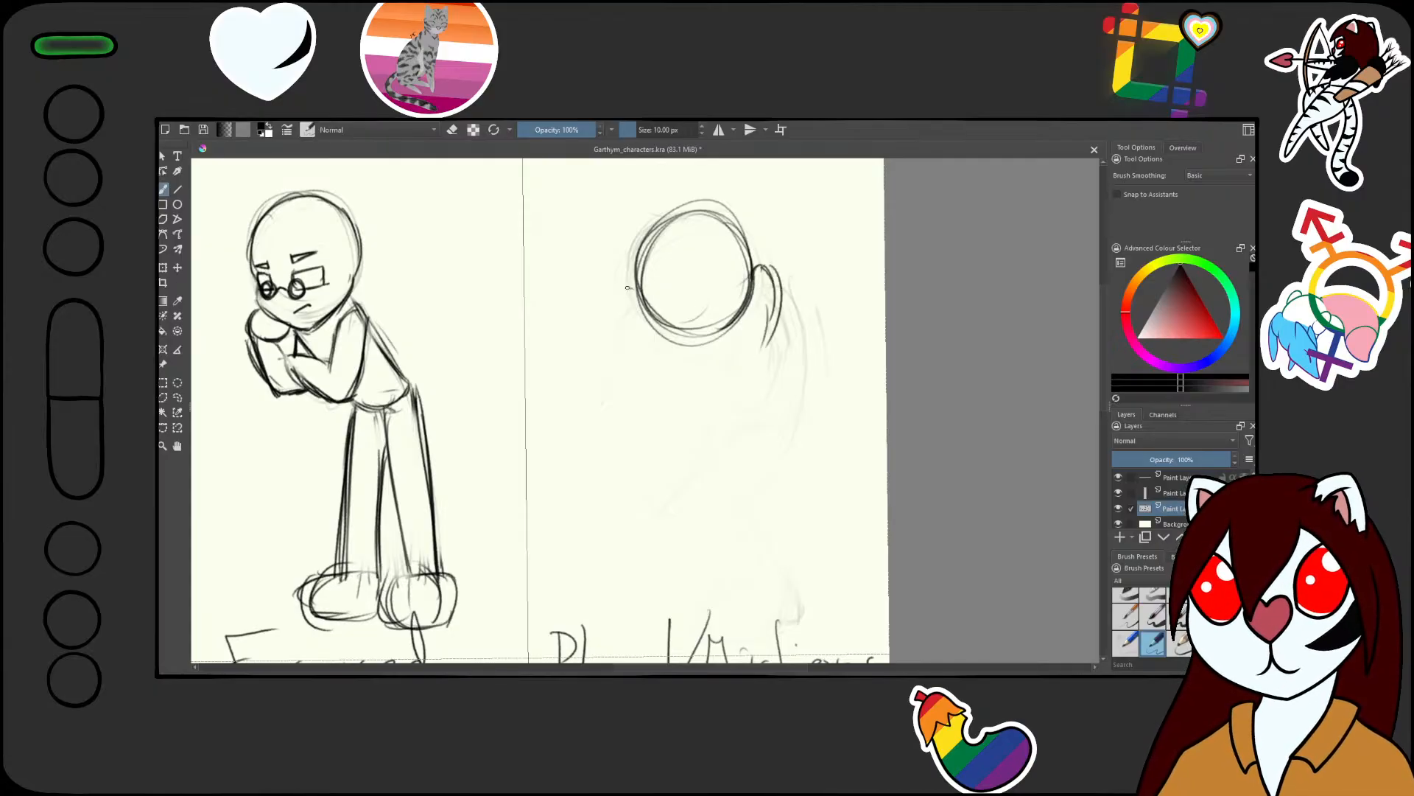
drag(627, 288, 625, 349)
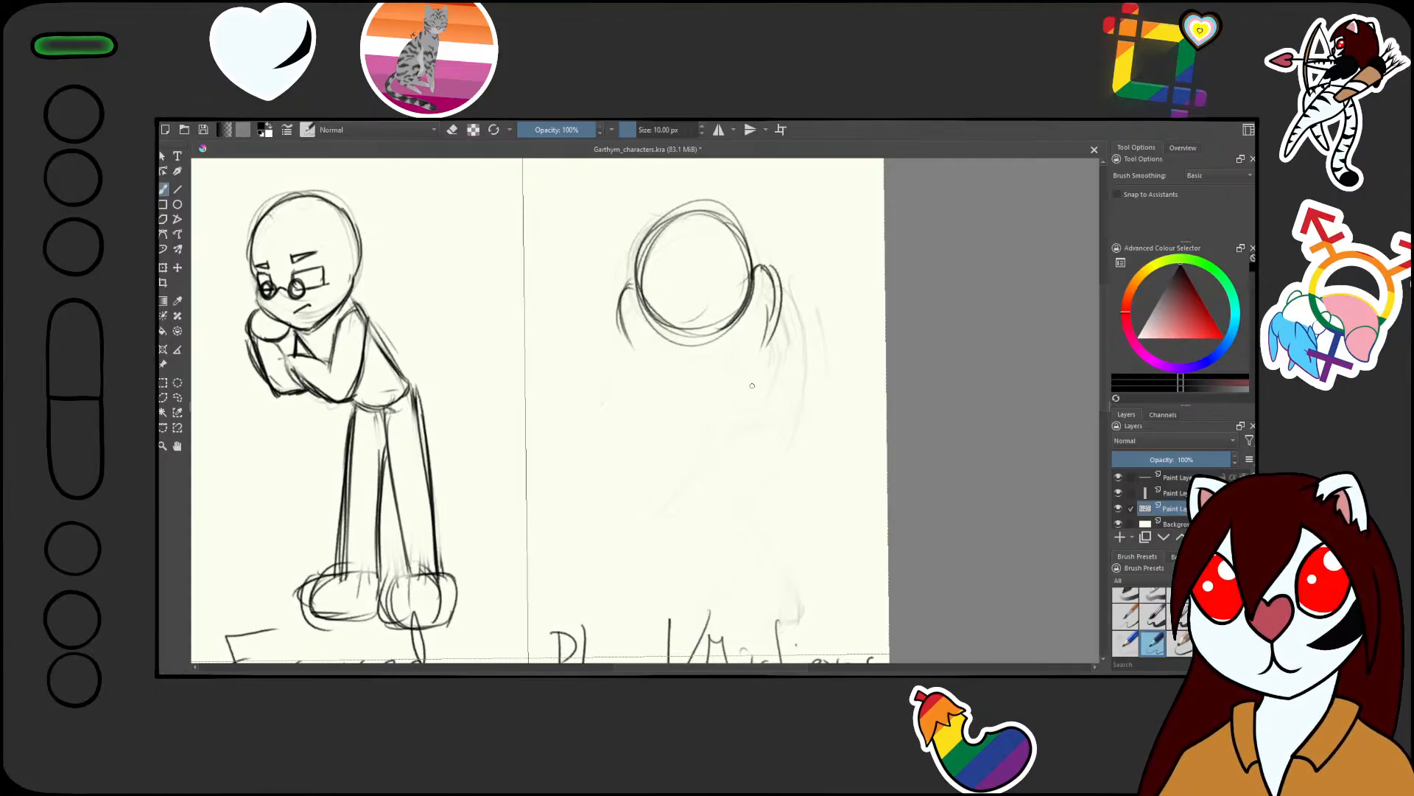
drag(774, 327, 742, 396)
mouse_move(646, 288)
mouse_down()
mouse_move(673, 285)
mouse_move(654, 305)
mouse_move(737, 280)
mouse_move(707, 300)
mouse_move(721, 317)
mouse_move(710, 327)
mouse_up()
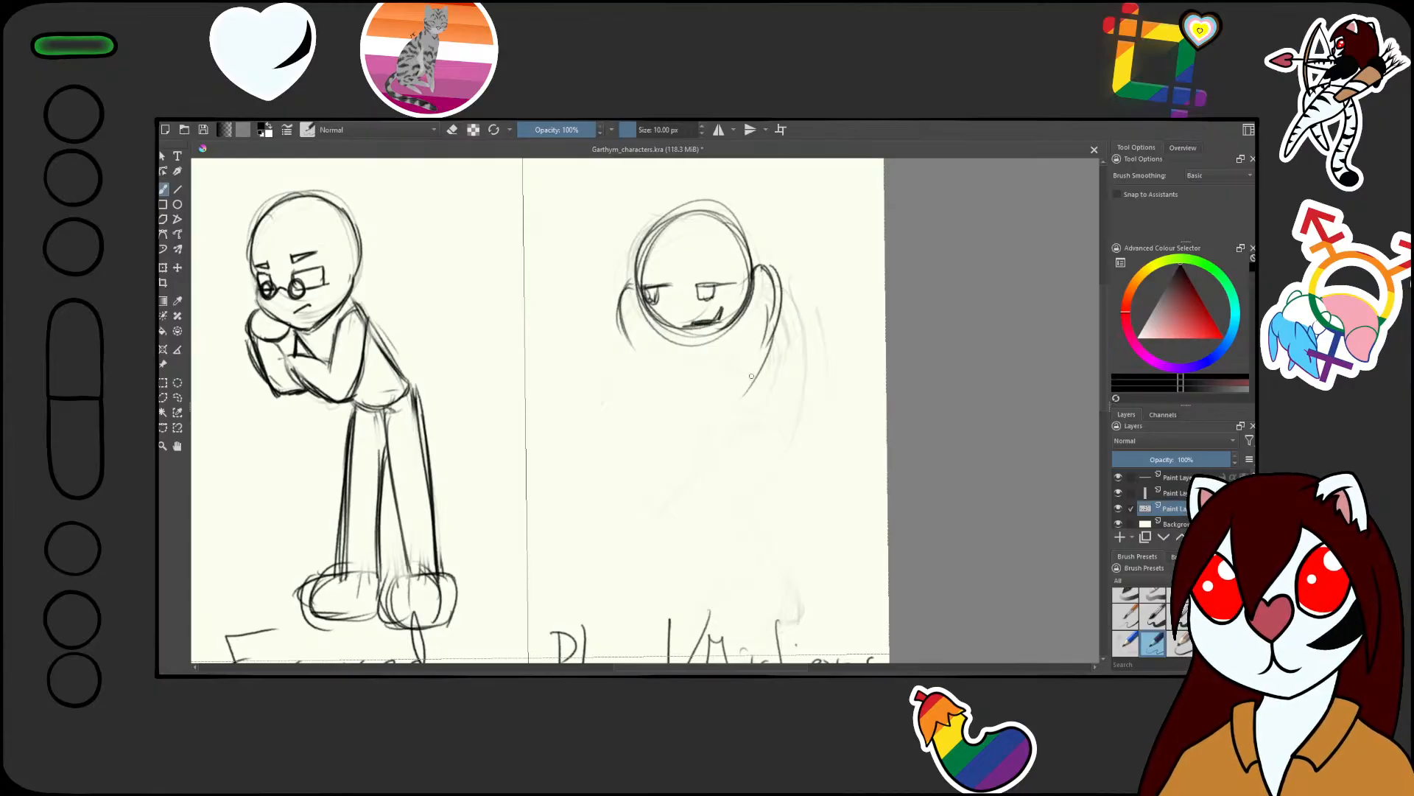
mouse_move(729, 409)
mouse_down()
mouse_move(726, 526)
mouse_move(710, 319)
mouse_up()
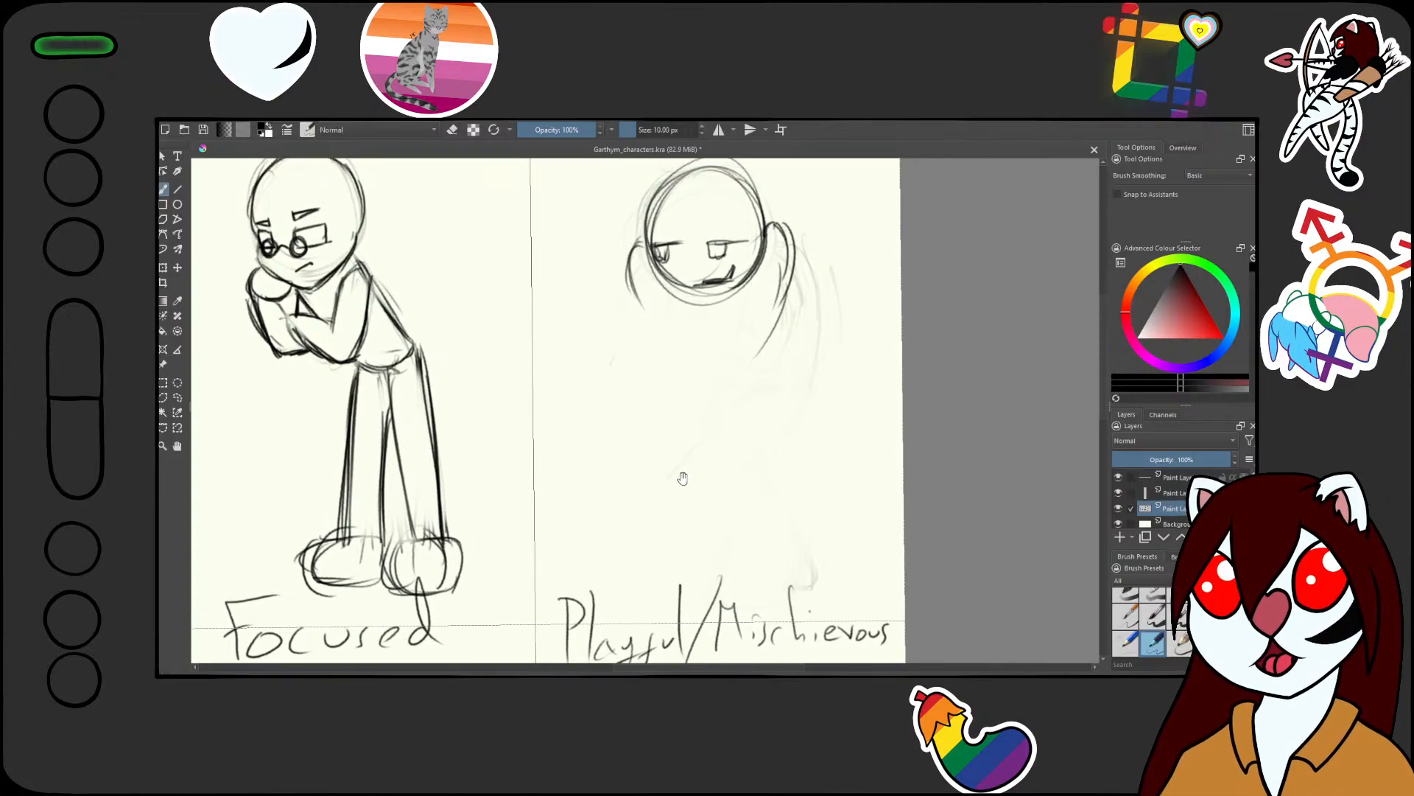
Extend both upper arms downward and sketch clasped hands below the chin
scroll(697, 448, up, 1)
mouse_move(638, 216)
mouse_down()
mouse_move(619, 221)
mouse_move(611, 258)
mouse_up()
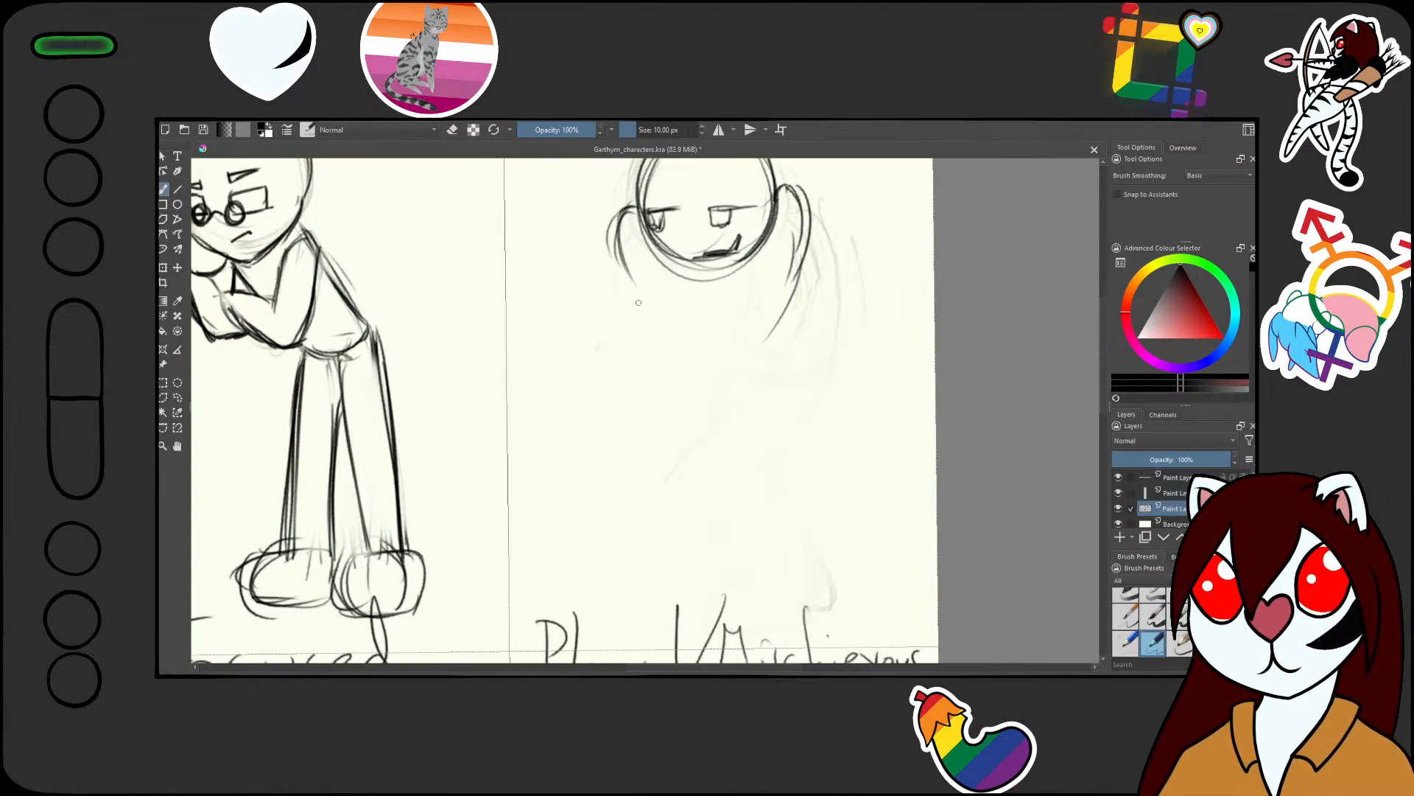
mouse_move(808, 237)
mouse_down()
mouse_move(759, 338)
mouse_move(789, 280)
mouse_move(760, 333)
mouse_up()
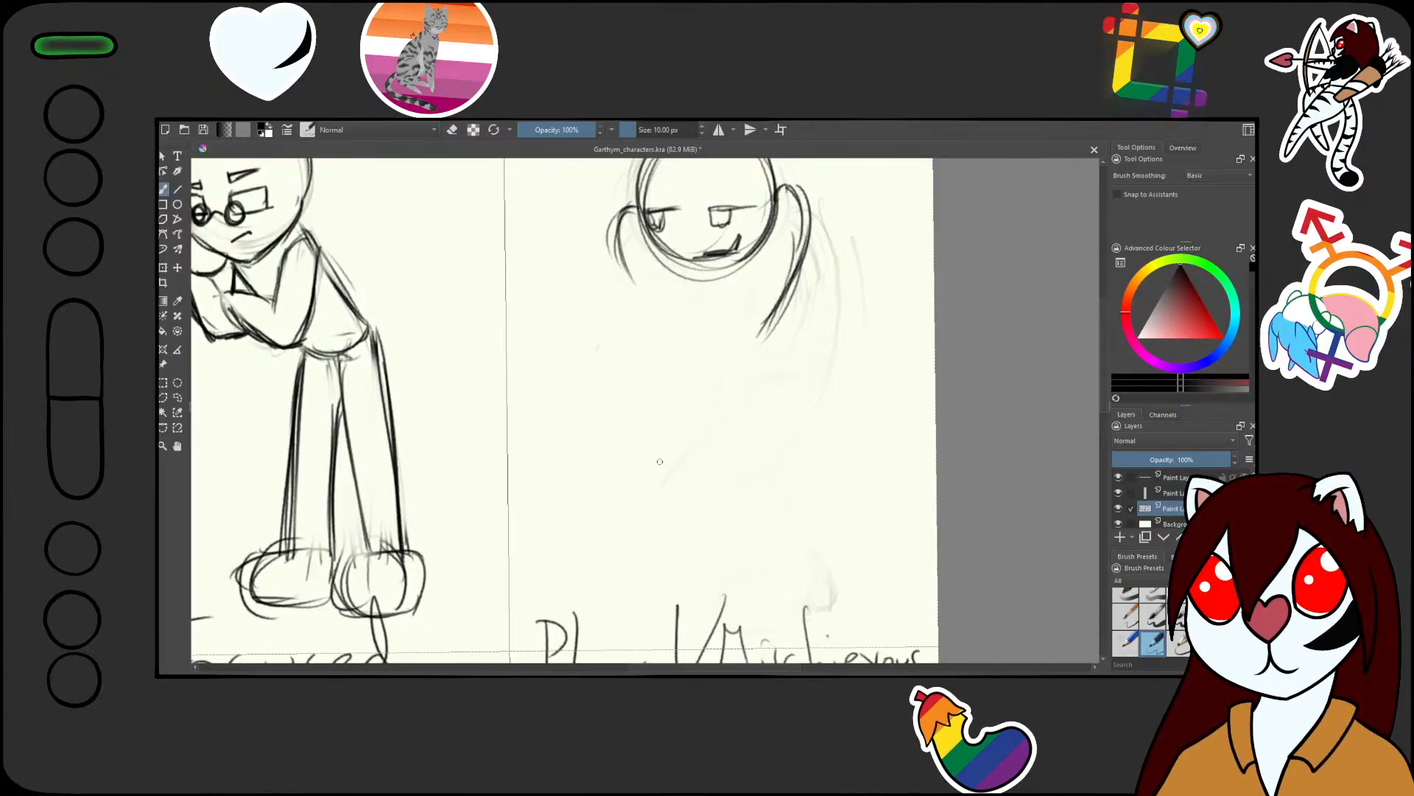
mouse_move(614, 227)
mouse_down()
mouse_move(641, 348)
mouse_move(666, 297)
mouse_move(737, 284)
mouse_up()
mouse_move(664, 316)
mouse_down()
mouse_move(715, 334)
mouse_move(738, 295)
mouse_move(700, 298)
mouse_move(732, 330)
mouse_move(721, 319)
mouse_move(735, 317)
mouse_move(682, 327)
mouse_move(720, 342)
mouse_move(717, 357)
mouse_move(679, 340)
mouse_up()
drag(737, 280, 754, 325)
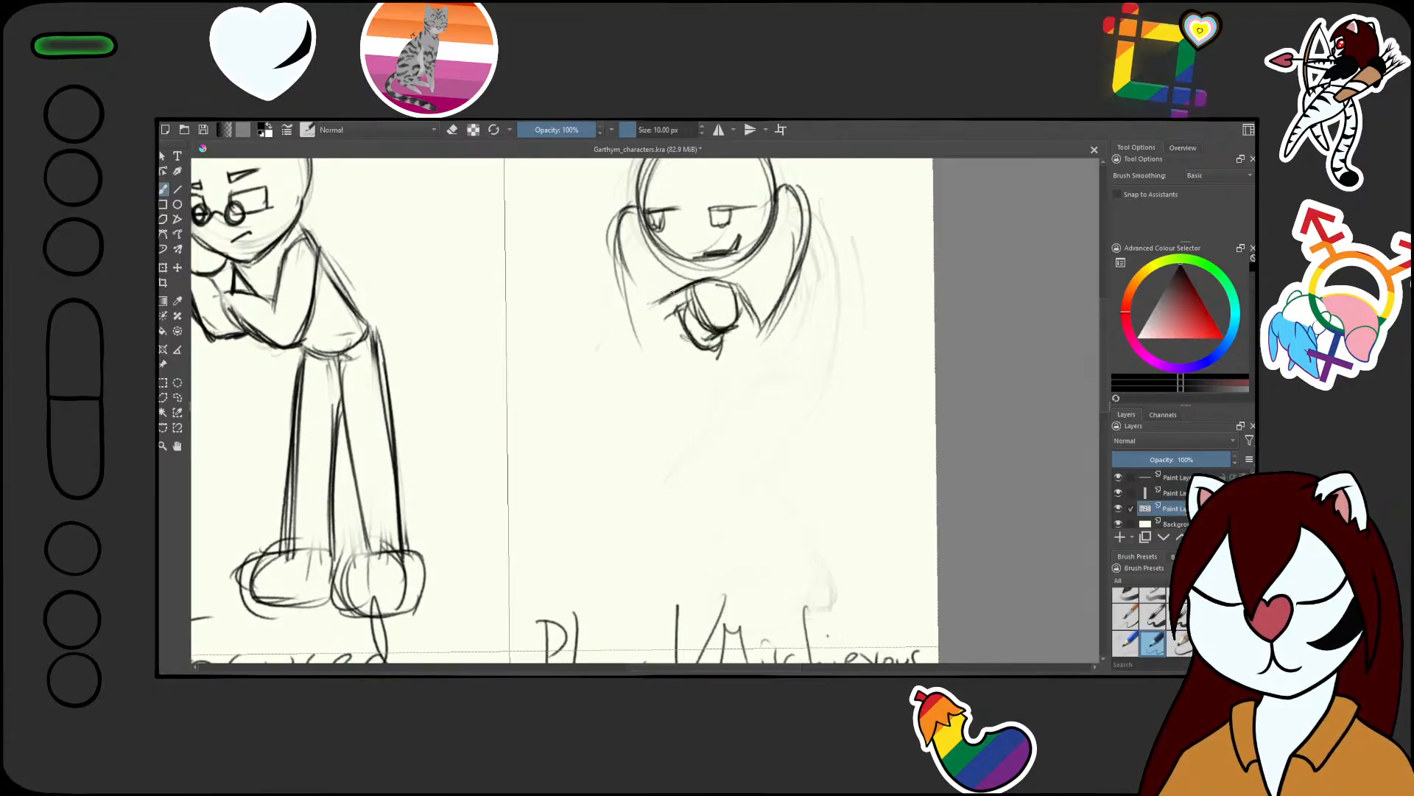
Sketch the forearms and bent elbows that join the upper arms to the clasped hands
drag(676, 291, 651, 319)
drag(649, 317, 689, 296)
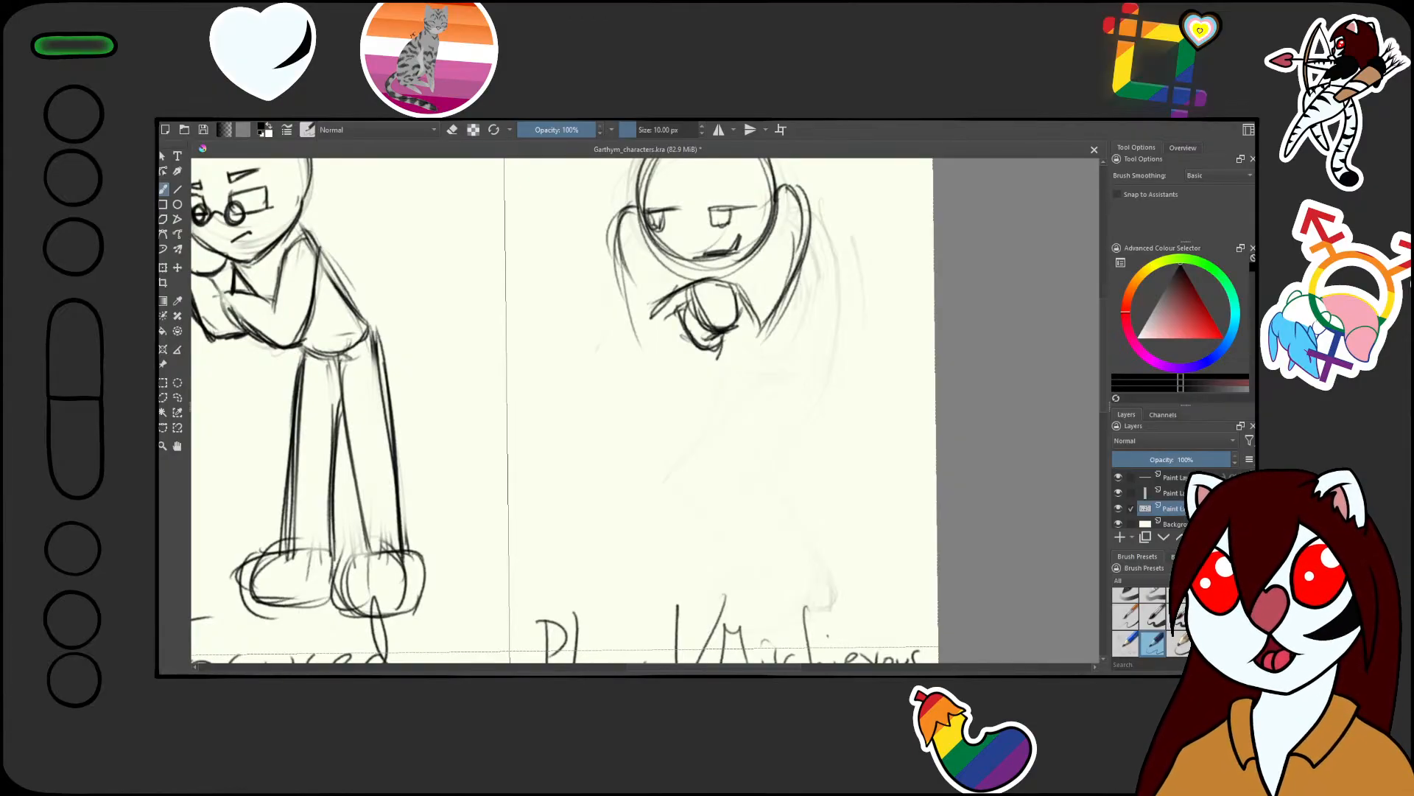
drag(618, 231, 652, 346)
mouse_move(621, 275)
mouse_down()
mouse_move(650, 332)
mouse_move(689, 291)
mouse_move(676, 292)
mouse_up()
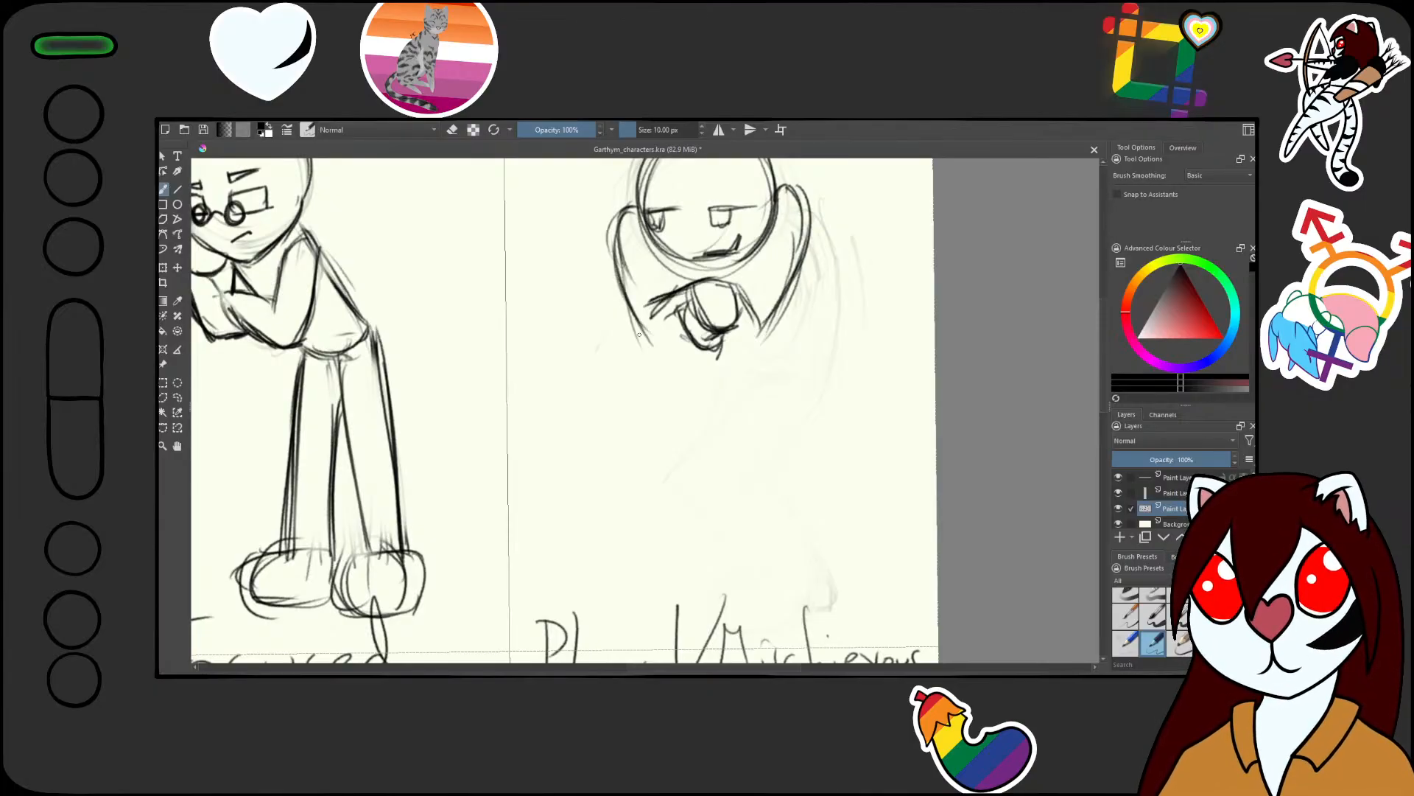
mouse_move(638, 351)
mouse_down()
mouse_move(682, 330)
mouse_move(725, 353)
mouse_move(764, 344)
mouse_move(788, 283)
mouse_move(741, 296)
mouse_up()
drag(763, 244, 743, 293)
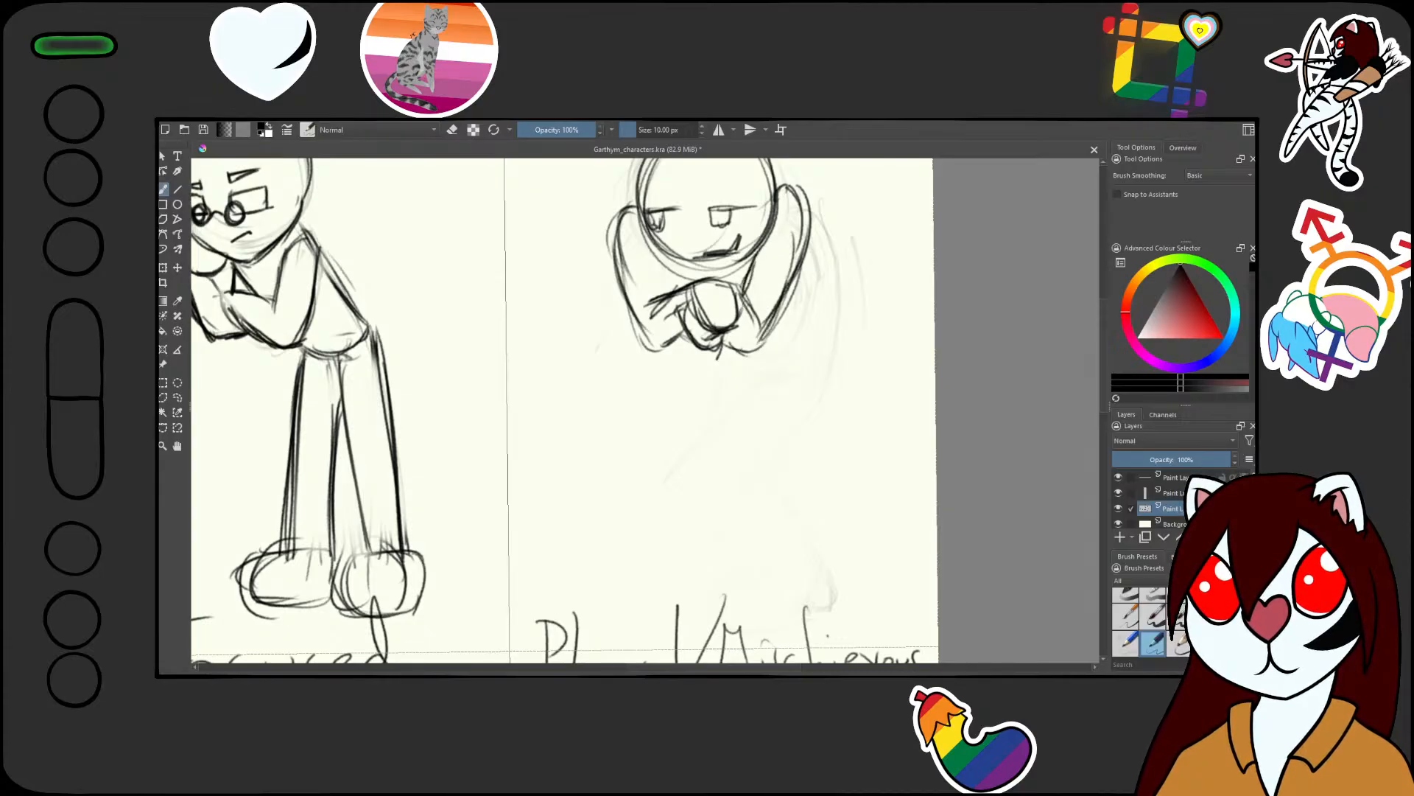
drag(653, 251, 667, 296)
Draw the long curved outline of the body's right side from the arm down to the foot
drag(722, 340, 733, 470)
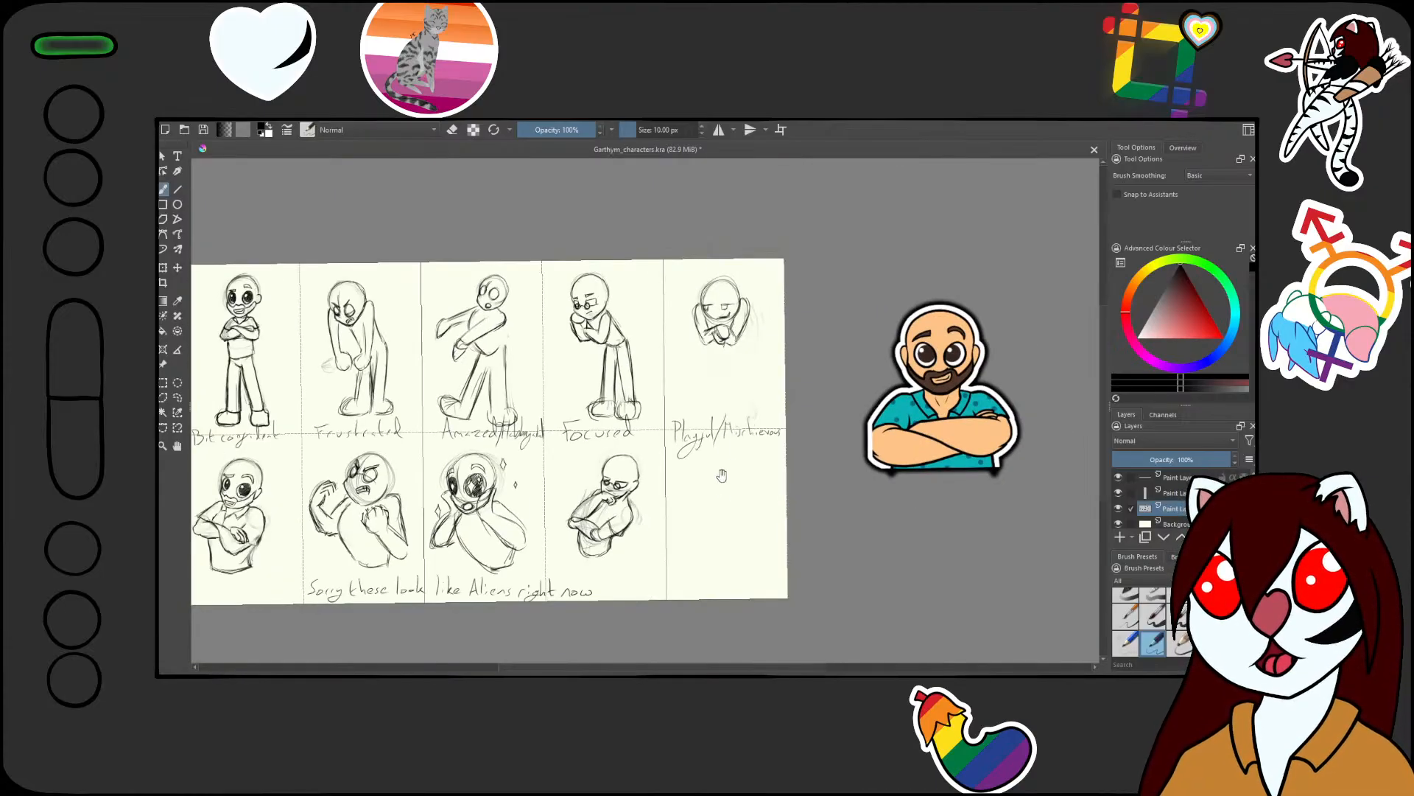
drag(706, 358, 755, 271)
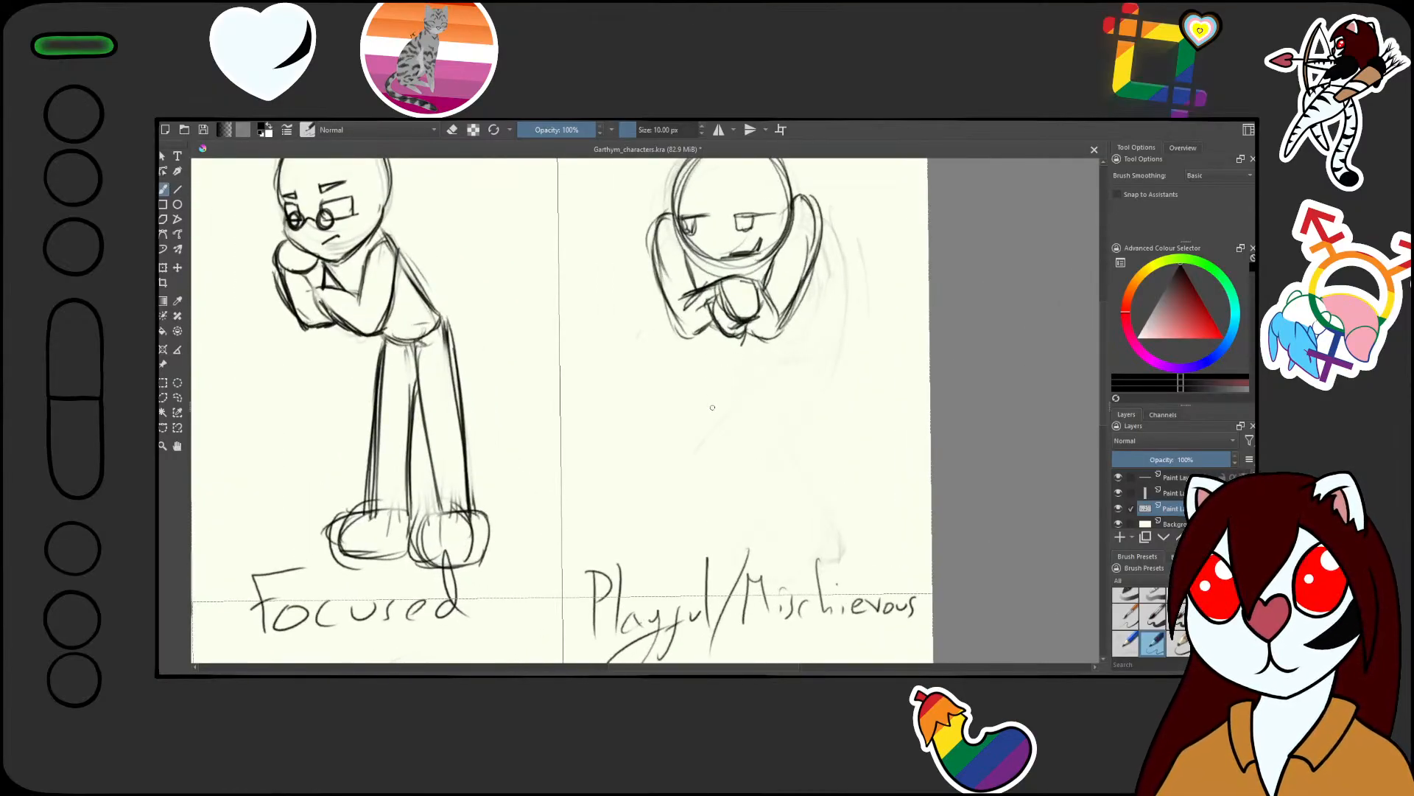
drag(707, 396, 727, 460)
drag(719, 405, 719, 265)
mouse_move(725, 216)
mouse_down()
mouse_move(730, 328)
mouse_move(770, 373)
mouse_up()
drag(788, 255, 780, 359)
drag(790, 249, 764, 422)
drag(779, 335, 761, 407)
mouse_move(800, 249)
mouse_down()
mouse_move(787, 350)
mouse_move(738, 444)
mouse_up()
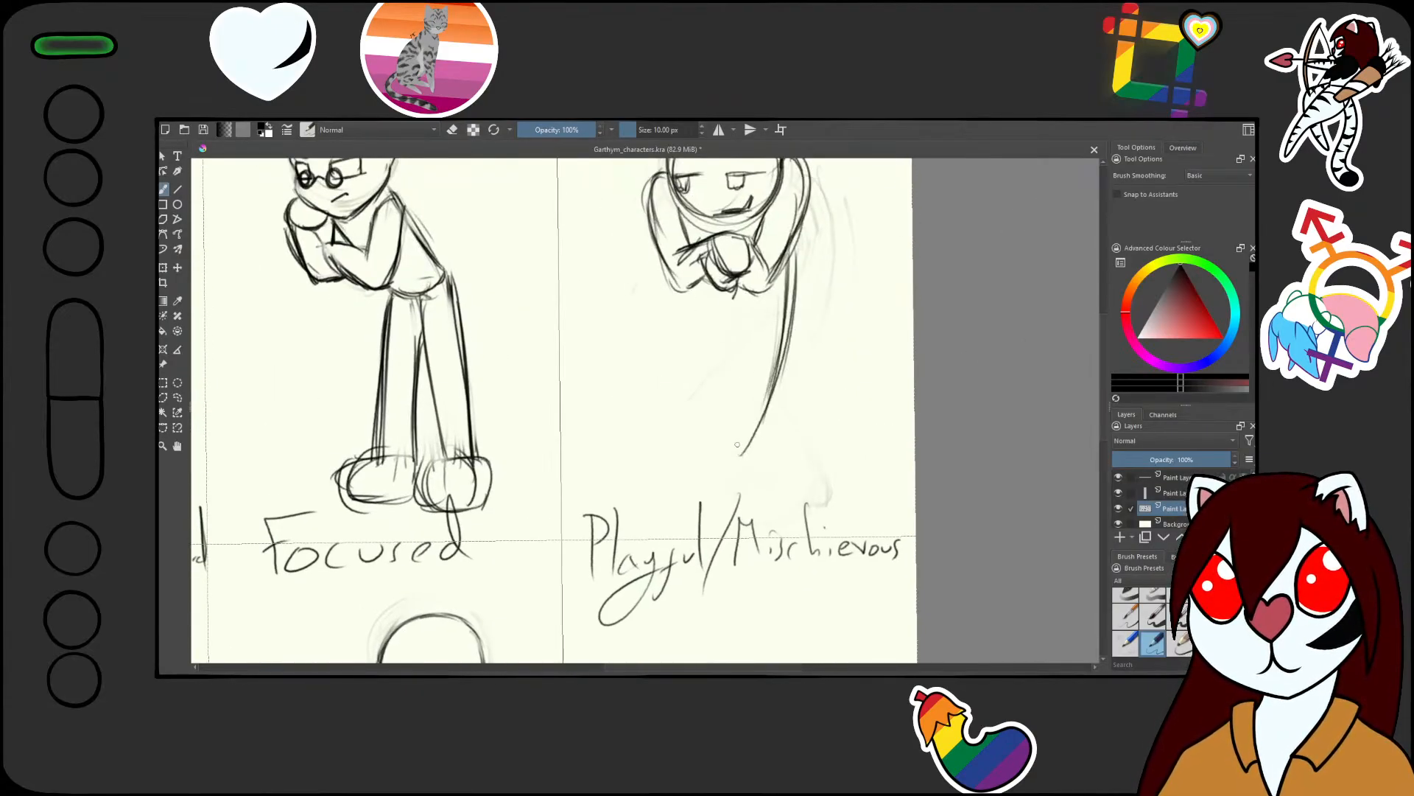
drag(775, 371, 739, 455)
Draw the opposite body outline, two rounded feet and a line separating the legs
mouse_move(700, 296)
mouse_down()
mouse_move(697, 389)
mouse_move(655, 475)
mouse_up()
mouse_move(763, 420)
mouse_down()
mouse_move(763, 463)
mouse_move(783, 470)
mouse_move(668, 486)
mouse_up()
mouse_move(679, 430)
mouse_down()
mouse_move(697, 476)
mouse_move(667, 479)
mouse_move(725, 480)
mouse_up()
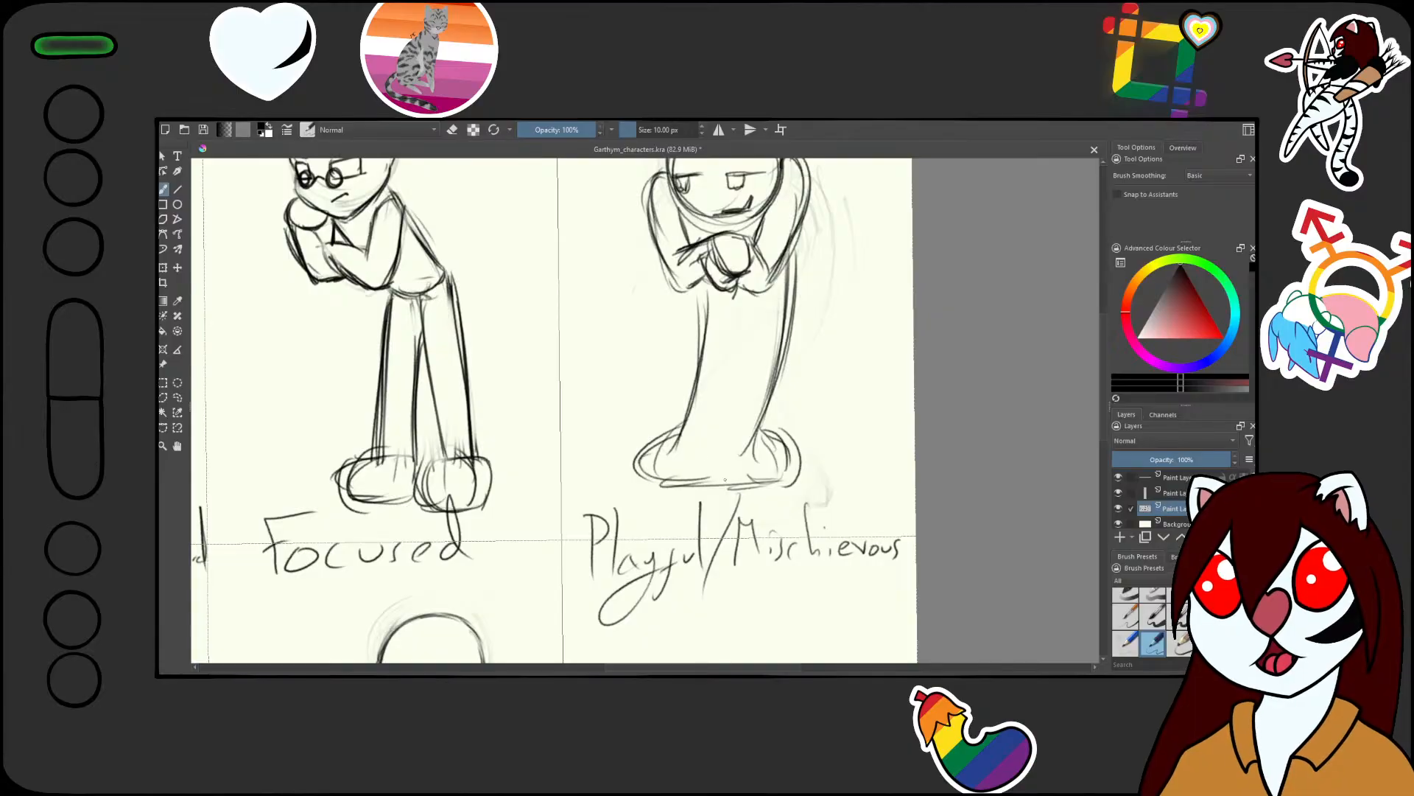
mouse_move(735, 330)
mouse_down()
mouse_move(704, 475)
mouse_move(709, 462)
mouse_up()
scroll(753, 352, down, 5)
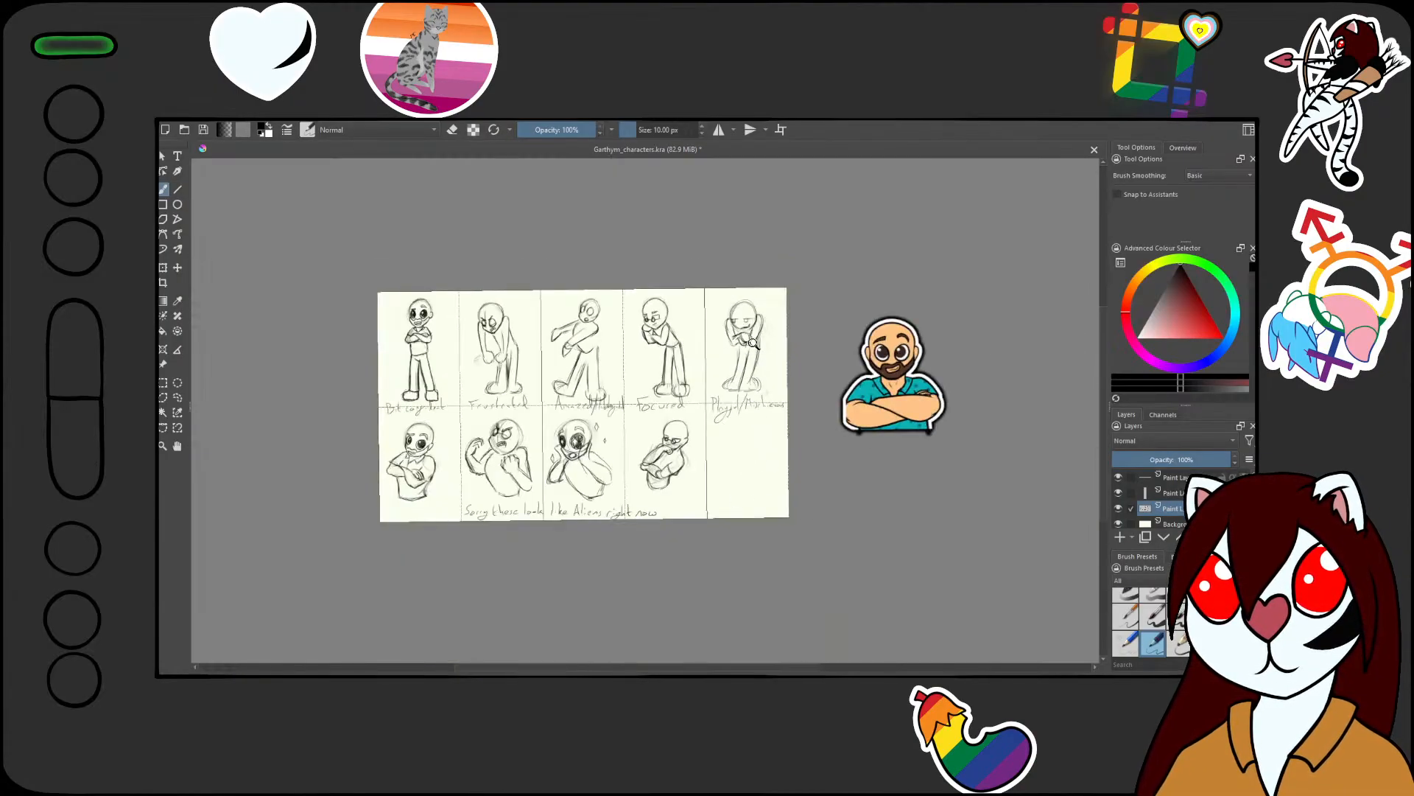
Refine the bust below the Focused label, adding slanted eyebrows above the glasses and touching up the arm lines
drag(751, 353, 701, 442)
drag(728, 362, 726, 330)
drag(646, 431, 654, 434)
scroll(655, 433, down, 3)
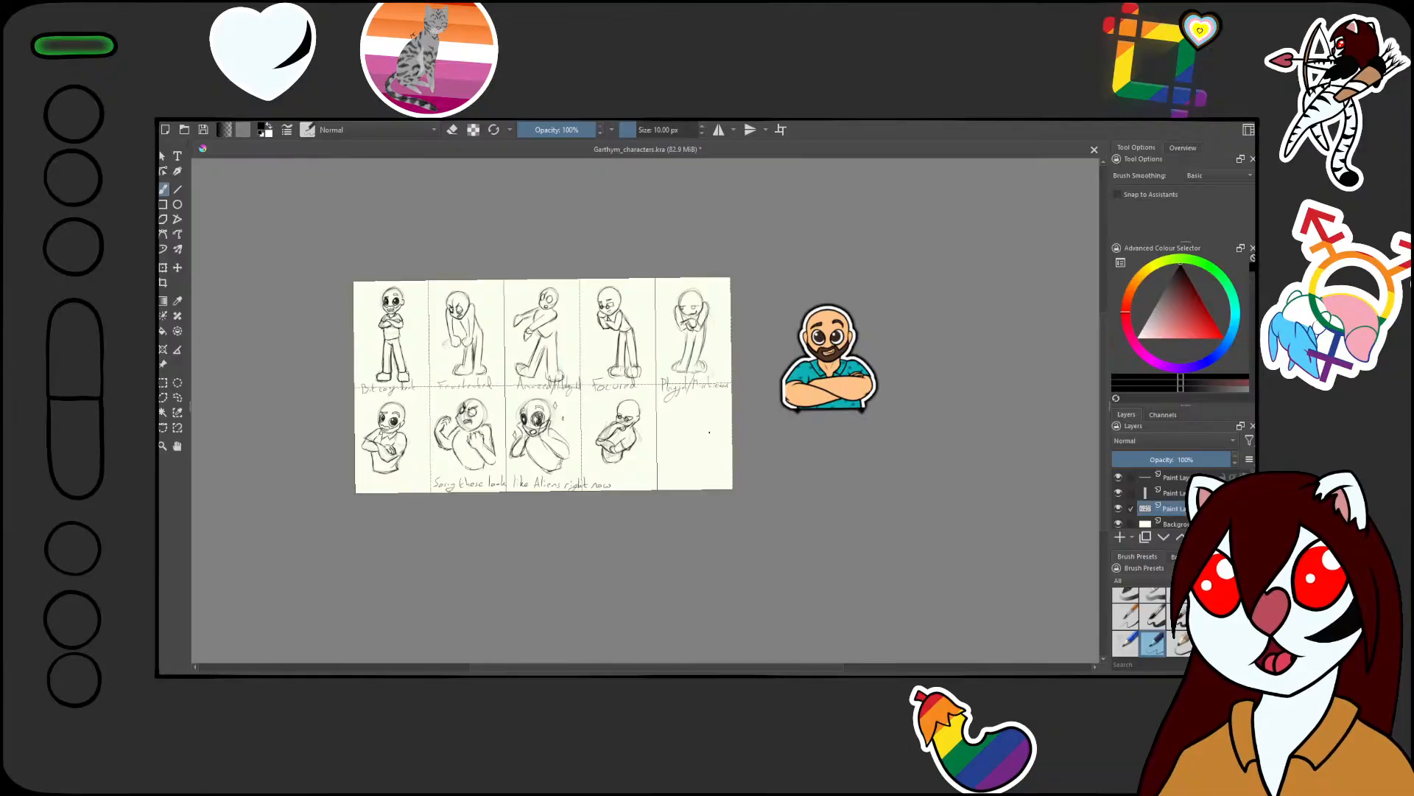
drag(678, 445, 693, 391)
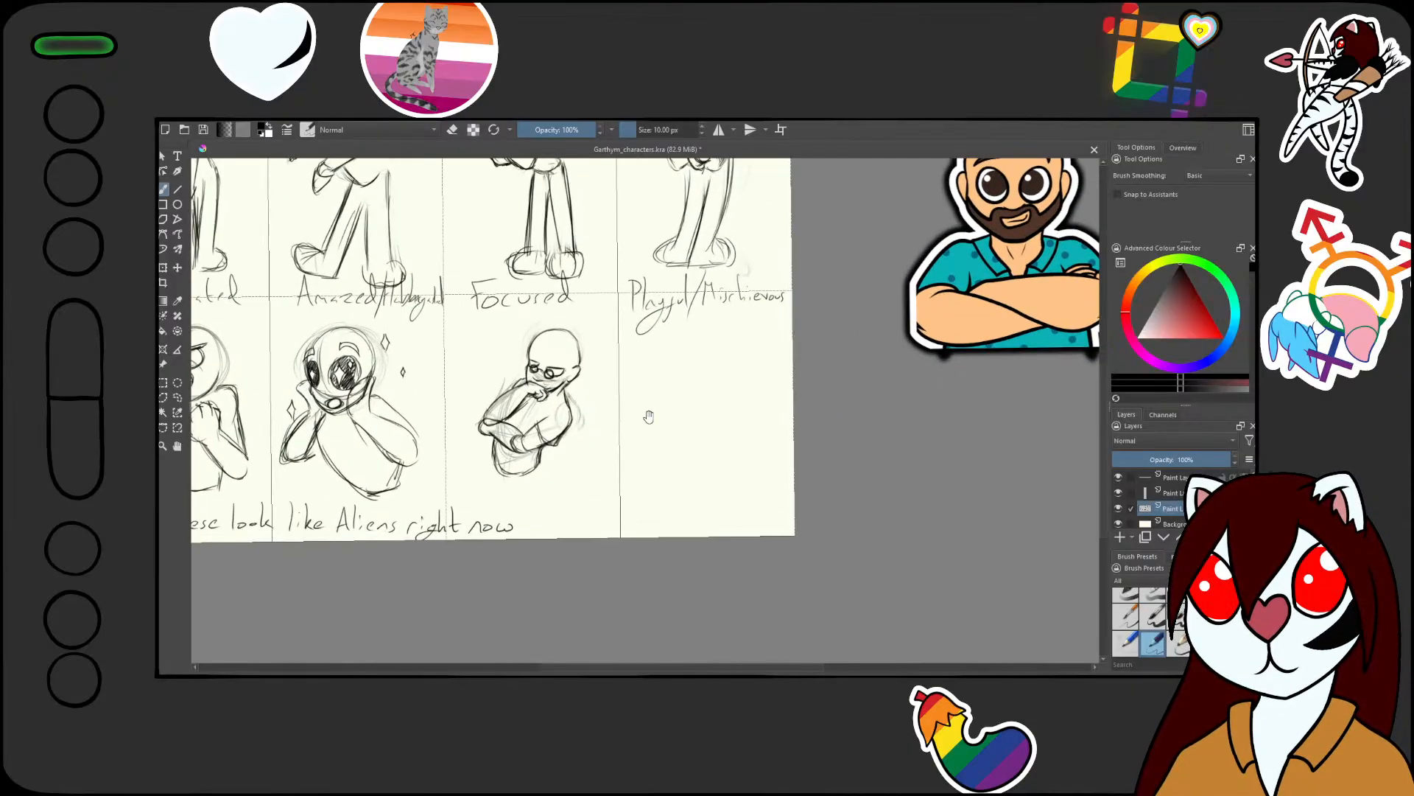
drag(623, 430, 705, 441)
drag(782, 477, 781, 433)
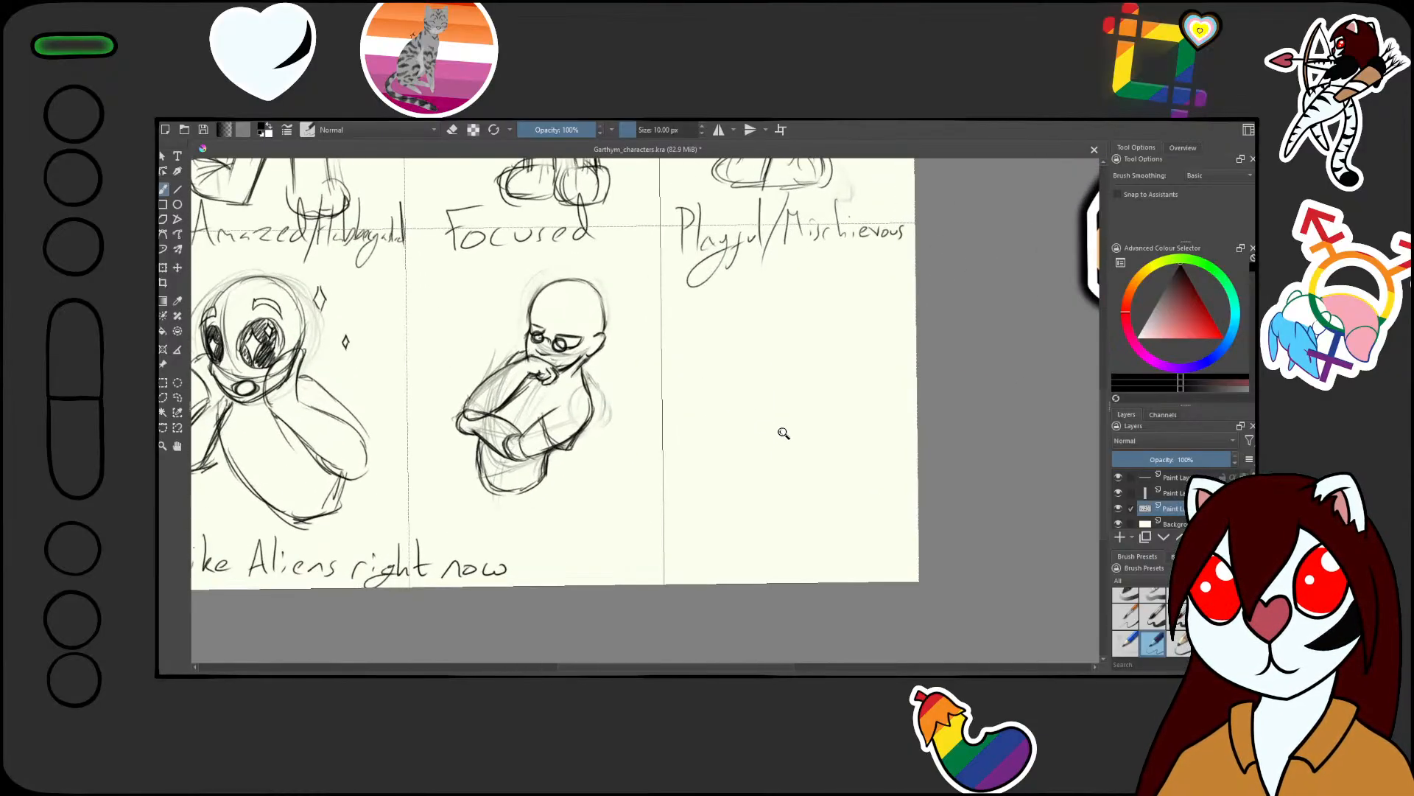
mouse_move(579, 352)
mouse_down()
mouse_move(583, 265)
mouse_move(656, 435)
mouse_up()
mouse_move(584, 328)
mouse_down()
mouse_move(632, 233)
mouse_move(660, 304)
mouse_up()
mouse_move(653, 389)
mouse_down()
mouse_move(670, 348)
mouse_move(660, 368)
mouse_move(745, 365)
mouse_move(667, 333)
mouse_move(677, 361)
mouse_up()
drag(673, 360, 739, 360)
drag(631, 331, 626, 351)
drag(613, 346, 578, 324)
mouse_move(578, 327)
mouse_down()
mouse_move(601, 327)
mouse_move(629, 329)
mouse_move(572, 317)
mouse_up()
drag(655, 348, 675, 502)
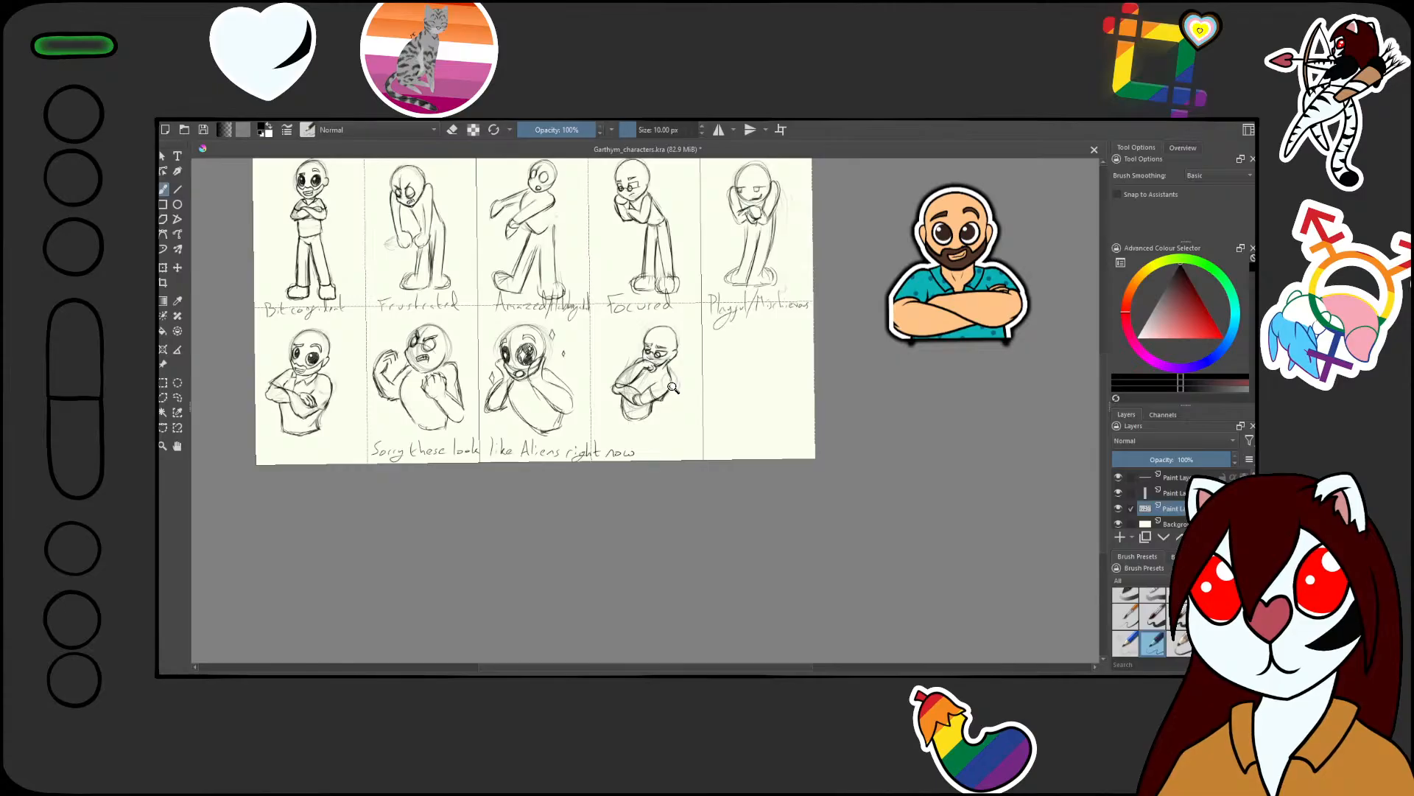
mouse_move(652, 352)
mouse_down()
mouse_move(708, 243)
mouse_move(638, 331)
mouse_move(732, 260)
mouse_move(842, 287)
mouse_move(662, 285)
mouse_move(712, 299)
mouse_move(722, 291)
mouse_move(693, 282)
mouse_move(799, 282)
mouse_move(671, 280)
mouse_move(818, 286)
mouse_up()
key(e)
key(e)
drag(611, 229, 579, 238)
drag(557, 223, 788, 232)
mouse_move(788, 232)
mouse_down()
mouse_move(752, 332)
mouse_move(737, 269)
mouse_up()
scroll(663, 405, down, 10)
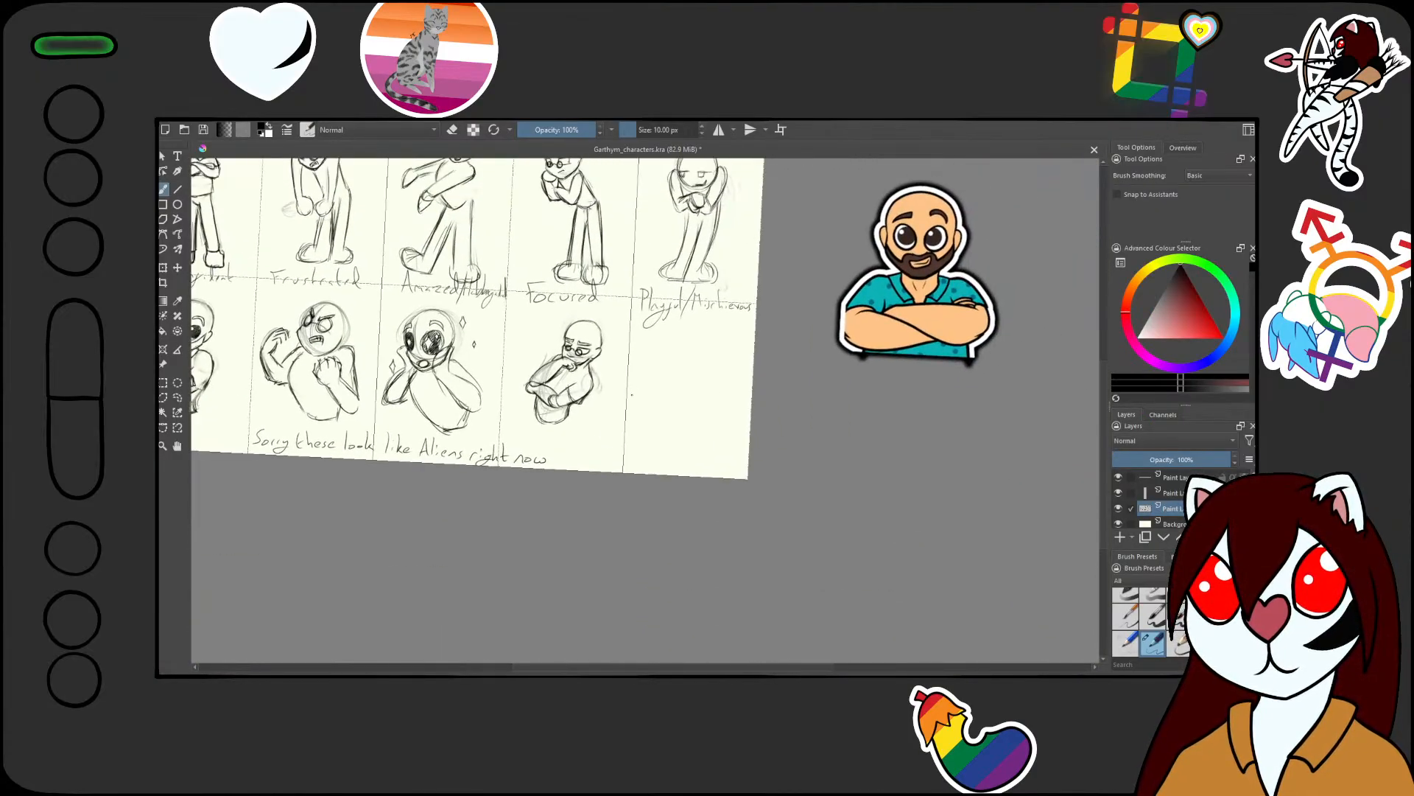
Lasso the bust below the Focused label, enlarge it to fill more of its panel, and deselect it
drag(639, 447, 708, 459)
drag(620, 467, 684, 481)
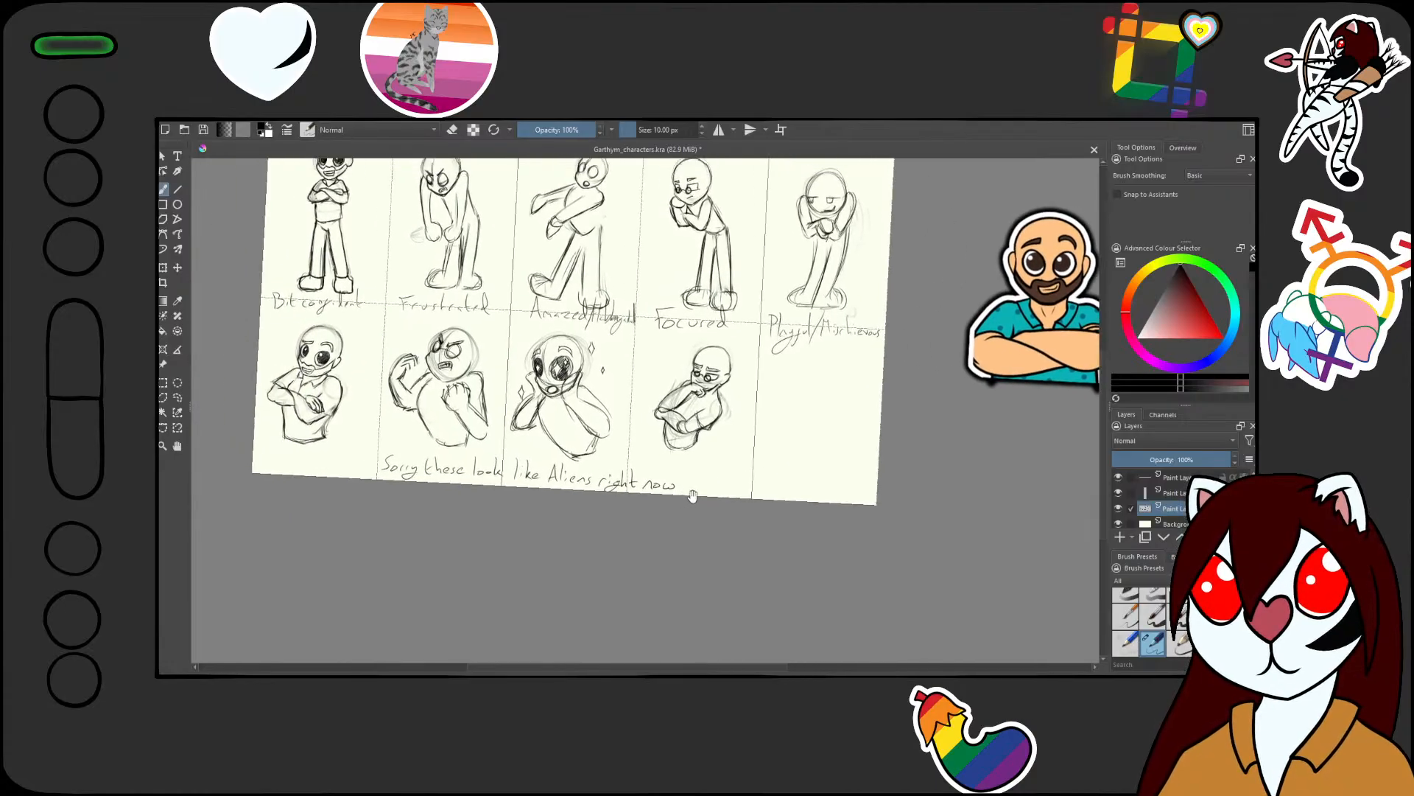
scroll(693, 495, up, 2)
key(l)
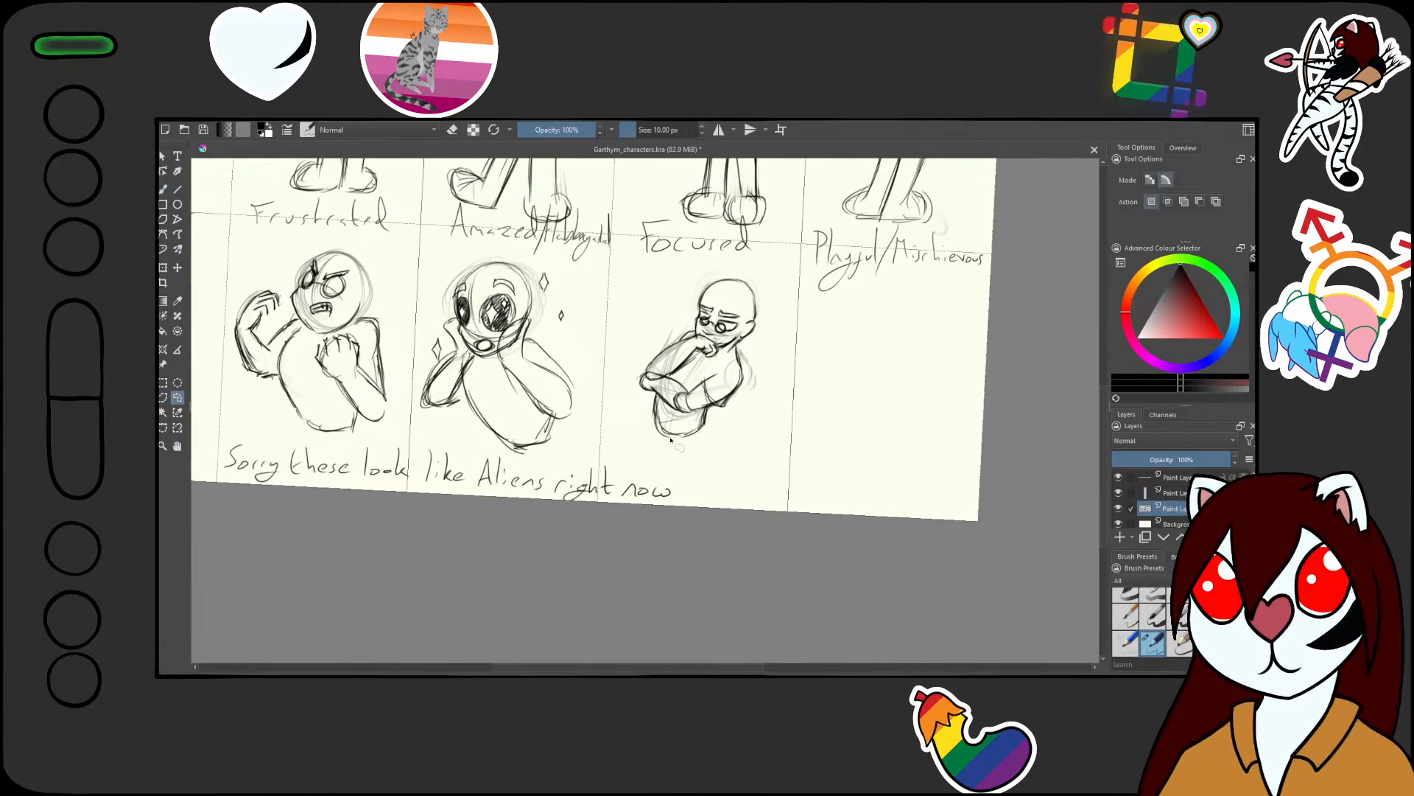
mouse_move(650, 455)
mouse_down()
mouse_move(628, 363)
mouse_move(728, 266)
mouse_move(775, 358)
mouse_move(694, 473)
mouse_move(685, 439)
mouse_move(687, 557)
mouse_up()
key(ctrl+t)
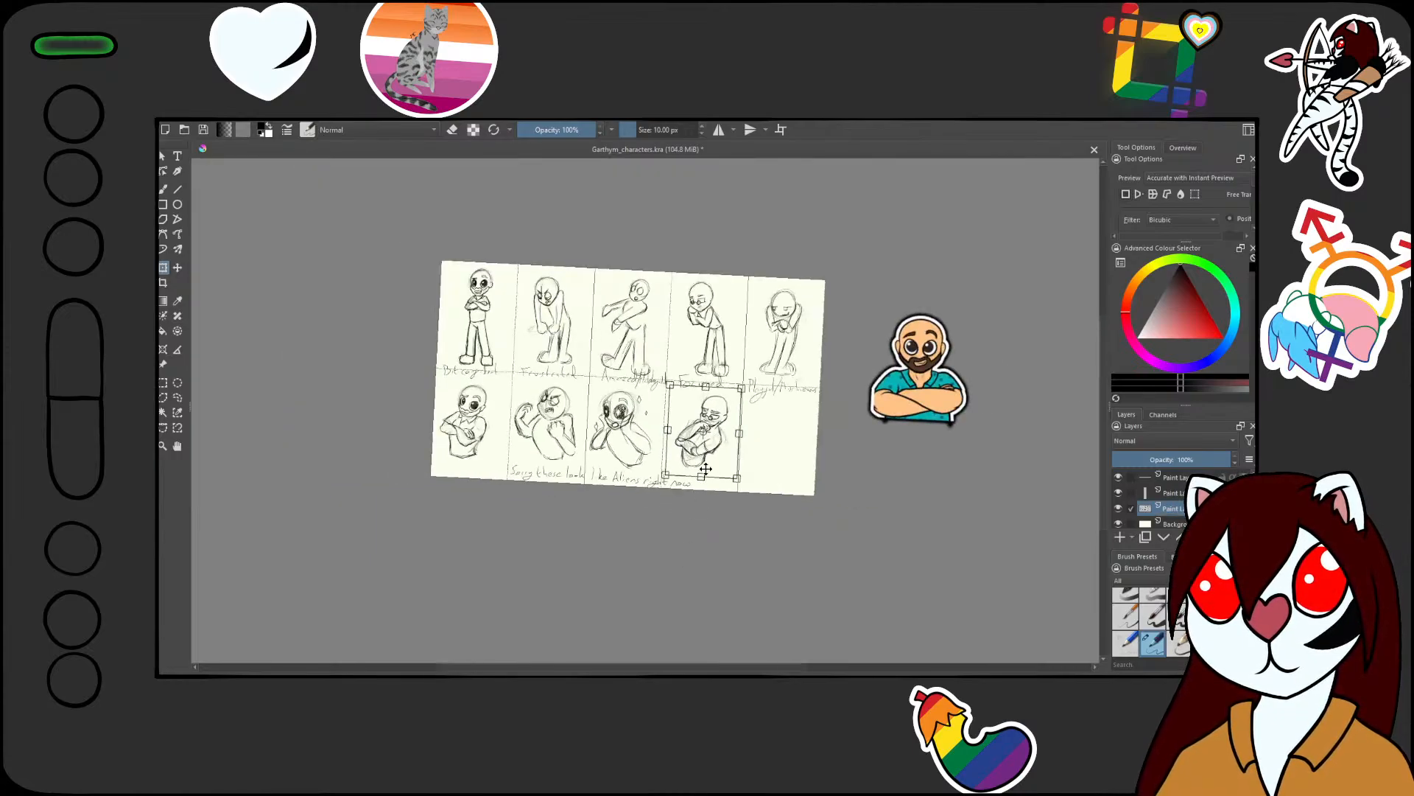
key(b)
scroll(762, 480, up, 3)
ctrl+click(808, 463)
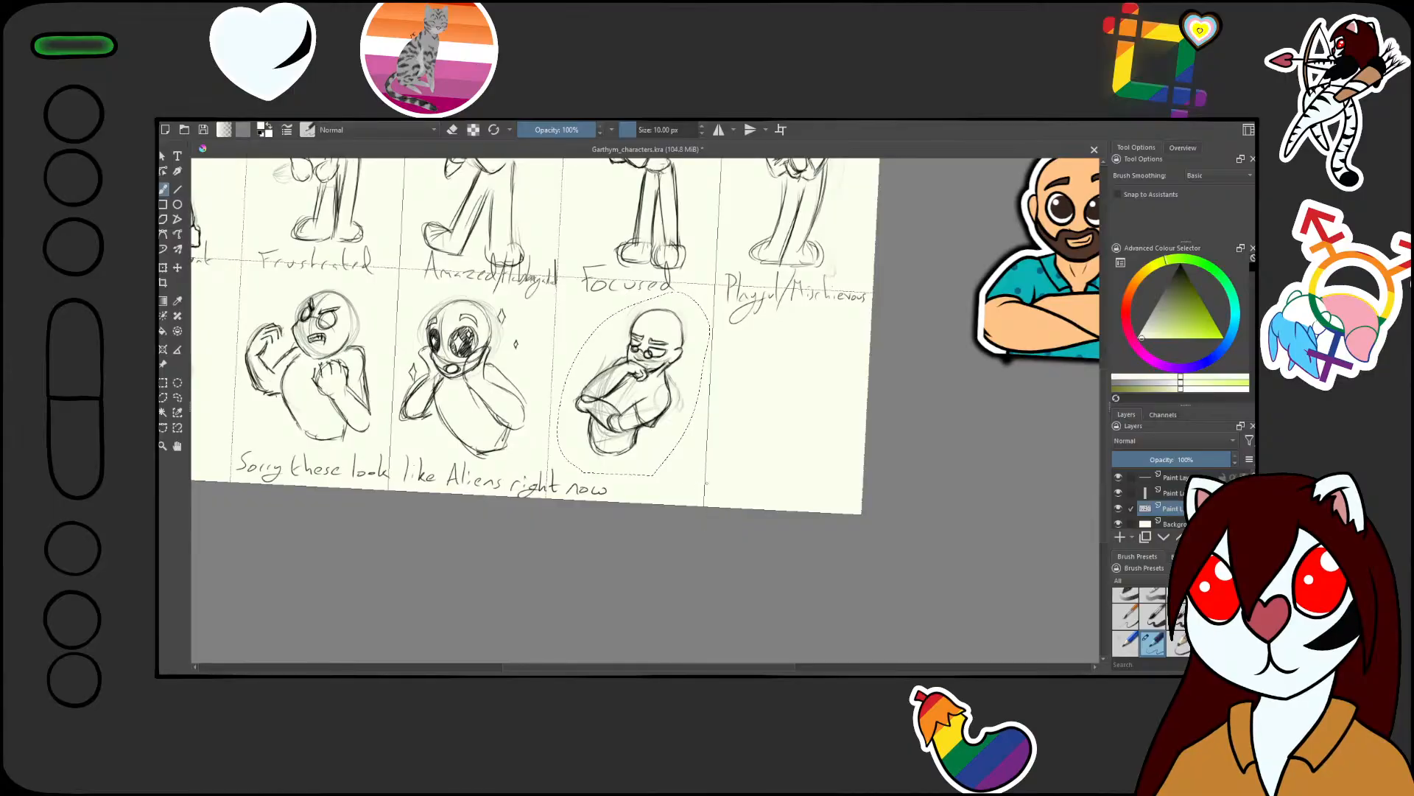
key(ctrl+shift+a)
Reset the brush colours to their defaults and save the document
key(d)
drag(769, 439, 696, 467)
mouse_move(770, 469)
mouse_down()
mouse_move(786, 452)
mouse_move(740, 458)
mouse_move(774, 448)
mouse_up()
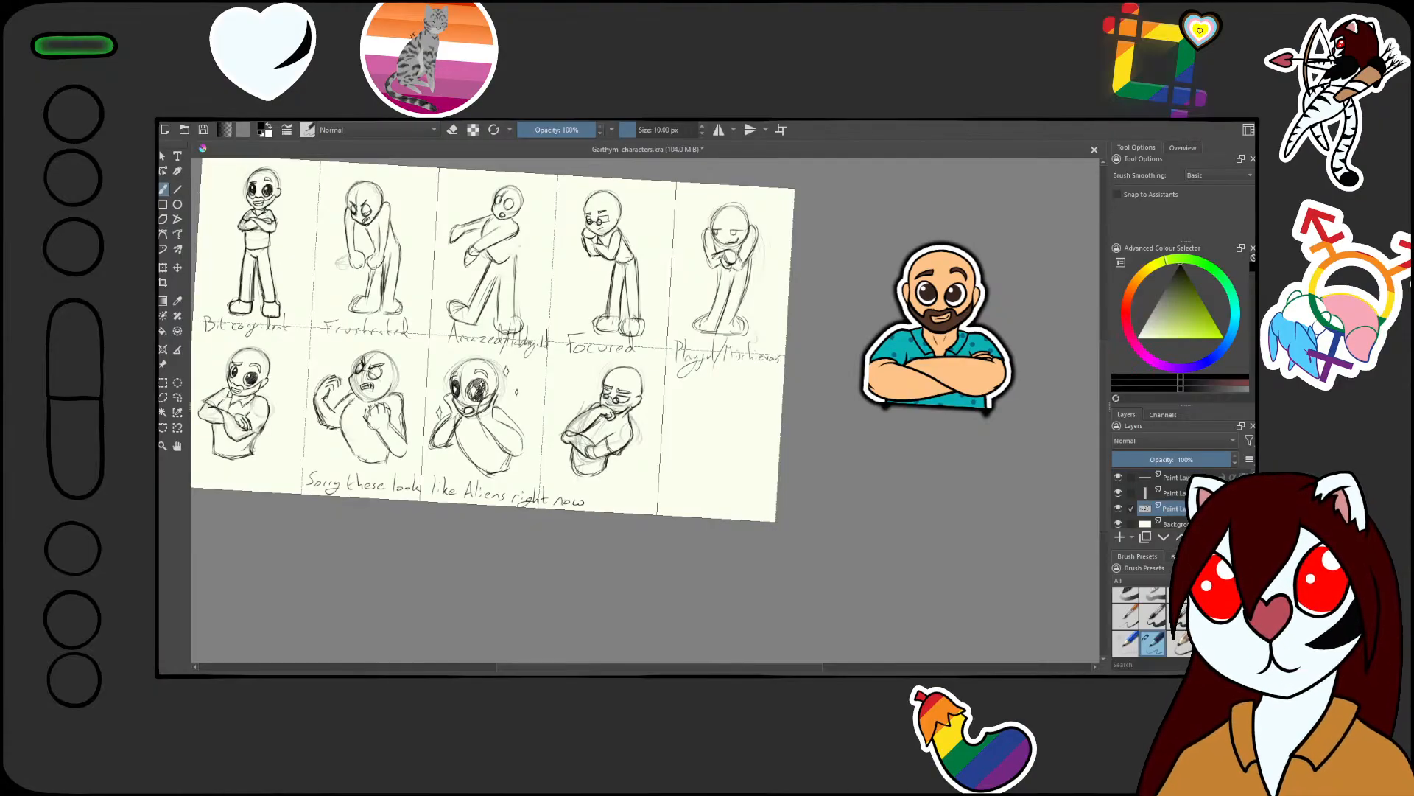
key(ctrl+s)
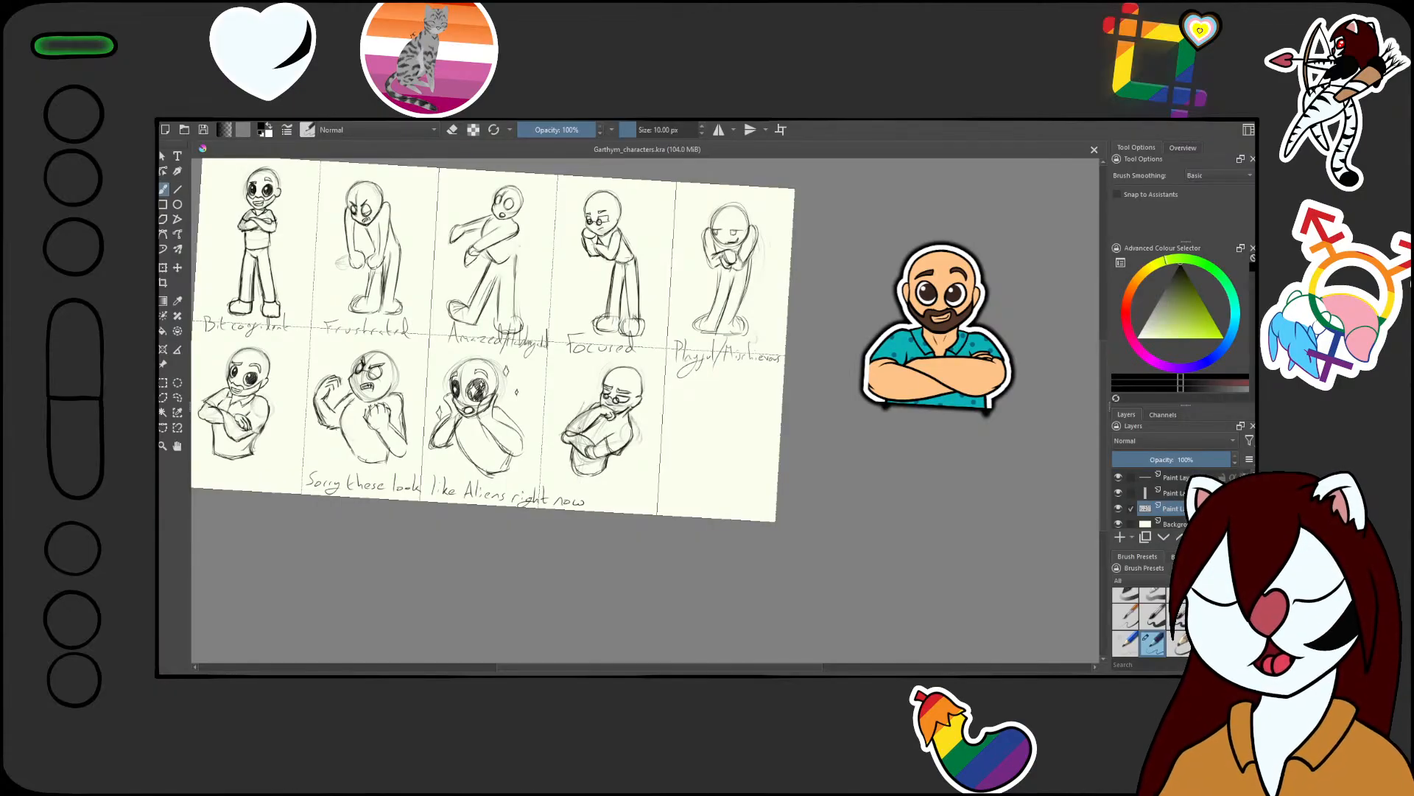
scroll(579, 429, up, 2)
scroll(590, 433, down, 3)
scroll(659, 425, up, 3)
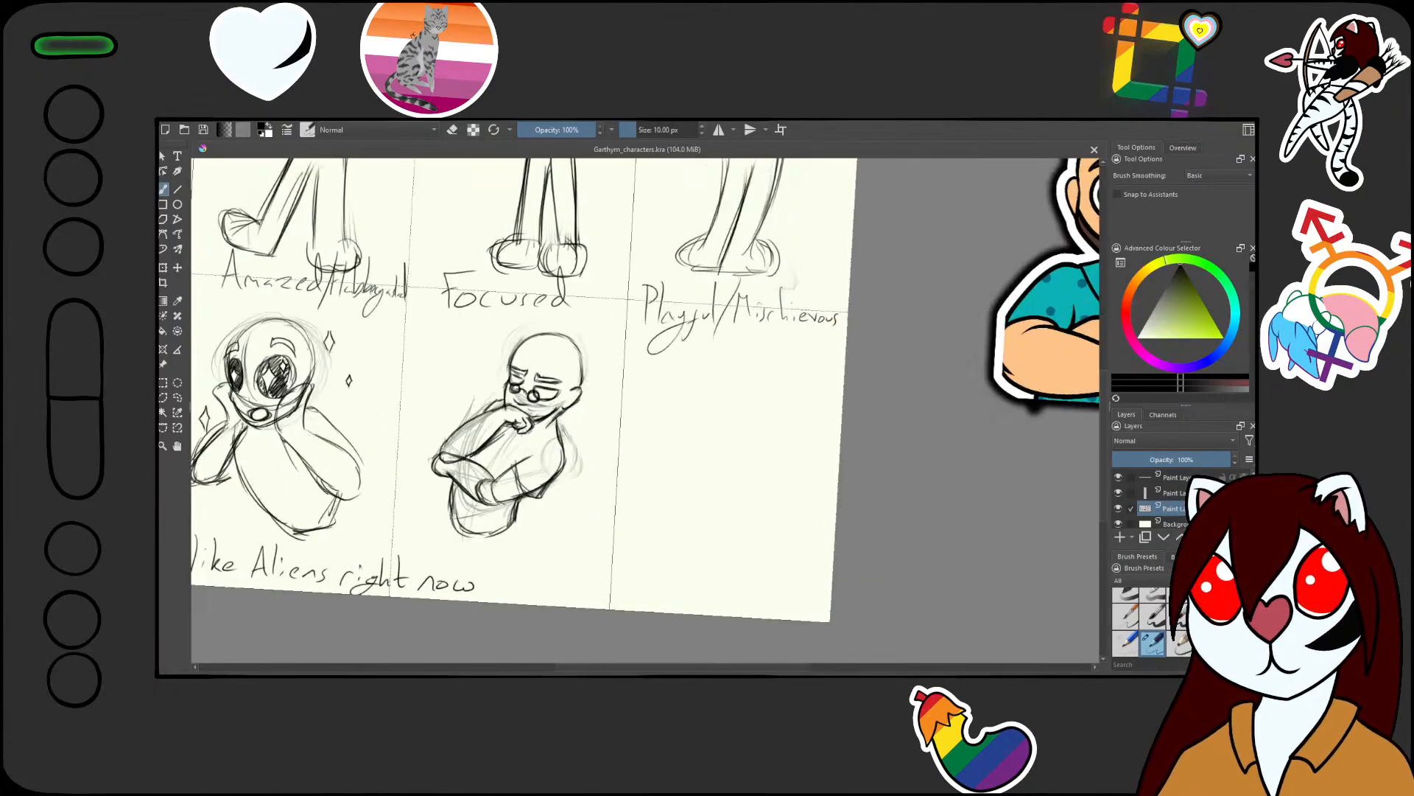
scroll(943, 471, down, 1)
scroll(944, 471, up, 2)
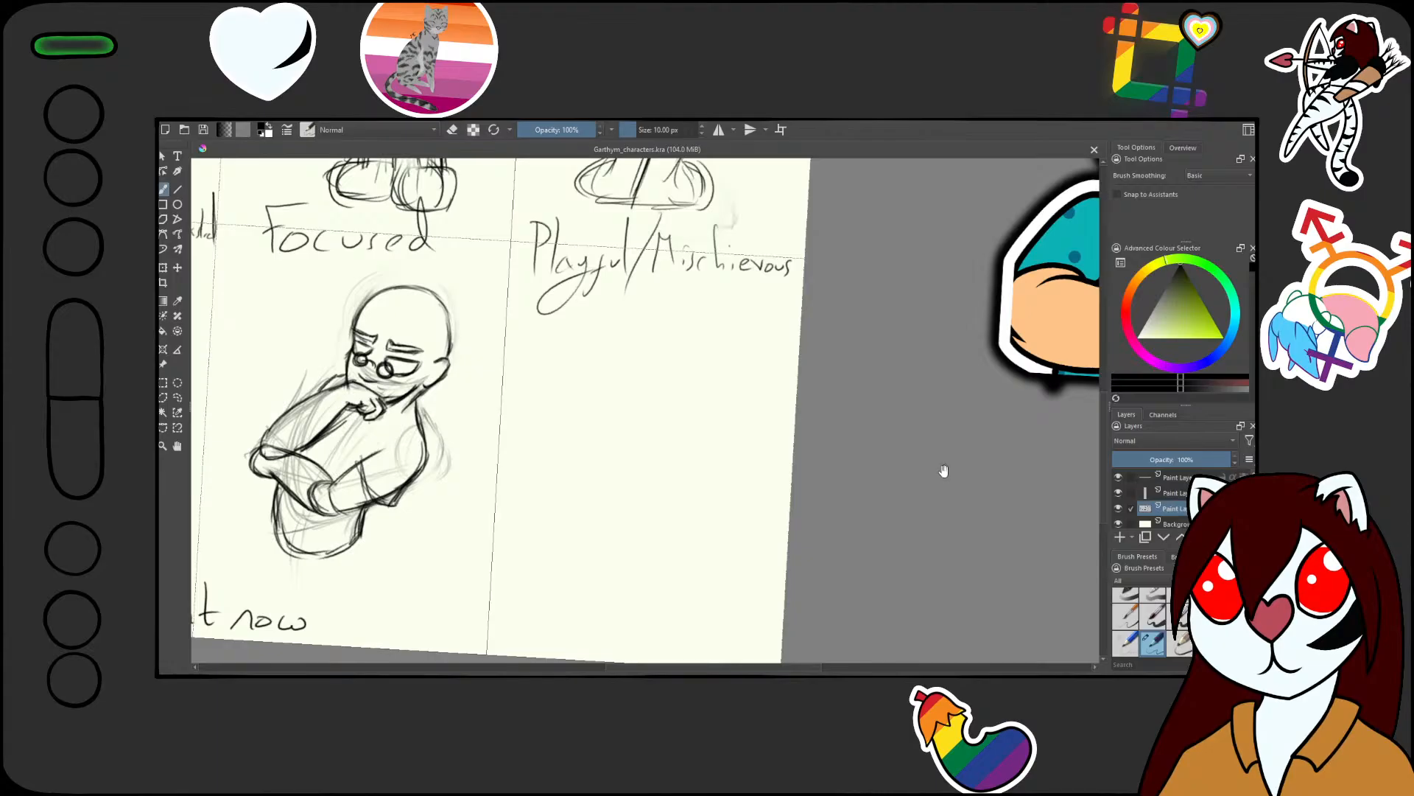
drag(652, 544, 651, 439)
scroll(651, 439, down, 3)
scroll(622, 572, up, 3)
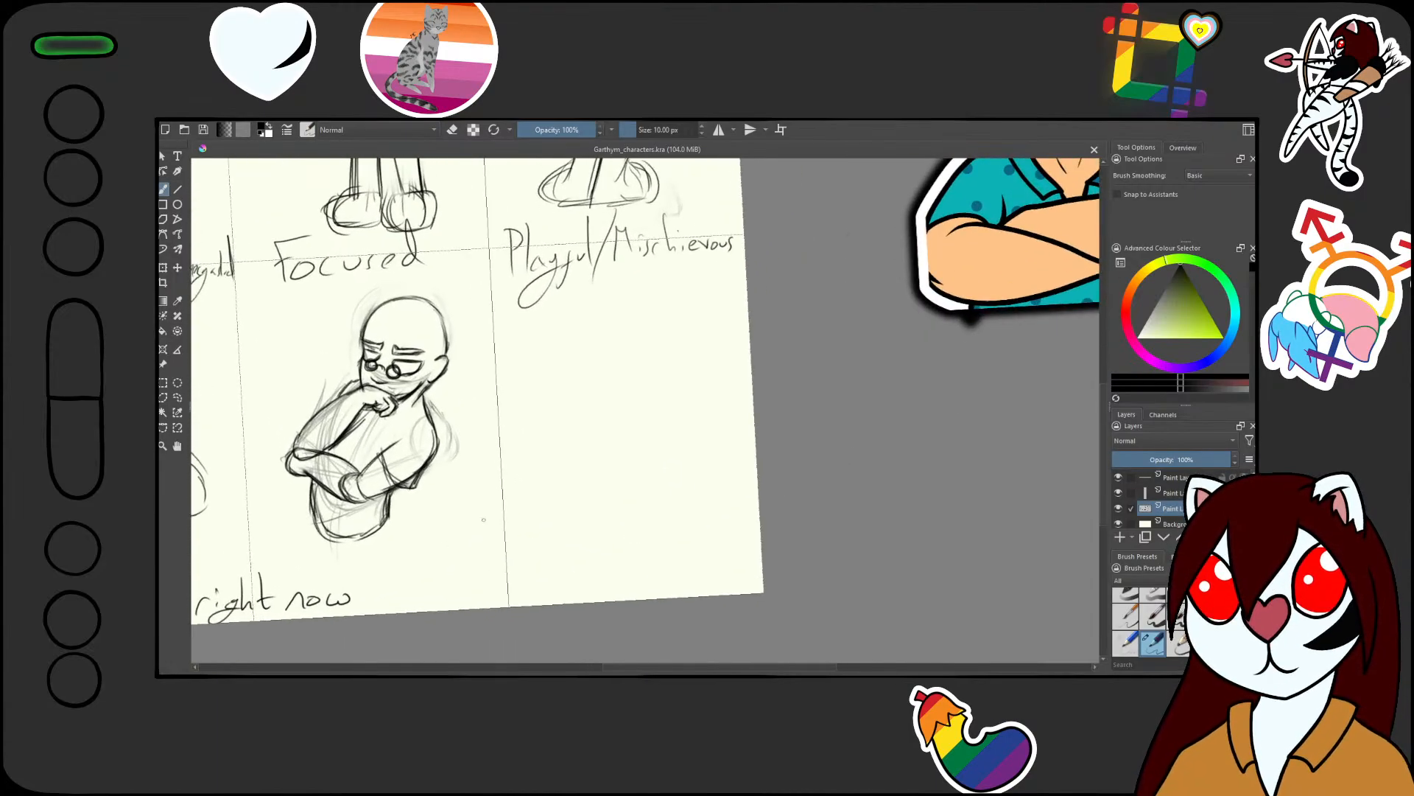
drag(622, 434, 660, 441)
drag(822, 358, 752, 385)
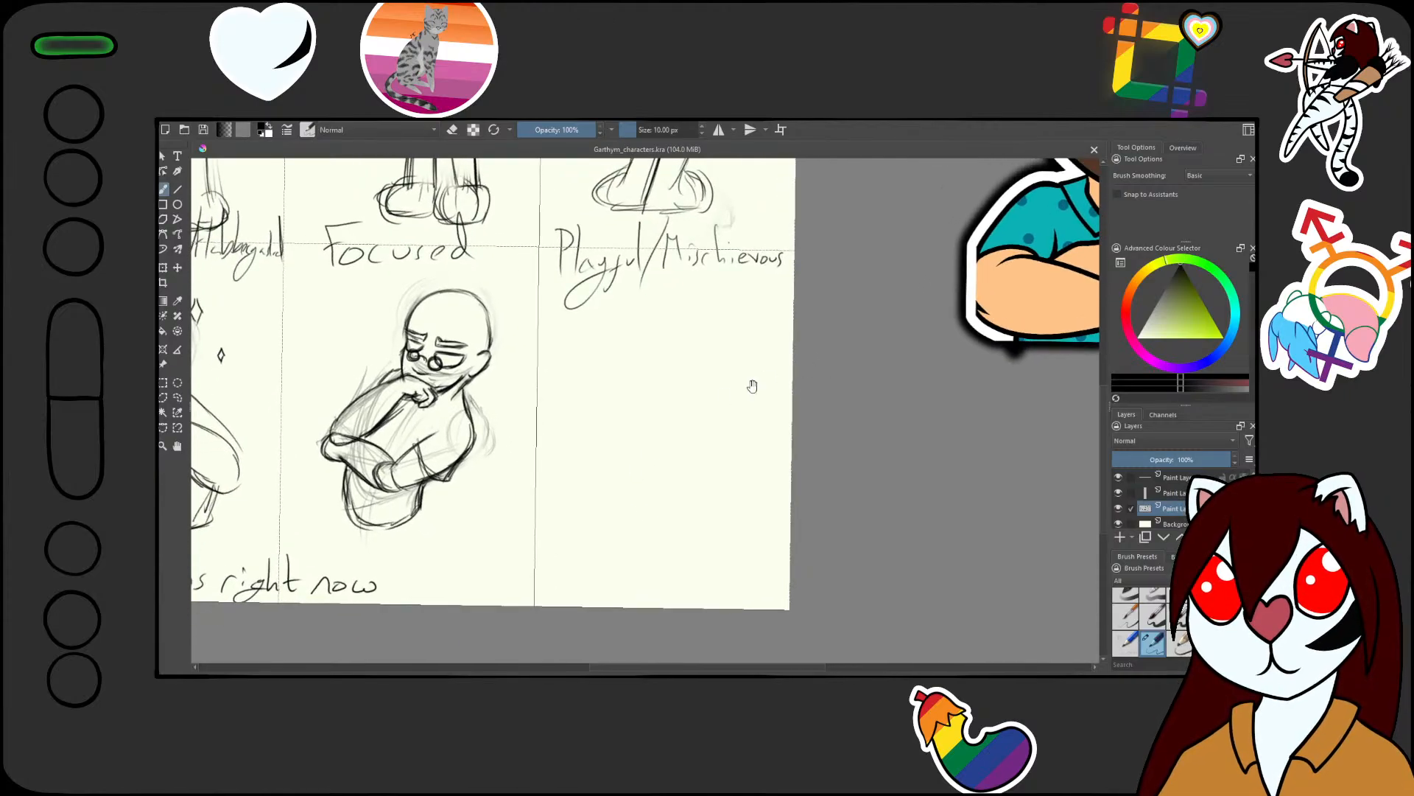
drag(671, 457, 696, 475)
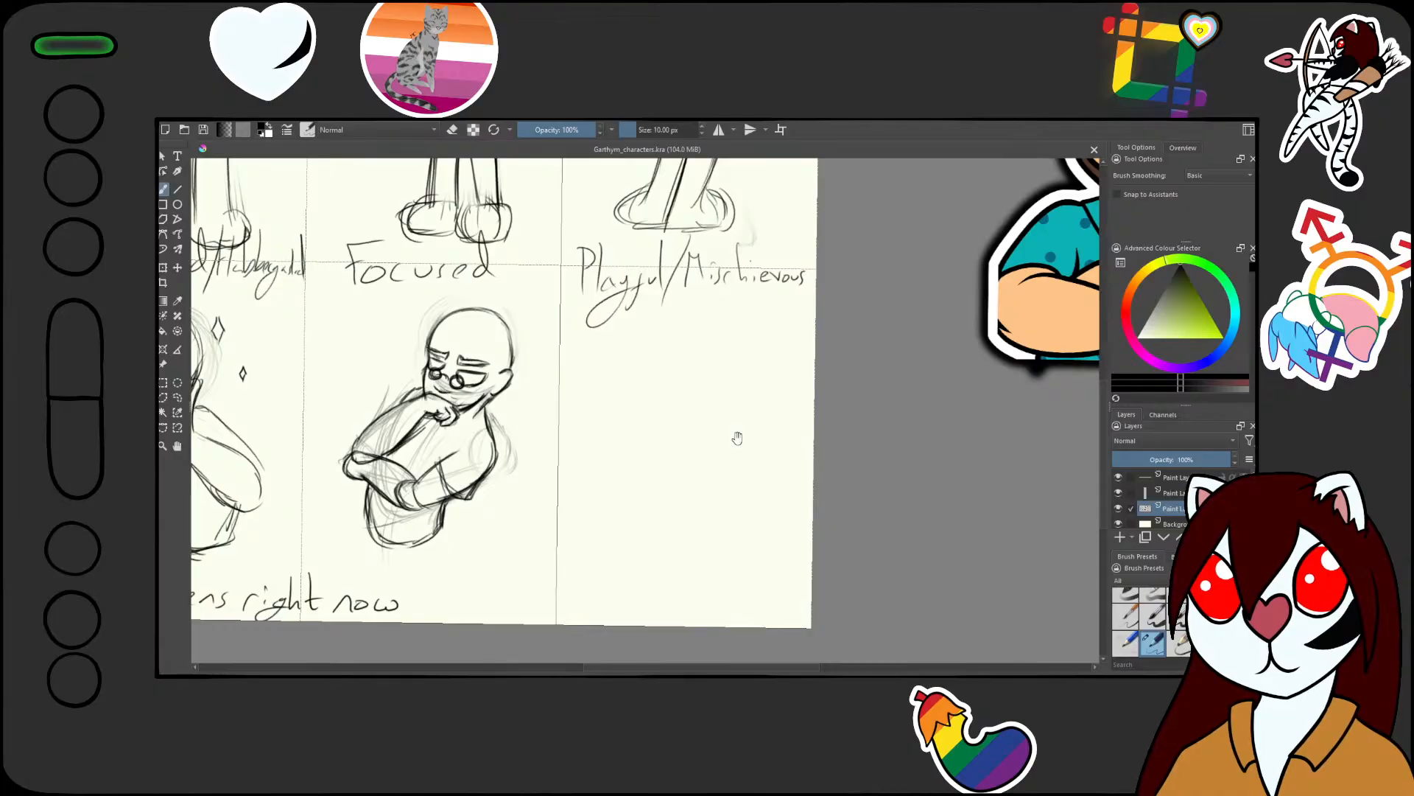
drag(700, 516, 744, 531)
scroll(734, 529, up, 1)
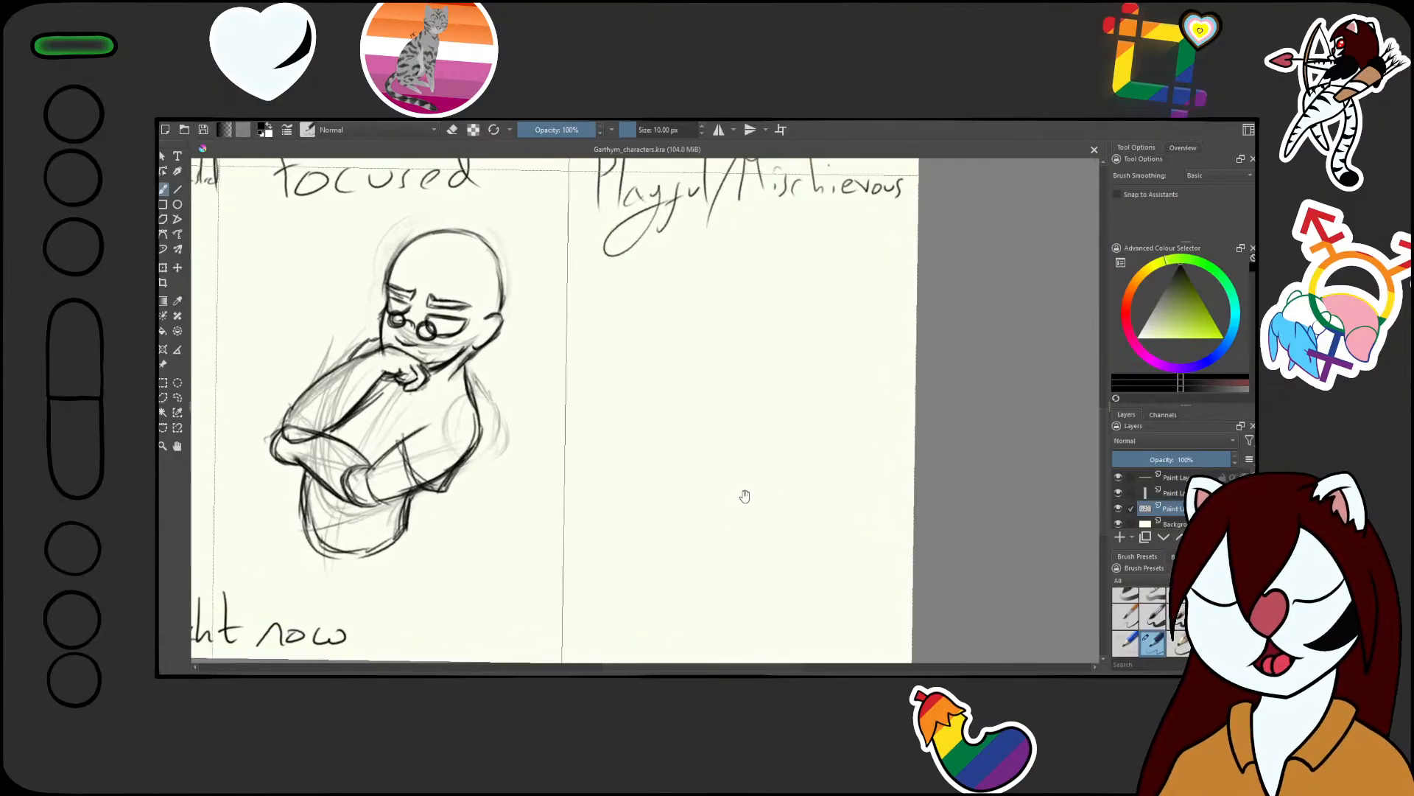
drag(788, 422, 717, 445)
scroll(717, 455, down, 1)
scroll(679, 471, up, 1)
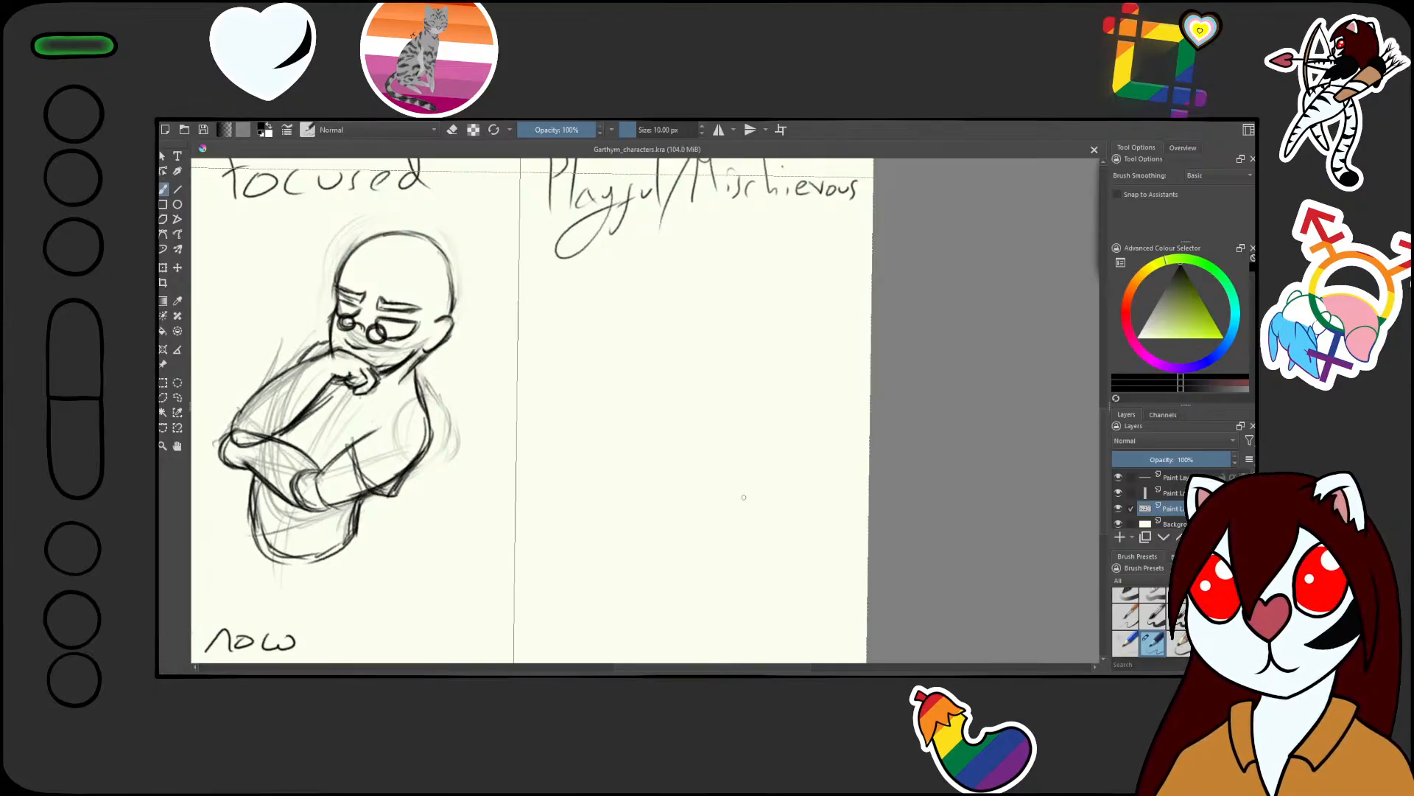
scroll(755, 496, down, 2)
mouse_move(676, 523)
mouse_down()
mouse_move(693, 543)
mouse_move(798, 548)
mouse_move(674, 541)
mouse_up()
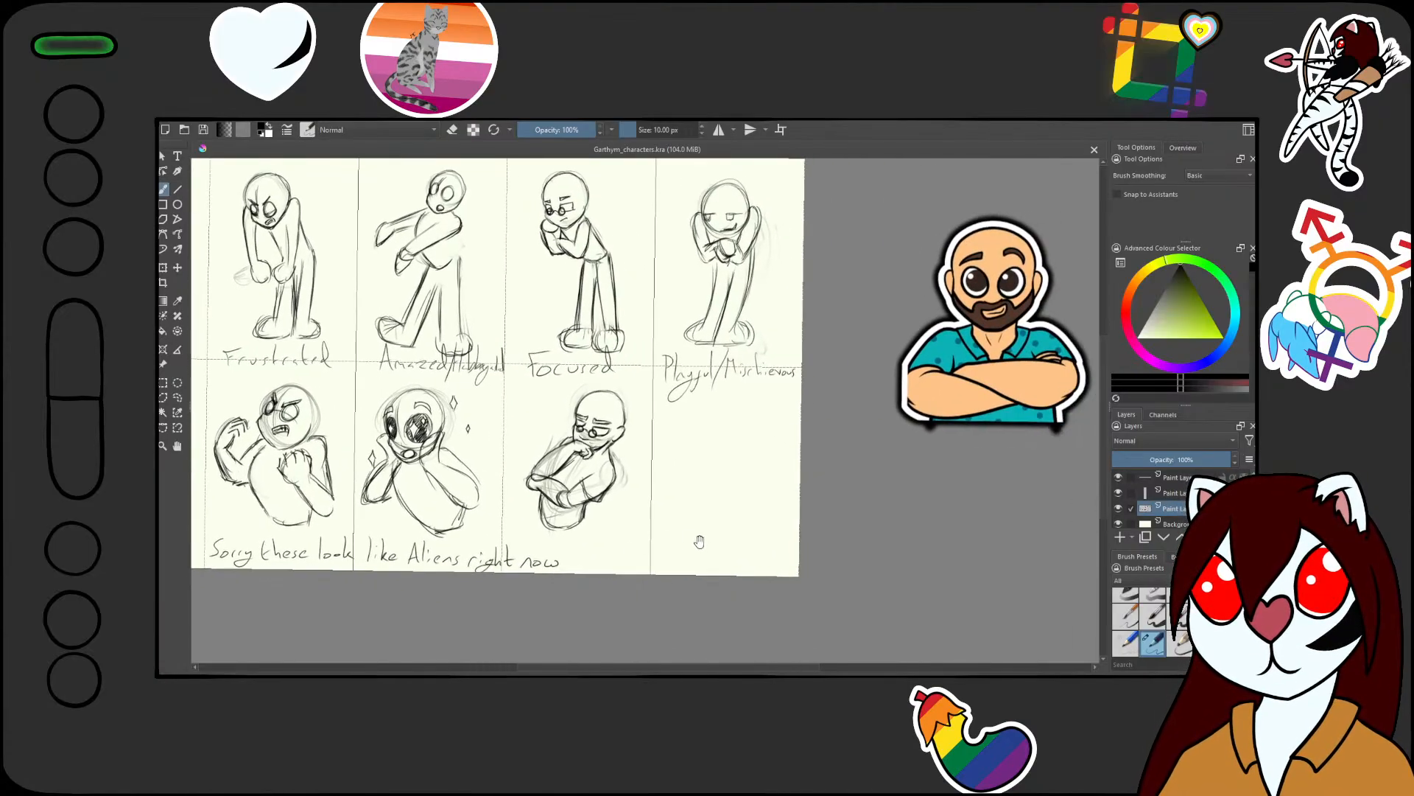
scroll(690, 530, up, 4)
mouse_move(726, 350)
mouse_down()
mouse_move(814, 335)
mouse_move(775, 379)
mouse_up()
drag(749, 498, 723, 606)
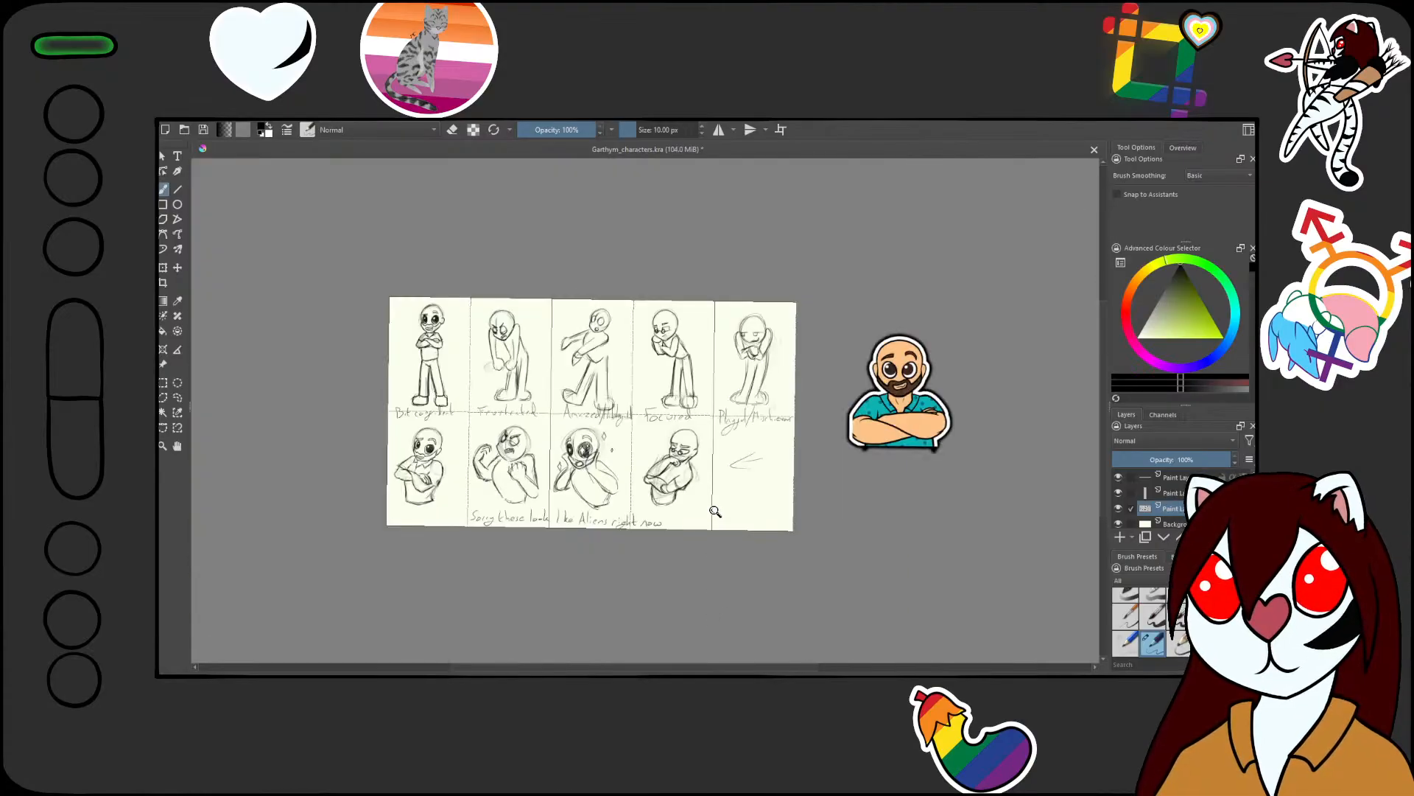
scroll(716, 511, up, 3)
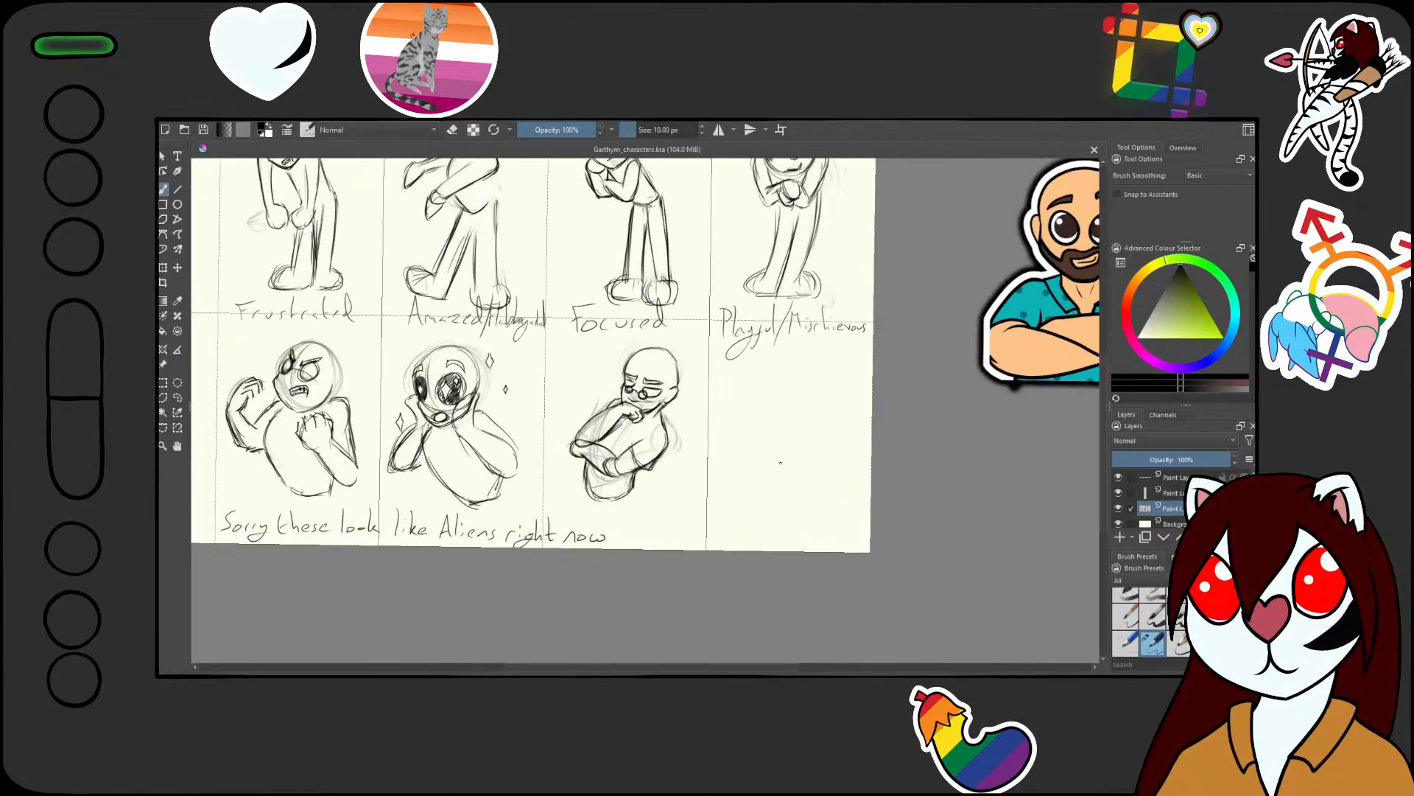
scroll(780, 462, up, 2)
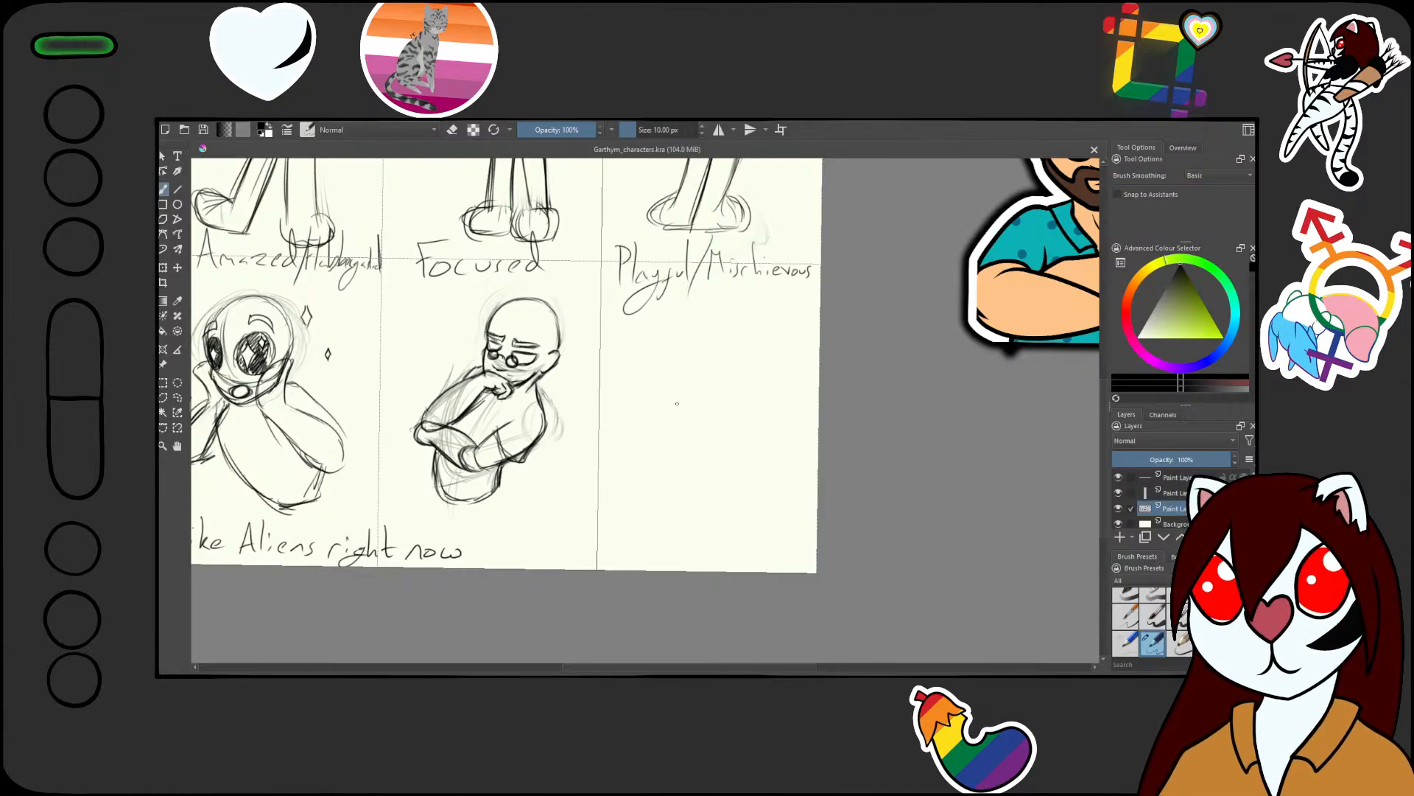
scroll(679, 402, down, 2)
scroll(681, 400, up, 3)
mouse_move(684, 471)
mouse_down()
mouse_move(626, 446)
mouse_move(646, 446)
mouse_up()
drag(650, 339, 687, 322)
drag(672, 259, 691, 332)
drag(692, 332, 647, 522)
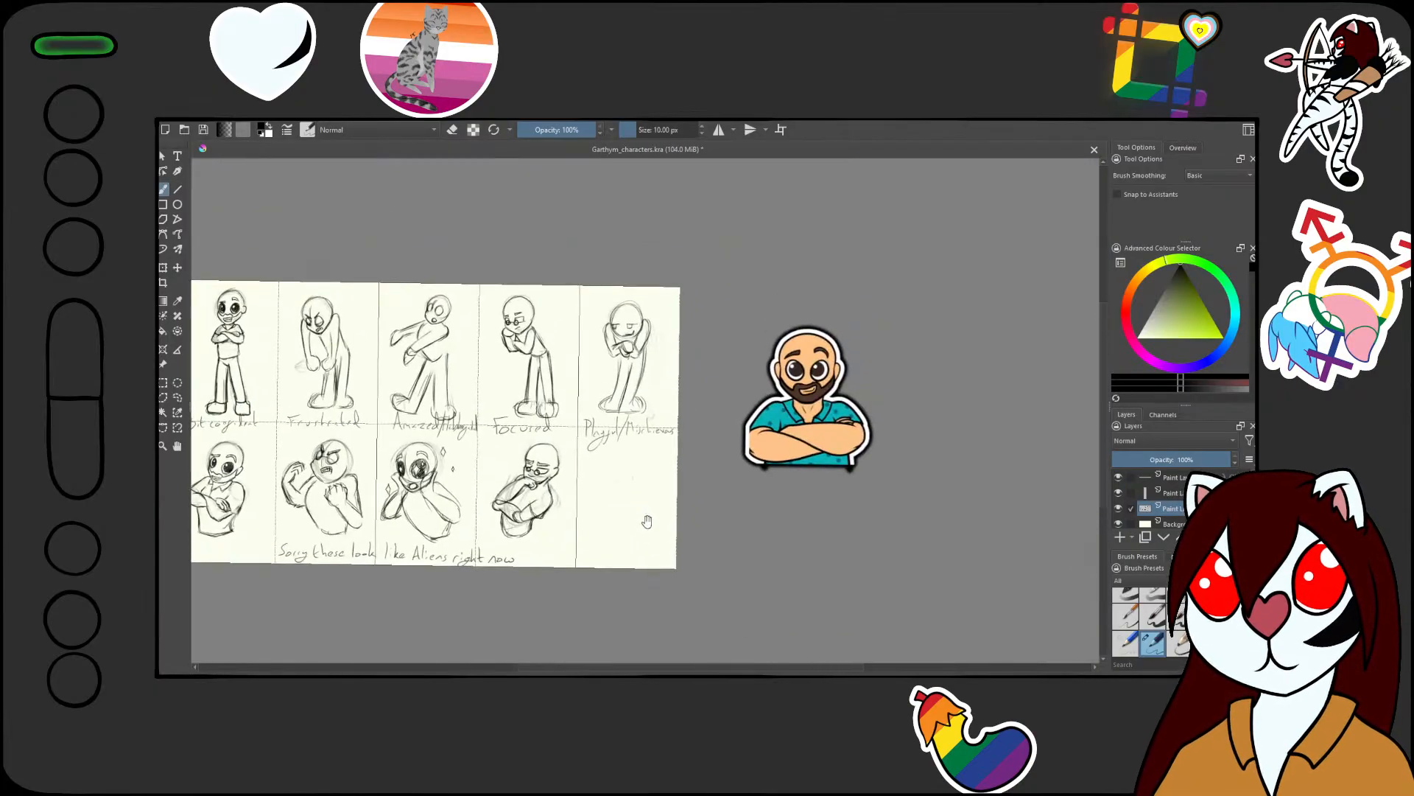
drag(612, 477, 625, 444)
mouse_move(615, 509)
mouse_down()
mouse_move(643, 470)
mouse_move(640, 499)
mouse_up()
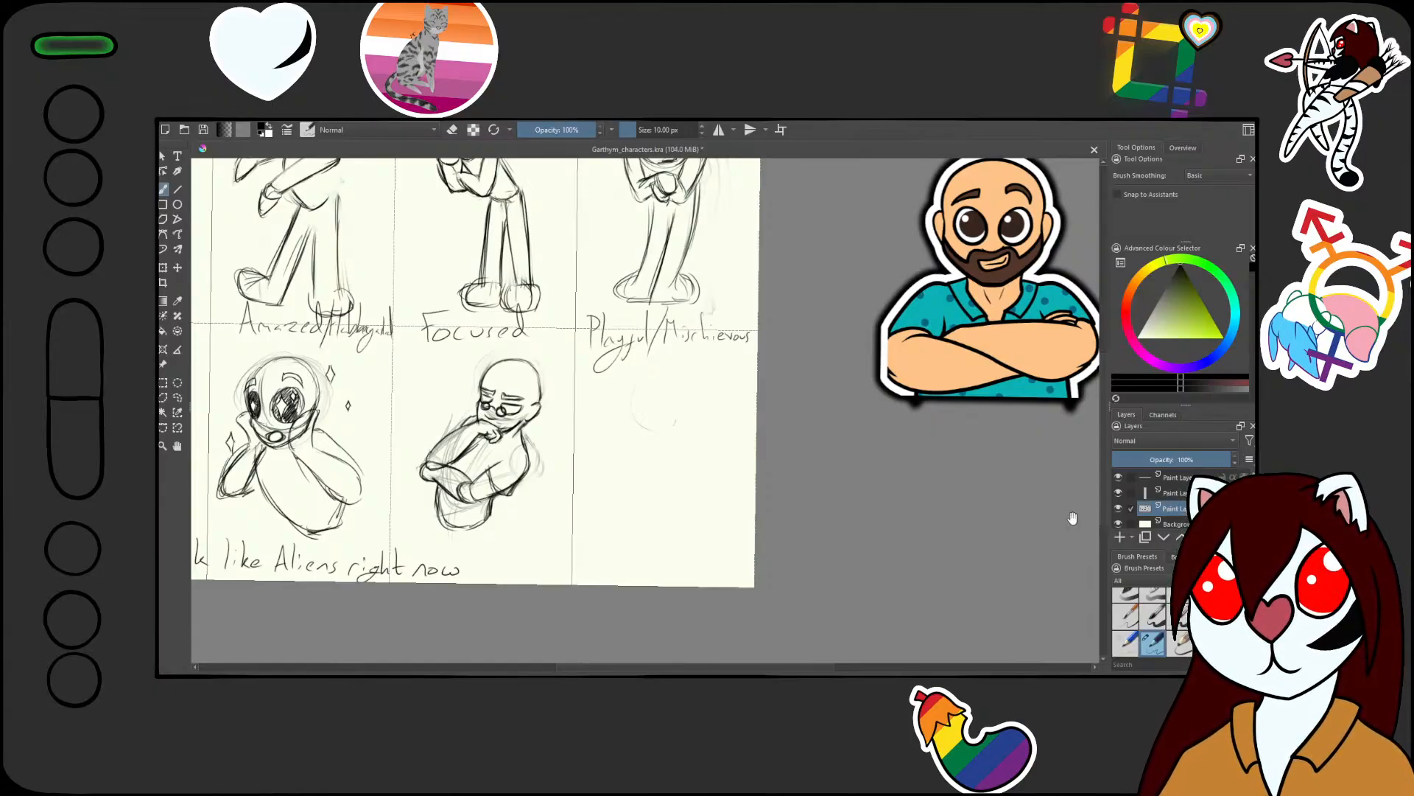
drag(640, 525, 664, 550)
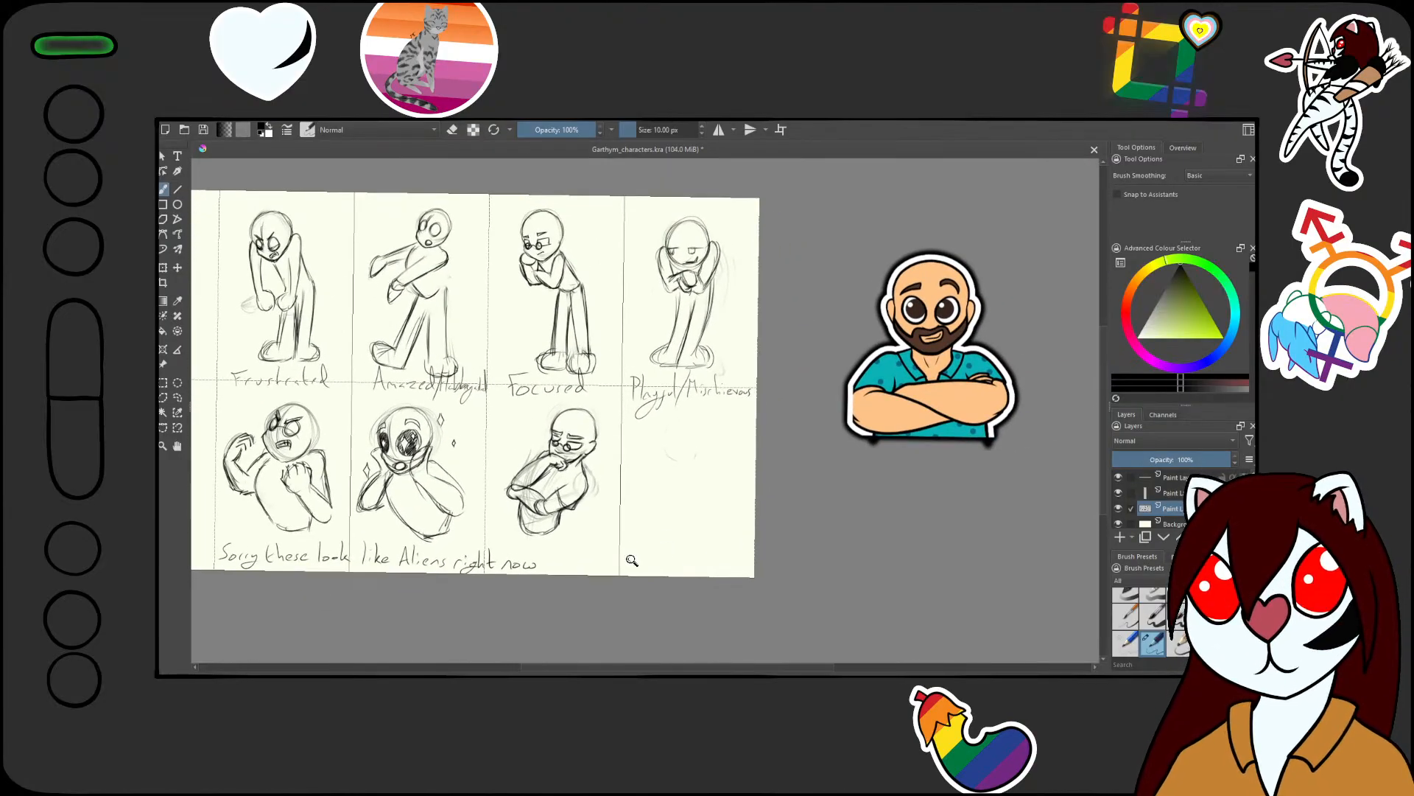
scroll(631, 559, up, 1)
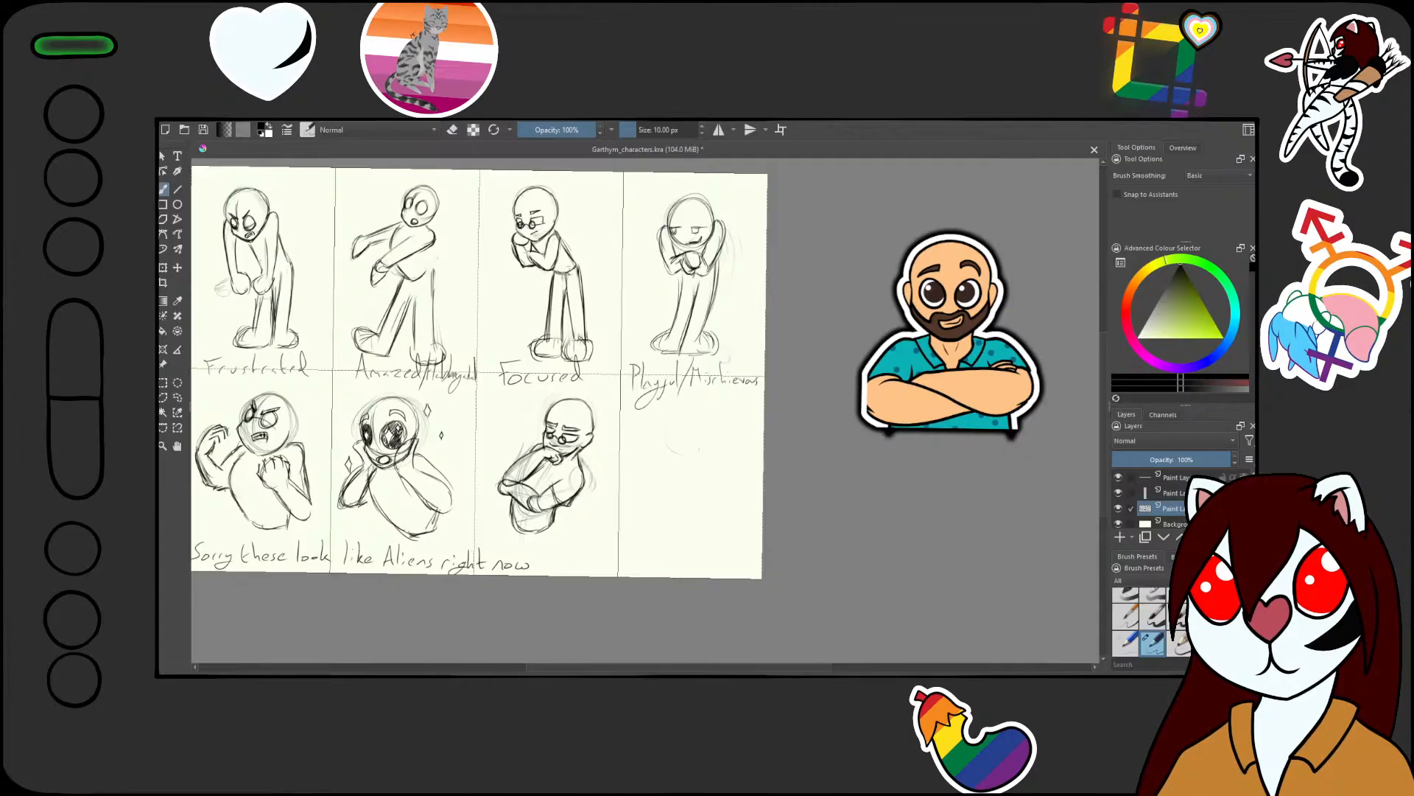
mouse_move(657, 544)
mouse_down()
mouse_move(671, 489)
mouse_move(669, 531)
mouse_up()
drag(669, 530, 676, 540)
key(/)
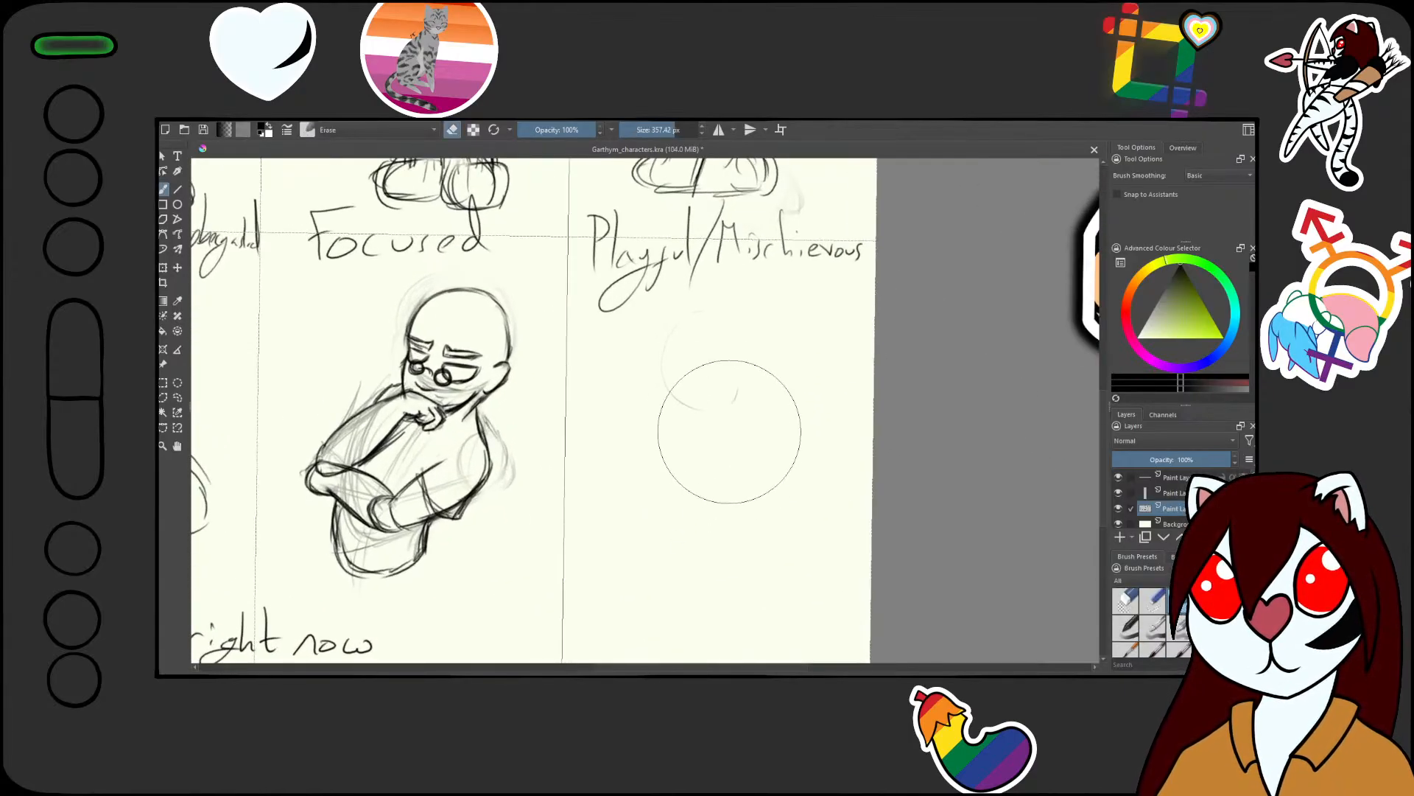
mouse_move(696, 374)
mouse_down()
mouse_move(684, 451)
mouse_move(689, 404)
mouse_up()
key(/)
Sketch a large round head in the empty panel below the Playful/Mischievous label
scroll(728, 531, down, 4)
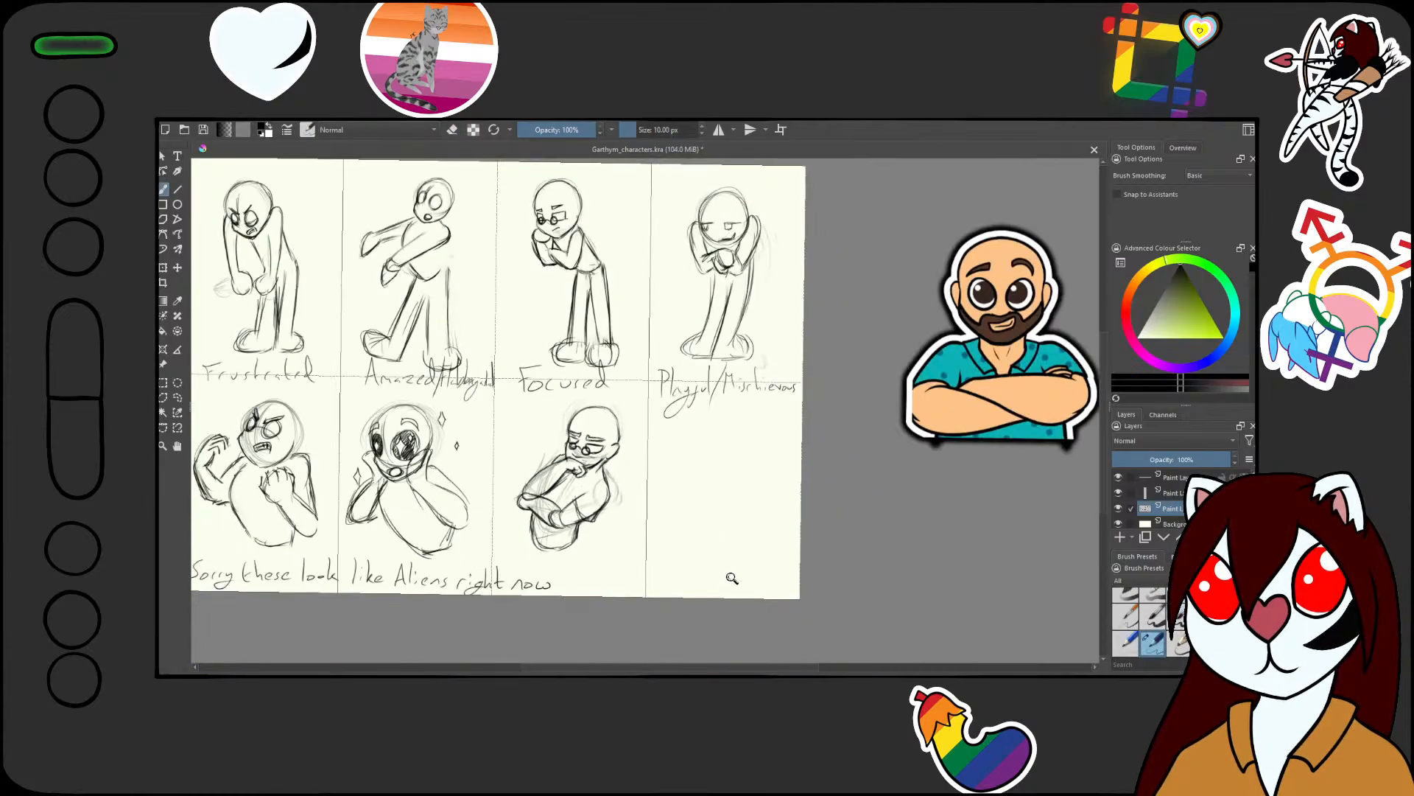
scroll(728, 559, up, 3)
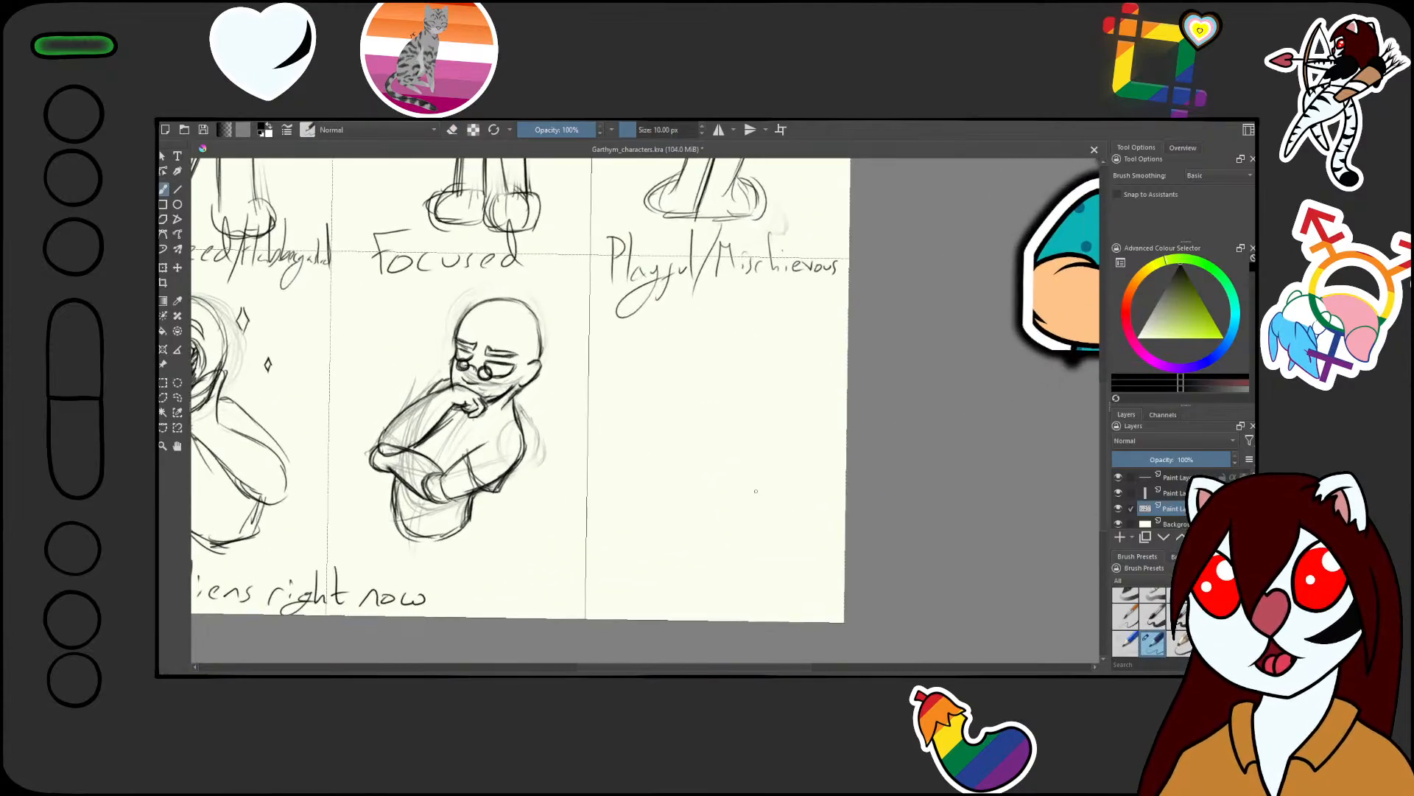
scroll(704, 334, down, 5)
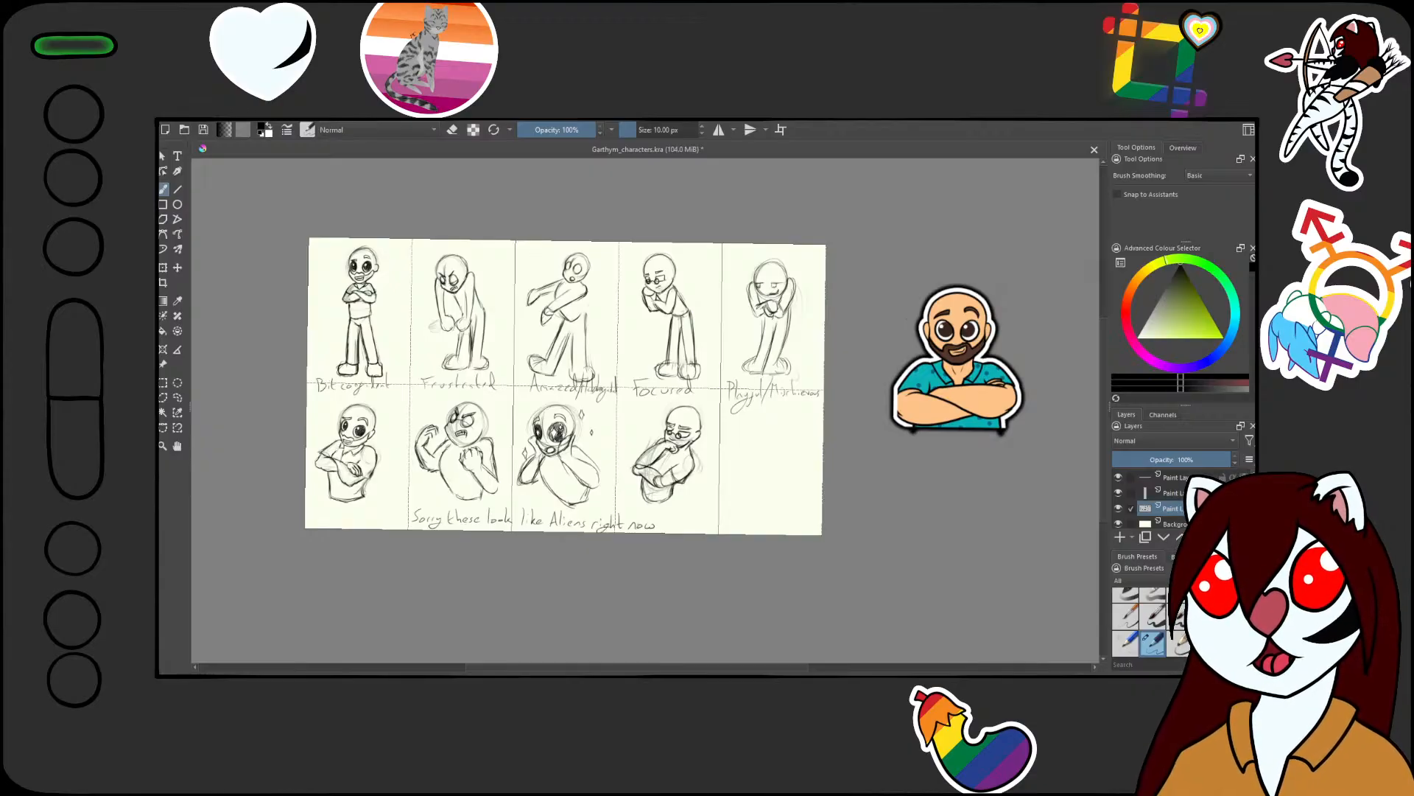
drag(763, 520, 761, 406)
scroll(734, 346, up, 2)
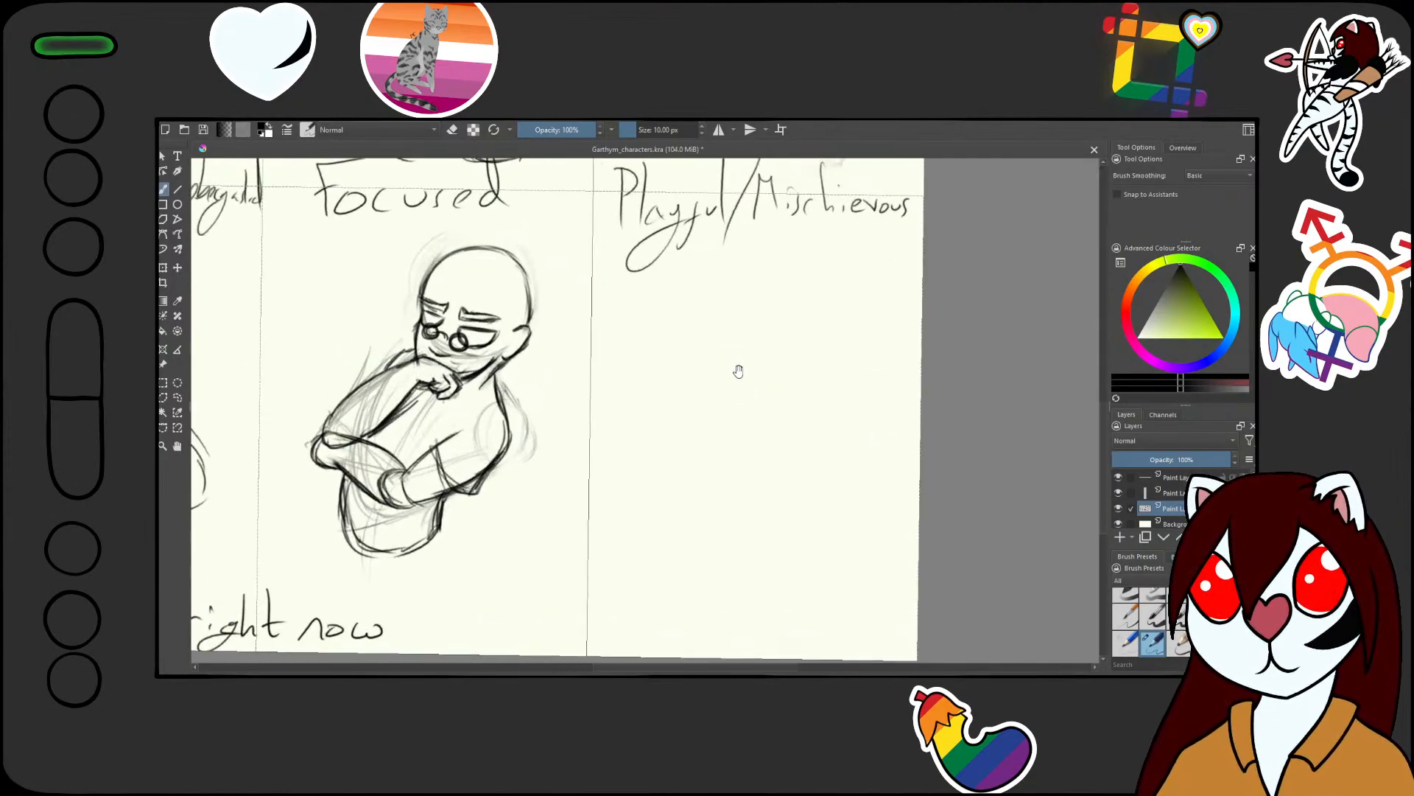
mouse_move(765, 256)
mouse_down()
mouse_move(711, 382)
mouse_move(668, 309)
mouse_move(730, 259)
mouse_move(774, 253)
mouse_move(844, 304)
mouse_move(772, 445)
mouse_up()
drag(720, 253, 657, 398)
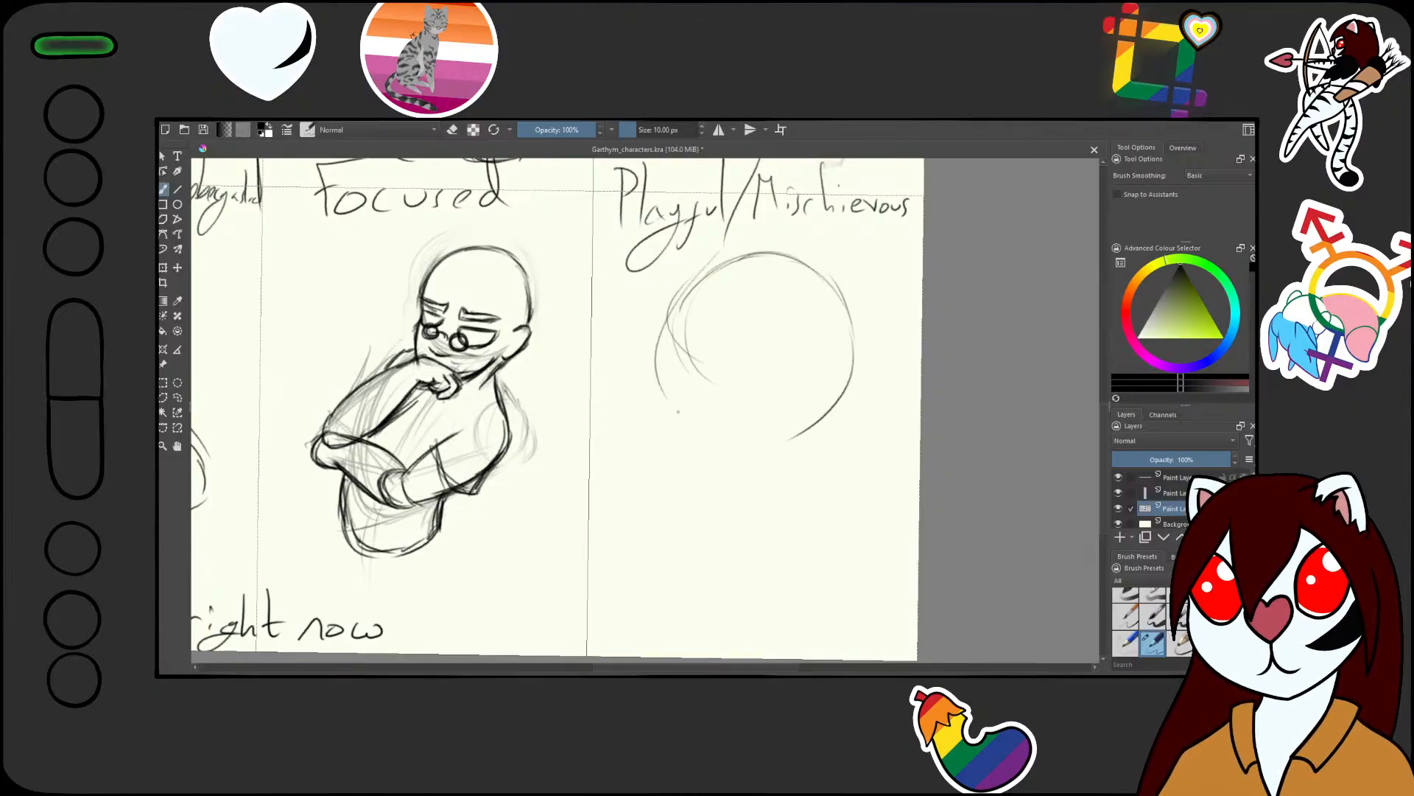
drag(691, 286, 701, 430)
mouse_move(656, 342)
mouse_down()
mouse_move(737, 444)
mouse_move(767, 448)
mouse_up()
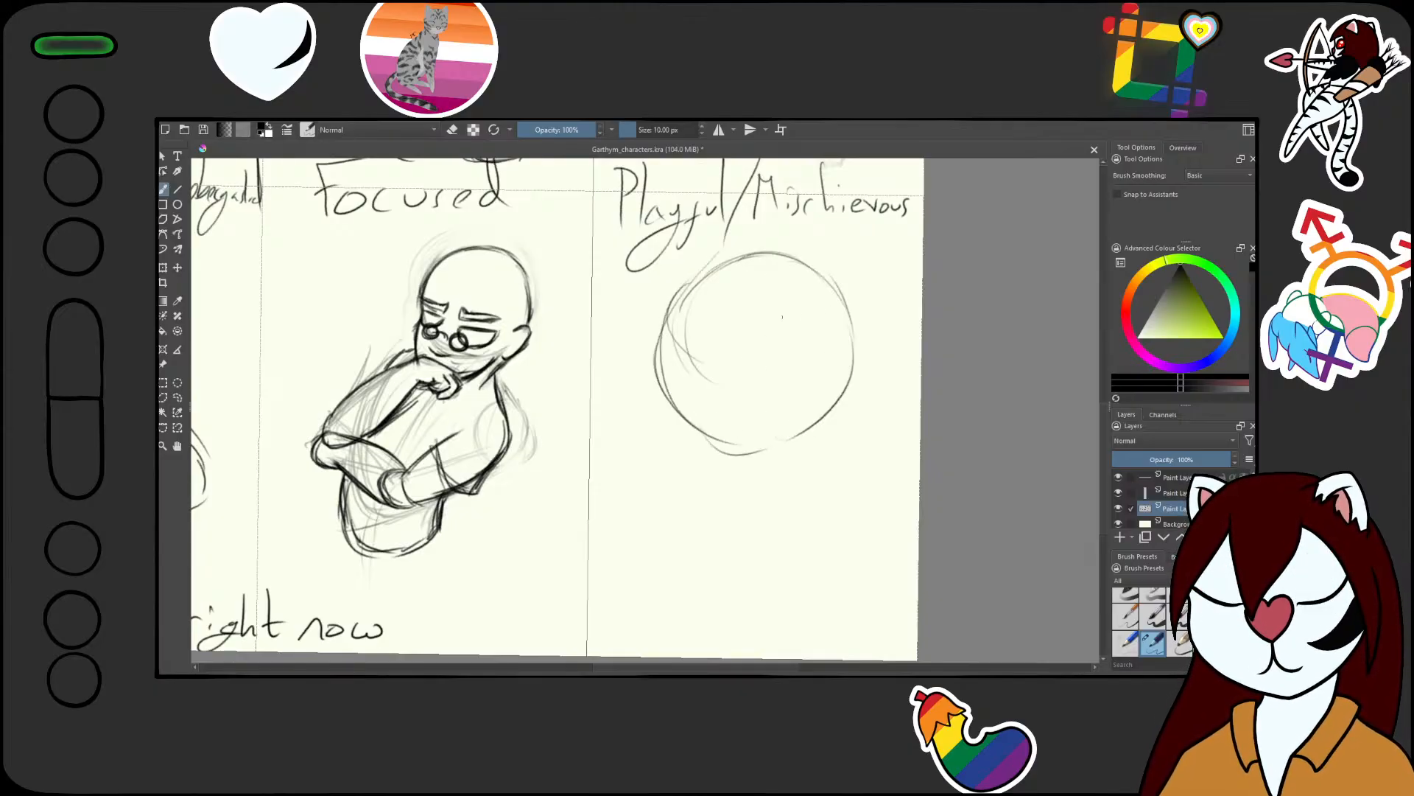
Sketch two large round eyes in the Playful/Mischievous head and add small oval pupils
mouse_move(757, 322)
mouse_down()
mouse_move(748, 374)
mouse_move(781, 391)
mouse_move(741, 360)
mouse_up()
mouse_move(817, 316)
mouse_down()
mouse_move(830, 359)
mouse_move(793, 387)
mouse_up()
mouse_move(719, 305)
mouse_down()
mouse_move(717, 365)
mouse_move(698, 295)
mouse_move(658, 373)
mouse_move(694, 299)
mouse_move(721, 302)
mouse_move(725, 324)
mouse_move(676, 311)
mouse_move(685, 379)
mouse_move(697, 299)
mouse_move(679, 349)
mouse_move(687, 321)
mouse_move(701, 361)
mouse_move(696, 389)
mouse_up()
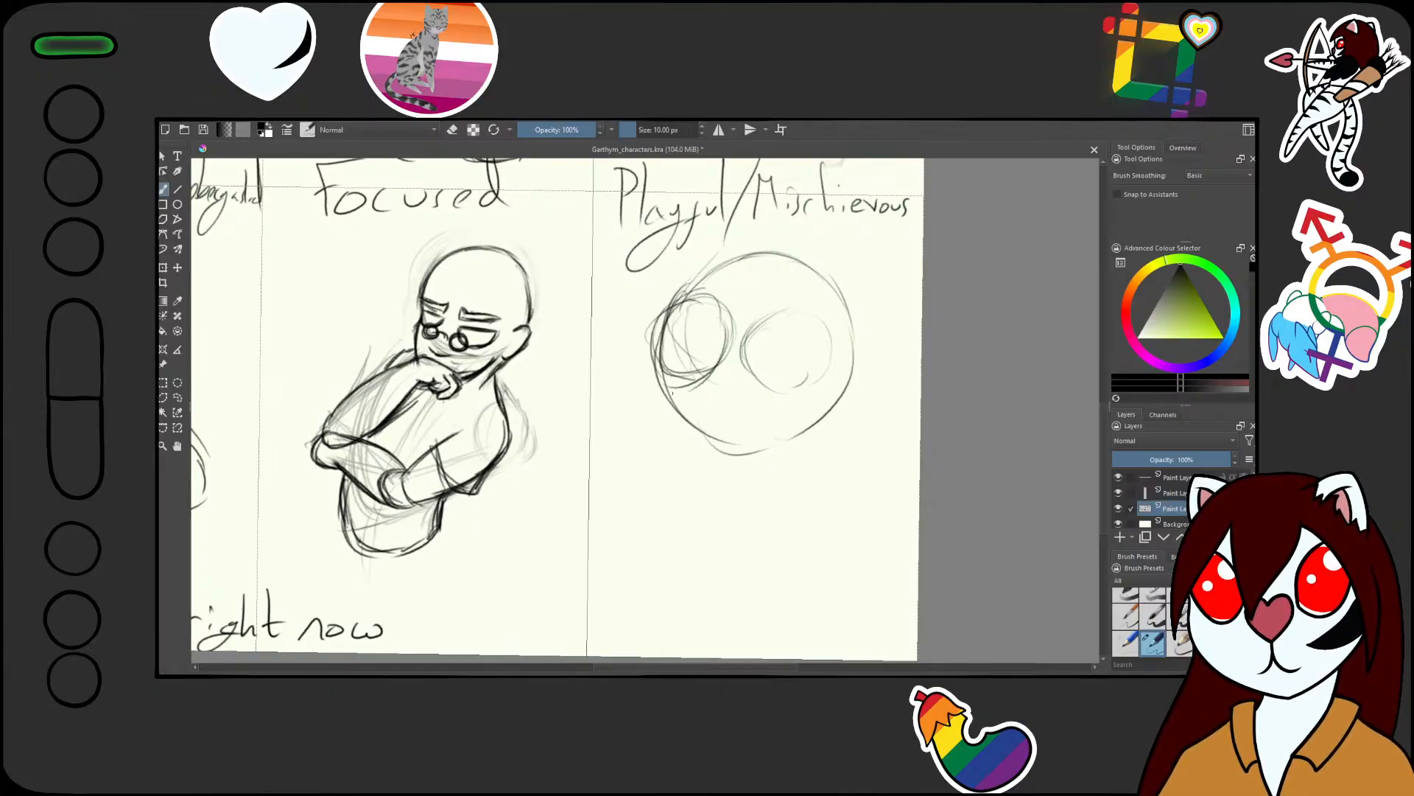
mouse_move(792, 317)
mouse_down()
mouse_move(775, 388)
mouse_move(753, 353)
mouse_up()
drag(753, 317, 788, 390)
drag(817, 355, 818, 377)
click(758, 463)
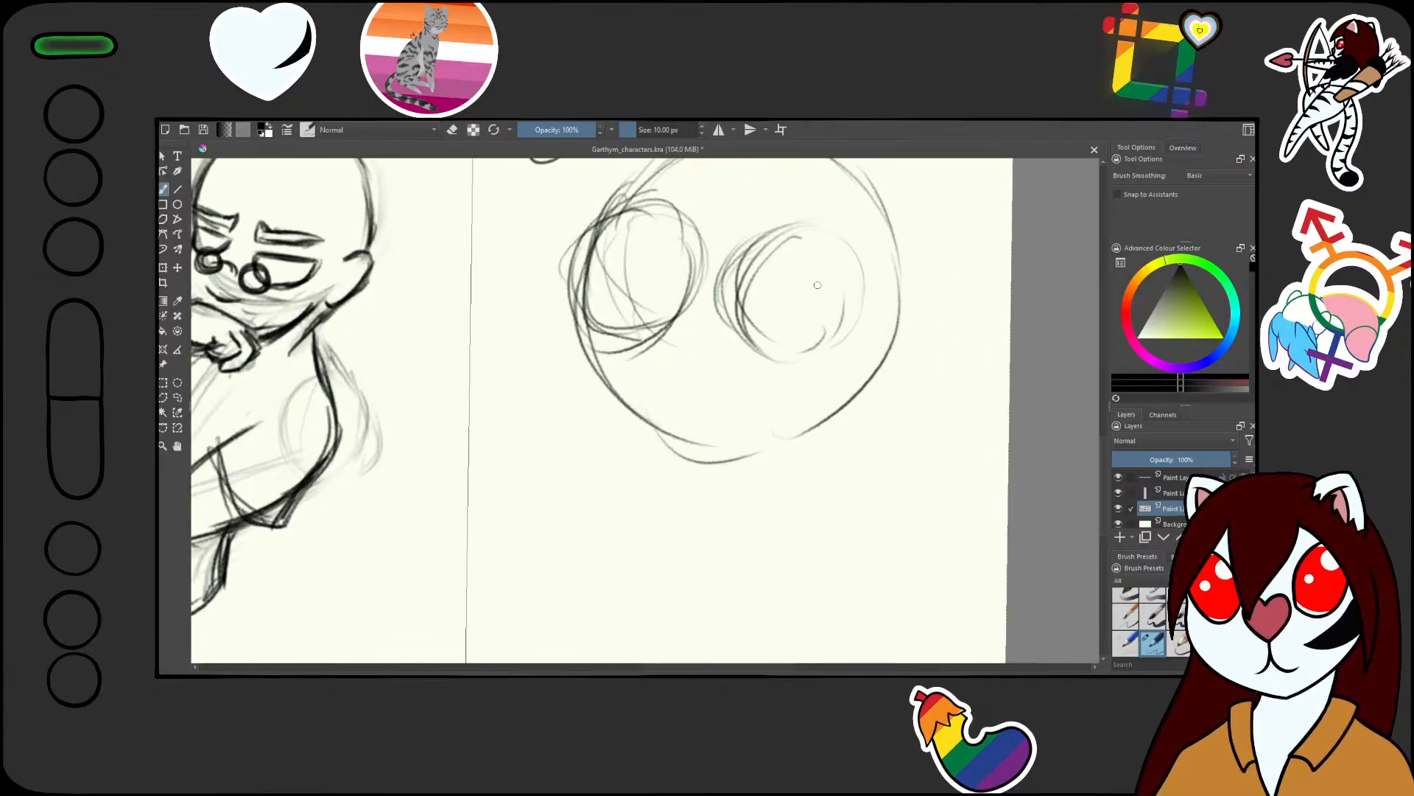
mouse_move(824, 259)
mouse_down()
mouse_move(790, 291)
mouse_move(819, 258)
mouse_up()
mouse_move(606, 247)
mouse_down()
mouse_move(641, 224)
mouse_move(600, 273)
mouse_up()
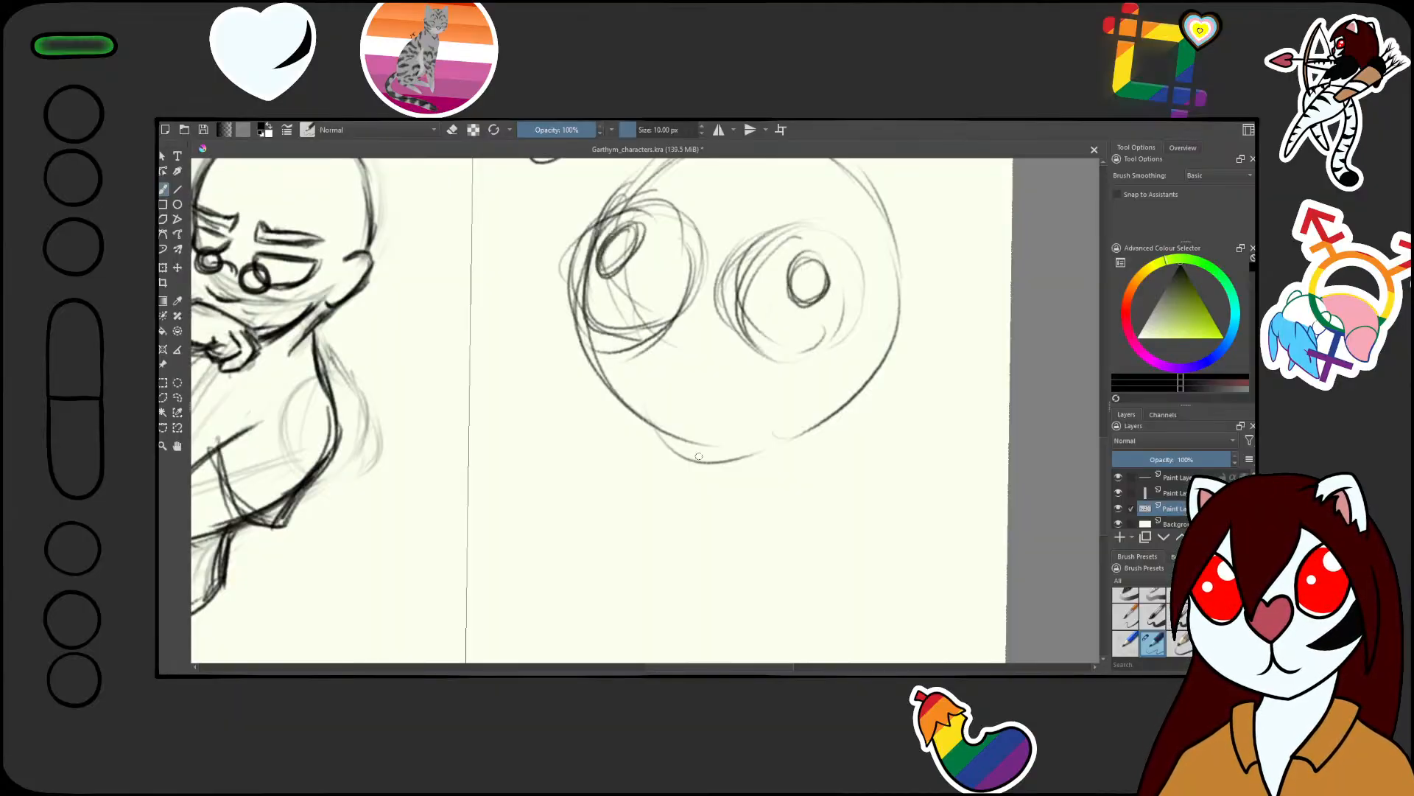
Draw a slanted open mouth with a round tongue and a small curved nose on the Playful/Mischievous head
mouse_move(648, 403)
mouse_down()
mouse_move(780, 372)
mouse_move(780, 420)
mouse_move(722, 420)
mouse_move(695, 440)
mouse_move(713, 420)
mouse_move(739, 425)
mouse_move(752, 444)
mouse_move(700, 446)
mouse_move(745, 452)
mouse_up()
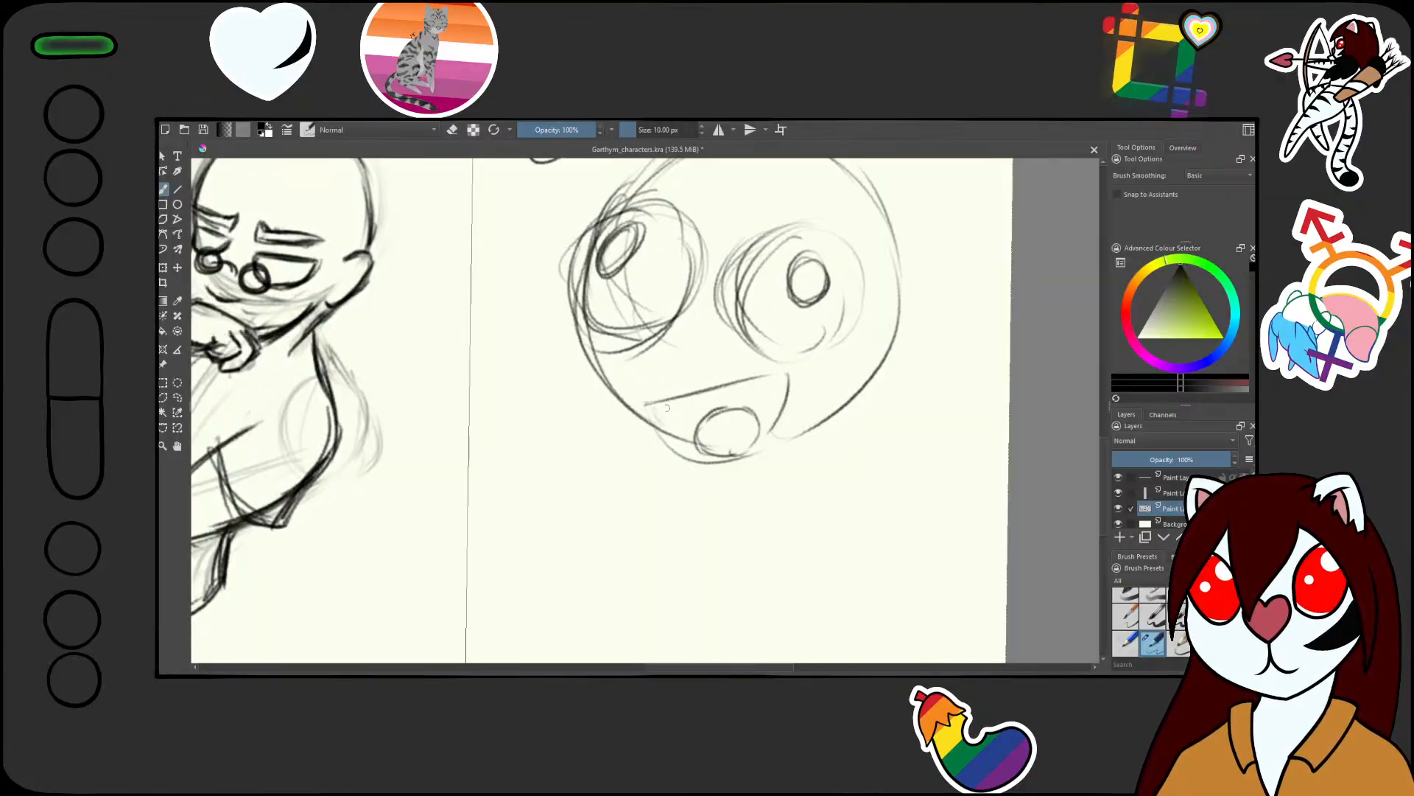
drag(668, 372, 696, 381)
scroll(755, 412, down, 5)
scroll(757, 451, up, 3)
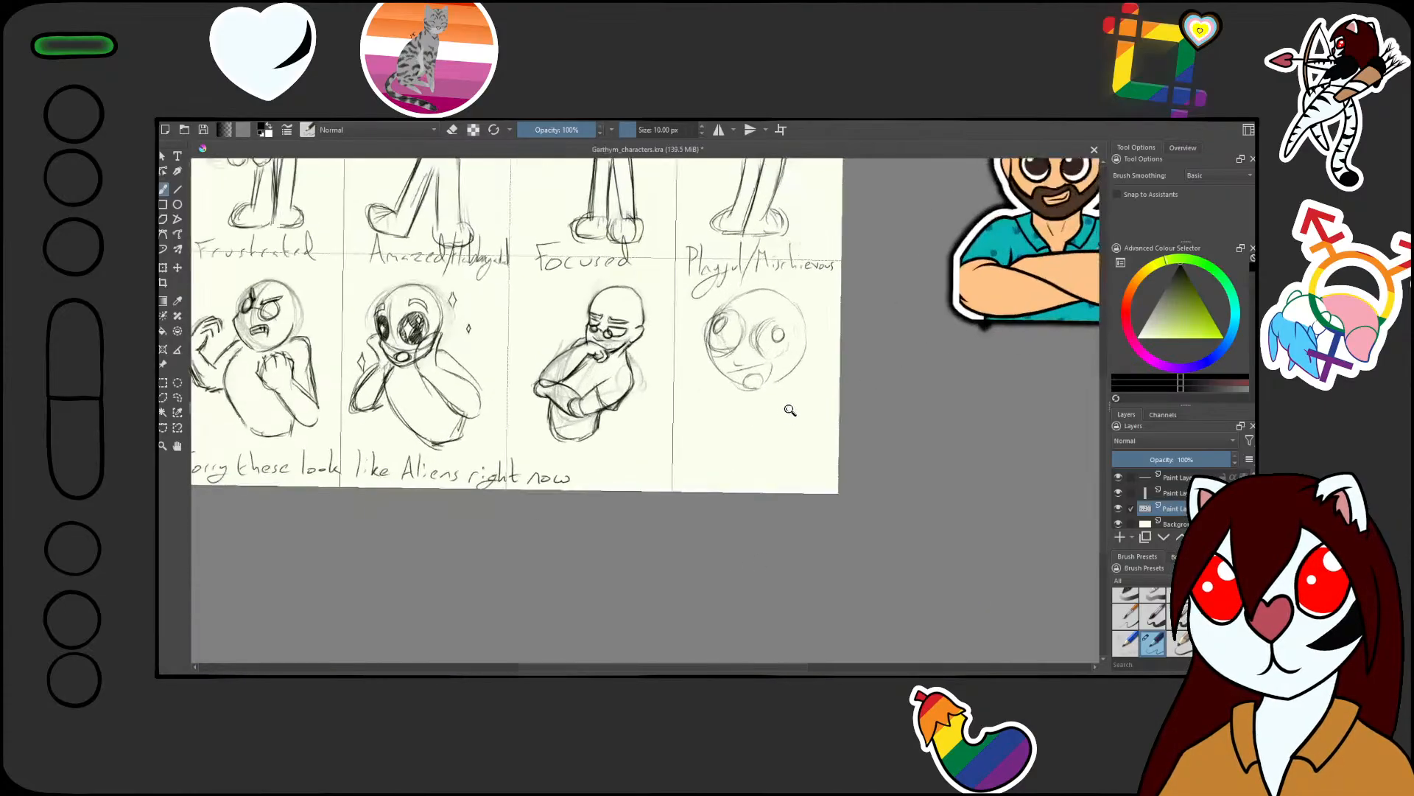
Draw an outstretched arm with a cuffed hand on one side and start the other arm below the head
drag(811, 355, 839, 383)
drag(682, 364, 666, 412)
mouse_move(840, 411)
mouse_down()
mouse_move(786, 396)
mouse_move(838, 405)
mouse_up()
drag(840, 378, 832, 406)
mouse_move(838, 377)
mouse_down()
mouse_move(855, 391)
mouse_move(840, 412)
mouse_up()
drag(657, 446, 694, 403)
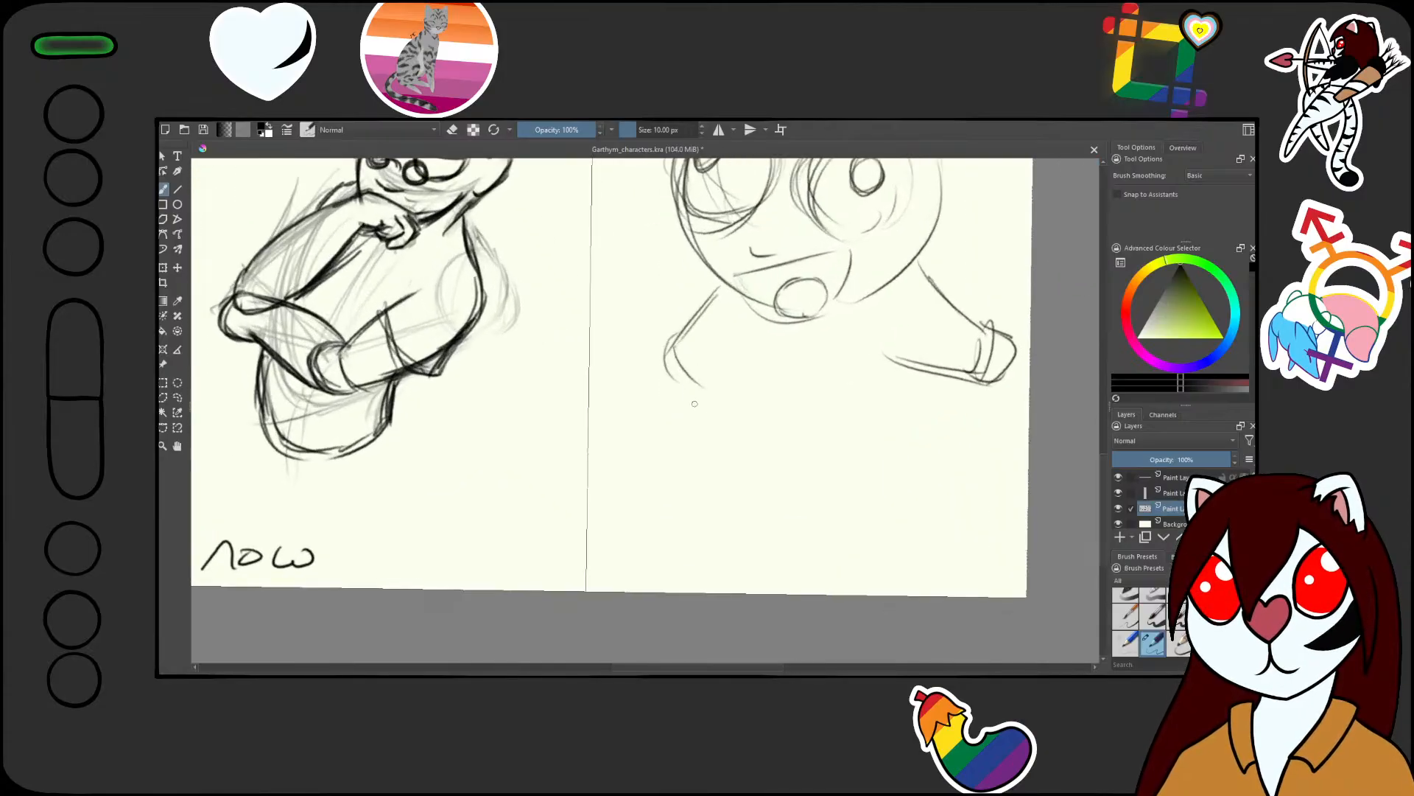
Sketch the rounded lower outline of the torso between the two arms
mouse_move(735, 335)
mouse_down()
mouse_move(736, 372)
mouse_move(842, 417)
mouse_up()
mouse_move(878, 366)
mouse_down()
mouse_move(837, 416)
mouse_move(731, 340)
mouse_move(853, 422)
mouse_move(889, 365)
mouse_up()
drag(905, 369, 851, 509)
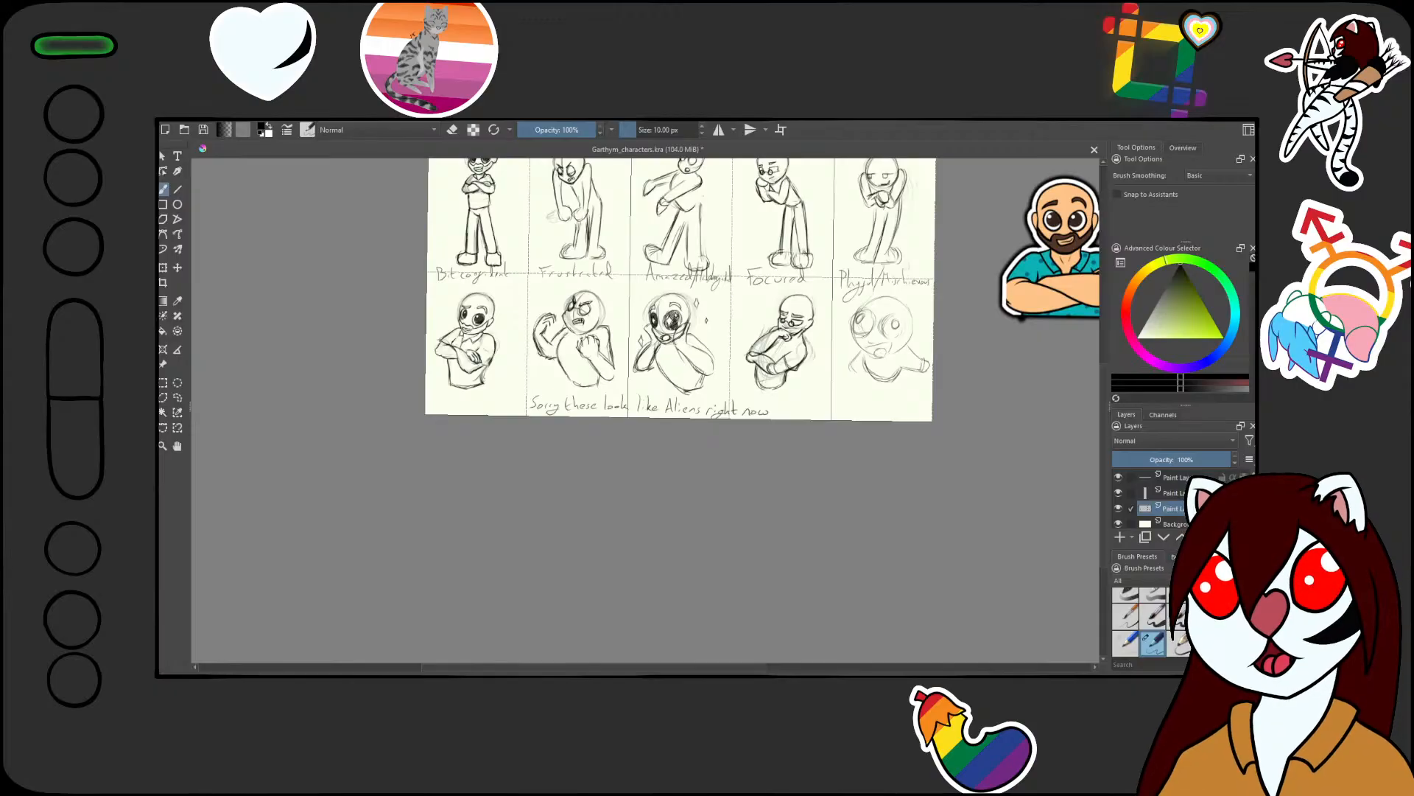
drag(875, 374, 961, 241)
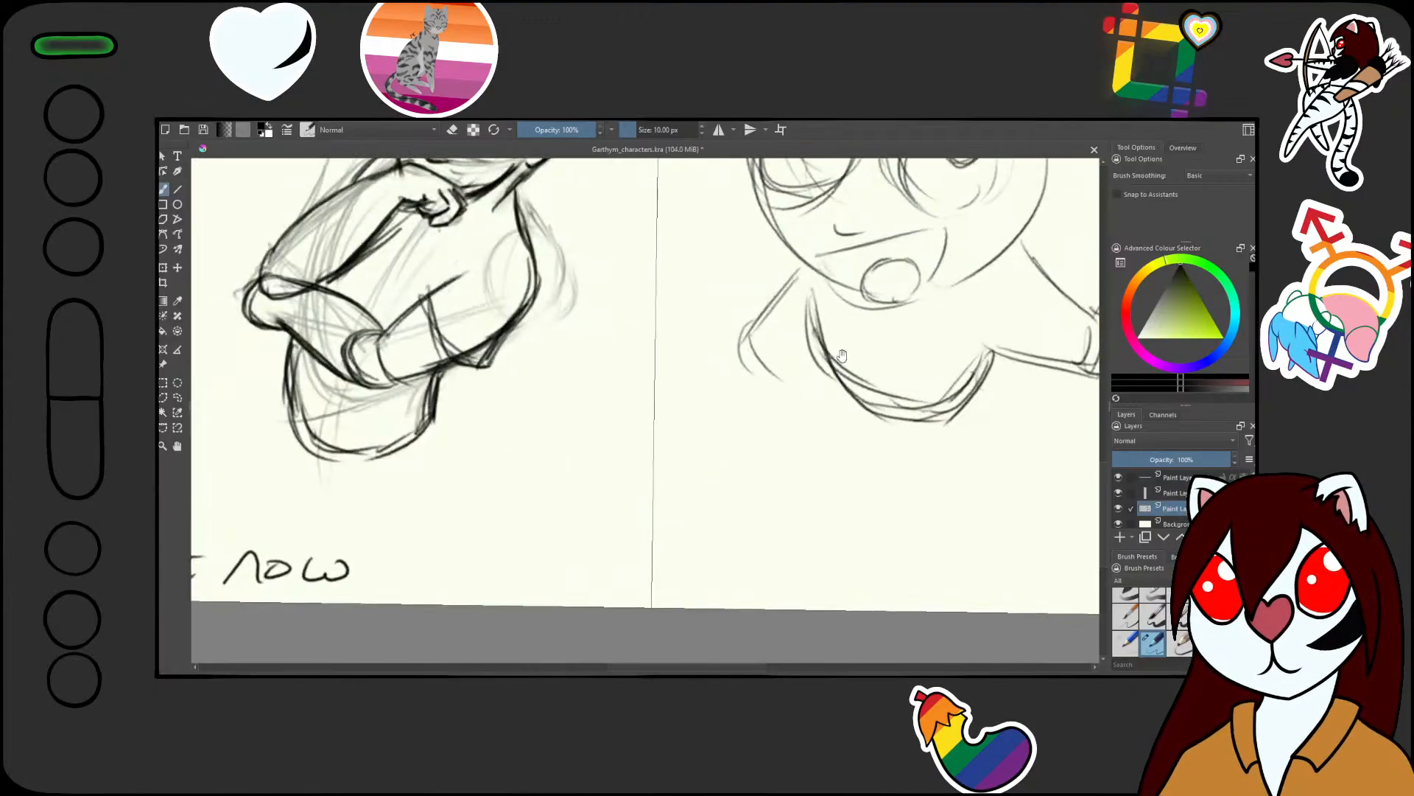
Finish the unfinished arm of the Playful/Mischievous bust with darker outlines and a rounded hand
drag(798, 257, 755, 332)
mouse_move(750, 337)
mouse_down()
mouse_move(792, 273)
mouse_move(739, 353)
mouse_up()
mouse_move(754, 320)
mouse_down()
mouse_move(798, 358)
mouse_move(819, 332)
mouse_up()
mouse_move(819, 340)
mouse_down()
mouse_move(793, 355)
mouse_move(725, 336)
mouse_move(711, 363)
mouse_move(783, 363)
mouse_up()
drag(935, 388, 632, 416)
mouse_move(720, 318)
mouse_down()
mouse_move(725, 399)
mouse_move(700, 281)
mouse_up()
mouse_move(813, 208)
mouse_down()
mouse_move(855, 340)
mouse_move(818, 273)
mouse_up()
drag(719, 370, 716, 315)
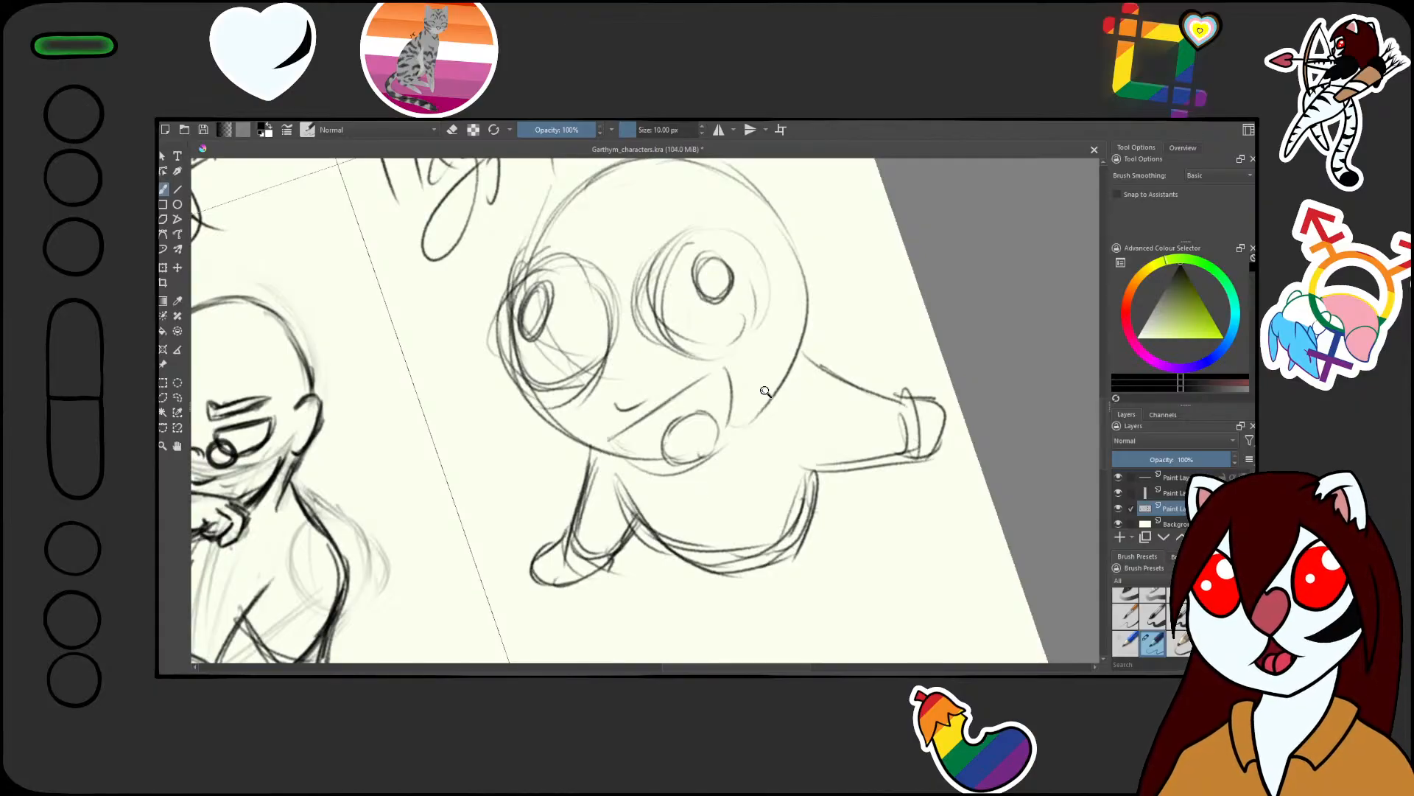
drag(735, 450, 689, 548)
drag(713, 492, 711, 549)
drag(814, 414, 807, 460)
drag(652, 598, 672, 493)
drag(712, 438, 694, 540)
mouse_move(704, 471)
mouse_down()
mouse_move(703, 523)
mouse_move(731, 442)
mouse_move(650, 416)
mouse_up()
key(slash)
mouse_move(725, 332)
mouse_down()
mouse_move(745, 420)
mouse_move(731, 429)
mouse_up()
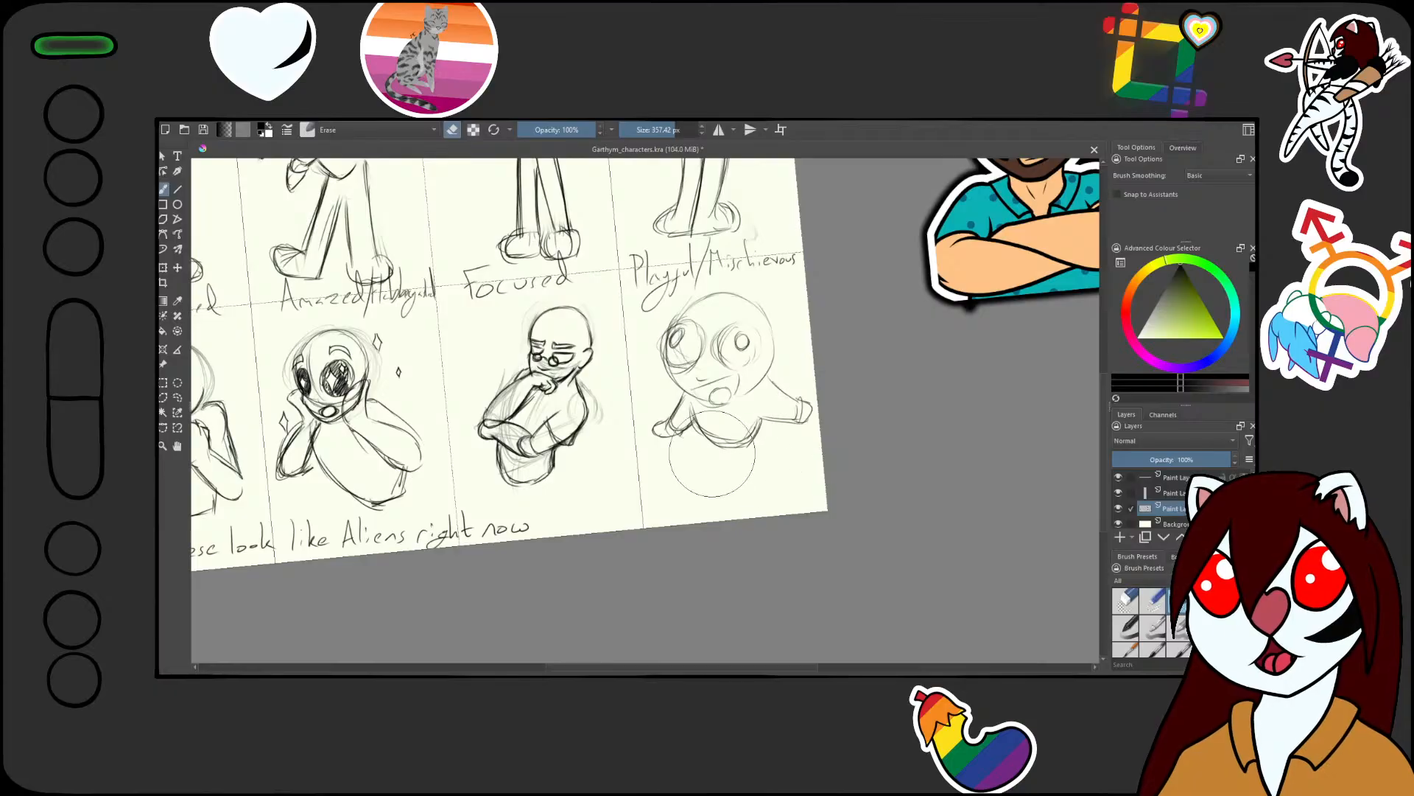
Lasso the Playful/Mischievous bust, shrink it, move it up beside the standing pose, and return to the sketching brush
key(l)
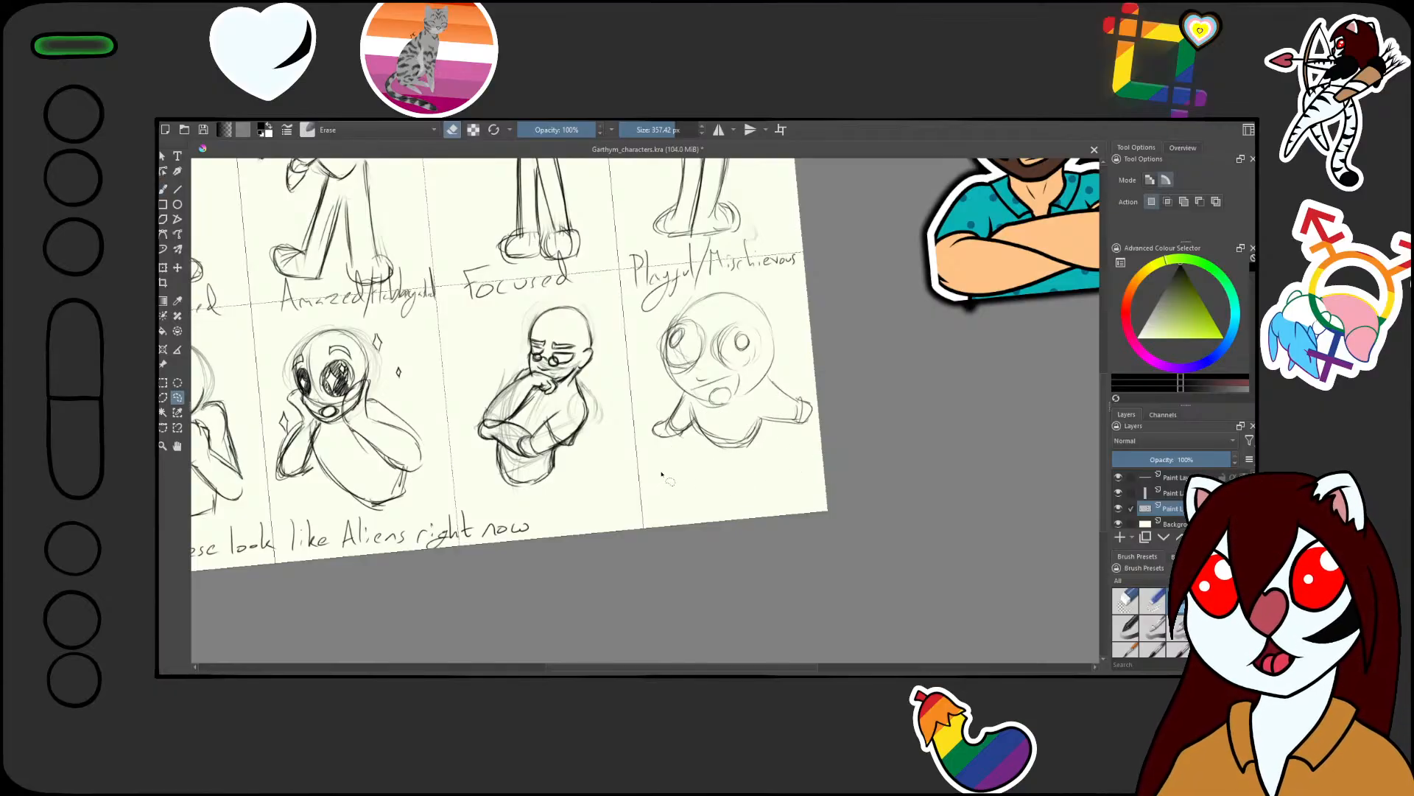
mouse_move(672, 462)
mouse_down()
mouse_move(644, 296)
mouse_move(759, 516)
mouse_move(684, 533)
mouse_up()
key(ctrl+t)
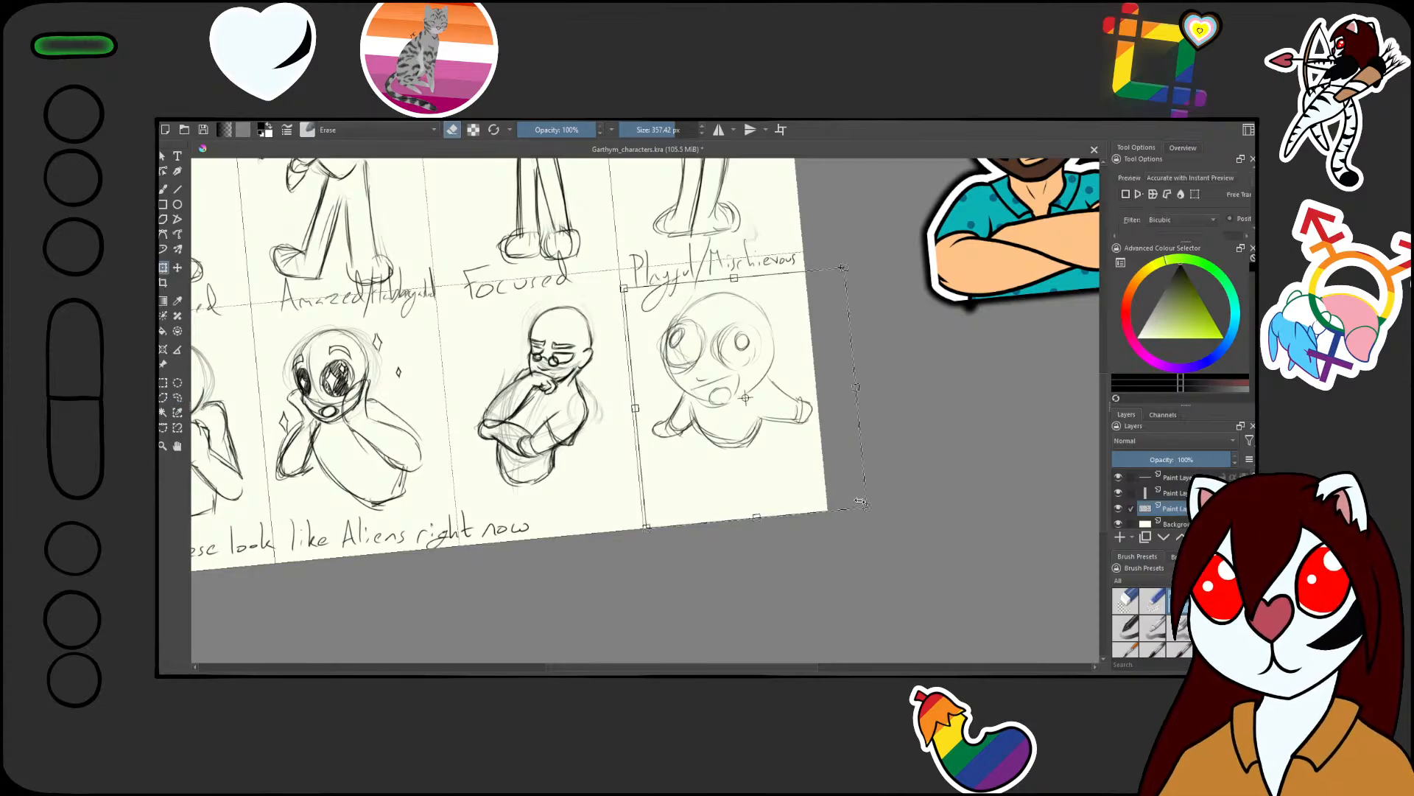
drag(867, 504, 828, 480)
drag(751, 442, 638, 245)
key(b)
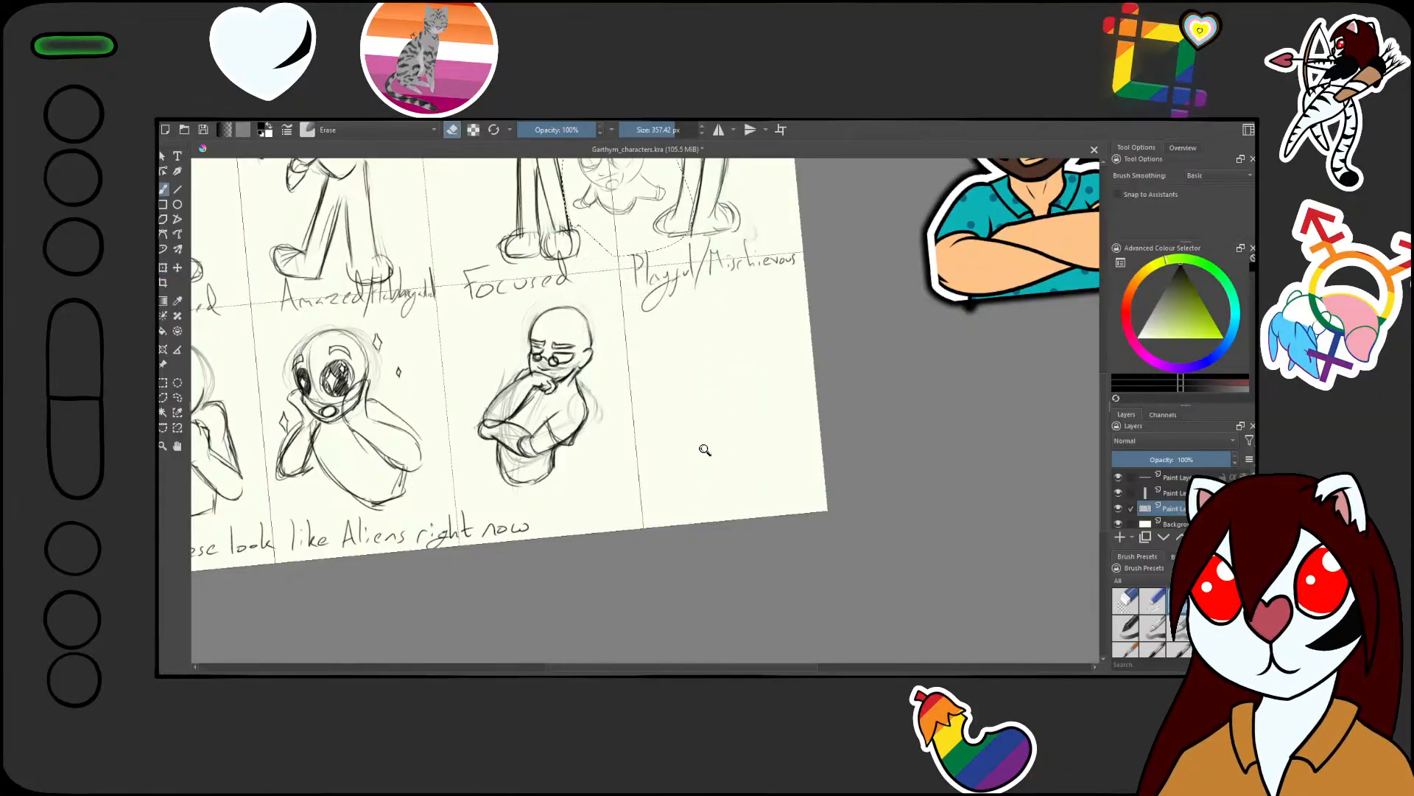
drag(705, 447, 728, 376)
key(slash)
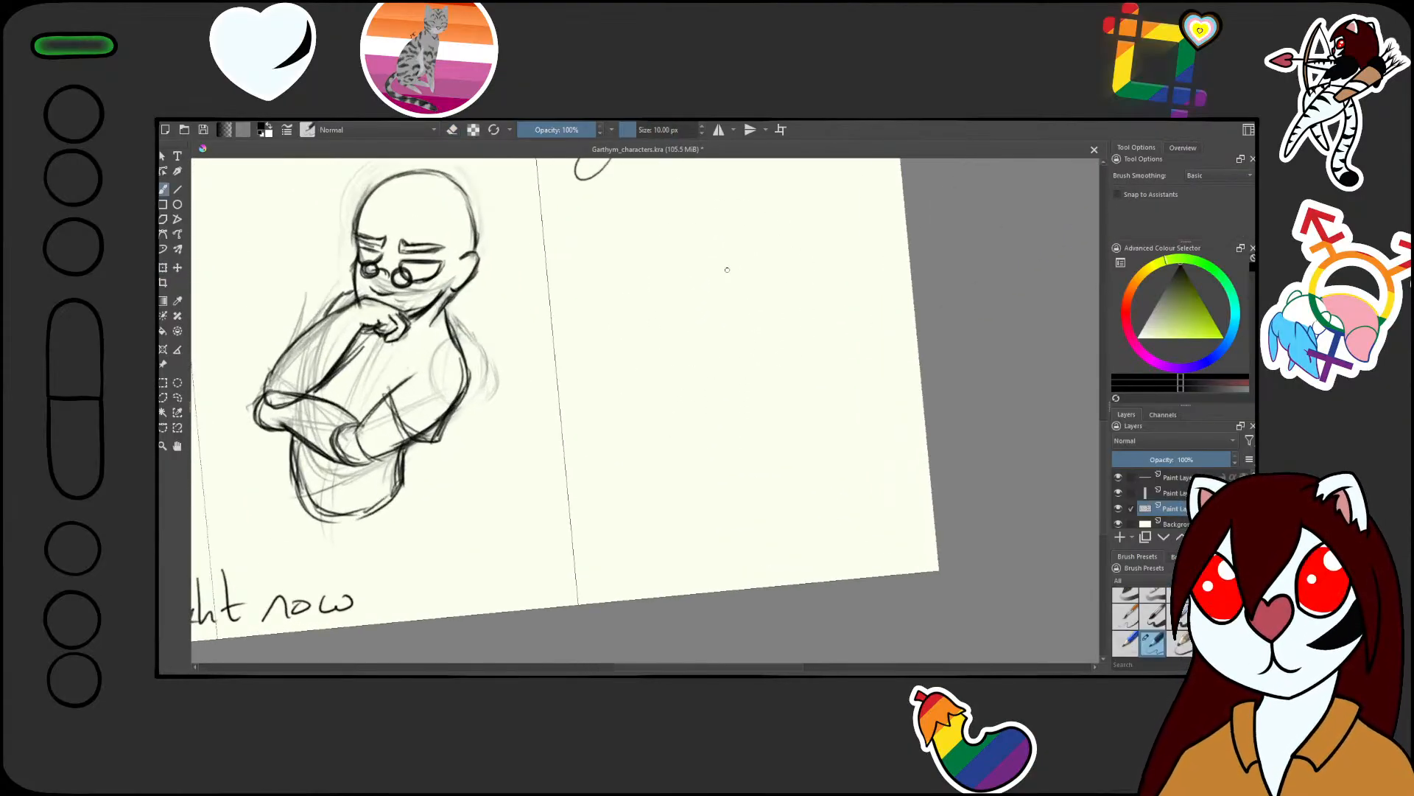
Sketch a round head in the empty Playful/Mischievous panel, lighten the rough circles with the eraser, and redraw its outline
drag(716, 246, 727, 213)
drag(729, 213, 709, 377)
mouse_move(685, 313)
mouse_down()
mouse_move(696, 280)
mouse_move(729, 269)
mouse_move(759, 346)
mouse_move(668, 341)
mouse_move(707, 259)
mouse_move(733, 292)
mouse_up()
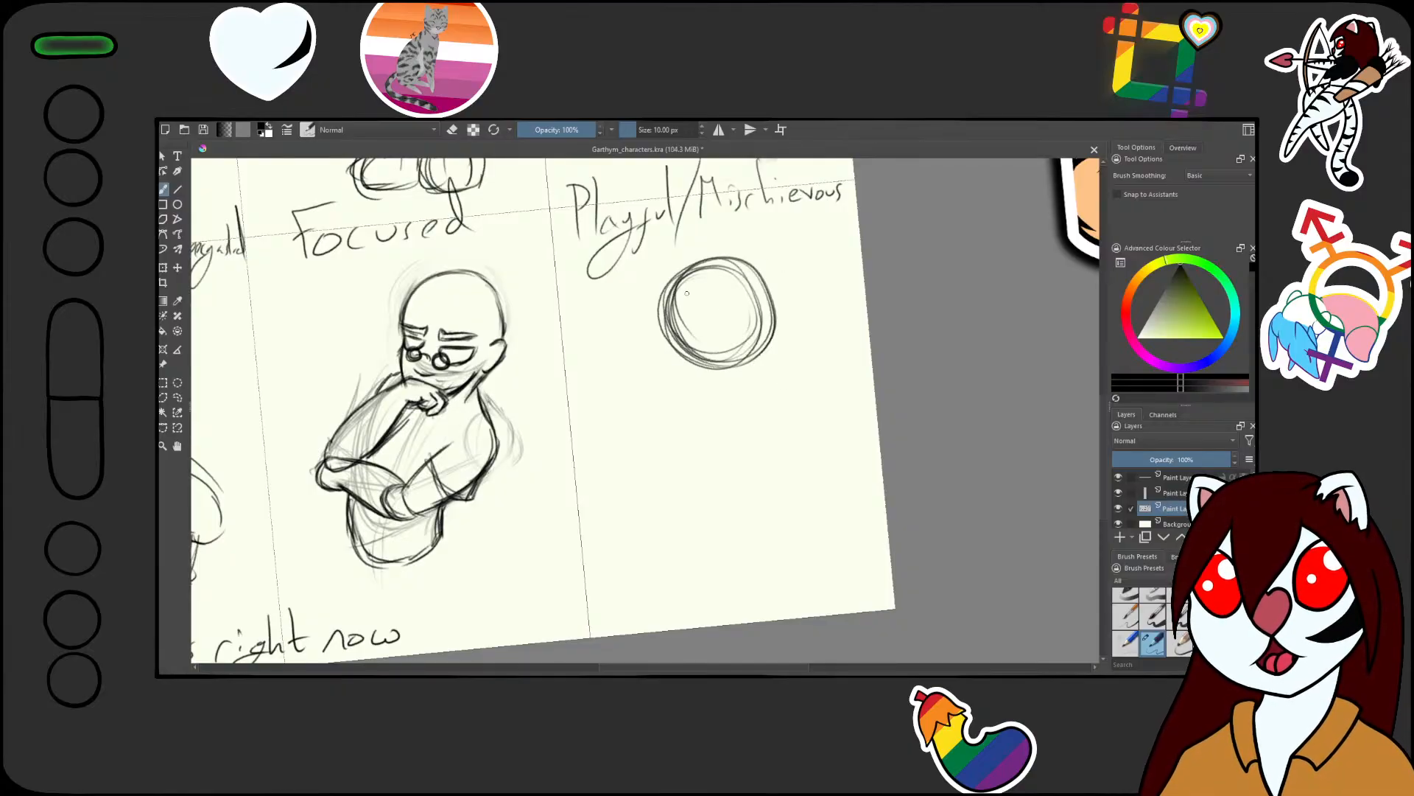
mouse_move(767, 433)
mouse_down()
mouse_move(773, 489)
mouse_move(769, 478)
mouse_up()
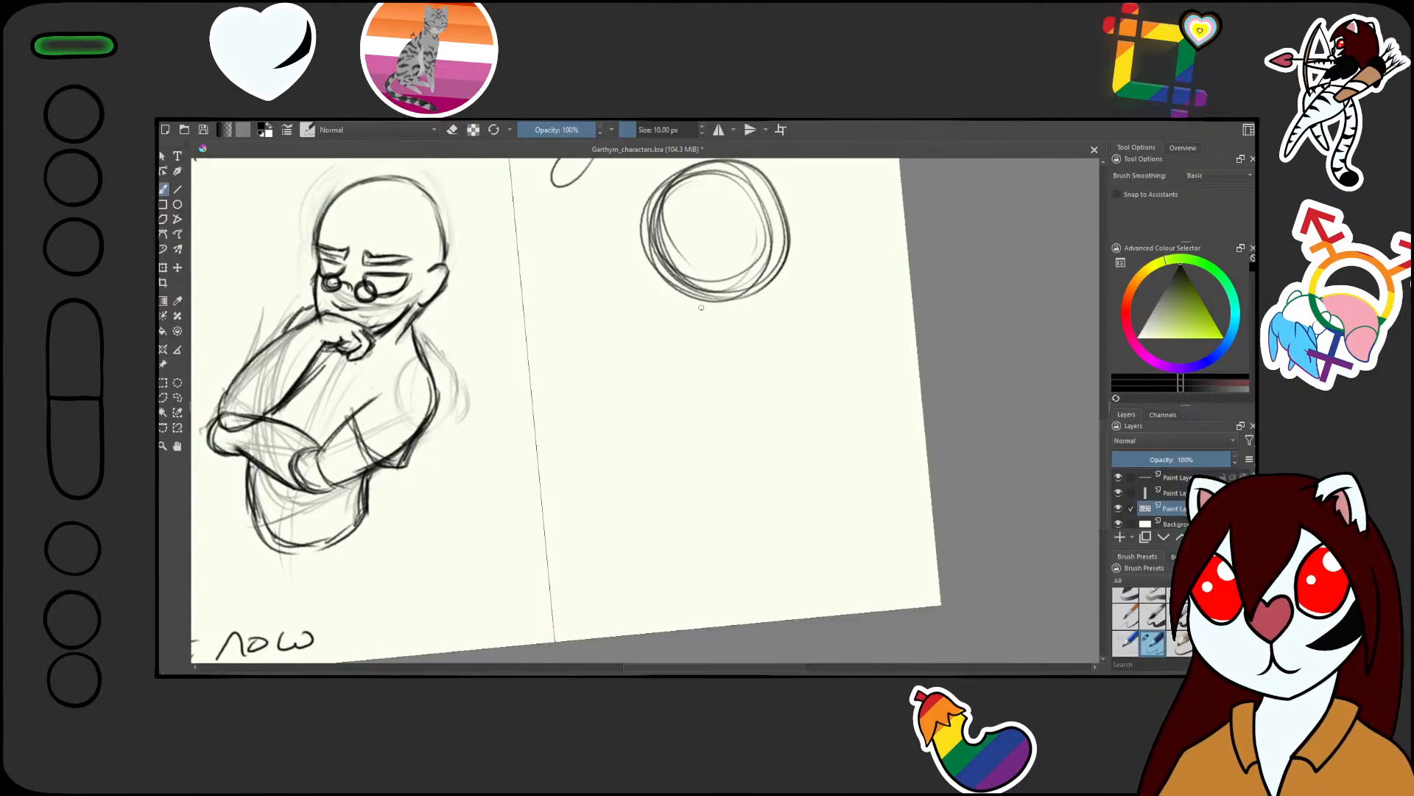
key(slash)
drag(729, 217, 687, 260)
key(slash)
mouse_move(680, 171)
mouse_down()
mouse_move(643, 240)
mouse_move(679, 287)
mouse_up()
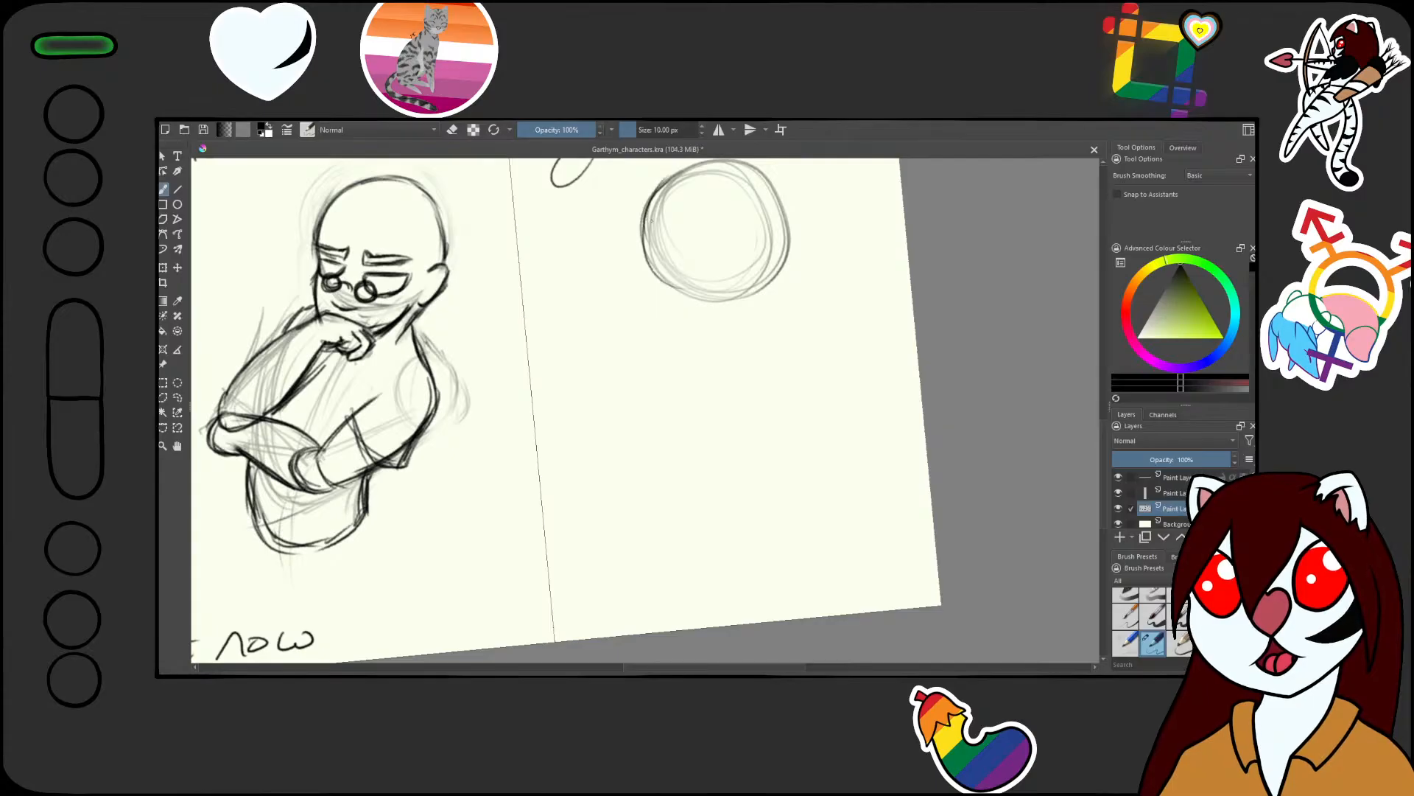
mouse_move(651, 220)
mouse_down()
mouse_move(762, 298)
mouse_move(790, 234)
mouse_up()
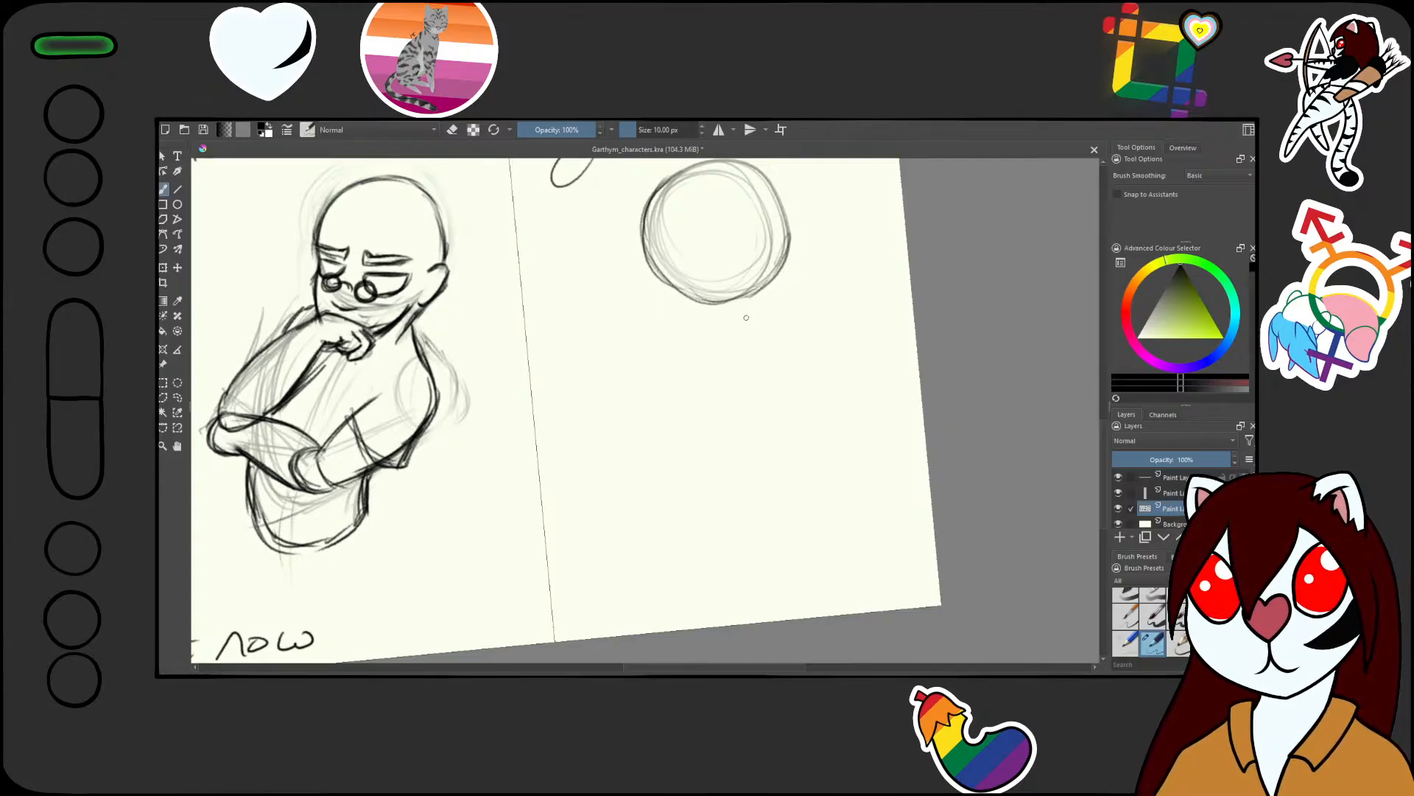
Sketch the shoulder line below the head and two narrow upright hand shapes over the chest, with a forearm line at their base
drag(742, 306, 743, 371)
mouse_move(742, 305)
mouse_down()
mouse_move(751, 423)
mouse_move(738, 458)
mouse_move(753, 439)
mouse_move(707, 329)
mouse_move(682, 330)
mouse_move(707, 321)
mouse_up()
mouse_move(785, 286)
mouse_down()
mouse_move(678, 324)
mouse_move(800, 281)
mouse_move(796, 405)
mouse_move(729, 448)
mouse_up()
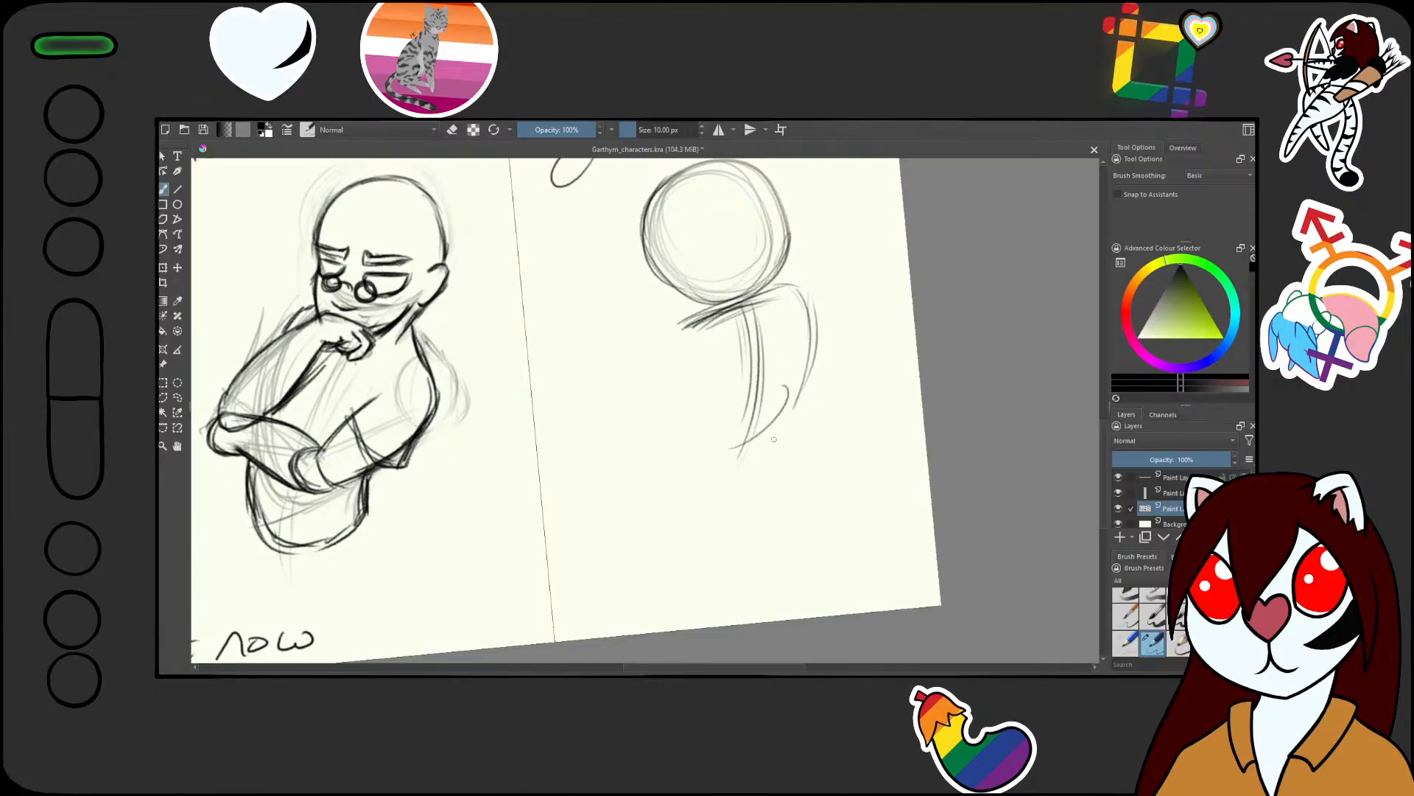
mouse_move(721, 339)
mouse_down()
mouse_move(728, 406)
mouse_move(727, 380)
mouse_move(747, 435)
mouse_up()
drag(742, 358, 747, 435)
mouse_move(723, 311)
mouse_down()
mouse_move(735, 411)
mouse_move(732, 314)
mouse_up()
drag(735, 316, 745, 400)
drag(749, 354, 761, 439)
mouse_move(746, 442)
mouse_down()
mouse_move(844, 389)
mouse_move(820, 395)
mouse_up()
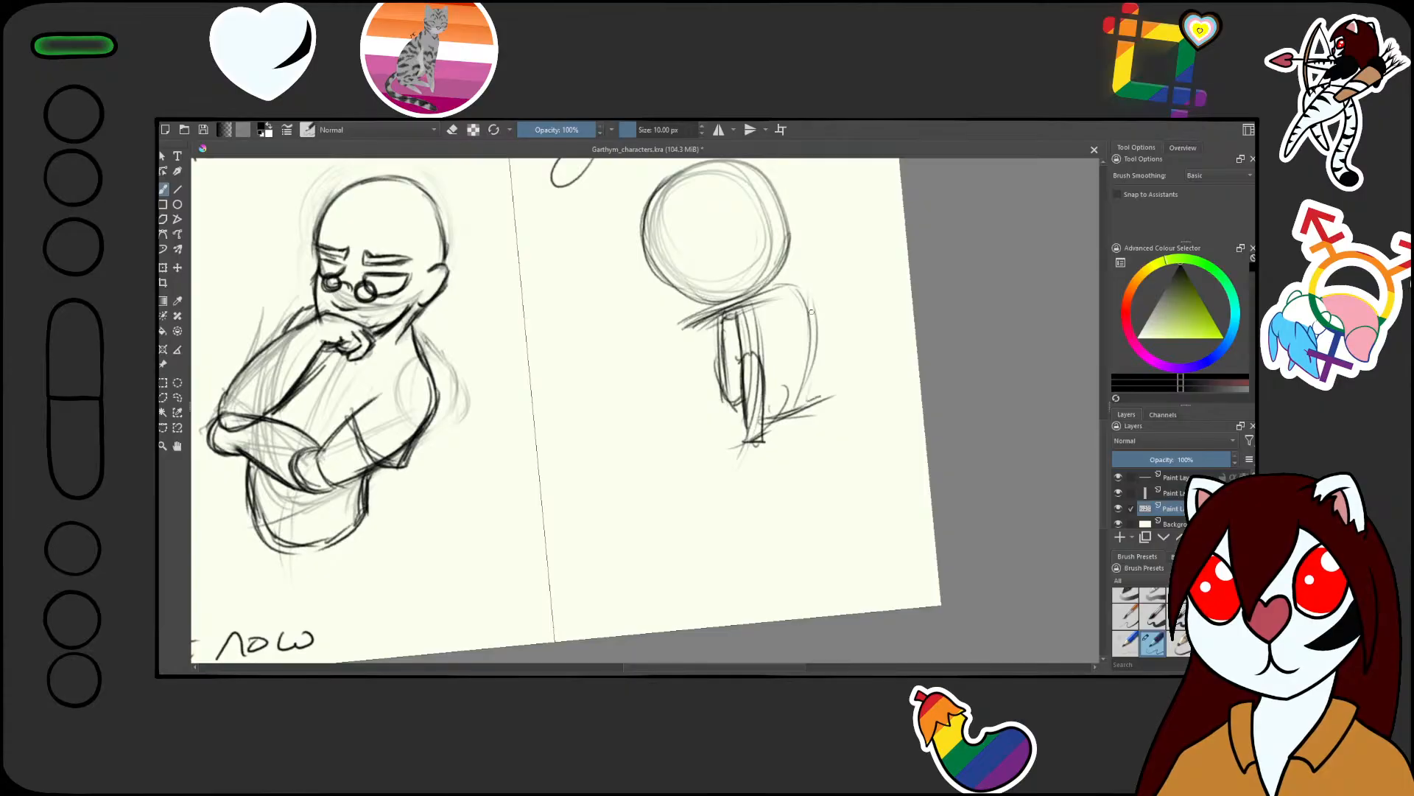
Draw both upper arms sloping outward from the shoulders to pointed elbows, with a forearm leading back to the hands
drag(794, 290, 849, 398)
drag(808, 331, 850, 407)
mouse_move(687, 323)
mouse_down()
mouse_move(655, 425)
mouse_move(722, 381)
mouse_up()
mouse_move(655, 418)
mouse_down()
mouse_move(714, 386)
mouse_move(740, 493)
mouse_up()
scroll(739, 493, up, 3)
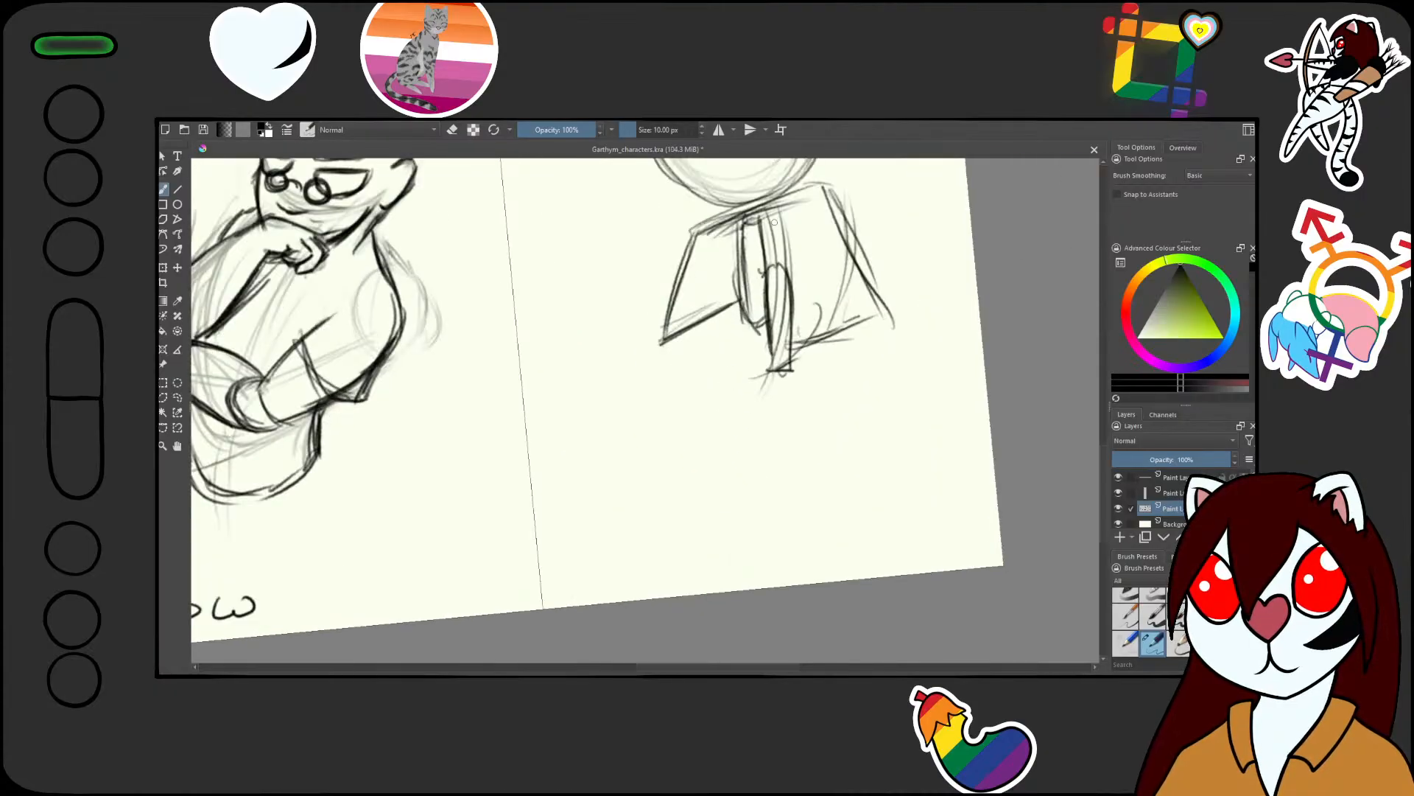
Add small curved finger and cuff marks around the hands at the centre of the chest
drag(782, 223, 786, 242)
mouse_move(770, 239)
mouse_down()
mouse_move(793, 235)
mouse_move(797, 264)
mouse_up()
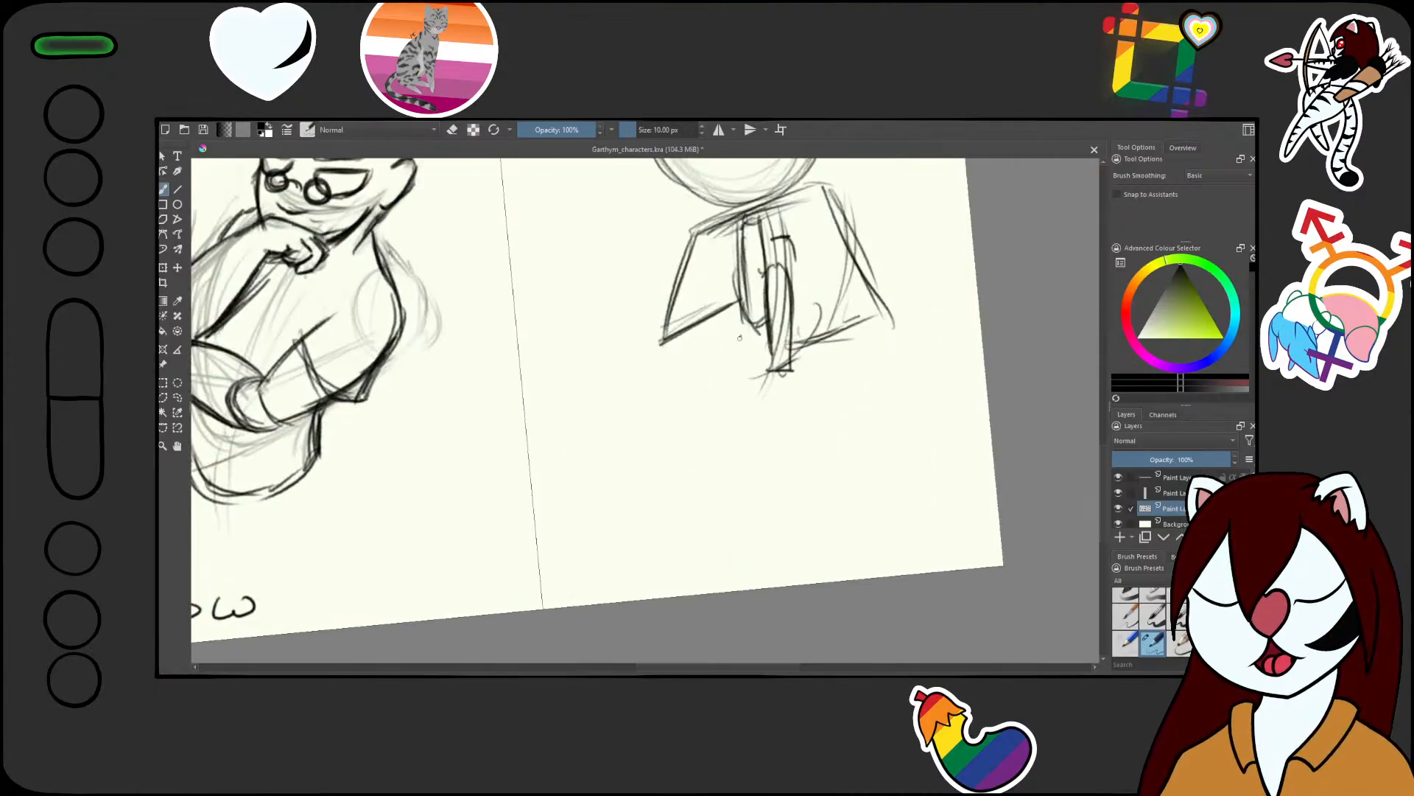
drag(740, 337, 755, 342)
drag(771, 221, 788, 223)
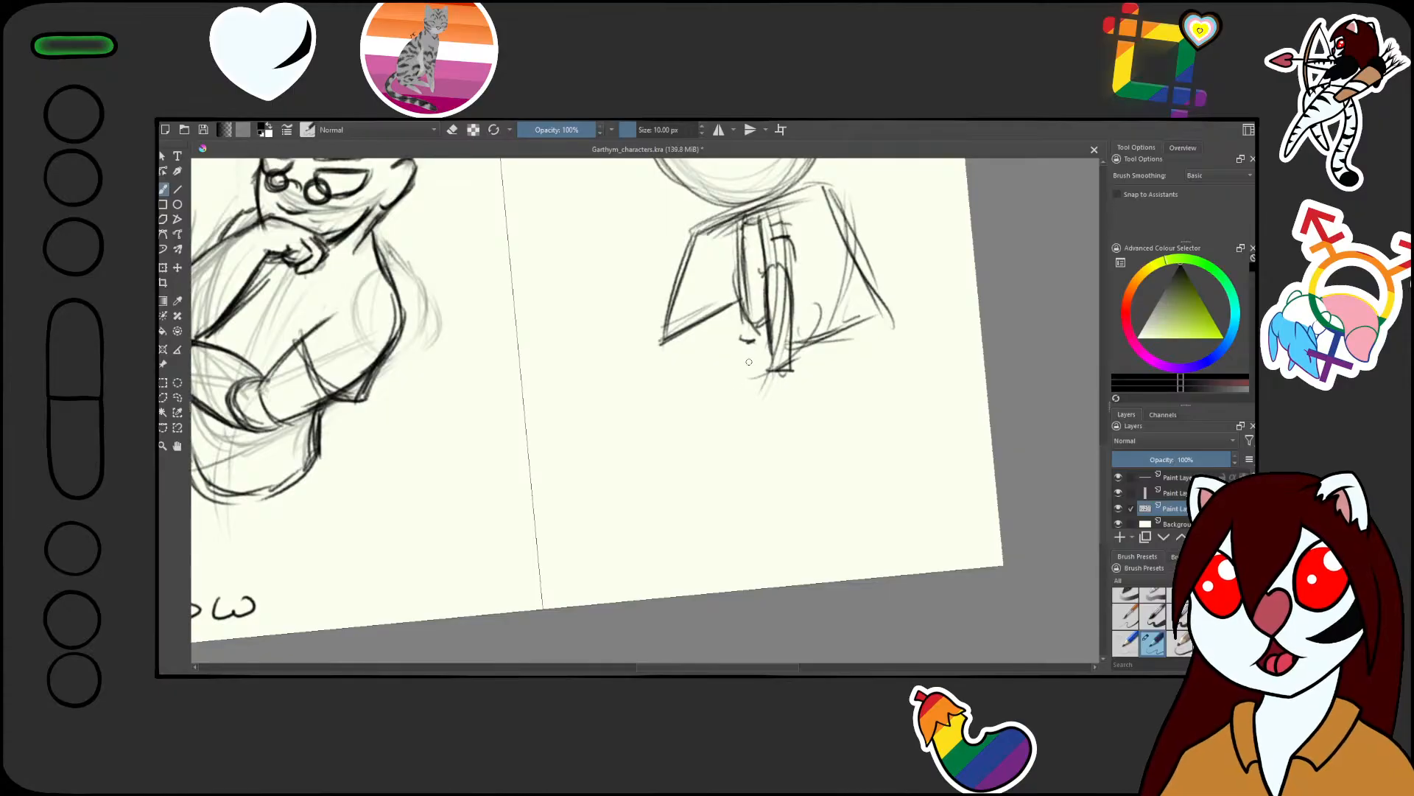
Examine the new Playful/Mischievous bust against the neighbouring poses and busts on the sheet
drag(748, 344, 783, 501)
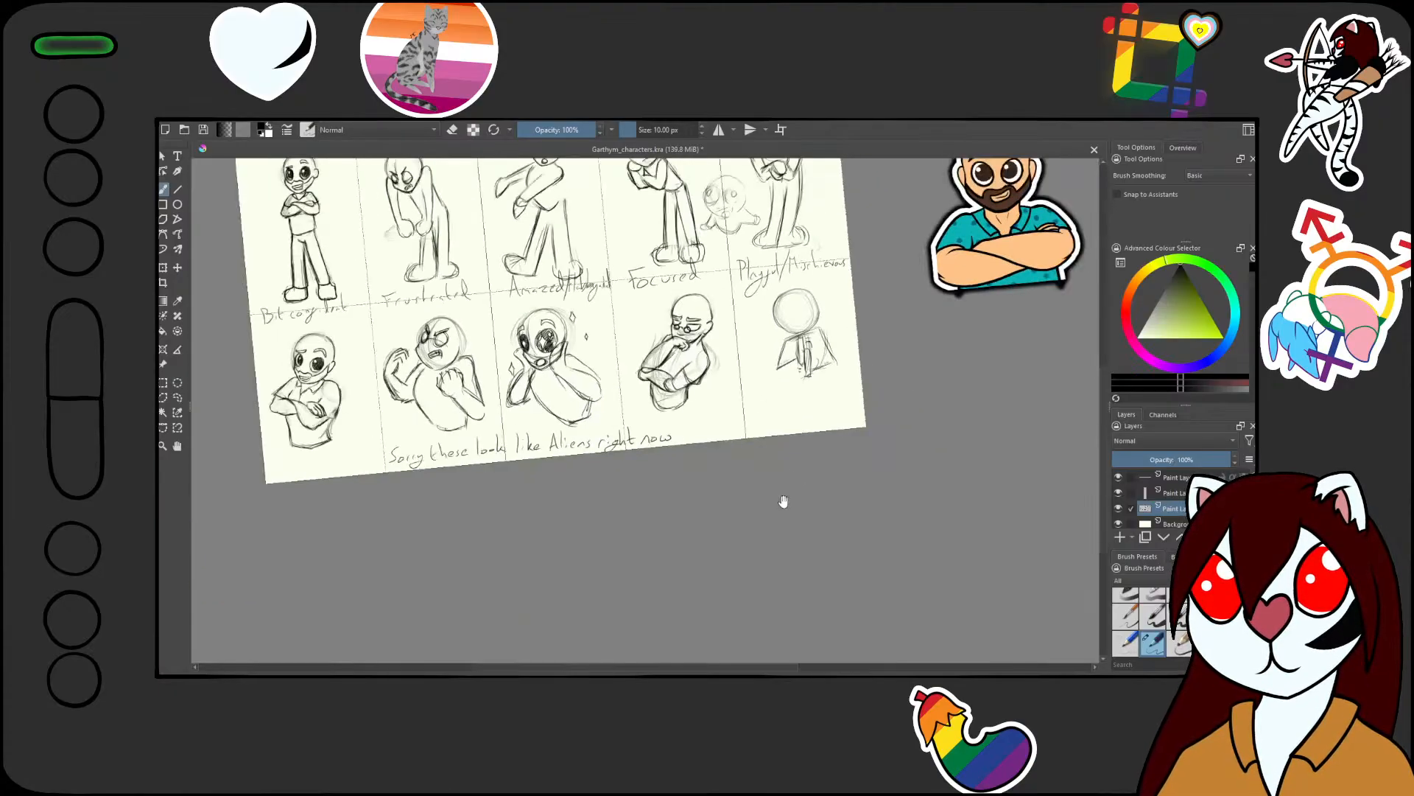
drag(807, 387, 856, 296)
mouse_move(803, 350)
mouse_down()
mouse_move(809, 295)
mouse_move(764, 377)
mouse_up()
drag(680, 216, 605, 319)
drag(662, 484, 657, 528)
drag(658, 528, 680, 495)
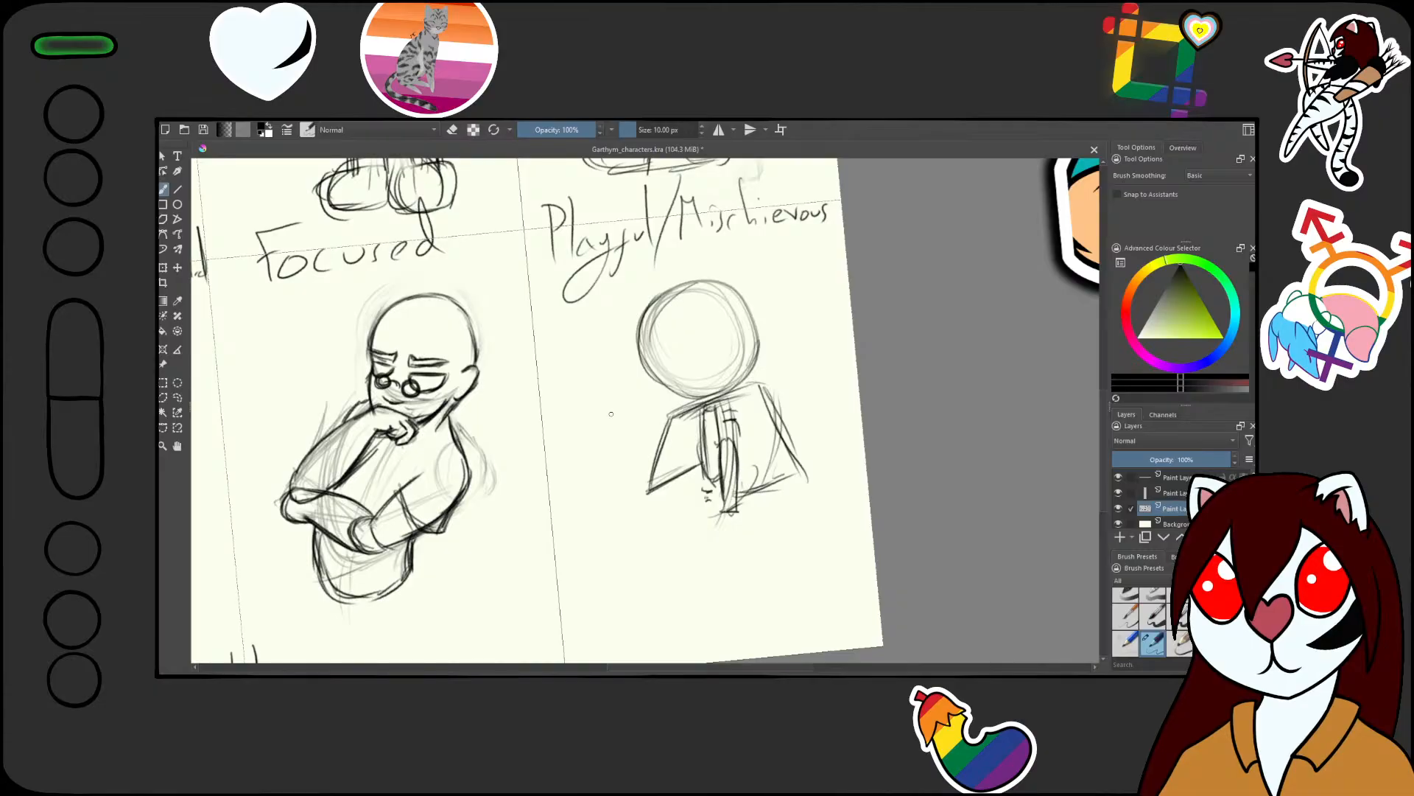
scroll(611, 414, down, 3)
scroll(610, 407, up, 2)
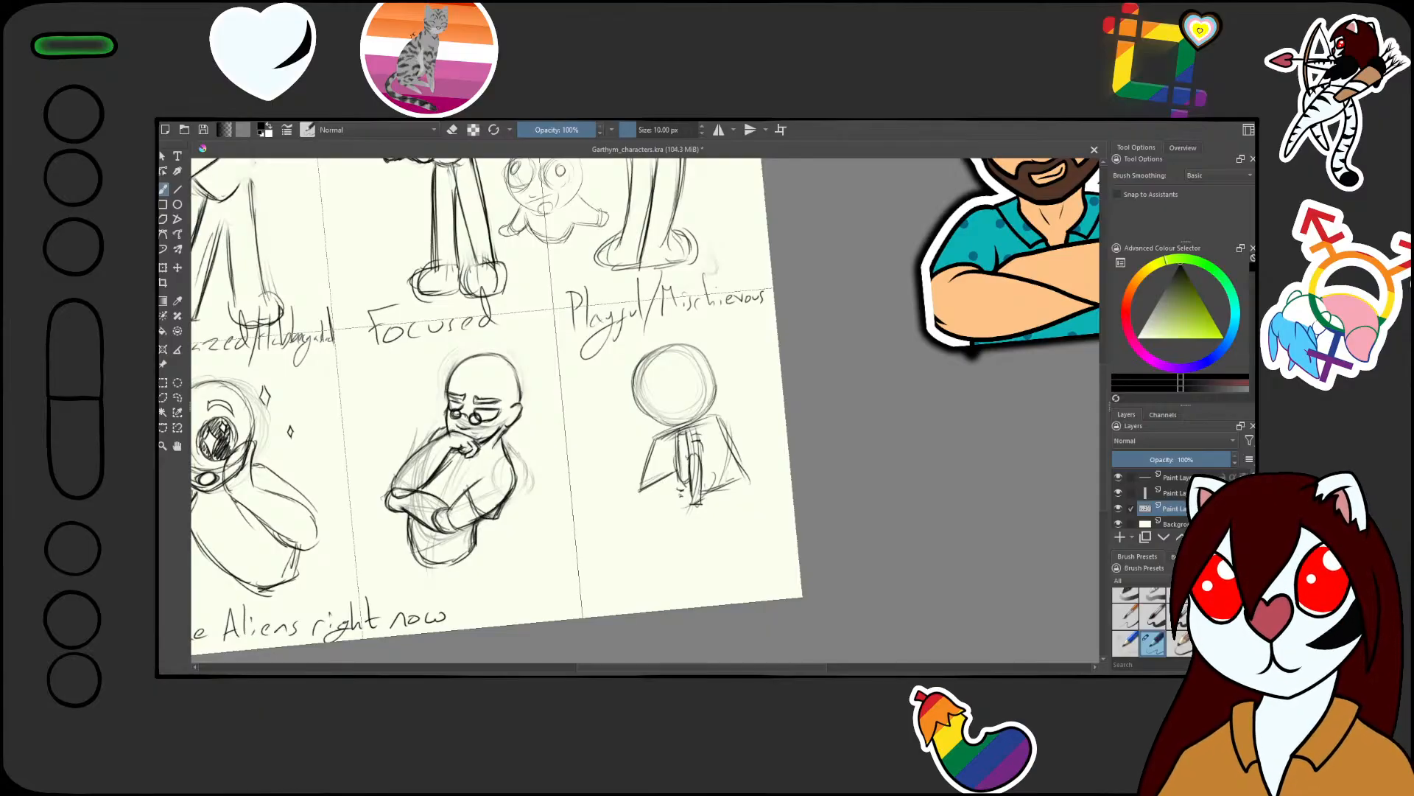
scroll(648, 431, down, 1)
scroll(648, 436, up, 2)
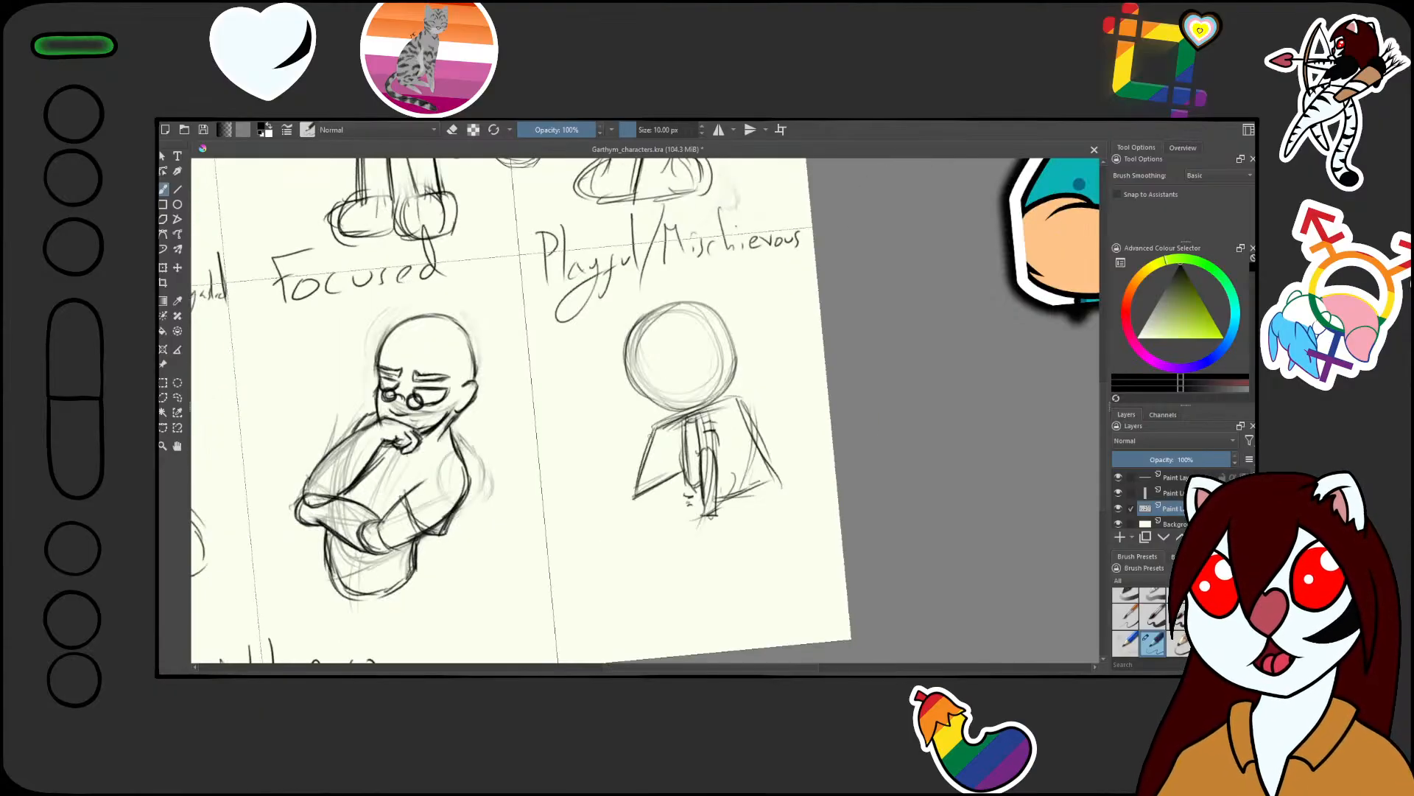
drag(716, 569, 732, 449)
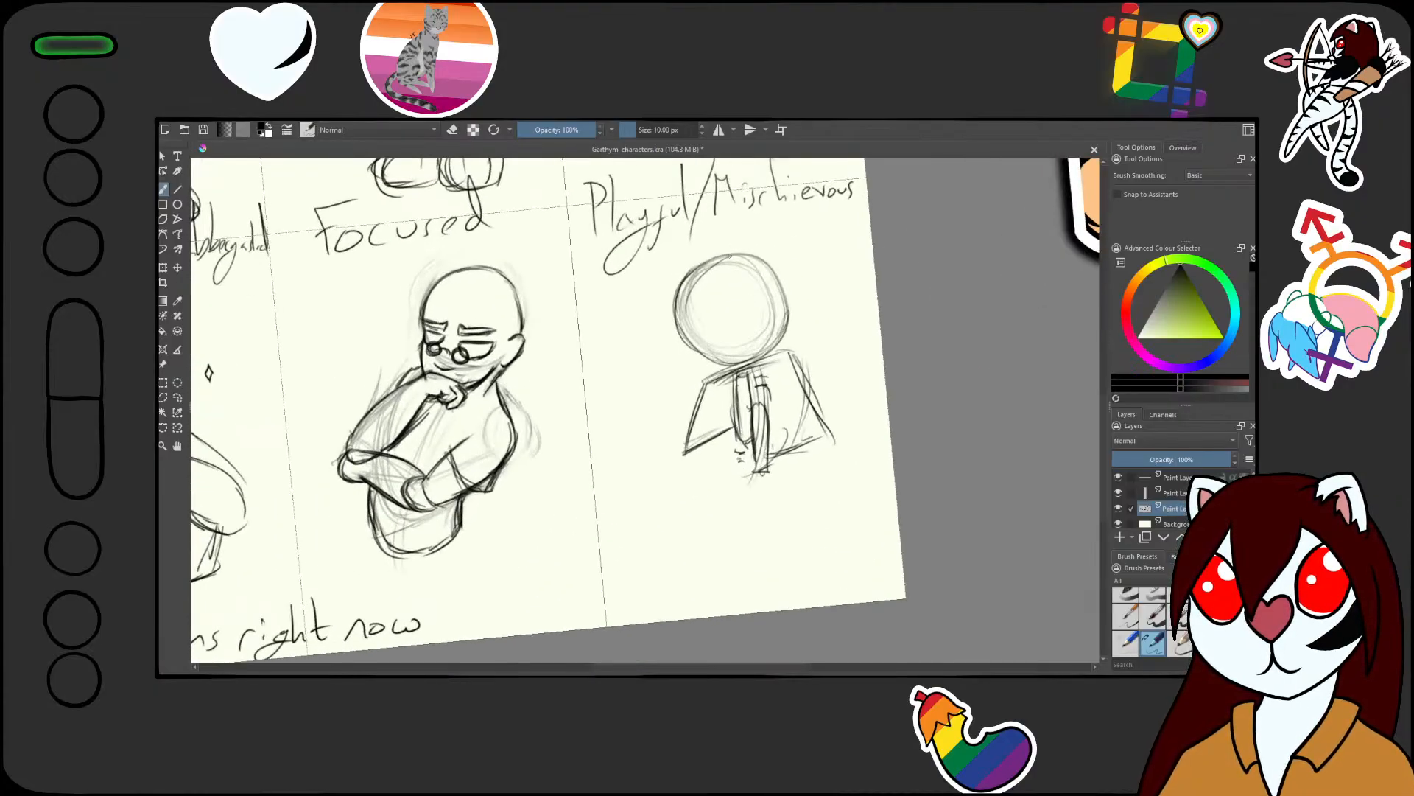
Lasso the bust's shoulders, arms and hands, nudge them slightly down with the Transform tool, then deselect and return to the brush
key(l)
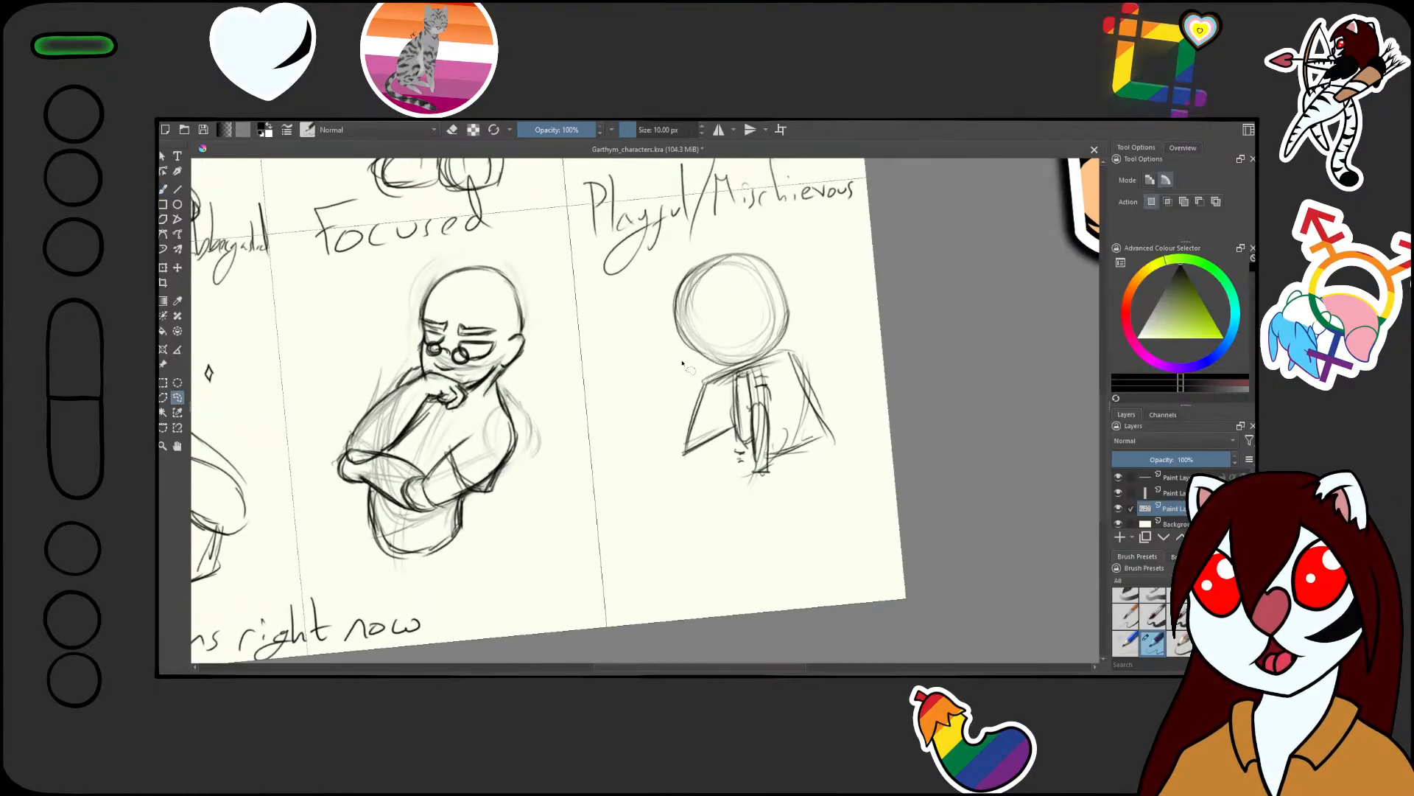
mouse_move(708, 363)
mouse_down()
mouse_move(659, 411)
mouse_move(807, 532)
mouse_move(829, 379)
mouse_move(803, 352)
mouse_up()
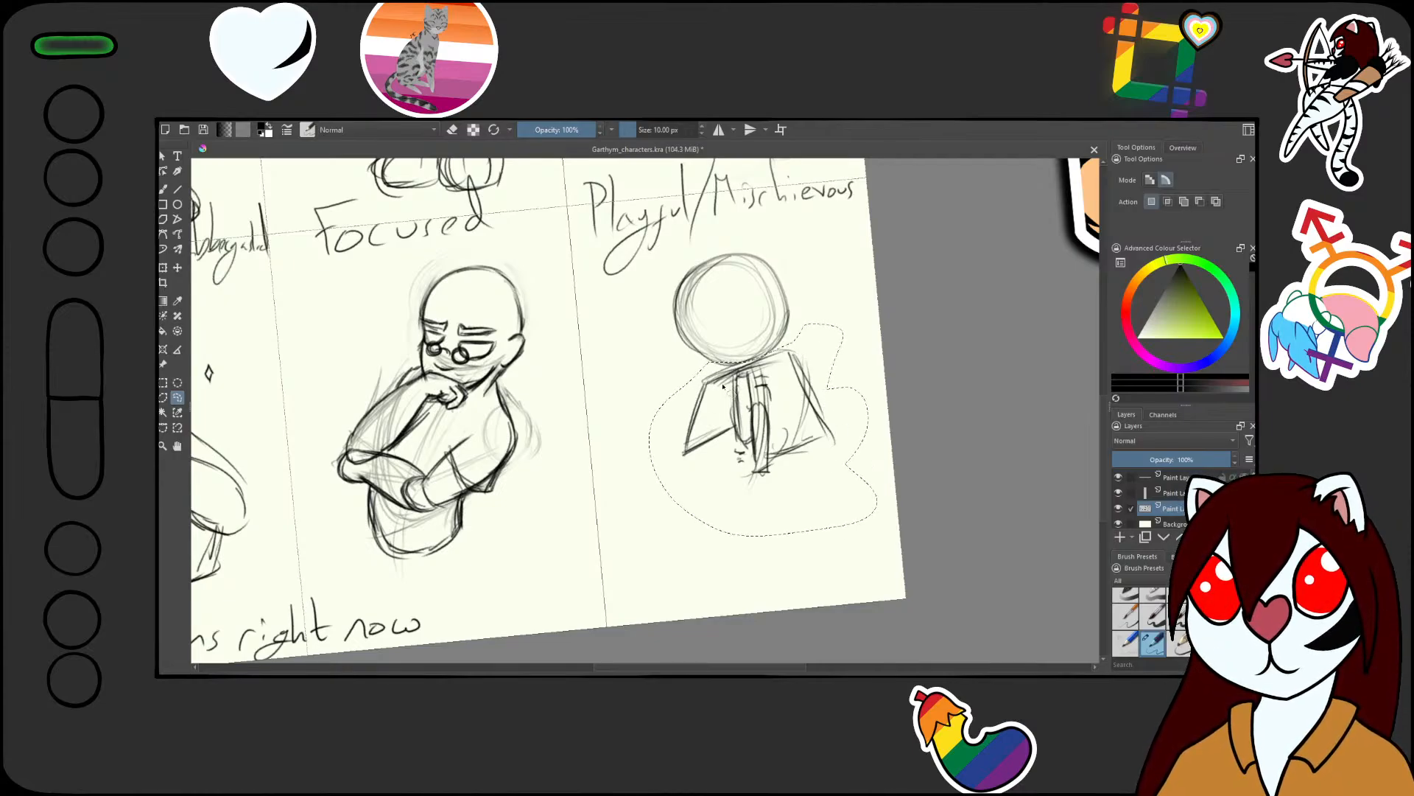
mouse_move(744, 415)
mouse_down()
mouse_move(745, 452)
mouse_move(737, 432)
mouse_move(752, 433)
mouse_up()
key(5)
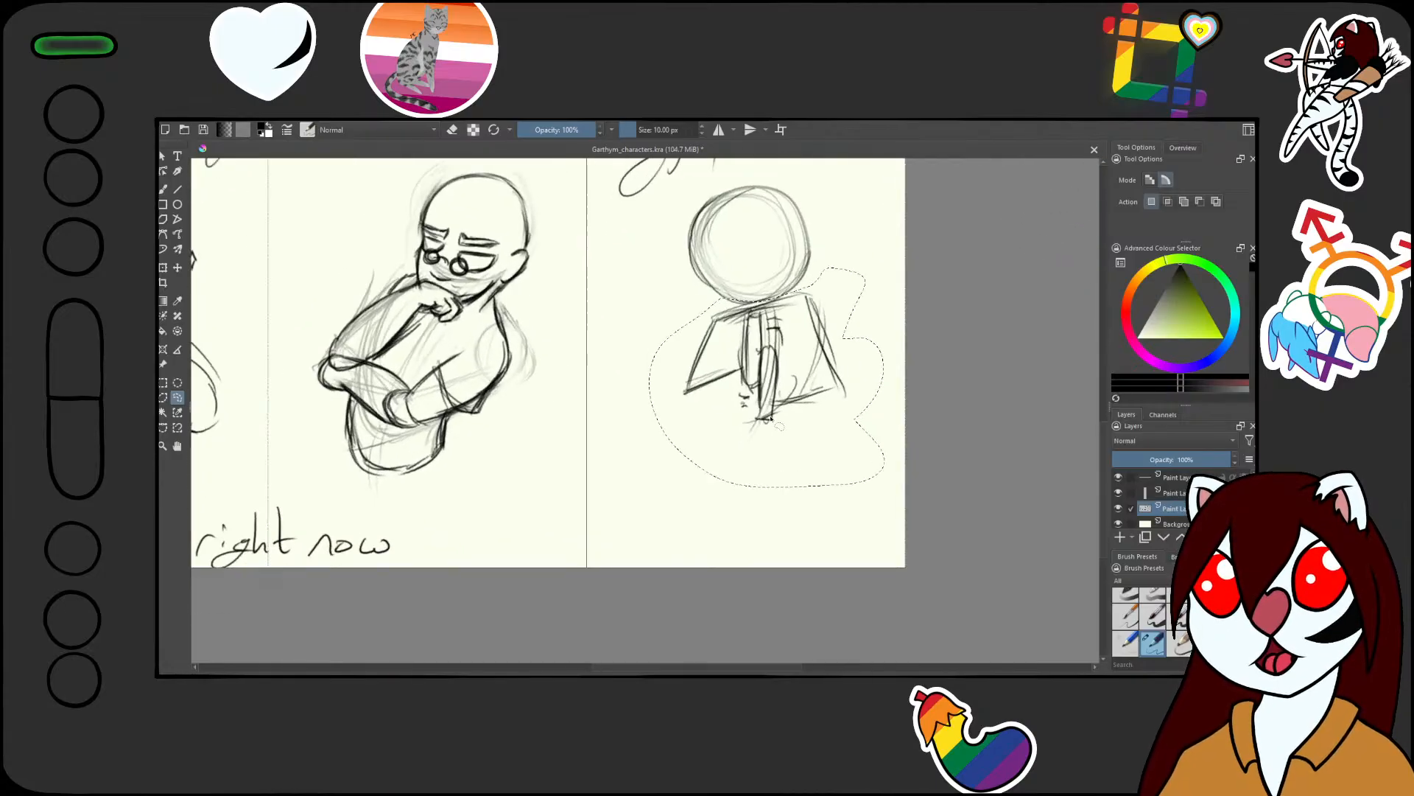
key(2)
drag(978, 553, 788, 438)
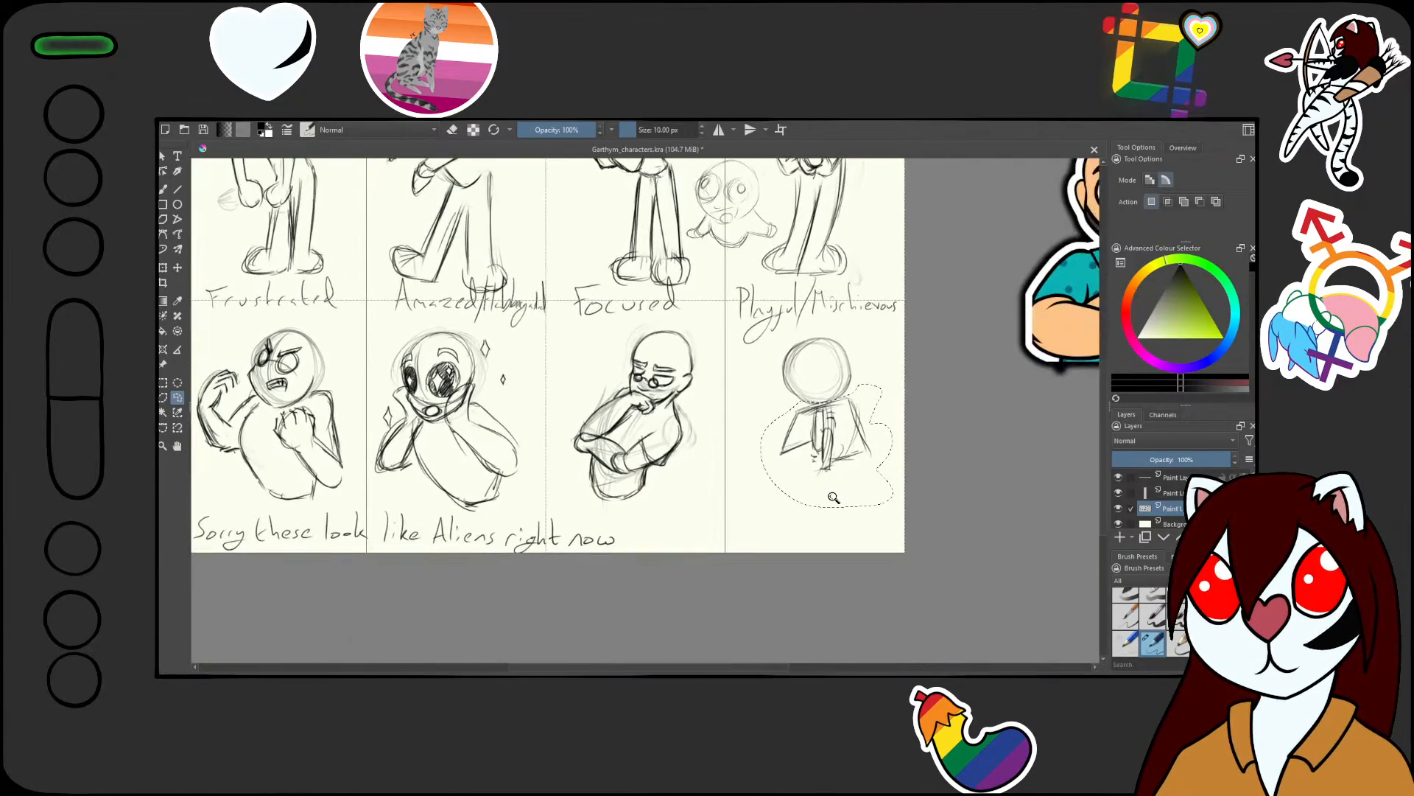
drag(834, 497, 834, 435)
key(ctrl+t)
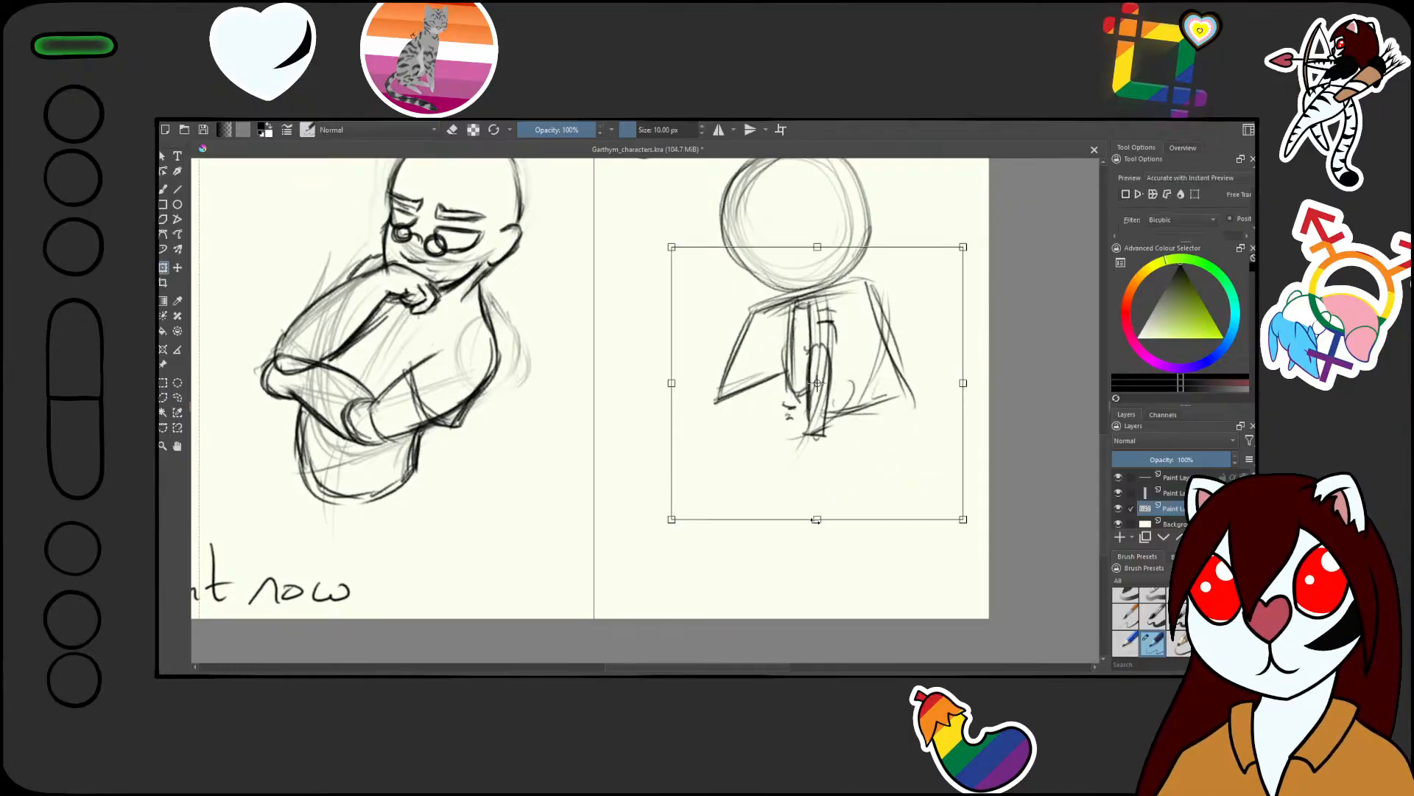
drag(817, 520, 817, 542)
drag(828, 468, 827, 487)
mouse_move(827, 490)
mouse_down()
mouse_move(821, 532)
mouse_move(825, 517)
mouse_up()
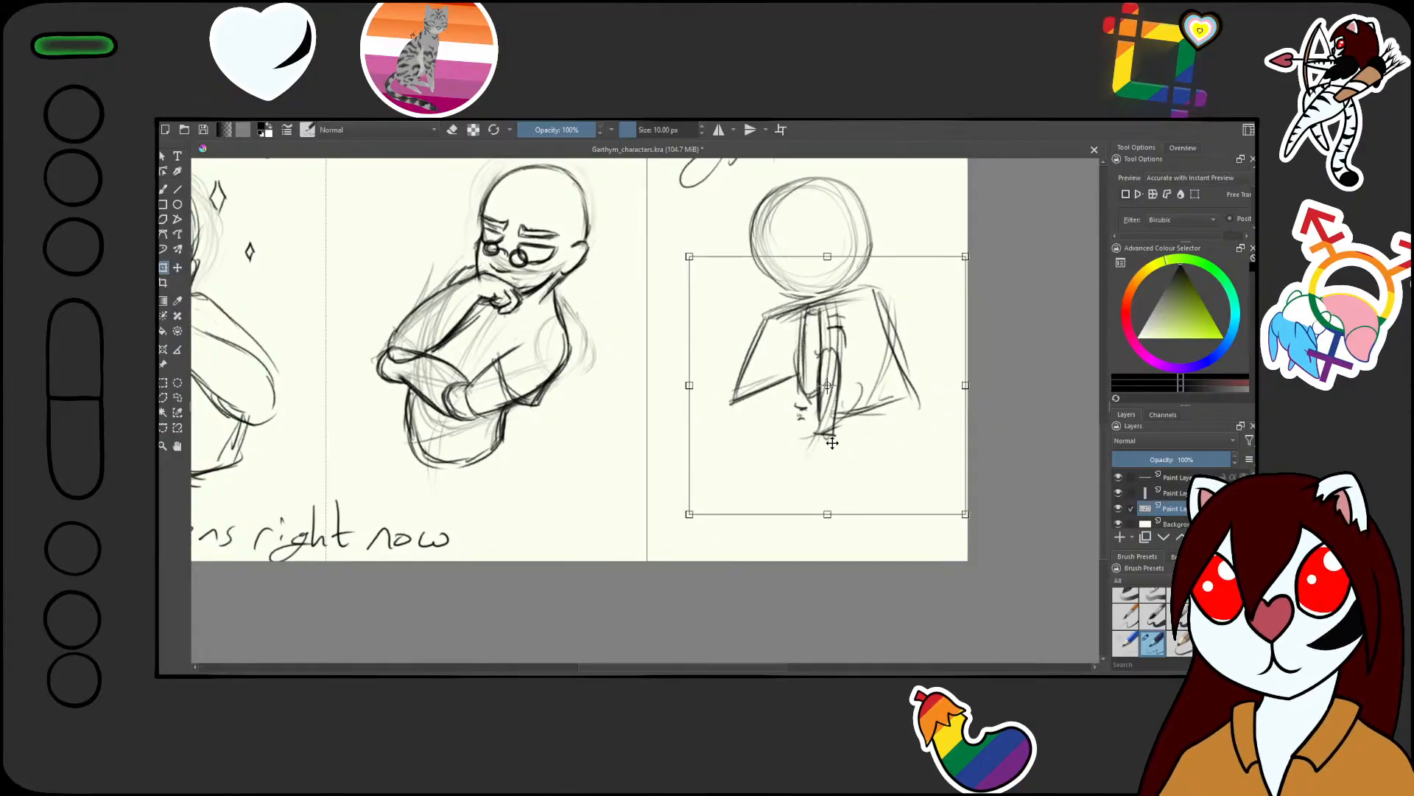
drag(832, 442, 831, 444)
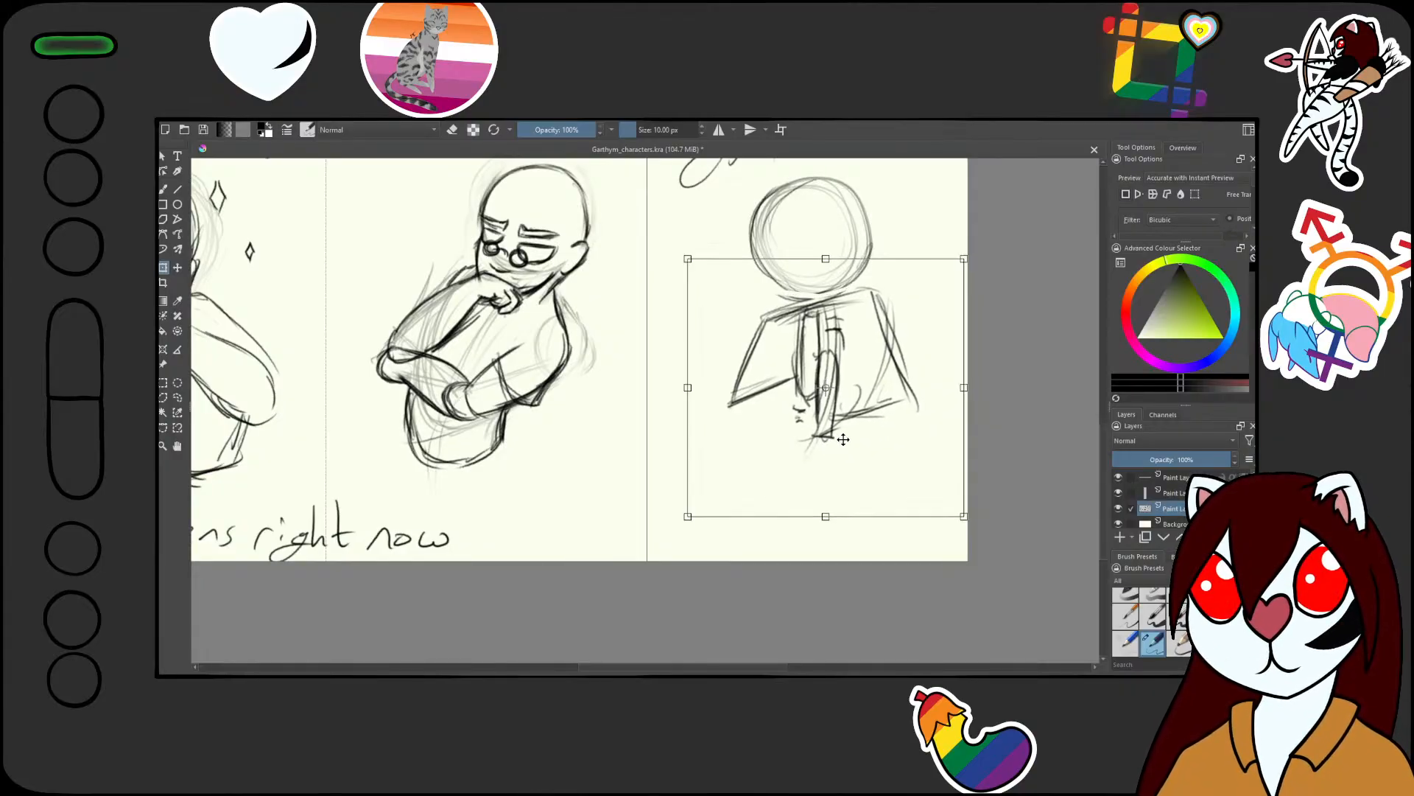
key(b)
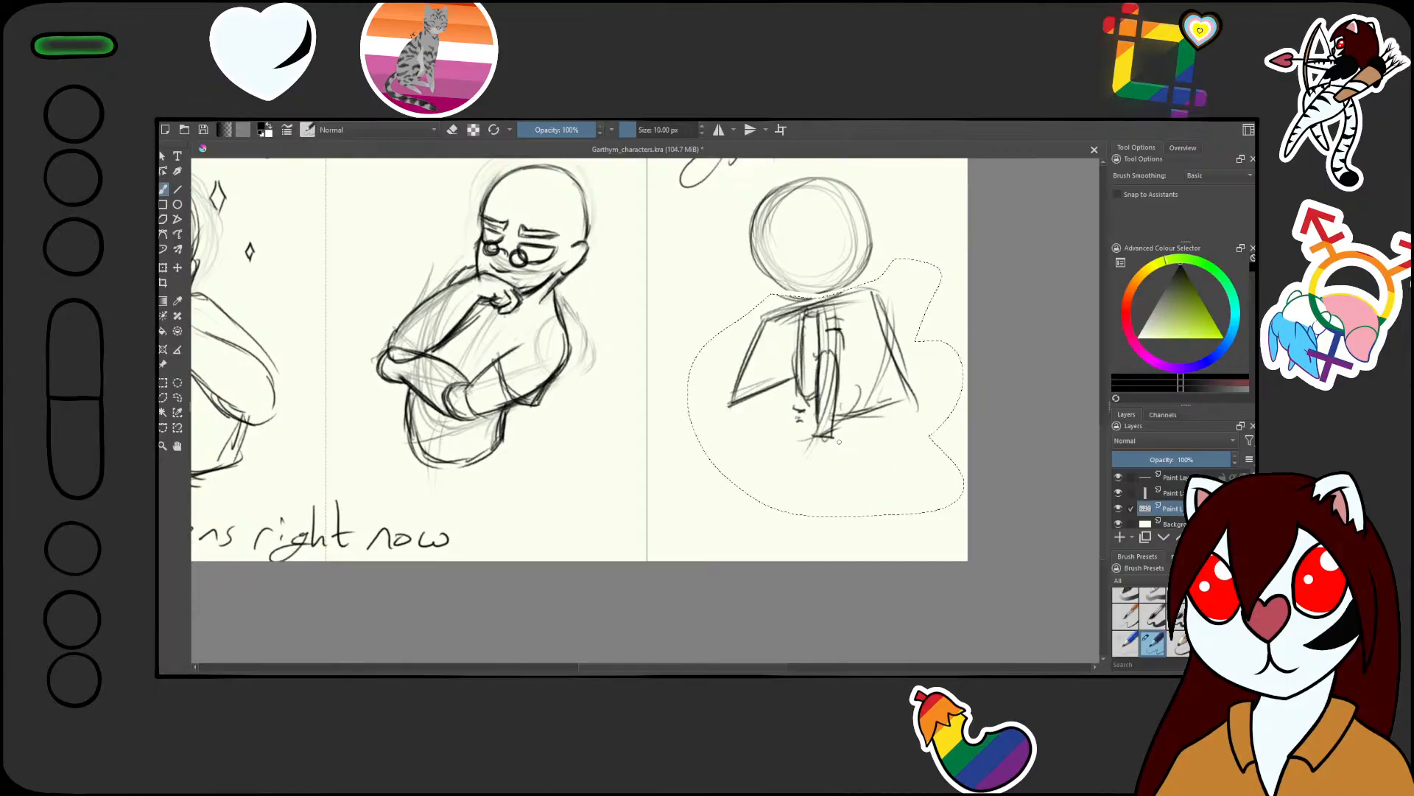
key(ctrl+shift+a)
Build up the side and lower edge of the head circle with repeated strokes, then fade them with a large eraser
mouse_move(836, 324)
mouse_down()
mouse_move(848, 247)
mouse_move(690, 400)
mouse_up()
mouse_move(650, 251)
mouse_down()
mouse_move(619, 379)
mouse_move(646, 424)
mouse_up()
drag(620, 294, 677, 431)
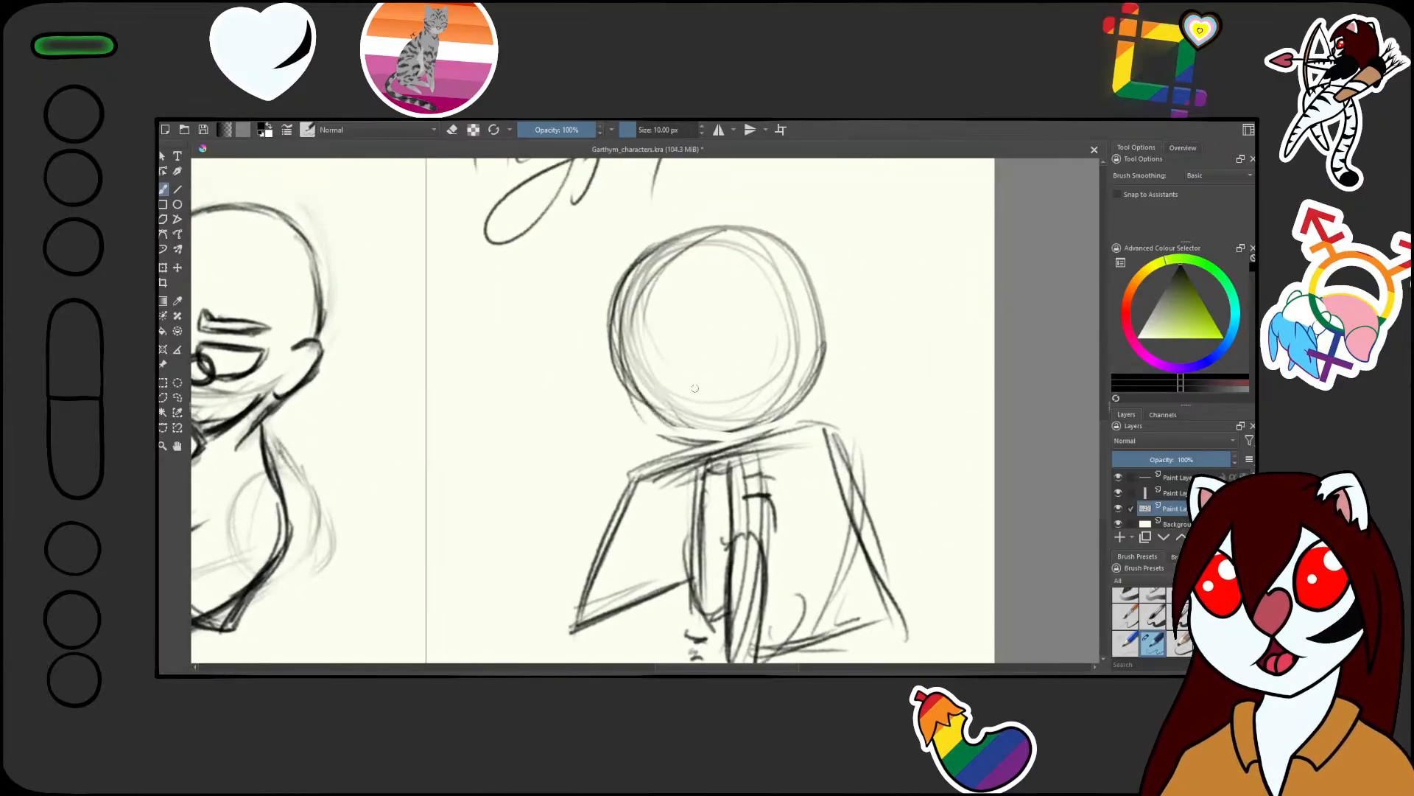
mouse_move(618, 344)
mouse_down()
mouse_move(725, 440)
mouse_move(794, 406)
mouse_move(766, 436)
mouse_up()
drag(670, 263, 631, 360)
mouse_move(657, 259)
mouse_down()
mouse_move(638, 276)
mouse_move(688, 442)
mouse_up()
drag(636, 380, 702, 434)
drag(616, 356, 691, 435)
drag(679, 238, 624, 357)
key(slash)
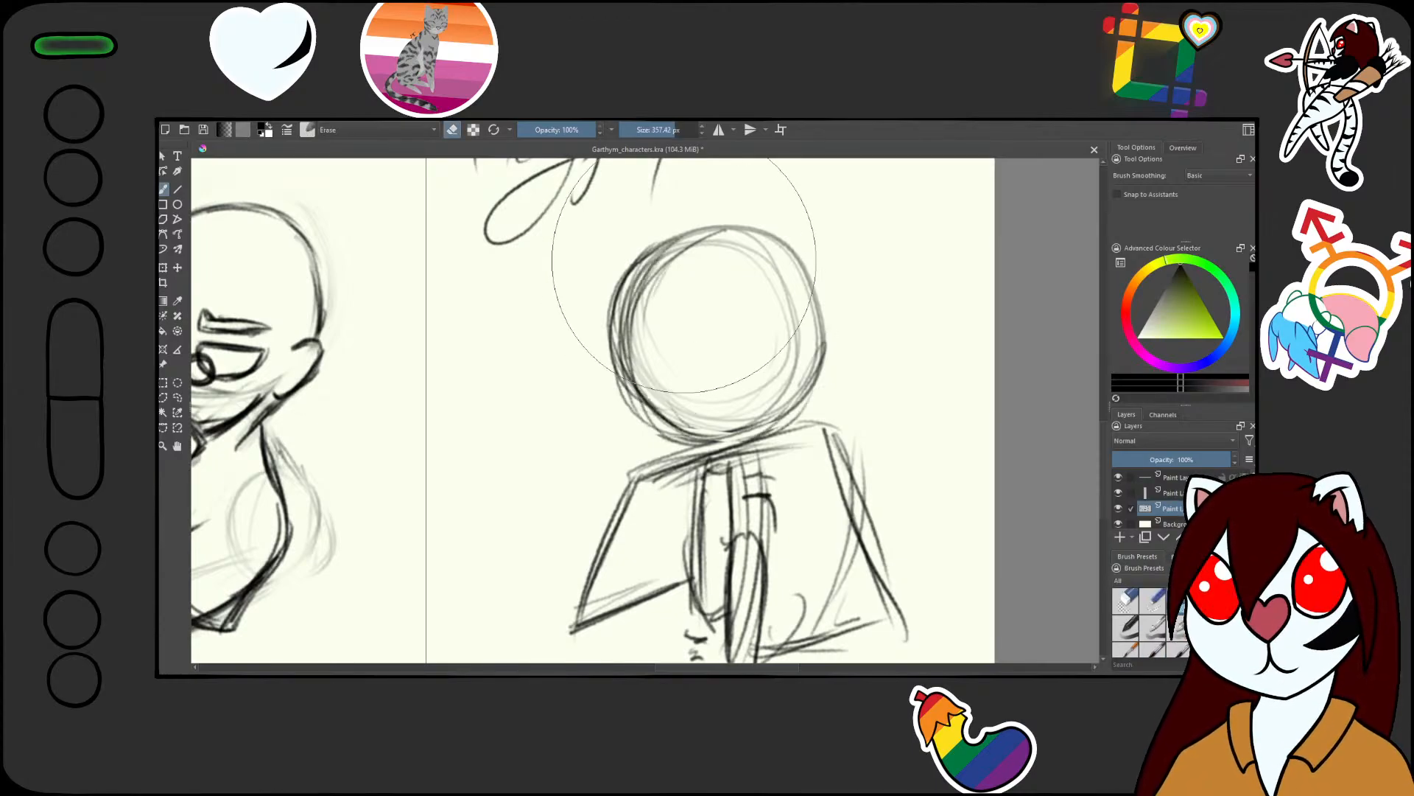
mouse_move(685, 263)
mouse_down()
mouse_move(612, 372)
mouse_move(744, 316)
mouse_move(627, 314)
mouse_up()
key(slash)
Redraw the head as a slightly narrower circle with a darker outline inside the faded construction lines
mouse_move(696, 228)
mouse_down()
mouse_move(675, 341)
mouse_move(637, 370)
mouse_move(627, 362)
mouse_move(707, 429)
mouse_up()
drag(635, 297, 700, 428)
mouse_move(667, 252)
mouse_down()
mouse_move(629, 364)
mouse_move(699, 234)
mouse_up()
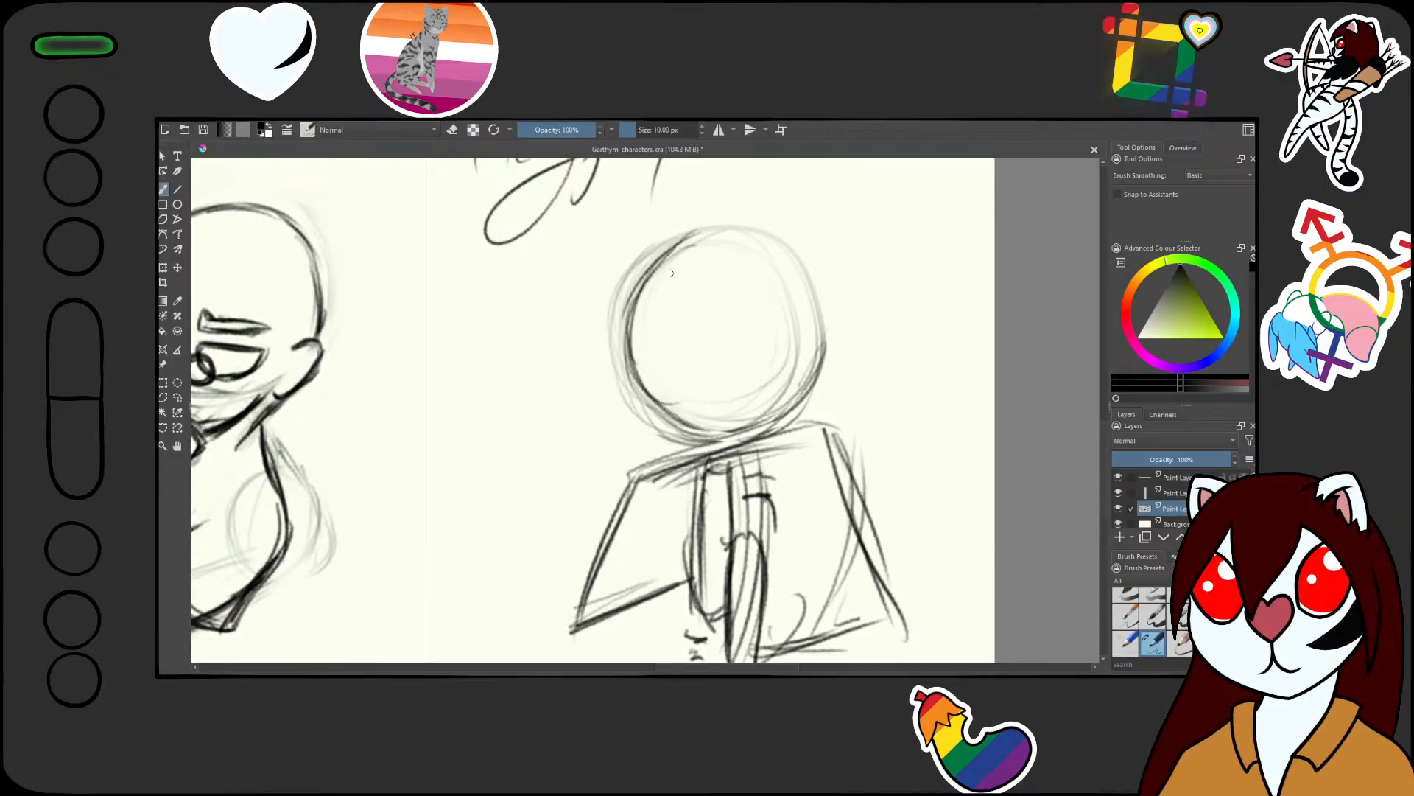
drag(644, 275, 746, 236)
mouse_move(668, 255)
mouse_down()
mouse_move(738, 240)
mouse_move(715, 234)
mouse_move(751, 240)
mouse_up()
mouse_move(710, 234)
mouse_down()
mouse_move(746, 238)
mouse_move(794, 268)
mouse_up()
drag(762, 246, 804, 343)
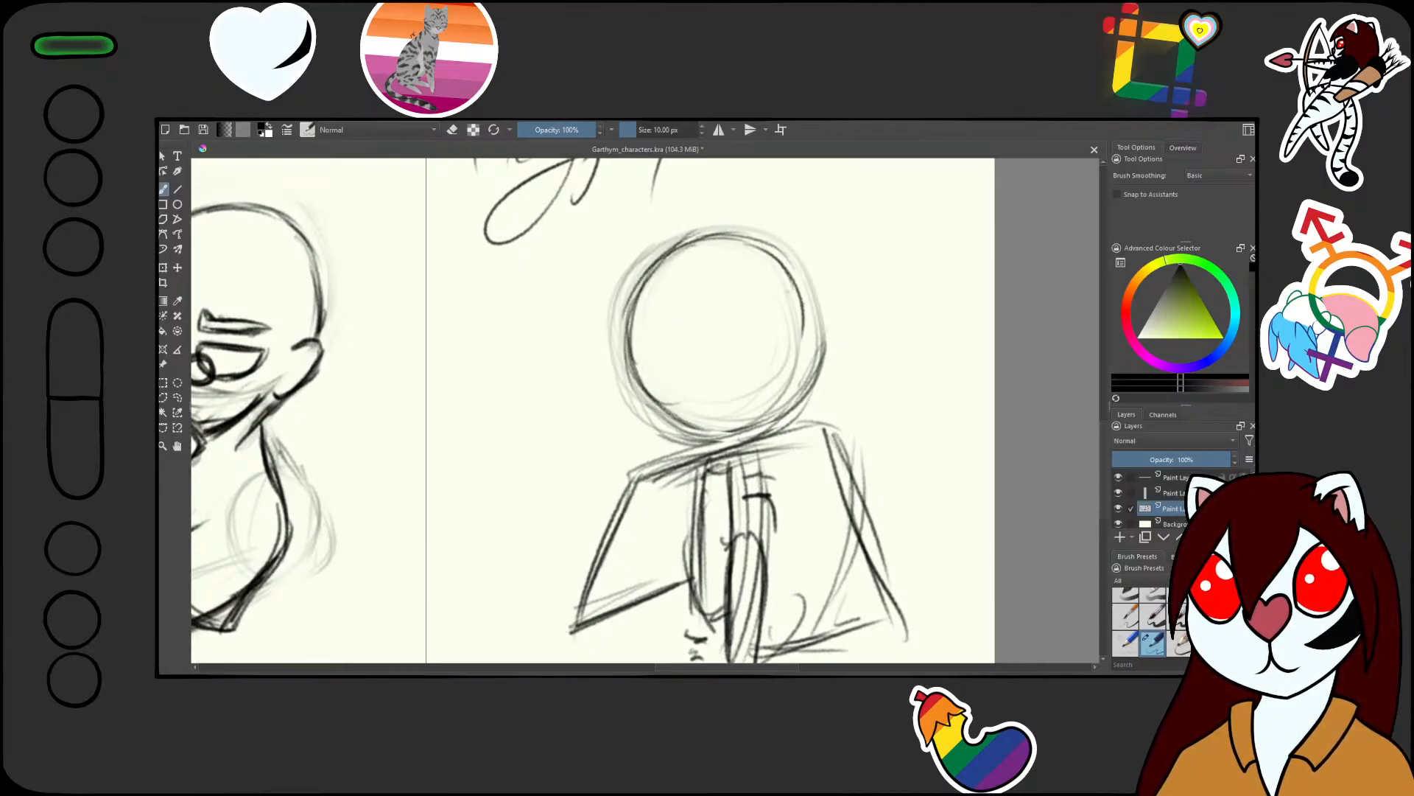
drag(791, 294, 810, 372)
drag(808, 340, 766, 414)
drag(818, 334, 755, 419)
Draw the jaw below the head circle, curving both cheeks down to a rounded chin
mouse_move(653, 396)
mouse_down()
mouse_move(654, 431)
mouse_move(714, 476)
mouse_up()
drag(802, 376, 801, 420)
drag(803, 417, 760, 476)
mouse_move(786, 444)
mouse_down()
mouse_move(757, 483)
mouse_move(791, 439)
mouse_move(780, 537)
mouse_up()
drag(785, 489, 794, 458)
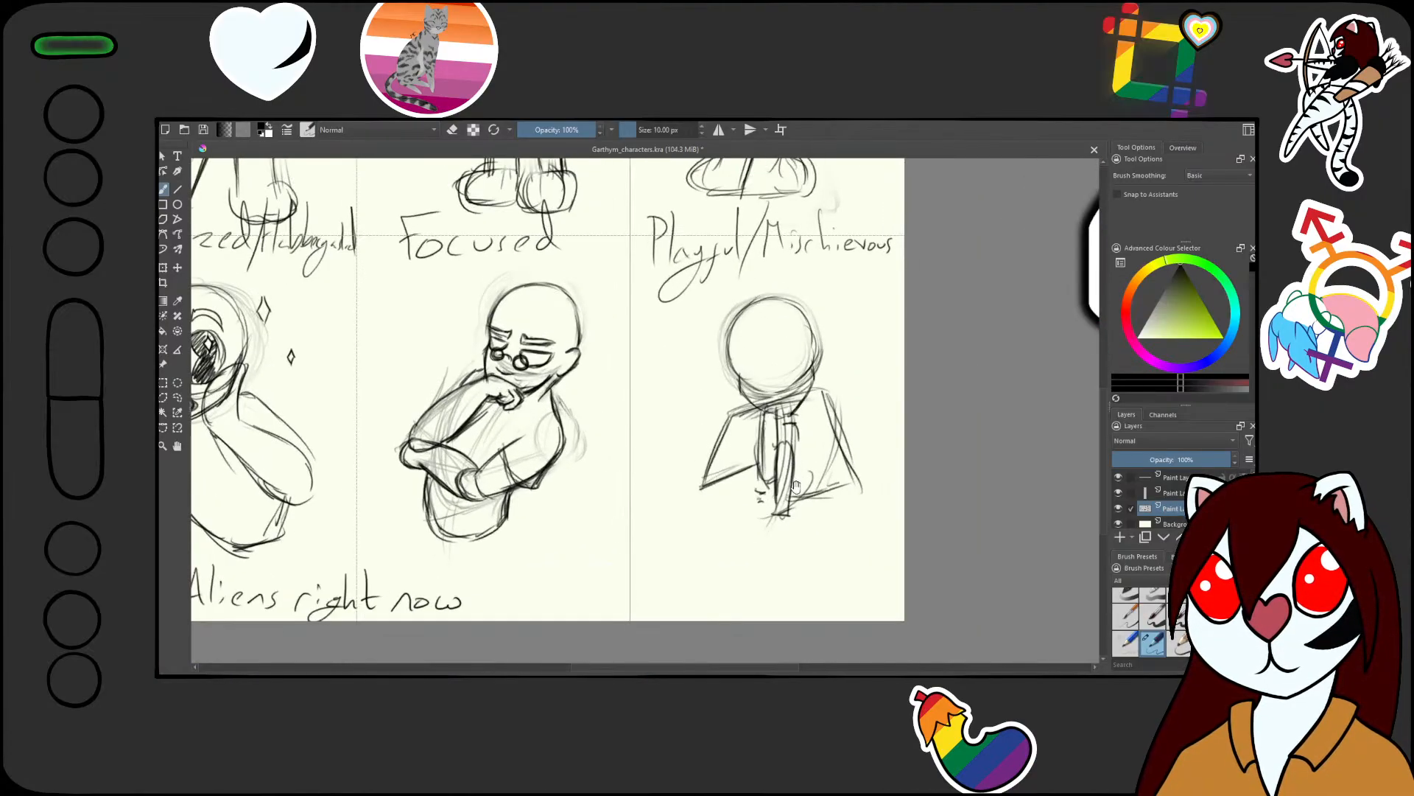
Draw two flat, half-closed eyelids with short corner strokes on the face and check them against the whole sheet
mouse_move(748, 501)
mouse_down()
mouse_move(720, 540)
mouse_move(749, 475)
mouse_move(802, 445)
mouse_move(715, 535)
mouse_move(753, 240)
mouse_move(650, 316)
mouse_up()
drag(806, 283, 753, 294)
drag(757, 295, 759, 314)
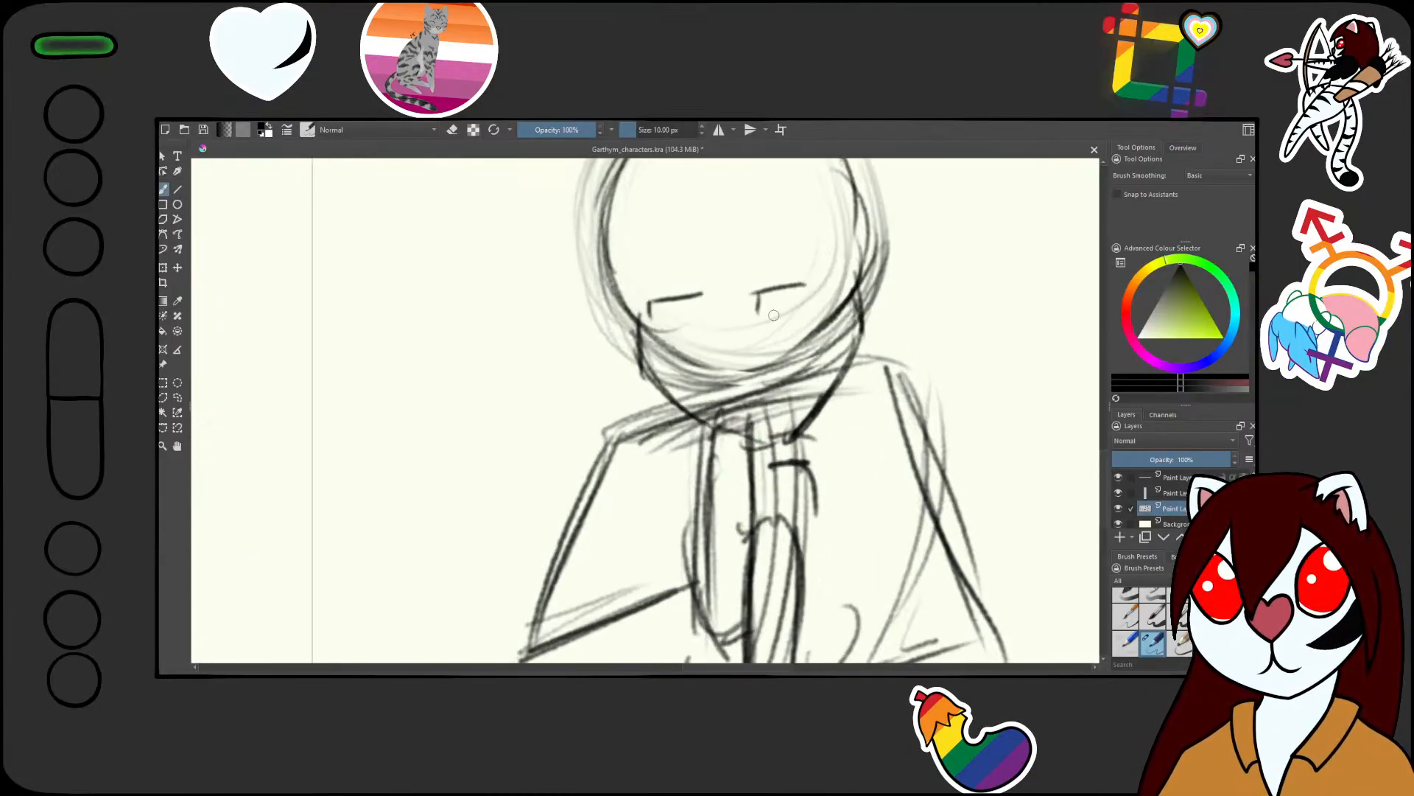
mouse_move(730, 376)
mouse_down()
mouse_move(787, 356)
mouse_move(729, 381)
mouse_move(720, 585)
mouse_up()
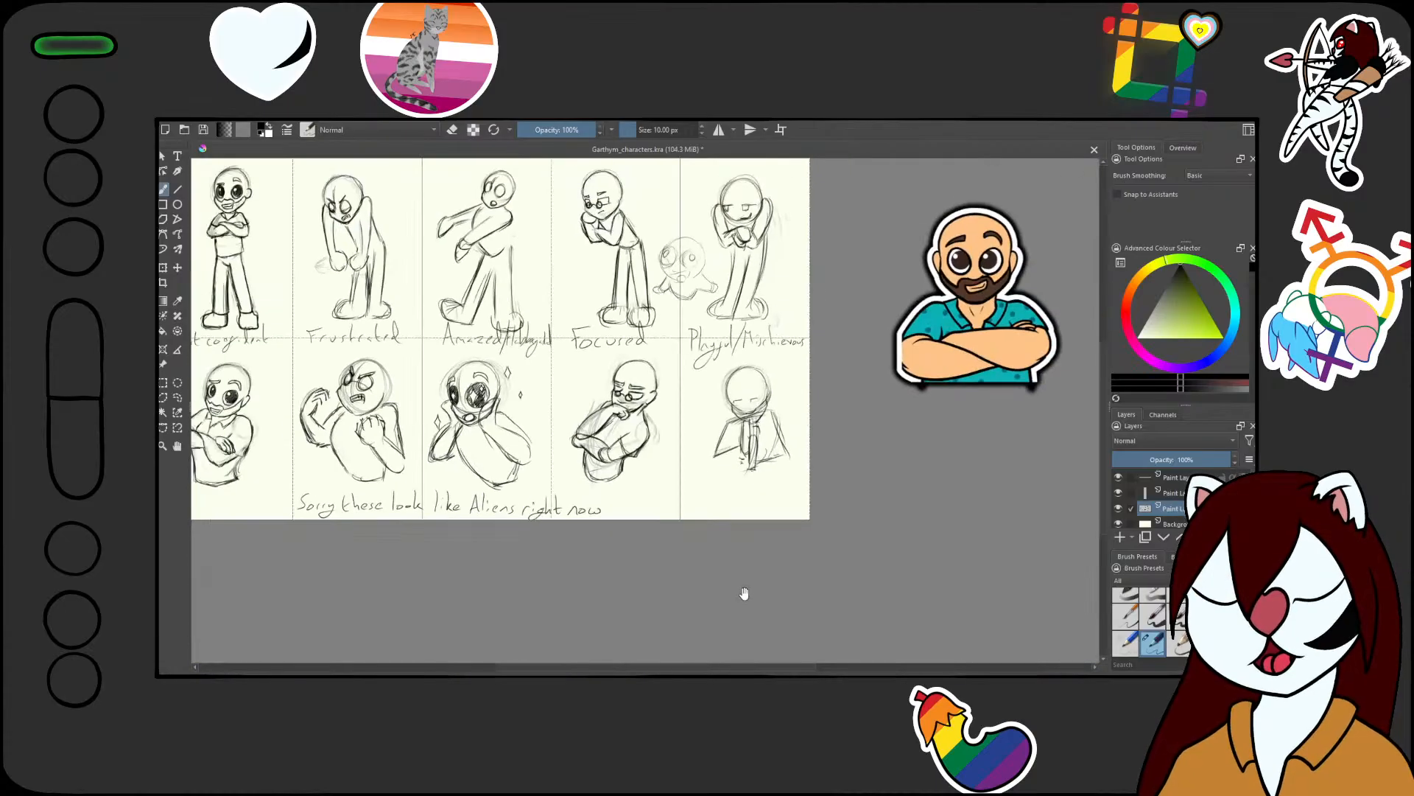
mouse_move(719, 478)
mouse_down()
mouse_move(745, 389)
mouse_move(735, 470)
mouse_move(710, 430)
mouse_up()
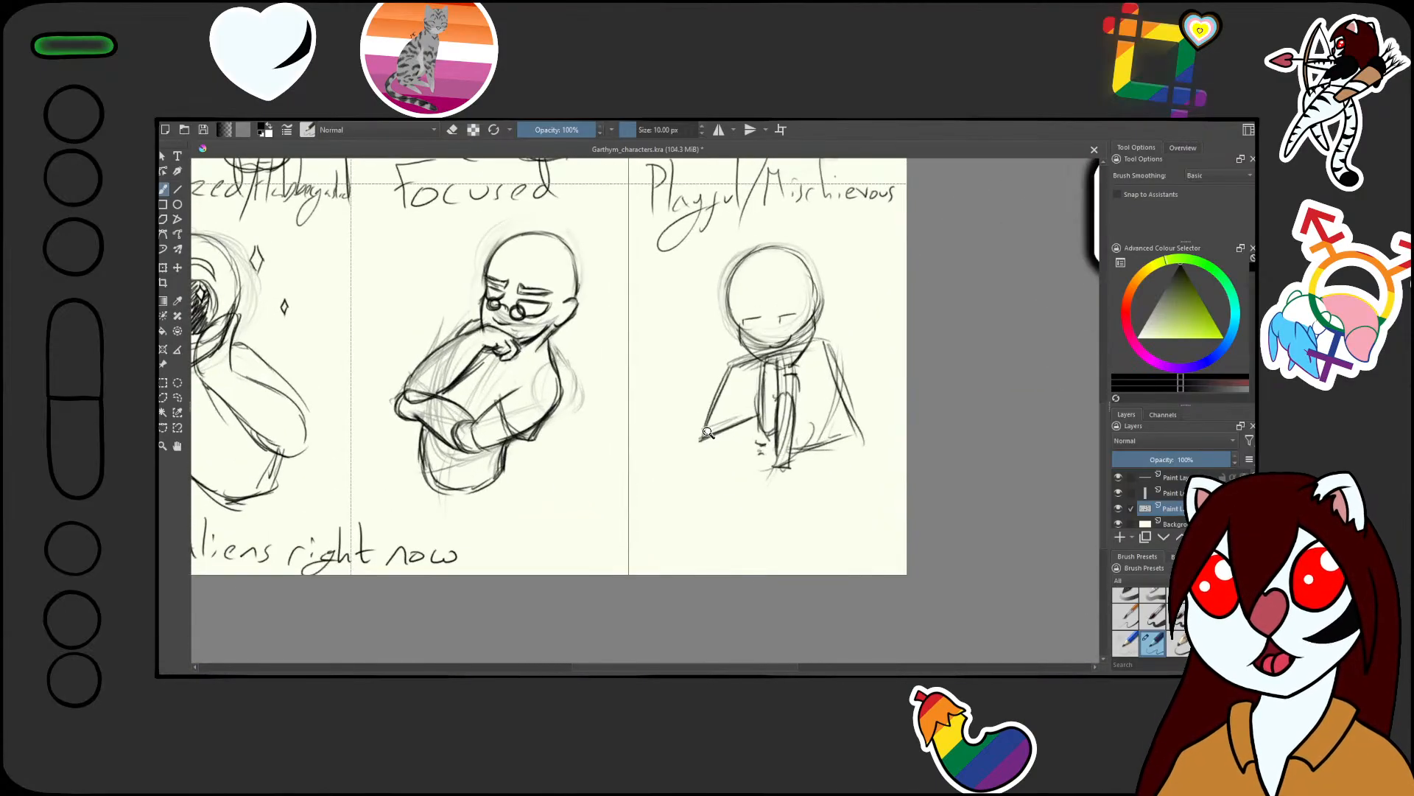
Sketch the rounded torso behind the hands, curving down from both shoulders to meet at the bottom
drag(755, 504, 767, 419)
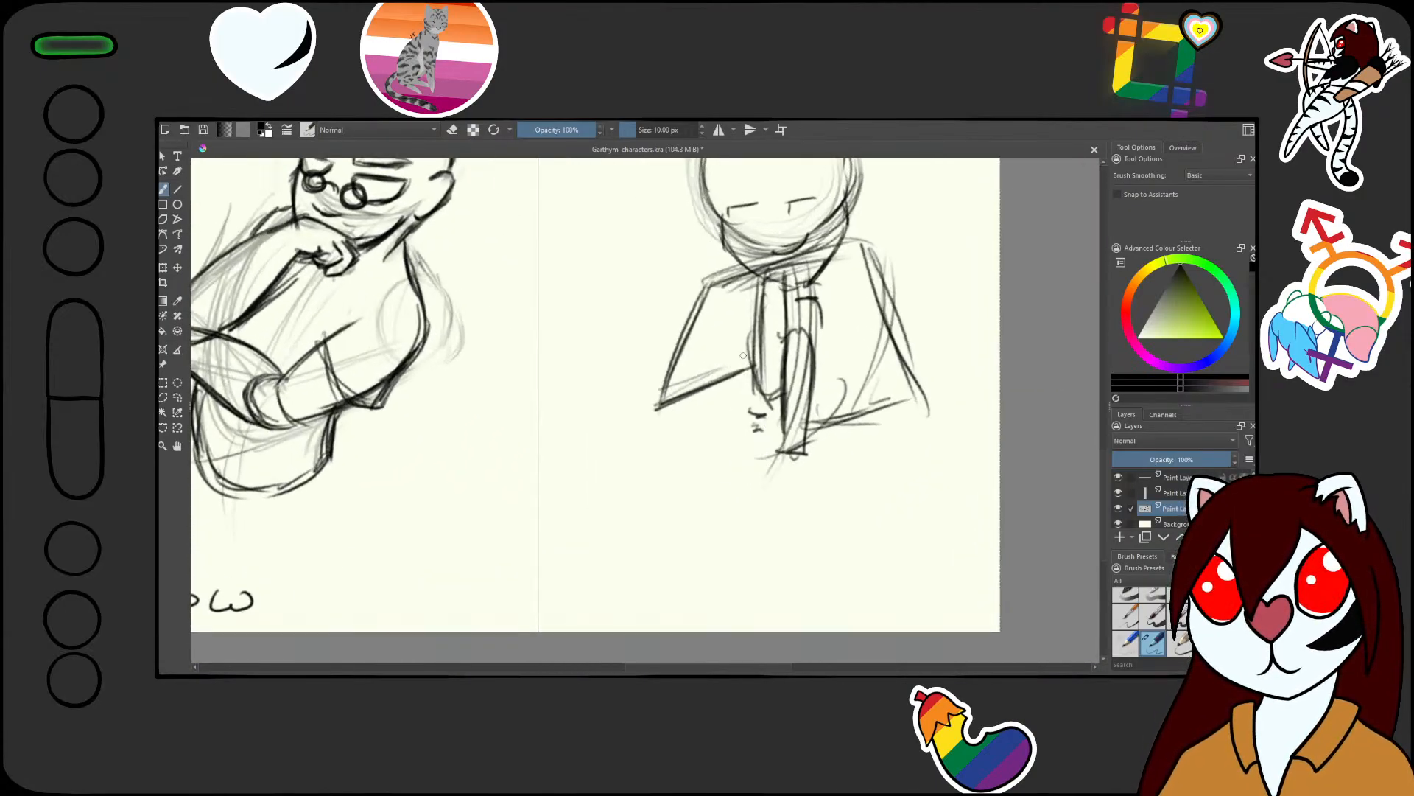
drag(712, 284, 745, 422)
drag(718, 335, 797, 431)
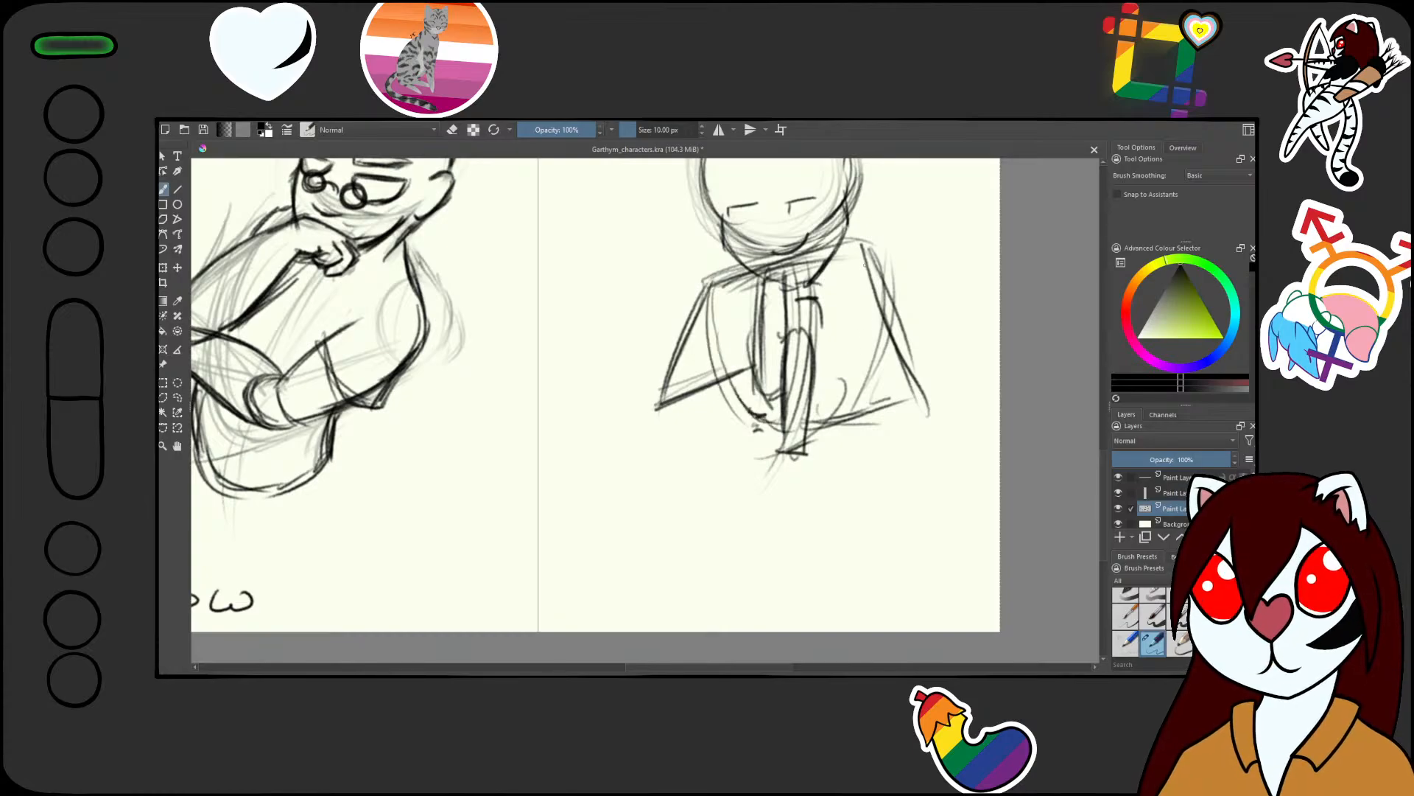
mouse_move(862, 272)
mouse_down()
mouse_move(871, 383)
mouse_move(839, 409)
mouse_up()
drag(872, 333, 816, 414)
drag(806, 416, 795, 420)
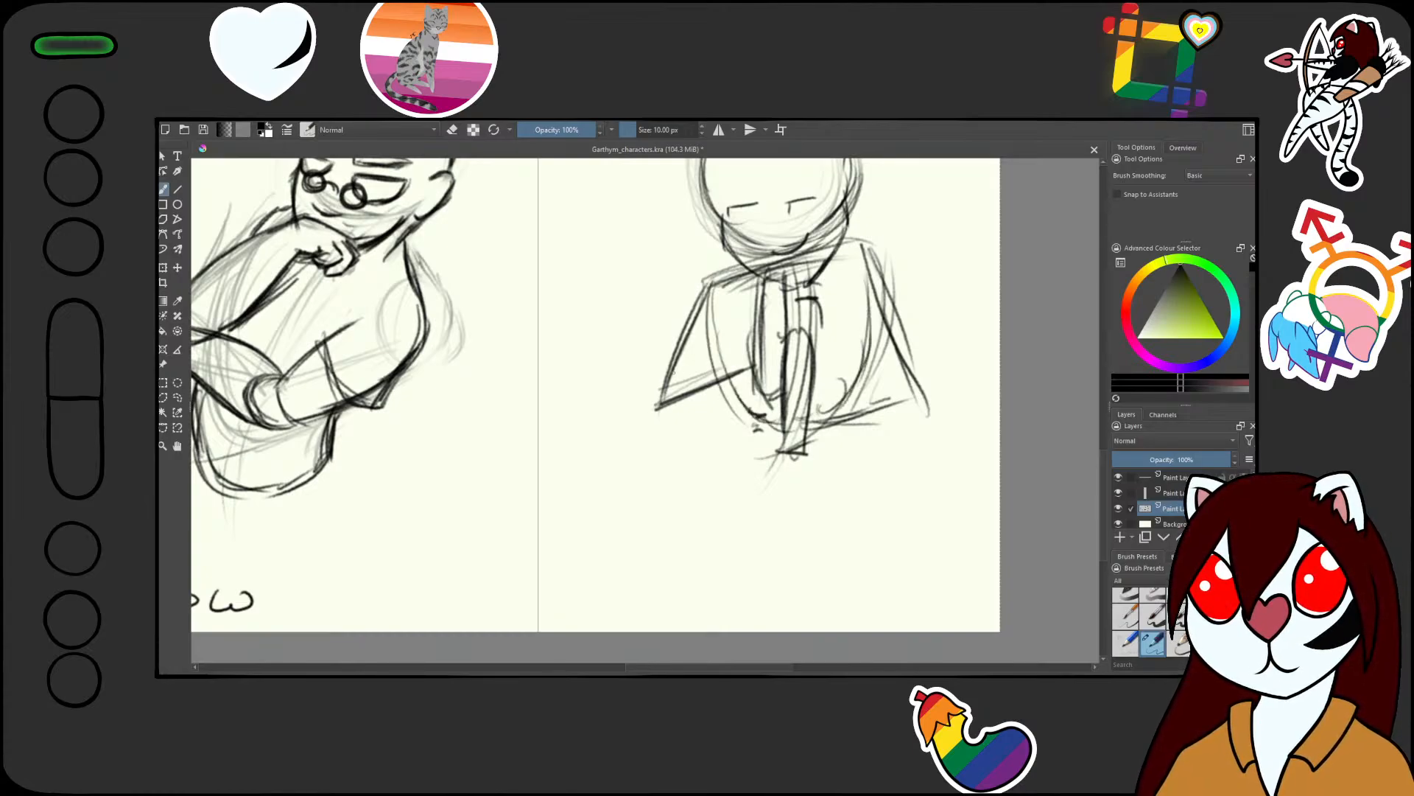
Add an outer contour from shoulder to elbow on the arm nearest the Focused panel
mouse_move(706, 280)
mouse_down()
mouse_move(676, 336)
mouse_move(675, 319)
mouse_move(687, 298)
mouse_move(657, 387)
mouse_move(695, 441)
mouse_move(678, 406)
mouse_up()
drag(677, 414, 651, 420)
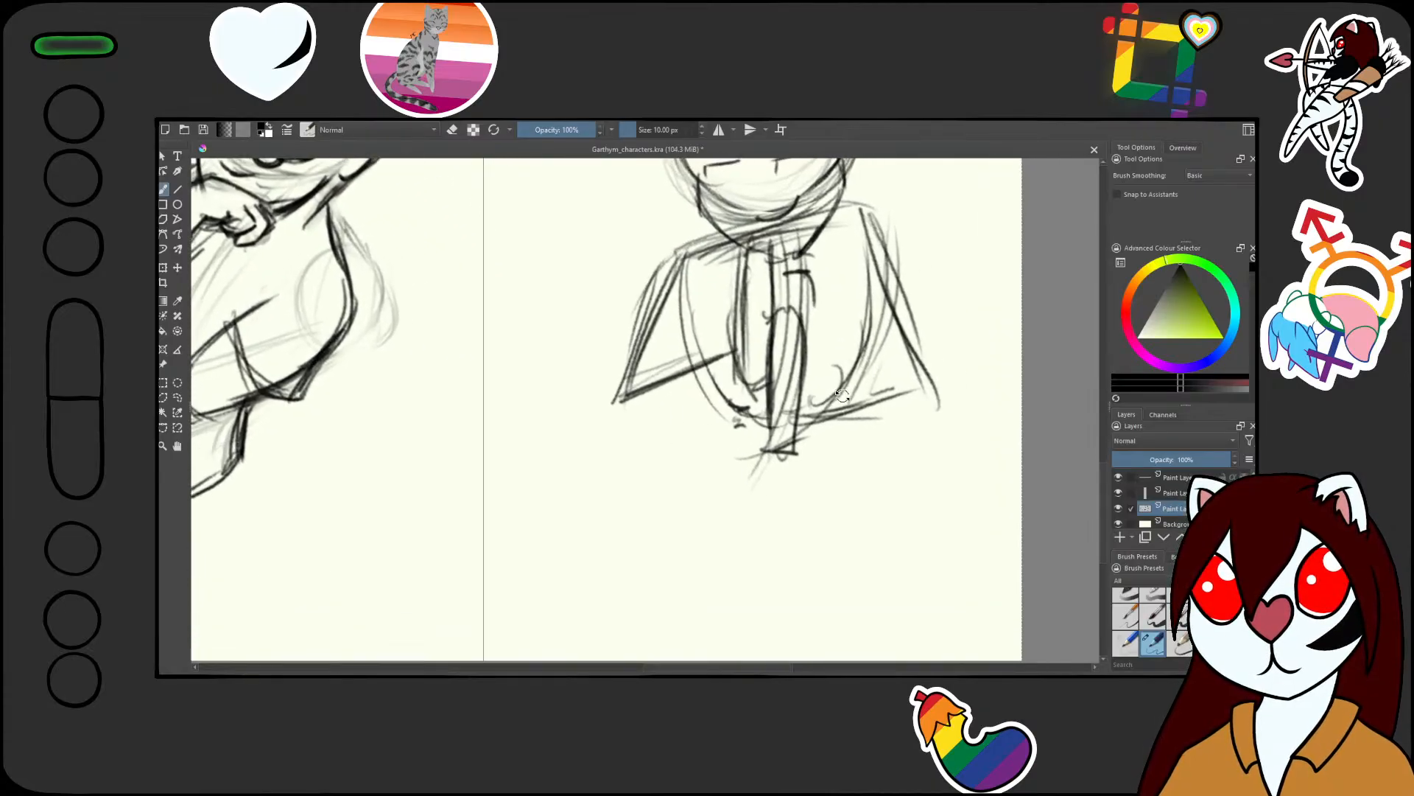
drag(843, 395, 793, 339)
drag(661, 446, 667, 414)
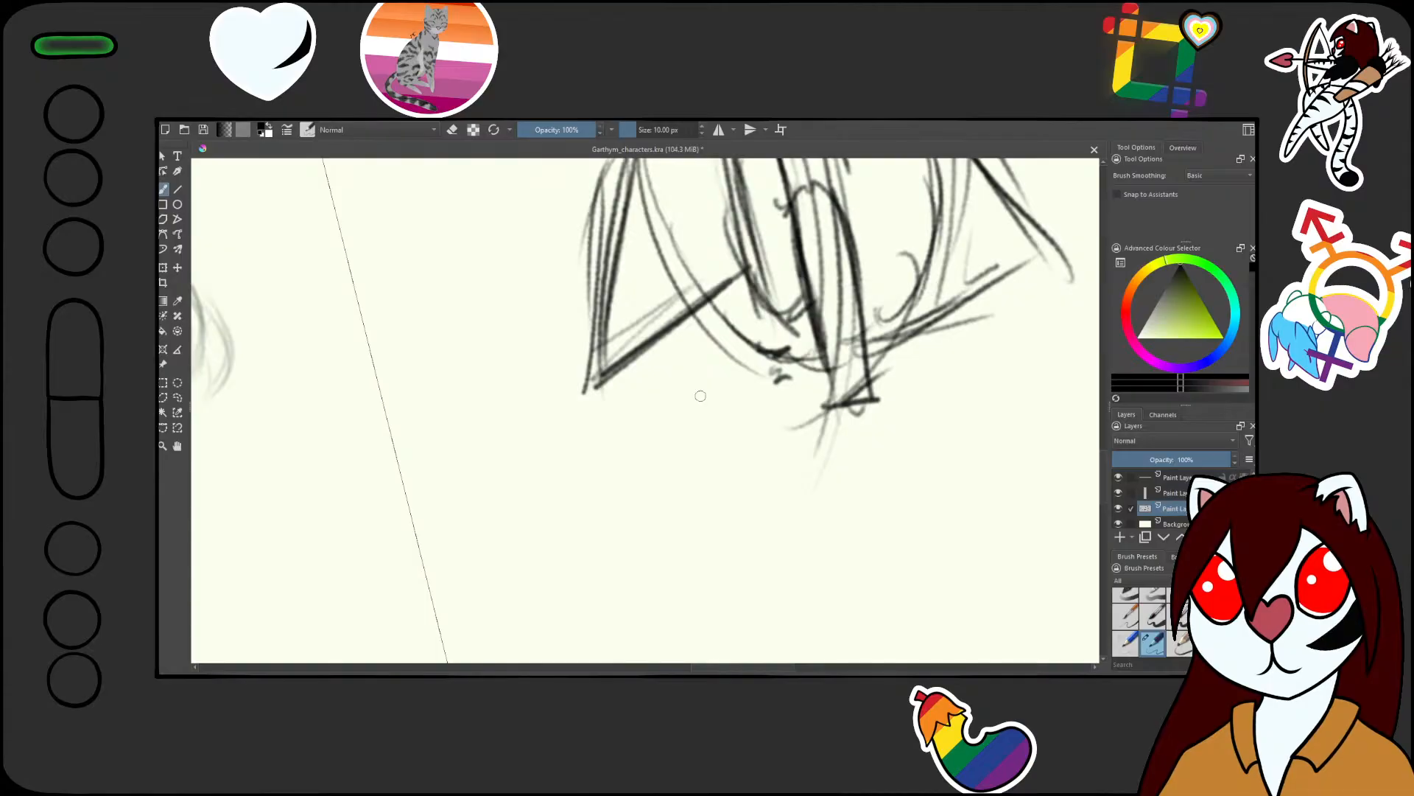
Check the Playful/Mischievous bust against the neighbouring Focused panel and save the drawing
drag(700, 395, 685, 528)
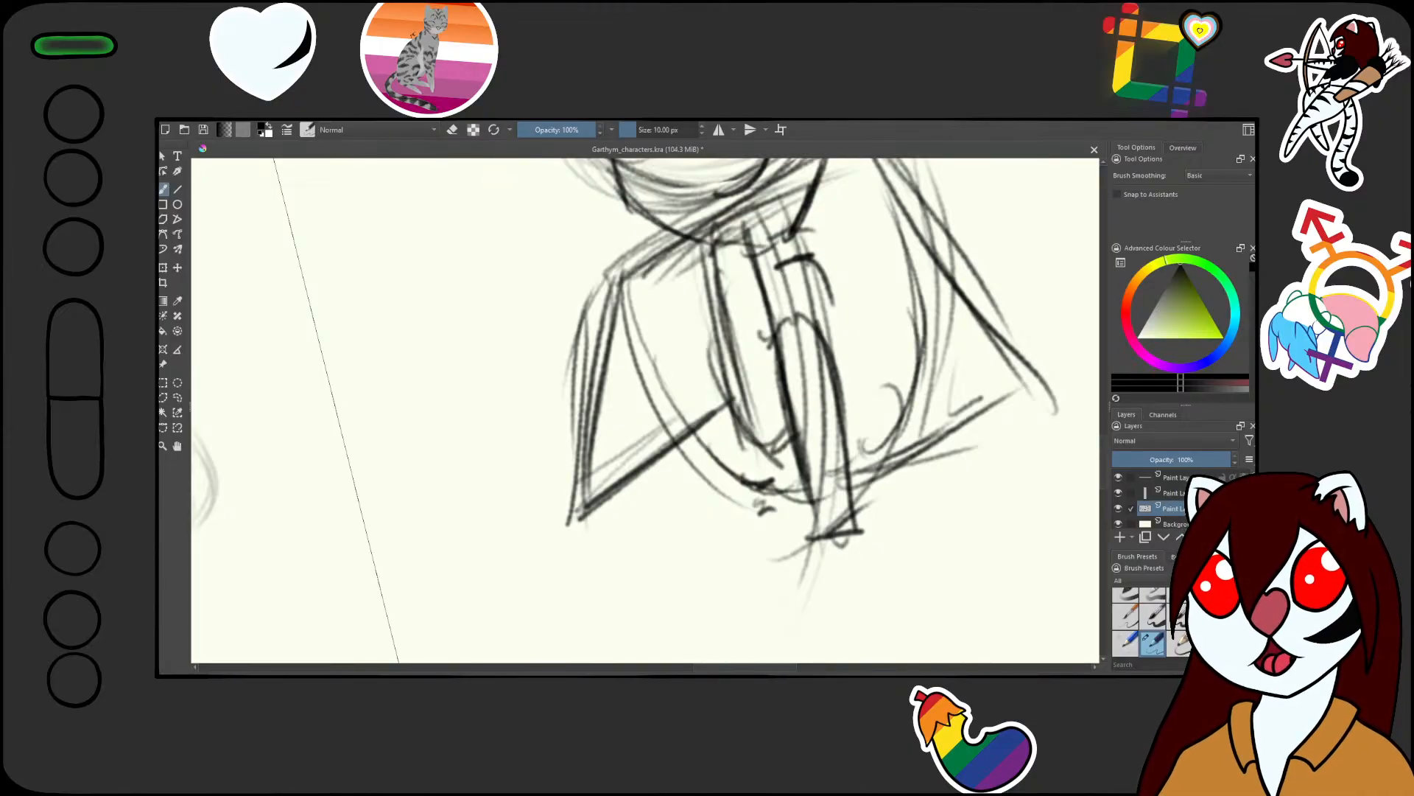
scroll(681, 323, down, 3)
scroll(716, 324, up, 2)
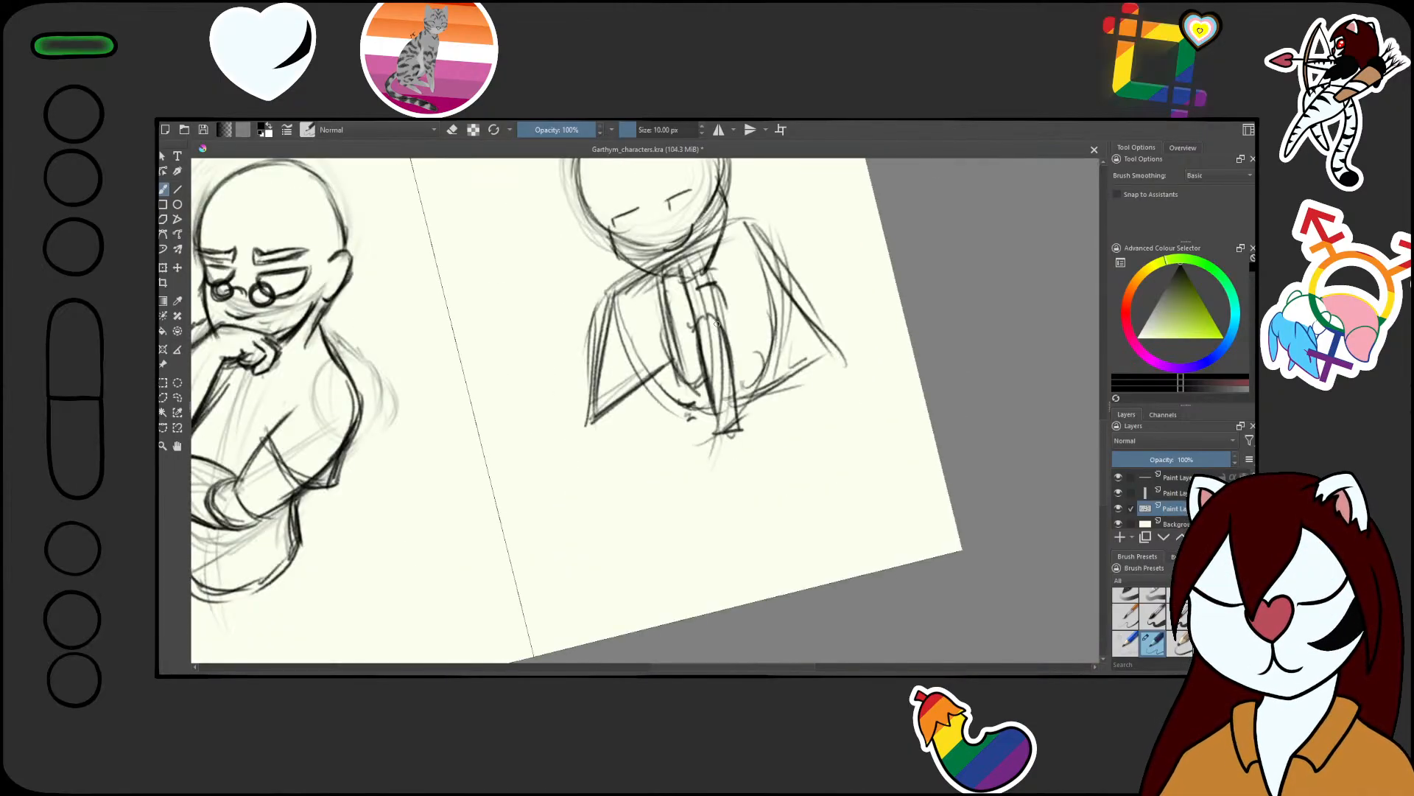
scroll(747, 299, down, 3)
scroll(748, 300, up, 2)
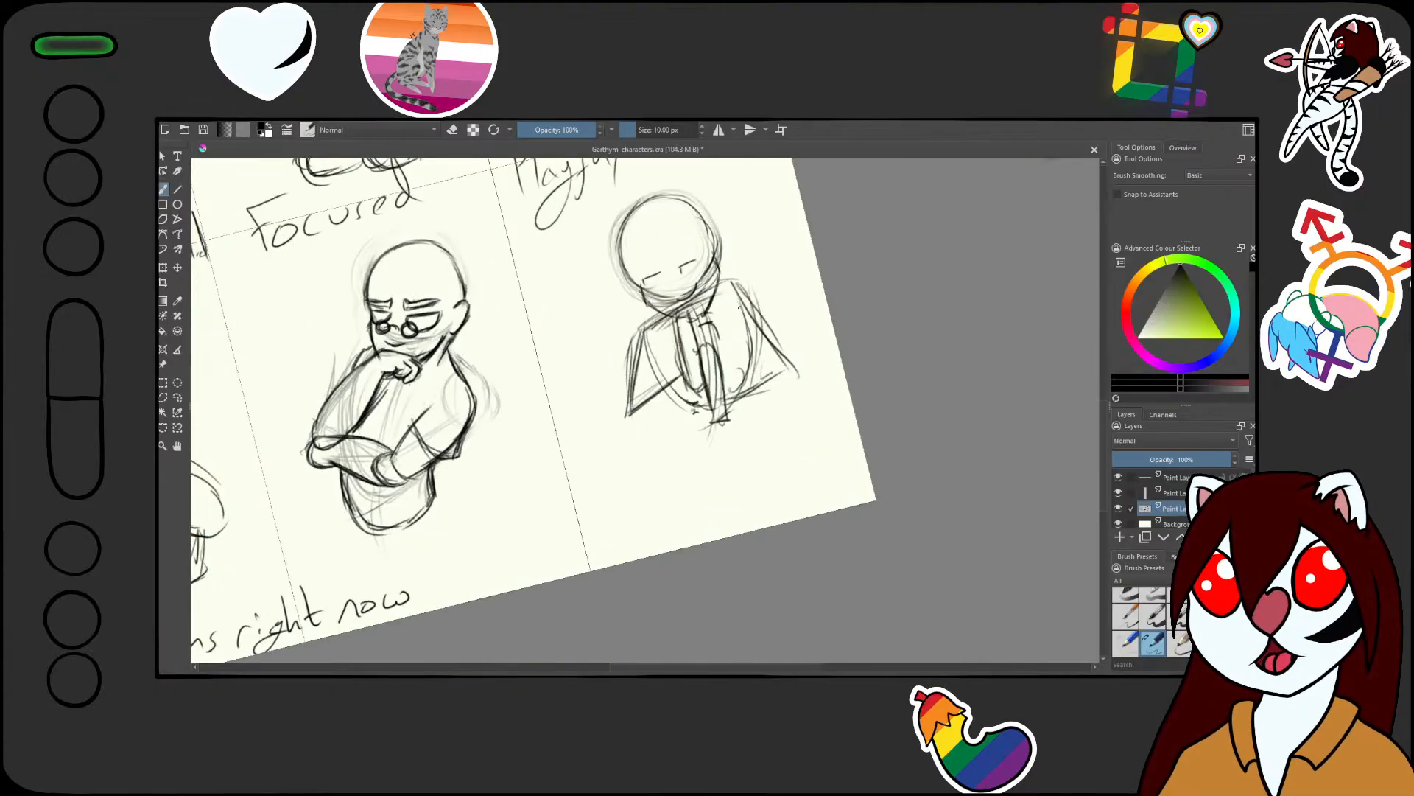
key(ctrl+s)
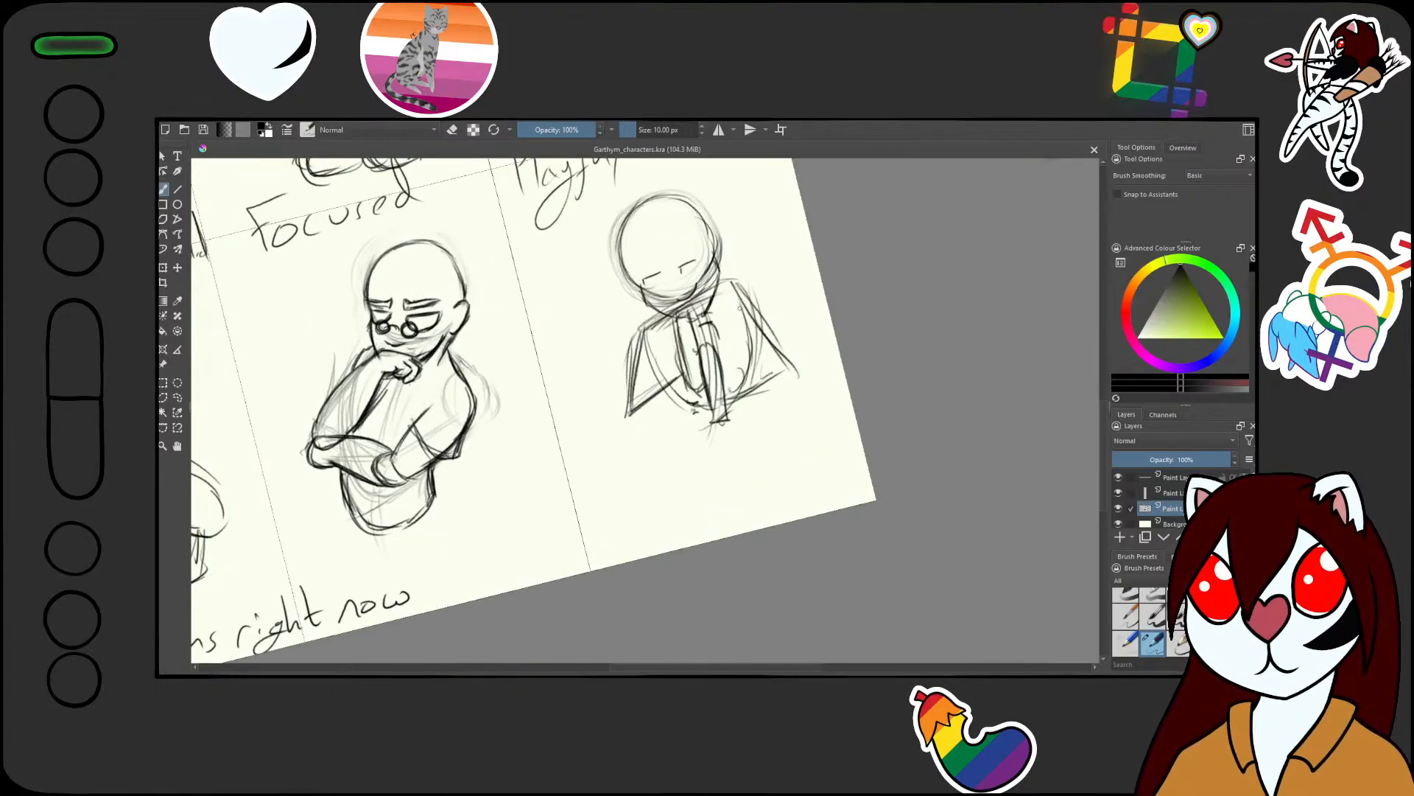
Fade the rough torso, arms and hands of the Playful/Mischievous bust with a large eraser so they serve as guides
scroll(740, 308, up, 4)
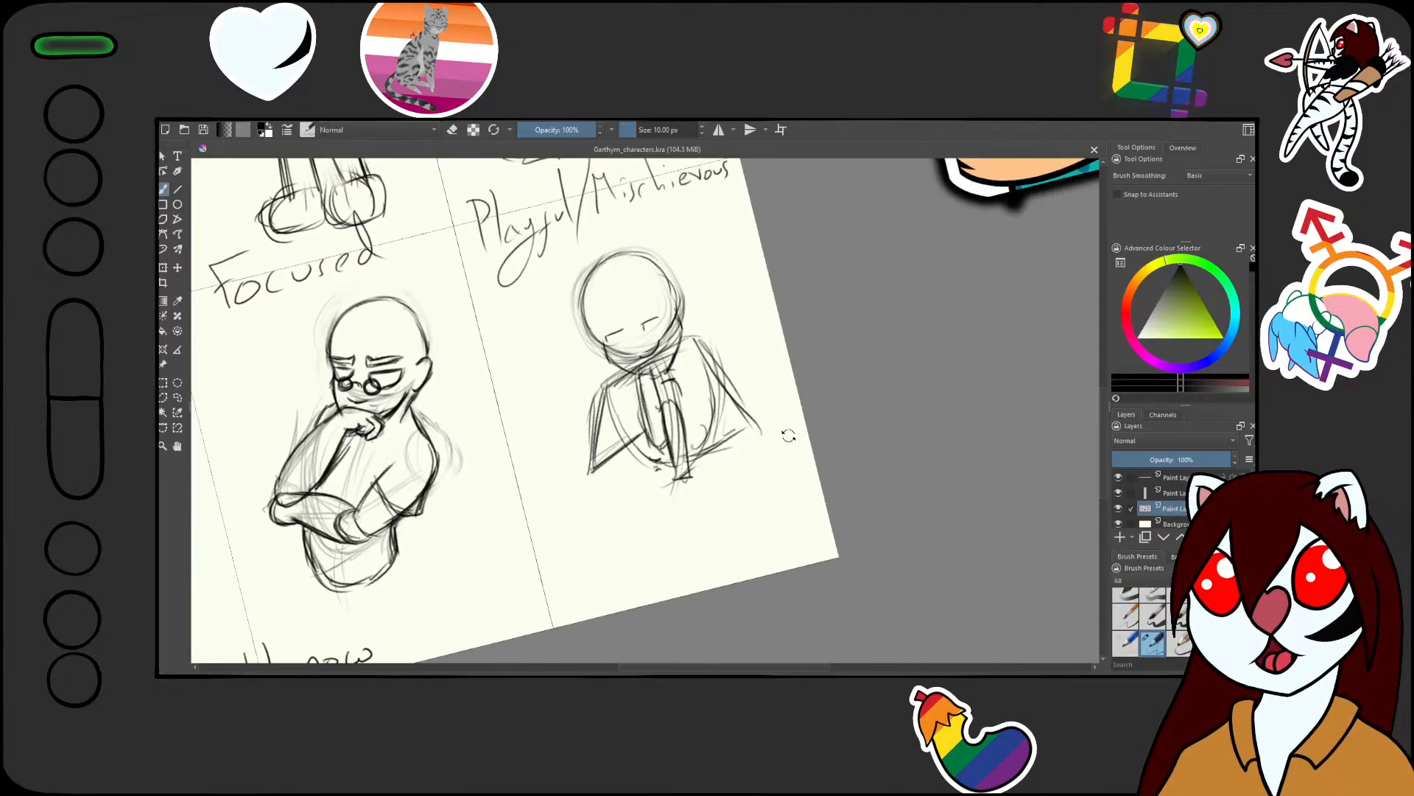
drag(734, 498, 737, 506)
key(/)
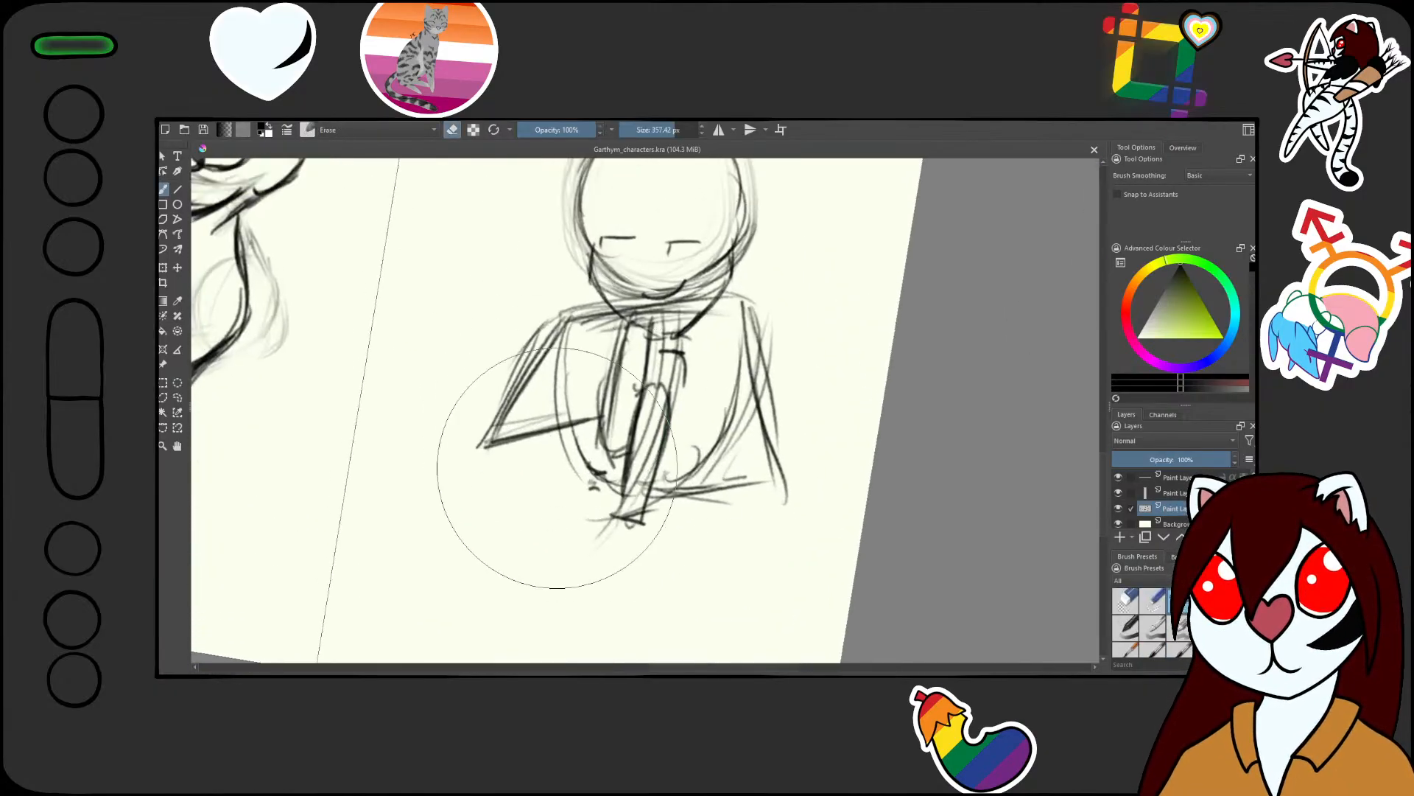
mouse_move(770, 427)
mouse_down()
mouse_move(734, 416)
mouse_move(545, 540)
mouse_up()
mouse_move(595, 308)
mouse_down()
mouse_move(545, 401)
mouse_move(773, 479)
mouse_up()
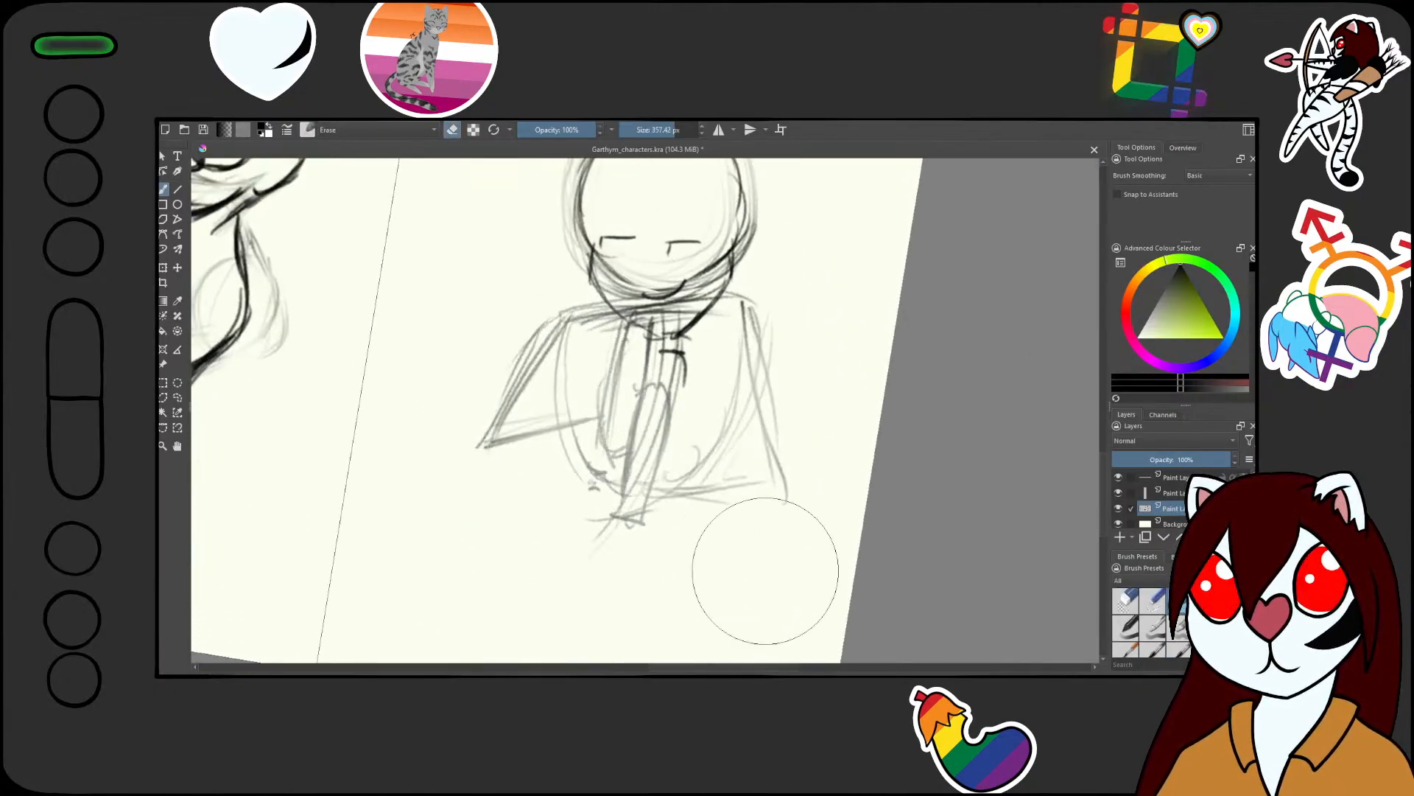
drag(687, 527, 690, 478)
mouse_move(769, 379)
mouse_down()
mouse_move(788, 443)
mouse_move(789, 426)
mouse_up()
key(/)
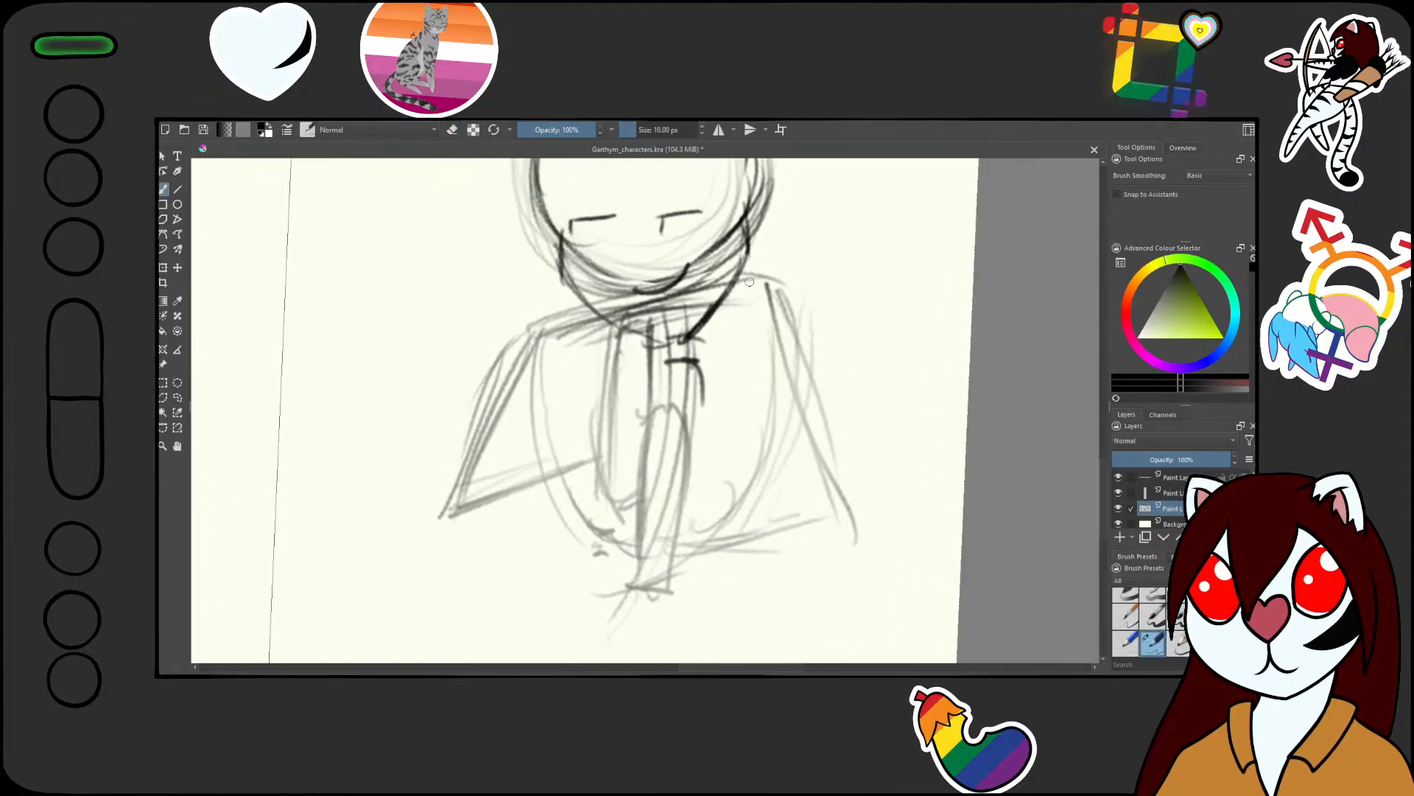
Draw the shoulder and short sleeve on the arm away from the Focused panel, ending in a curved cuff
drag(743, 279, 780, 279)
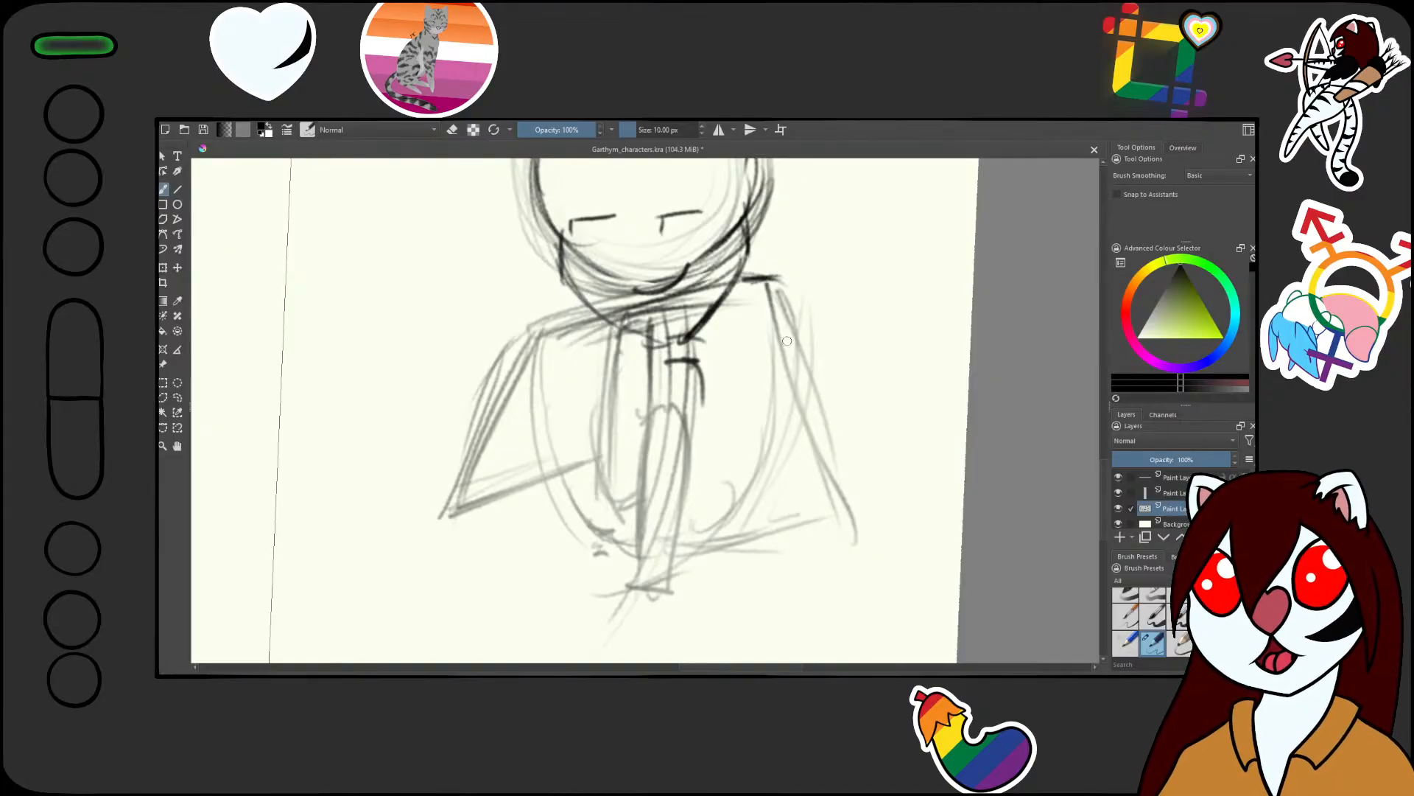
mouse_move(806, 341)
mouse_down()
mouse_move(715, 341)
mouse_move(777, 339)
mouse_move(782, 393)
mouse_up()
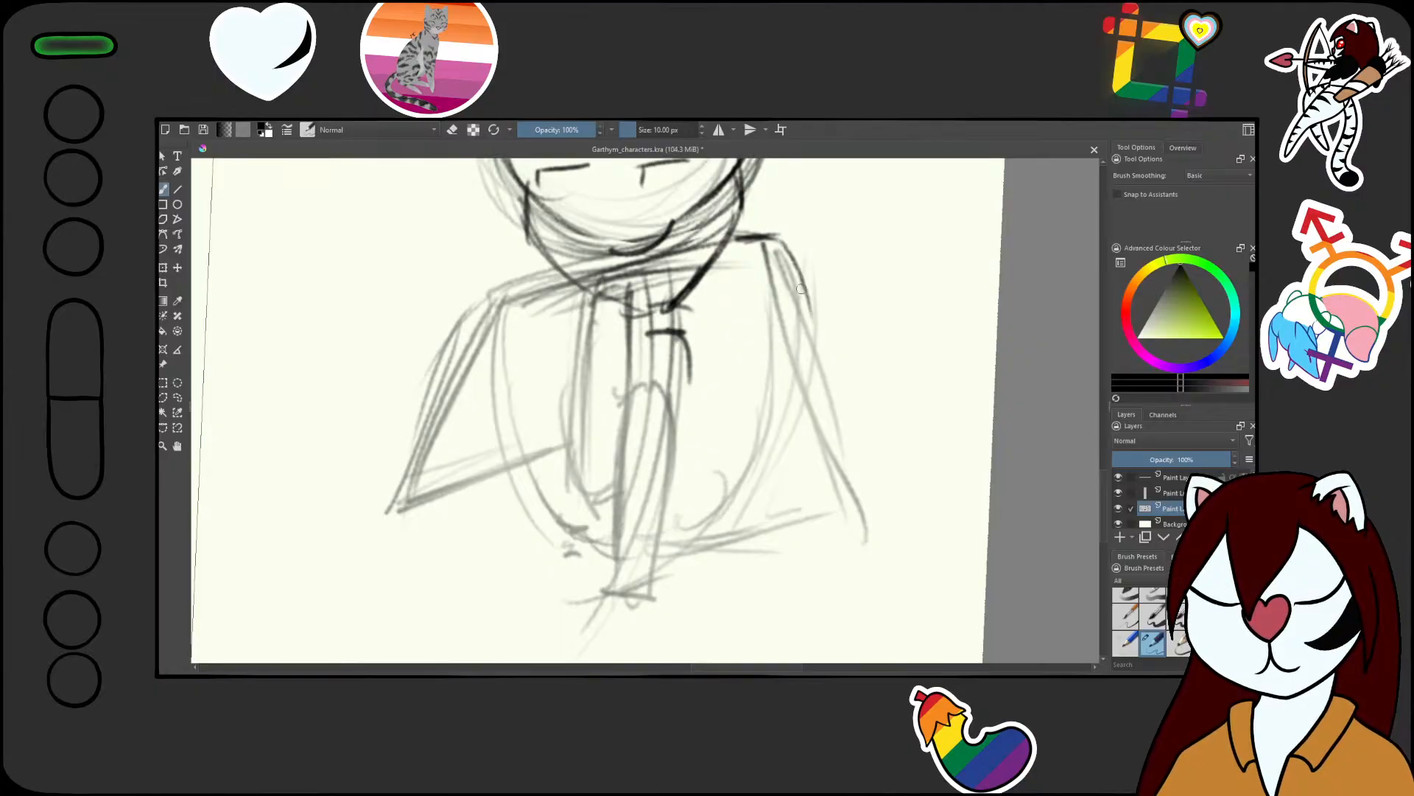
mouse_move(787, 240)
mouse_down()
mouse_move(831, 359)
mouse_move(847, 353)
mouse_move(580, 351)
mouse_up()
key(e)
mouse_move(799, 272)
mouse_down()
mouse_move(865, 407)
mouse_move(857, 376)
mouse_up()
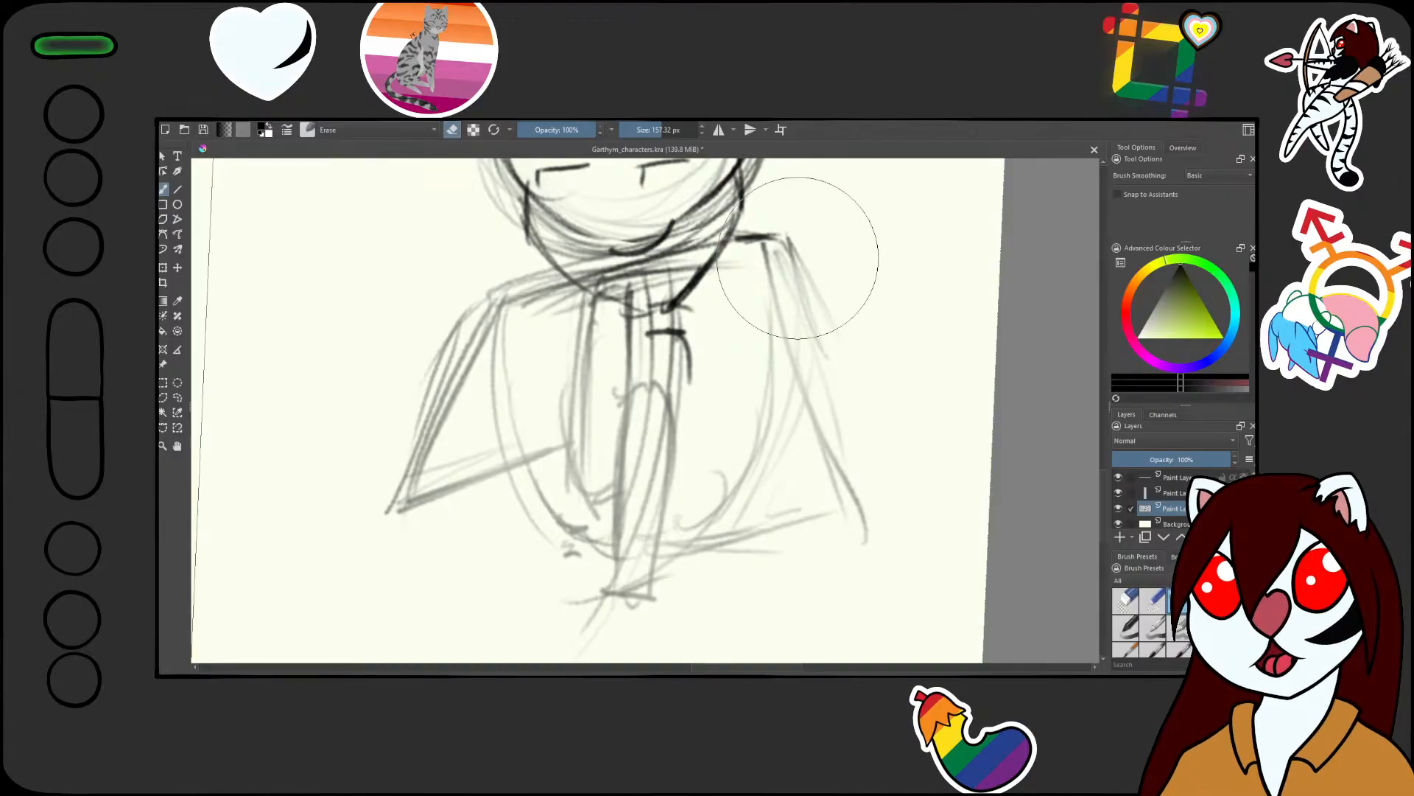
key(e)
mouse_move(786, 237)
mouse_down()
mouse_move(847, 345)
mouse_move(749, 419)
mouse_up()
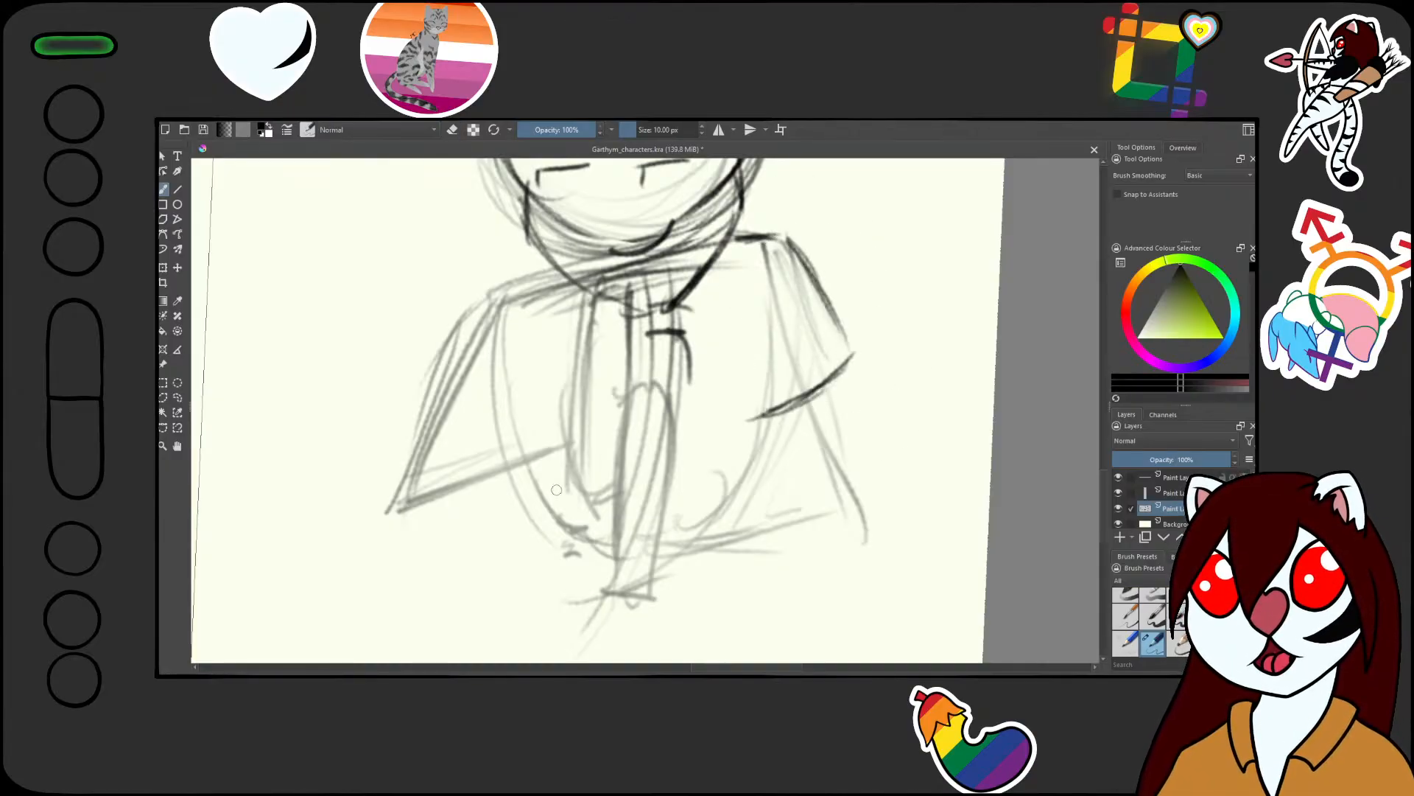
Draw the shoulder and short sleeve with its cuff on the arm nearest the Focused panel
drag(556, 490, 647, 495)
scroll(647, 495, up, 2)
mouse_move(688, 216)
mouse_down()
mouse_move(621, 241)
mouse_move(562, 315)
mouse_move(542, 372)
mouse_up()
mouse_move(588, 272)
mouse_down()
mouse_move(530, 380)
mouse_move(615, 421)
mouse_move(649, 402)
mouse_up()
drag(542, 394, 525, 509)
Outline the bent forearm nearest the Focused panel, with upper and lower edges meeting at a rounded elbow
mouse_move(553, 444)
mouse_down()
mouse_move(649, 404)
mouse_move(739, 392)
mouse_up()
mouse_move(696, 401)
mouse_down()
mouse_move(582, 431)
mouse_move(523, 524)
mouse_up()
mouse_move(537, 472)
mouse_down()
mouse_move(535, 526)
mouse_move(632, 513)
mouse_up()
drag(556, 537, 738, 443)
mouse_move(632, 500)
mouse_down()
mouse_move(557, 536)
mouse_move(528, 509)
mouse_move(544, 534)
mouse_up()
drag(517, 492, 551, 527)
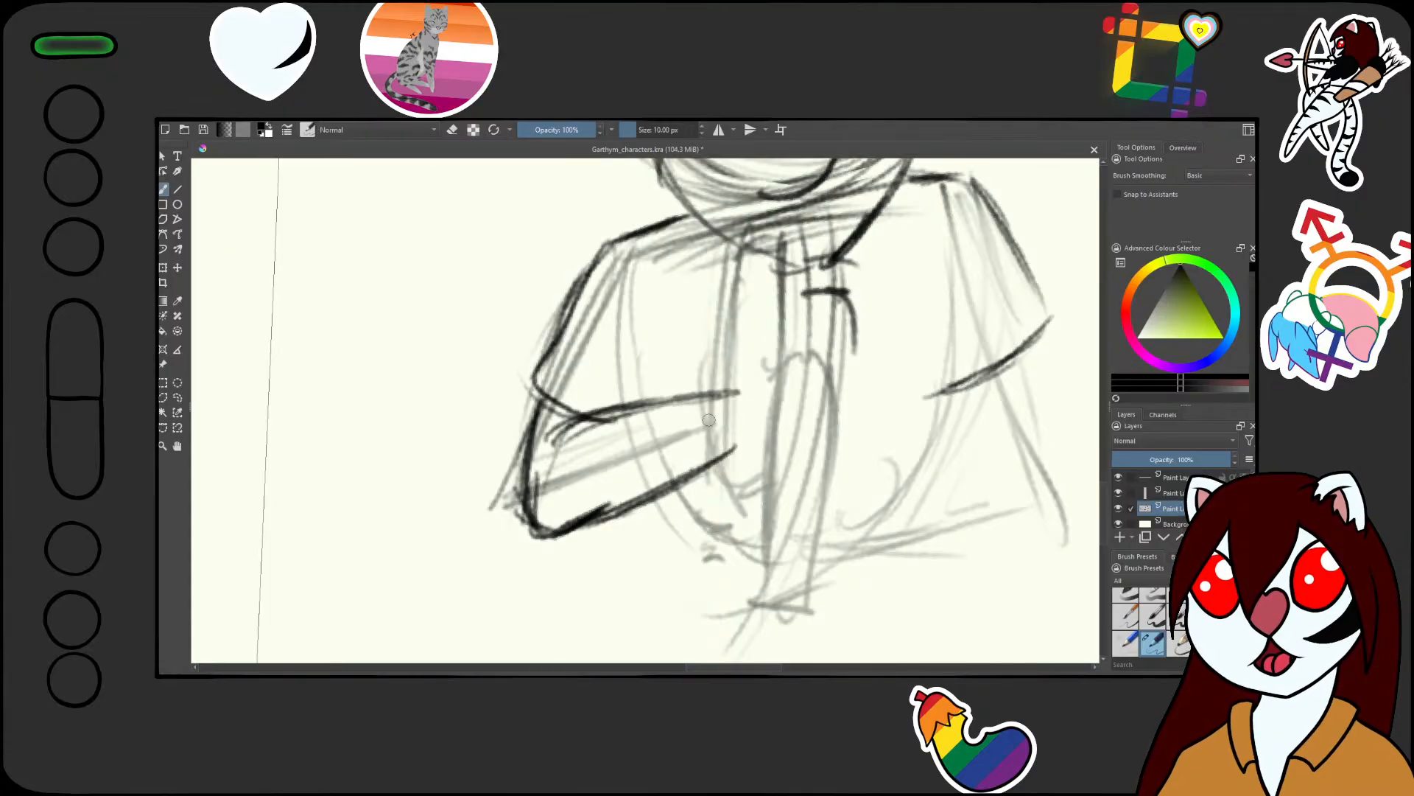
Outline the flat upright hand at the end of the finished forearm, from the wrist to a pointed fingertip
drag(797, 498, 625, 480)
scroll(625, 481, down, 2)
drag(674, 520, 723, 529)
scroll(701, 515, up, 2)
mouse_move(653, 461)
mouse_down()
mouse_move(701, 506)
mouse_move(667, 520)
mouse_move(668, 541)
mouse_up()
key(6)
key(6)
key(6)
scroll(670, 407, up, 1)
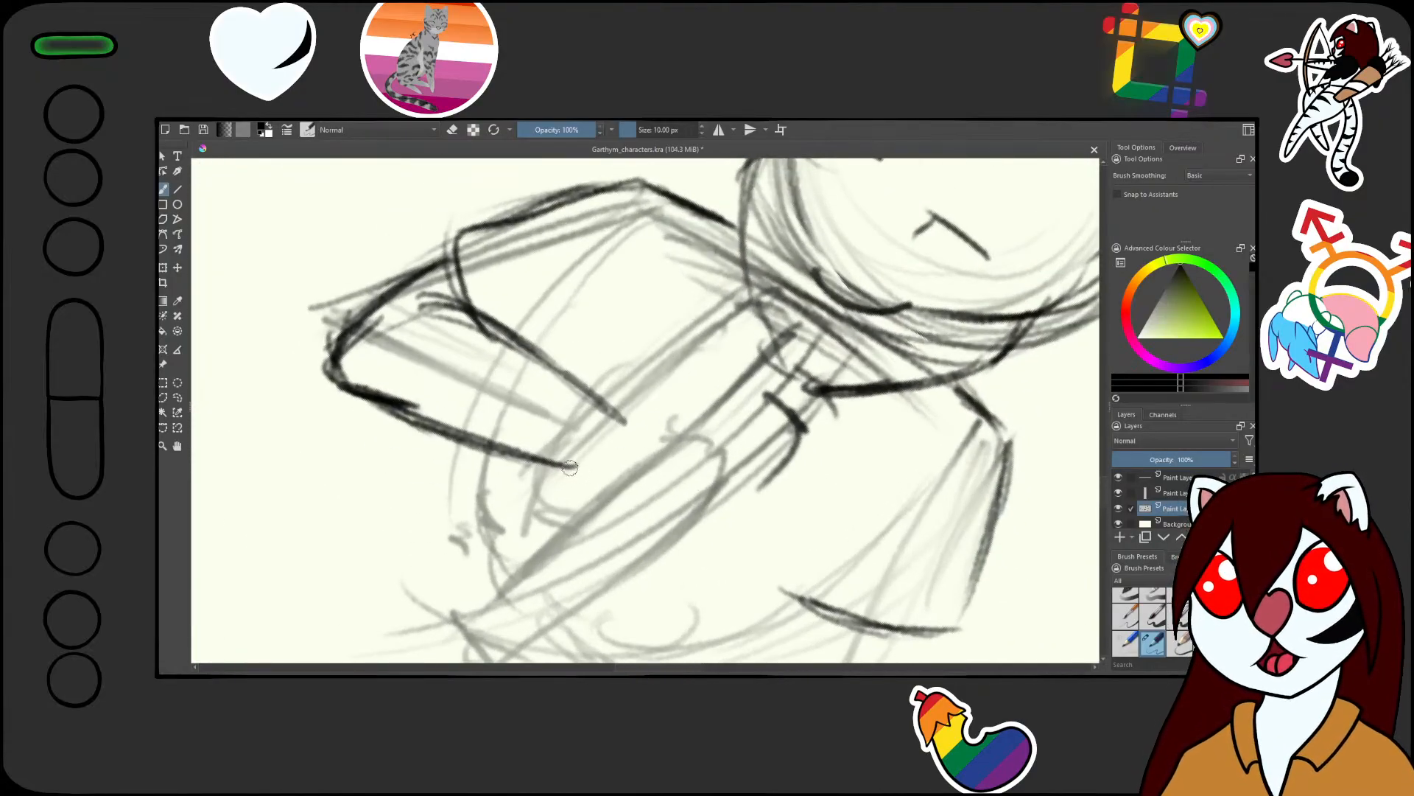
mouse_move(570, 467)
mouse_down()
mouse_move(582, 492)
mouse_move(727, 399)
mouse_up()
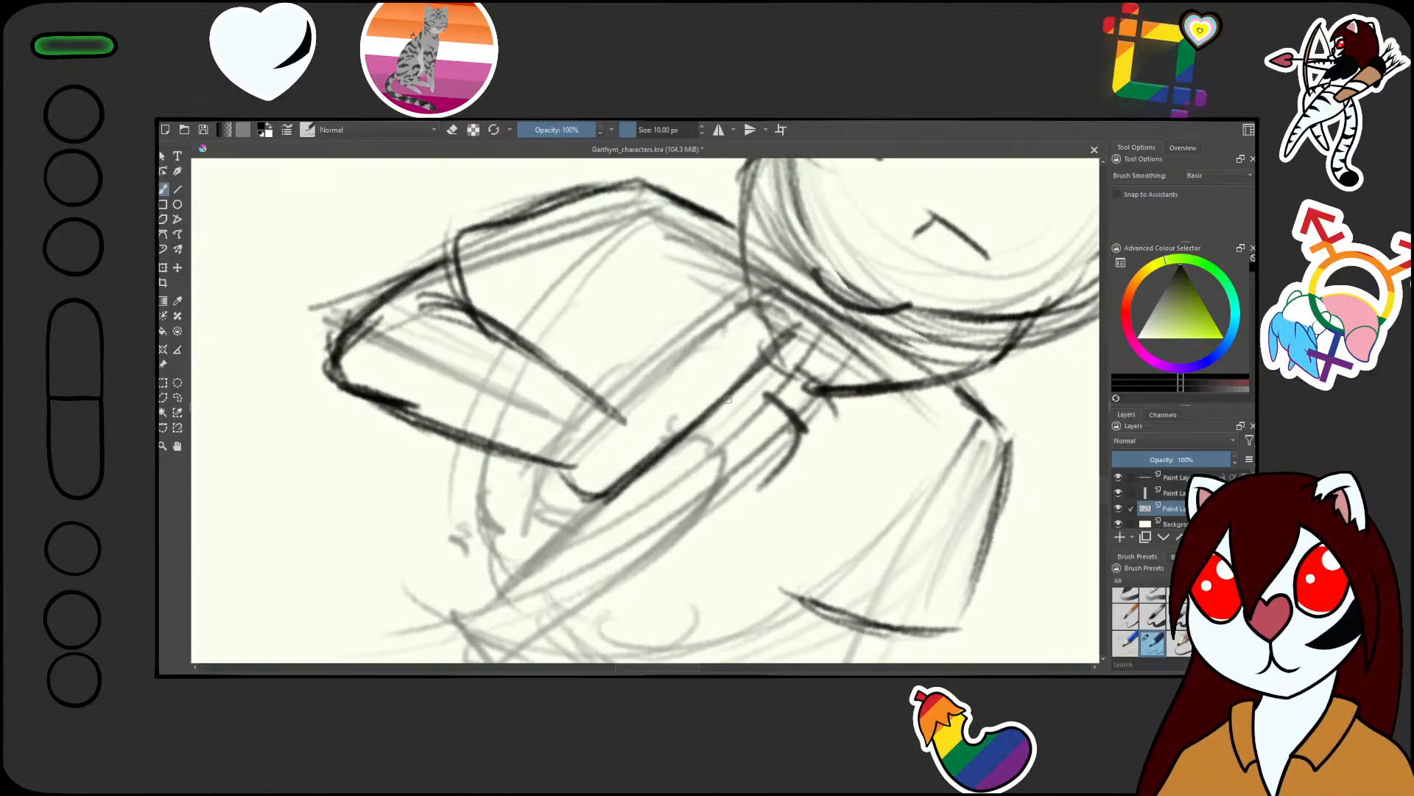
drag(611, 433, 755, 312)
drag(703, 350, 778, 302)
drag(782, 302, 770, 352)
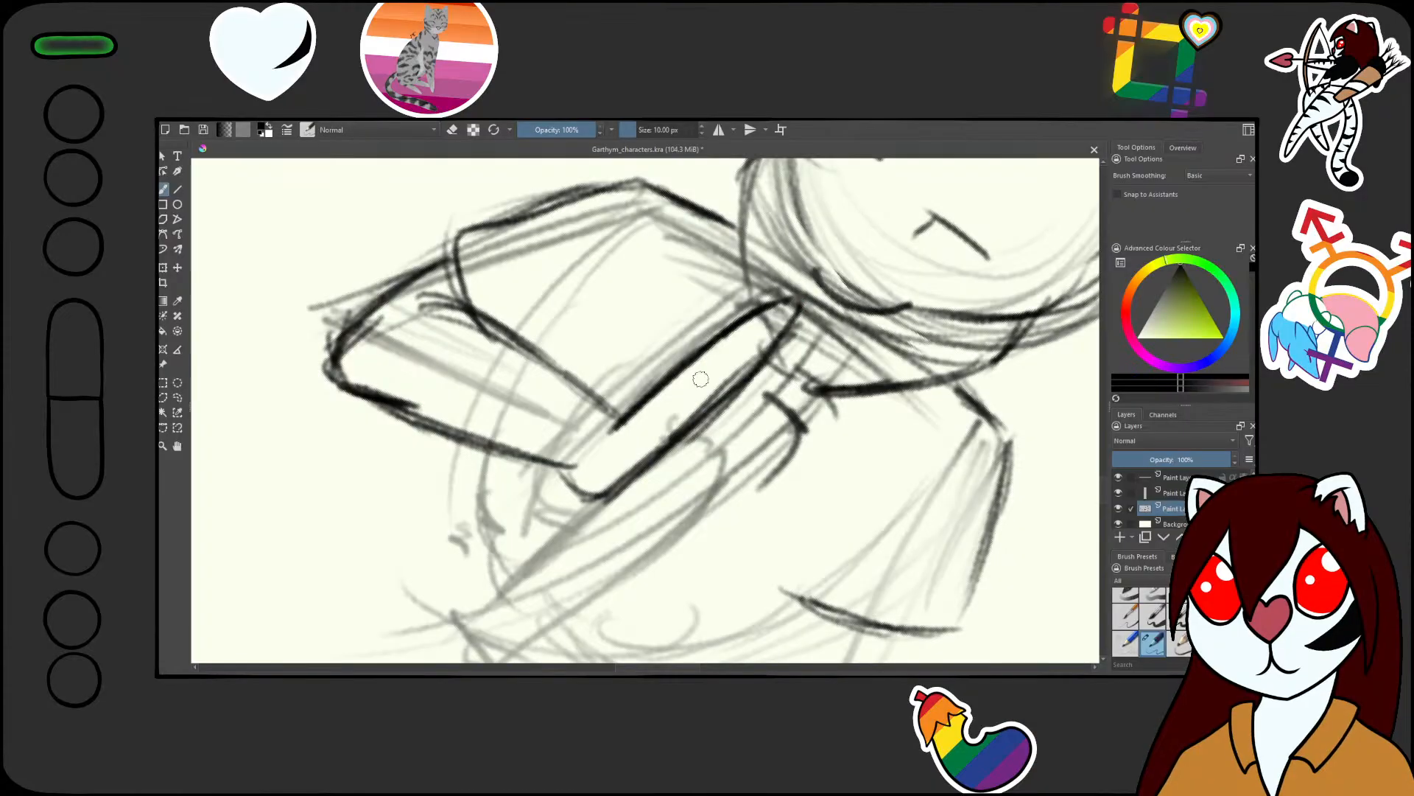
Add an inner contour line along the fingers of the first hand, replacing the first try at it
mouse_move(673, 385)
mouse_down()
mouse_move(746, 330)
mouse_move(701, 401)
mouse_move(741, 352)
mouse_move(721, 383)
mouse_move(734, 348)
mouse_move(710, 346)
mouse_move(749, 378)
mouse_up()
key(ctrl+z)
drag(797, 321, 746, 384)
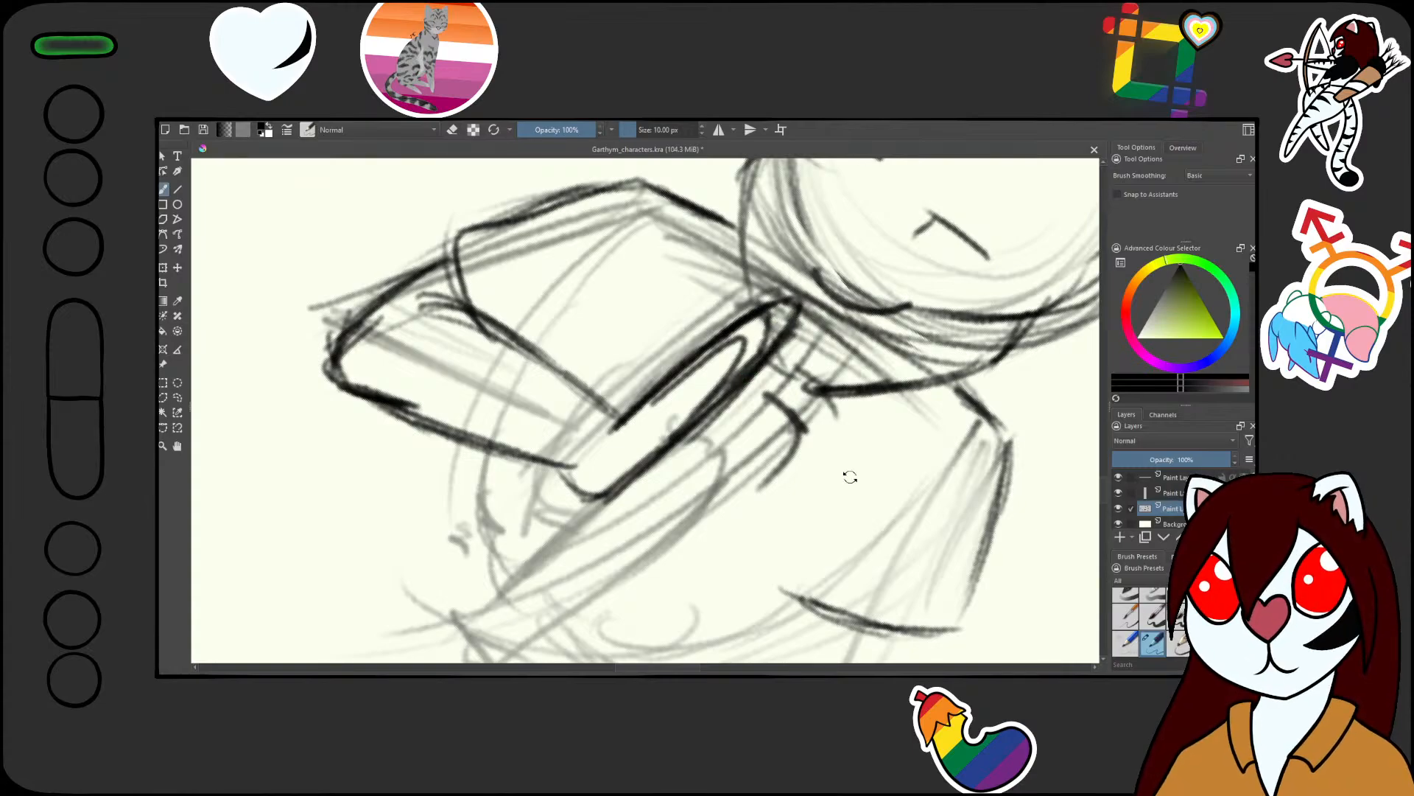
Draw the upper and lower edges and the outer elbow of the opposite forearm below its sleeve
drag(849, 476, 832, 331)
mouse_move(832, 332)
mouse_down()
mouse_move(774, 503)
mouse_move(818, 279)
mouse_move(812, 347)
mouse_move(909, 283)
mouse_up()
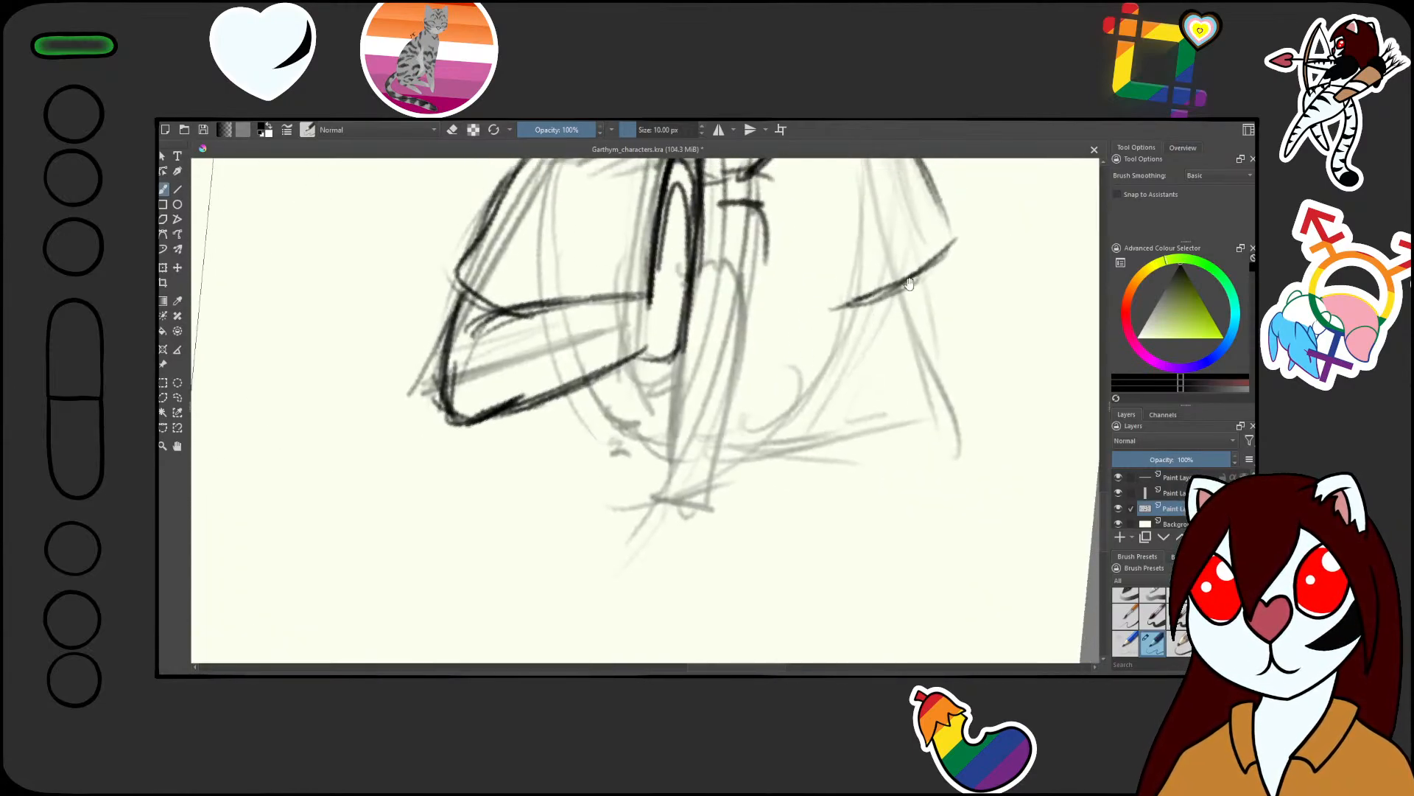
mouse_move(913, 381)
mouse_down()
mouse_move(848, 374)
mouse_move(726, 426)
mouse_up()
drag(731, 478, 889, 465)
drag(723, 479, 928, 449)
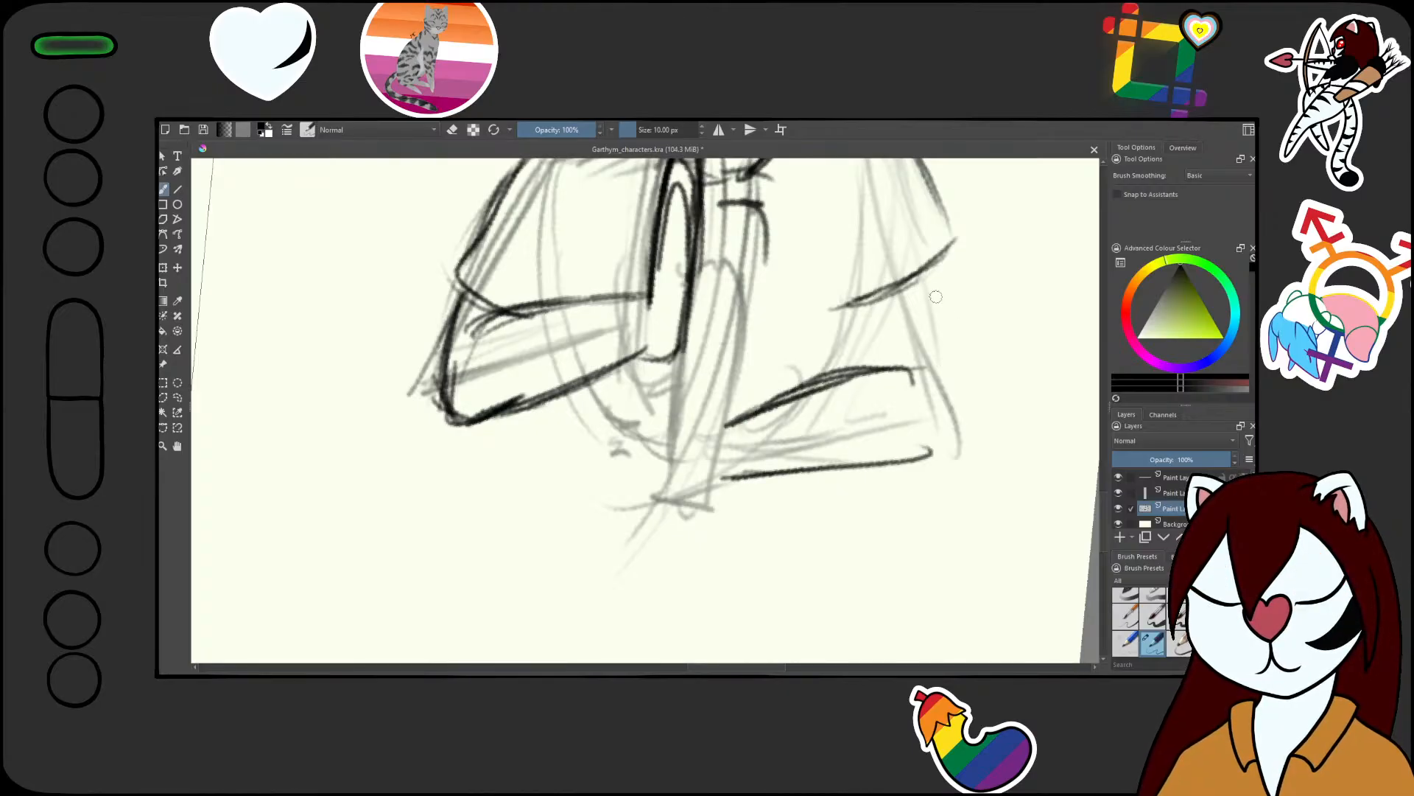
drag(932, 271, 946, 383)
mouse_move(928, 300)
mouse_down()
mouse_move(947, 401)
mouse_move(877, 457)
mouse_move(782, 462)
mouse_up()
Erase the stray guide lines on the opposite forearm and restate its upper edge
mouse_move(906, 370)
mouse_down()
mouse_move(809, 383)
mouse_move(748, 420)
mouse_up()
key(/)
mouse_move(874, 396)
mouse_down()
mouse_move(868, 379)
mouse_move(906, 367)
mouse_move(853, 361)
mouse_move(731, 424)
mouse_up()
key(/)
drag(836, 373, 741, 417)
mouse_move(828, 399)
mouse_down()
mouse_move(844, 467)
mouse_move(799, 486)
mouse_up()
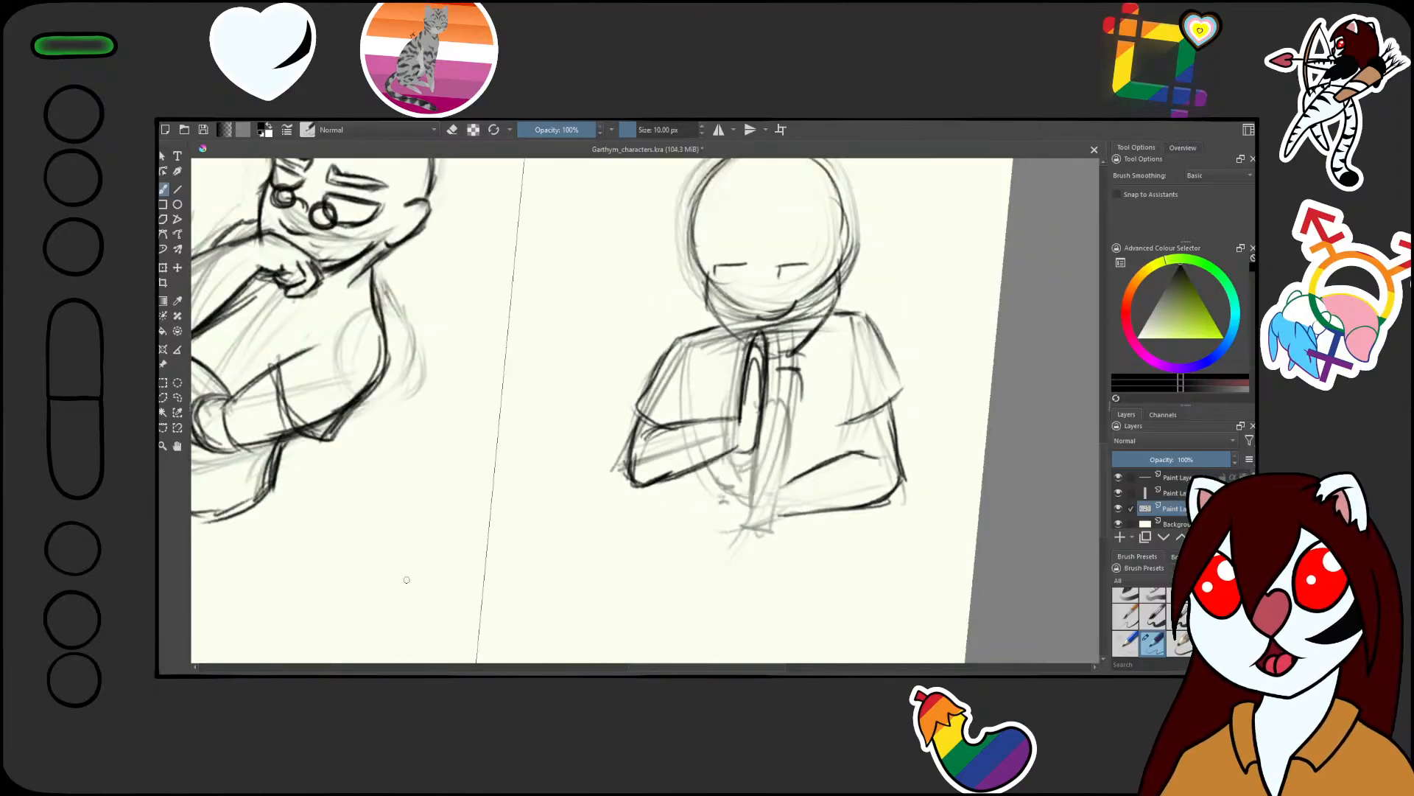
Draw the inner sleeve edge and torso side above the opposite forearm, plus a short fold mark above the first forearm
mouse_move(798, 515)
mouse_down()
mouse_move(833, 442)
mouse_move(829, 491)
mouse_up()
drag(895, 477, 884, 444)
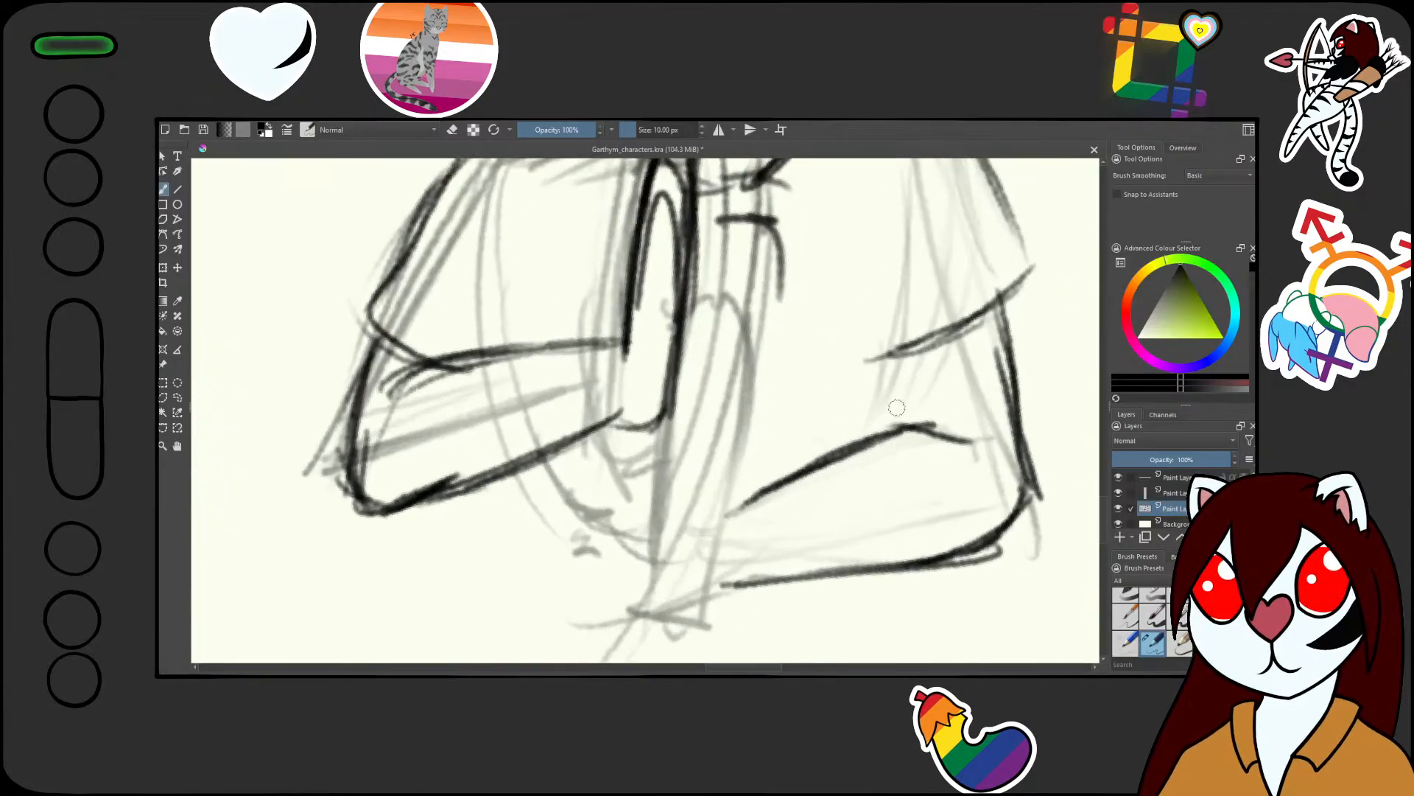
drag(876, 363, 897, 424)
mouse_move(876, 364)
mouse_down()
mouse_move(894, 423)
mouse_move(859, 359)
mouse_up()
drag(833, 237, 864, 353)
drag(709, 427, 827, 500)
drag(657, 377, 640, 414)
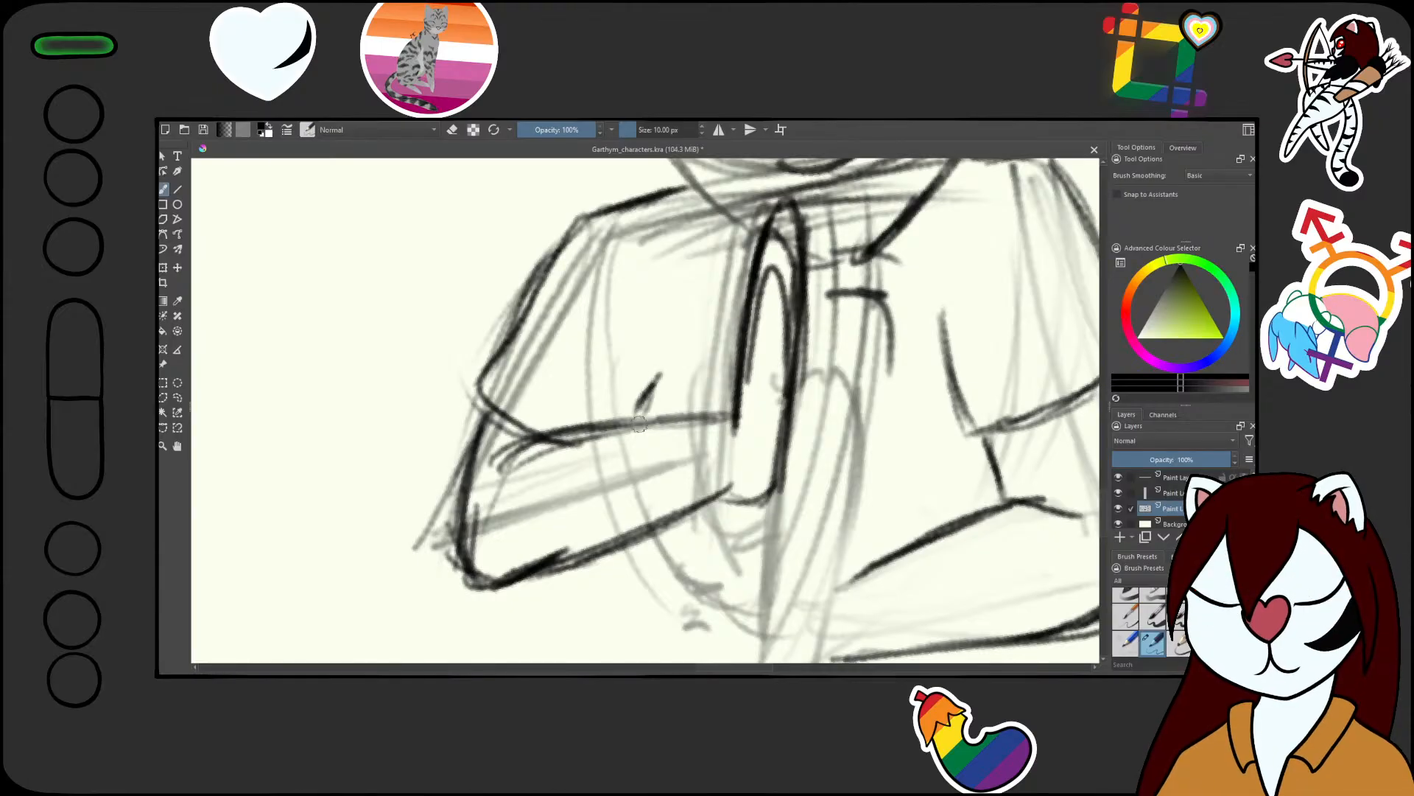
Draw the back edge of the second hand and darken the wrist end of its forearm's lower edge
drag(763, 429, 744, 580)
drag(754, 473, 765, 367)
drag(839, 442, 828, 405)
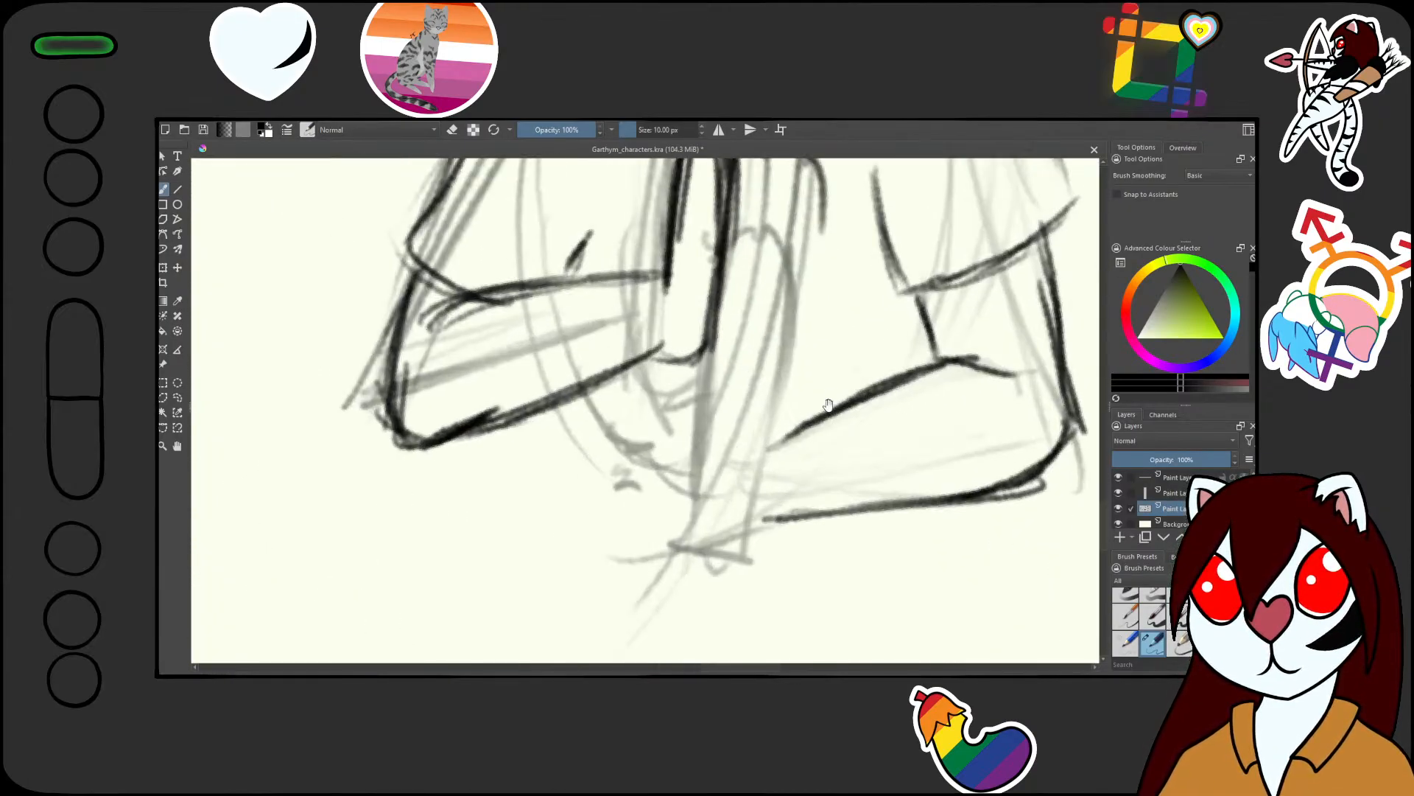
mouse_move(796, 285)
mouse_down()
mouse_move(785, 409)
mouse_move(784, 380)
mouse_up()
drag(821, 516, 736, 531)
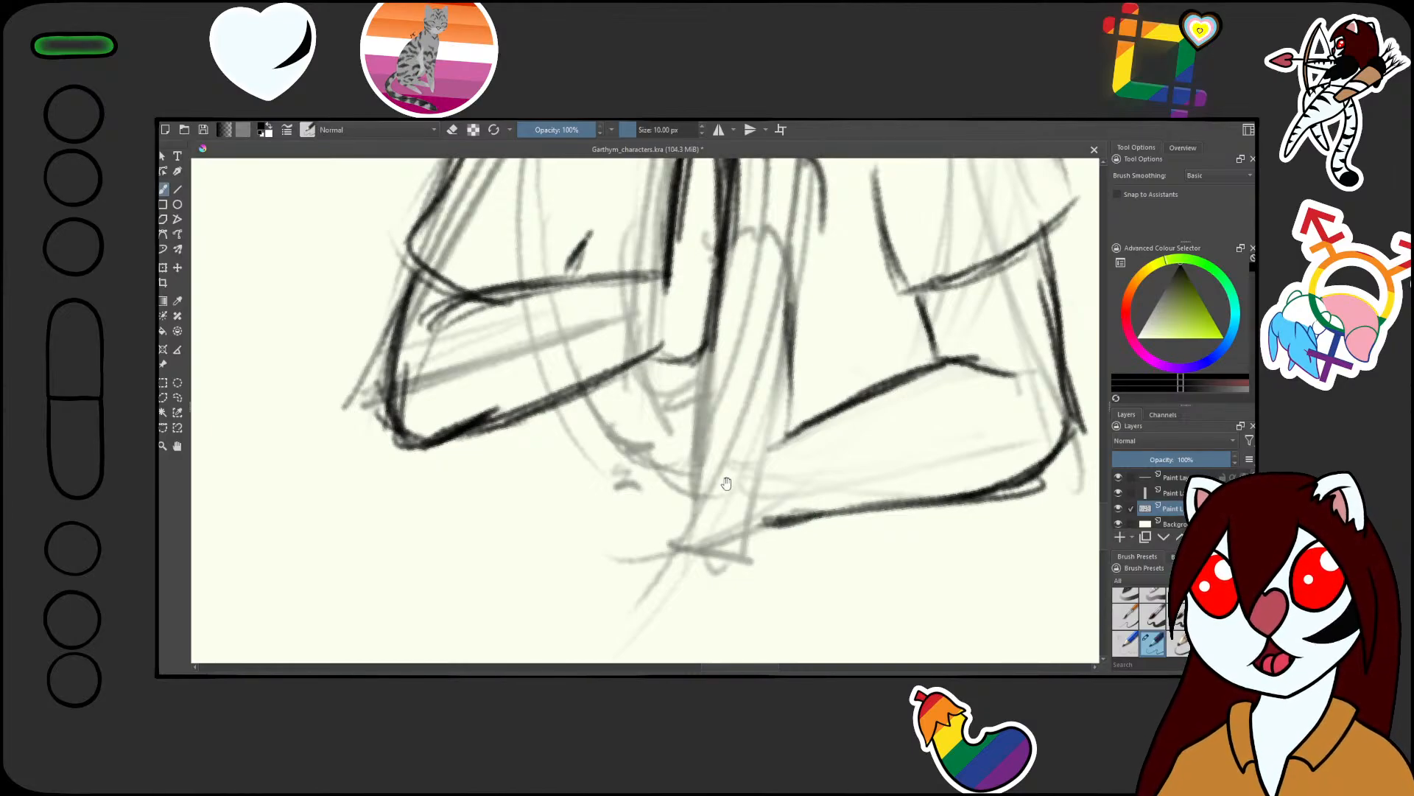
Outline the second hand from rounded fingertips down to the wrist and add an inner finger line
drag(726, 482, 675, 560)
mouse_move(738, 420)
mouse_down()
mouse_move(728, 361)
mouse_move(740, 493)
mouse_up()
drag(729, 274, 737, 453)
mouse_move(690, 260)
mouse_down()
mouse_move(682, 333)
mouse_move(700, 234)
mouse_up()
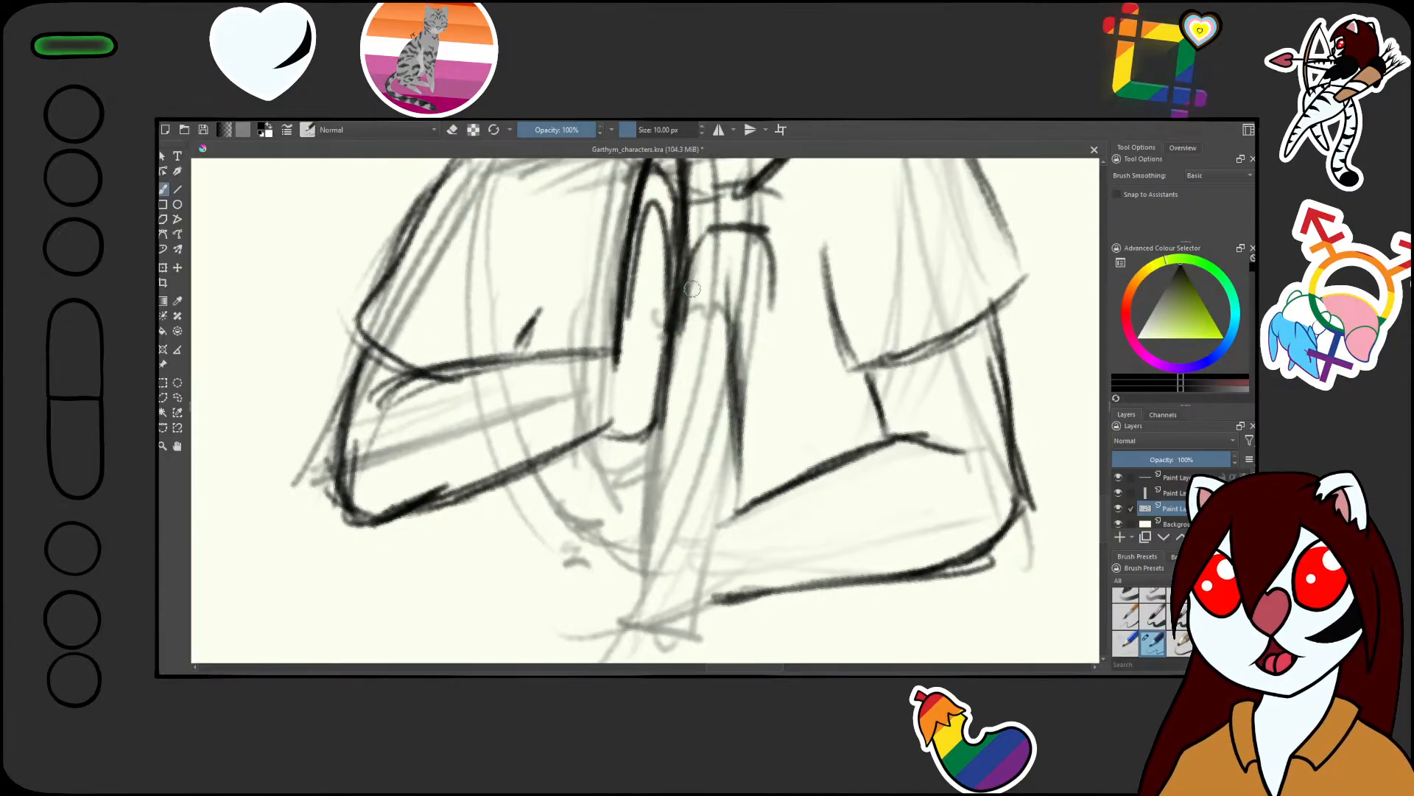
drag(688, 295, 721, 236)
mouse_move(726, 342)
mouse_down()
mouse_move(737, 230)
mouse_move(744, 435)
mouse_move(665, 590)
mouse_up()
mouse_move(674, 398)
mouse_down()
mouse_move(683, 610)
mouse_move(718, 605)
mouse_move(681, 605)
mouse_move(718, 590)
mouse_up()
drag(734, 332, 729, 528)
drag(693, 382, 683, 442)
mouse_move(698, 340)
mouse_down()
mouse_move(678, 475)
mouse_move(711, 407)
mouse_up()
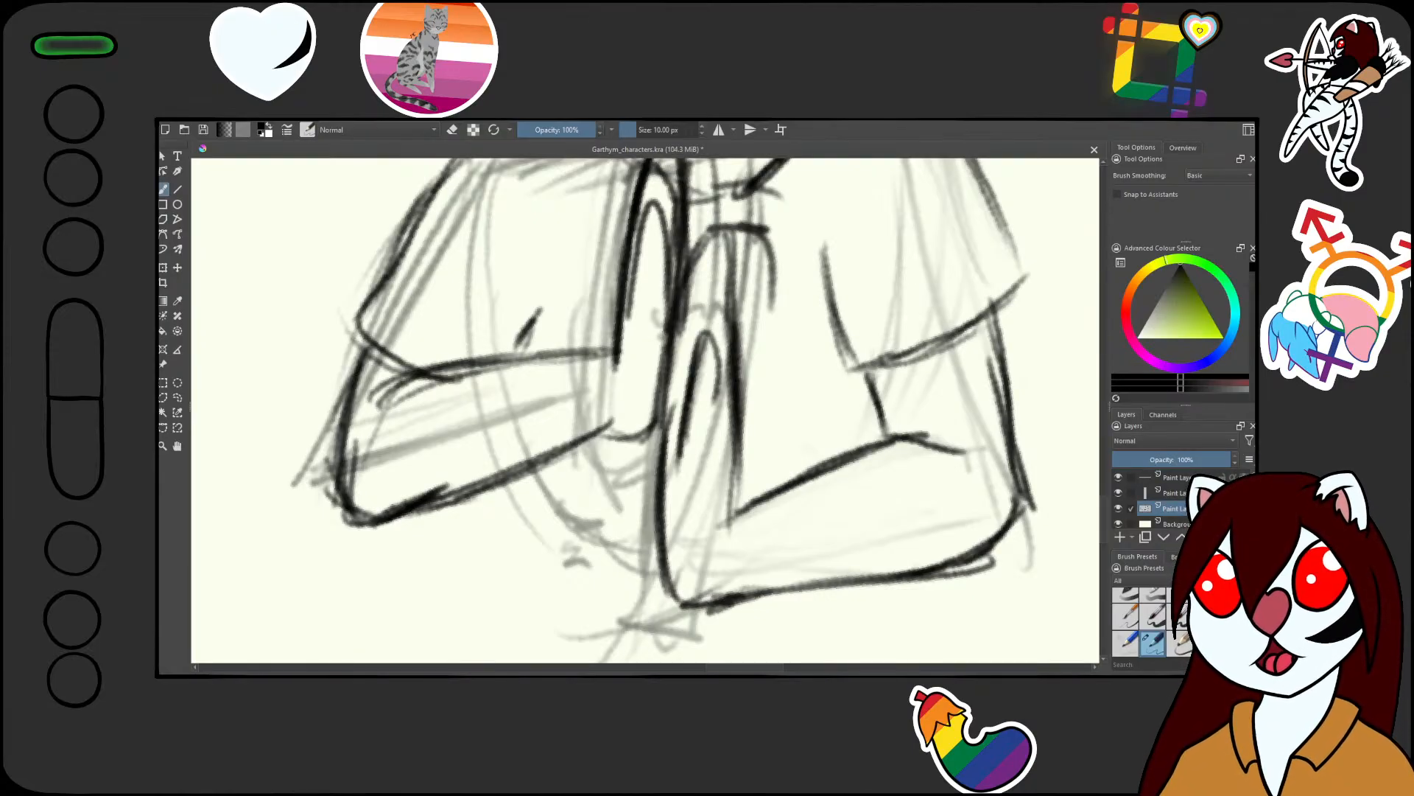
Erase the back edge of the second hand and redraw it slimmer from the forearm upward
key(/)
mouse_move(728, 390)
mouse_down()
mouse_move(719, 325)
mouse_move(715, 487)
mouse_move(726, 285)
mouse_move(700, 512)
mouse_up()
mouse_move(818, 370)
mouse_down()
mouse_move(786, 518)
mouse_move(735, 474)
mouse_up()
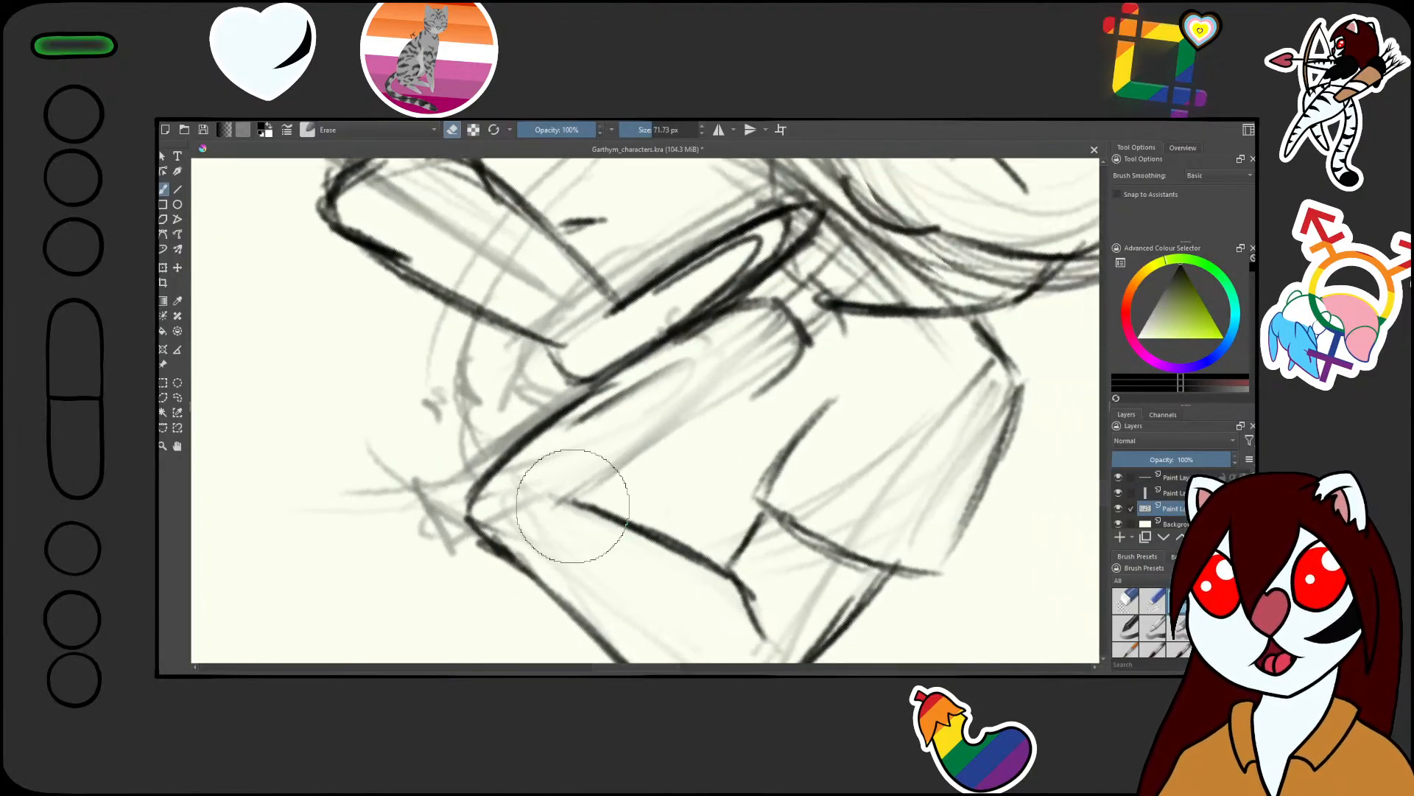
key(/)
drag(578, 501, 669, 415)
drag(561, 513, 700, 378)
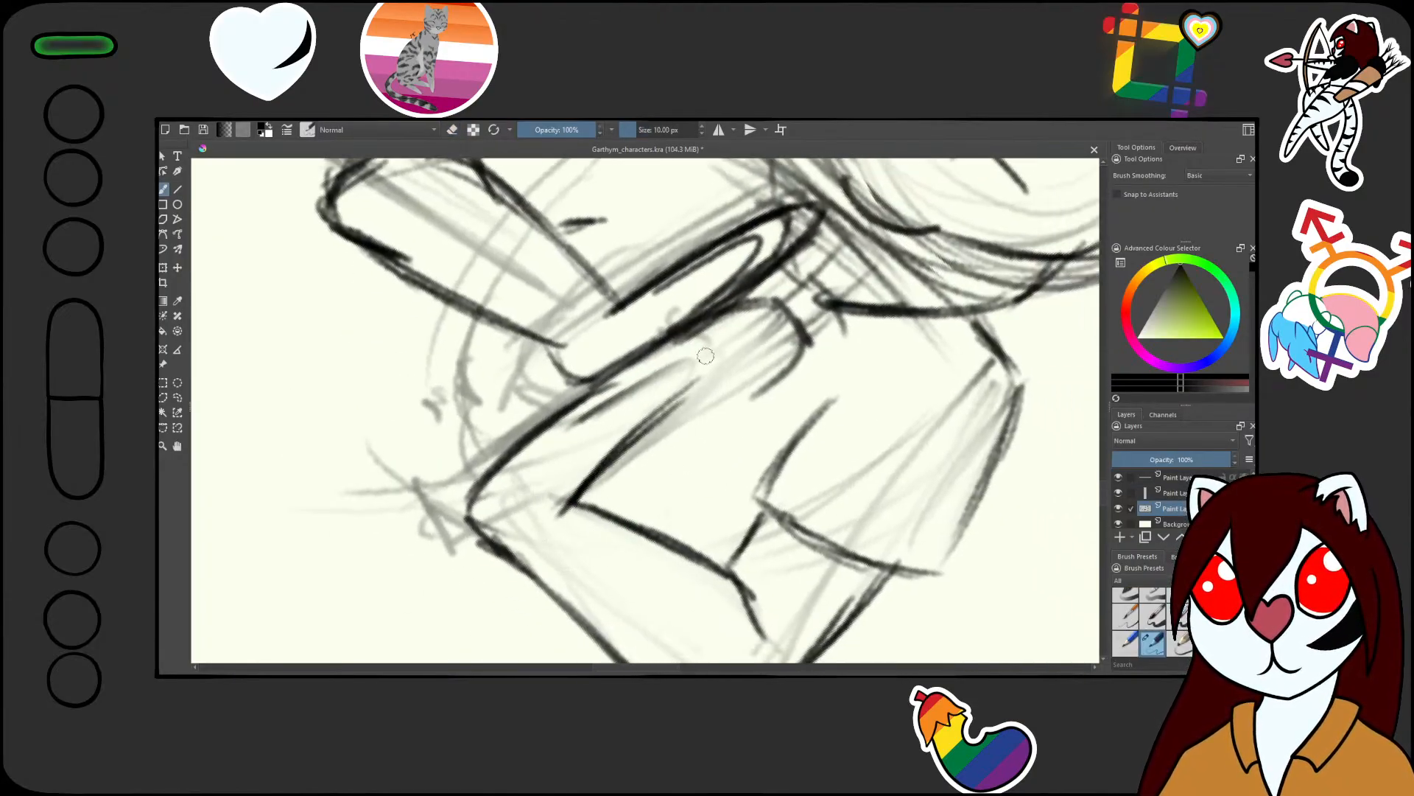
Darken the second hand's fingers and extend their tips along the first hand
drag(588, 398, 743, 321)
drag(627, 379, 744, 320)
drag(663, 354, 702, 385)
drag(751, 329, 578, 504)
mouse_move(578, 423)
mouse_down()
mouse_move(684, 371)
mouse_move(686, 391)
mouse_move(627, 442)
mouse_up()
drag(708, 373, 597, 490)
mouse_move(756, 326)
mouse_down()
mouse_move(670, 358)
mouse_move(676, 412)
mouse_up()
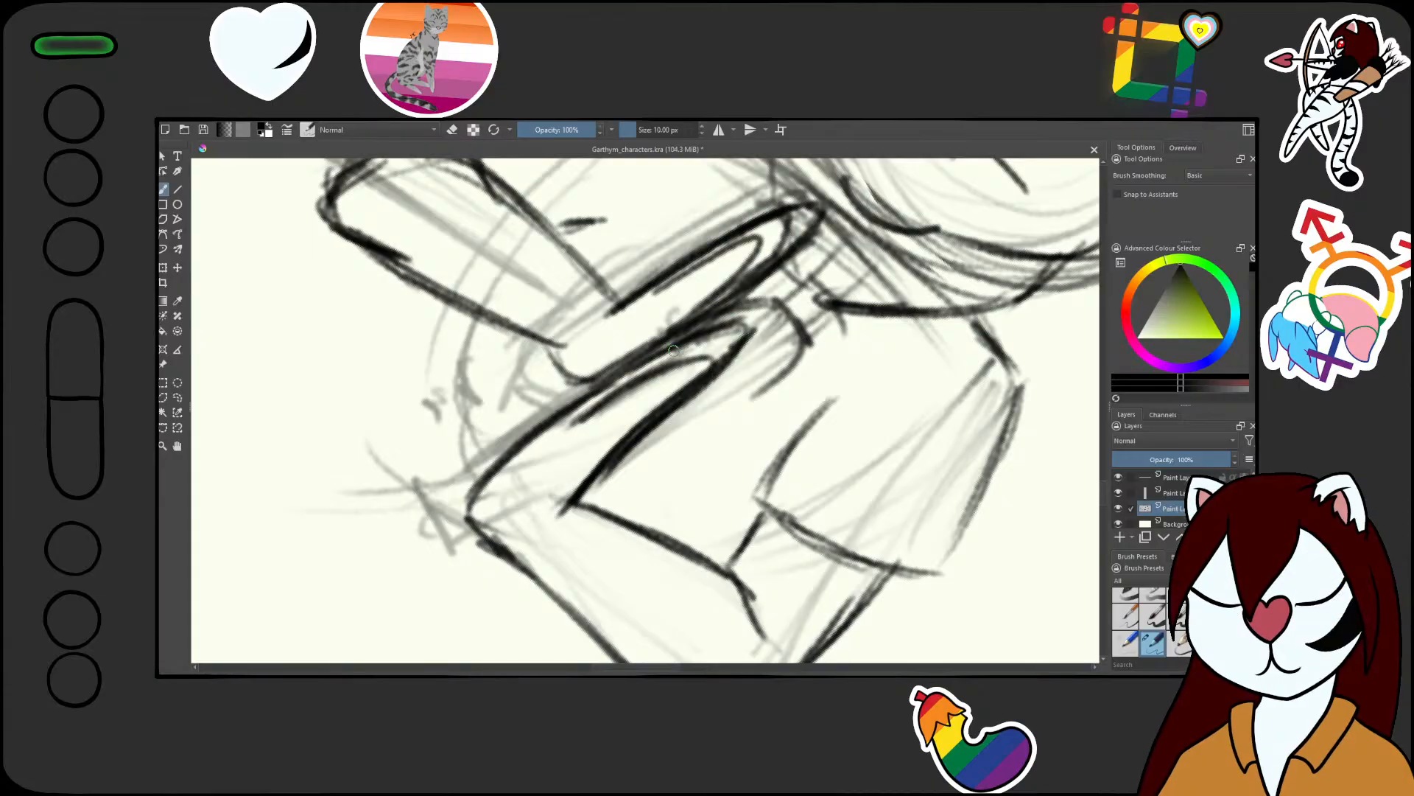
mouse_move(700, 330)
mouse_down()
mouse_move(780, 293)
mouse_move(774, 302)
mouse_up()
drag(777, 308, 733, 359)
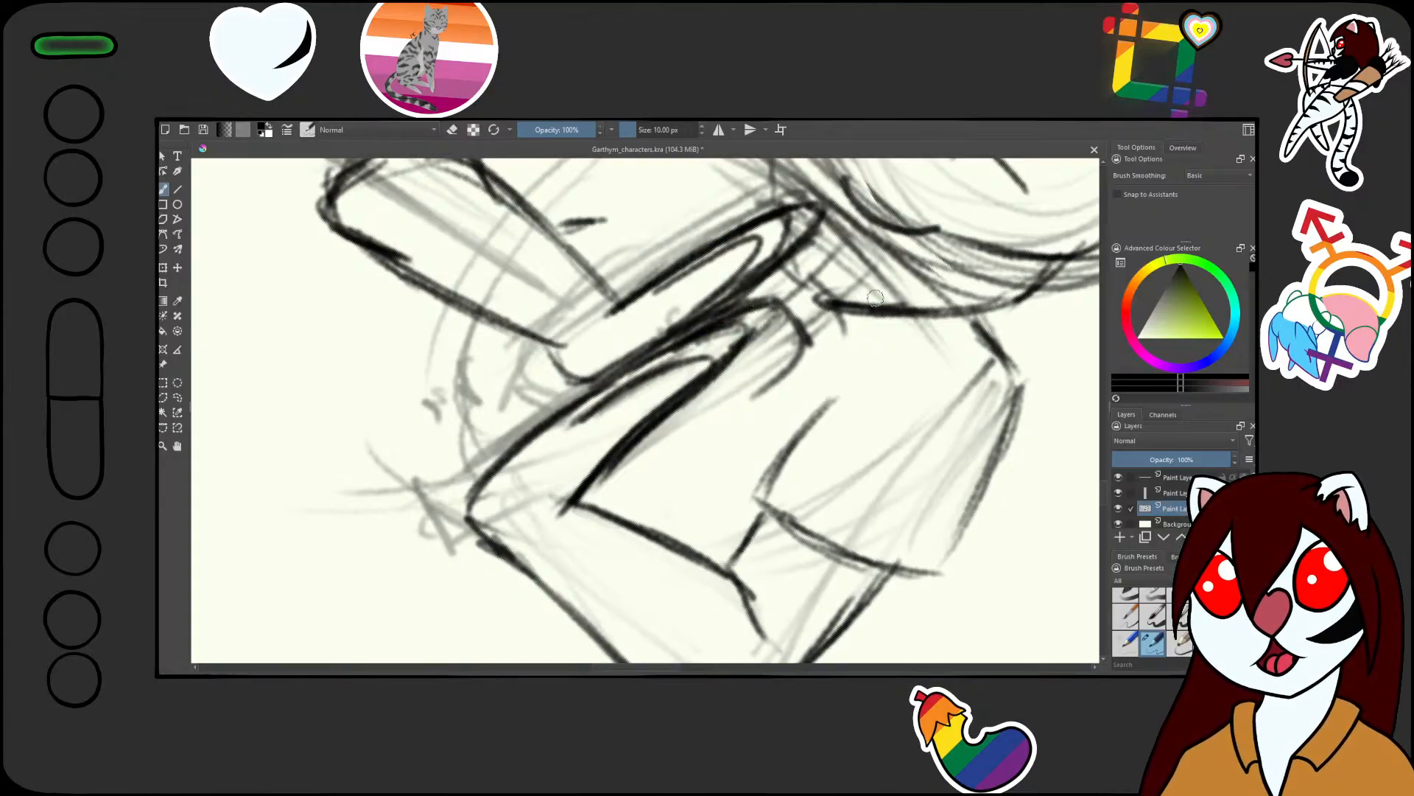
Draw the lower torso side below the first forearm, curving it into a rounded bottom edge
scroll(835, 311, down, 2)
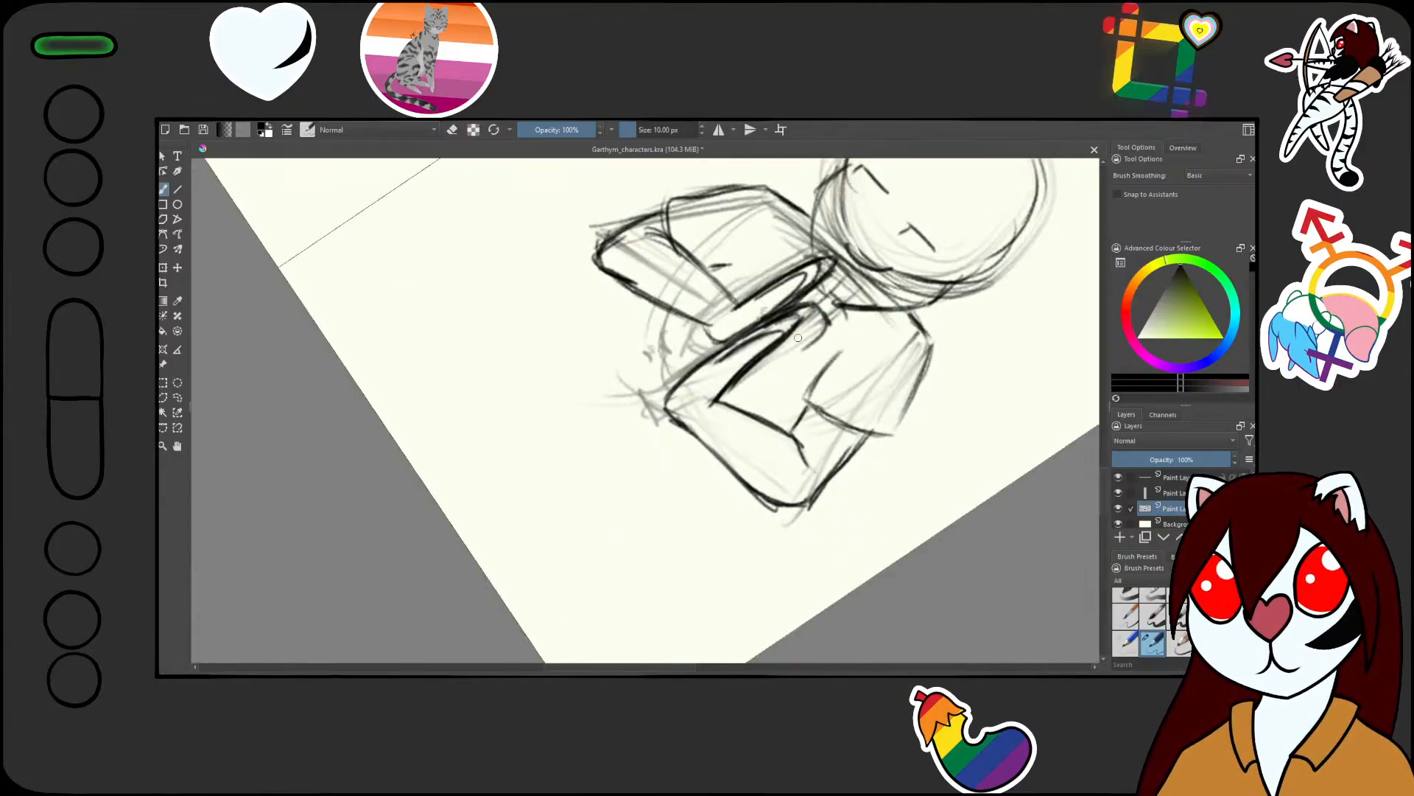
scroll(798, 338, down, 3)
scroll(798, 337, up, 4)
drag(840, 409, 691, 333)
drag(687, 383, 686, 492)
drag(689, 490, 660, 495)
drag(660, 443, 657, 369)
drag(555, 342, 576, 457)
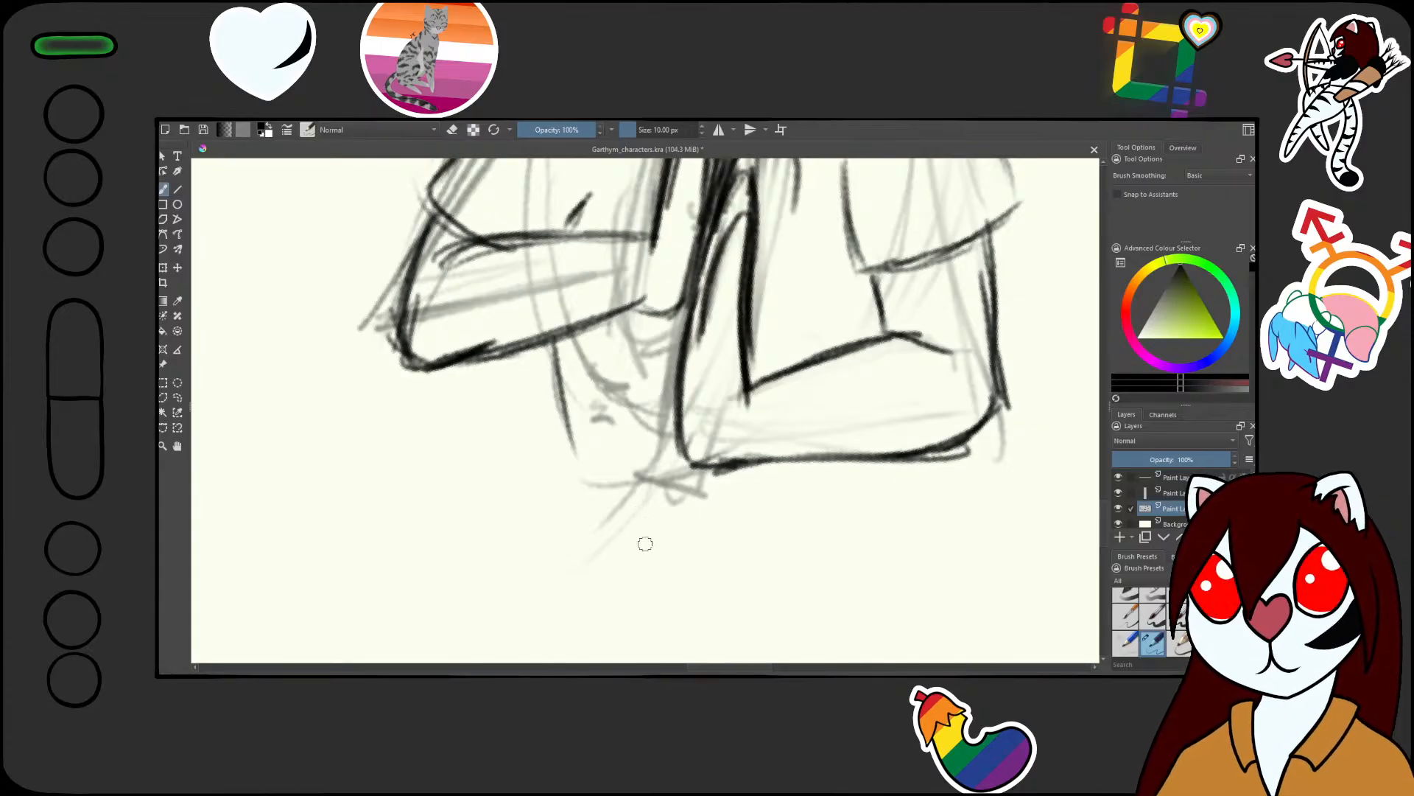
mouse_move(558, 343)
mouse_down()
mouse_move(579, 458)
mouse_move(635, 511)
mouse_move(703, 526)
mouse_move(811, 508)
mouse_up()
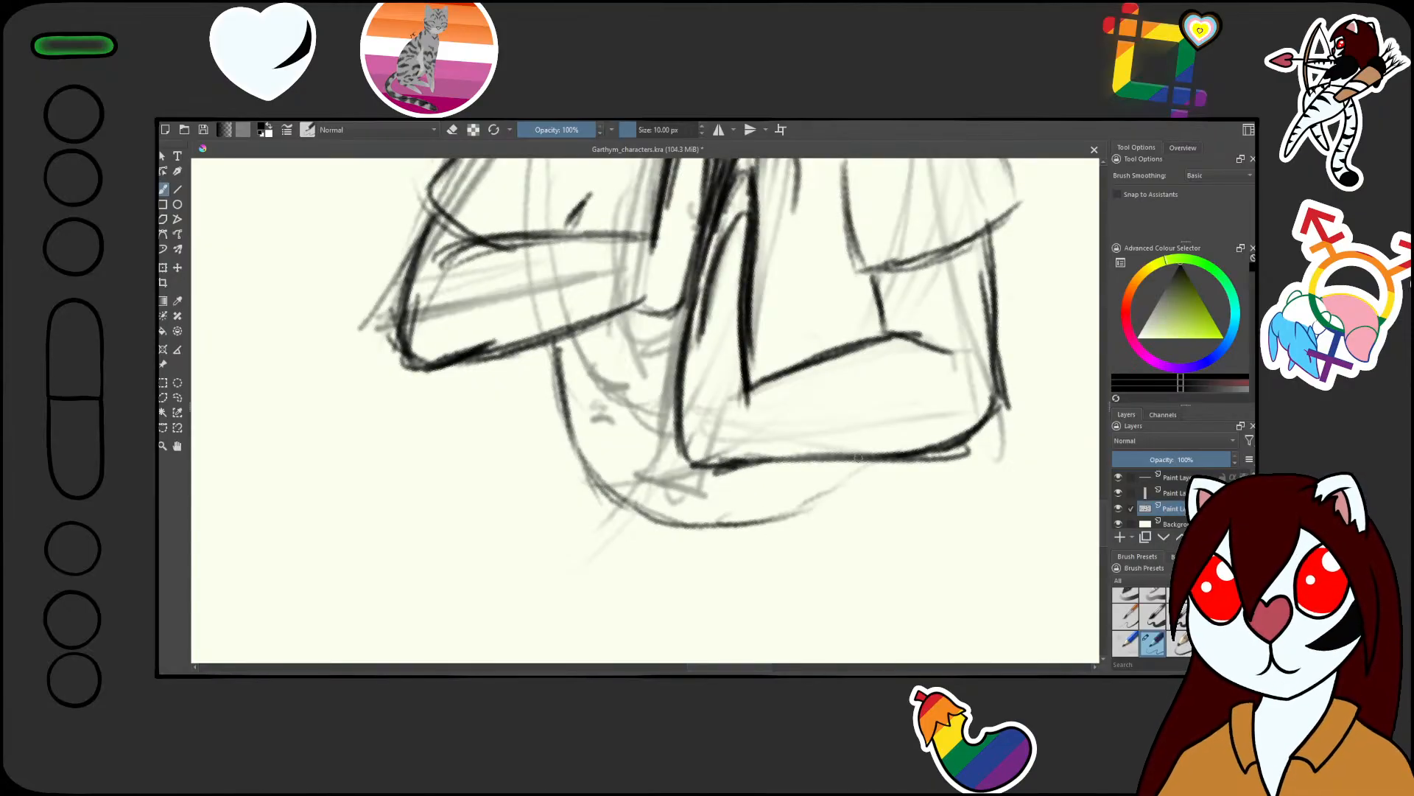
Close the torso's bottom curve up to the opposite forearm, darken its side, and check the bust on the whole sheet
mouse_move(858, 463)
mouse_down()
mouse_move(806, 510)
mouse_move(672, 523)
mouse_move(625, 508)
mouse_up()
drag(557, 340, 573, 454)
drag(558, 344, 596, 458)
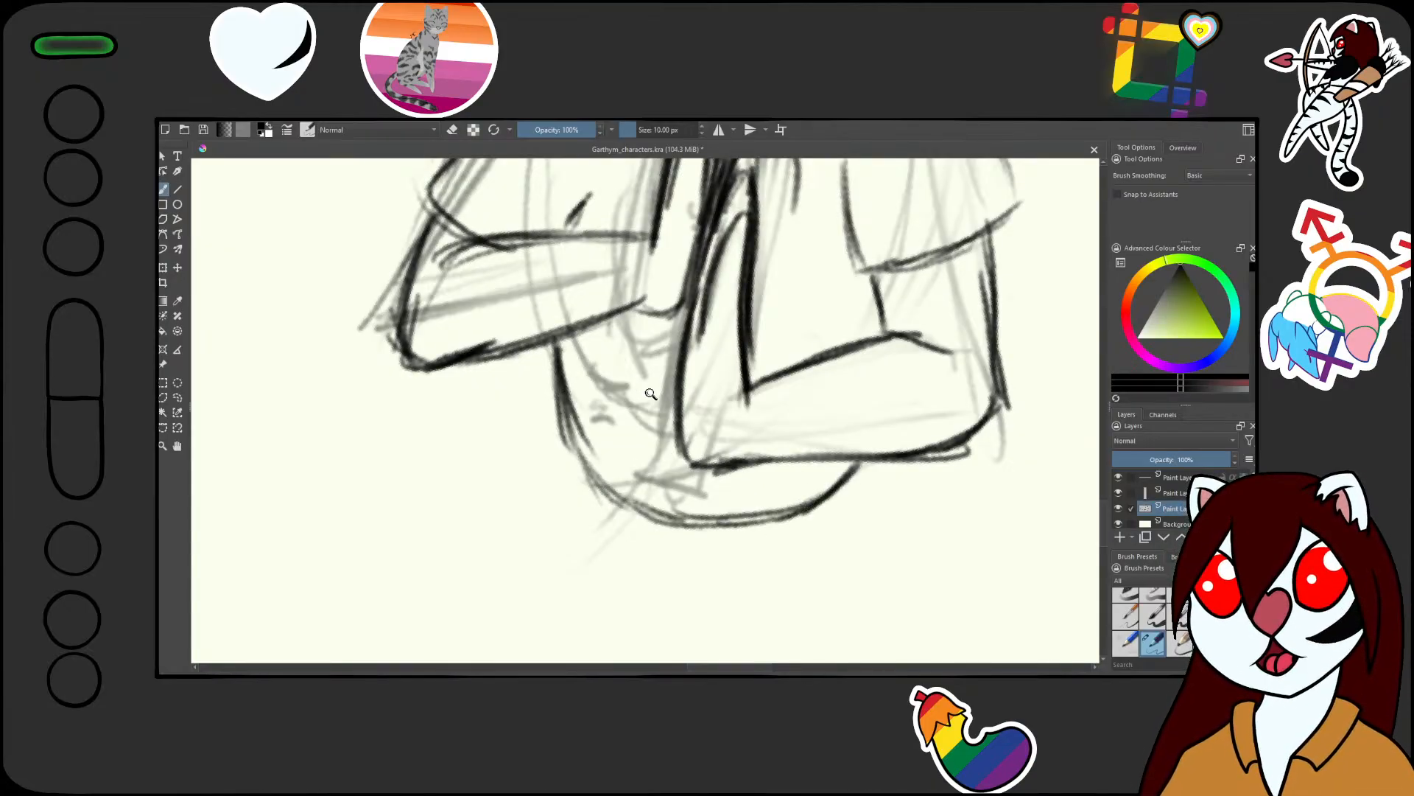
drag(653, 401, 747, 590)
mouse_move(744, 497)
mouse_down()
mouse_move(697, 515)
mouse_move(747, 510)
mouse_up()
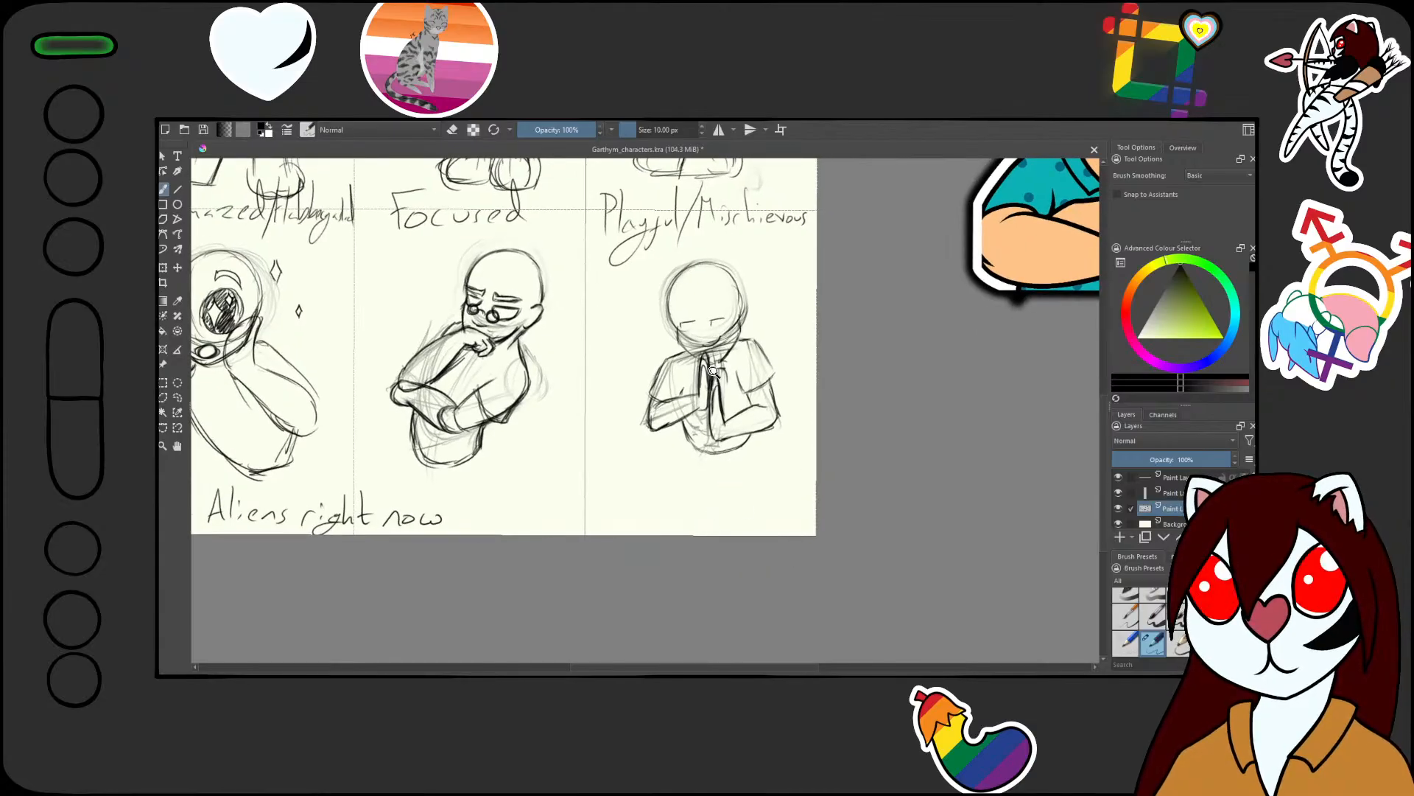
Fade the overlapping lower face lines of the Playful/Mischievous bust and darken the jaw above the first shoulder
drag(713, 371, 742, 324)
key(slash)
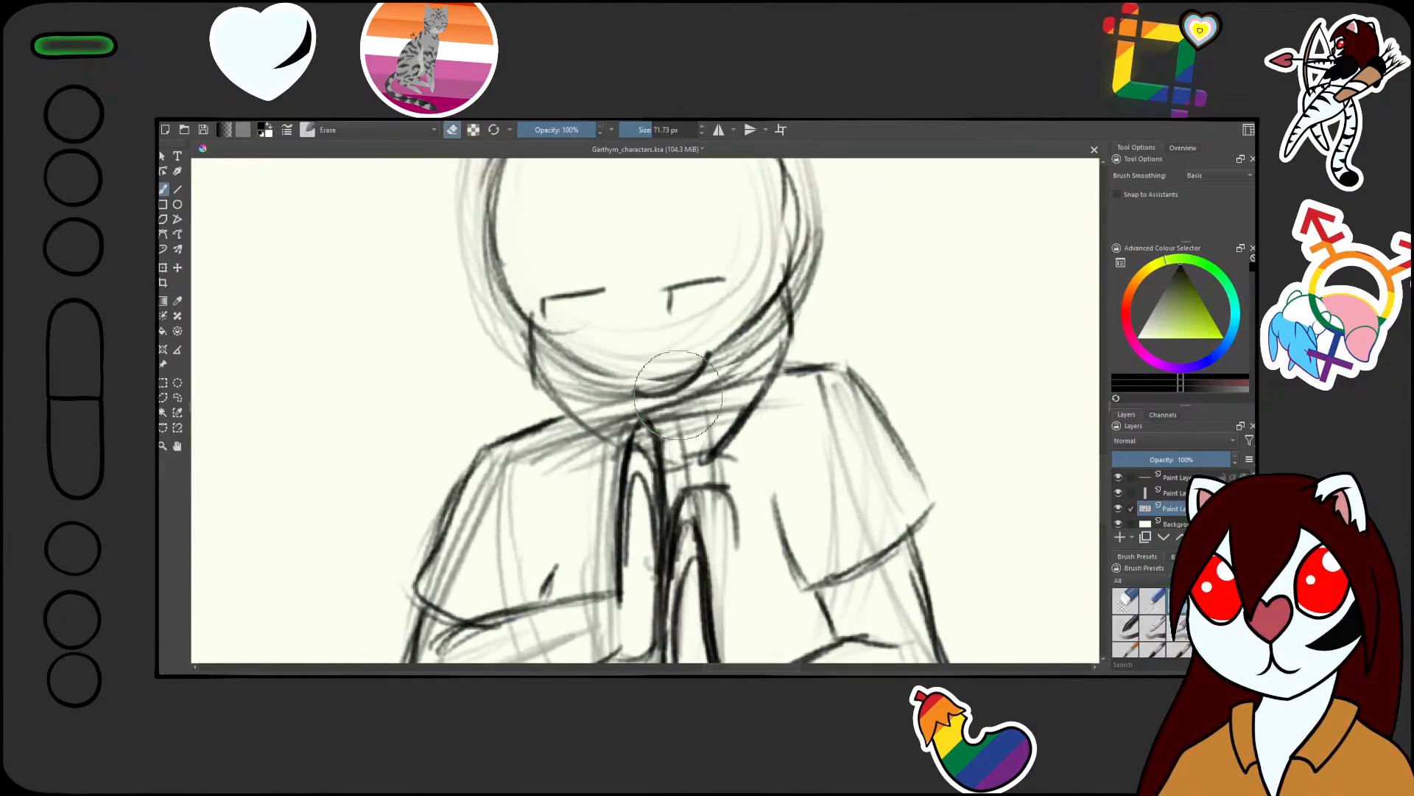
mouse_move(576, 324)
mouse_down()
mouse_move(740, 362)
mouse_move(708, 419)
mouse_move(654, 357)
mouse_move(543, 351)
mouse_move(587, 399)
mouse_up()
key(slash)
mouse_move(543, 344)
mouse_down()
mouse_move(537, 387)
mouse_move(611, 442)
mouse_up()
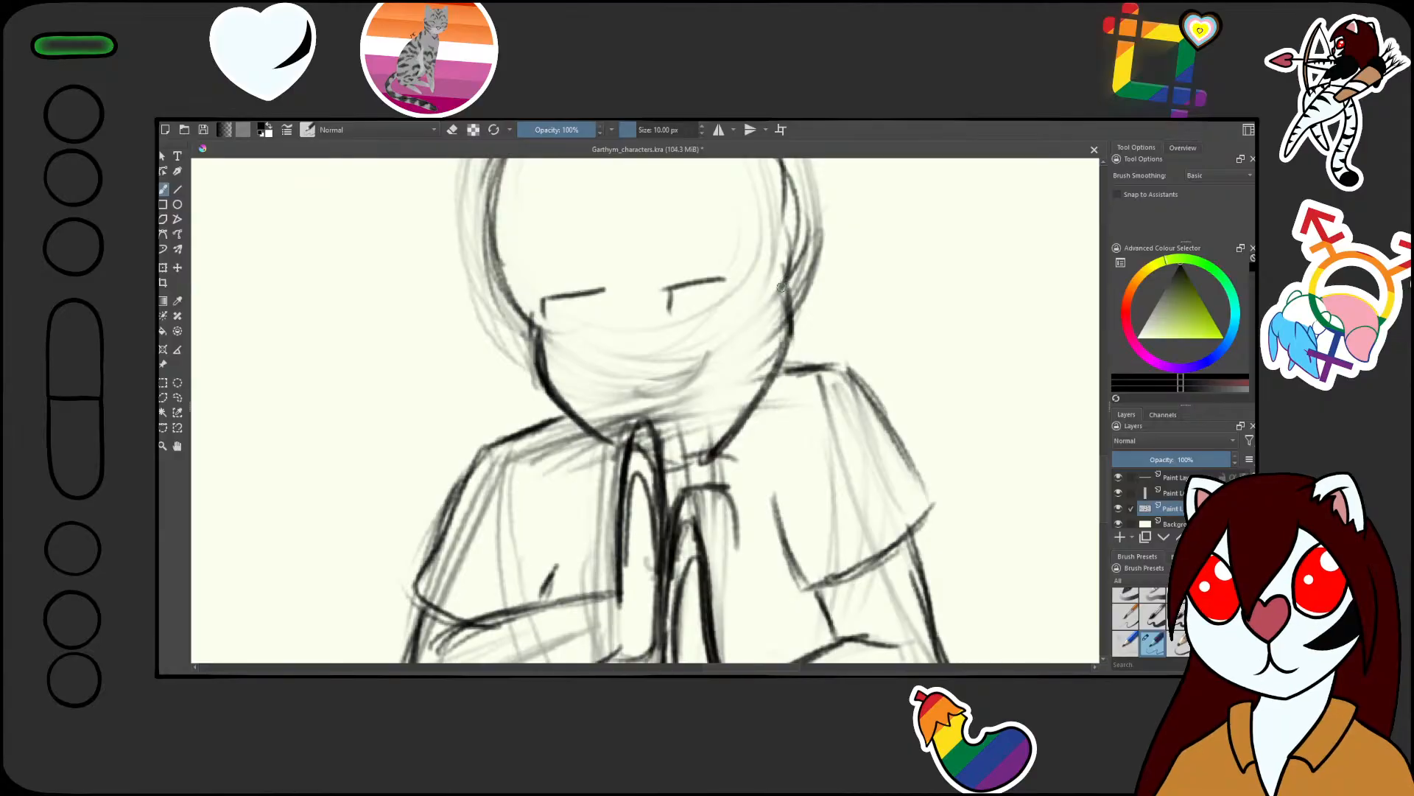
Darken the opposite side of the jaw, curving it from the cheek down to the chin behind the hands
mouse_move(781, 286)
mouse_down()
mouse_move(744, 413)
mouse_move(697, 451)
mouse_move(733, 426)
mouse_move(784, 317)
mouse_up()
mouse_move(776, 350)
mouse_down()
mouse_move(743, 430)
mouse_move(767, 399)
mouse_move(718, 442)
mouse_up()
key(slash)
key(slash)
mouse_move(780, 286)
mouse_down()
mouse_move(778, 333)
mouse_move(711, 437)
mouse_up()
drag(779, 360, 693, 451)
drag(815, 337, 763, 509)
mouse_move(815, 412)
mouse_down()
mouse_move(694, 462)
mouse_move(712, 512)
mouse_up()
mouse_move(696, 464)
mouse_down()
mouse_move(751, 338)
mouse_move(698, 326)
mouse_up()
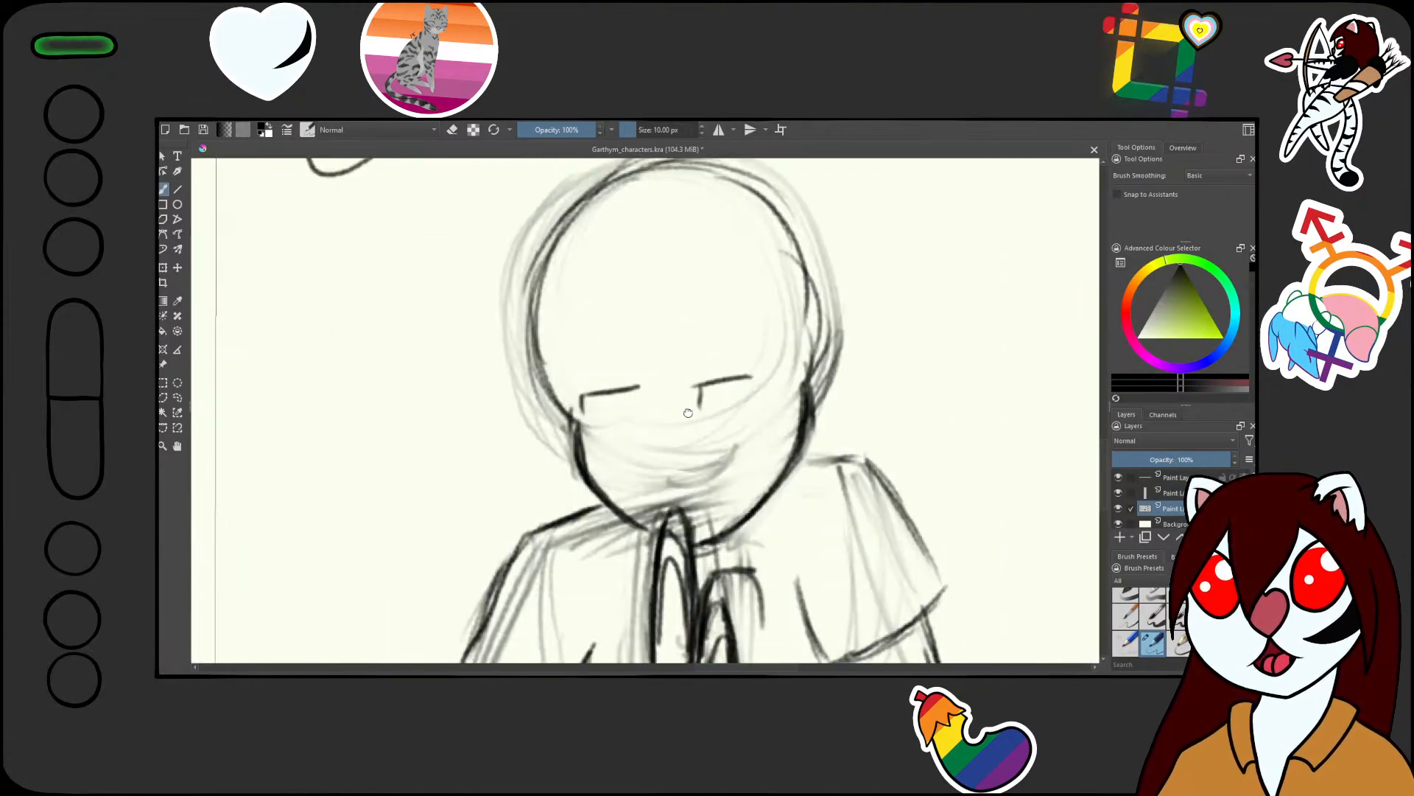
Retrace the bald skull's outline with dark strokes from one temple over the crown to the other side
drag(690, 413, 734, 434)
mouse_move(602, 411)
mouse_down()
mouse_move(577, 314)
mouse_move(590, 255)
mouse_up()
drag(592, 366, 617, 246)
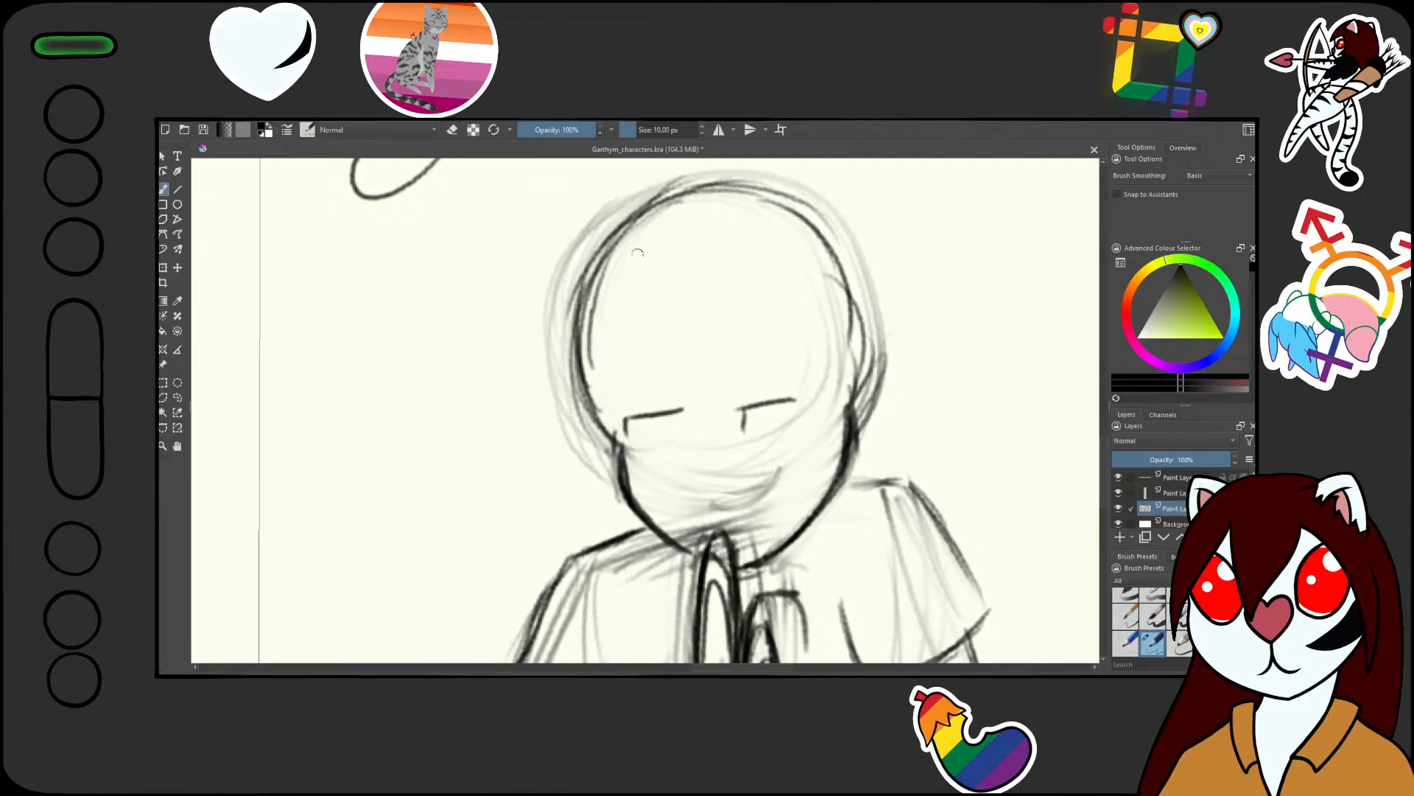
drag(591, 340, 700, 188)
drag(598, 283, 741, 185)
mouse_move(631, 231)
mouse_down()
mouse_move(769, 184)
mouse_move(831, 244)
mouse_up()
drag(794, 218, 864, 340)
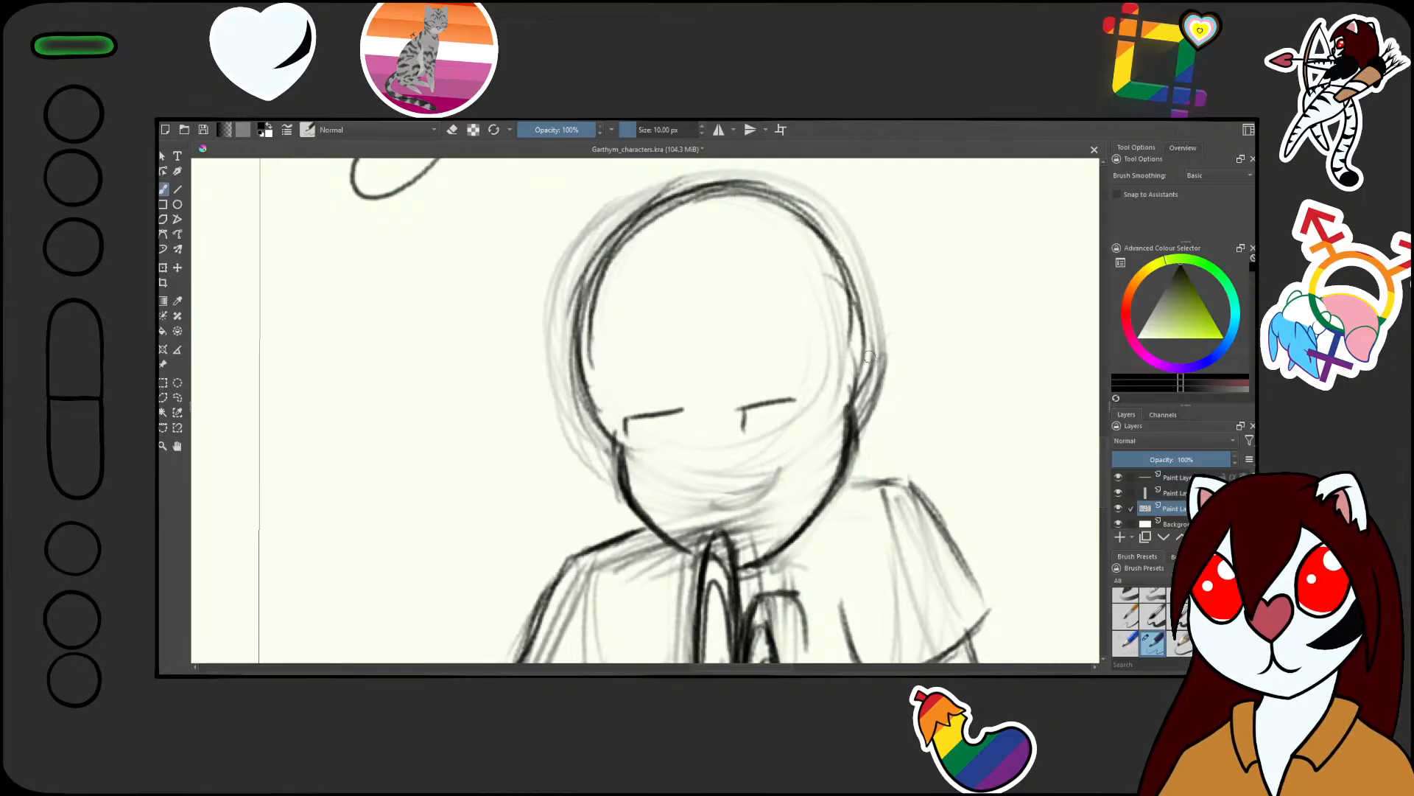
drag(835, 257, 853, 389)
Fade the skull's top outline, redraw the crown slightly lower, and darken both sides of the head
key(e)
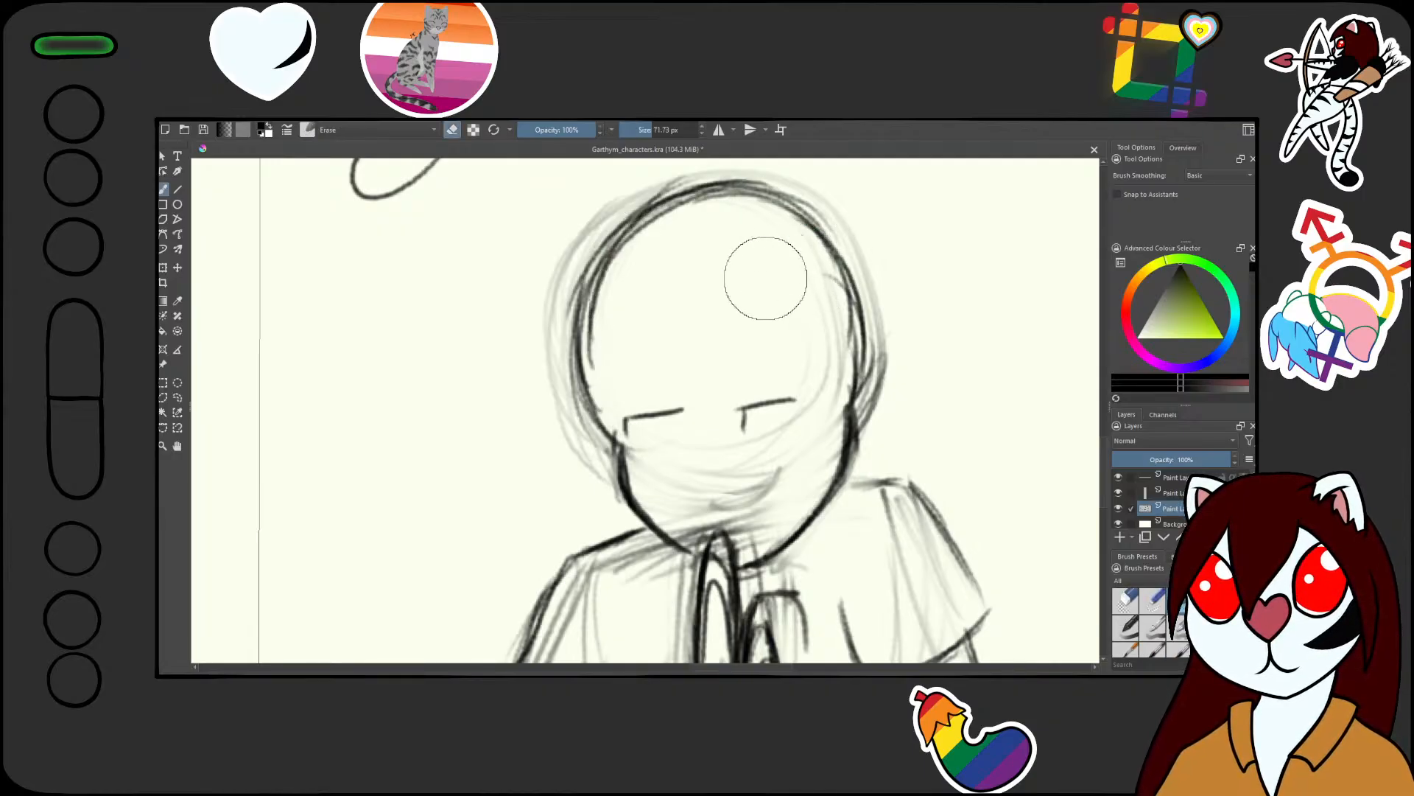
mouse_move(767, 278)
mouse_down()
mouse_move(582, 251)
mouse_move(601, 375)
mouse_move(604, 281)
mouse_up()
key(slash)
drag(587, 366, 680, 217)
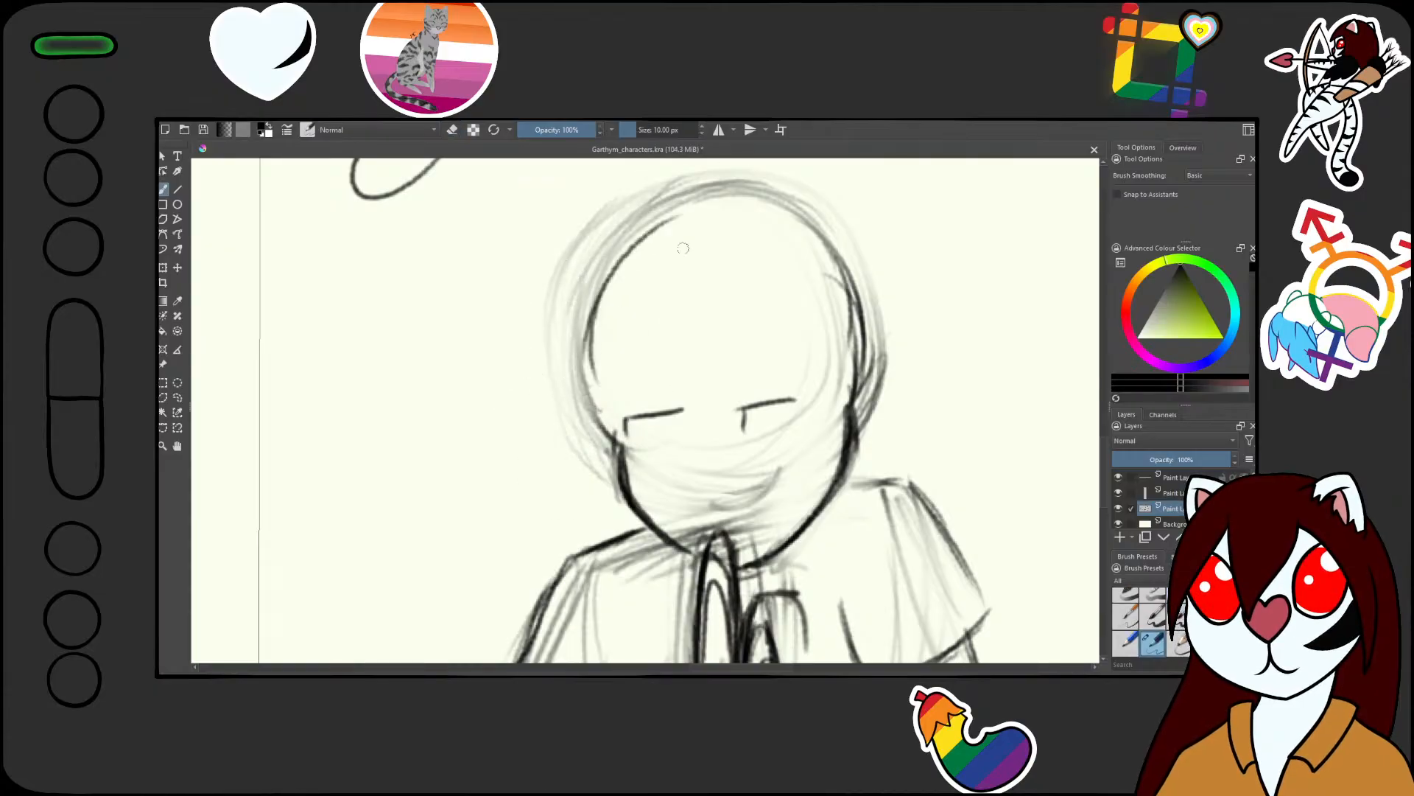
drag(599, 315, 736, 206)
drag(632, 254, 781, 214)
mouse_move(696, 224)
mouse_down()
mouse_move(787, 229)
mouse_move(830, 281)
mouse_up()
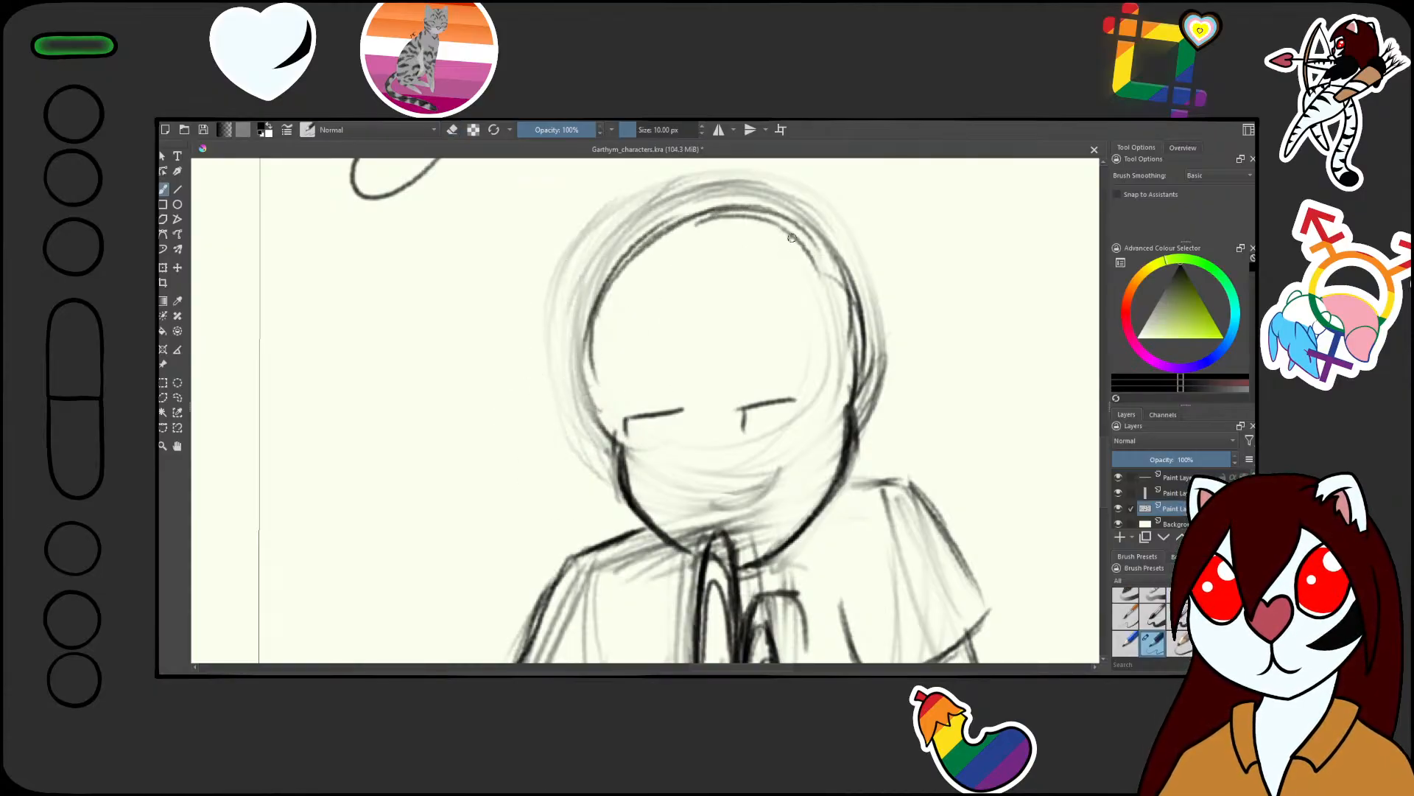
mouse_move(792, 238)
mouse_down()
mouse_move(858, 353)
mouse_move(854, 419)
mouse_move(829, 272)
mouse_move(696, 225)
mouse_move(593, 372)
mouse_move(619, 438)
mouse_move(612, 423)
mouse_up()
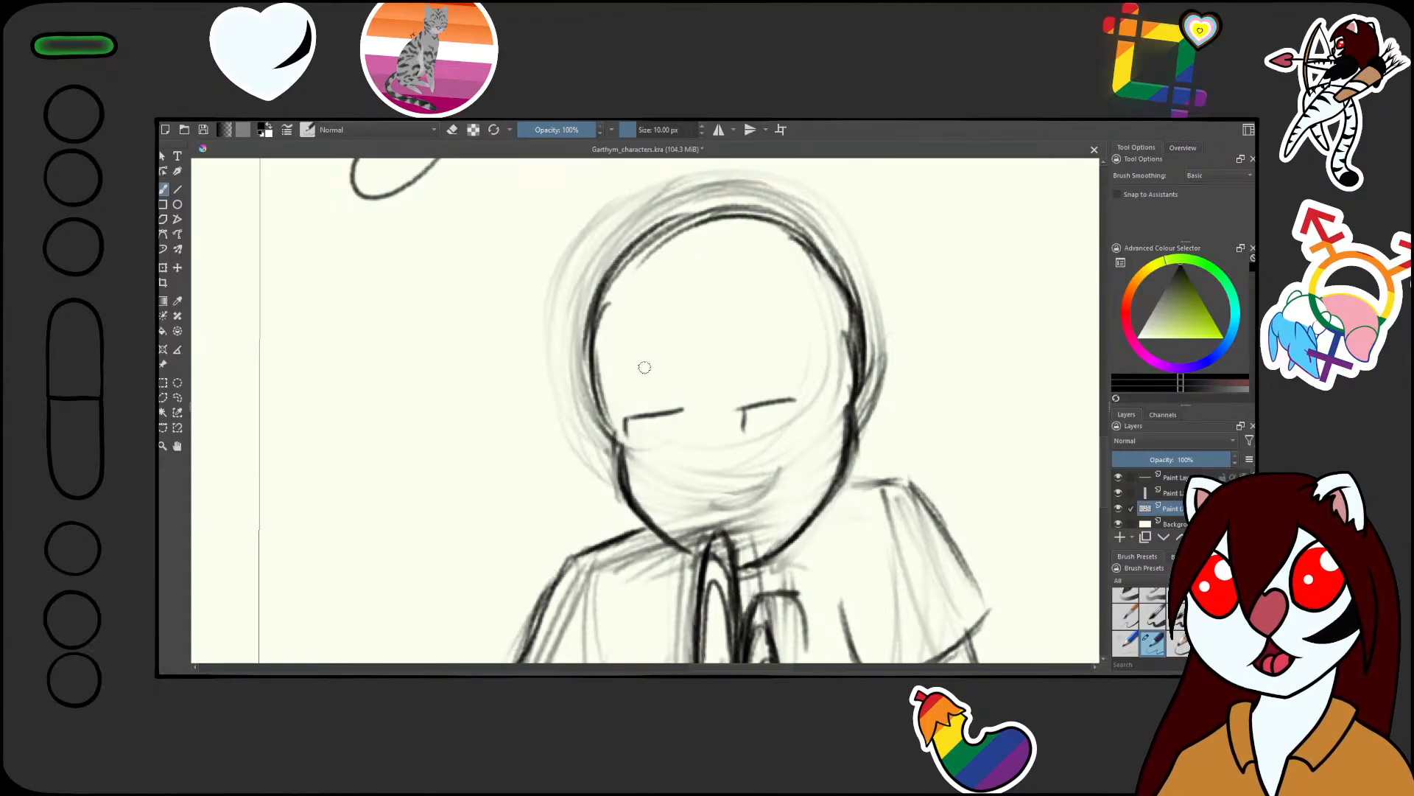
scroll(645, 367, down, 3)
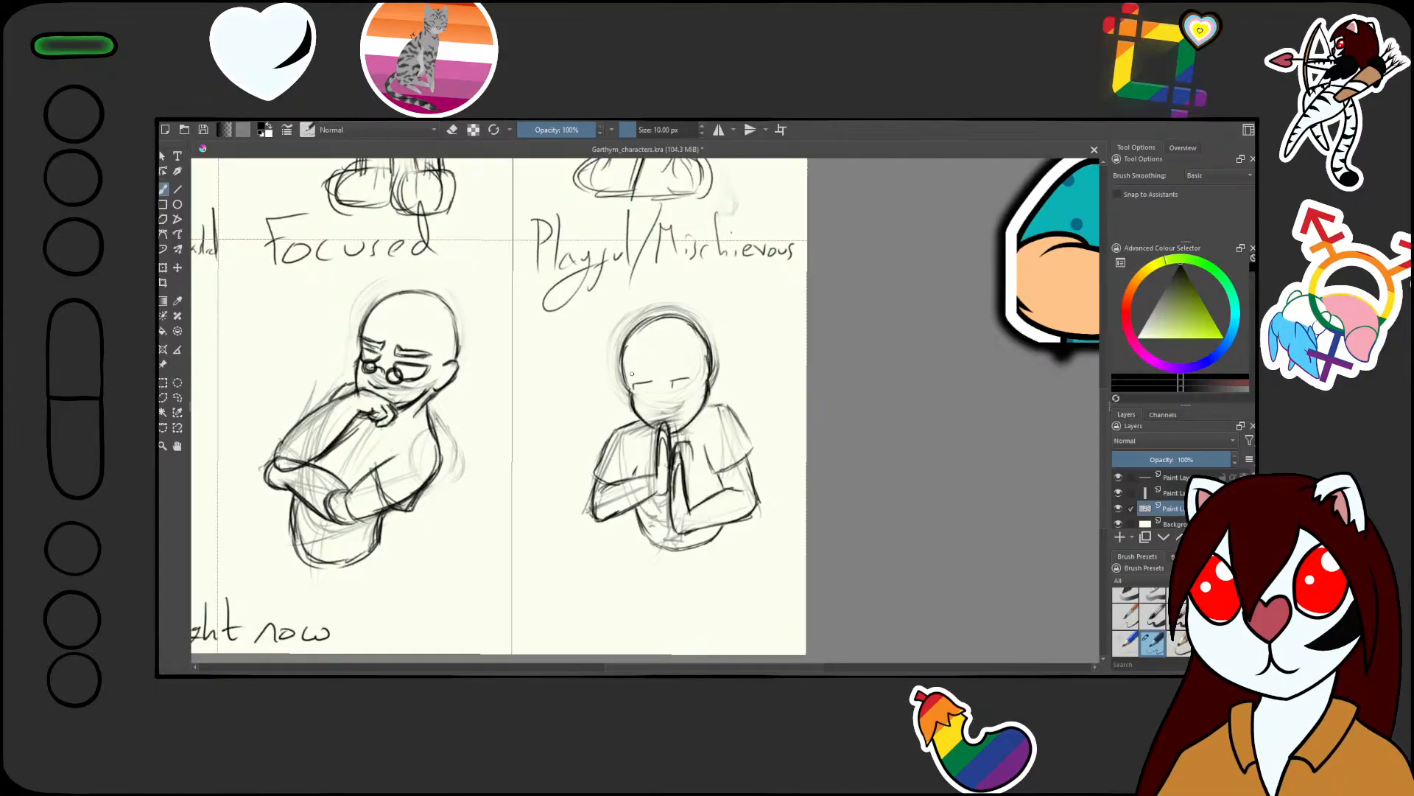
Draw two half-closed eyes with straight slanted upper lids and rounded lower edges
scroll(640, 365, up, 3)
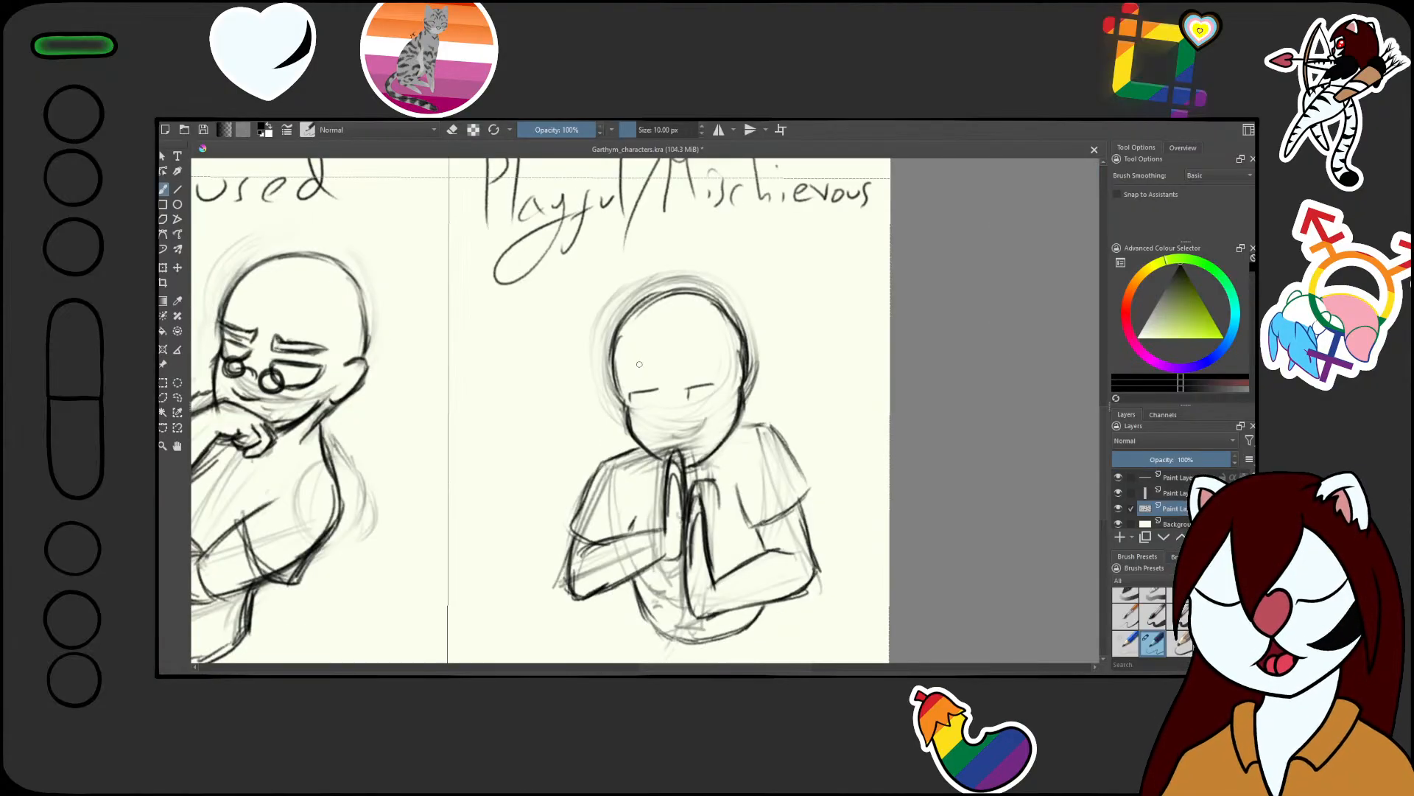
scroll(678, 433, up, 1)
scroll(730, 506, up, 4)
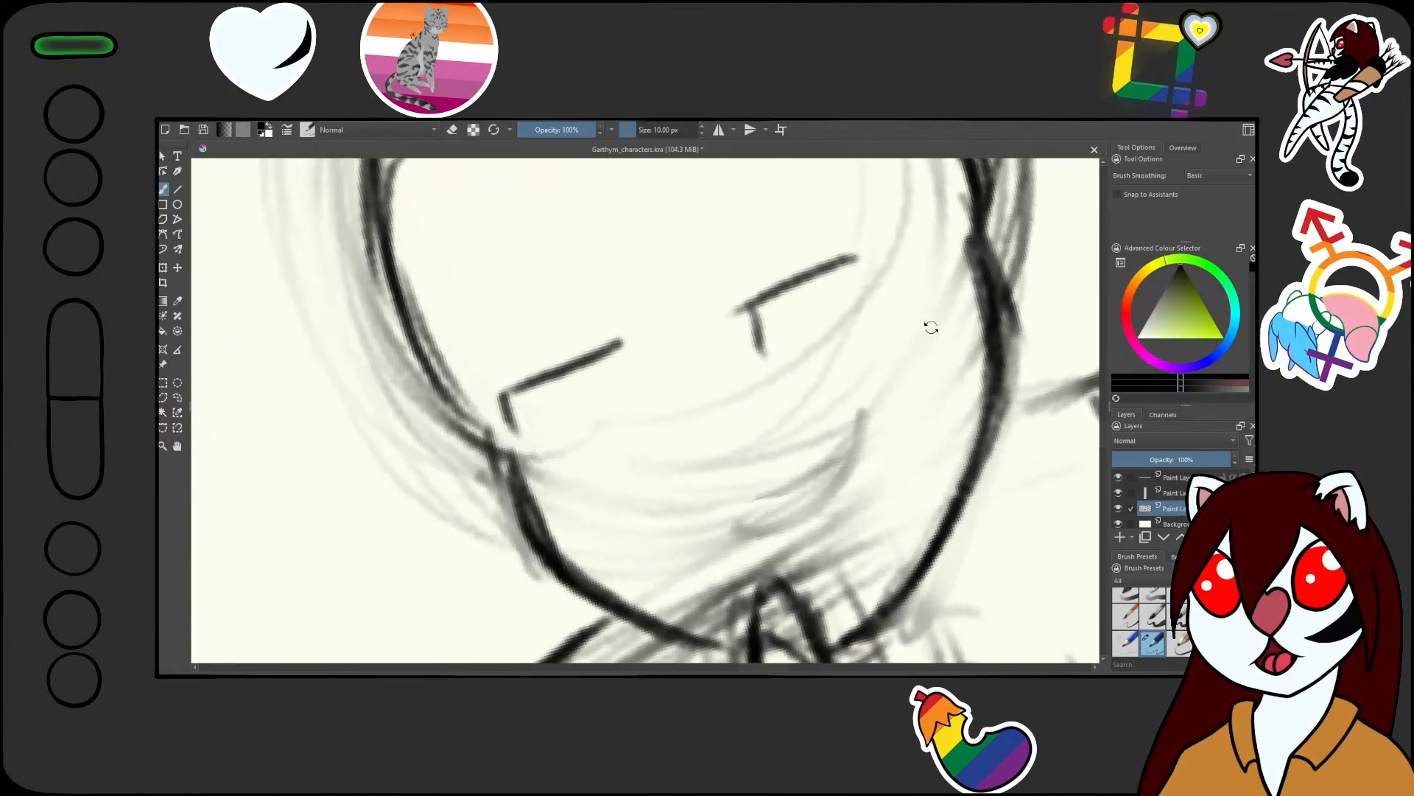
drag(685, 349, 856, 257)
mouse_move(705, 340)
mouse_down()
mouse_move(801, 285)
mouse_move(713, 402)
mouse_move(718, 444)
mouse_move(846, 284)
mouse_move(804, 416)
mouse_up()
mouse_move(840, 272)
mouse_down()
mouse_move(847, 353)
mouse_move(751, 439)
mouse_up()
mouse_move(410, 501)
mouse_down()
mouse_move(475, 562)
mouse_move(531, 478)
mouse_up()
mouse_move(533, 420)
mouse_down()
mouse_move(512, 554)
mouse_move(492, 565)
mouse_up()
mouse_move(625, 493)
mouse_down()
mouse_move(675, 642)
mouse_move(762, 526)
mouse_up()
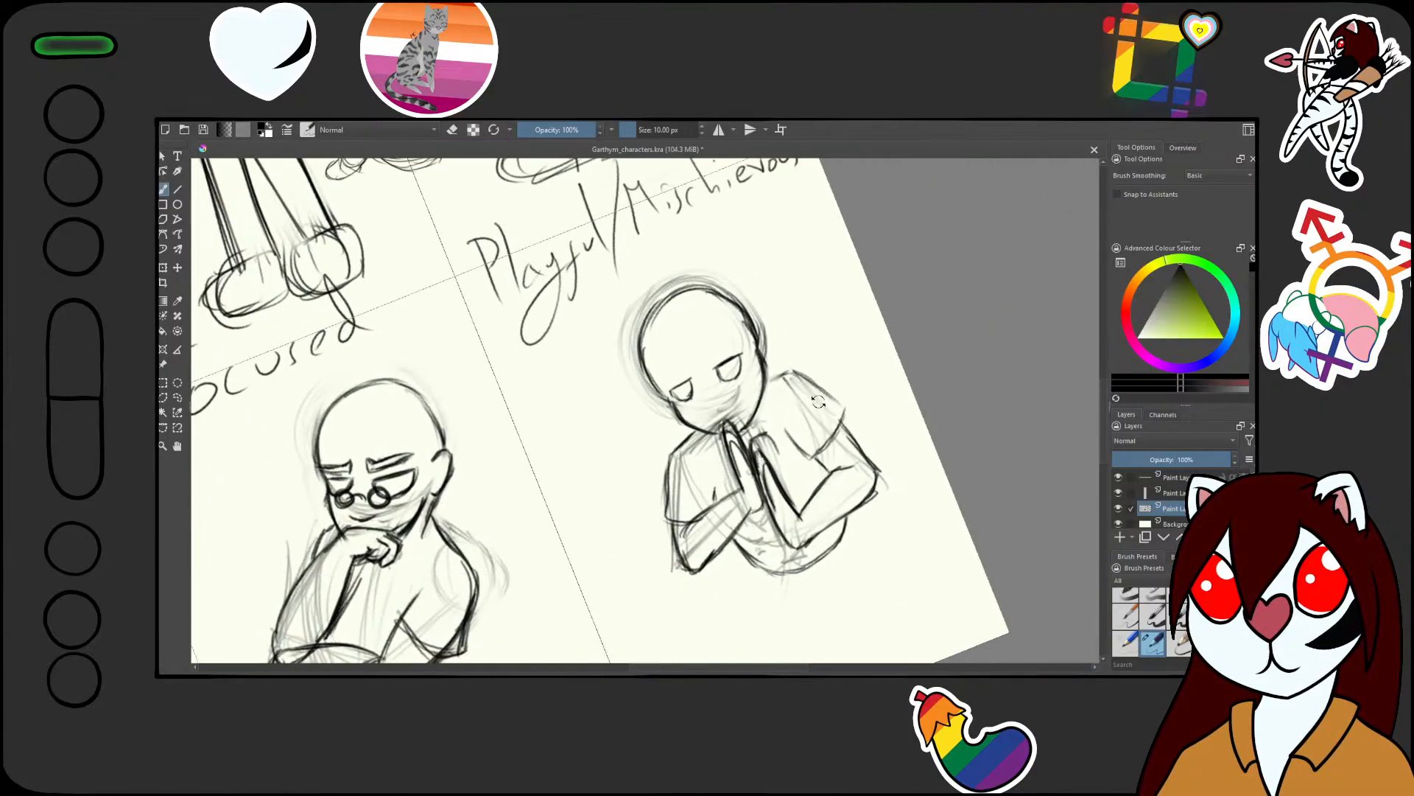
Thicken the upper eyelids and extend the outer edge of each eye with a second angled line
key(6)
scroll(685, 435, up, 4)
drag(582, 361, 943, 279)
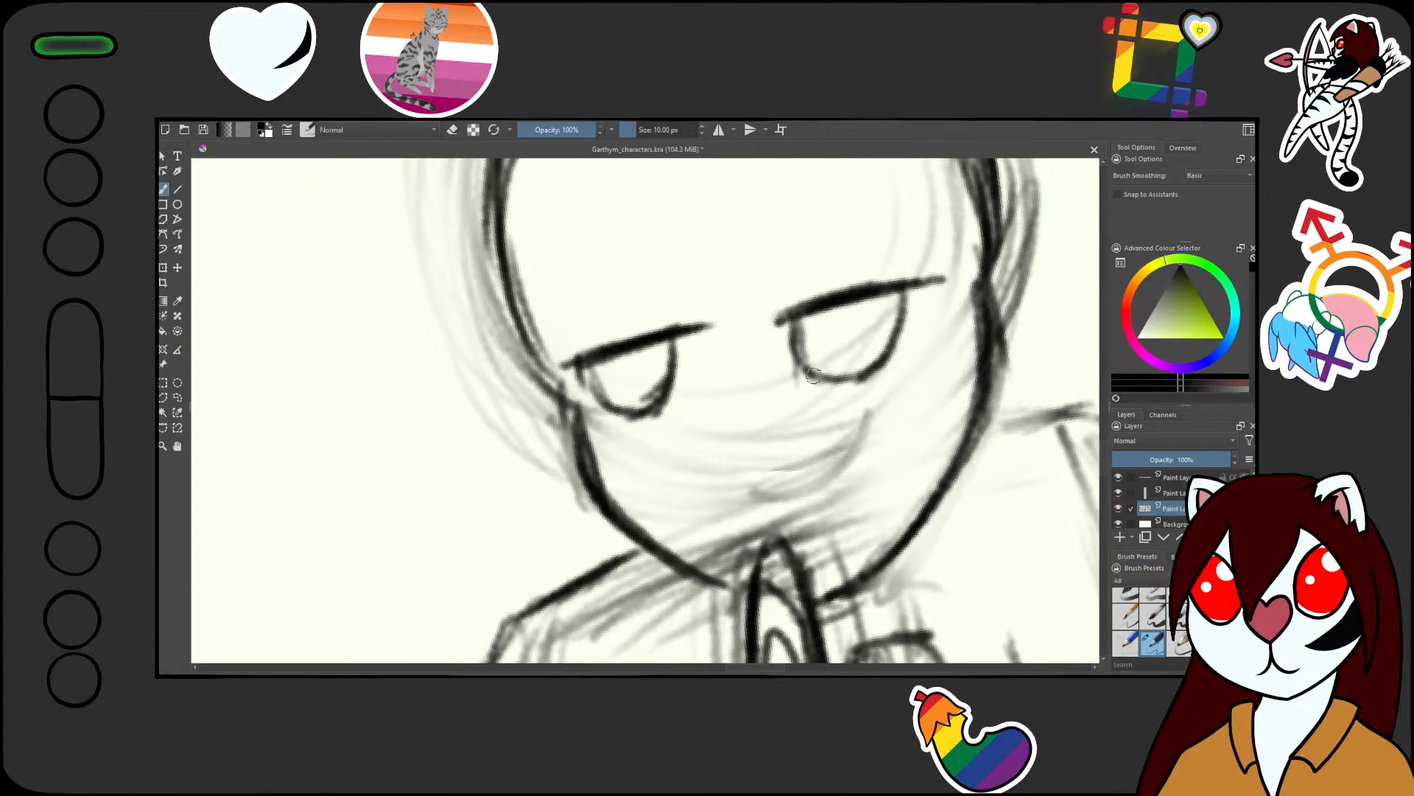
mouse_move(812, 376)
mouse_down()
mouse_move(895, 354)
mouse_move(939, 279)
mouse_move(868, 368)
mouse_move(814, 376)
mouse_up()
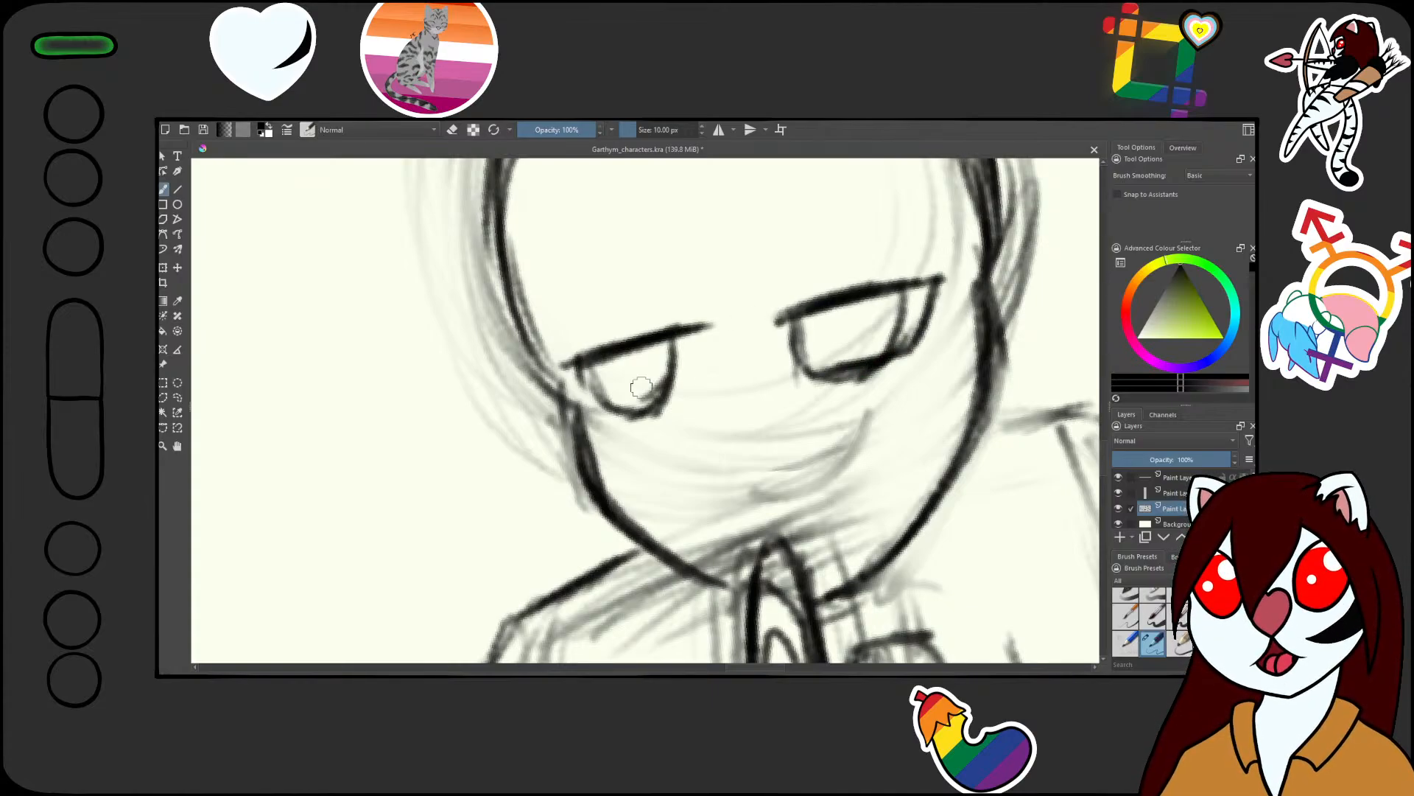
mouse_move(578, 365)
mouse_down()
mouse_move(608, 409)
mouse_move(689, 394)
mouse_move(711, 331)
mouse_move(674, 398)
mouse_up()
mouse_move(704, 356)
mouse_down()
mouse_move(692, 455)
mouse_move(722, 517)
mouse_up()
drag(724, 518, 766, 540)
drag(750, 381, 810, 267)
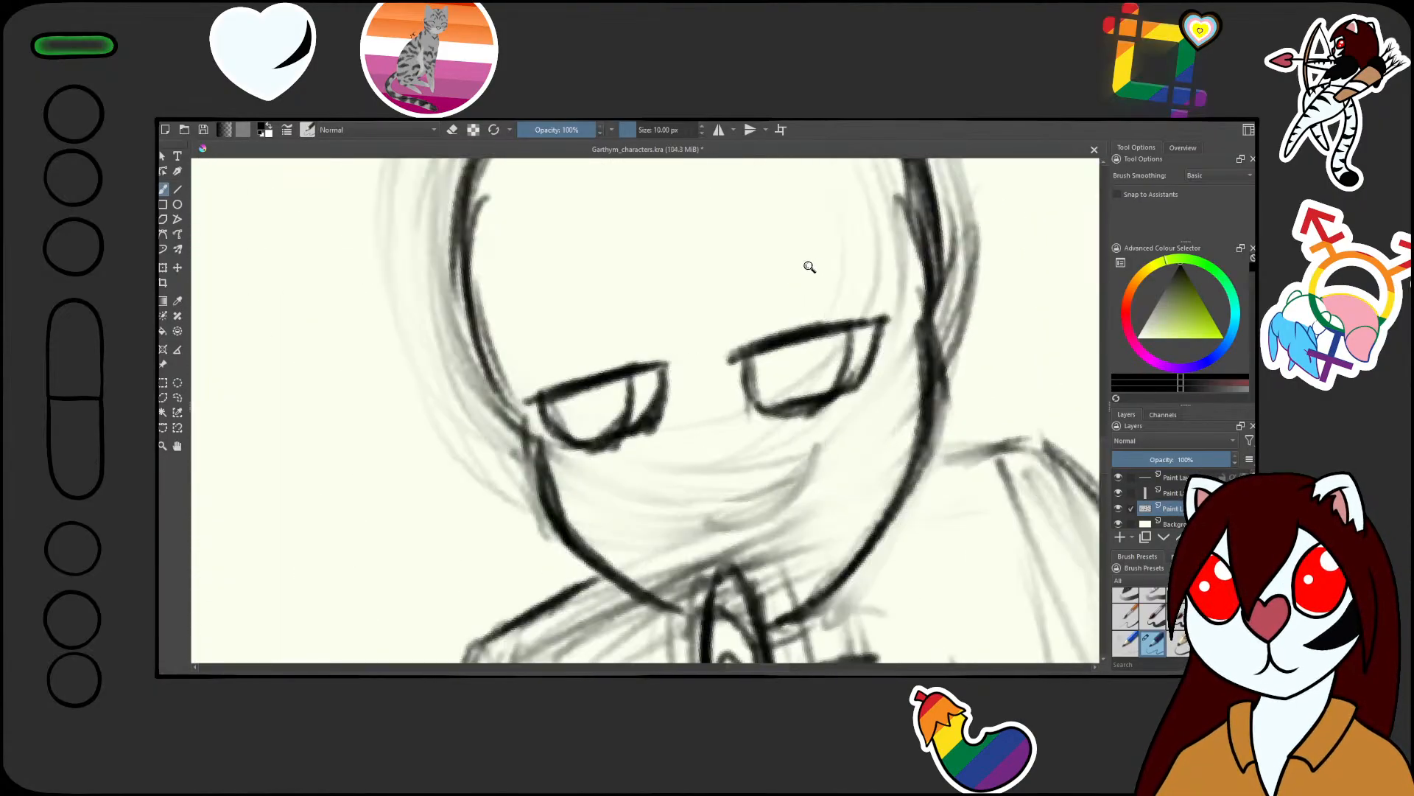
Draw a small curved nose and a lopsided smirk beneath it, turned up at one corner
mouse_move(676, 492)
mouse_down()
mouse_move(748, 502)
mouse_move(775, 477)
mouse_move(726, 552)
mouse_move(824, 475)
mouse_move(819, 527)
mouse_move(727, 553)
mouse_up()
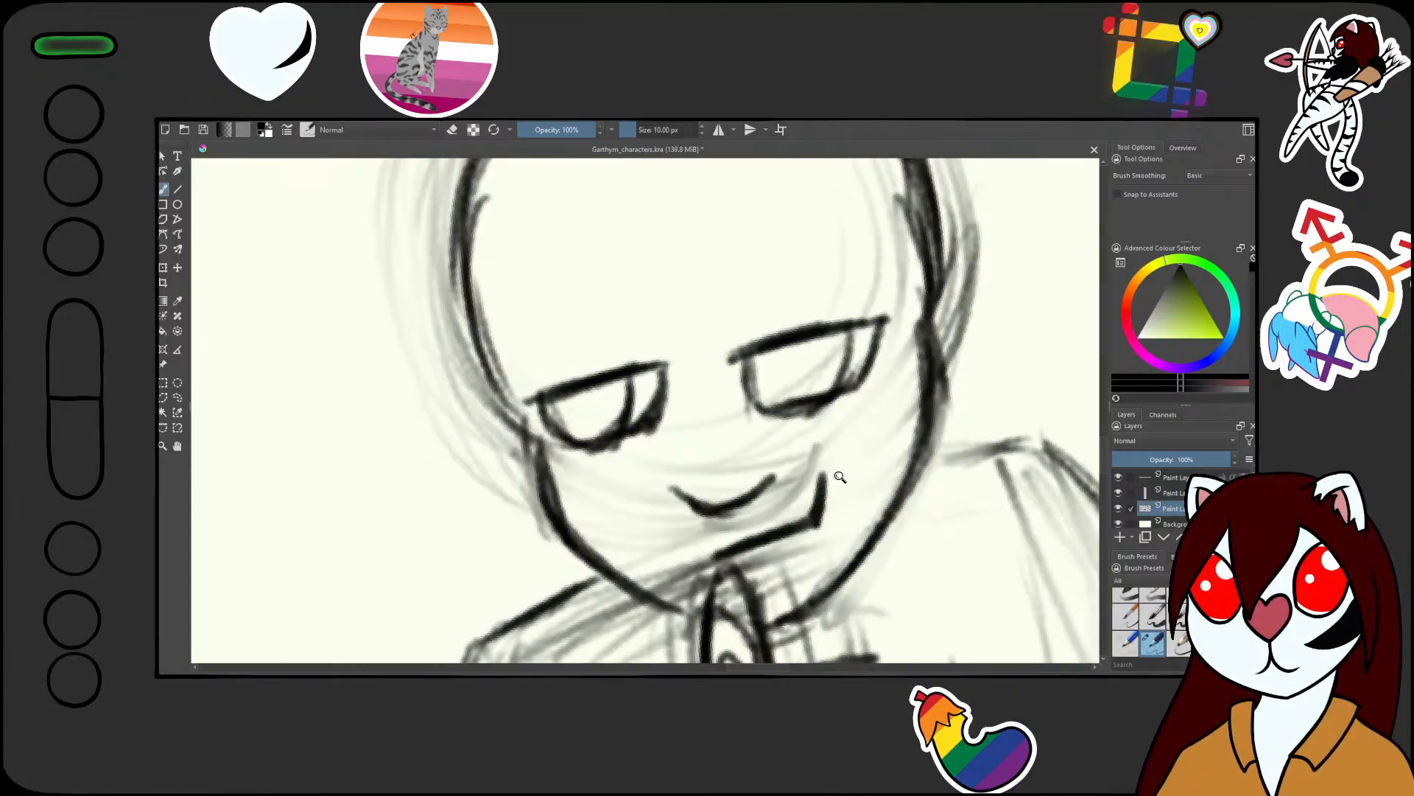
mouse_move(829, 391)
mouse_down()
mouse_move(788, 450)
mouse_move(884, 276)
mouse_up()
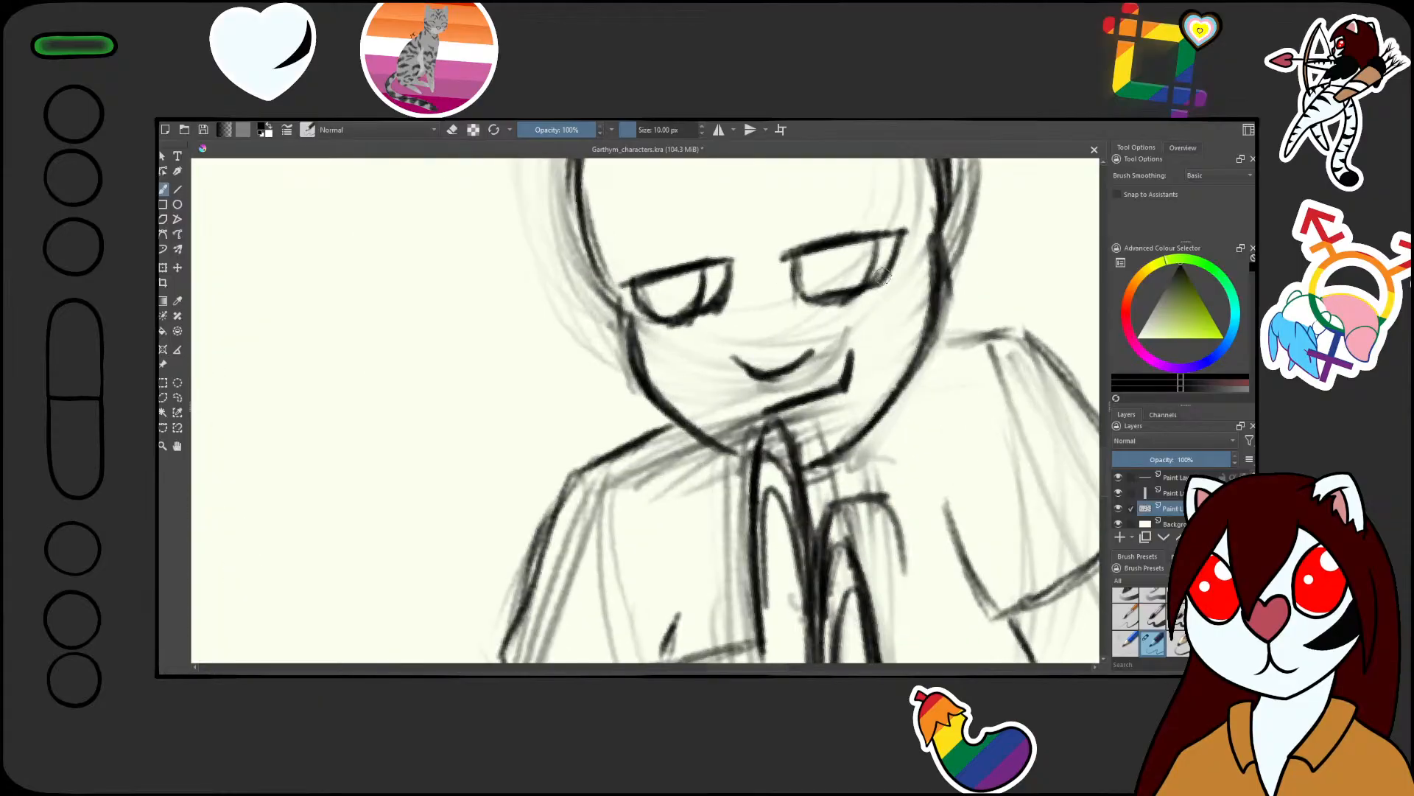
mouse_move(809, 330)
mouse_down()
mouse_move(814, 530)
mouse_move(897, 343)
mouse_move(844, 427)
mouse_move(714, 504)
mouse_up()
mouse_move(569, 562)
mouse_down()
mouse_move(532, 449)
mouse_move(467, 516)
mouse_move(509, 527)
mouse_move(497, 468)
mouse_up()
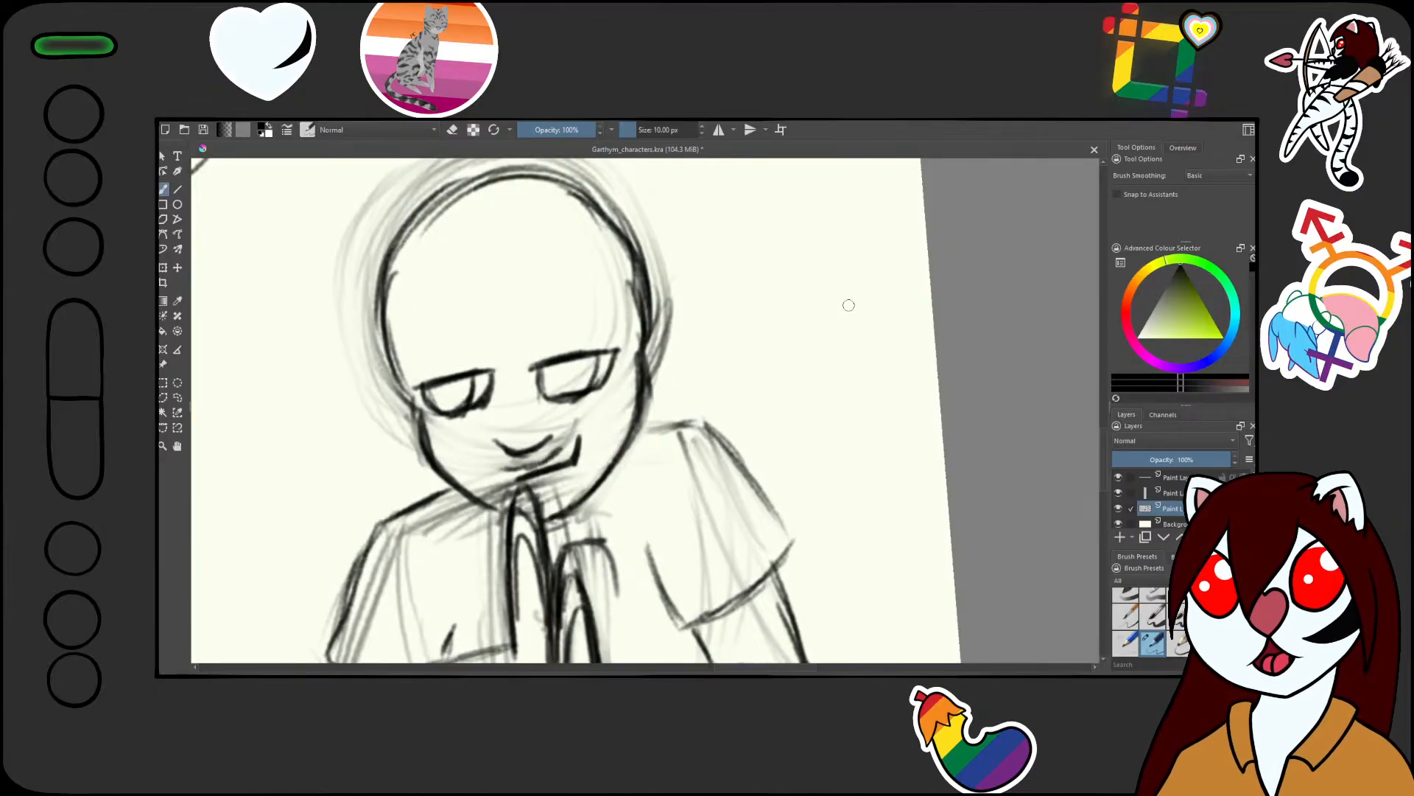
Outline the moustache above the smirk and curve it around the raised mouth corner towards the chin
drag(848, 305, 736, 361)
mouse_move(736, 361)
mouse_down()
mouse_move(713, 395)
mouse_move(568, 439)
mouse_move(503, 483)
mouse_up()
mouse_move(503, 483)
mouse_down()
mouse_move(571, 501)
mouse_move(676, 334)
mouse_move(577, 395)
mouse_move(667, 324)
mouse_move(703, 317)
mouse_move(704, 415)
mouse_up()
mouse_move(710, 335)
mouse_down()
mouse_move(689, 442)
mouse_move(600, 475)
mouse_move(715, 367)
mouse_move(676, 444)
mouse_up()
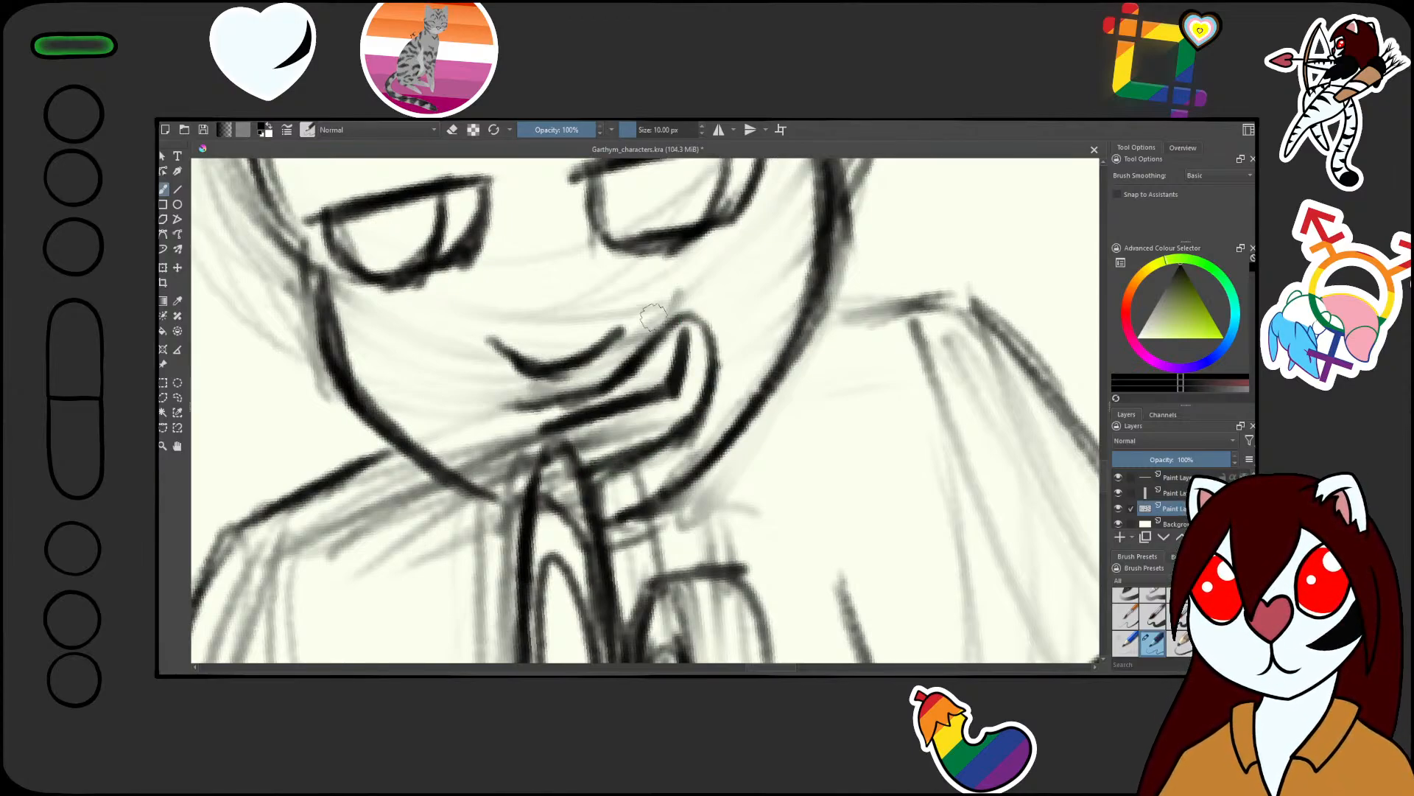
mouse_move(756, 265)
mouse_down()
mouse_move(705, 365)
mouse_move(676, 497)
mouse_up()
drag(676, 497, 575, 565)
scroll(605, 475, up, 4)
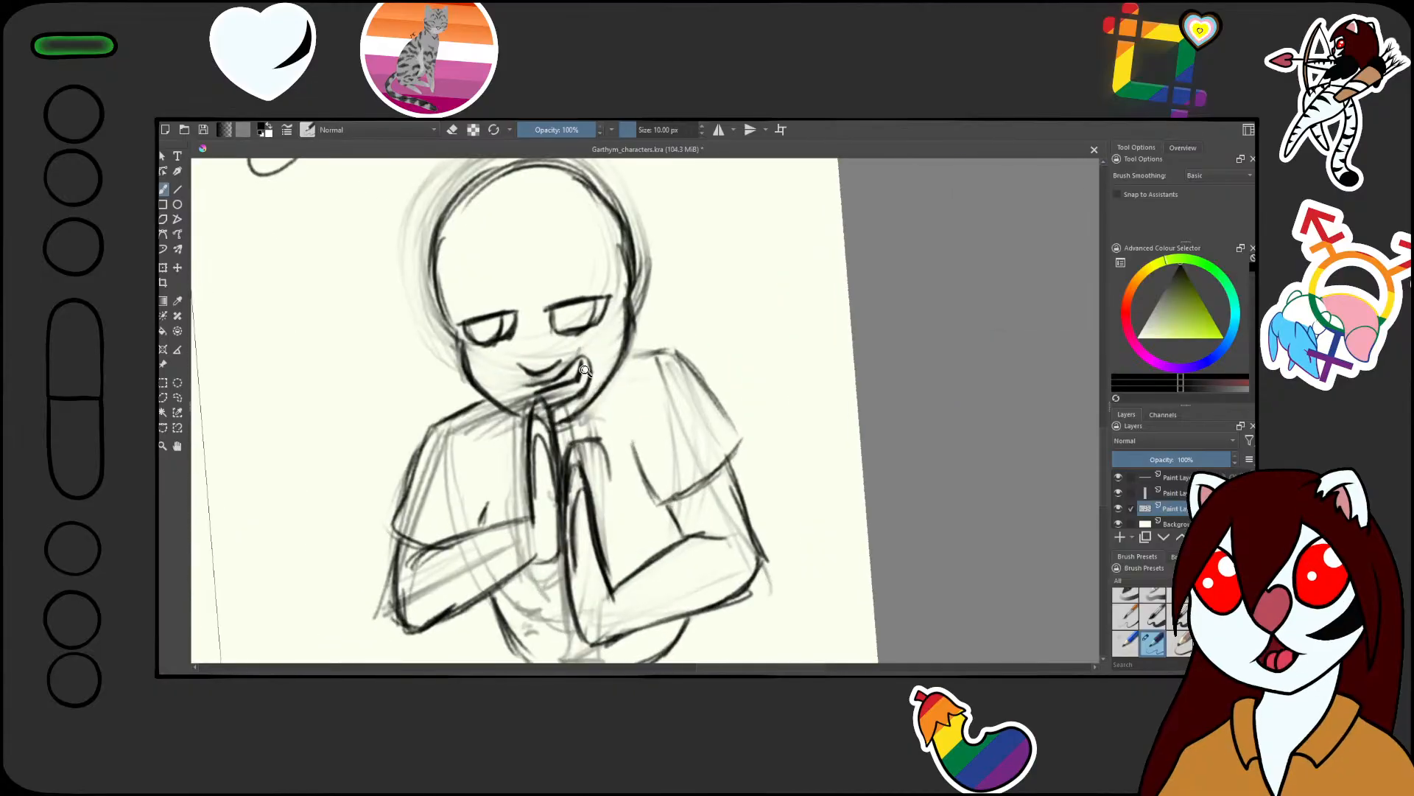
scroll(579, 354, up, 2)
Draw the beard's edge along both cheeks and join it to the moustache around the mouth
mouse_move(545, 360)
mouse_down()
mouse_move(612, 350)
mouse_move(652, 302)
mouse_move(661, 264)
mouse_move(626, 354)
mouse_up()
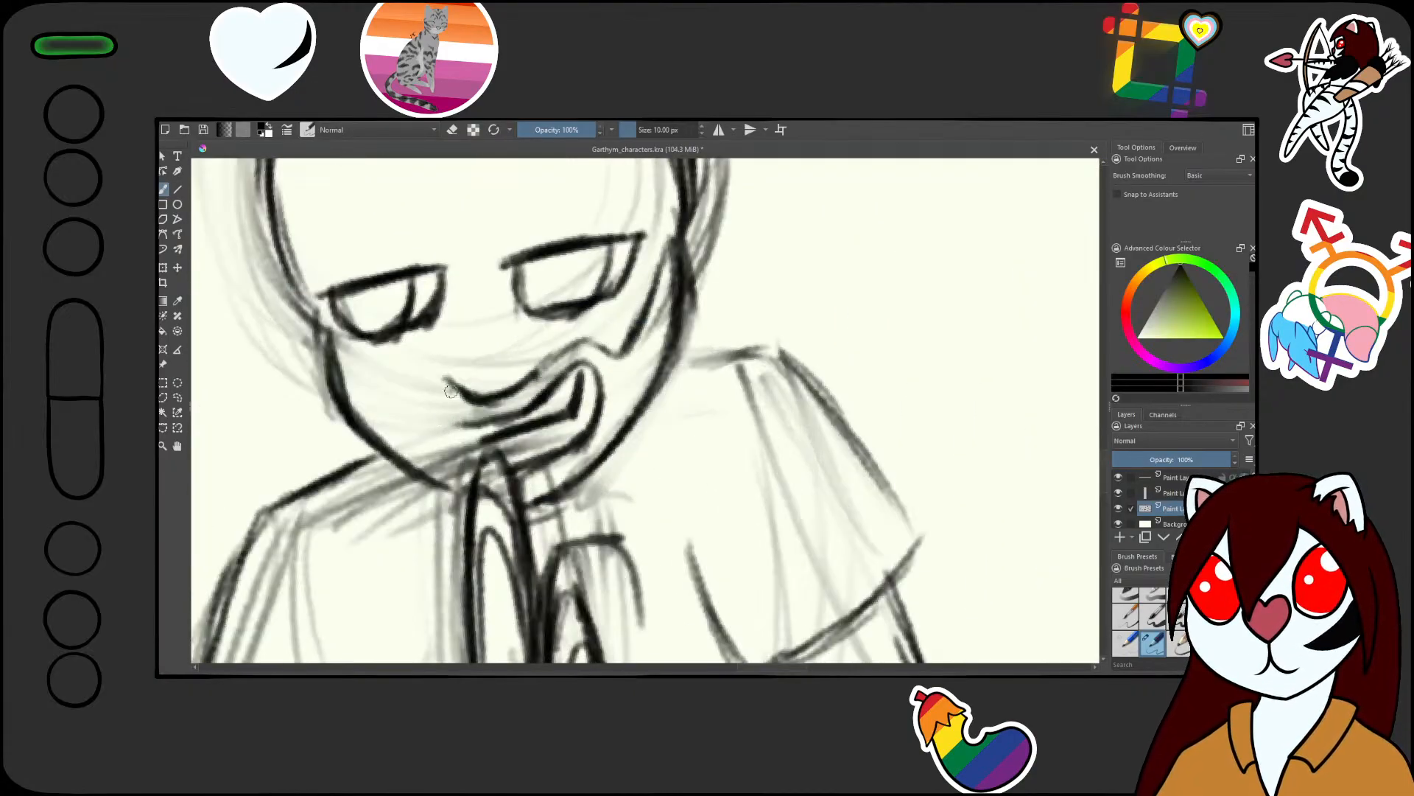
drag(451, 391, 421, 419)
drag(465, 472, 677, 507)
drag(655, 426, 632, 452)
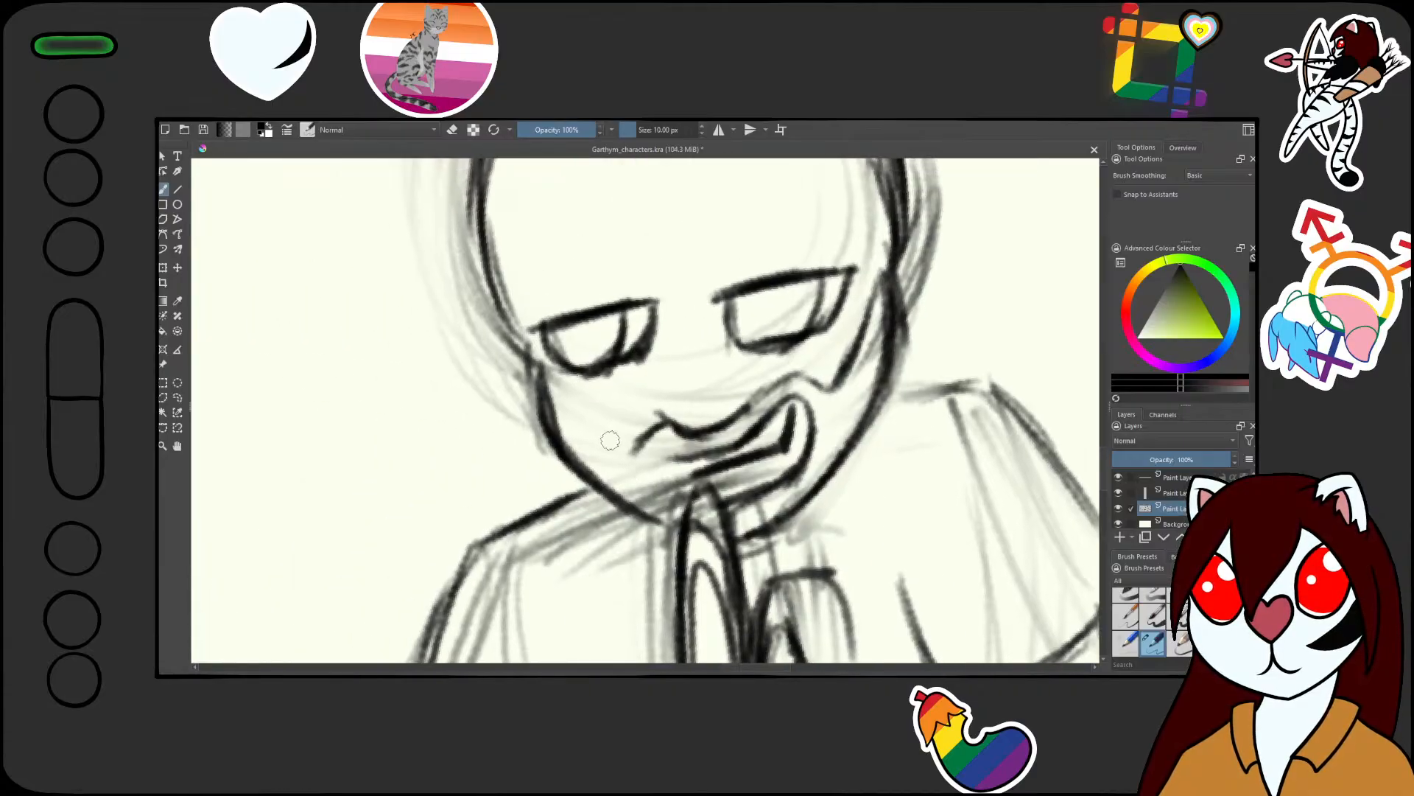
drag(556, 372, 687, 502)
drag(876, 400, 872, 567)
drag(870, 567, 741, 509)
drag(739, 418, 729, 294)
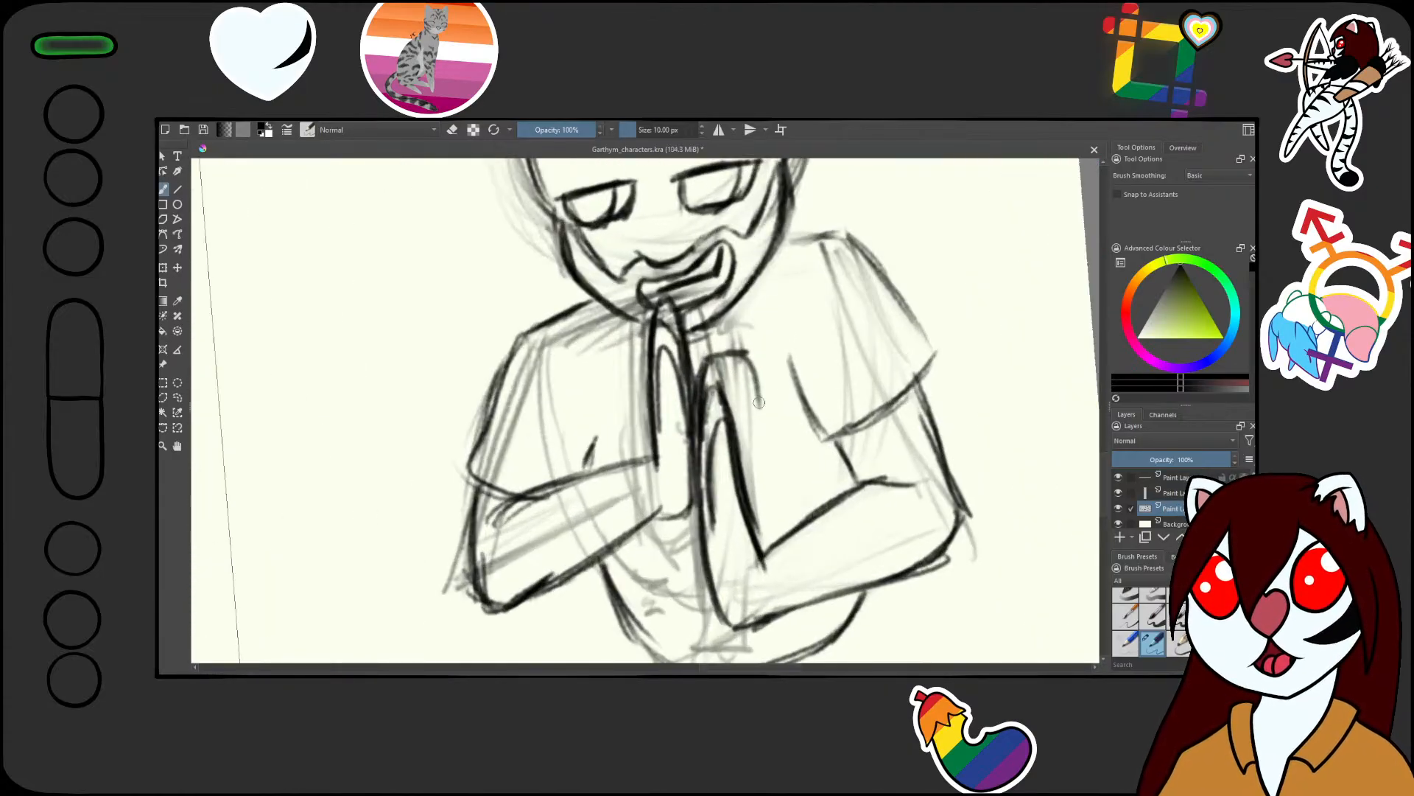
Fade the stray curved line beside the second hand's fingertips and check the bust on the whole sheet
key(slash)
mouse_move(757, 385)
mouse_down()
mouse_move(703, 385)
mouse_move(770, 442)
mouse_up()
drag(774, 582, 726, 455)
mouse_move(673, 508)
mouse_down()
mouse_move(805, 460)
mouse_move(855, 506)
mouse_move(761, 508)
mouse_move(815, 523)
mouse_up()
key(slash)
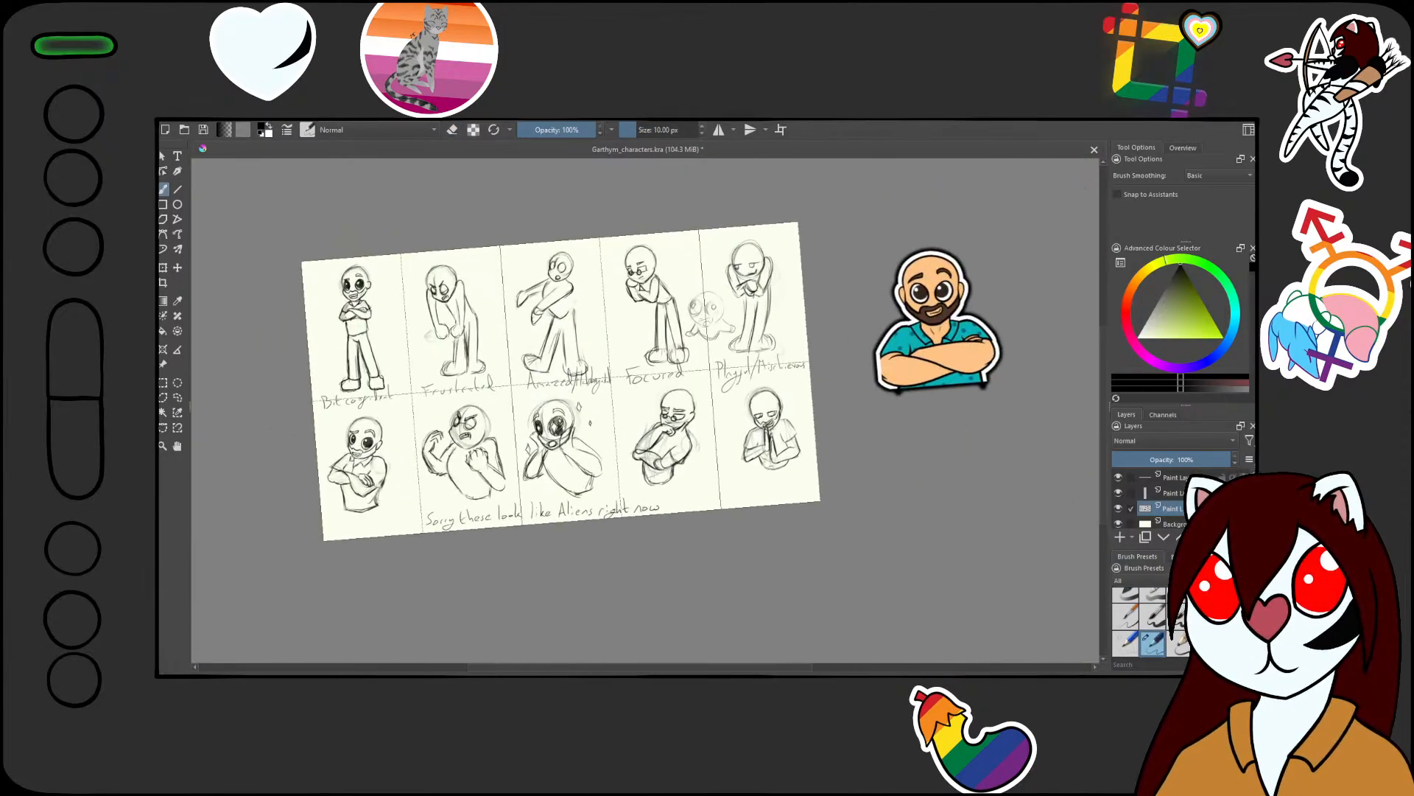
Draw slanted eyebrows above both half-closed eyes and straighten the canvas
scroll(762, 486, up, 4)
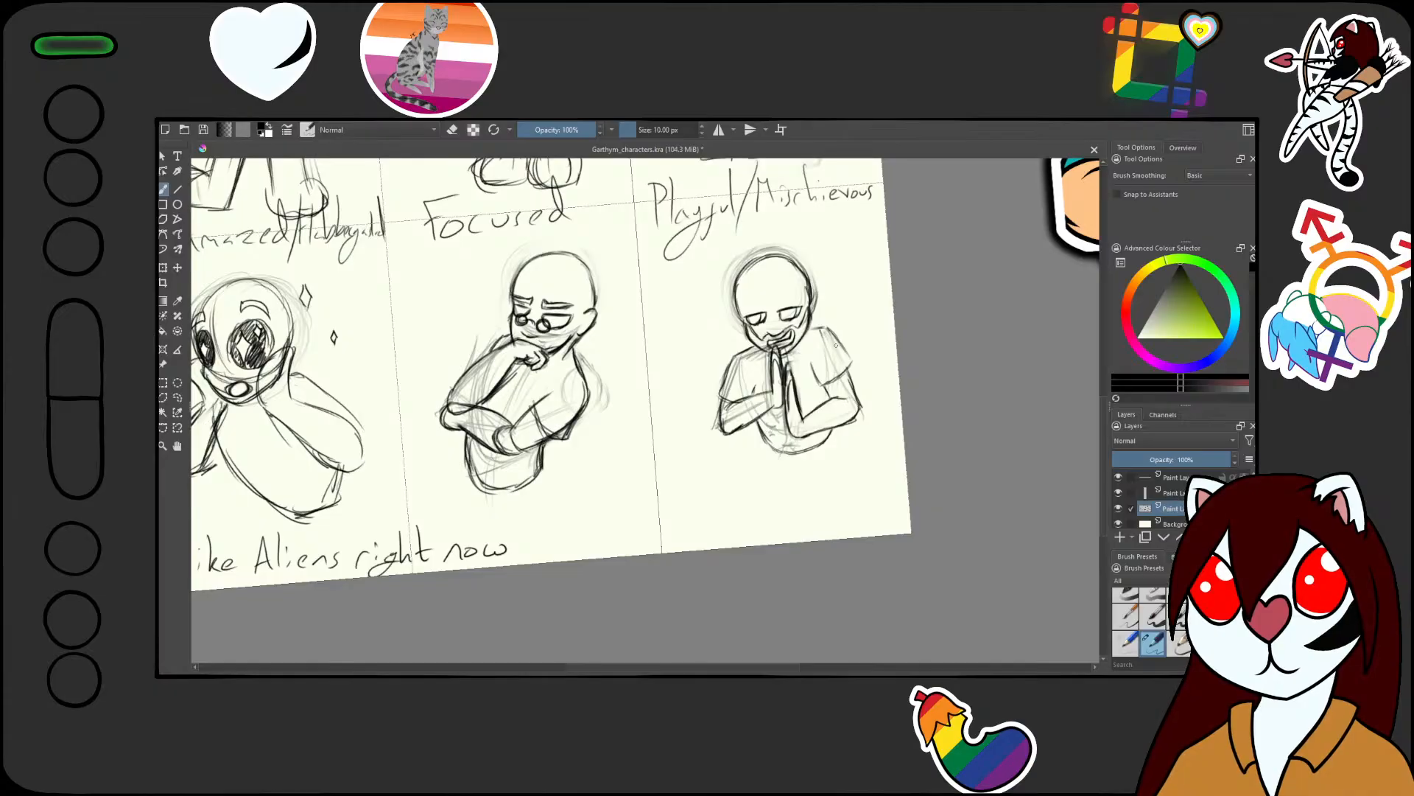
scroll(781, 317, up, 6)
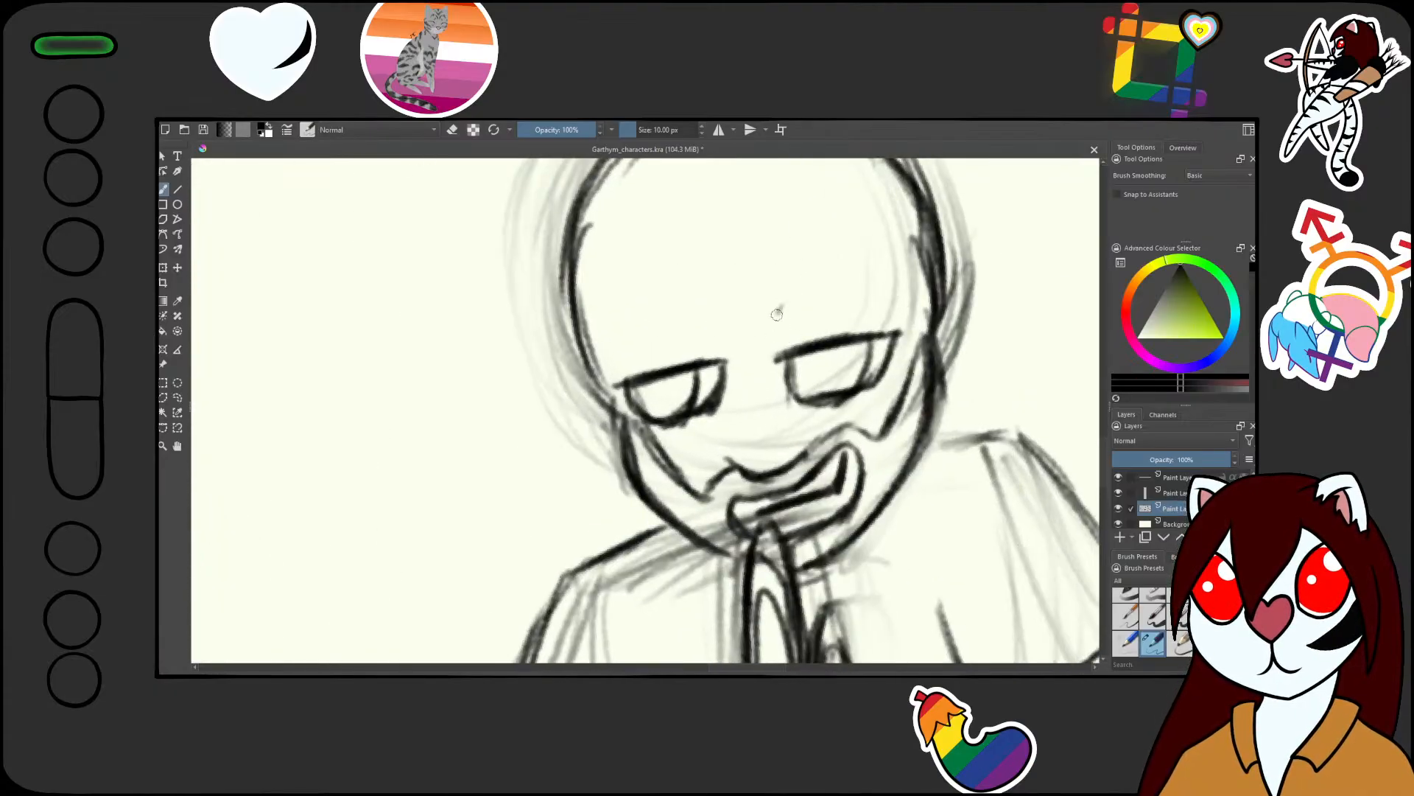
mouse_move(777, 314)
mouse_down()
mouse_move(833, 304)
mouse_move(785, 329)
mouse_move(775, 318)
mouse_move(816, 293)
mouse_move(884, 269)
mouse_up()
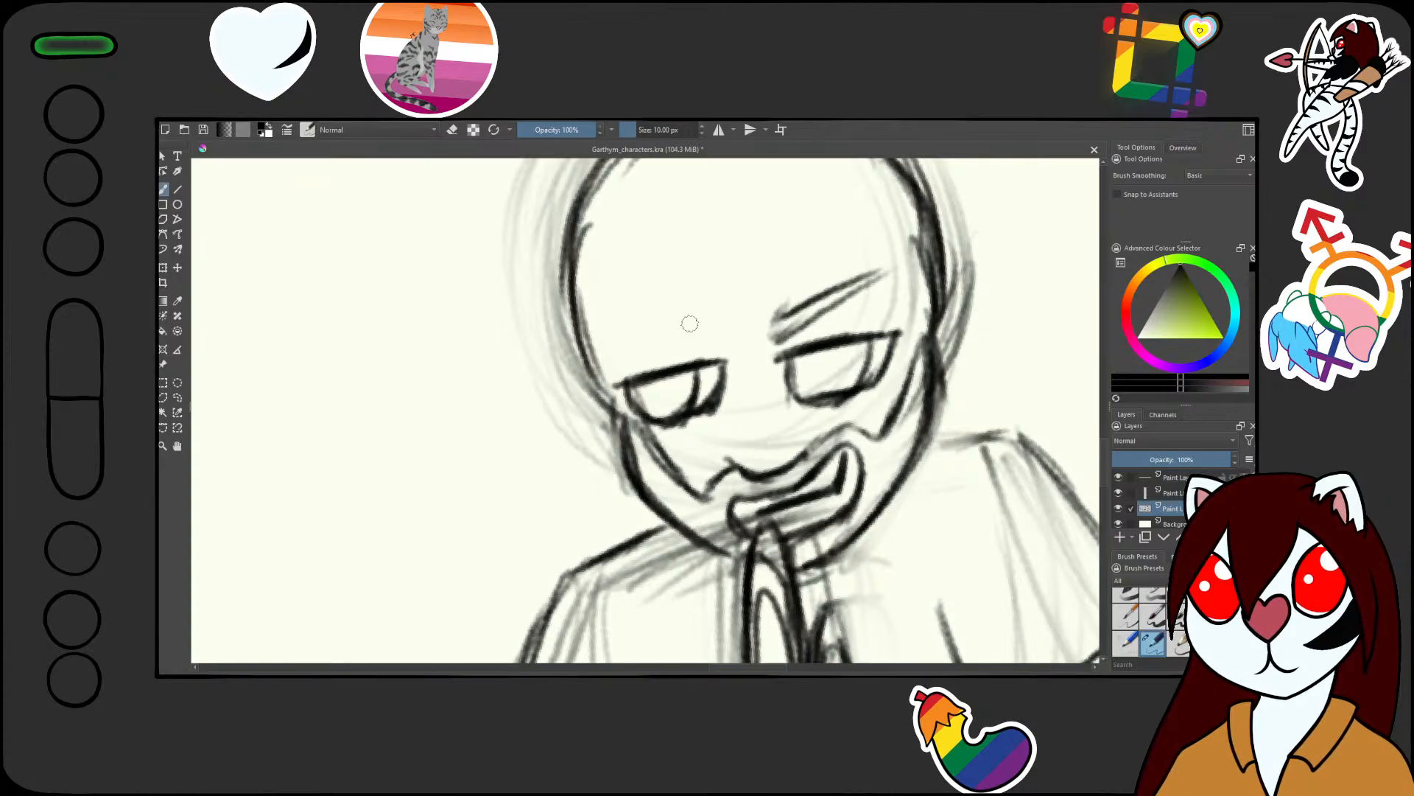
drag(601, 317, 708, 312)
drag(695, 296, 631, 303)
drag(697, 290, 588, 321)
drag(800, 356, 778, 528)
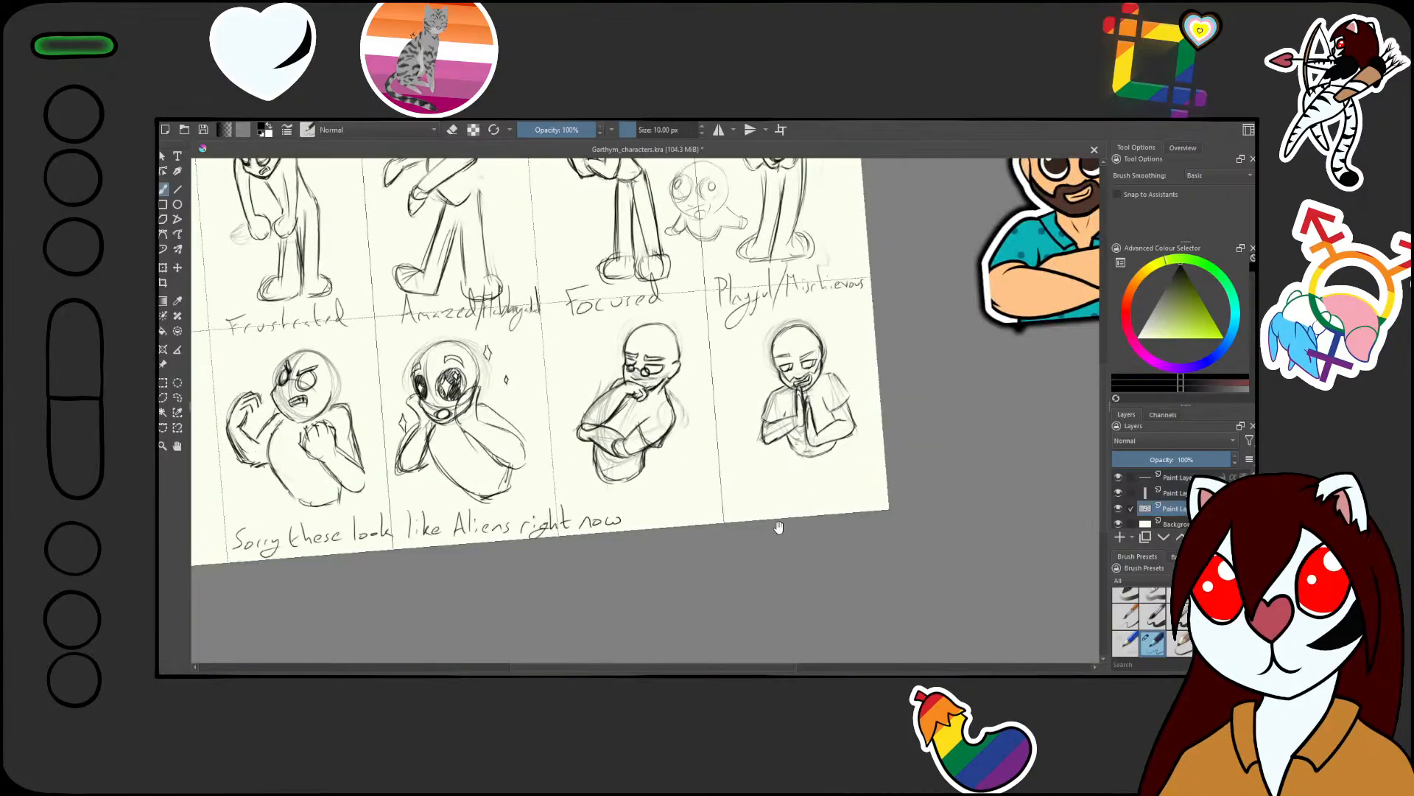
key(5)
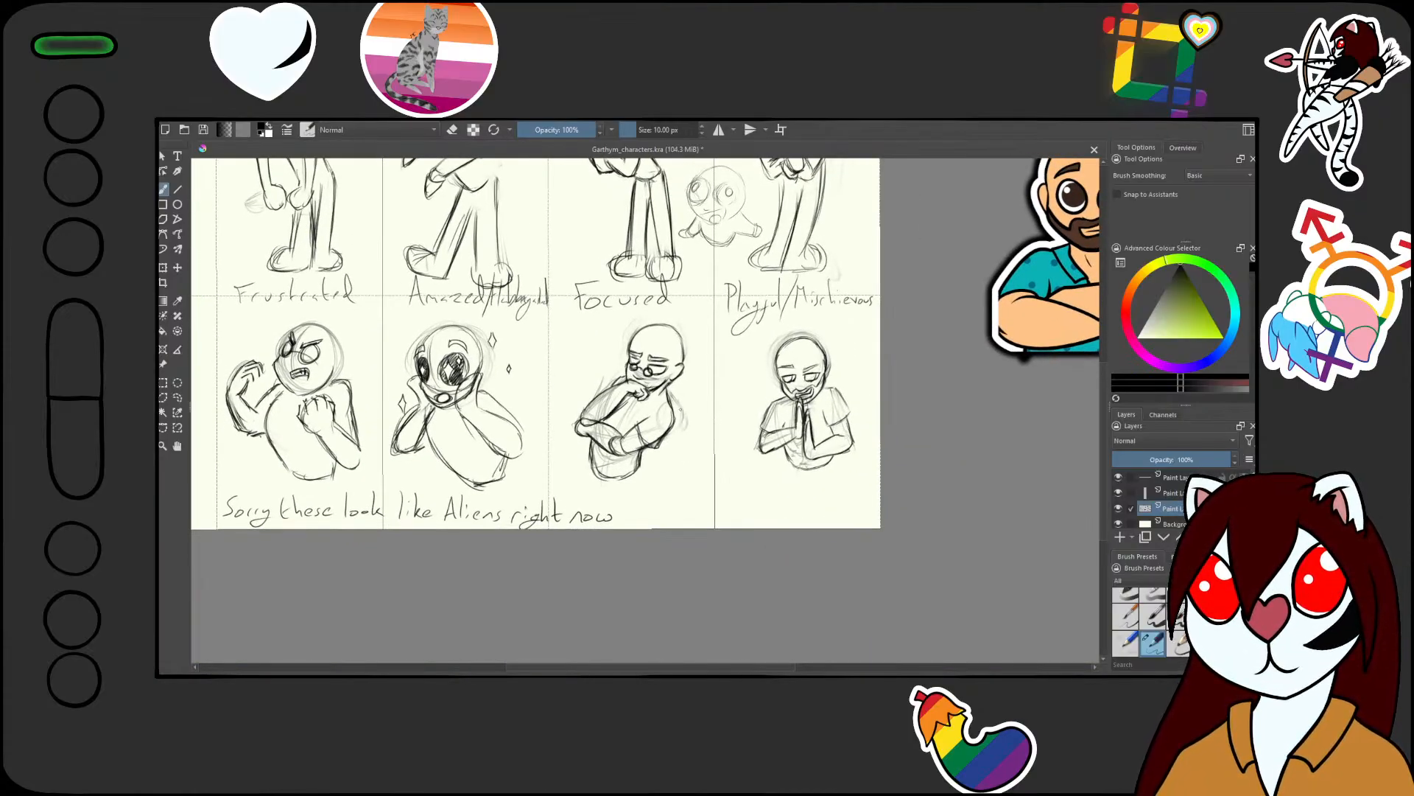
Select the Playful/Mischievous bust with a freehand outline, enlarge it slightly within its cell, and return to the brush
key(2)
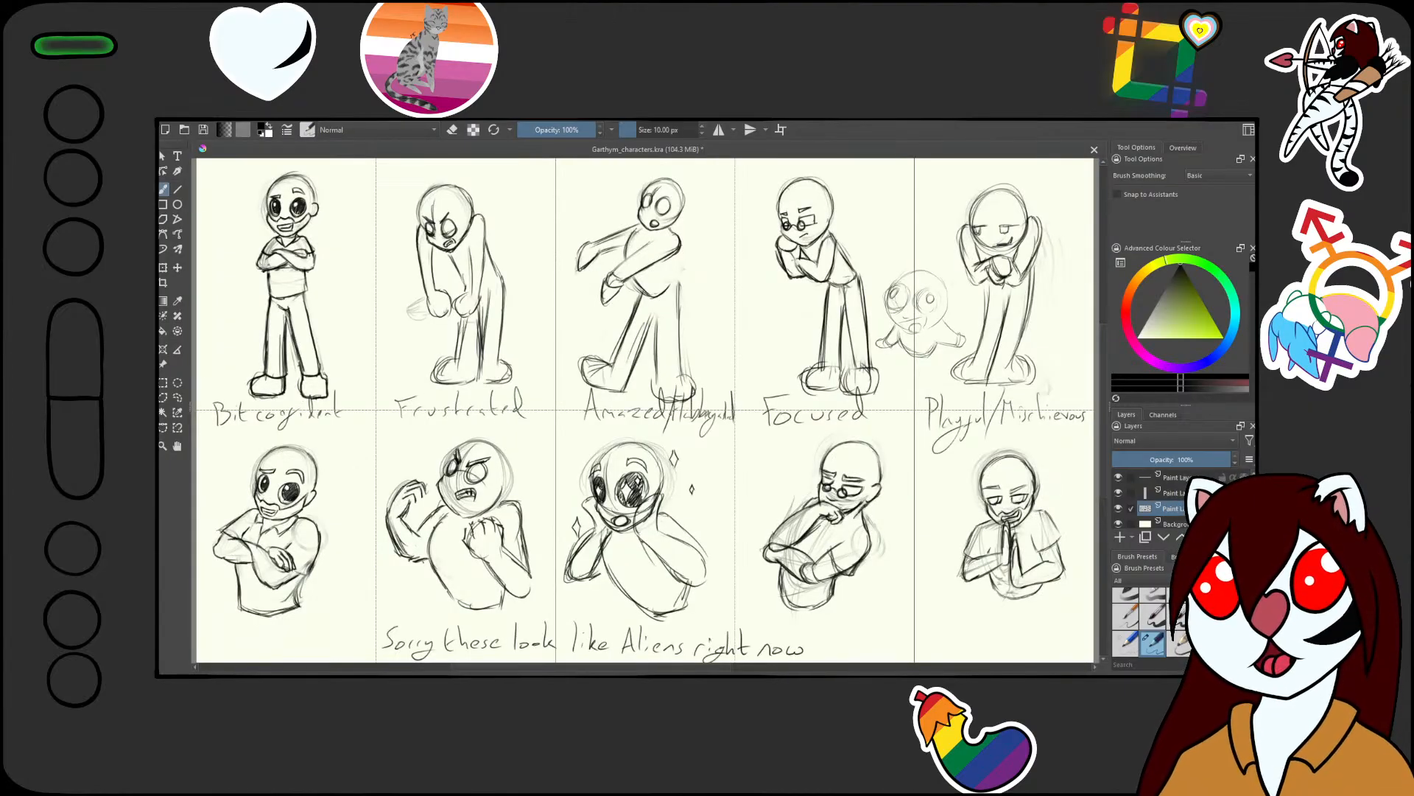
scroll(659, 407, down, 1)
scroll(884, 438, up, 2)
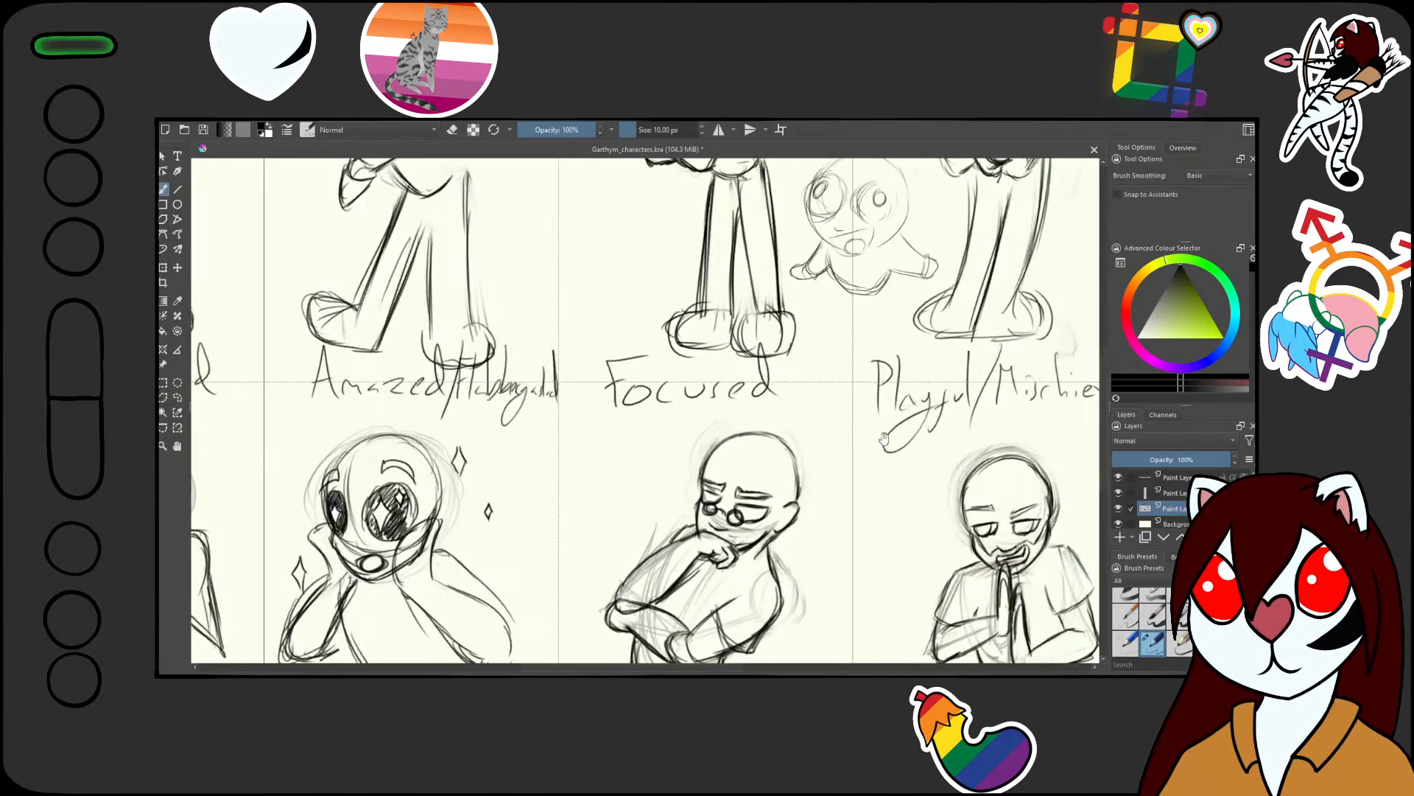
drag(905, 580, 697, 422)
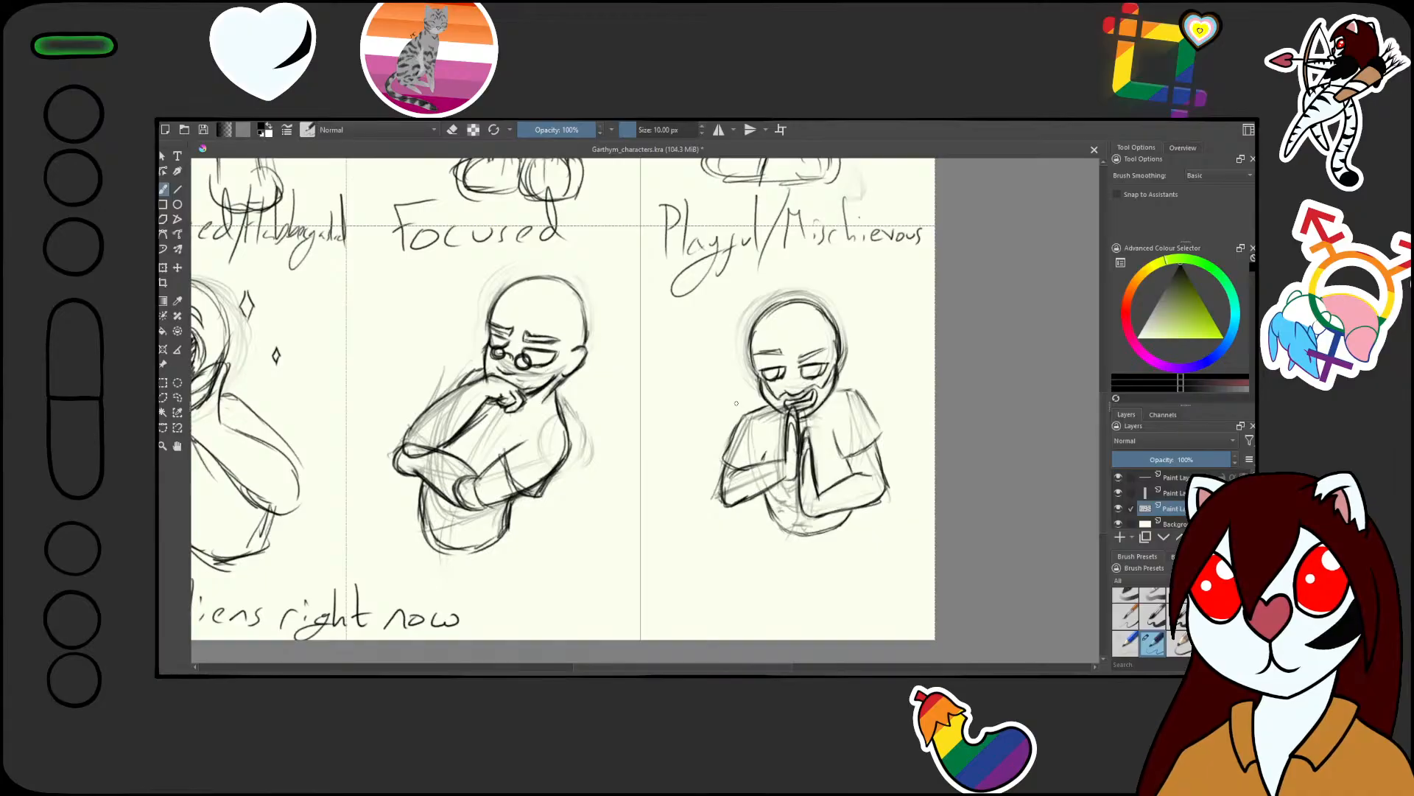
click(177, 398)
mouse_move(806, 279)
mouse_down()
mouse_move(846, 600)
mouse_move(912, 328)
mouse_up()
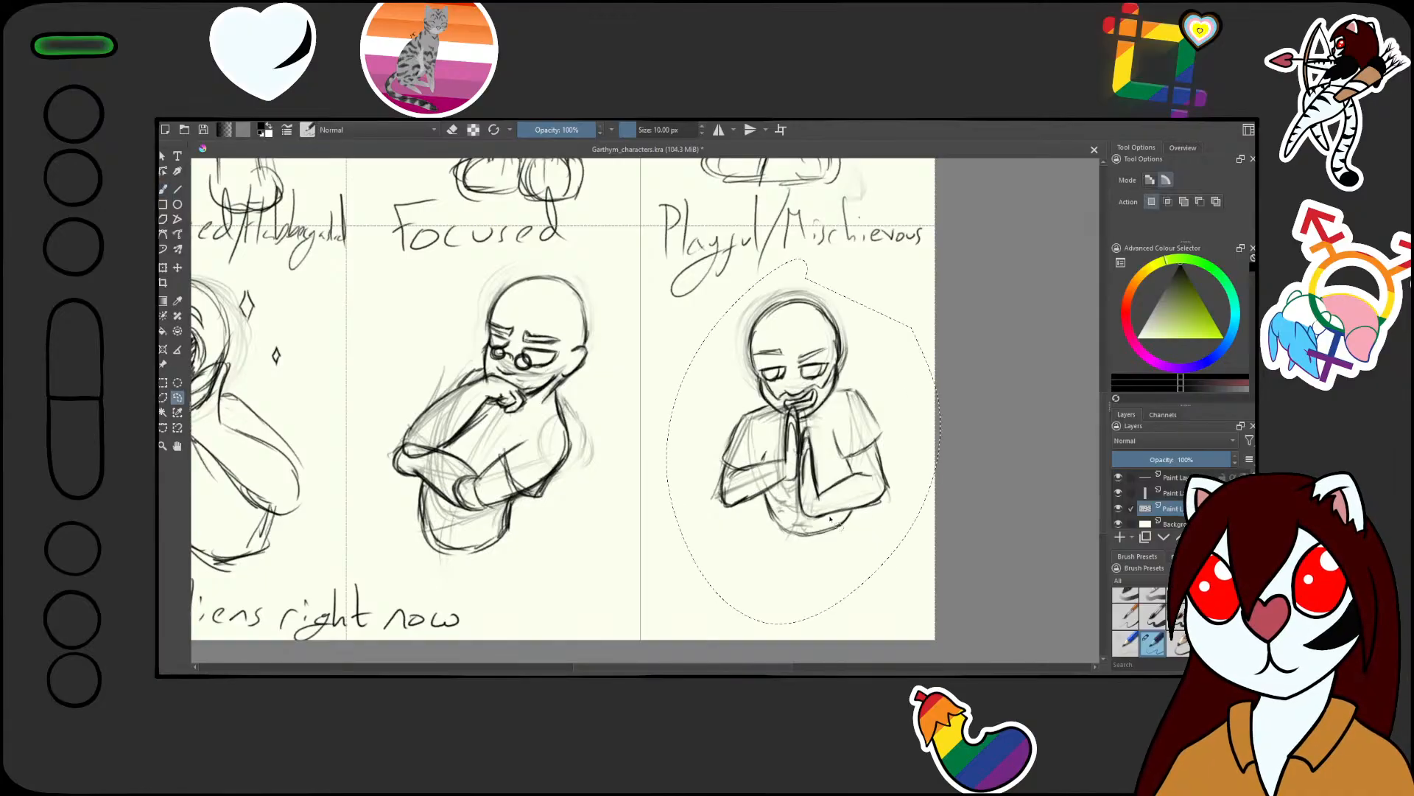
key(ctrl+t)
mouse_move(802, 623)
mouse_down()
mouse_move(802, 657)
mouse_move(806, 642)
mouse_up()
drag(808, 538, 778, 606)
drag(778, 603, 742, 543)
drag(742, 553, 811, 567)
key(b)
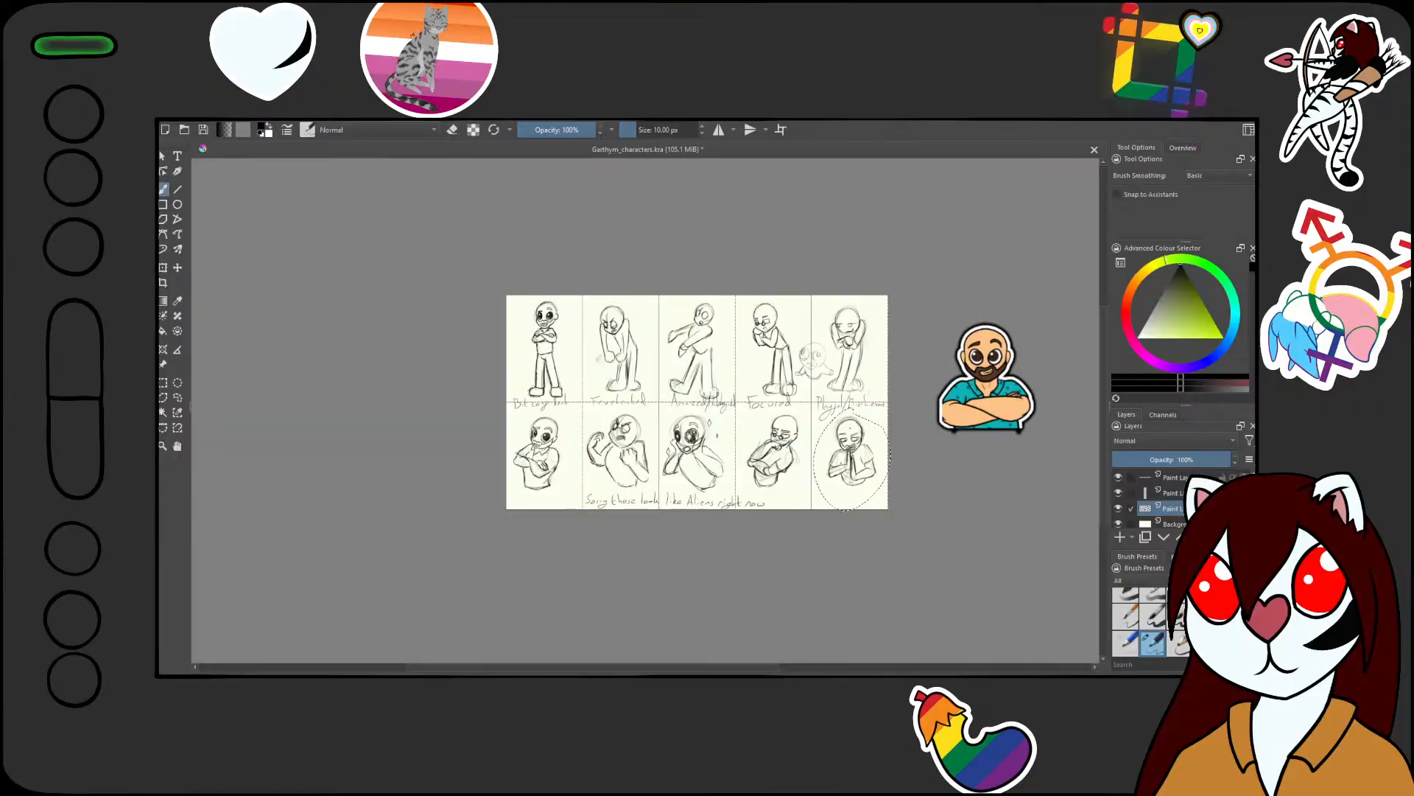
Save the drawing and handwrite "More Looney tunes" along the upper edge of the sheet, above the full-body poses
key(ctrl+s)
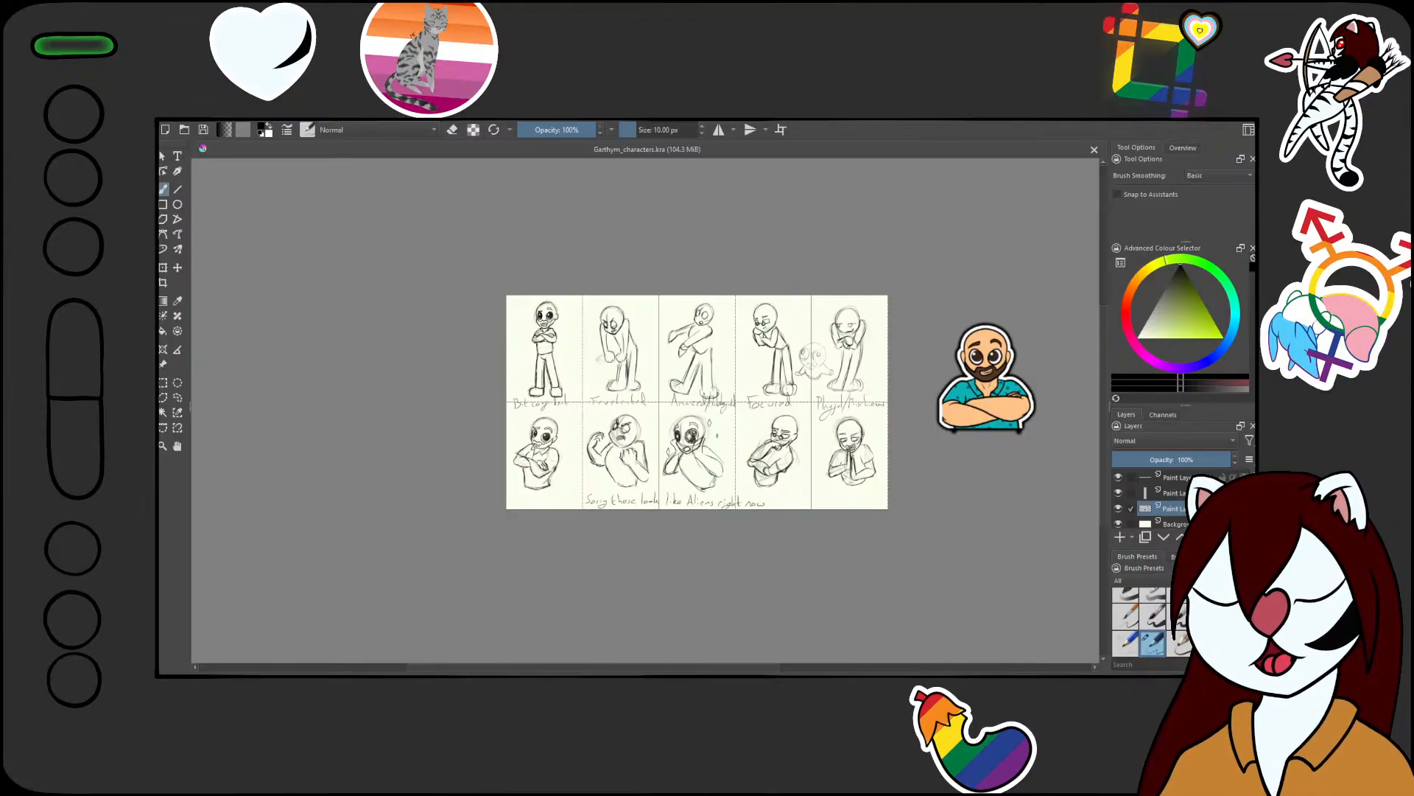
drag(666, 318, 647, 240)
mouse_move(545, 283)
mouse_down()
mouse_move(569, 251)
mouse_move(594, 273)
mouse_up()
mouse_move(604, 271)
mouse_down()
mouse_move(638, 255)
mouse_move(704, 268)
mouse_up()
drag(707, 259, 794, 249)
mouse_move(799, 246)
mouse_down()
mouse_move(809, 269)
mouse_move(795, 279)
mouse_up()
mouse_move(853, 232)
mouse_down()
mouse_move(852, 255)
mouse_move(863, 248)
mouse_up()
drag(873, 248, 904, 250)
mouse_move(910, 250)
mouse_down()
mouse_move(932, 257)
mouse_move(772, 295)
mouse_up()
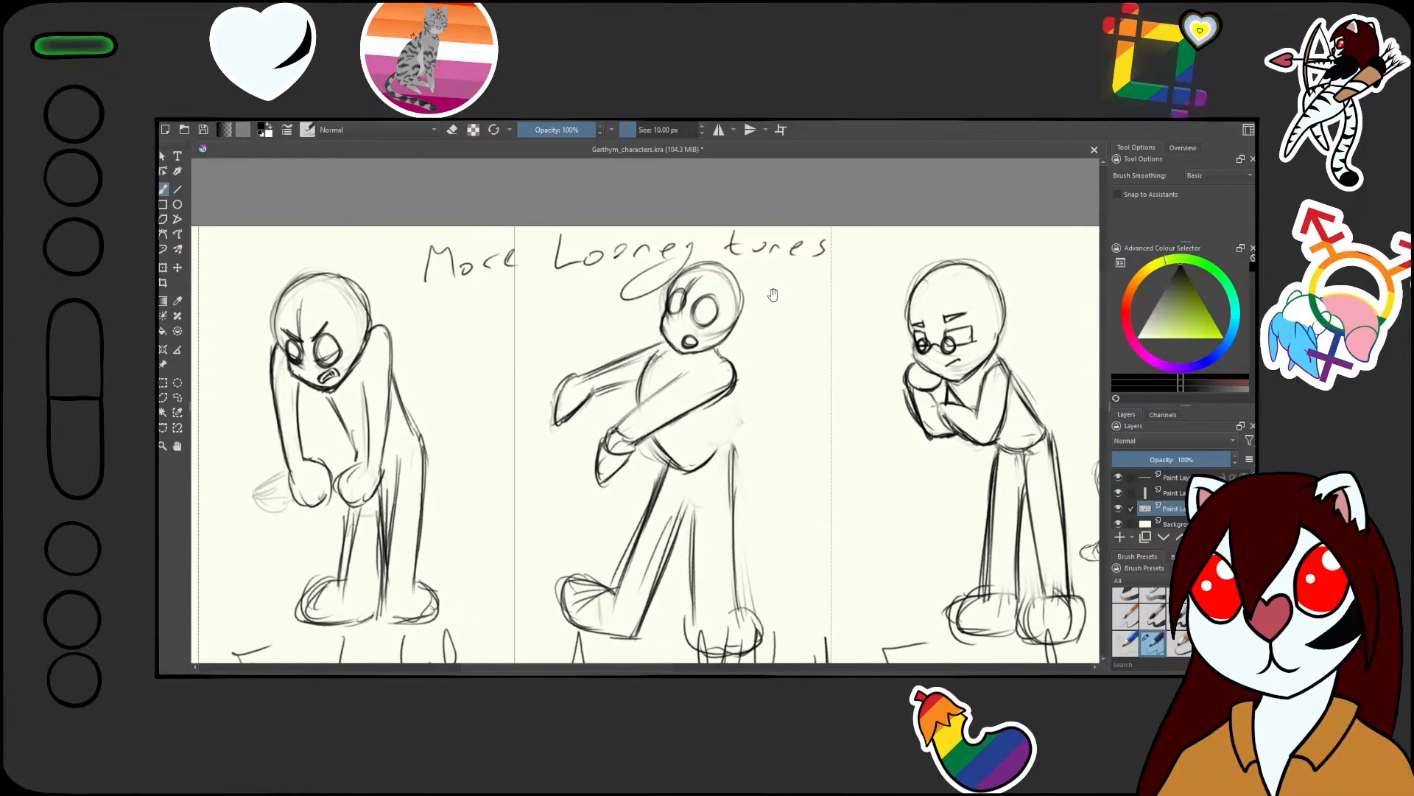
Erase the handwritten note "Sorry these look like Aliens right now" beneath the busts and return to the brush
scroll(772, 295, down, 6)
drag(782, 477, 796, 363)
scroll(810, 289, up, 5)
drag(890, 312, 849, 334)
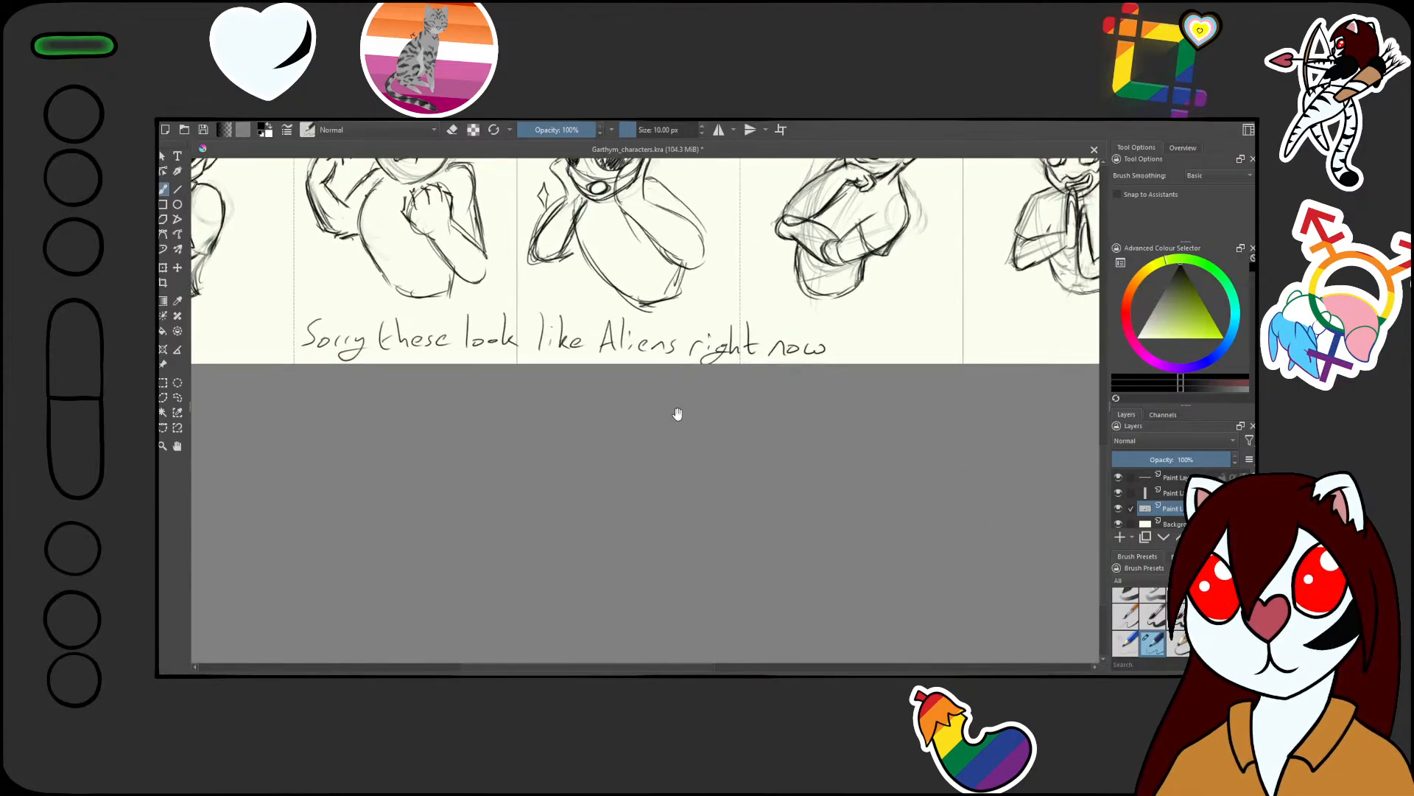
drag(678, 414, 778, 439)
drag(778, 438, 779, 384)
key(slash)
drag(896, 255, 602, 395)
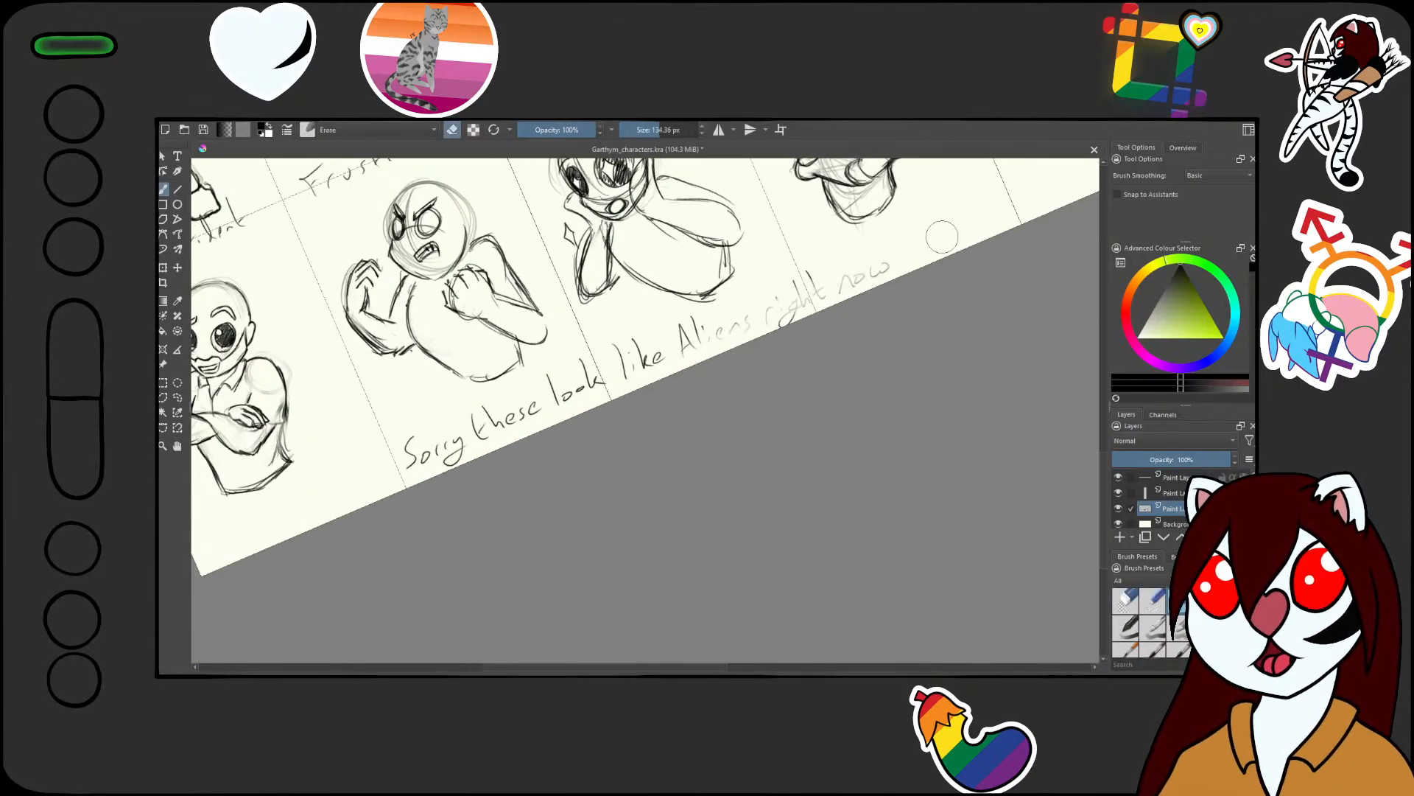
mouse_move(942, 237)
mouse_down()
mouse_move(519, 425)
mouse_move(673, 328)
mouse_move(748, 313)
mouse_move(362, 495)
mouse_move(557, 370)
mouse_move(693, 344)
mouse_move(537, 418)
mouse_move(933, 254)
mouse_move(694, 351)
mouse_move(912, 250)
mouse_move(802, 279)
mouse_move(569, 402)
mouse_move(836, 293)
mouse_move(493, 423)
mouse_move(373, 497)
mouse_move(453, 458)
mouse_up()
drag(777, 286, 869, 311)
key(slash)
mouse_move(612, 404)
mouse_down()
mouse_move(596, 372)
mouse_move(533, 448)
mouse_up()
drag(545, 376, 537, 353)
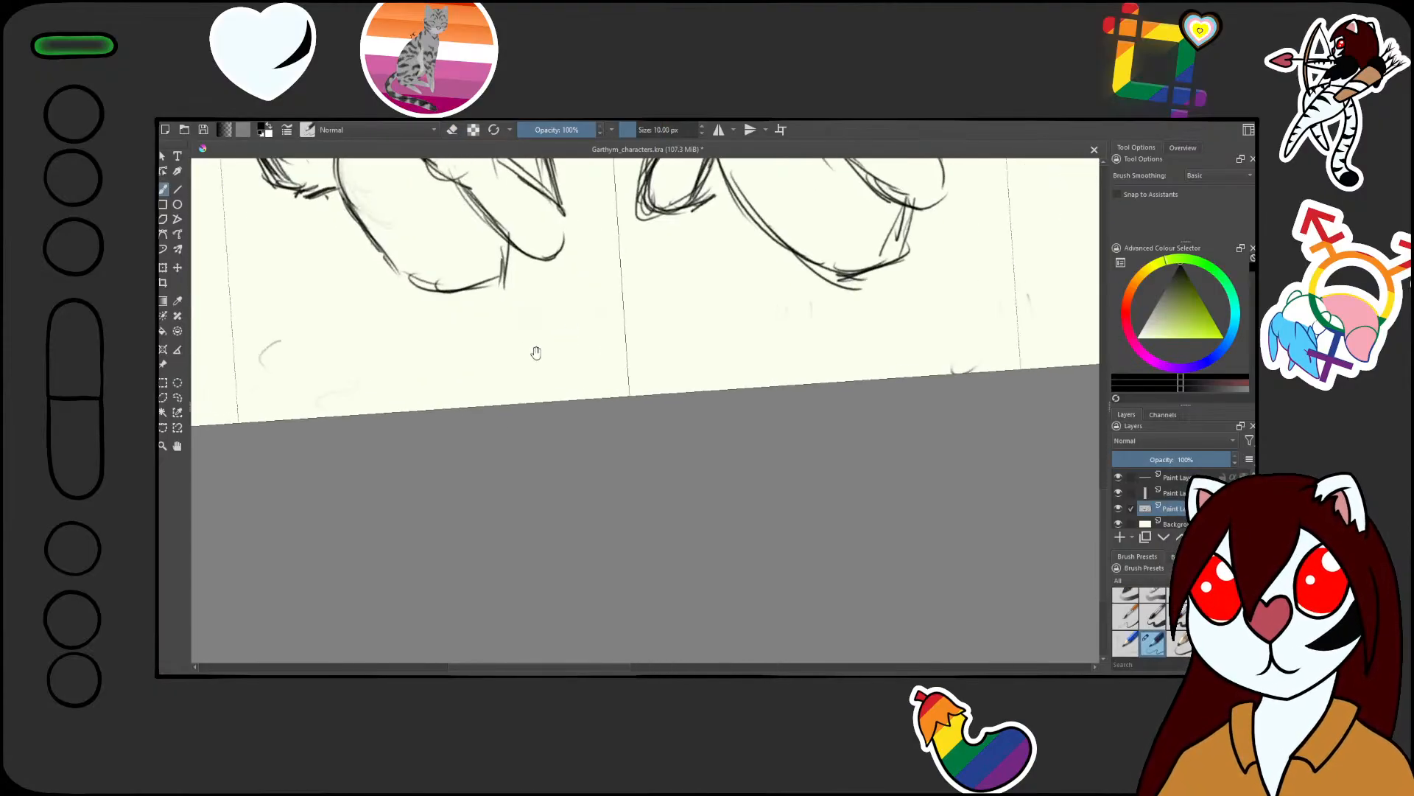
mouse_move(461, 391)
mouse_down()
mouse_move(478, 348)
mouse_move(506, 369)
mouse_move(576, 352)
mouse_up()
drag(581, 368, 619, 366)
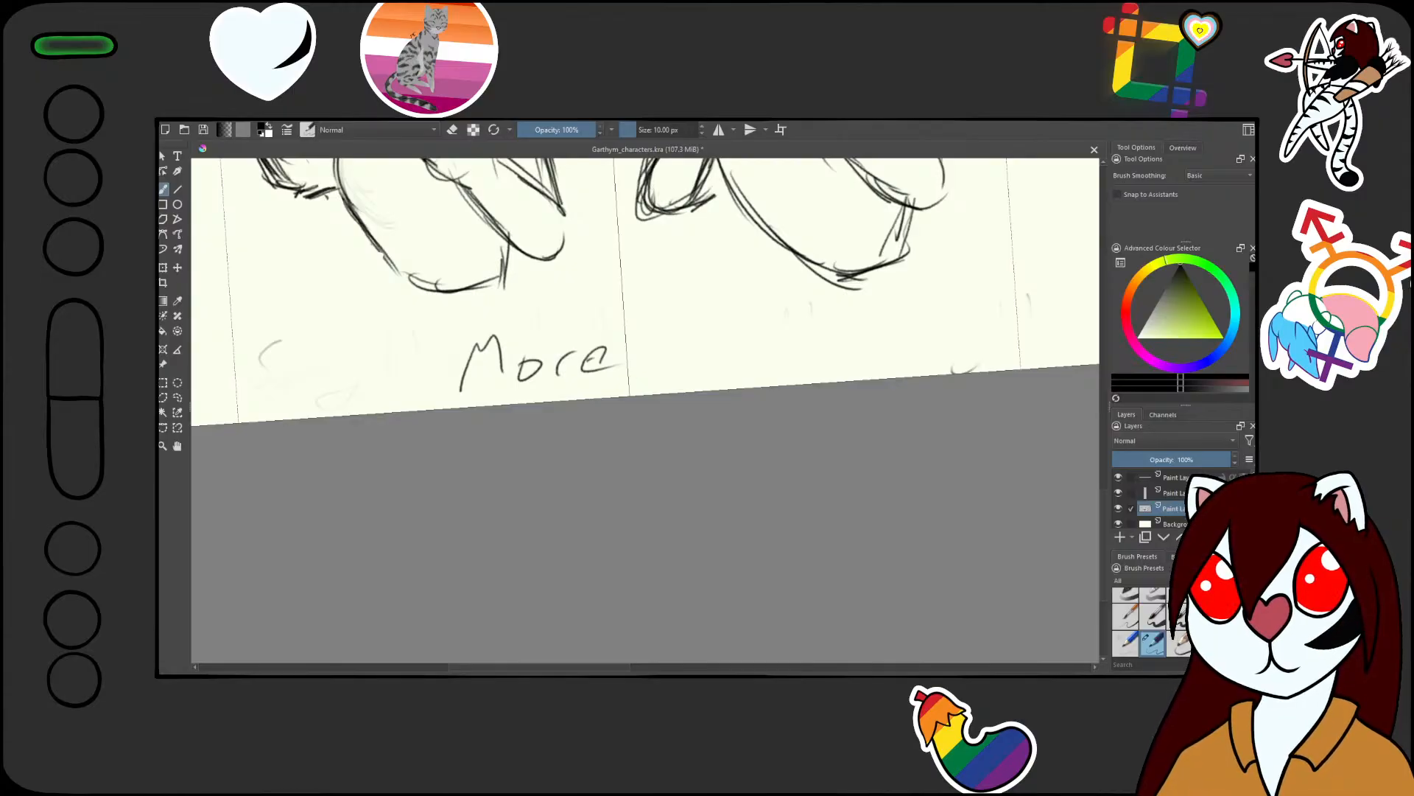
key(ctrl+z)
key(ctrl+z)
key(ctrl+z)
key(ctrl+z)
key(ctrl+z)
Handwrite "Less Looney Tunes" along the lower edge of the sheet, beneath the row of busts
mouse_move(503, 313)
mouse_down()
mouse_move(478, 383)
mouse_move(541, 373)
mouse_up()
drag(545, 373, 595, 367)
drag(671, 335, 644, 365)
drag(739, 340, 642, 358)
mouse_move(675, 313)
mouse_down()
mouse_move(694, 372)
mouse_move(831, 346)
mouse_move(862, 361)
mouse_move(908, 332)
mouse_move(777, 363)
mouse_move(837, 328)
mouse_up()
mouse_move(799, 346)
mouse_down()
mouse_move(798, 381)
mouse_move(860, 356)
mouse_up()
drag(873, 372, 940, 346)
drag(998, 325, 954, 370)
drag(966, 323, 846, 462)
mouse_move(904, 354)
mouse_down()
mouse_move(720, 486)
mouse_move(756, 416)
mouse_up()
mouse_move(755, 486)
mouse_down()
mouse_move(652, 495)
mouse_move(661, 482)
mouse_up()
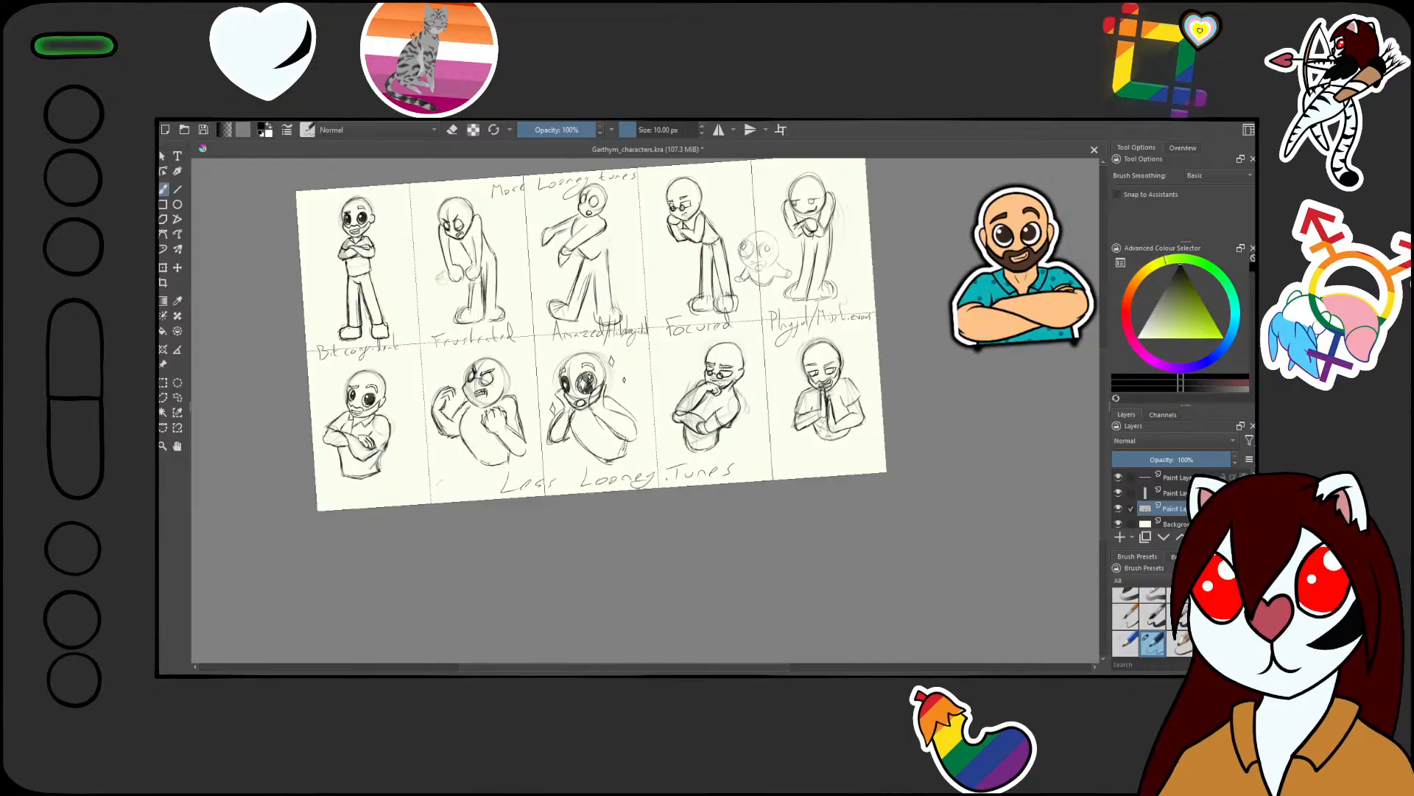
Straighten the canvas, fit the whole sheet in view and save the drawing
key(5)
key(2)
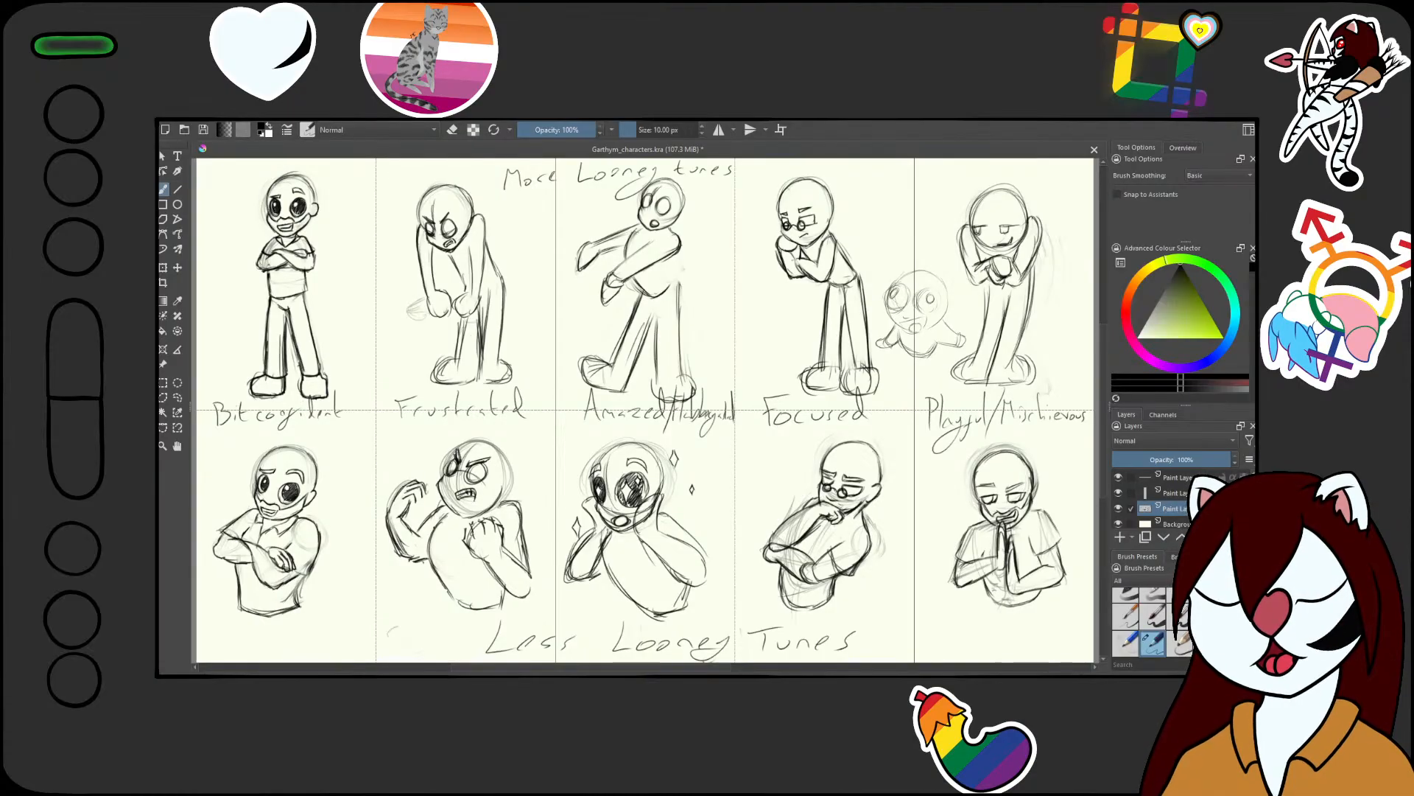
key(ctrl+s)
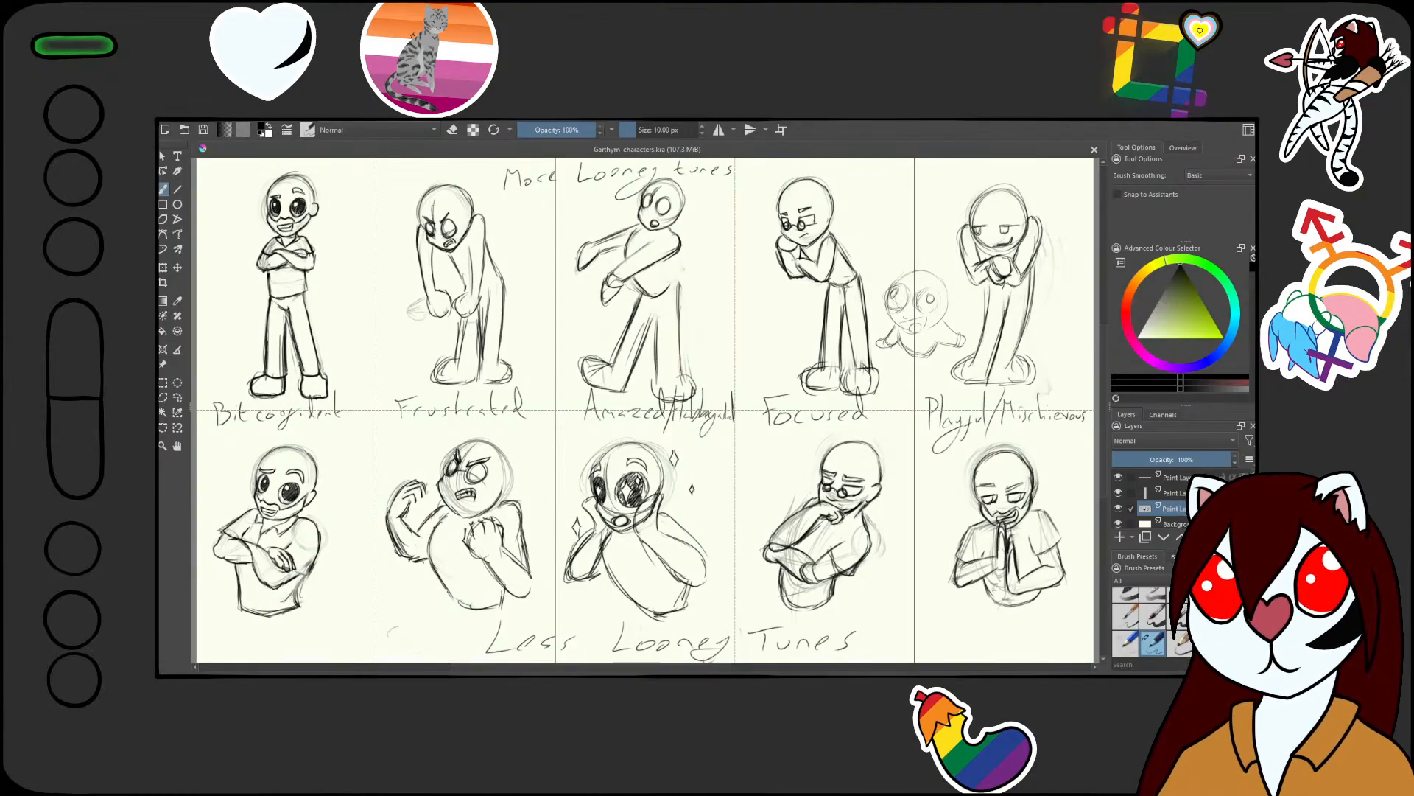